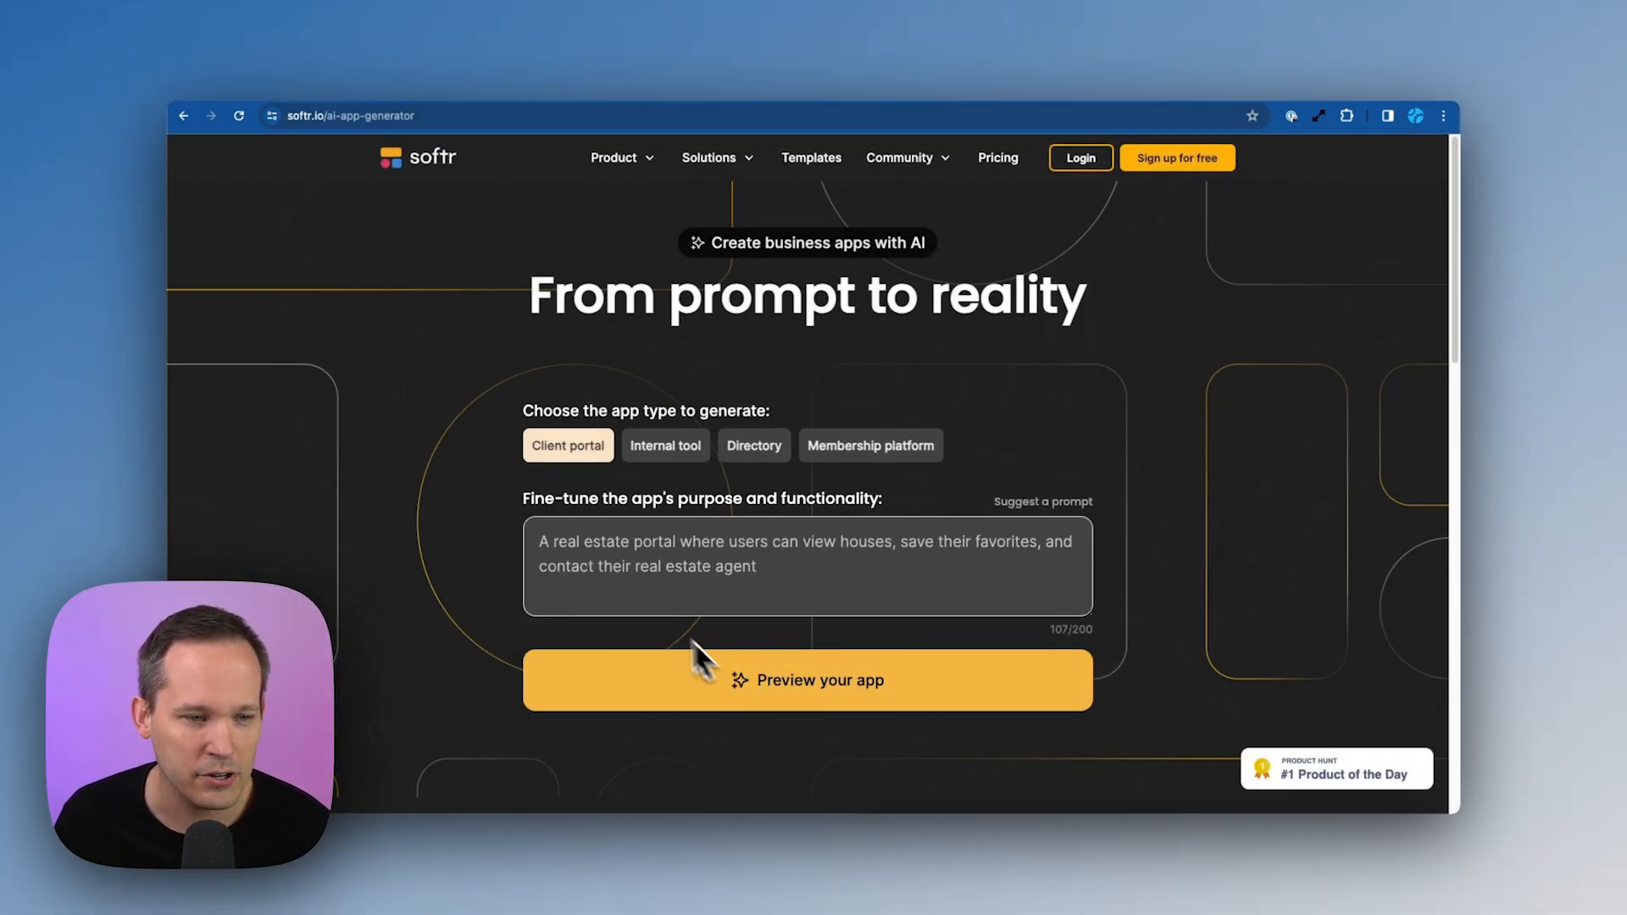
Preview the CasaCatch real estate client portal, then generate the app
left_click(734, 678)
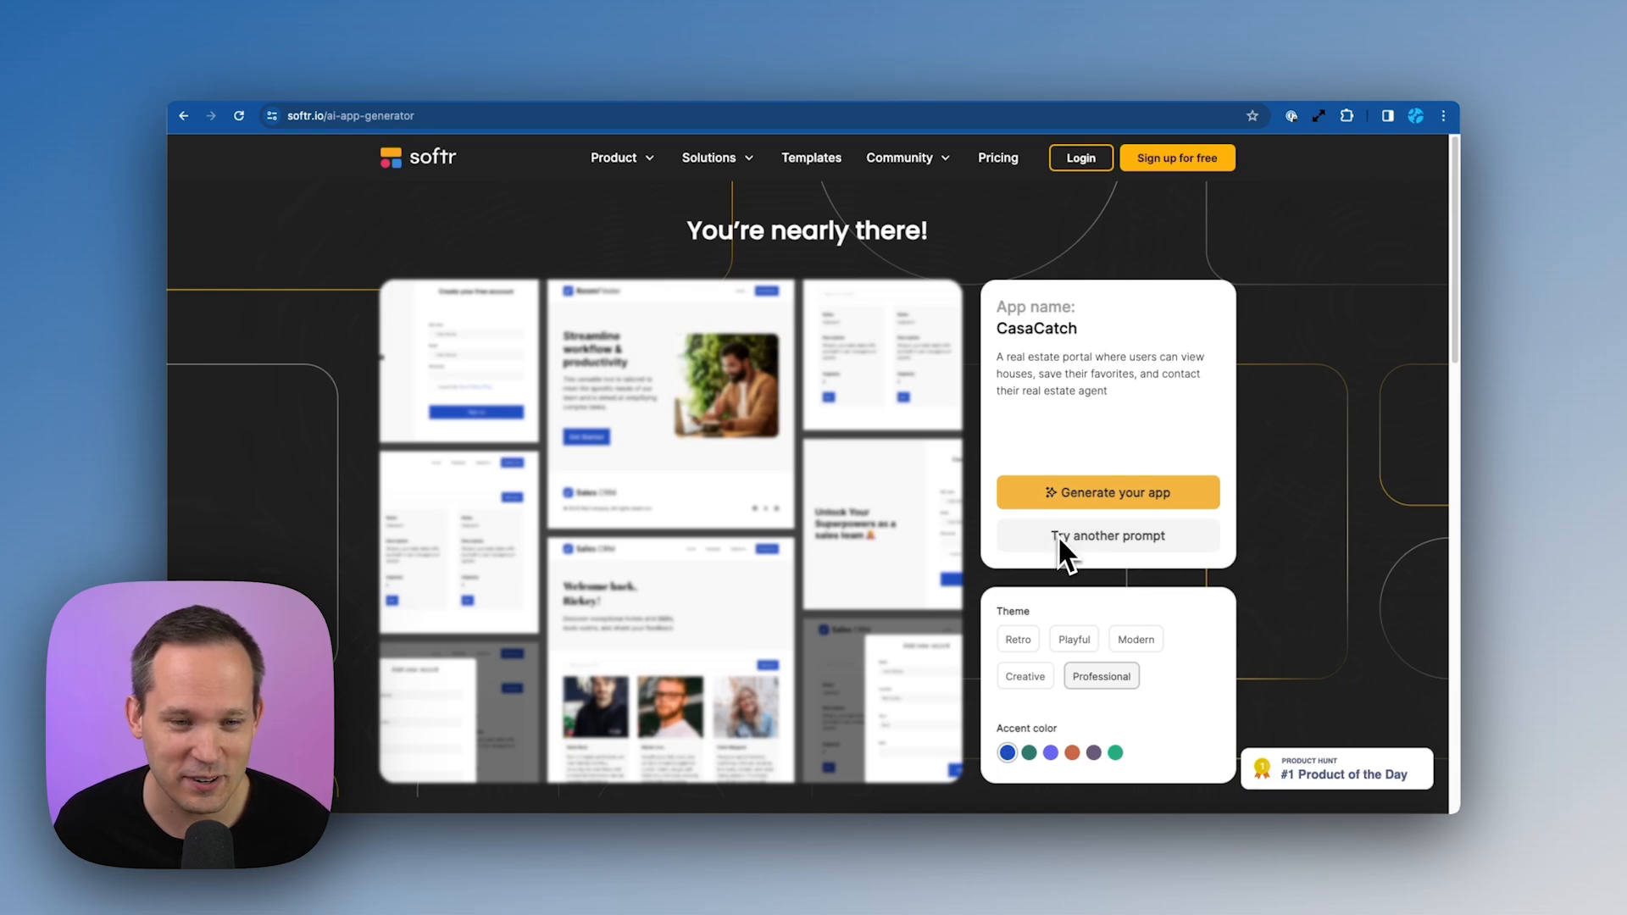
left_click(1099, 508)
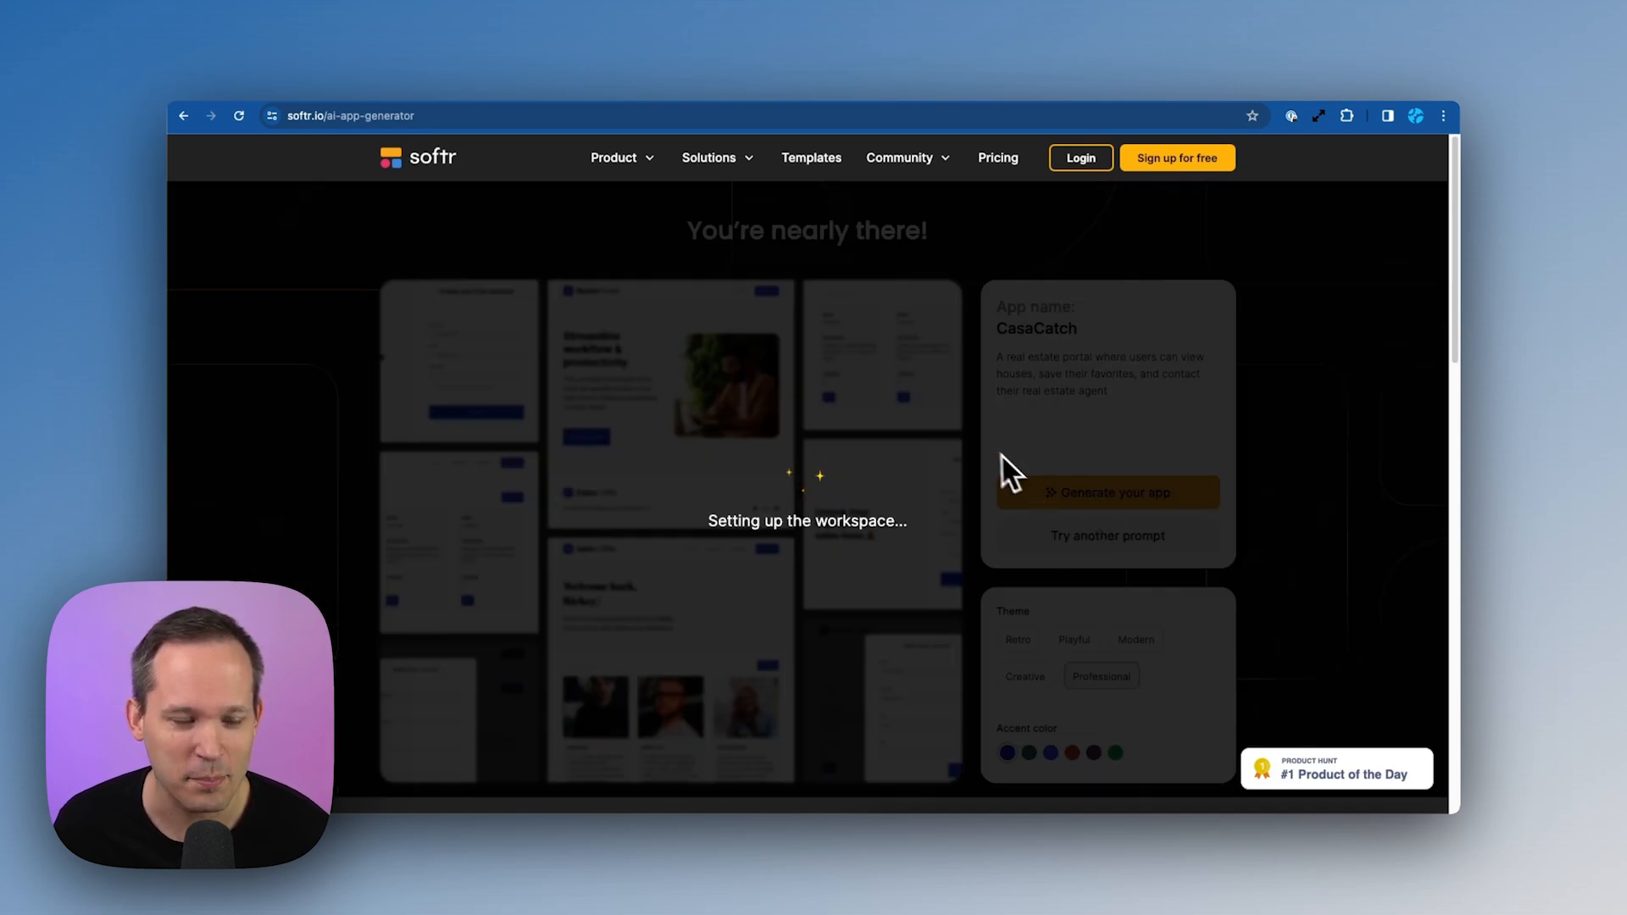
Open the live CasaCatch app, look over its home page, and sign in as a demo user
left_click(866, 524)
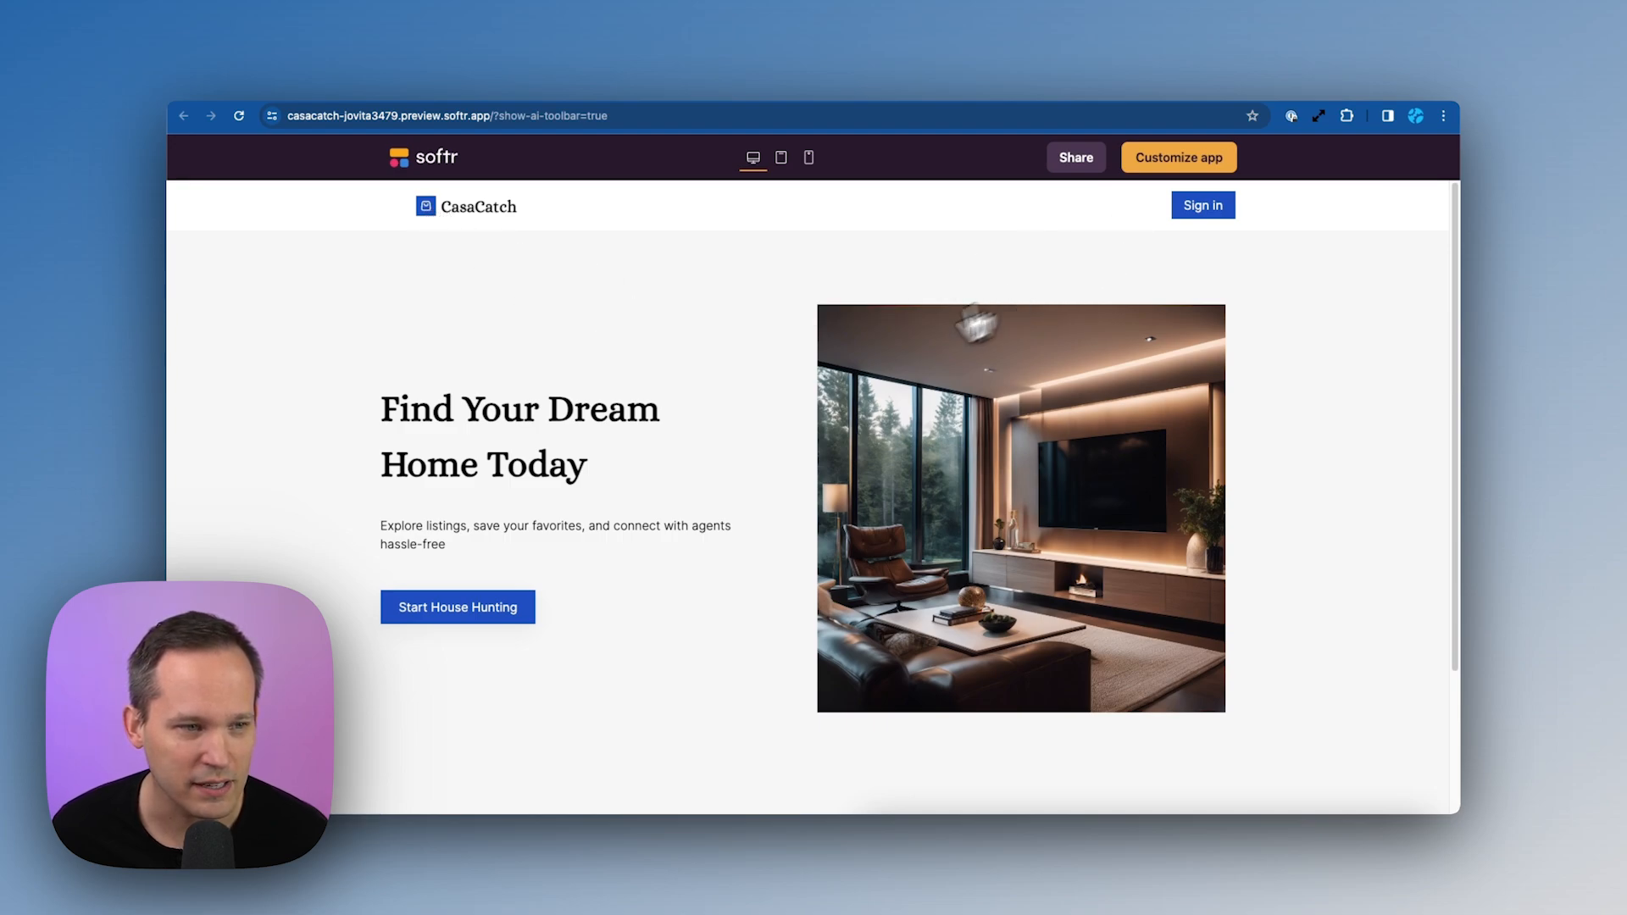
scroll(876, 367, "down", 3)
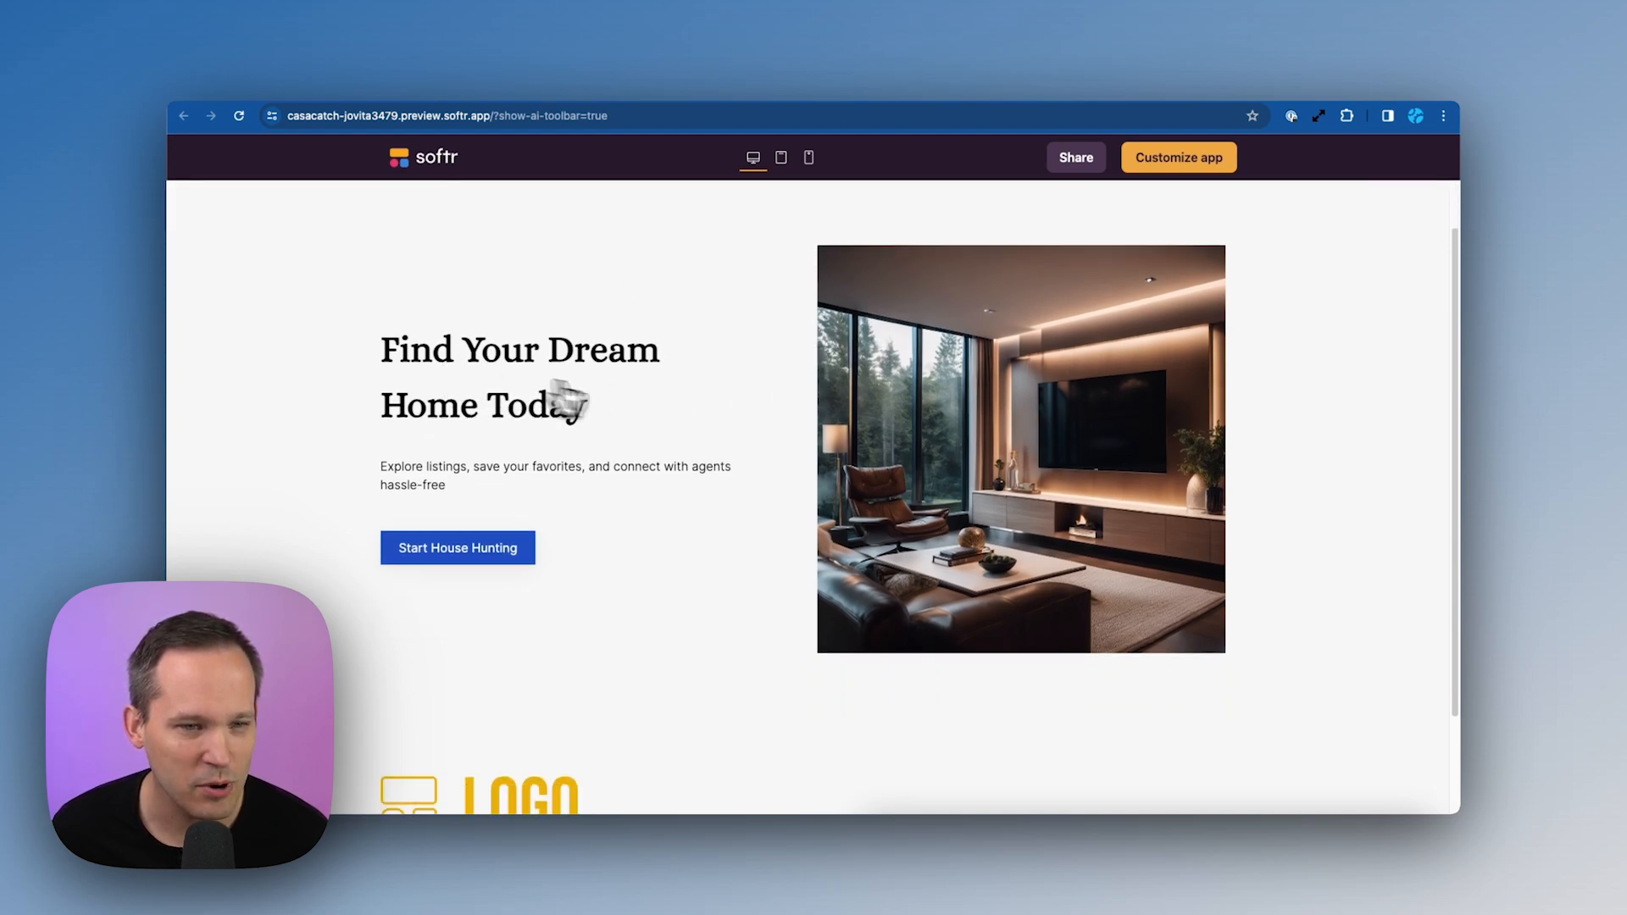
scroll(678, 415, "down", 2)
scroll(639, 436, "down", 3)
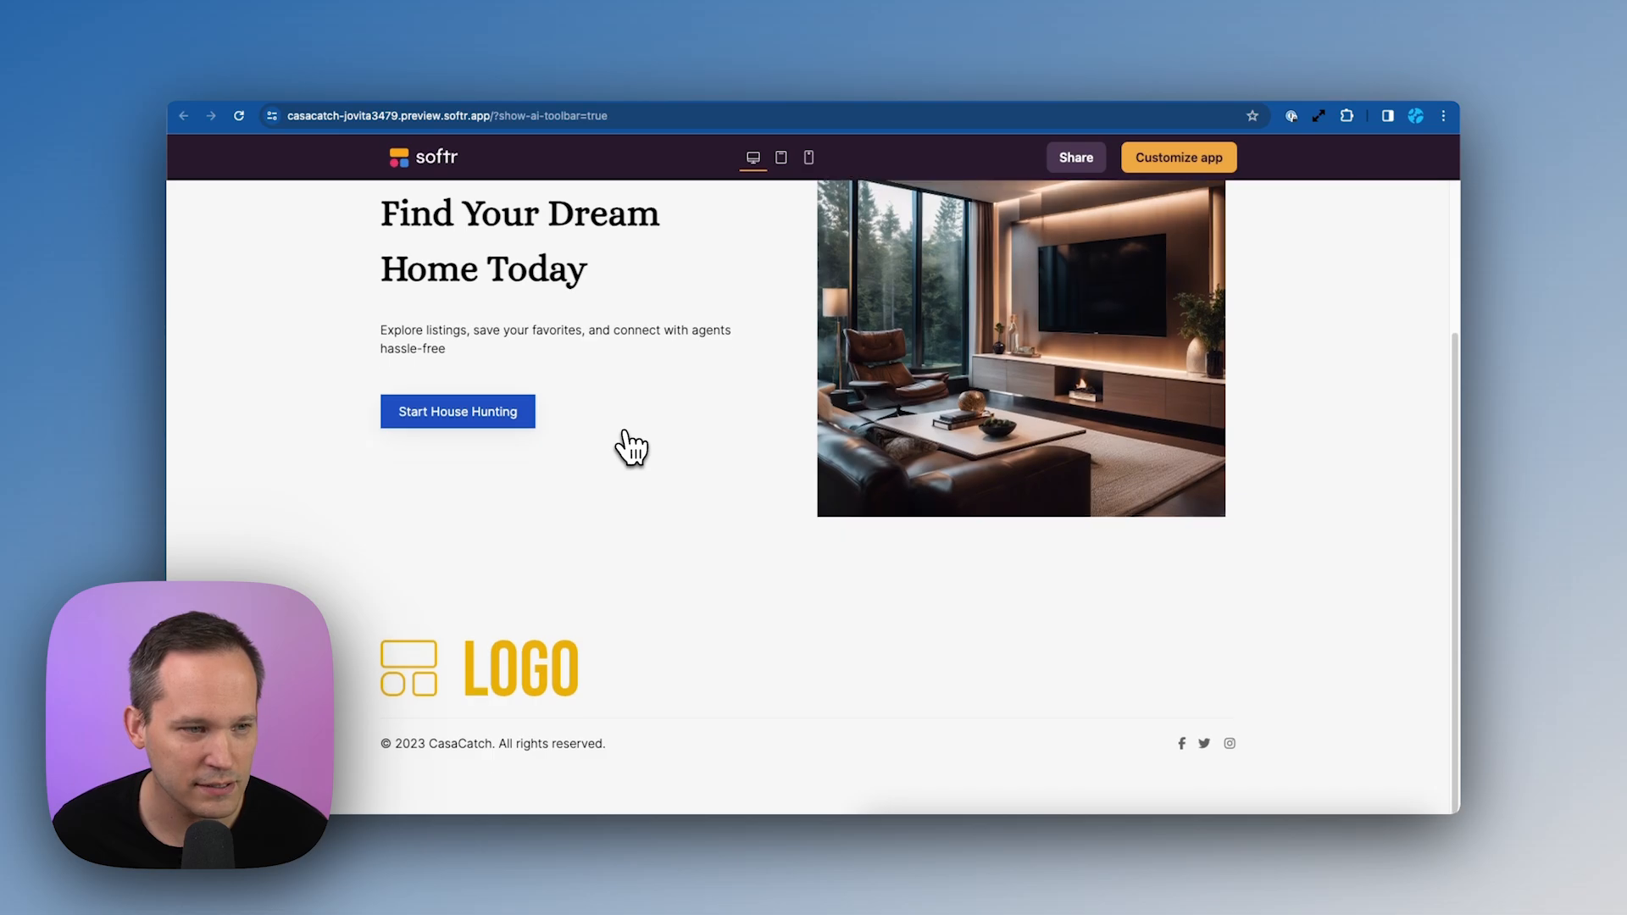
scroll(627, 447, "up", 5)
left_click(507, 610)
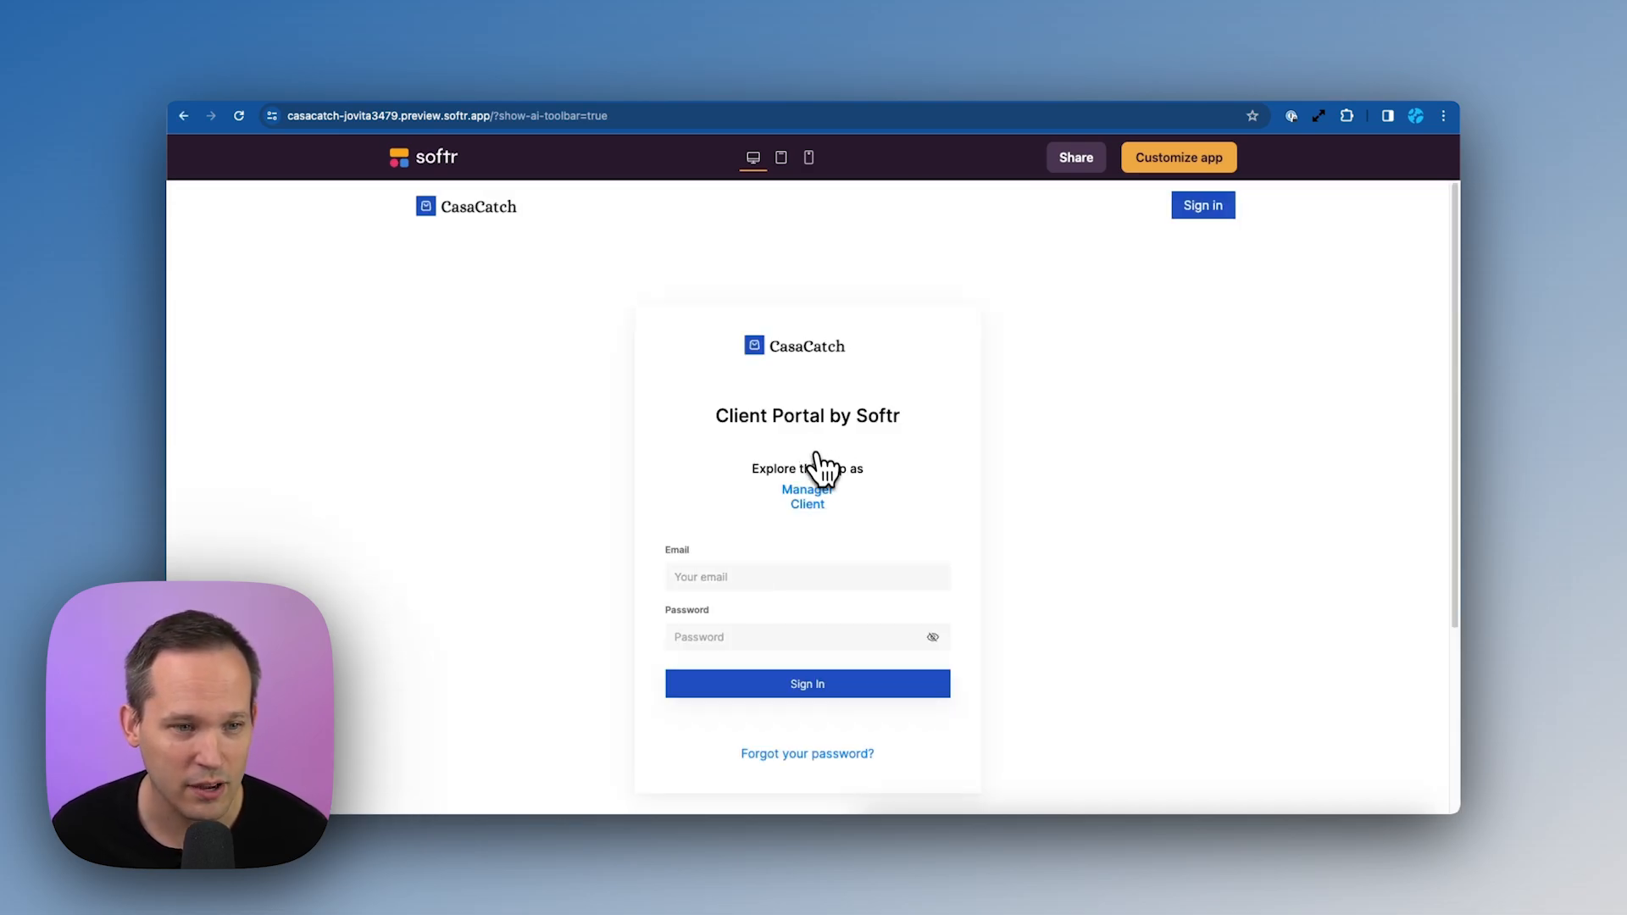
left_click(815, 498)
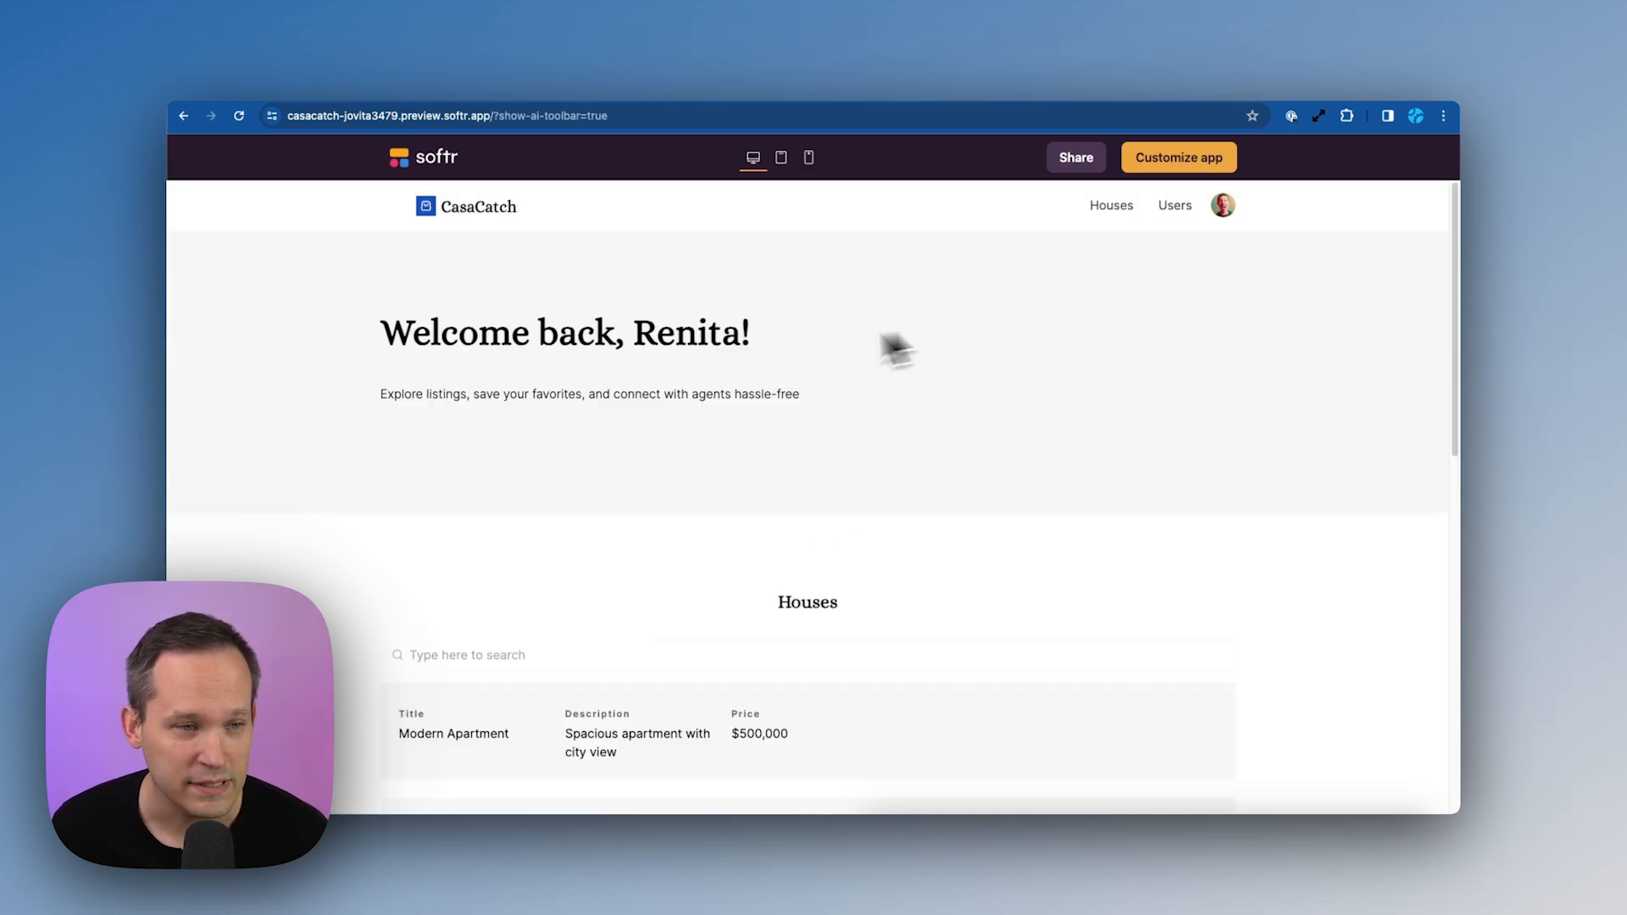
View and close the Modern Apartment listing's details, then open the app in the Studio editor
scroll(714, 424, "down", 2)
scroll(714, 428, "down", 5)
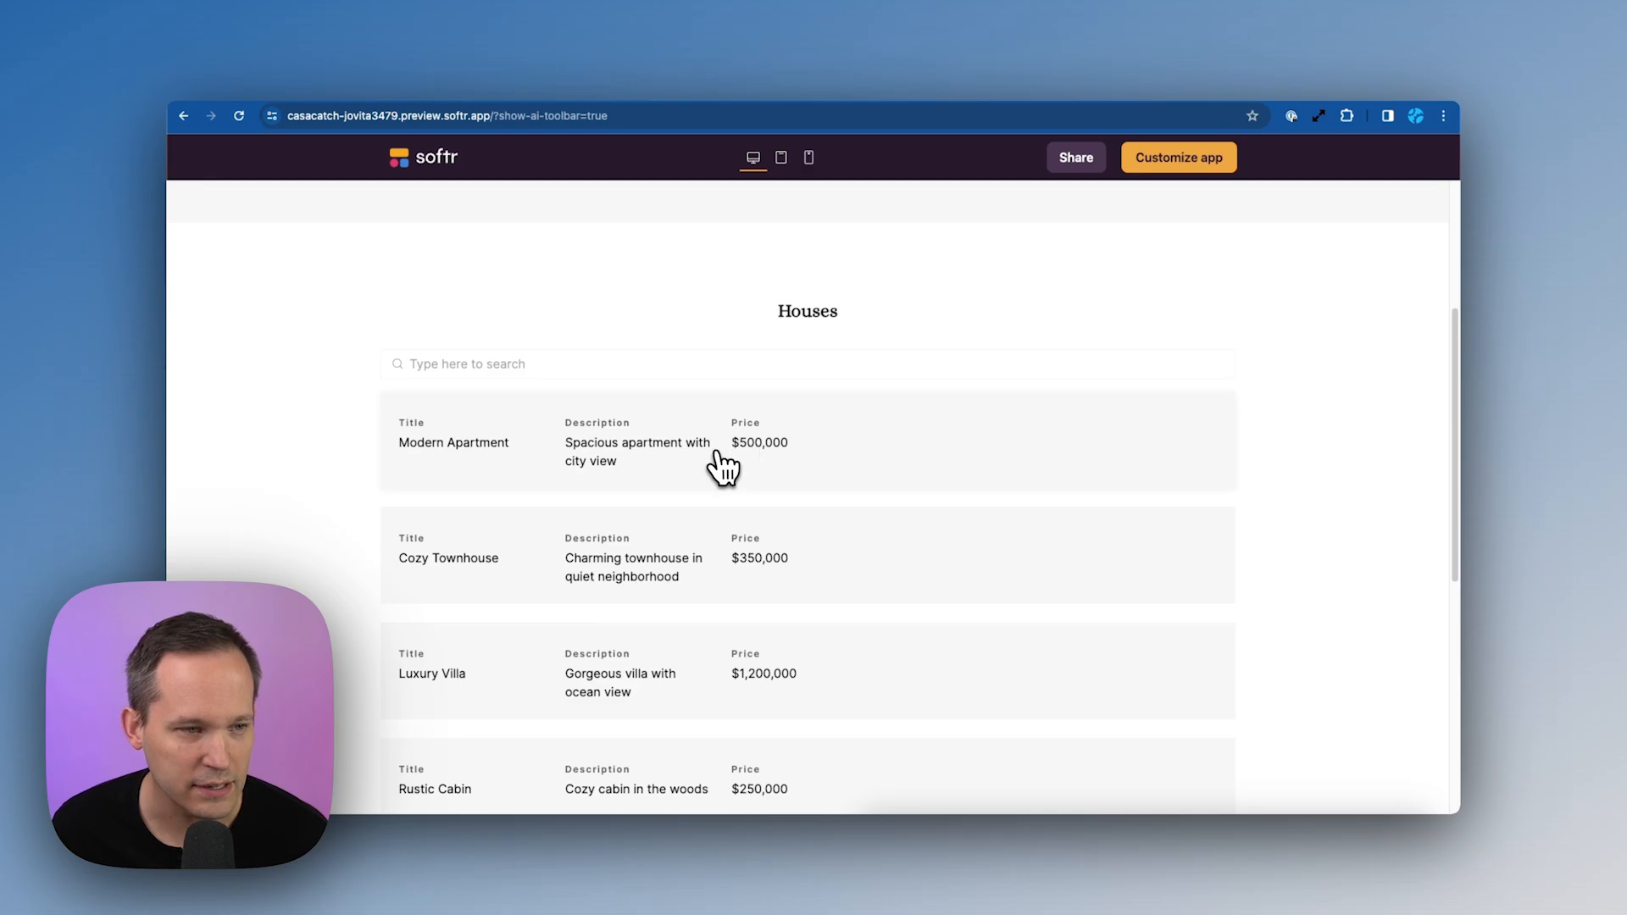
left_click(717, 451)
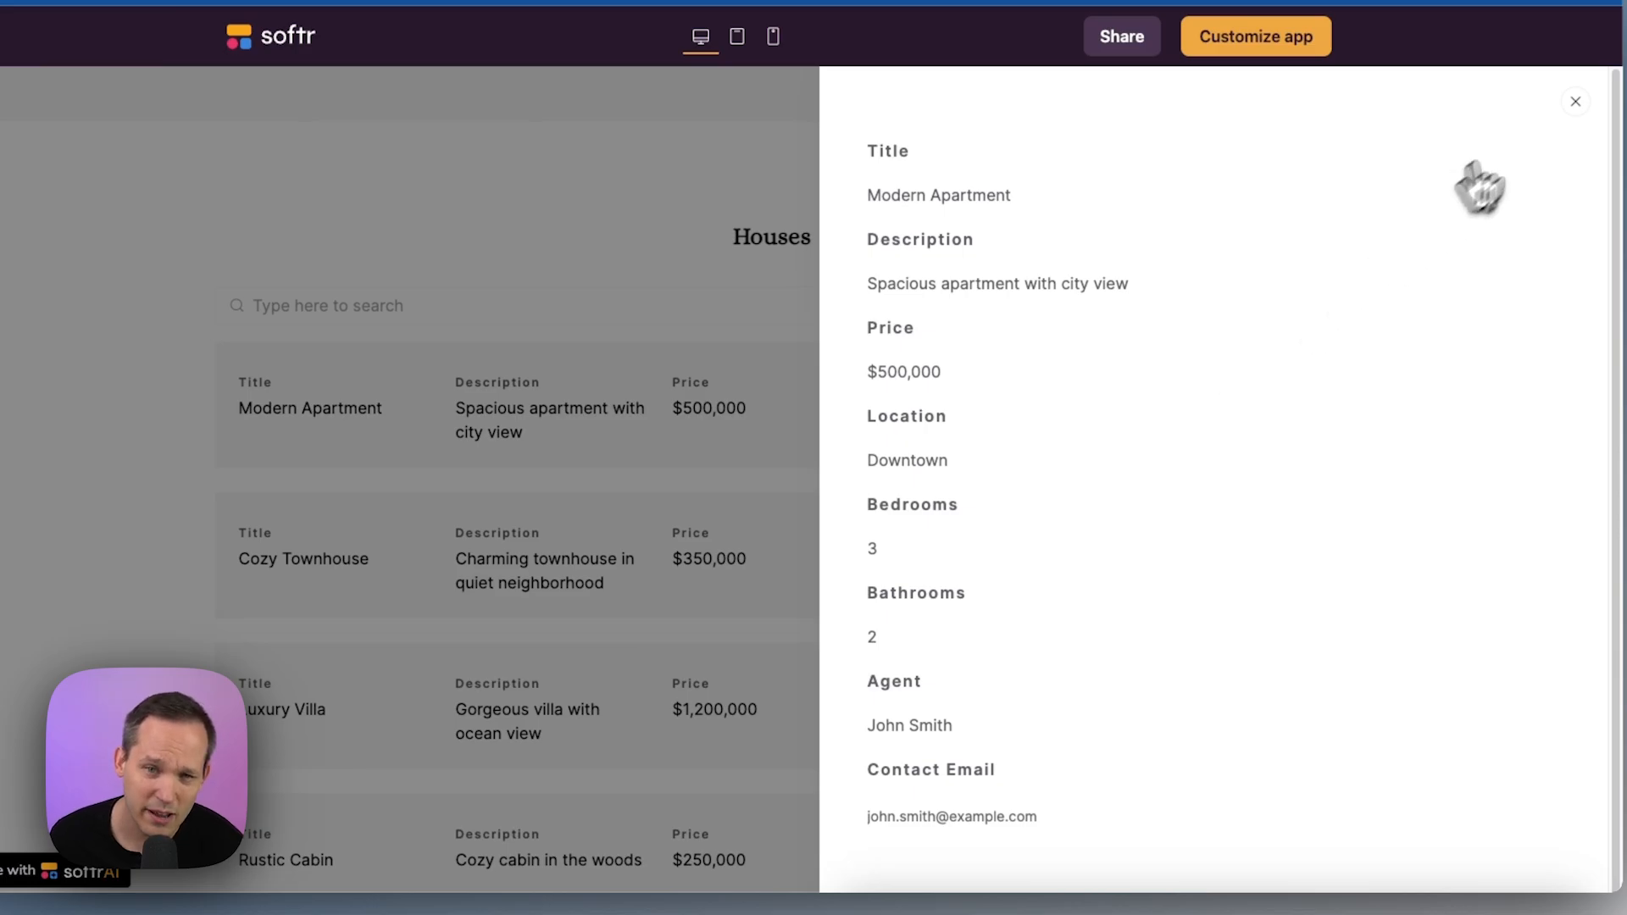
left_click(1575, 101)
scroll(1182, 457, "down", 3)
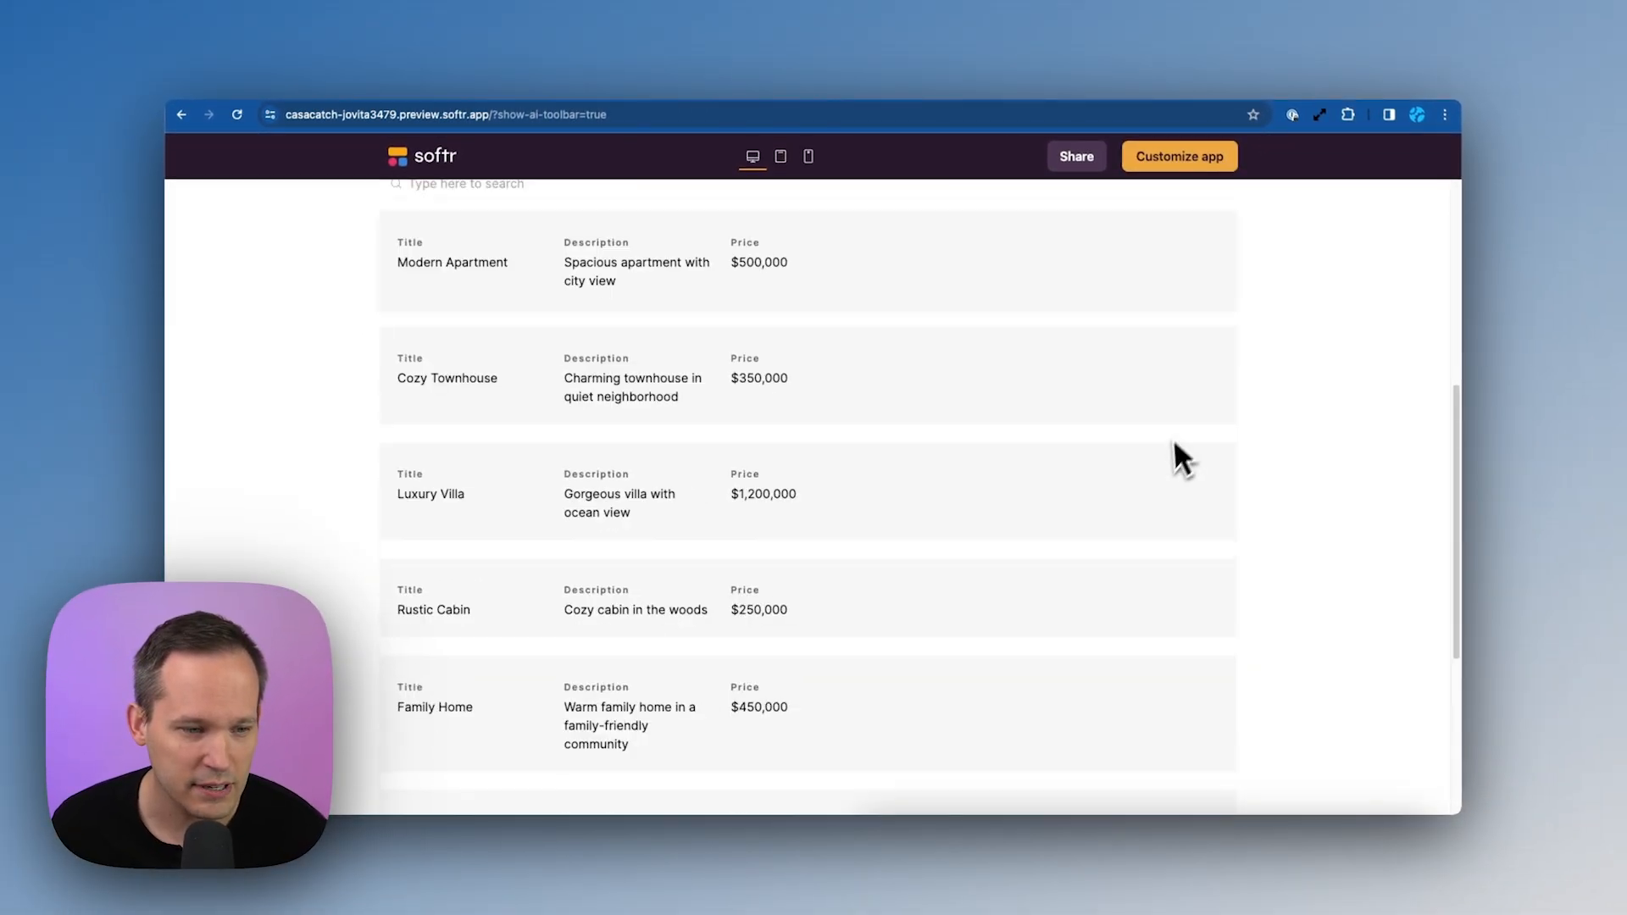
scroll(1174, 442, "up", 10)
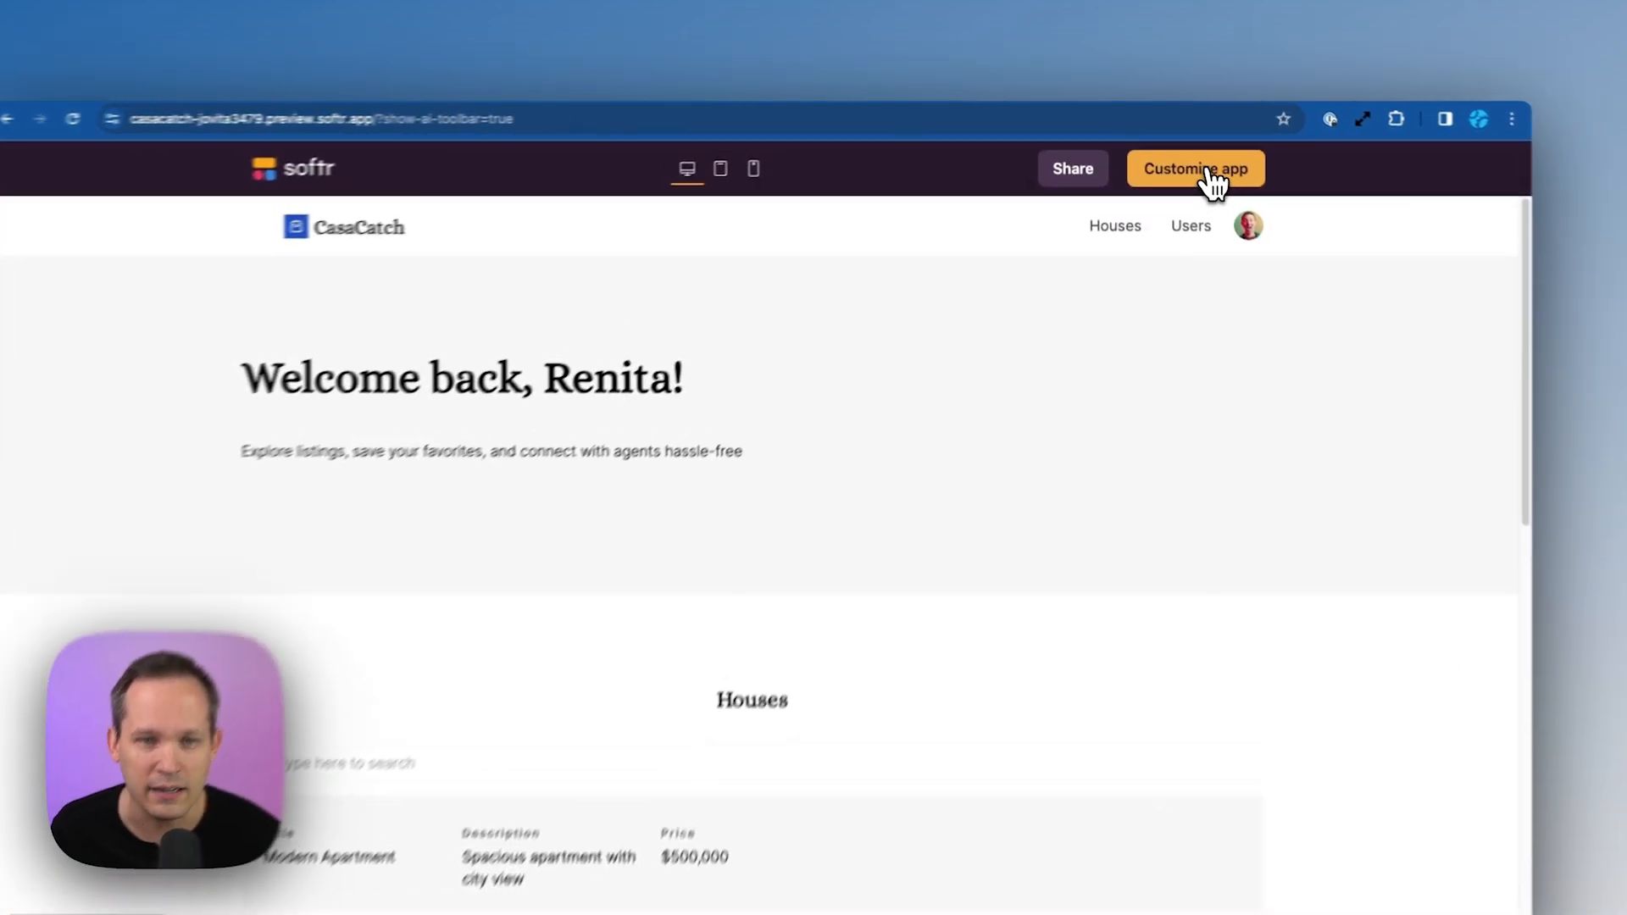
left_click(1208, 169)
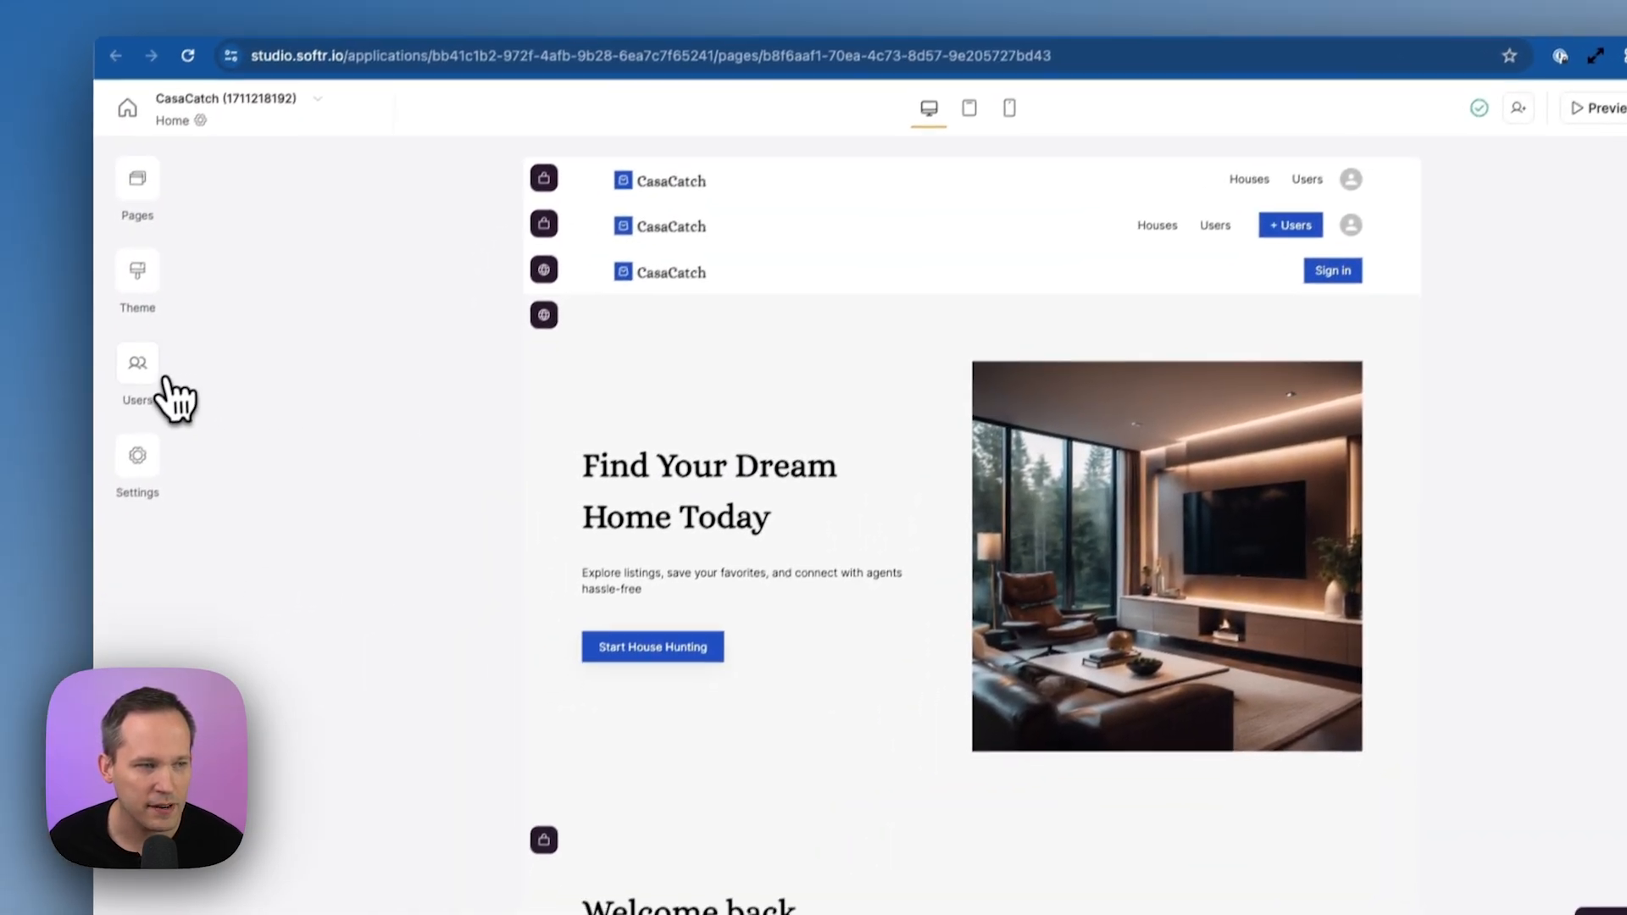
In the Users settings, look through the data sources available for syncing users without picking one
left_click(164, 381)
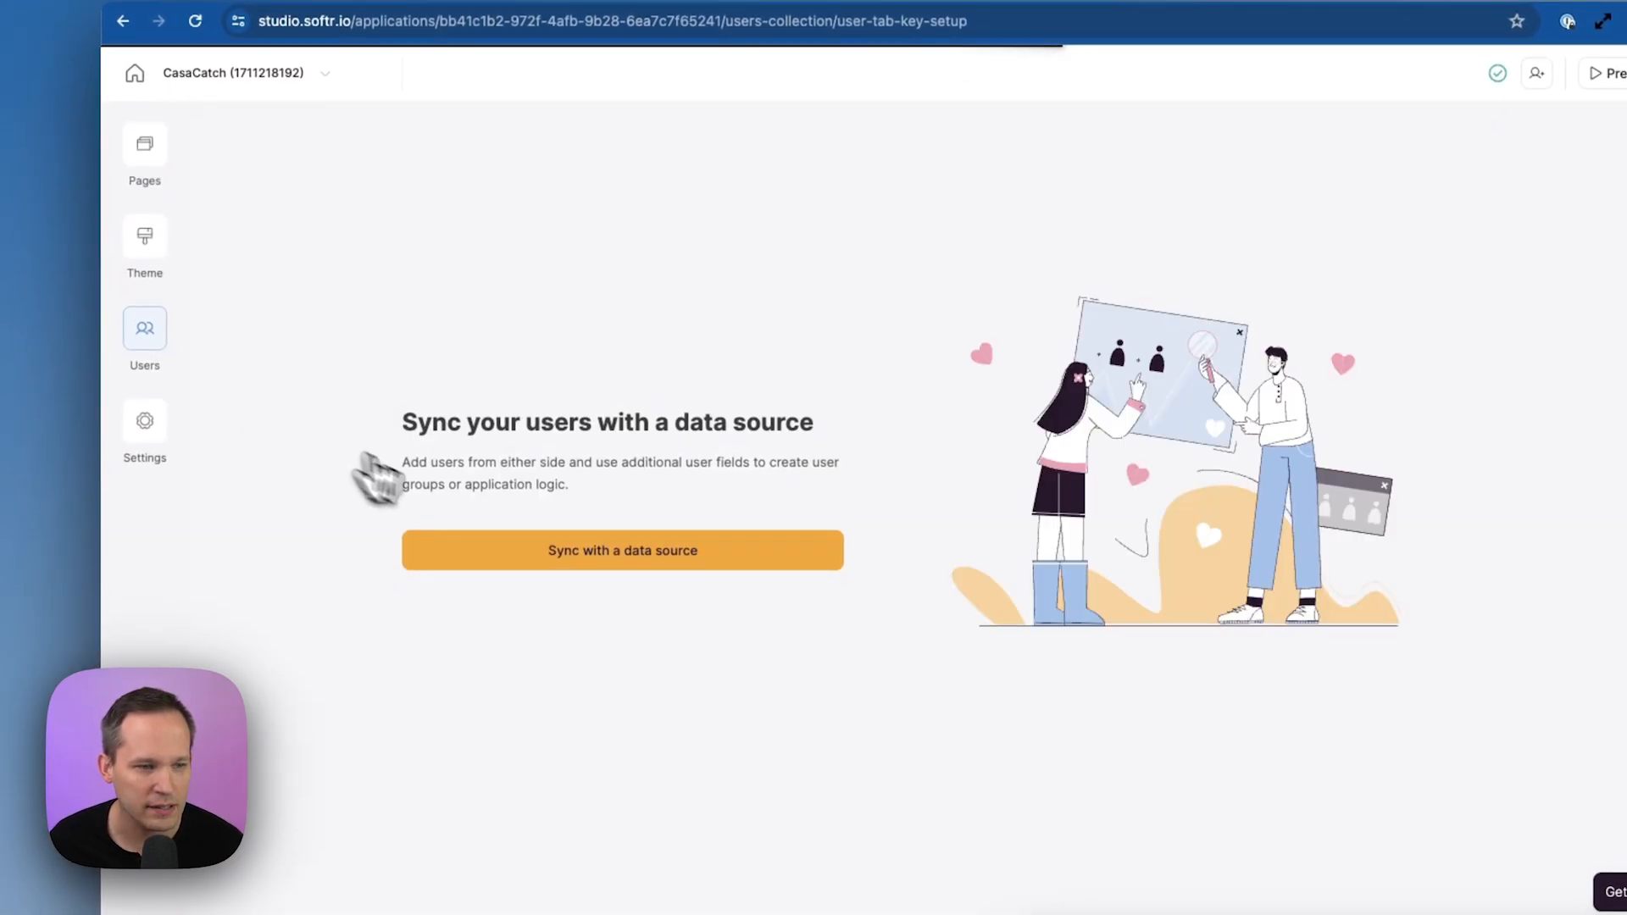
left_click(617, 549)
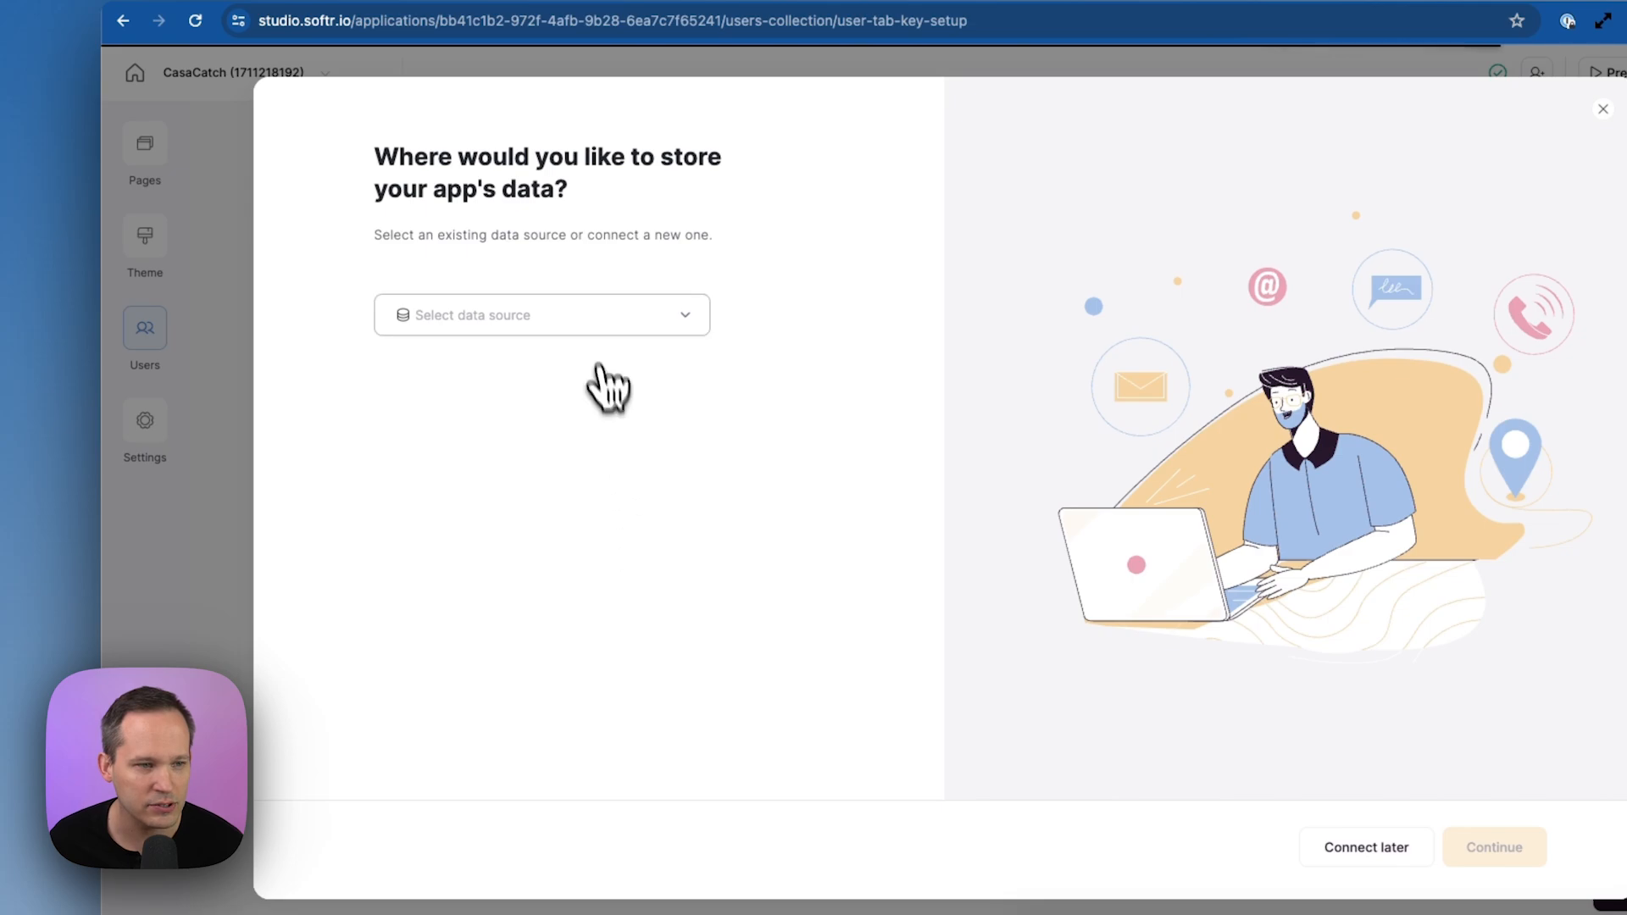
left_click(607, 327)
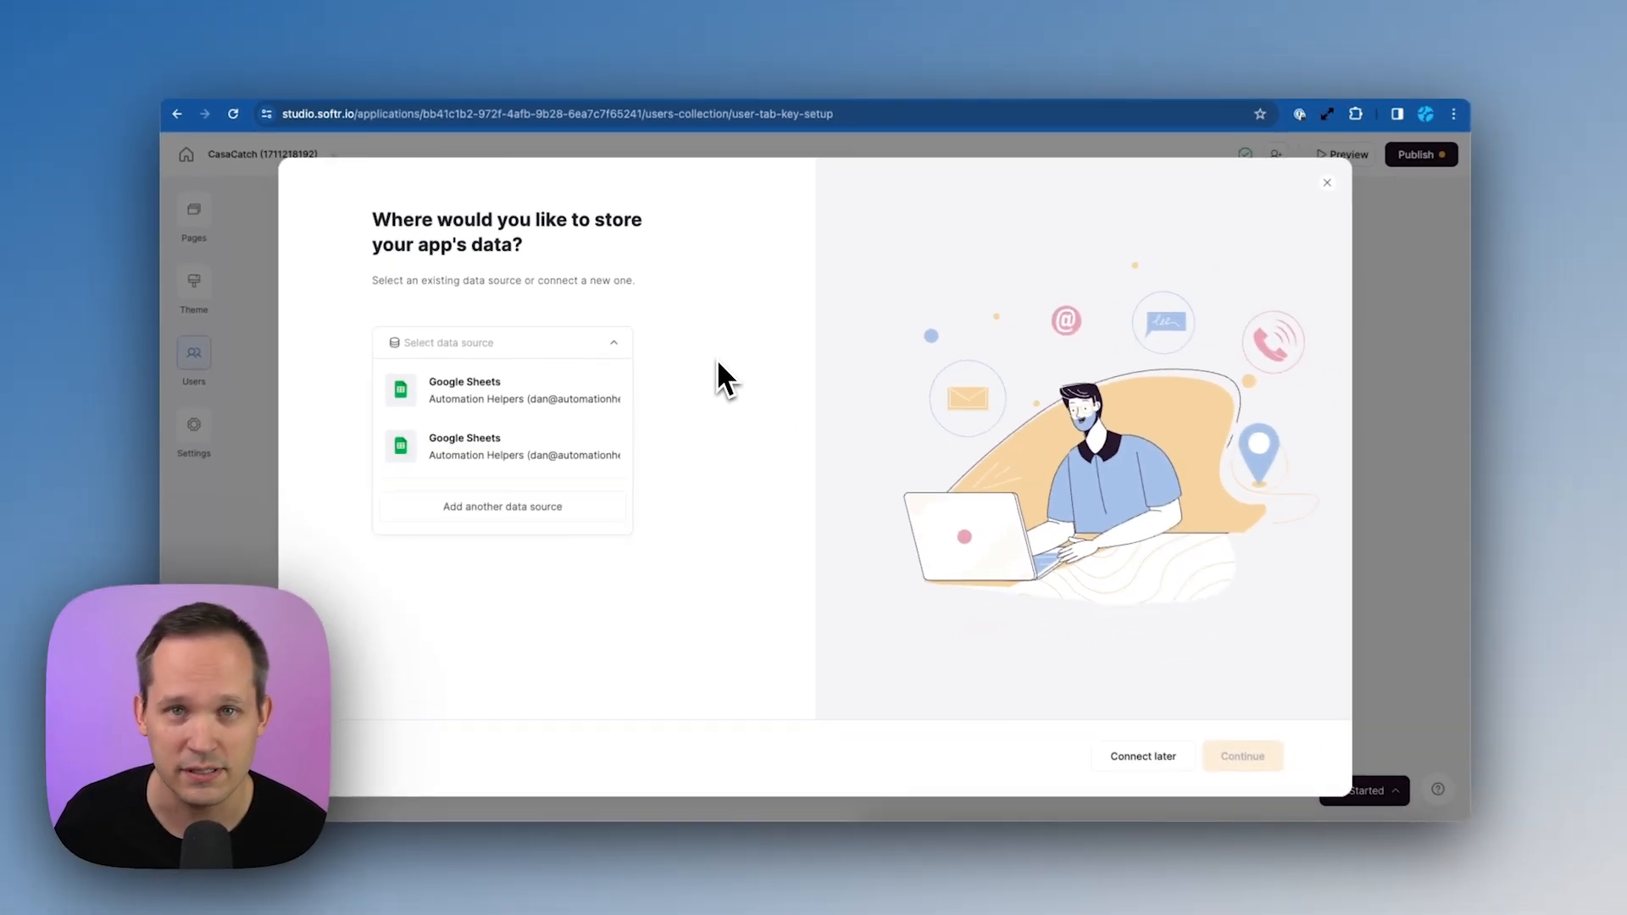
left_click(728, 388)
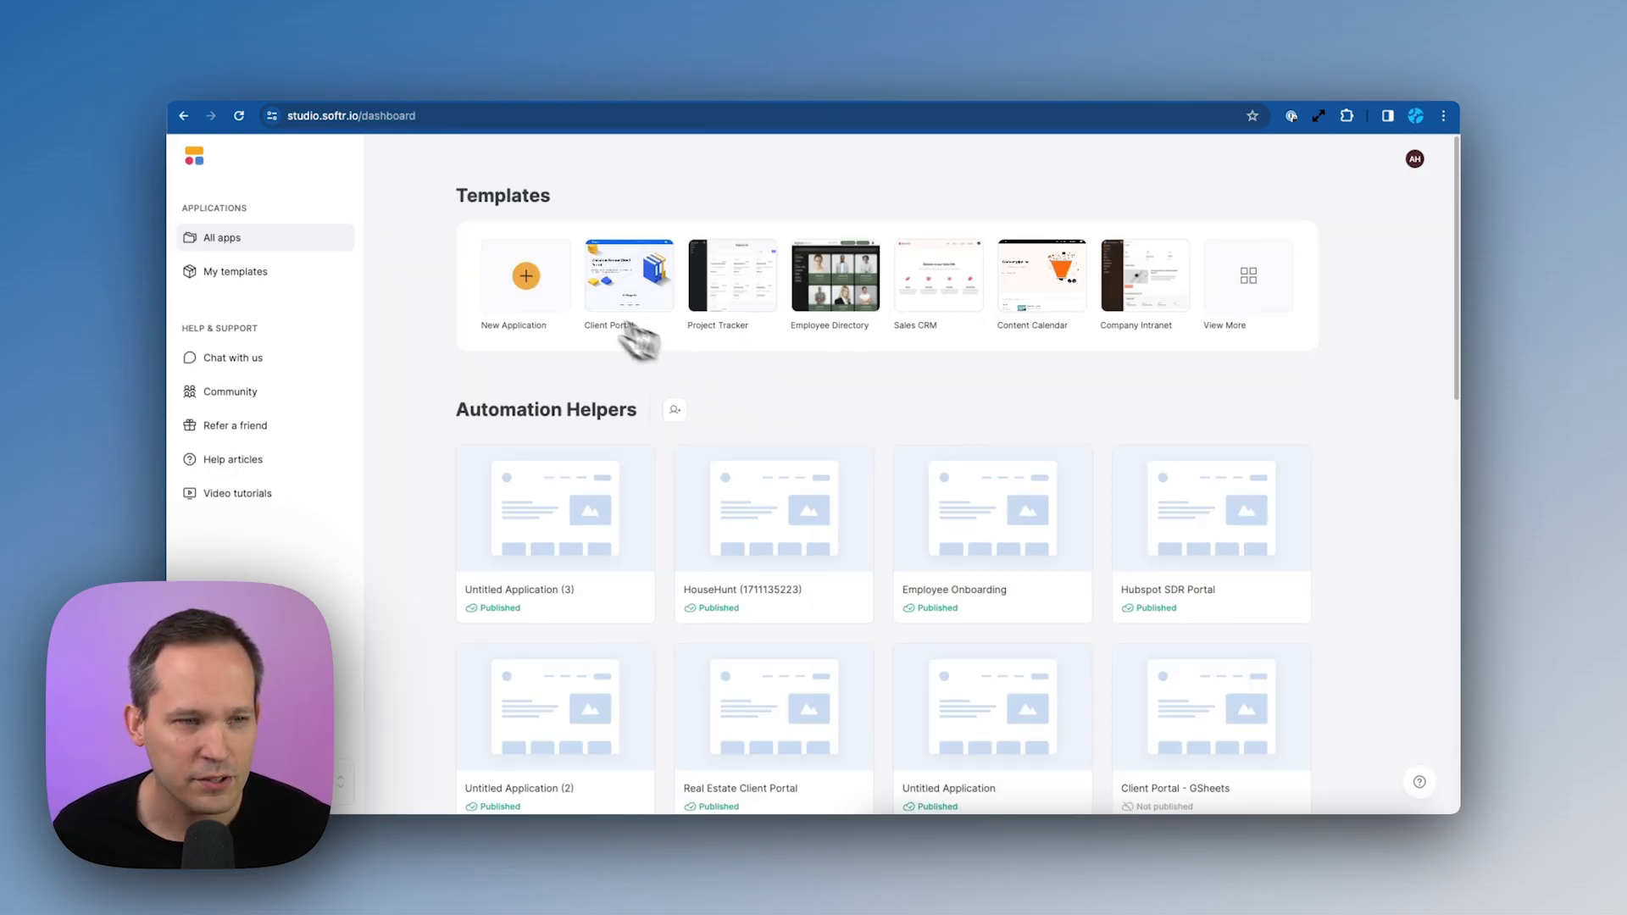
Start a new application and scroll through the available templates
left_click(526, 275)
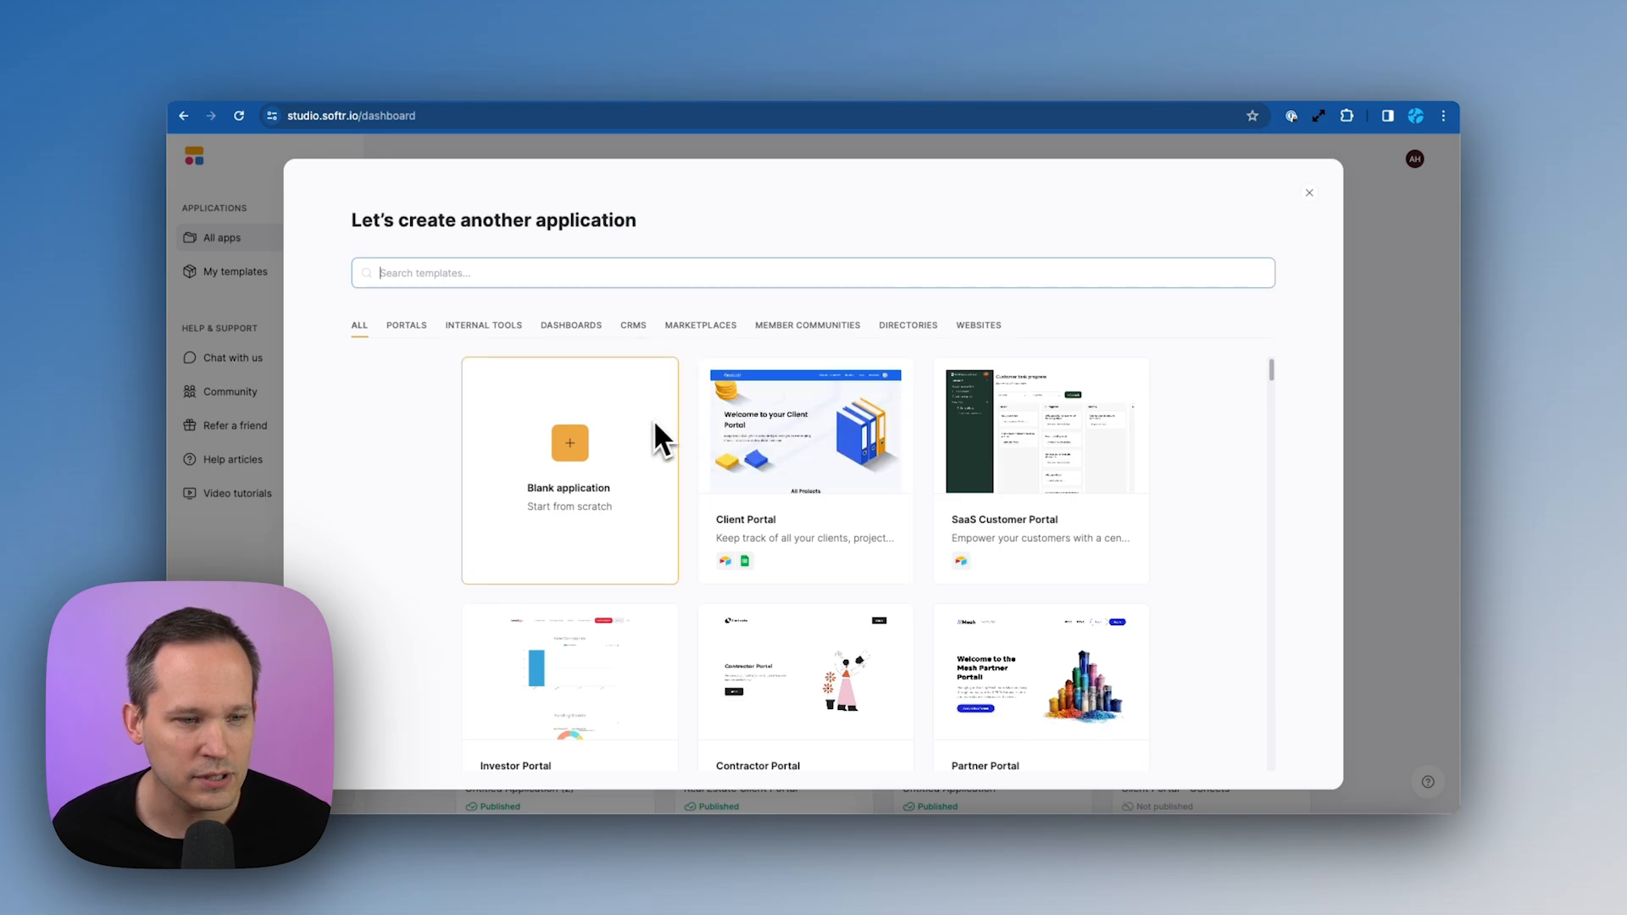
scroll(647, 420, "down", 4)
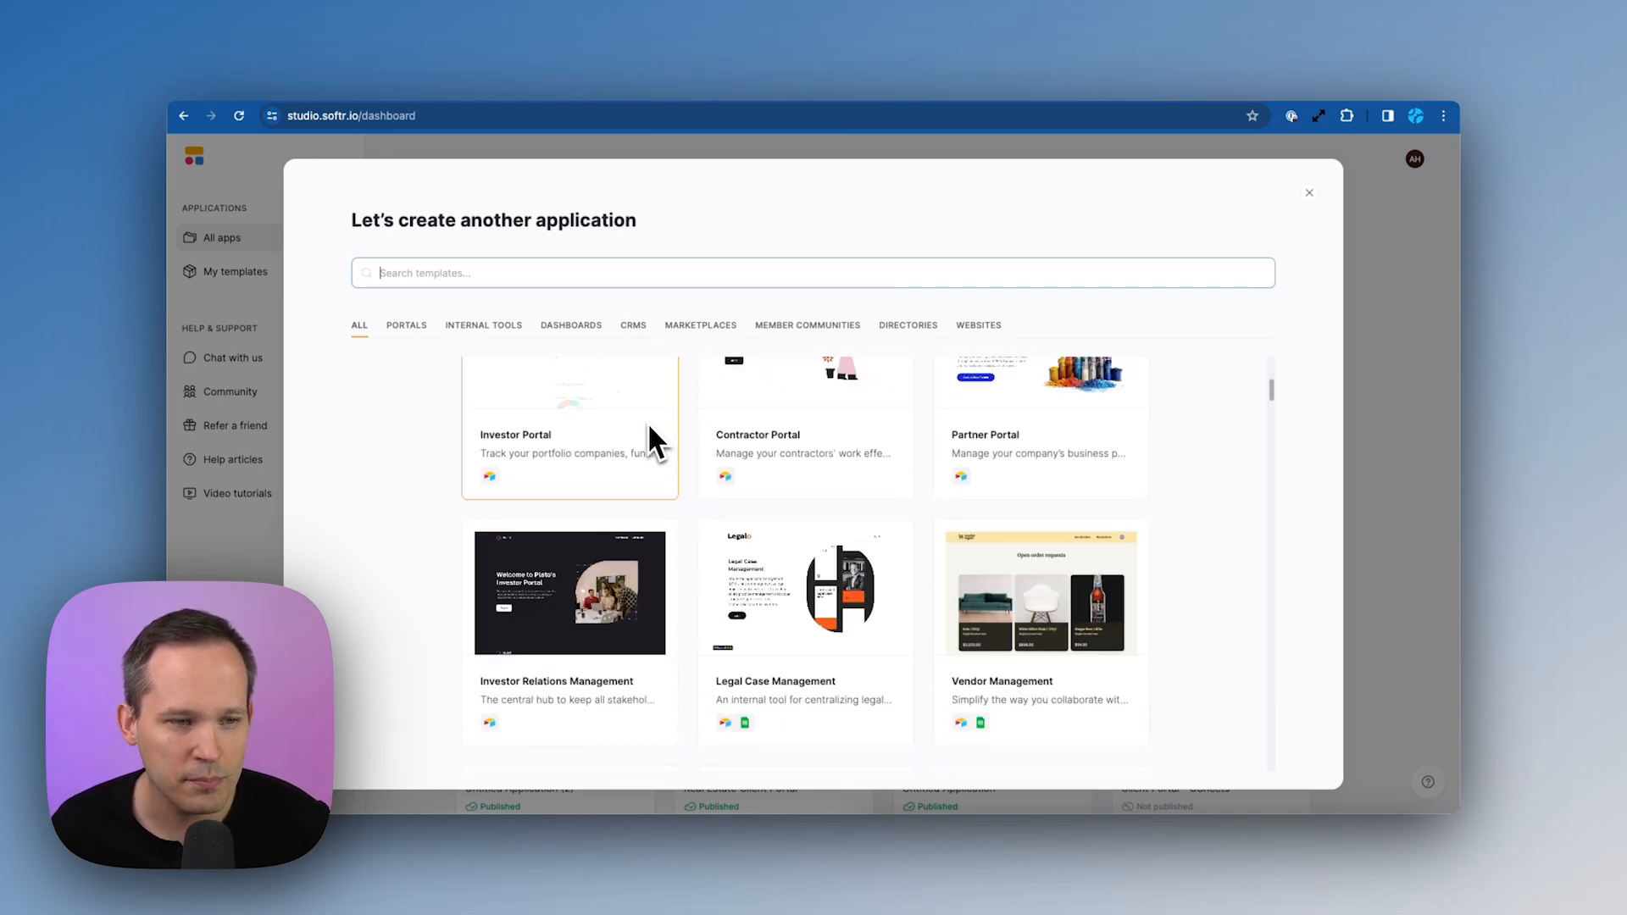
scroll(703, 471, "down", 1)
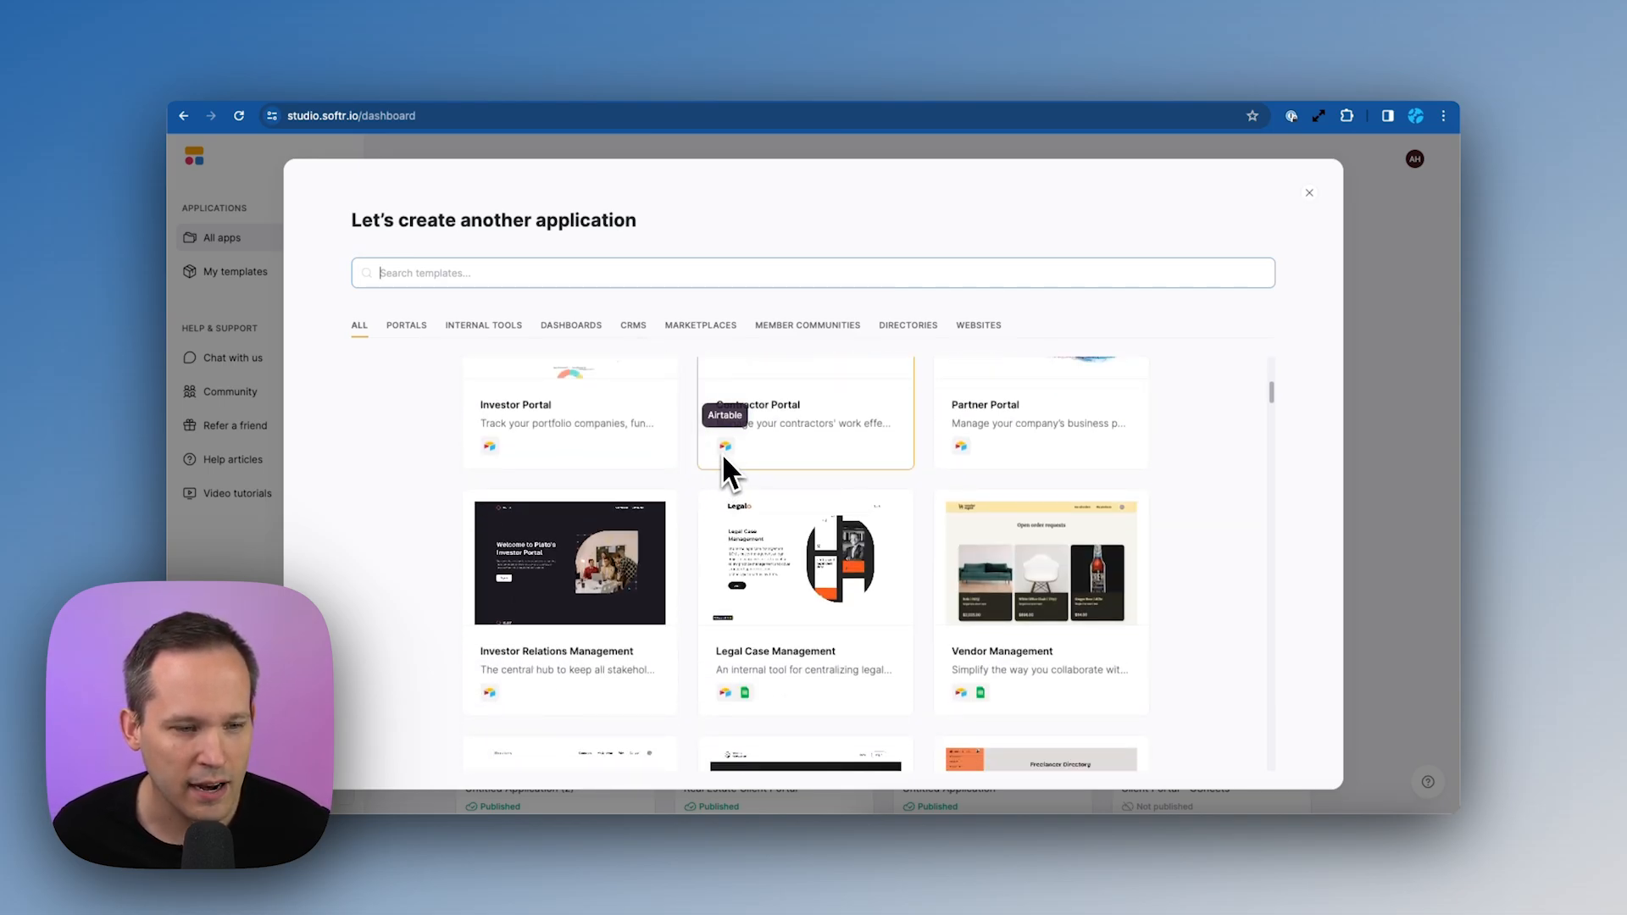
scroll(797, 606, "down", 2)
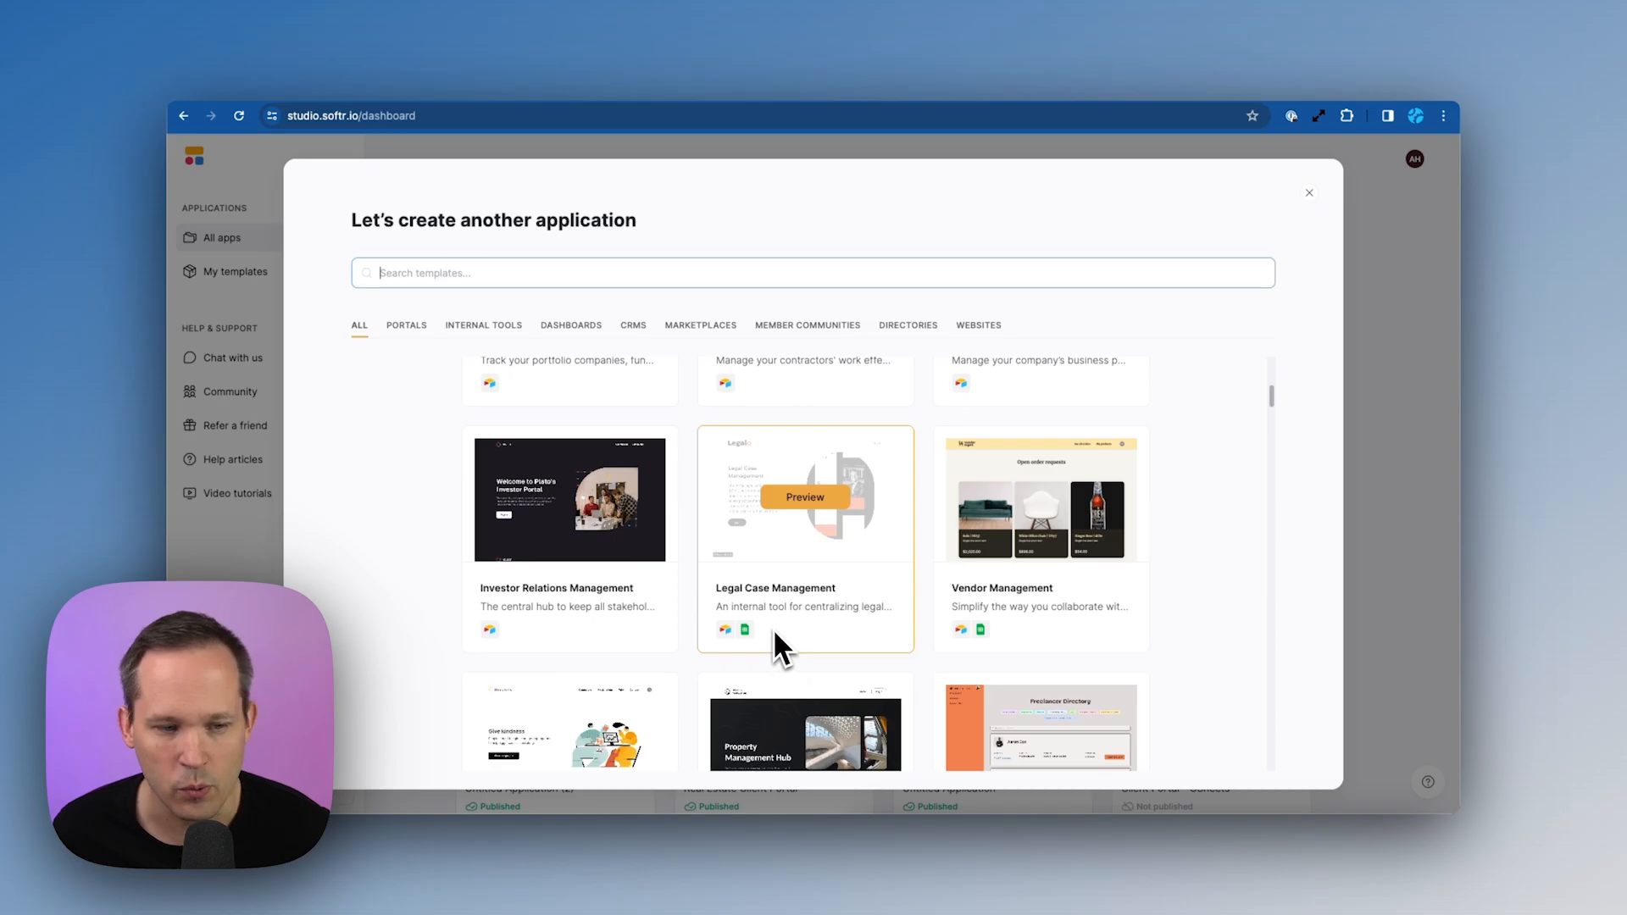
scroll(849, 566, "down", 2)
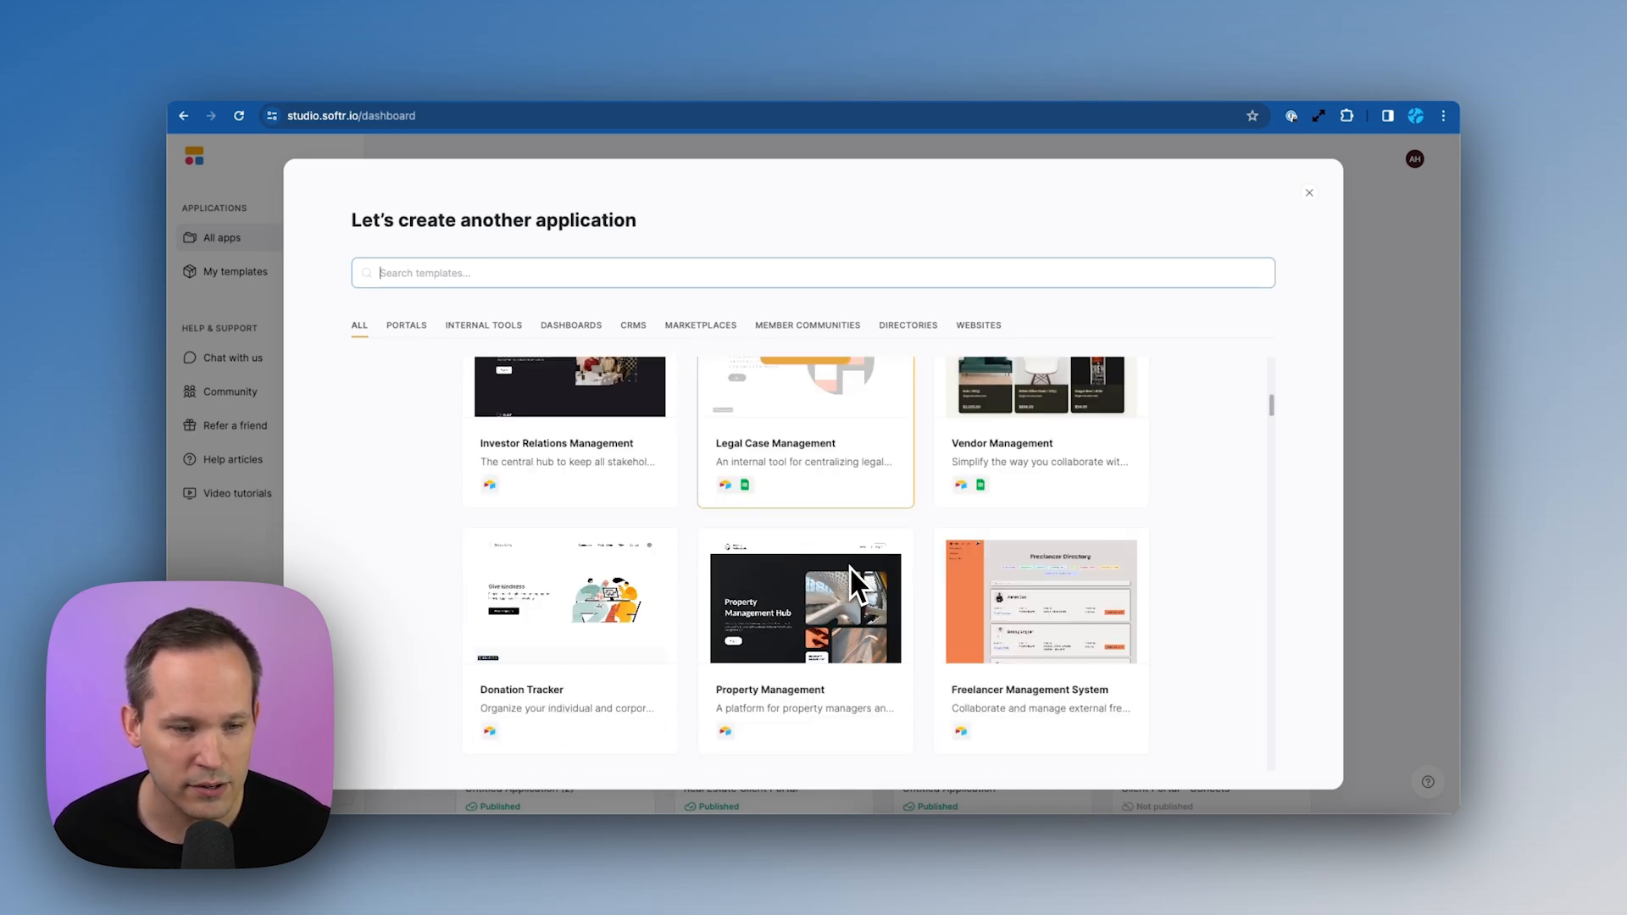
scroll(978, 500, "down", 3)
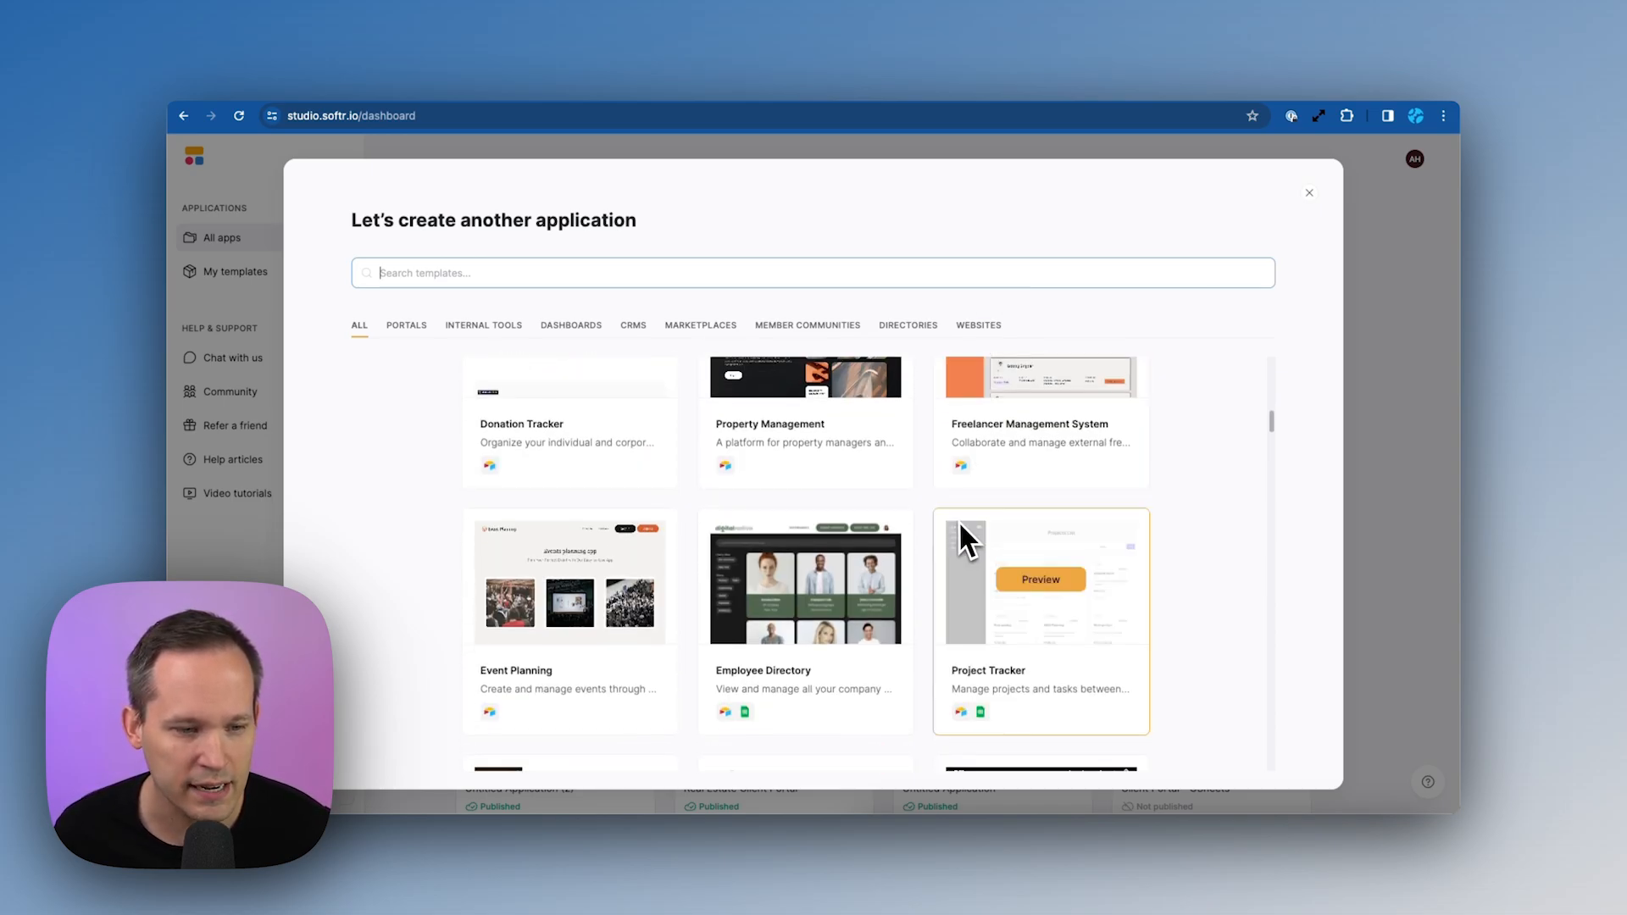
scroll(959, 520, "down", 2)
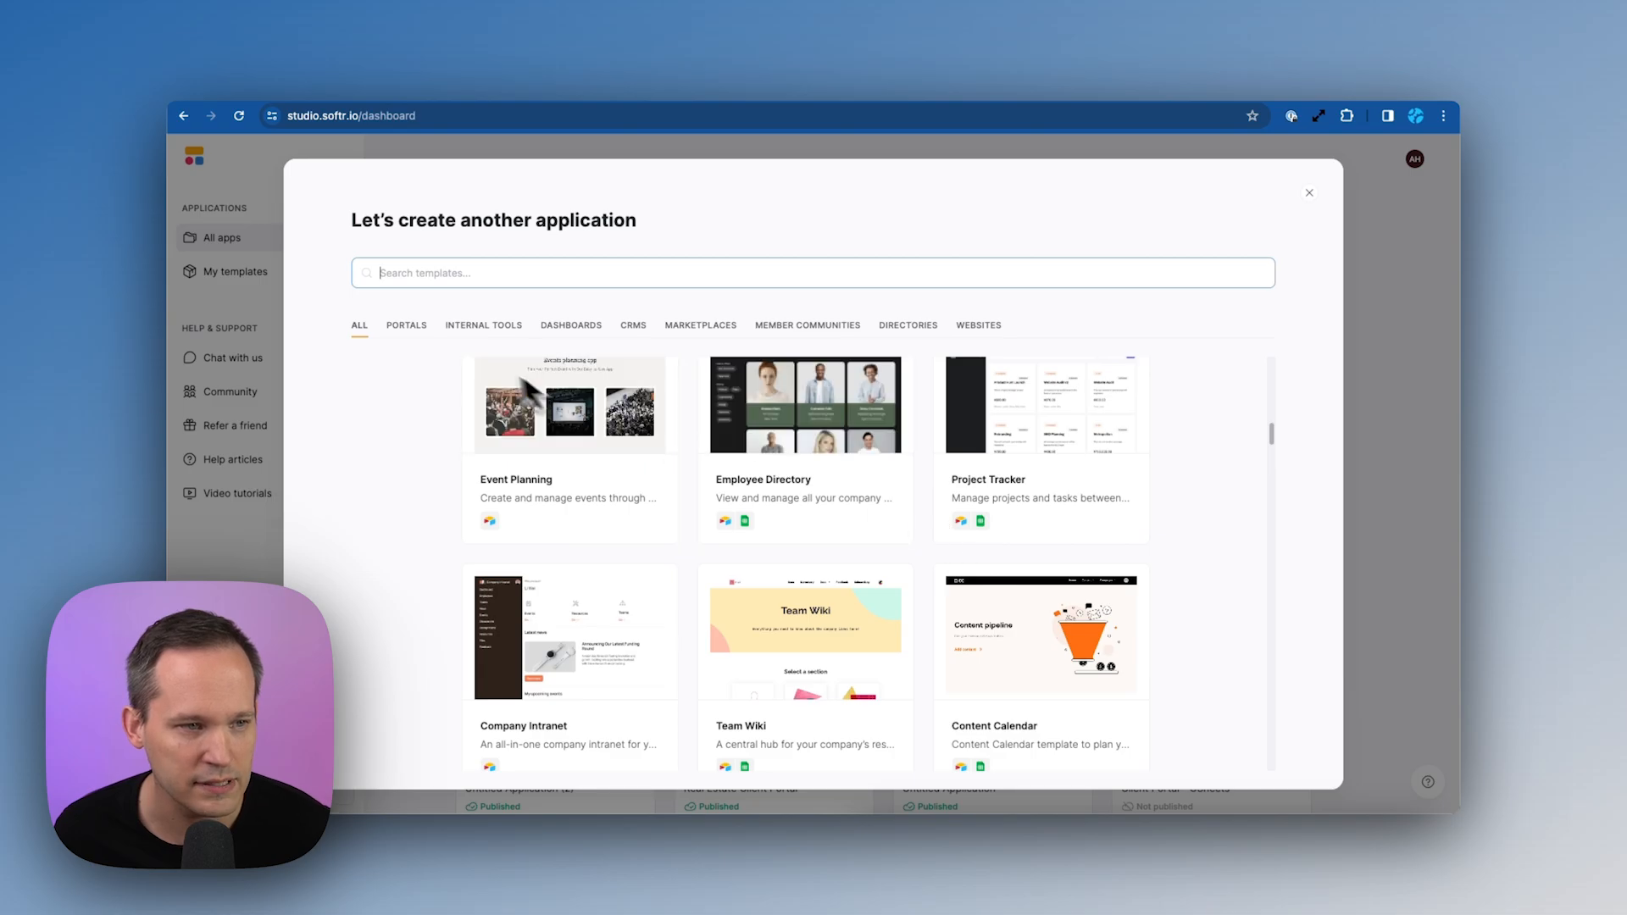
Filter templates by Portals, Internal Tools and Dashboards, then open Customer Feedback
left_click(413, 327)
left_click(507, 331)
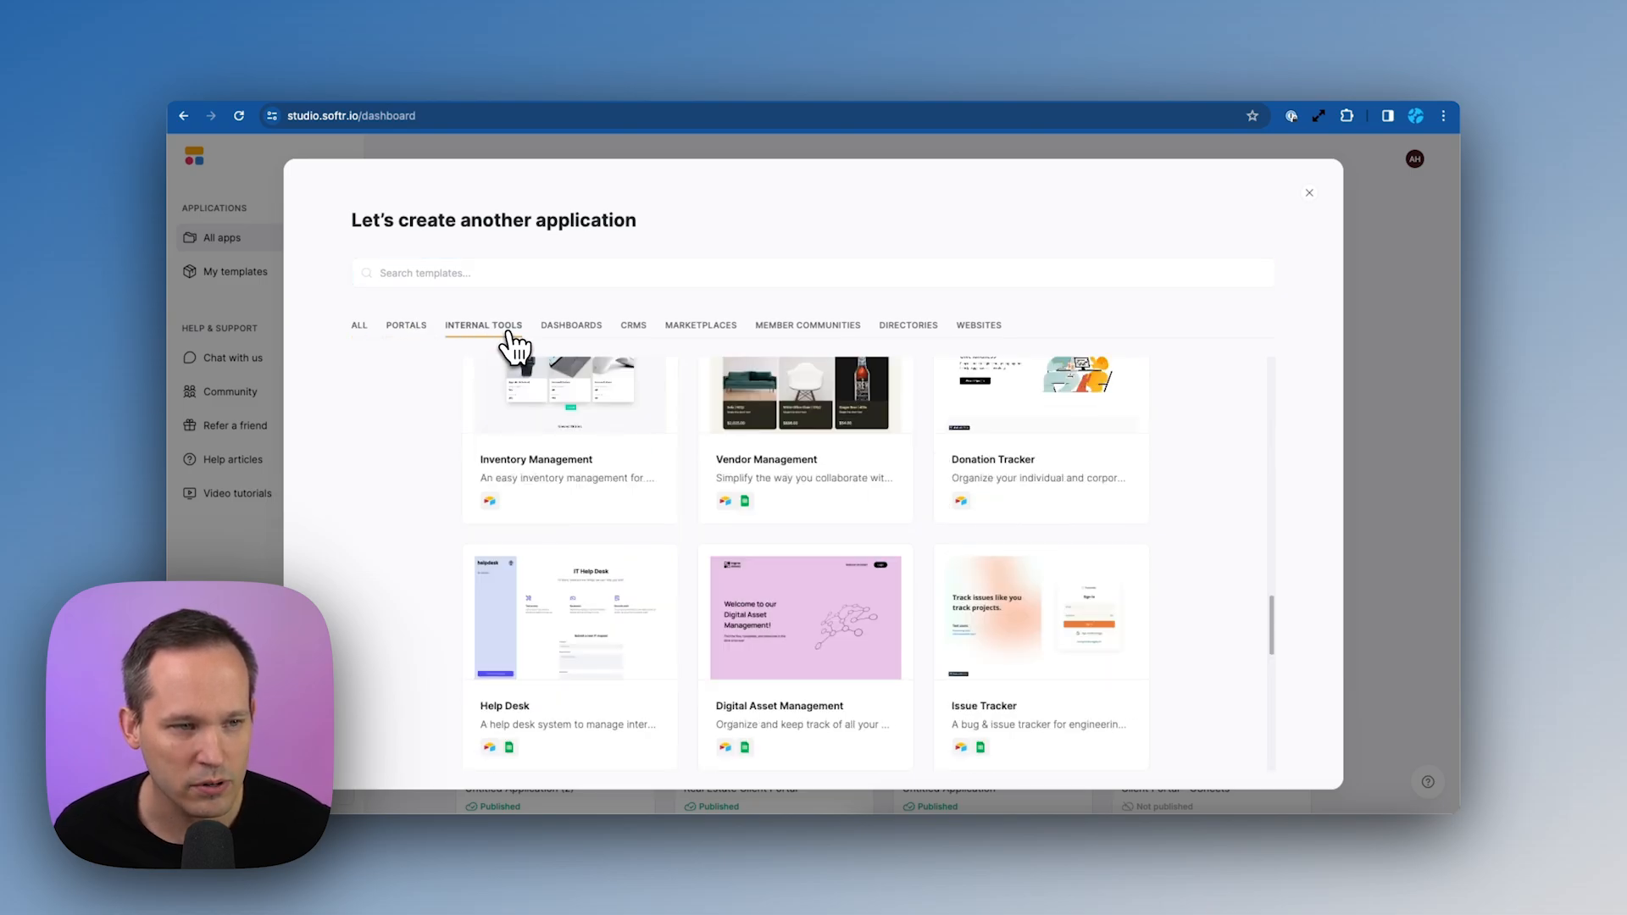
left_click(566, 329)
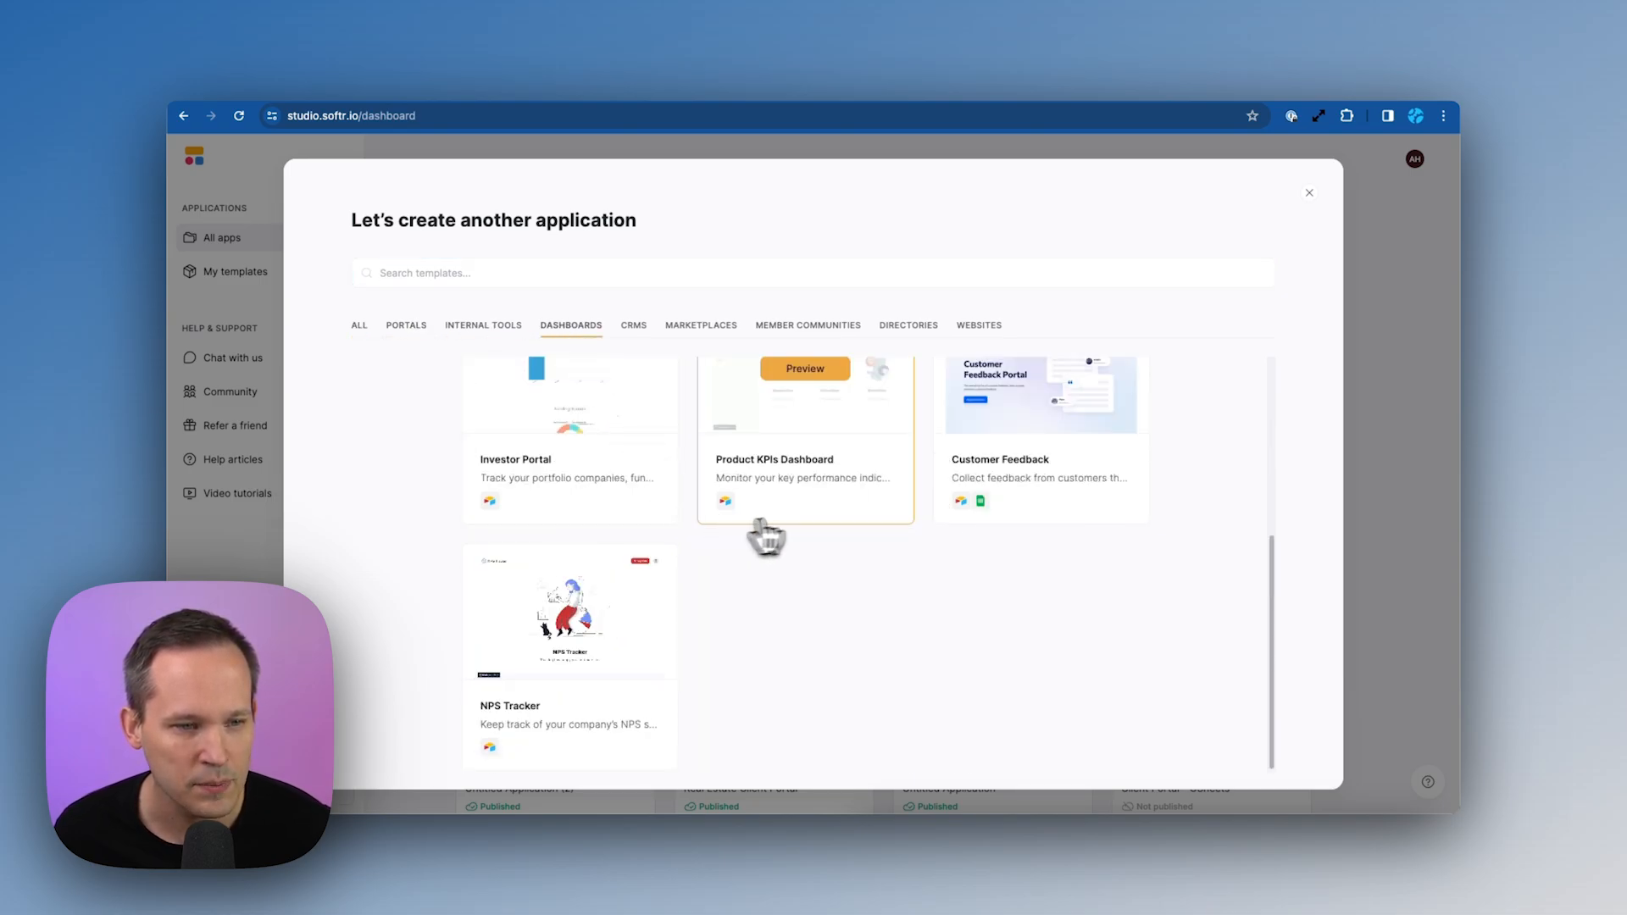
scroll(860, 512, "up", 3)
left_click(1027, 521)
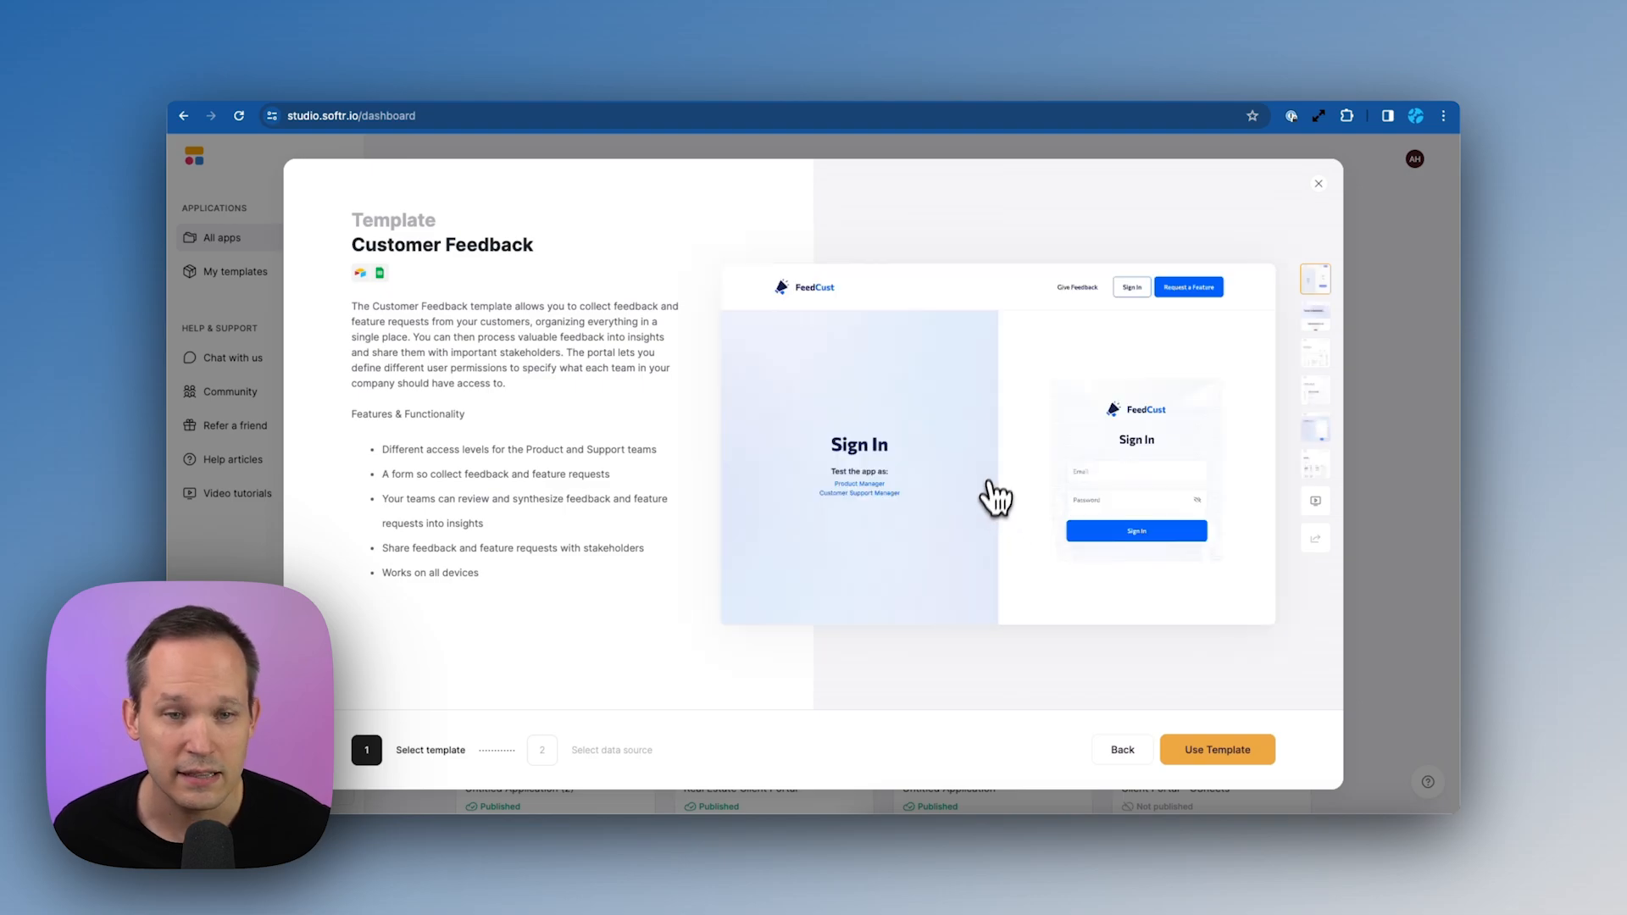
Preview the template's Dashboard, Review Feedback and Latest Feature Requests pages
left_click(1312, 316)
left_click(1315, 364)
left_click(1317, 403)
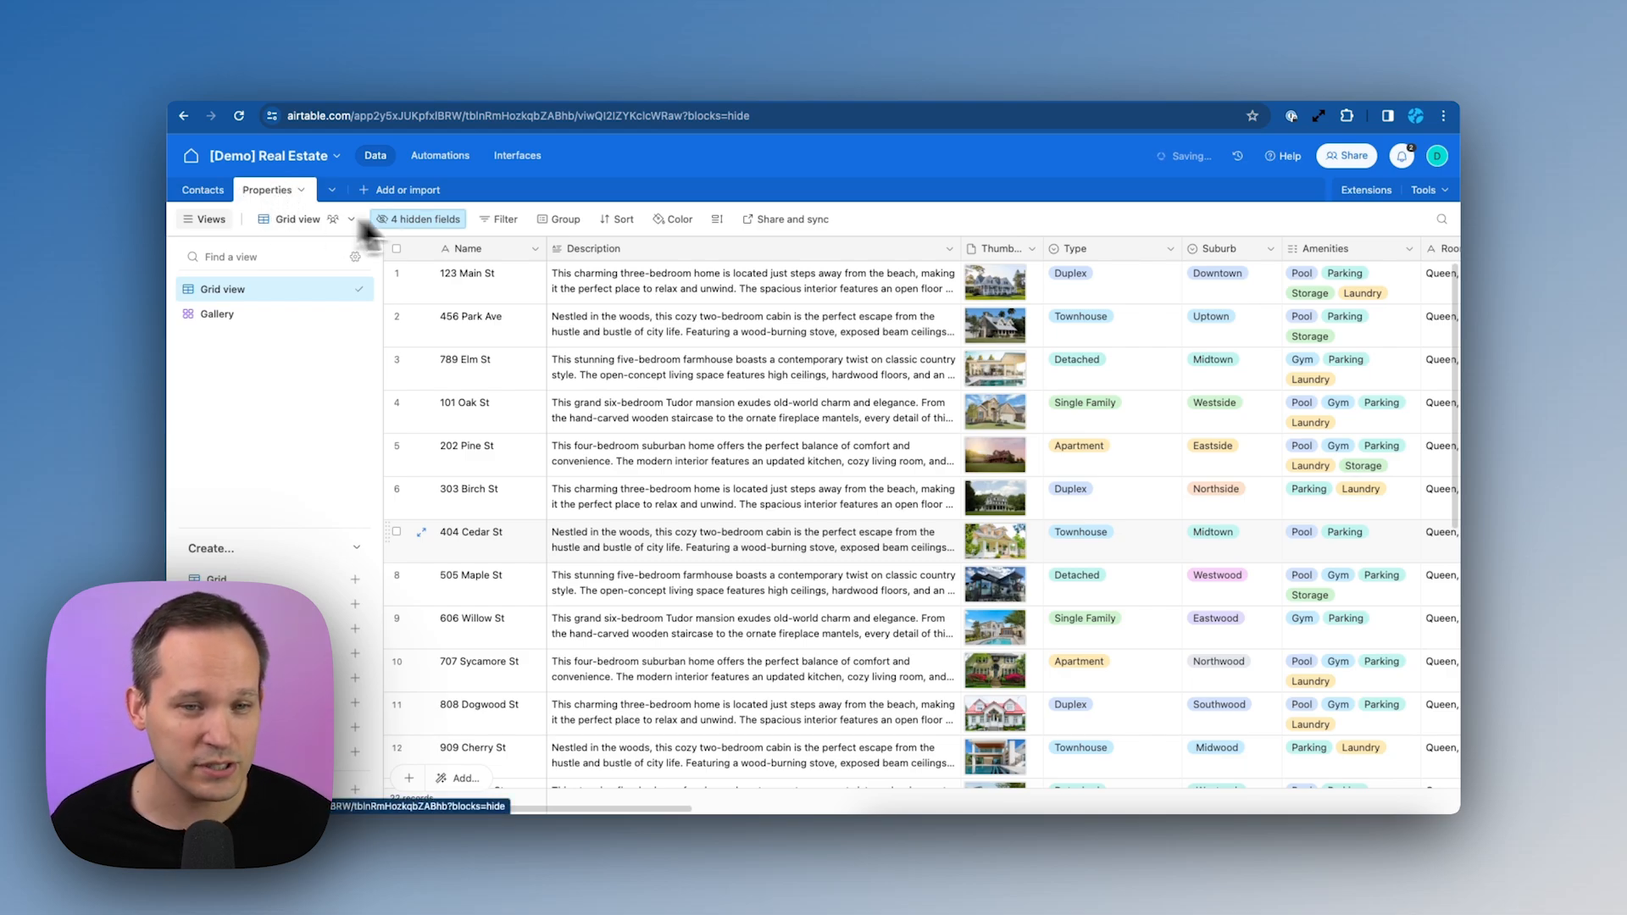
Scroll through the Airtable Properties grid, then view the Contacts table
scroll(597, 359, "down", 5)
scroll(663, 410, "up", 5)
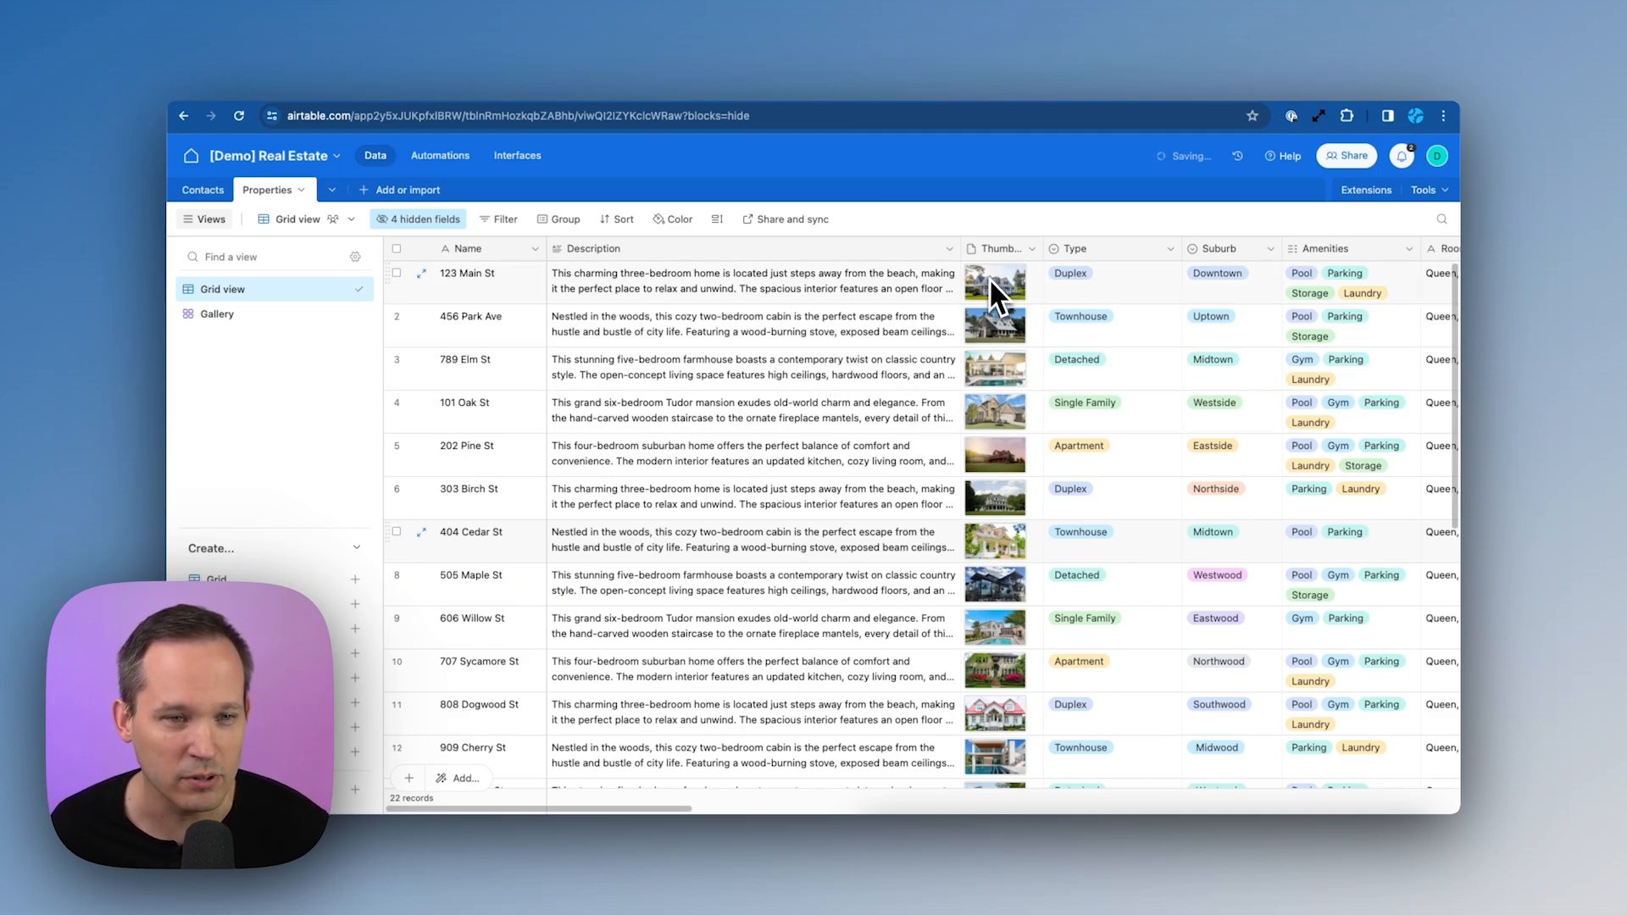
left_click(208, 190)
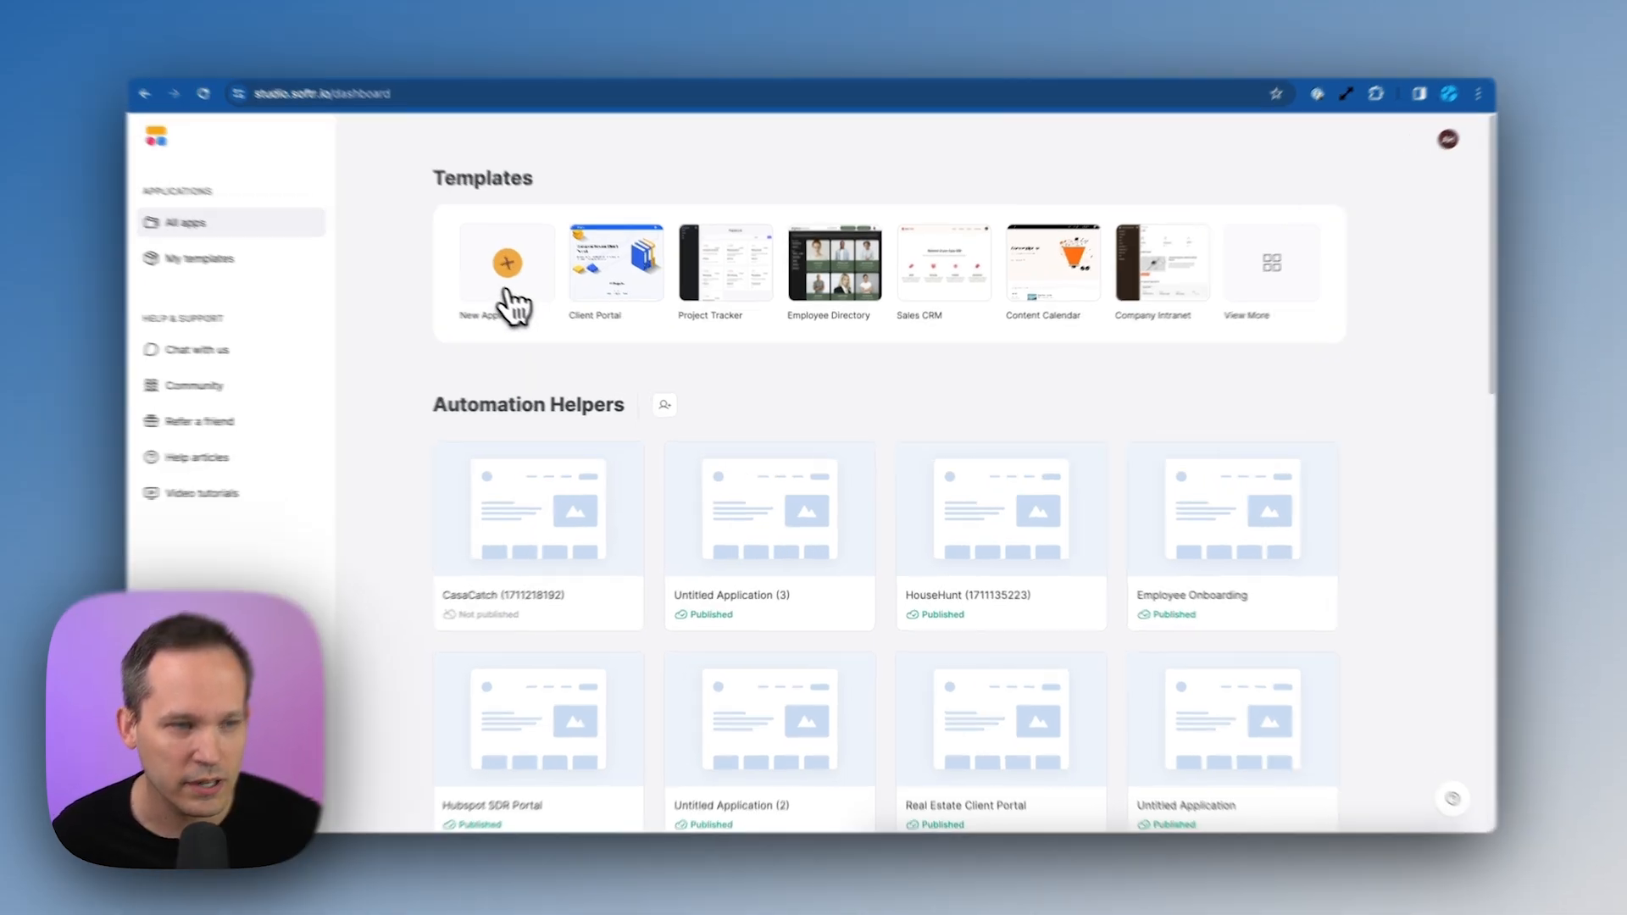
Start a blank application with the List and List Details pages excluded
left_click(512, 289)
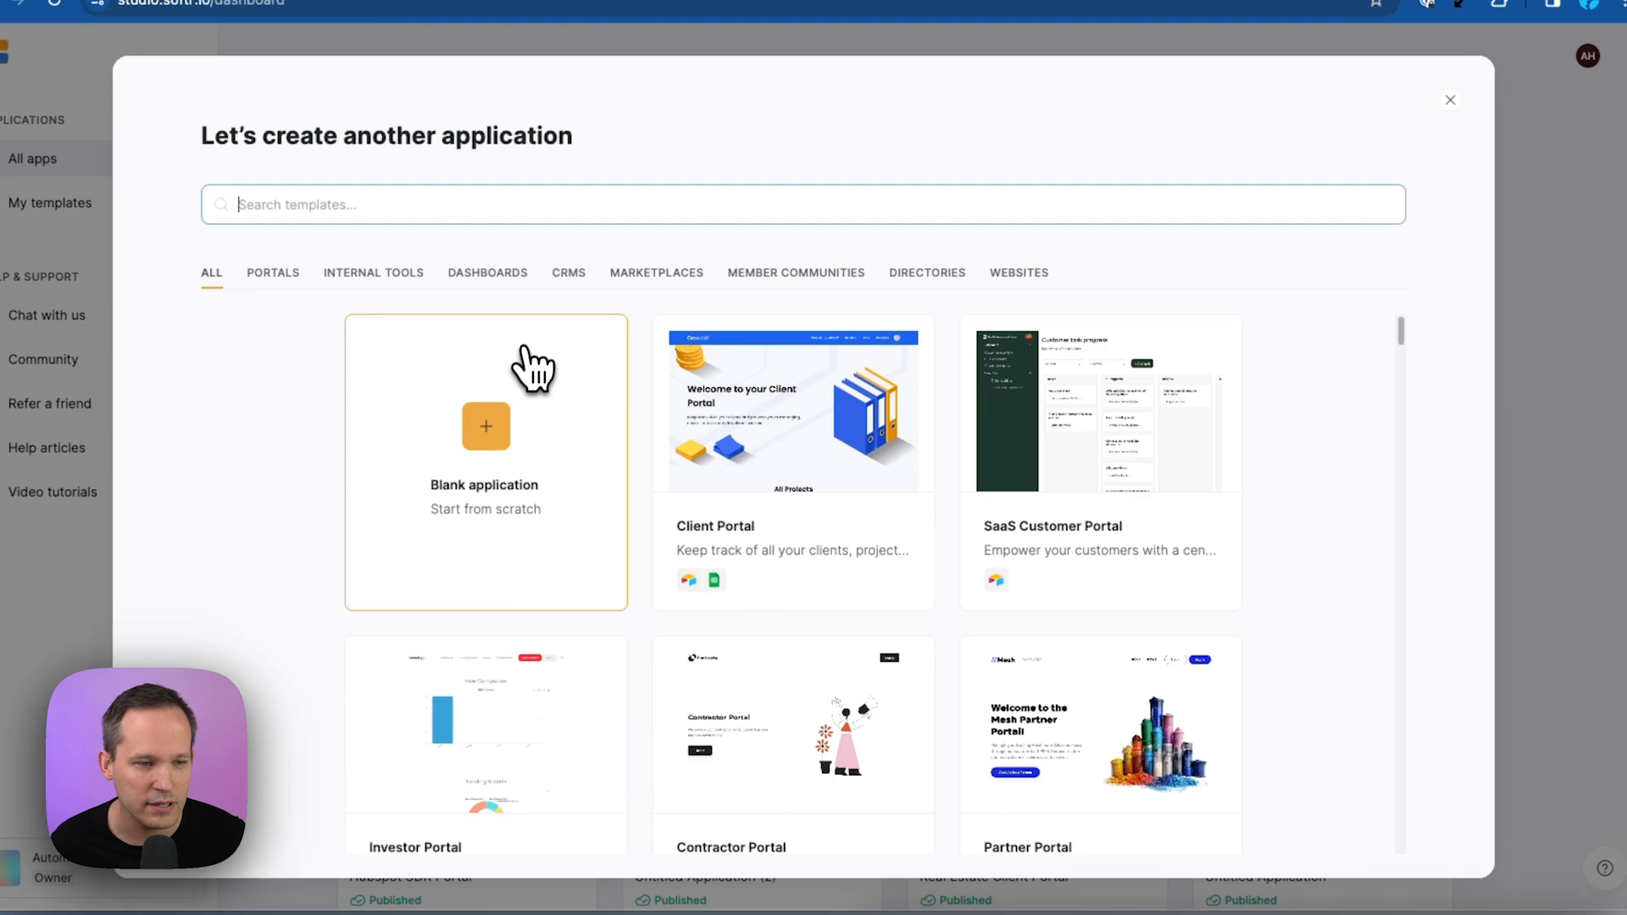
left_click(495, 415)
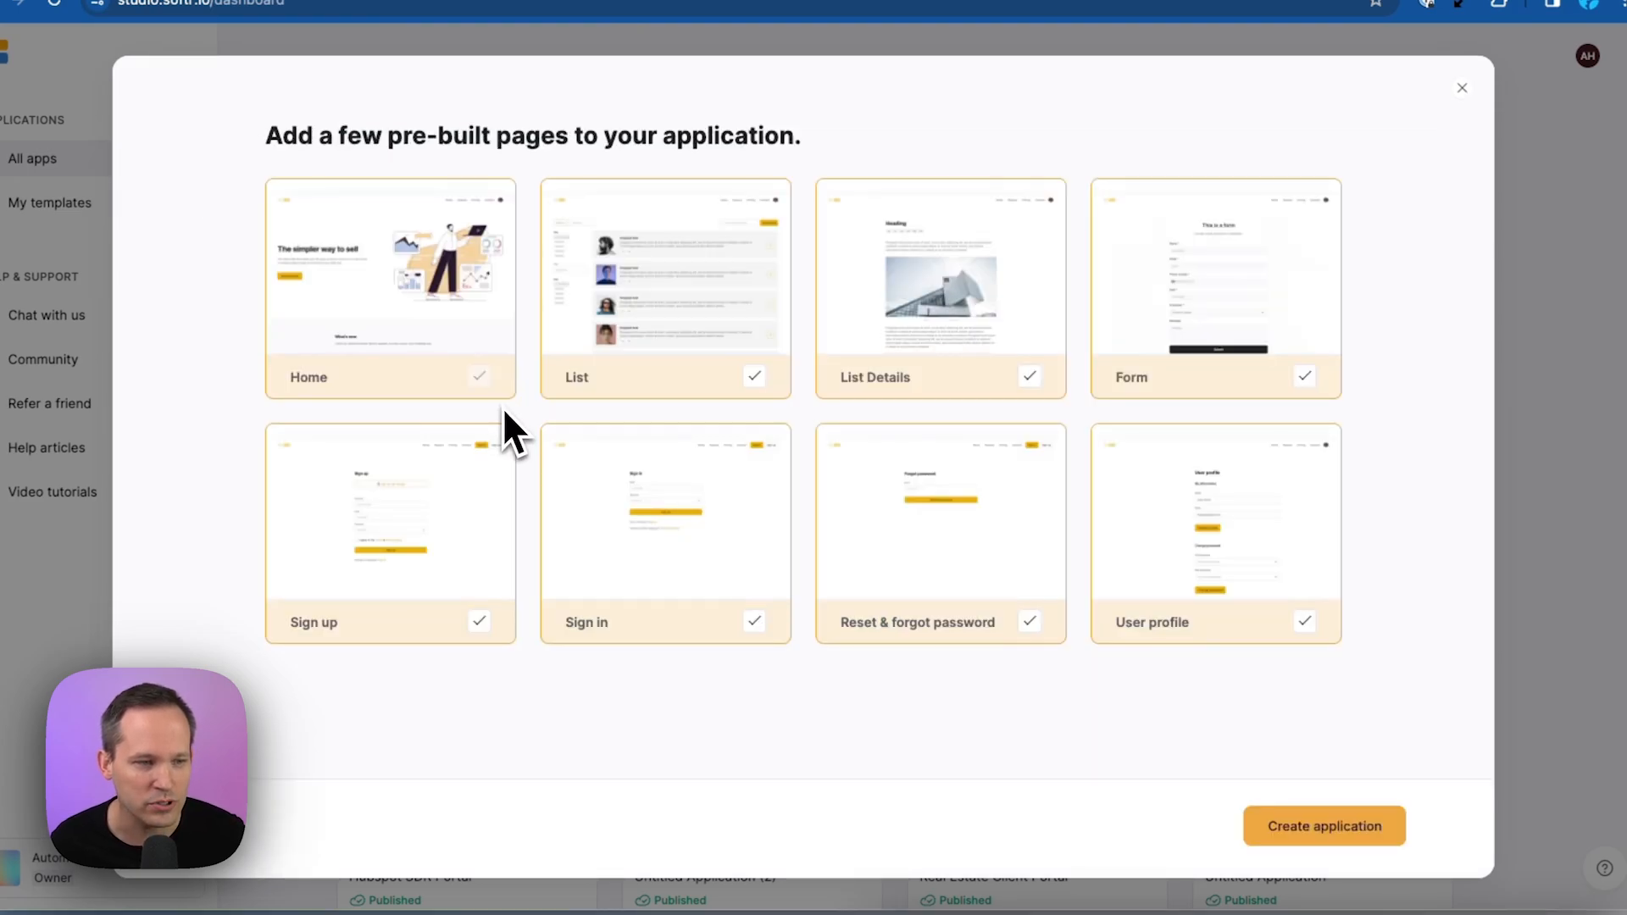
left_click(766, 383)
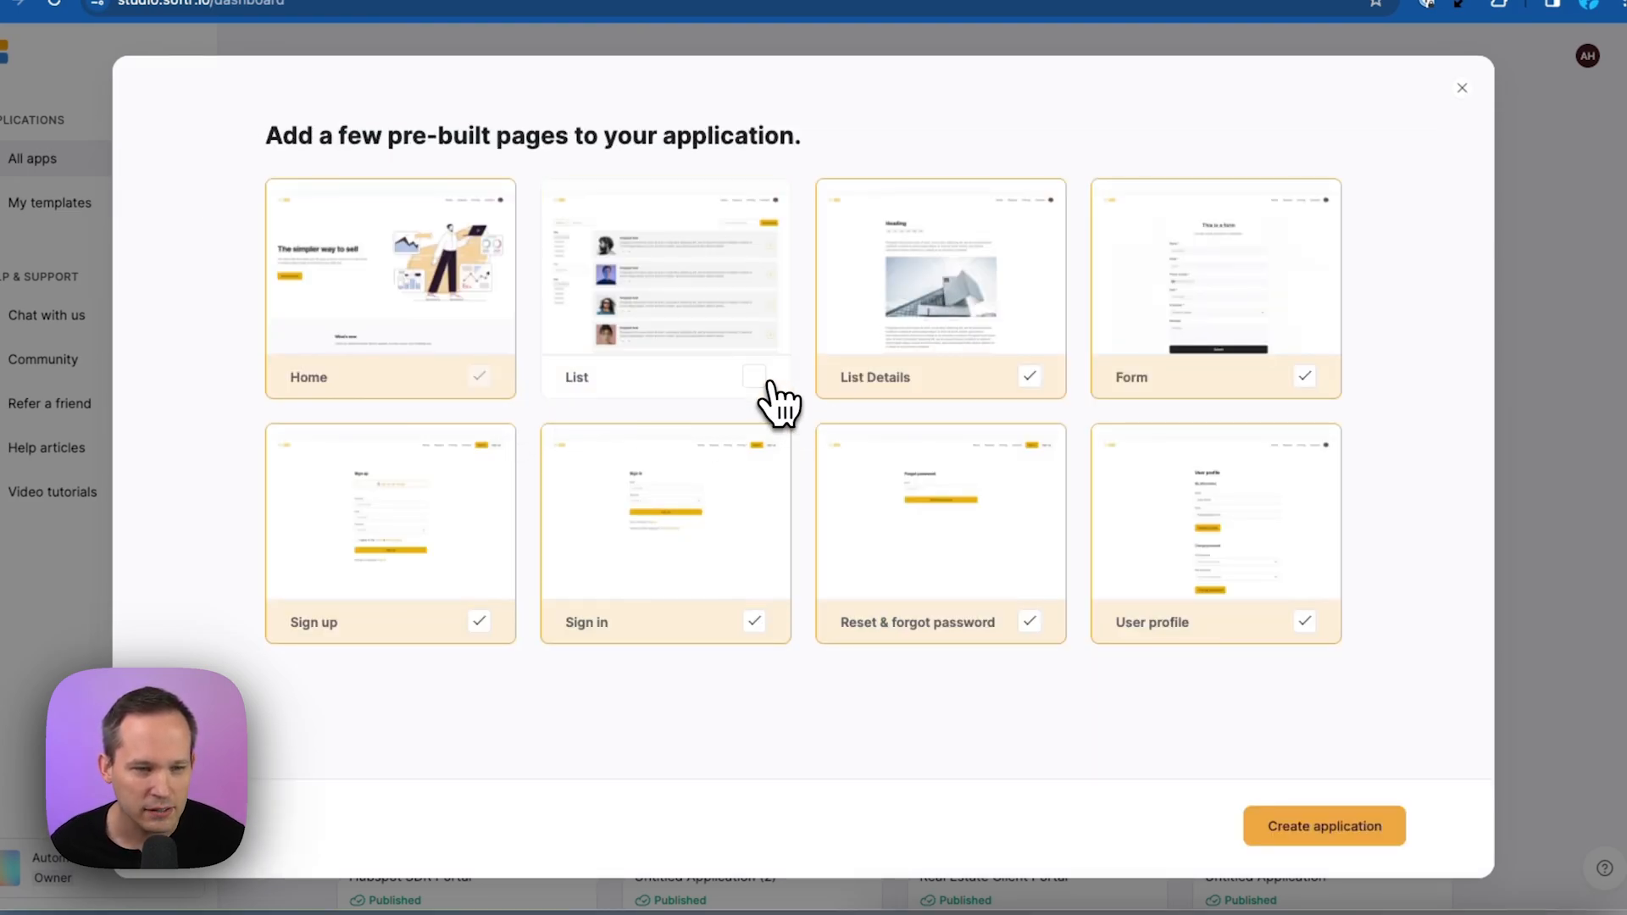
left_click(1030, 378)
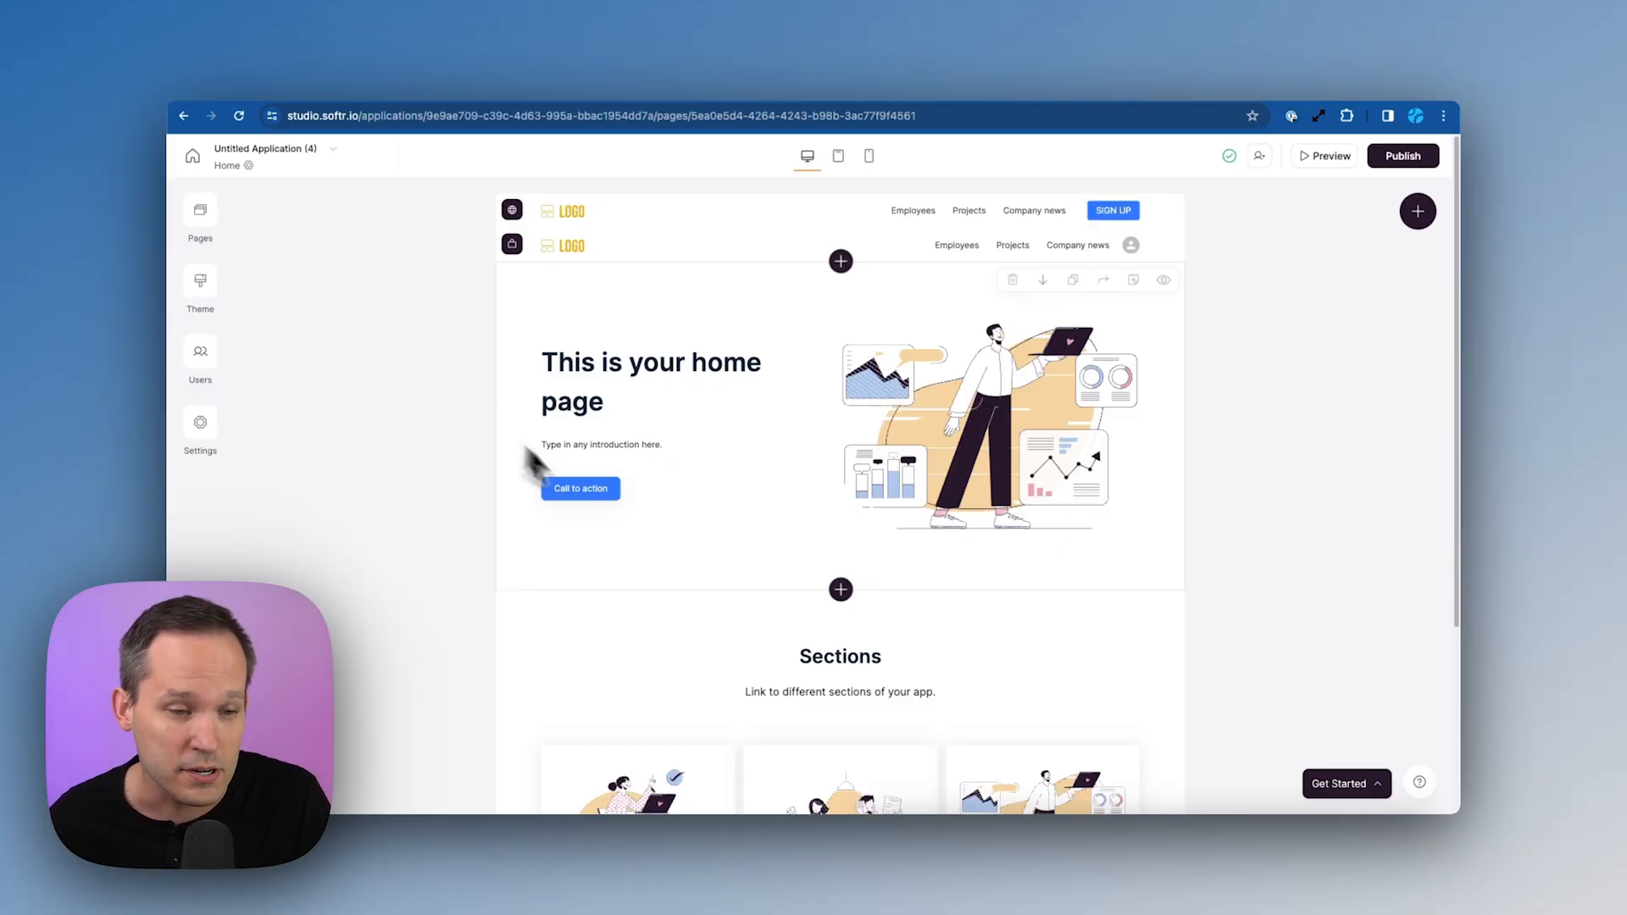
scroll(642, 540, "down", 3)
scroll(643, 541, "up", 3)
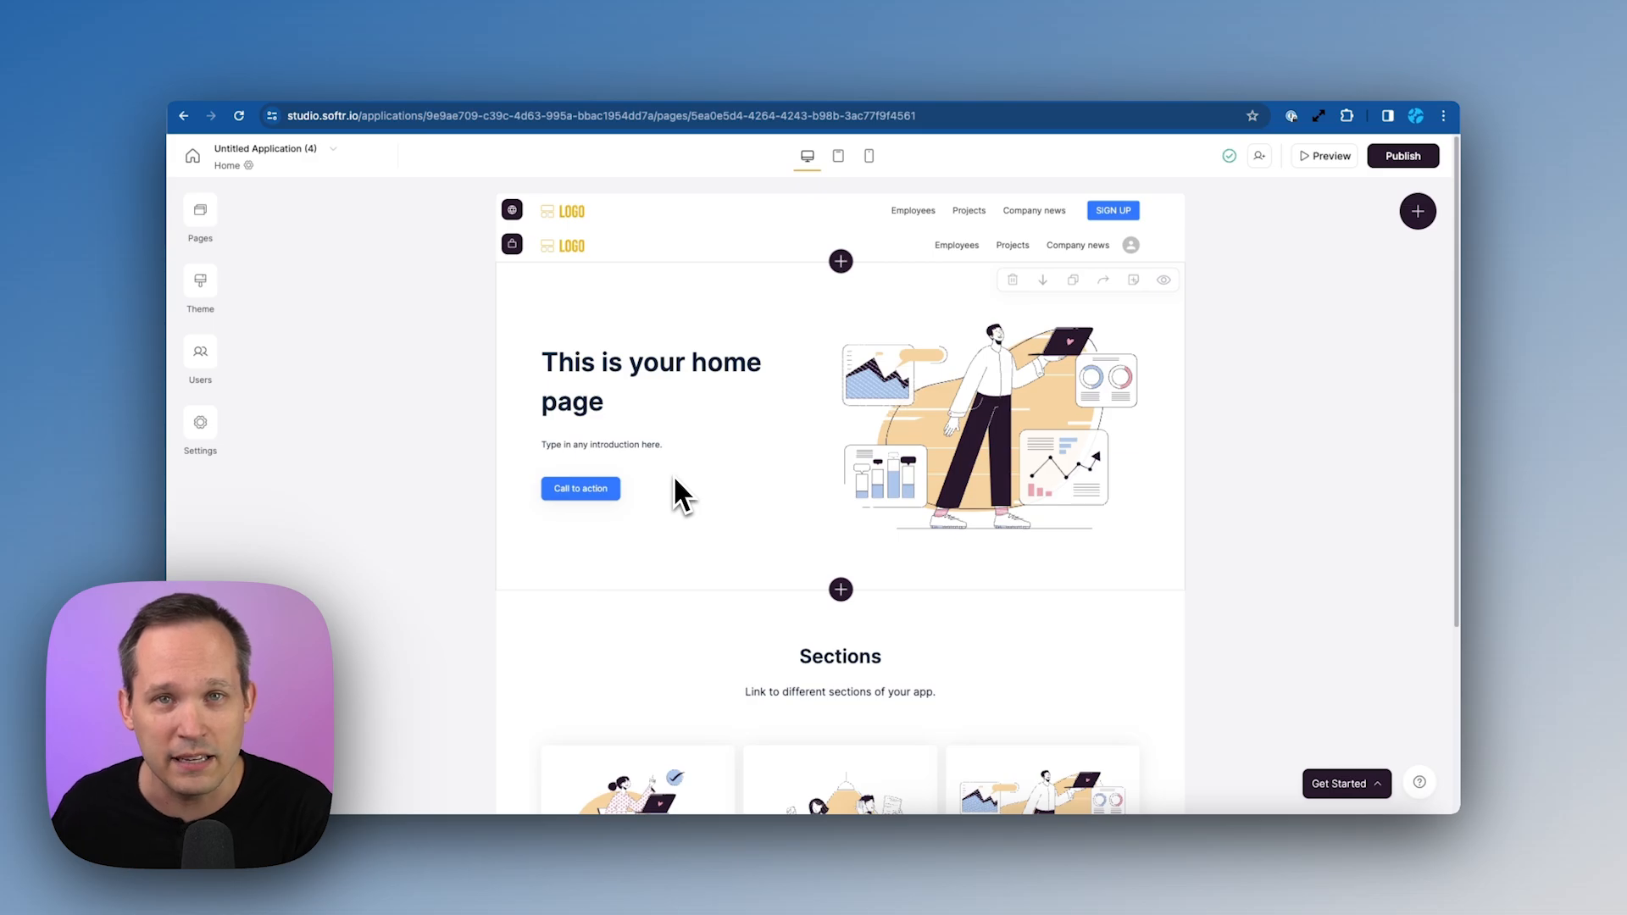
Change the app name from Untitled Application (4) to 'Real Estate Portal'
left_click(280, 151)
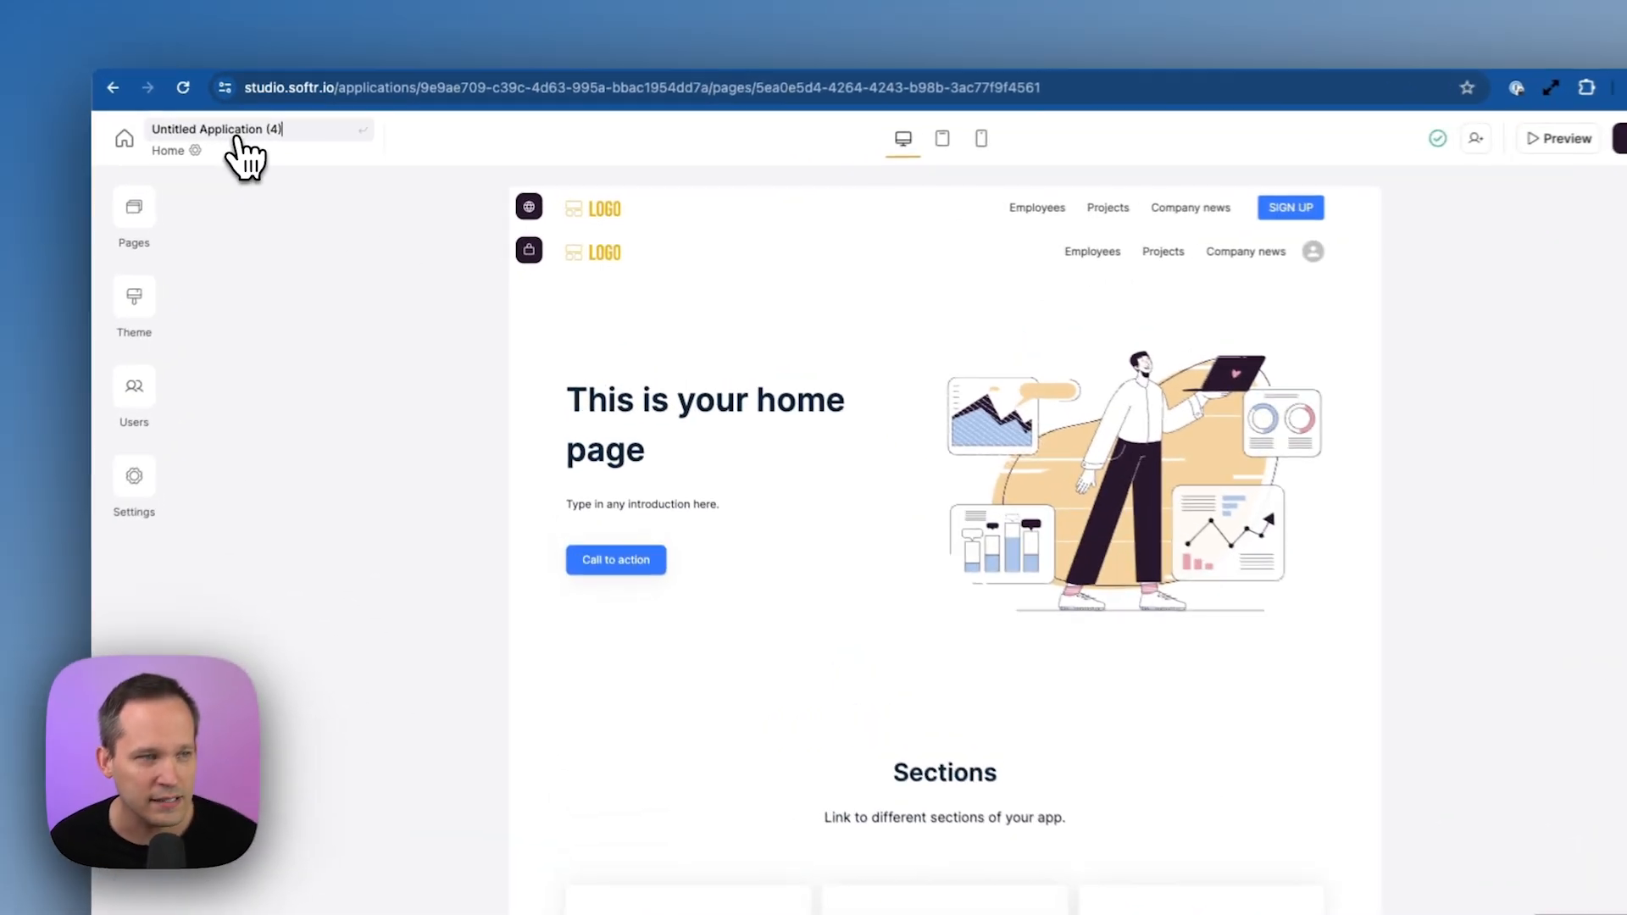
triple_click(271, 121)
type("Real Estate Portal")
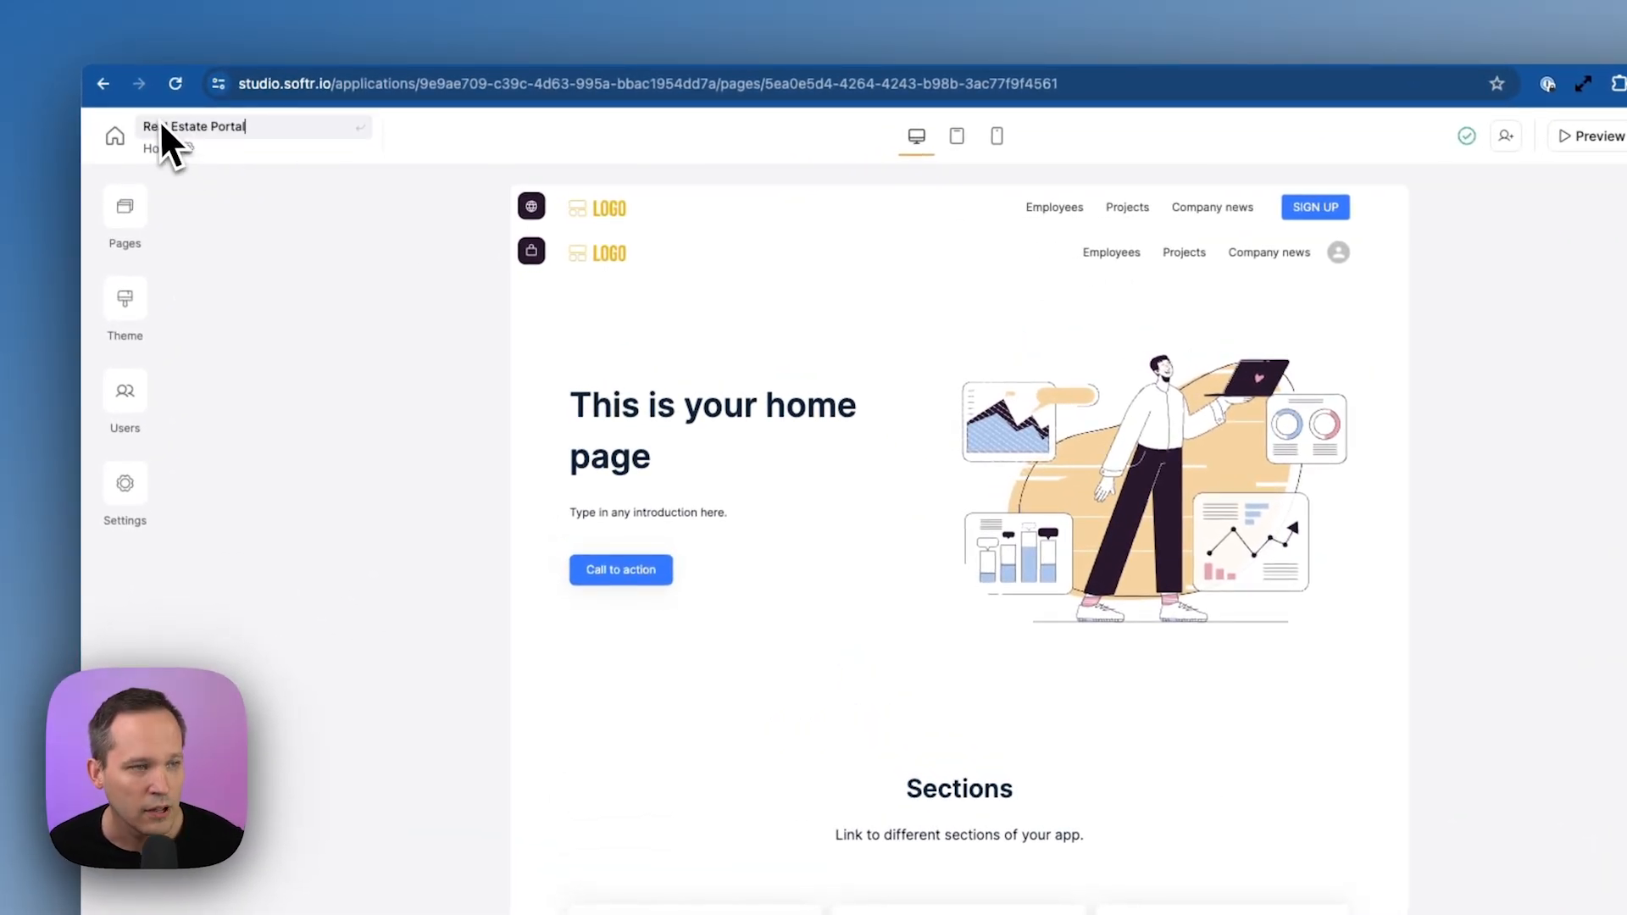
key("Return")
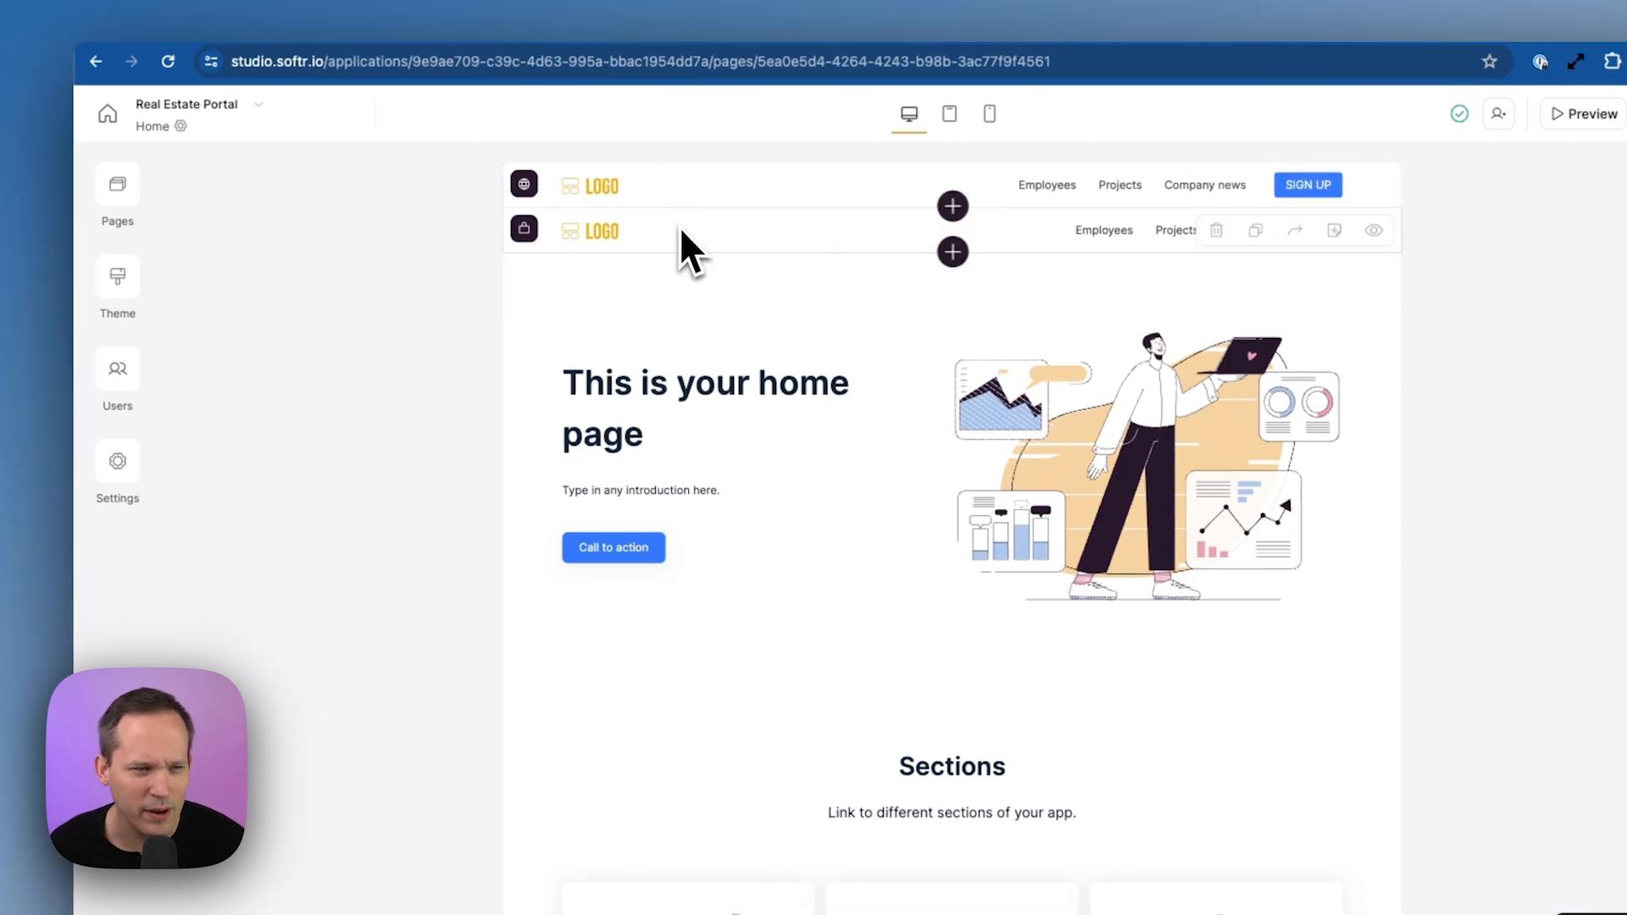
scroll(673, 383, "down", 4)
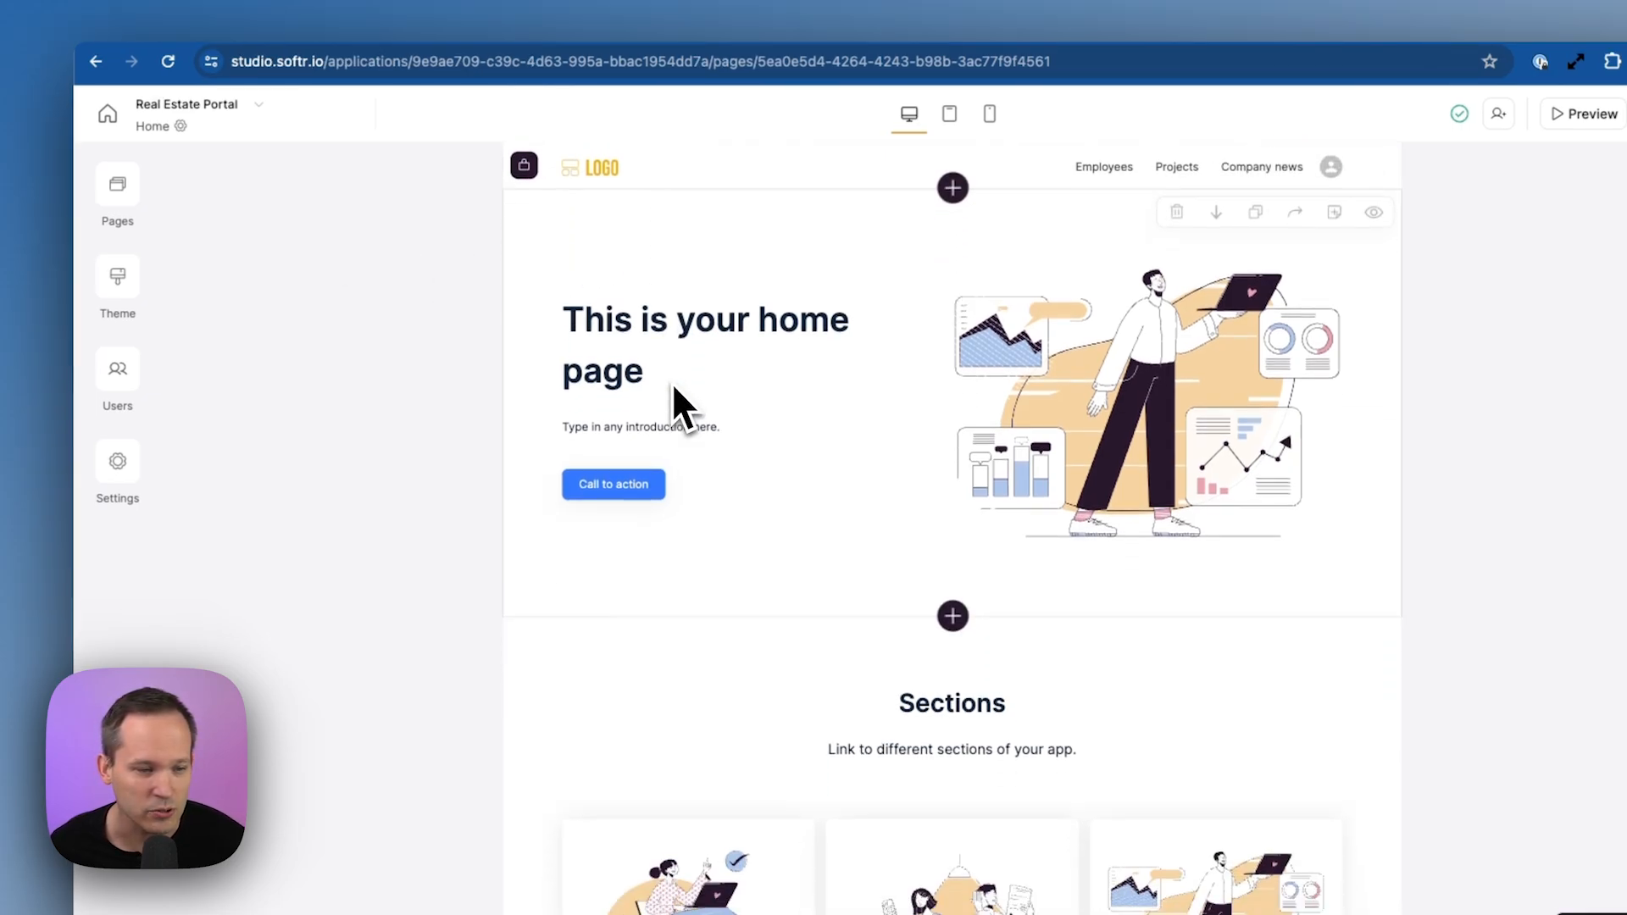
scroll(673, 383, "up", 4)
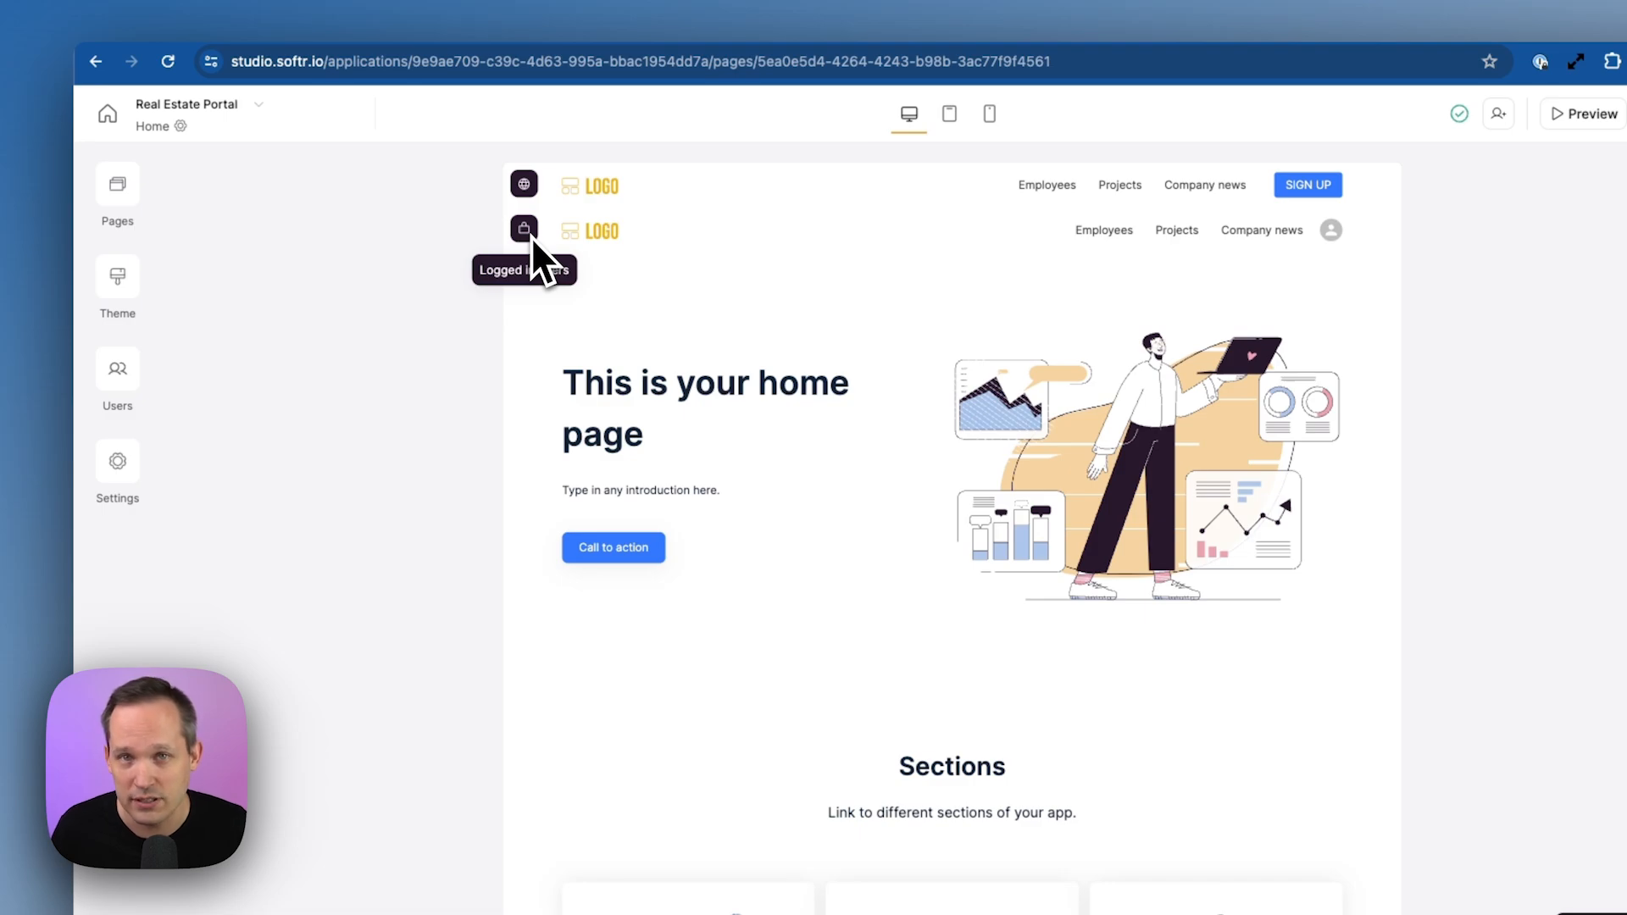
Select the hero section and bring up its settings in the Features panel
left_click(566, 293)
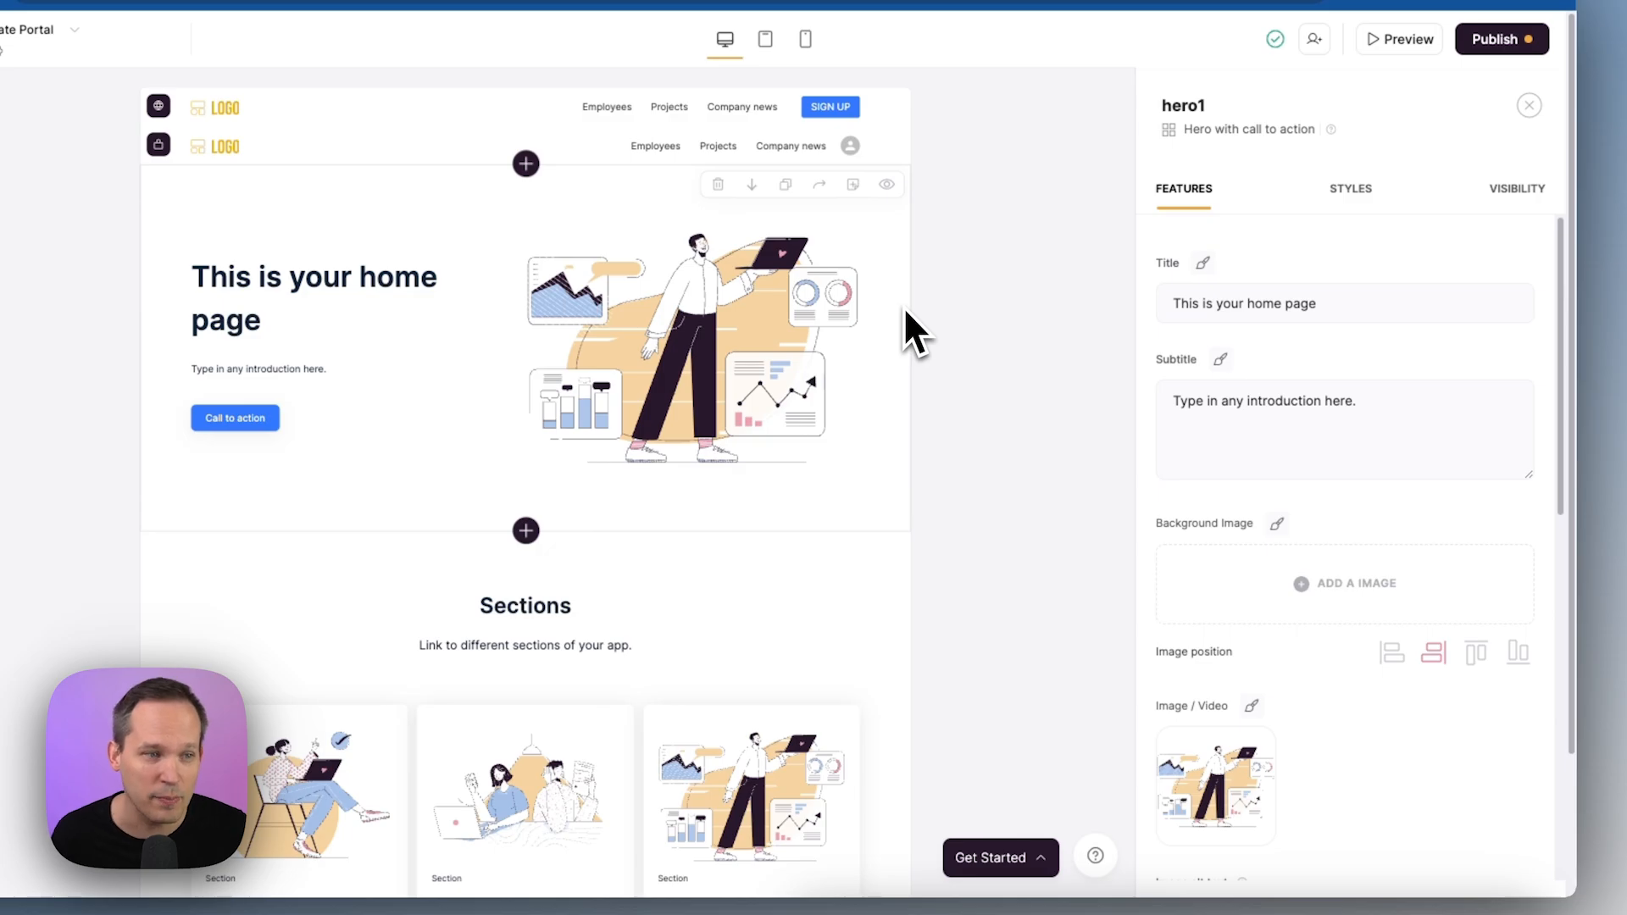
scroll(788, 313, "down", 2)
left_click(712, 533)
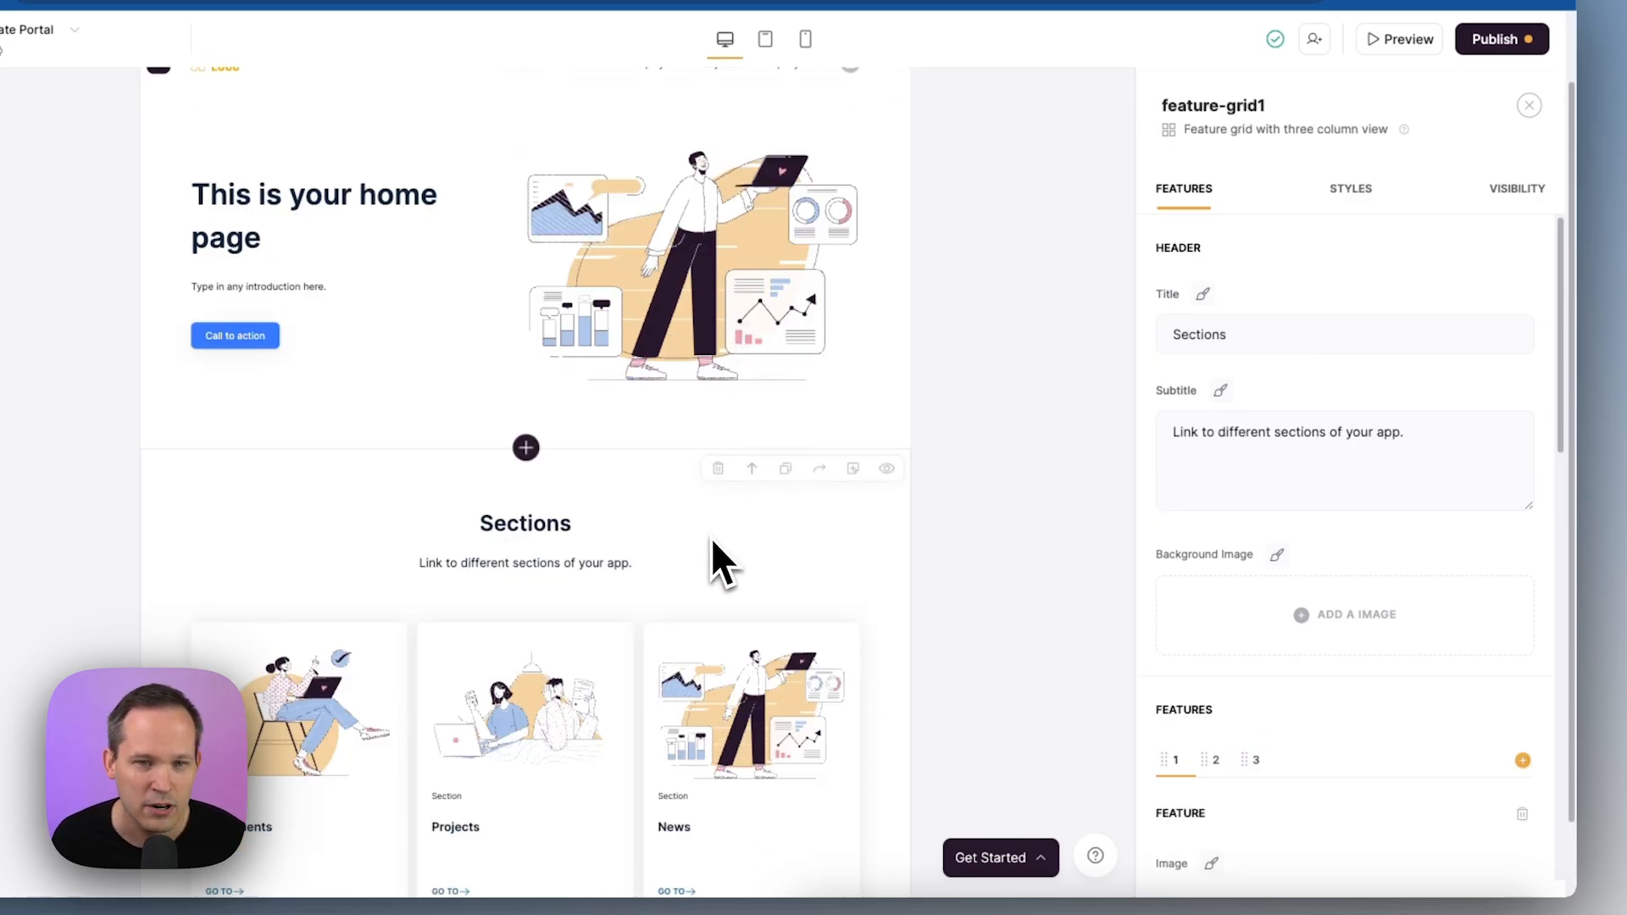
scroll(871, 527, "down", 2)
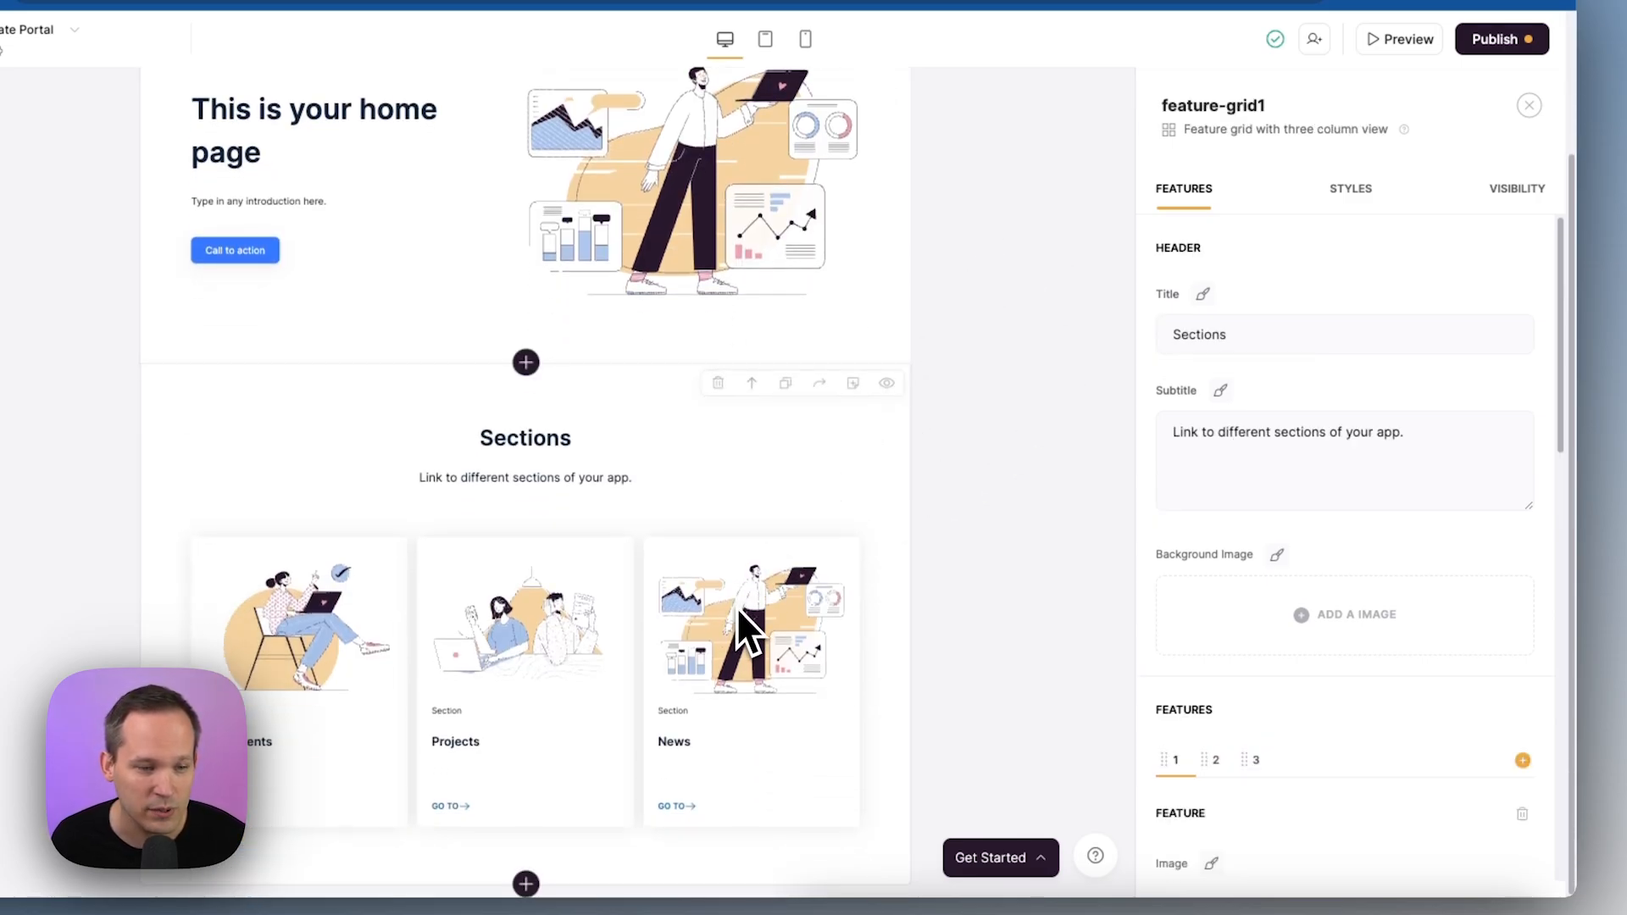
scroll(739, 592, "up", 4)
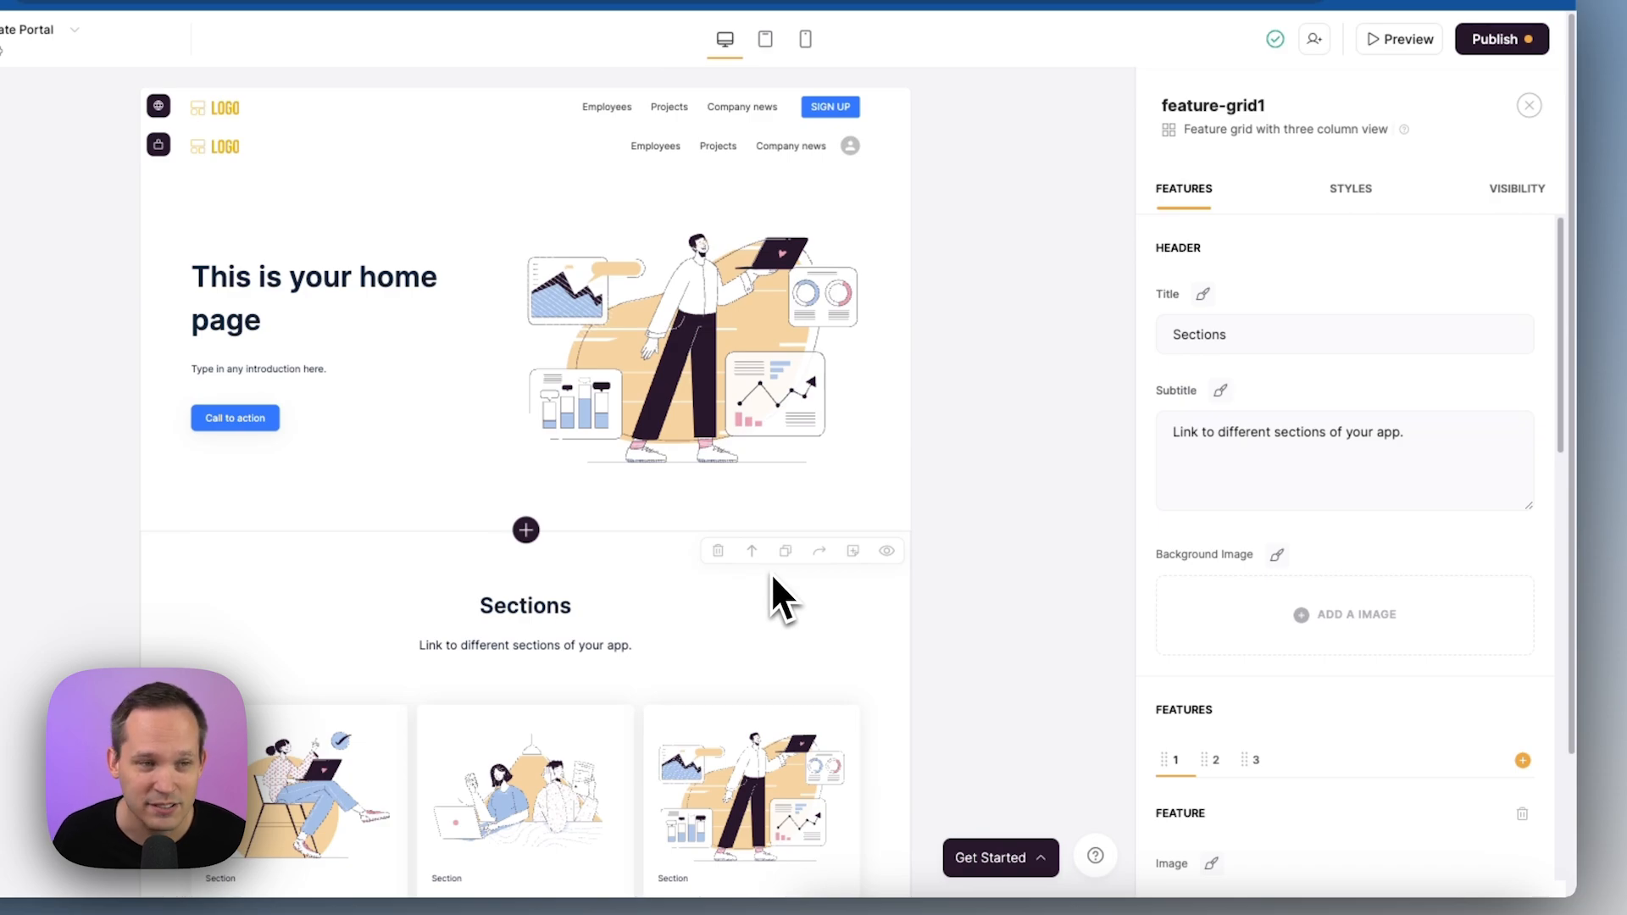
left_click(657, 326)
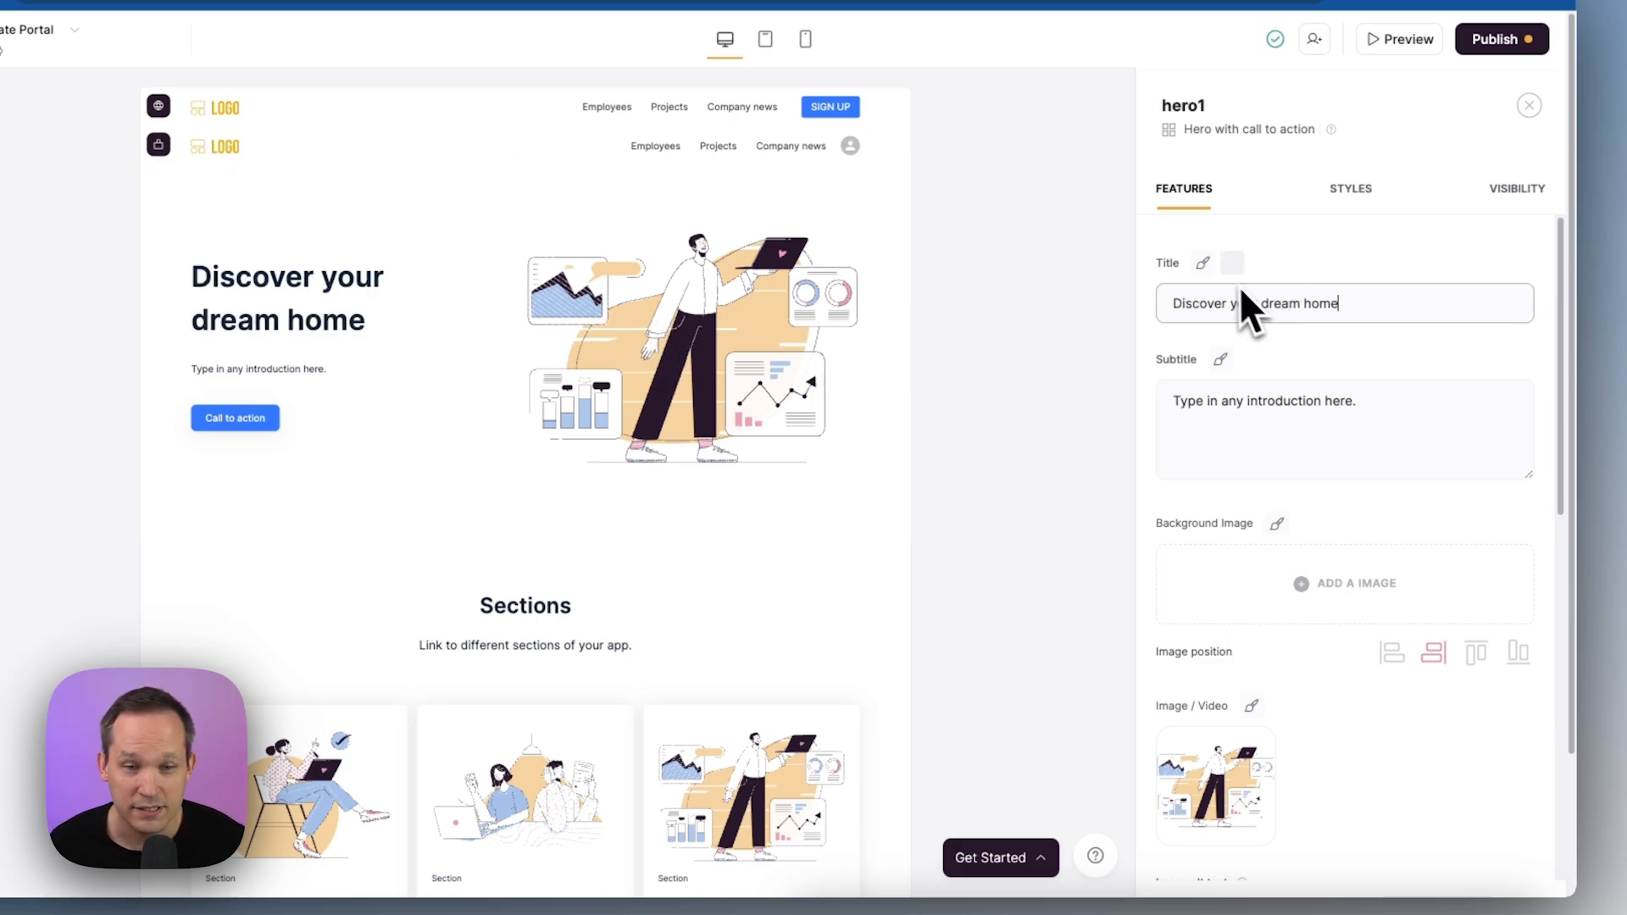
Delete the hero subtitle and relabel the button 'Browse Properties'
left_click(1308, 410)
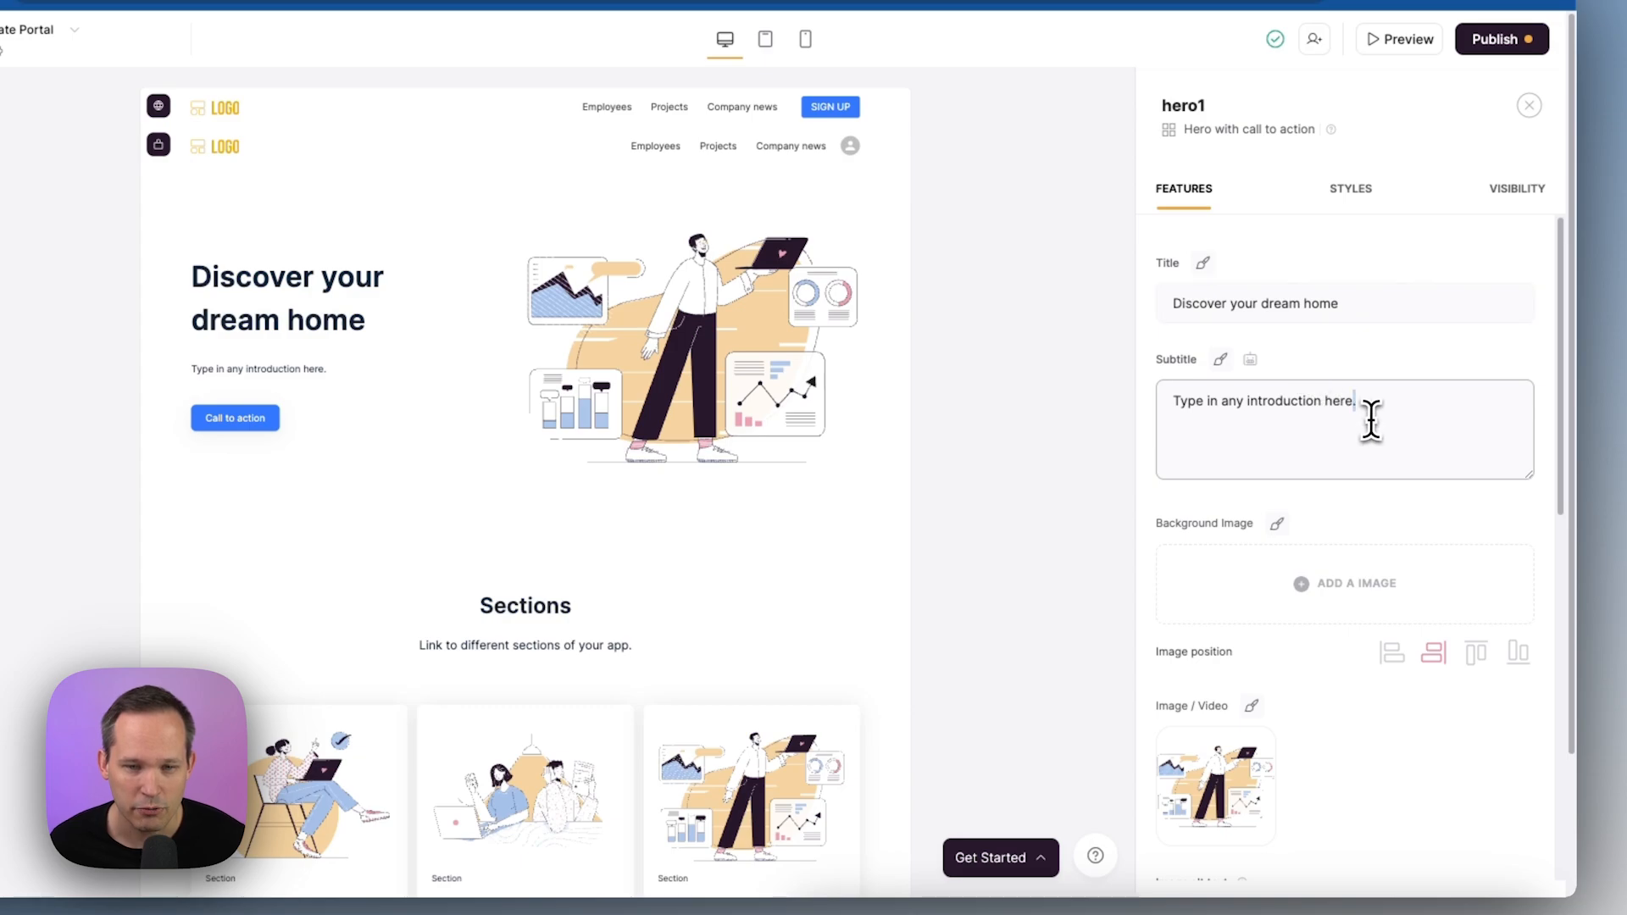
key("super+a")
key("BackSpace")
scroll(1360, 449, "down", 6)
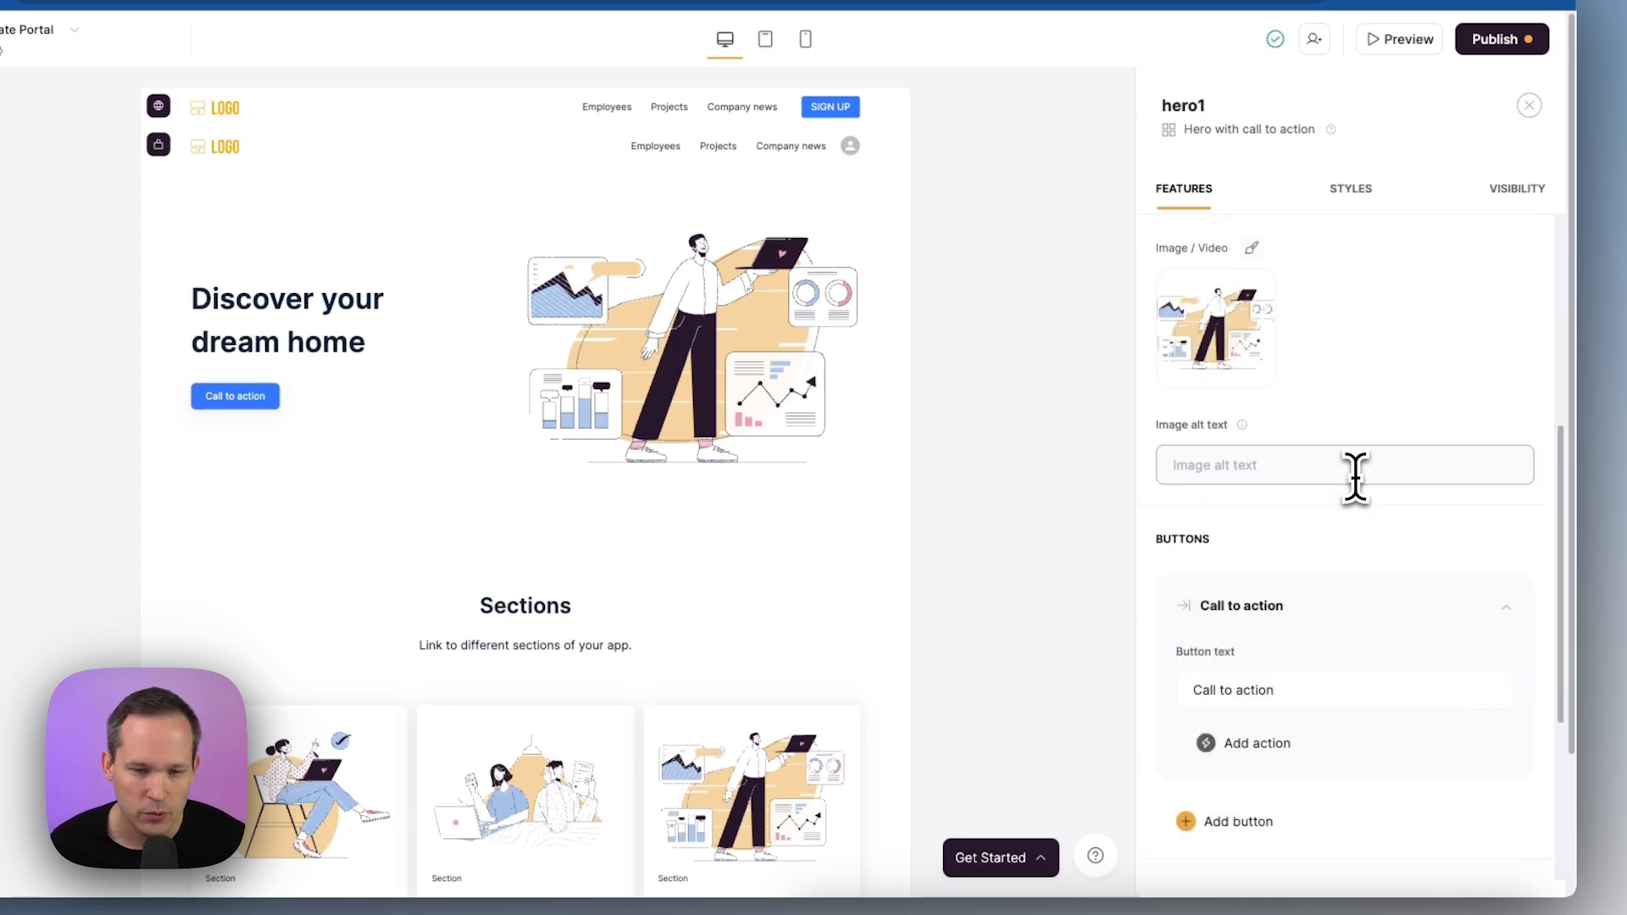
left_click(1301, 630)
key("alt+shift+Left")
key("alt+shift+Left")
key("alt+shift+Left")
type("B")
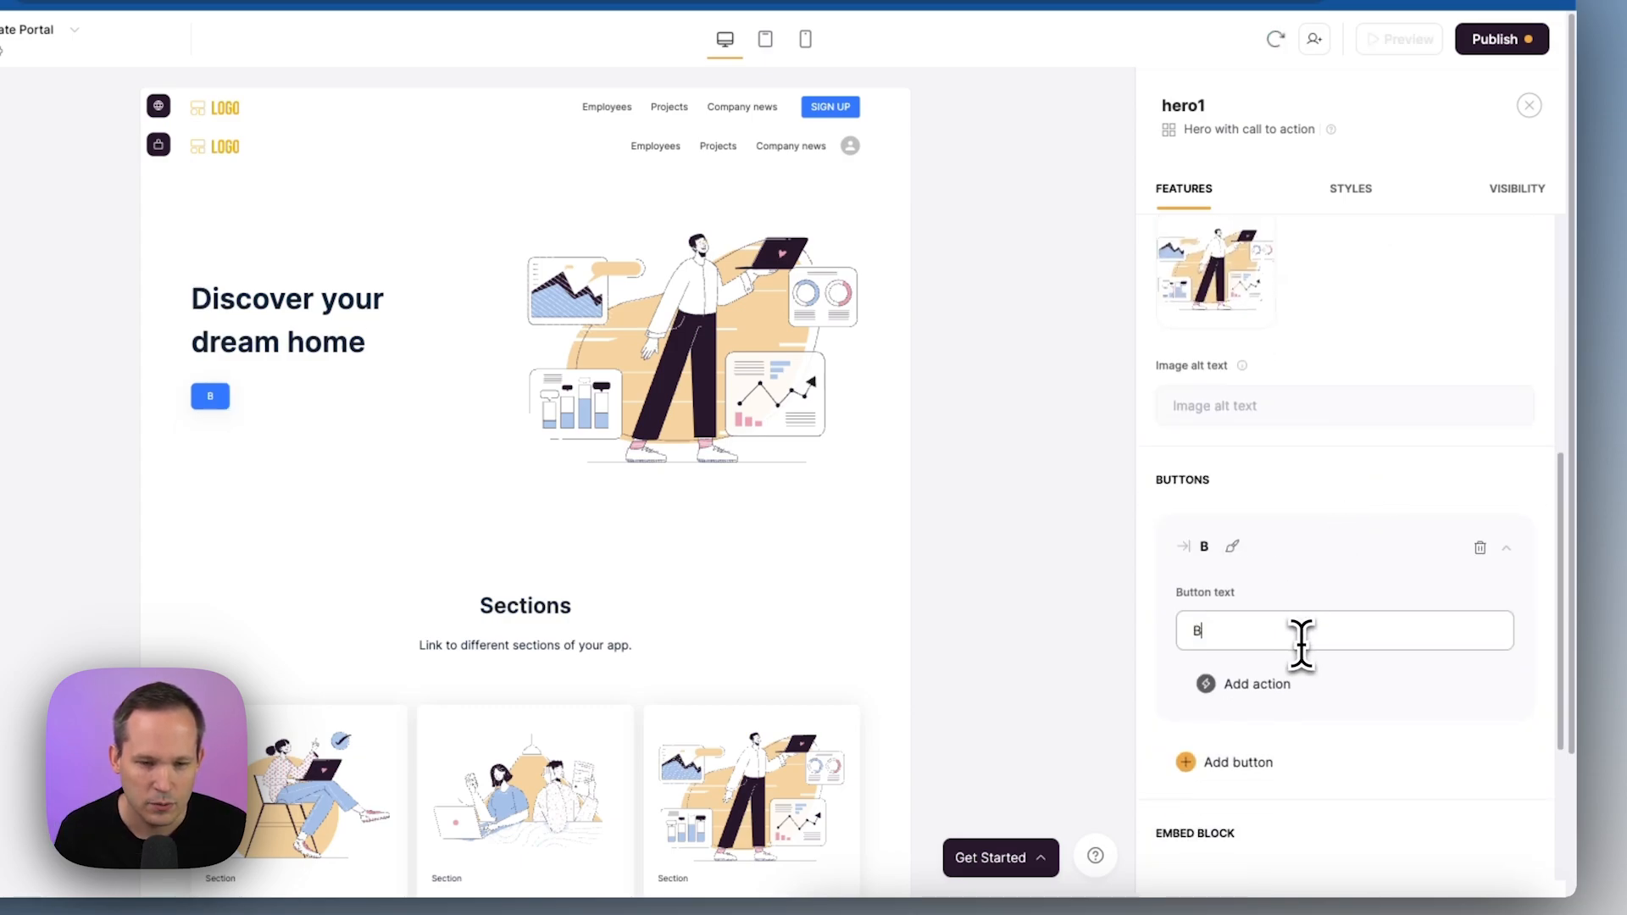
type("rowse Properties")
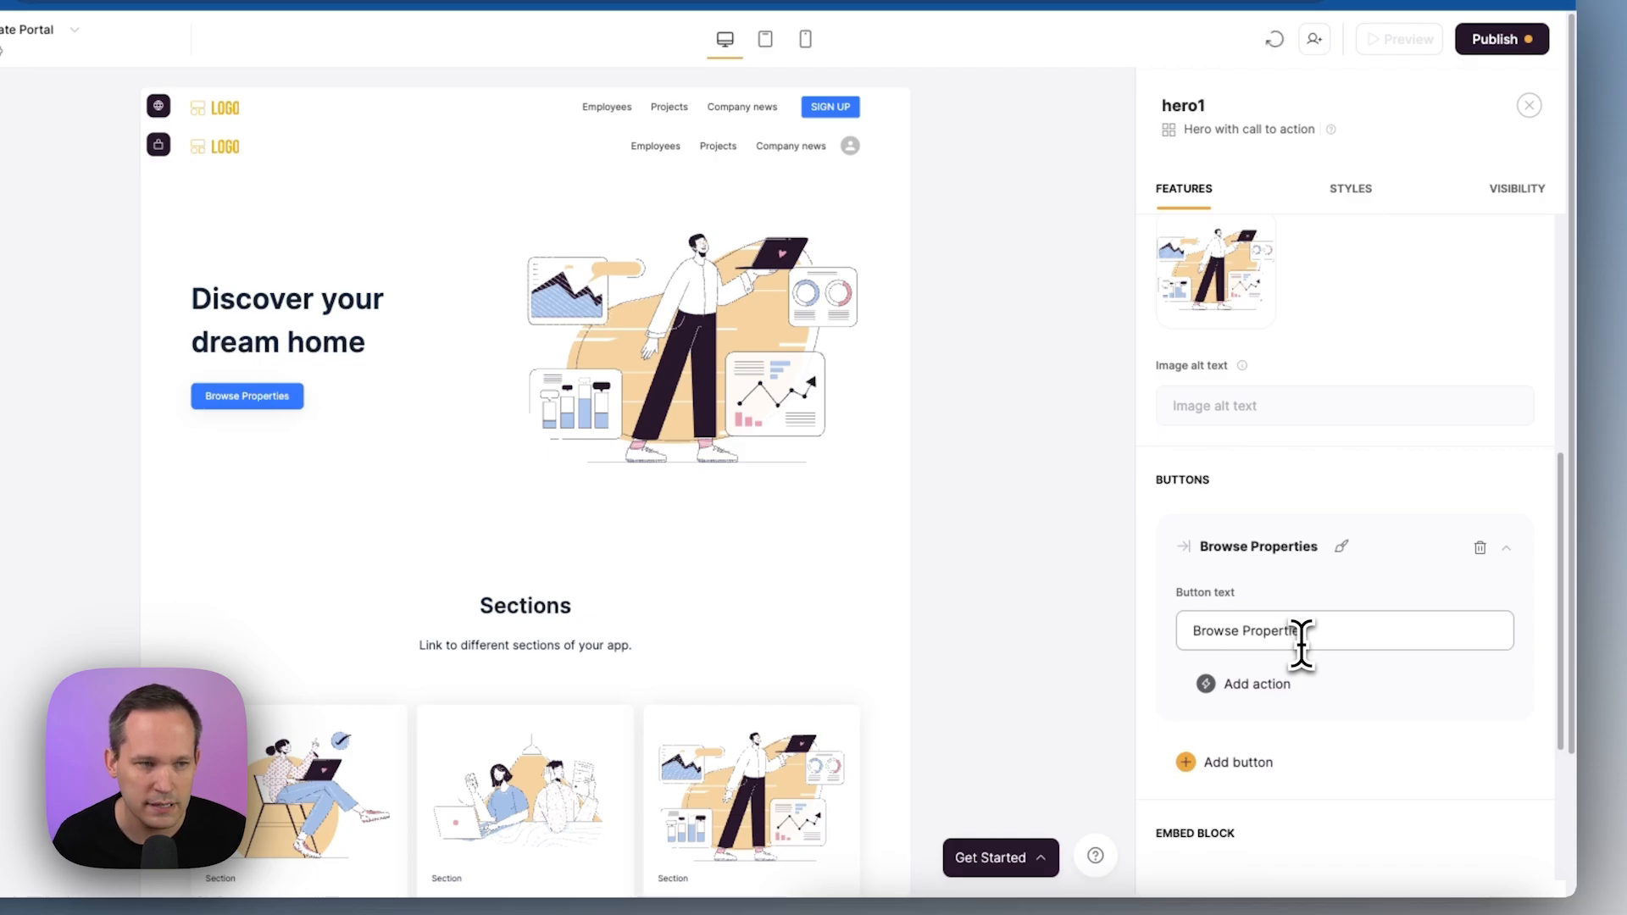
scroll(1318, 621, "up", 3)
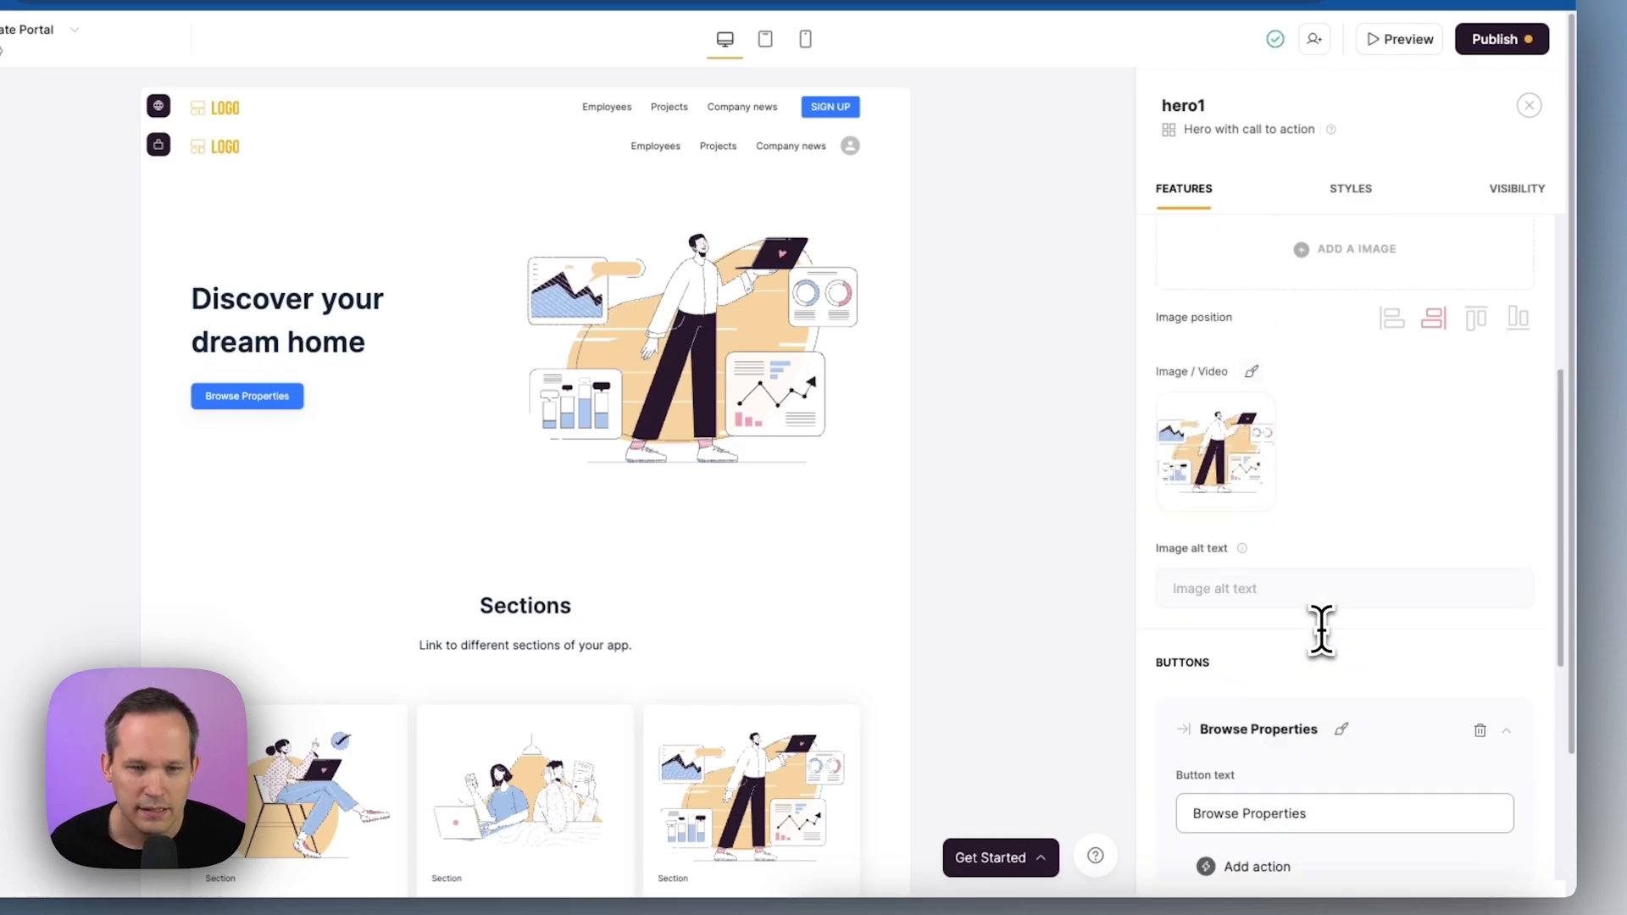
Replace the hero image with a modern kitchen stock photo found by searching 'fancy kitchen'
left_click(1217, 454)
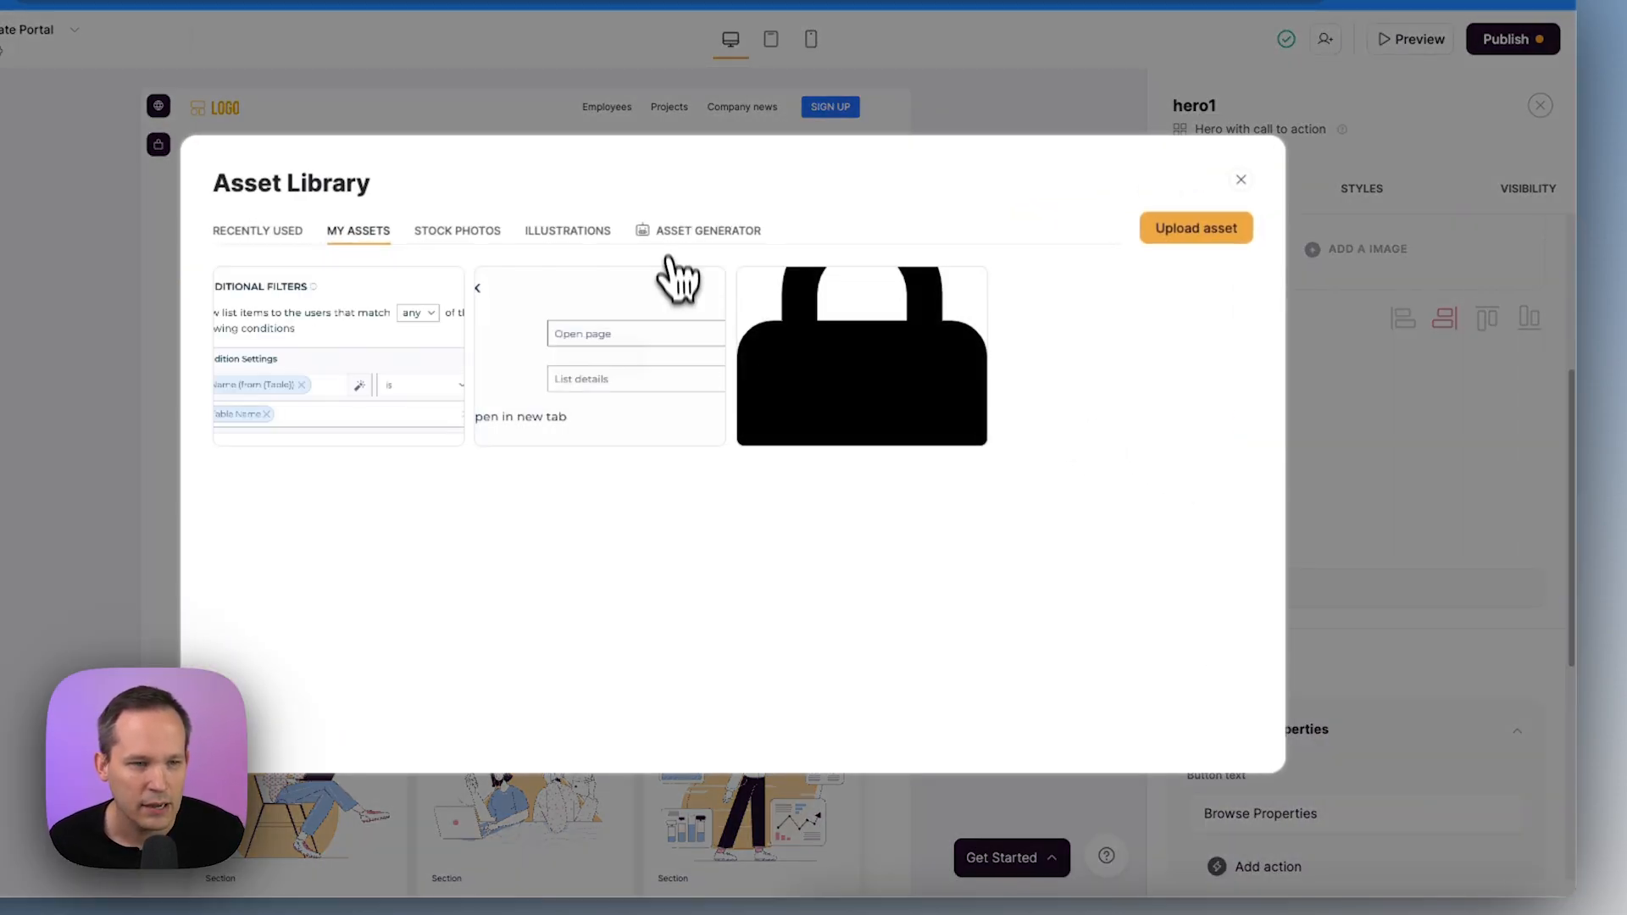
left_click(462, 239)
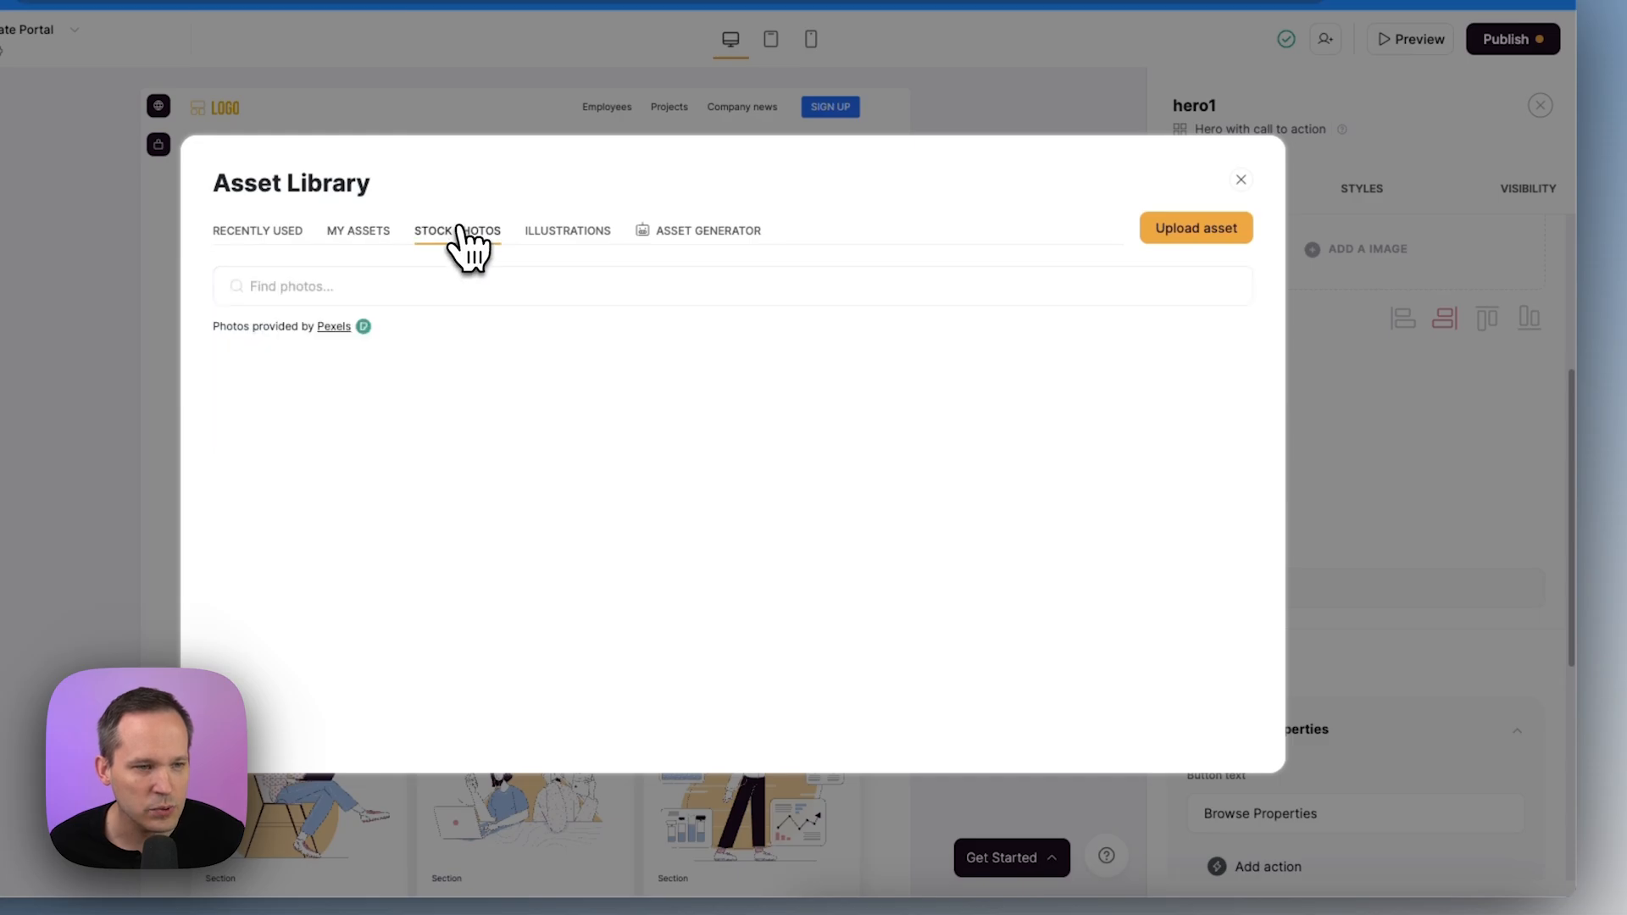
left_click(428, 285)
type("fancy kitchen")
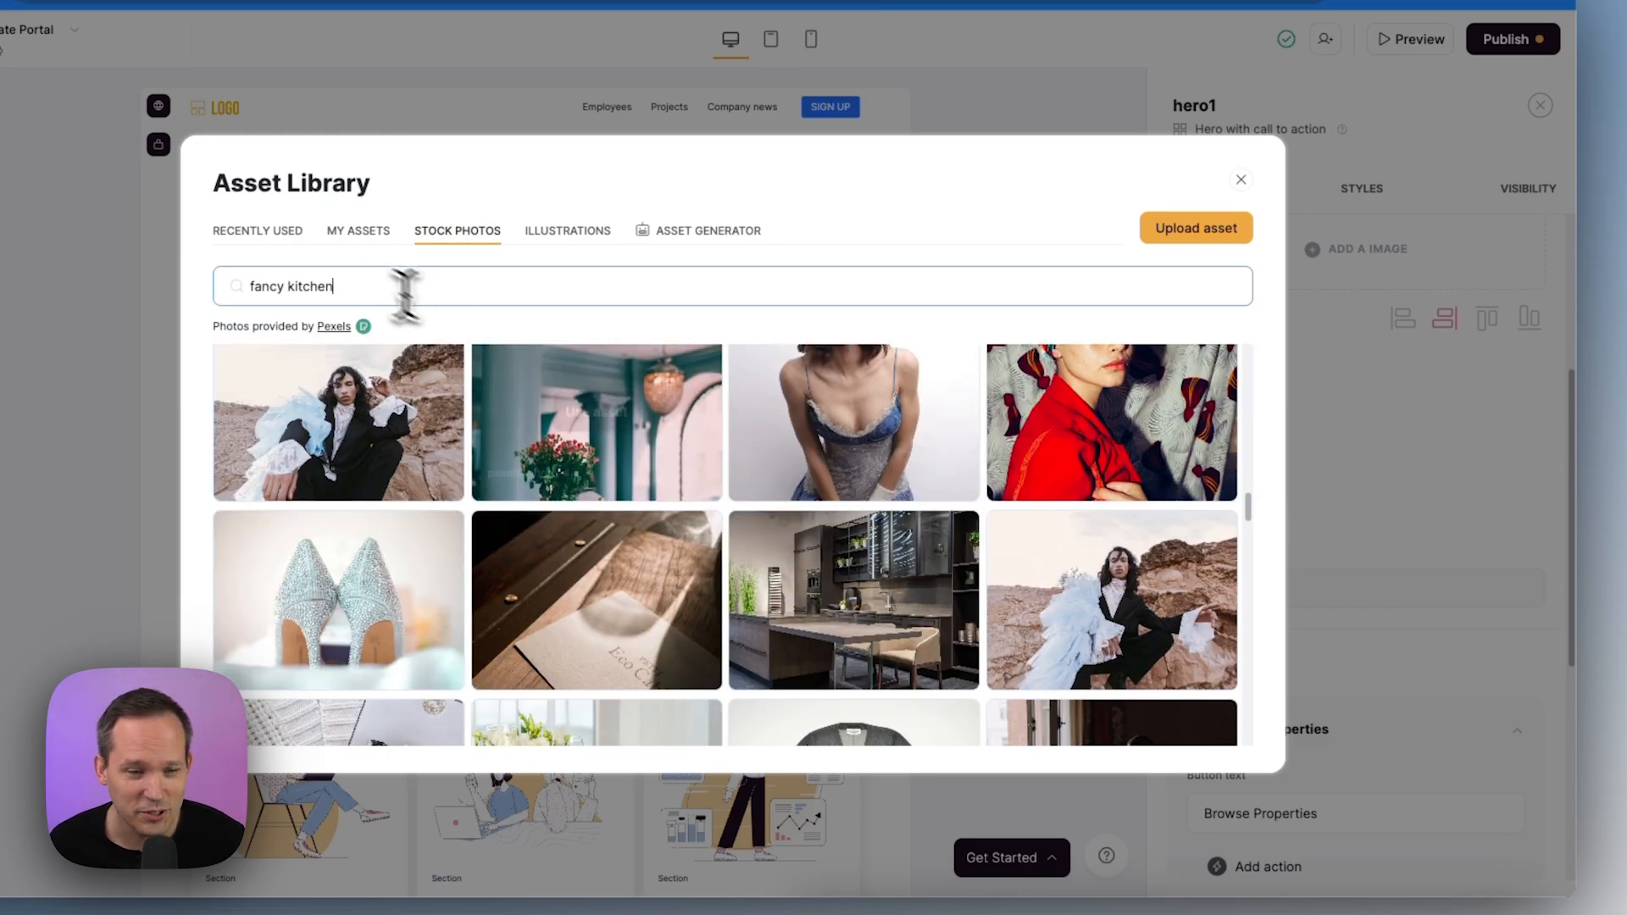
mouse_move(784, 604)
left_click(843, 606)
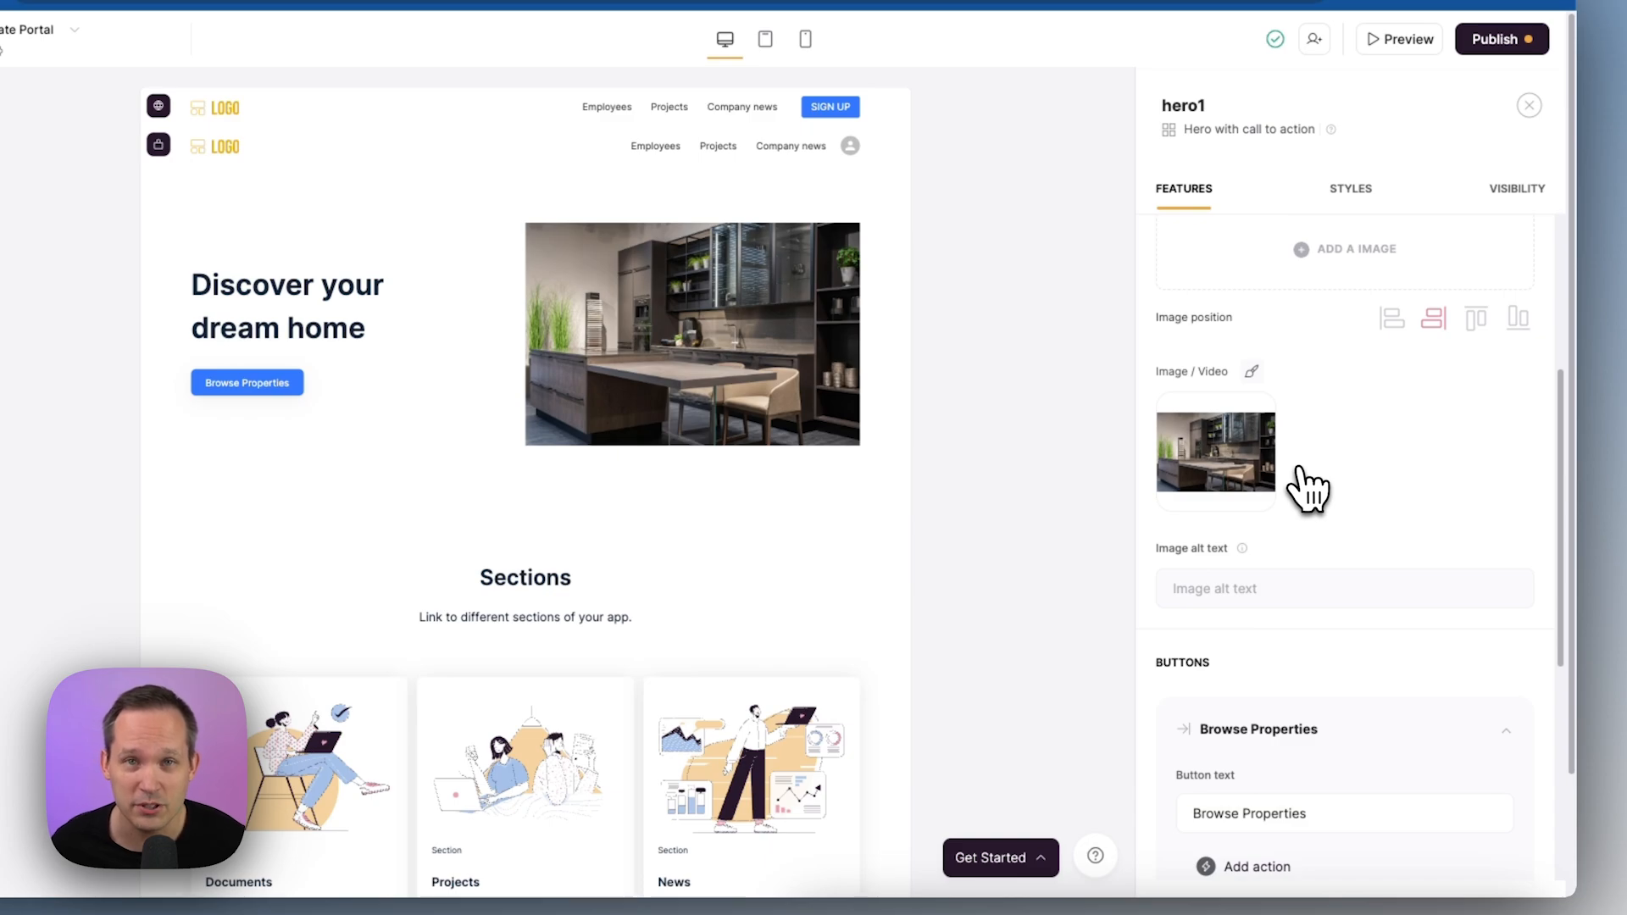
scroll(1309, 488, "up", 5)
Make the hero section's background black
left_click(1352, 192)
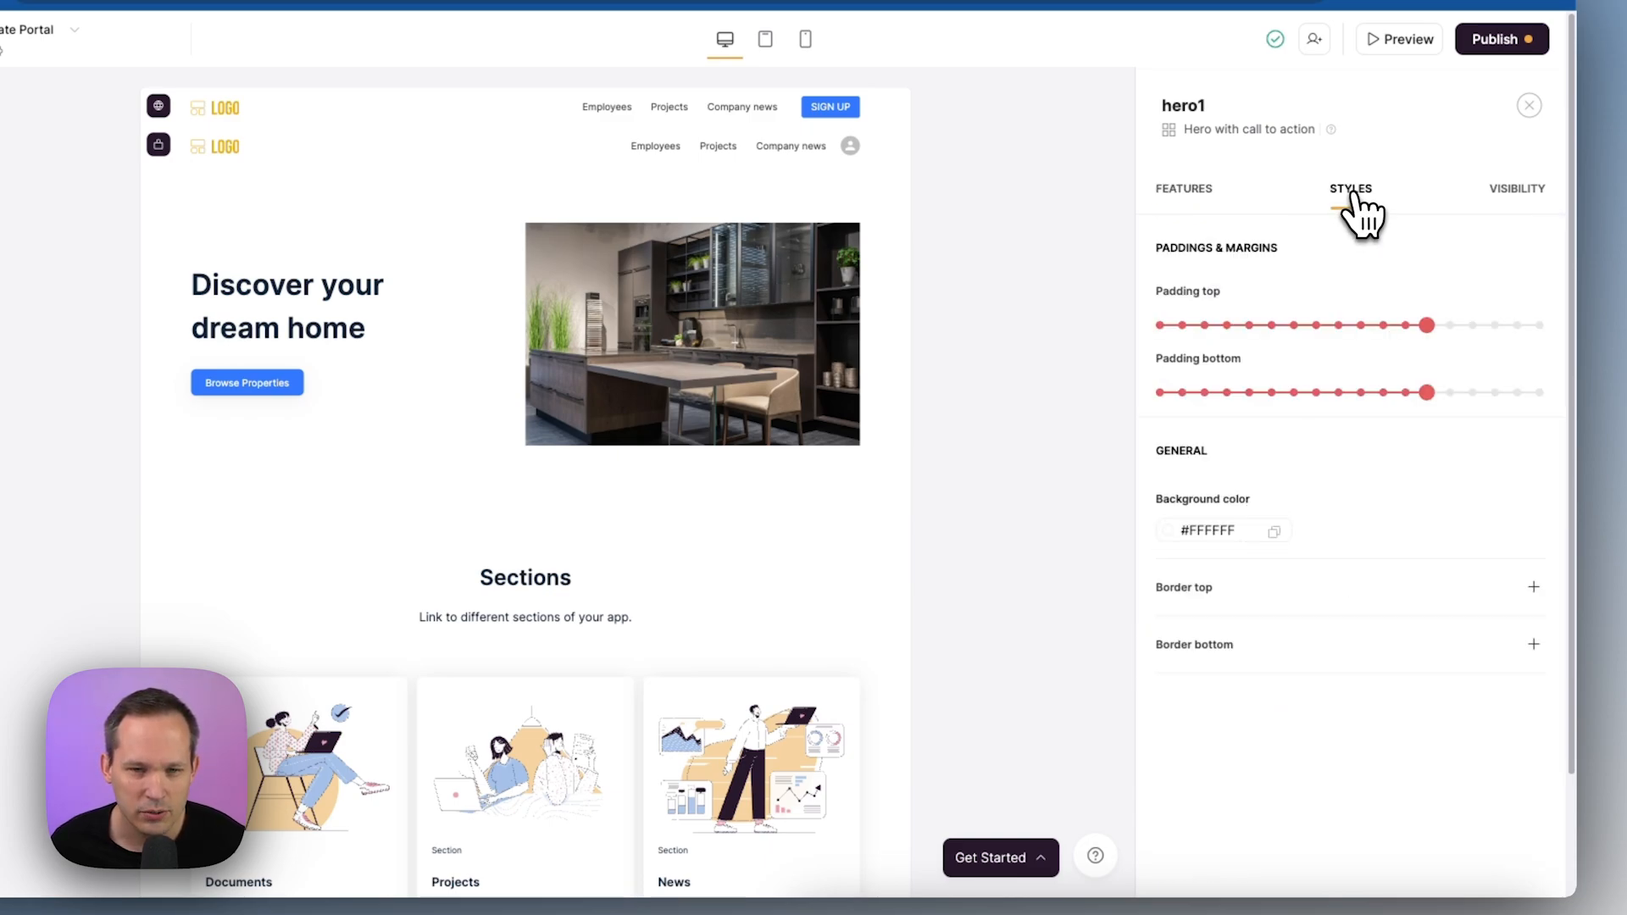
left_click(1168, 530)
left_click(1183, 815)
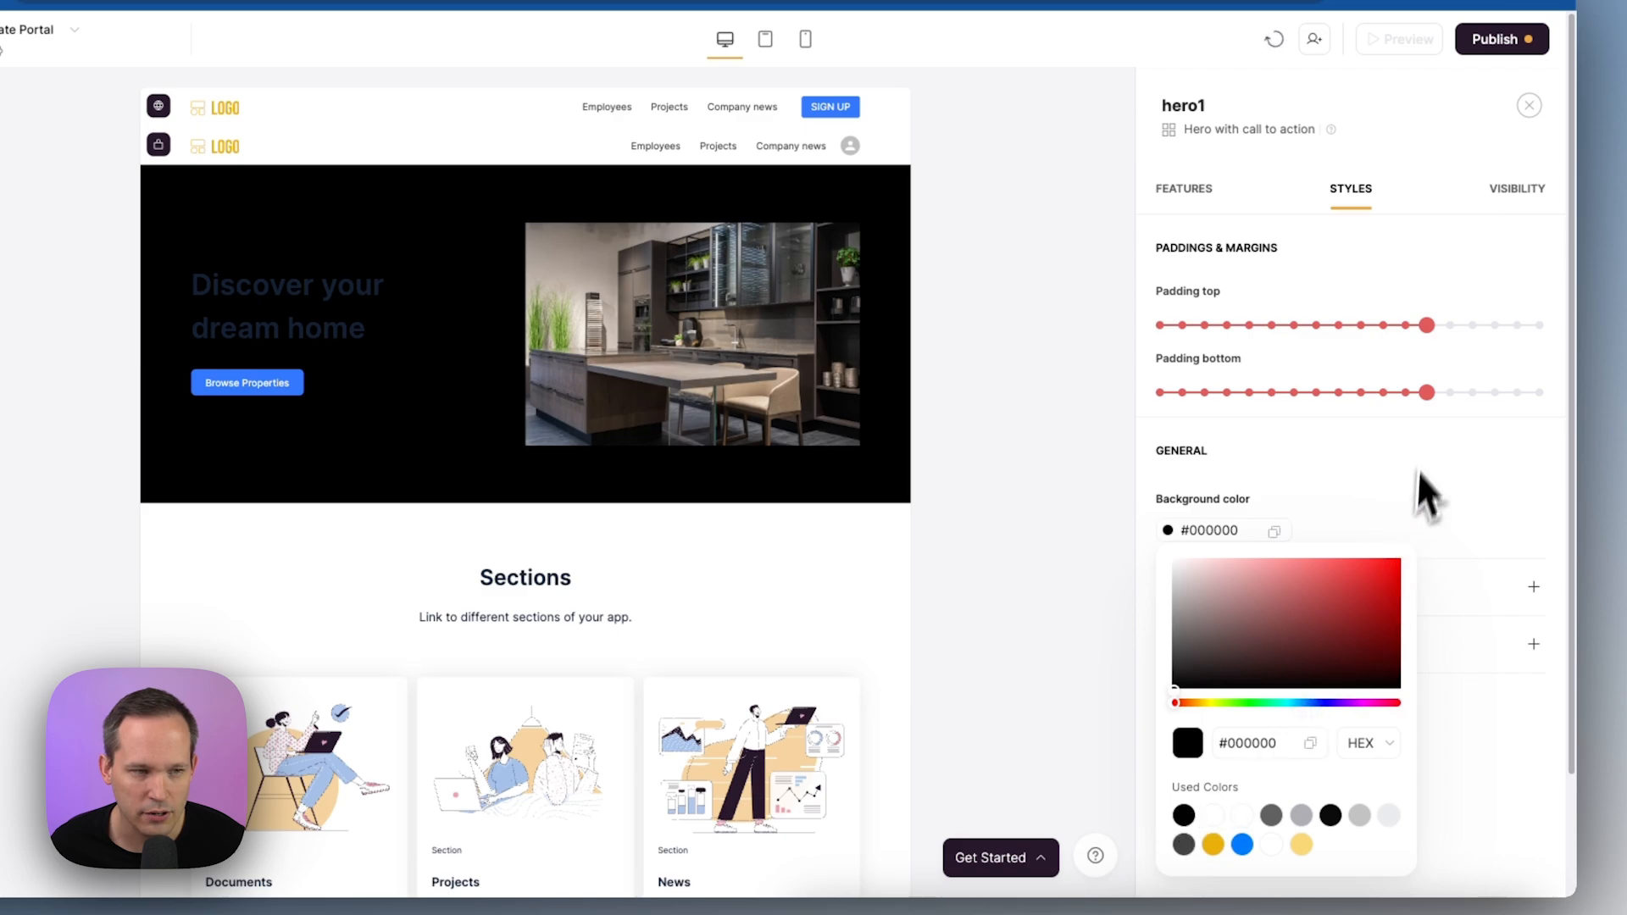
left_click(1184, 189)
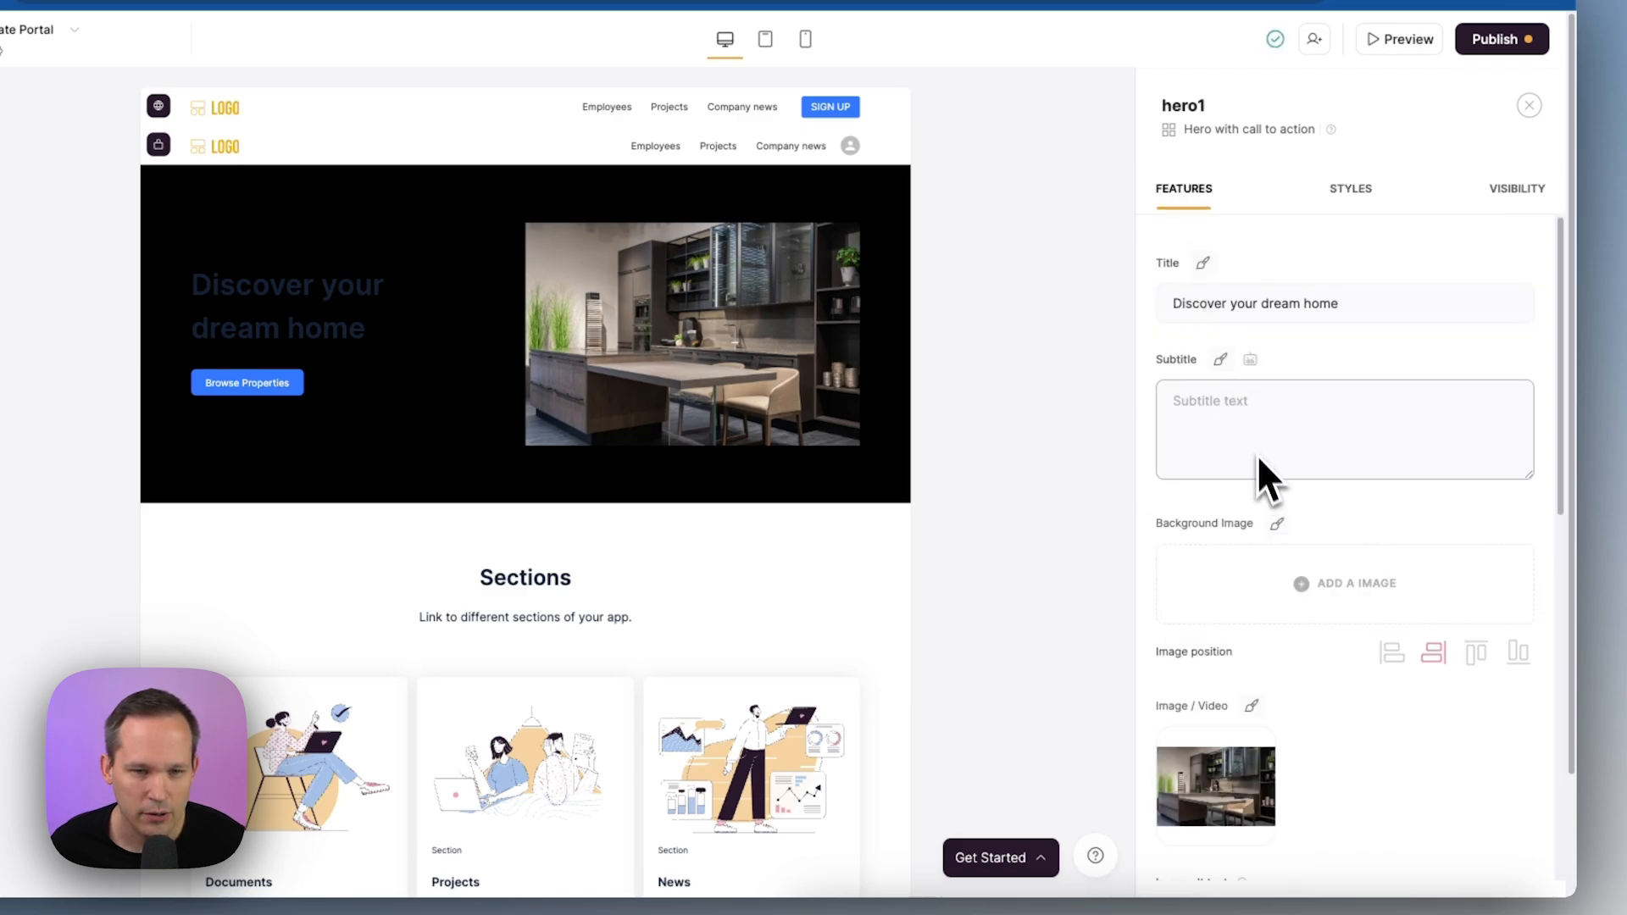
Make the hero title text white
left_click(1231, 264)
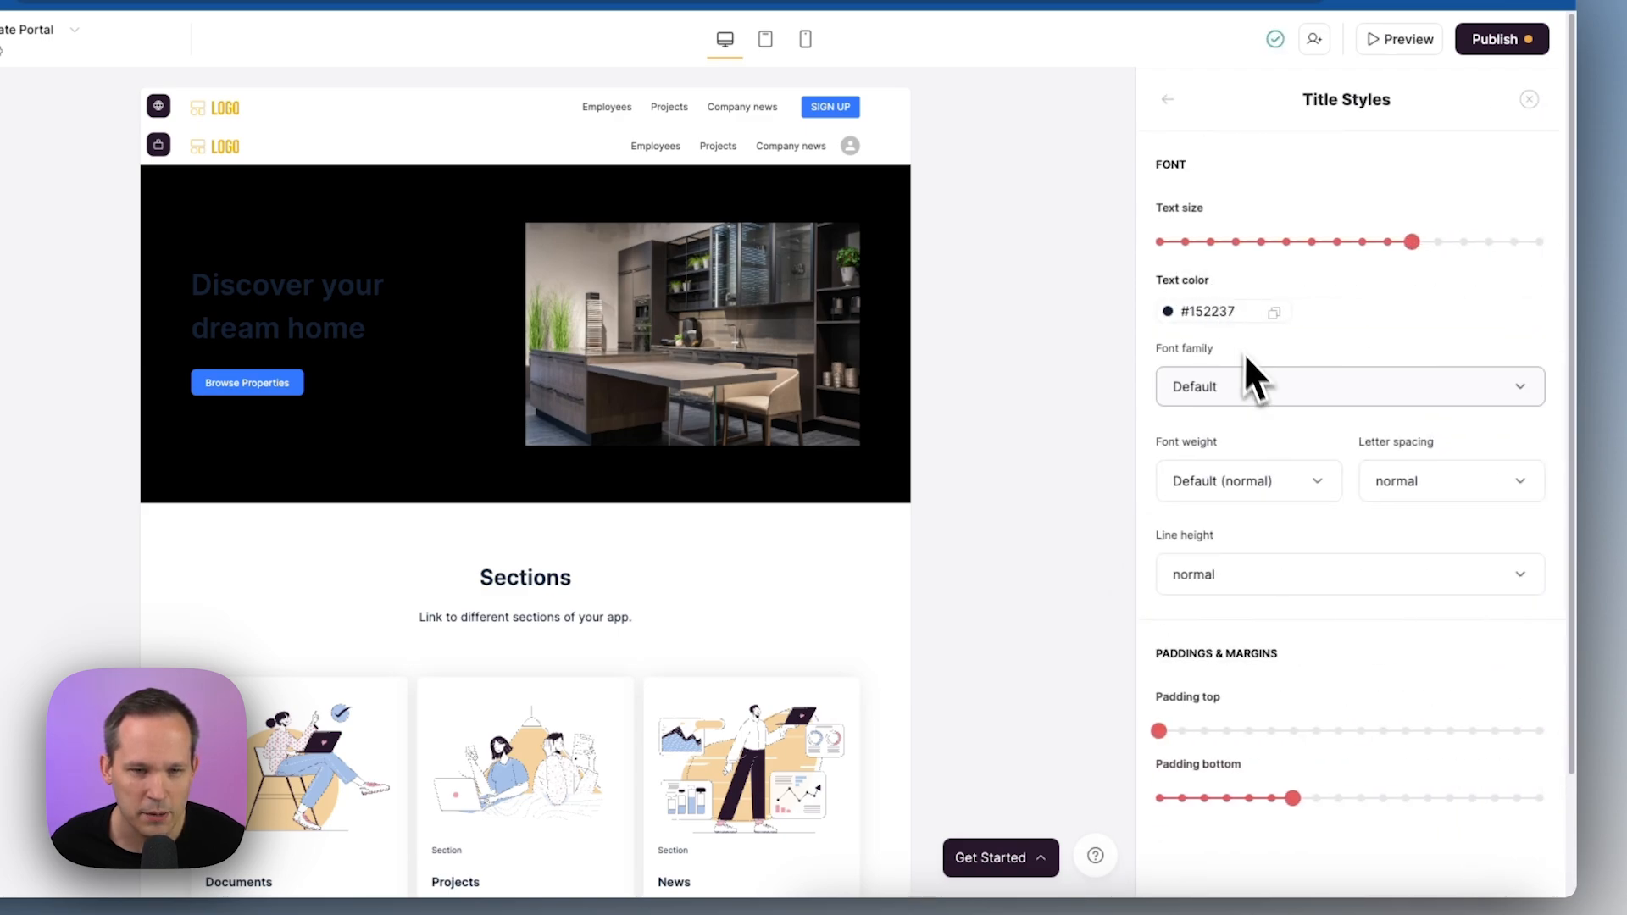
left_click(1167, 311)
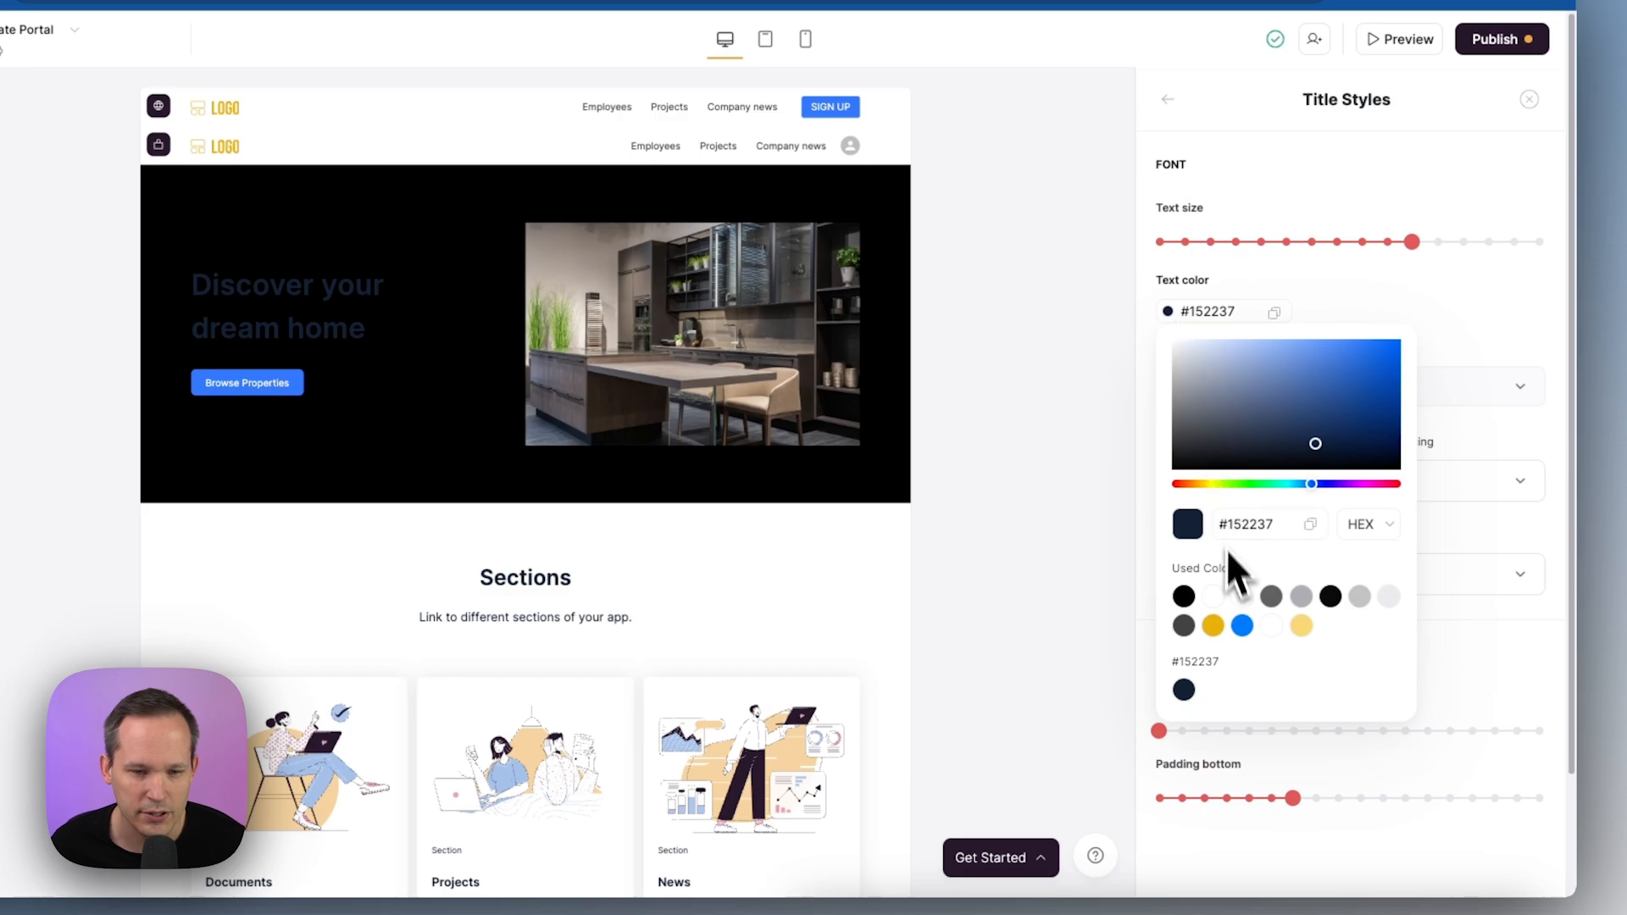
left_click(1214, 596)
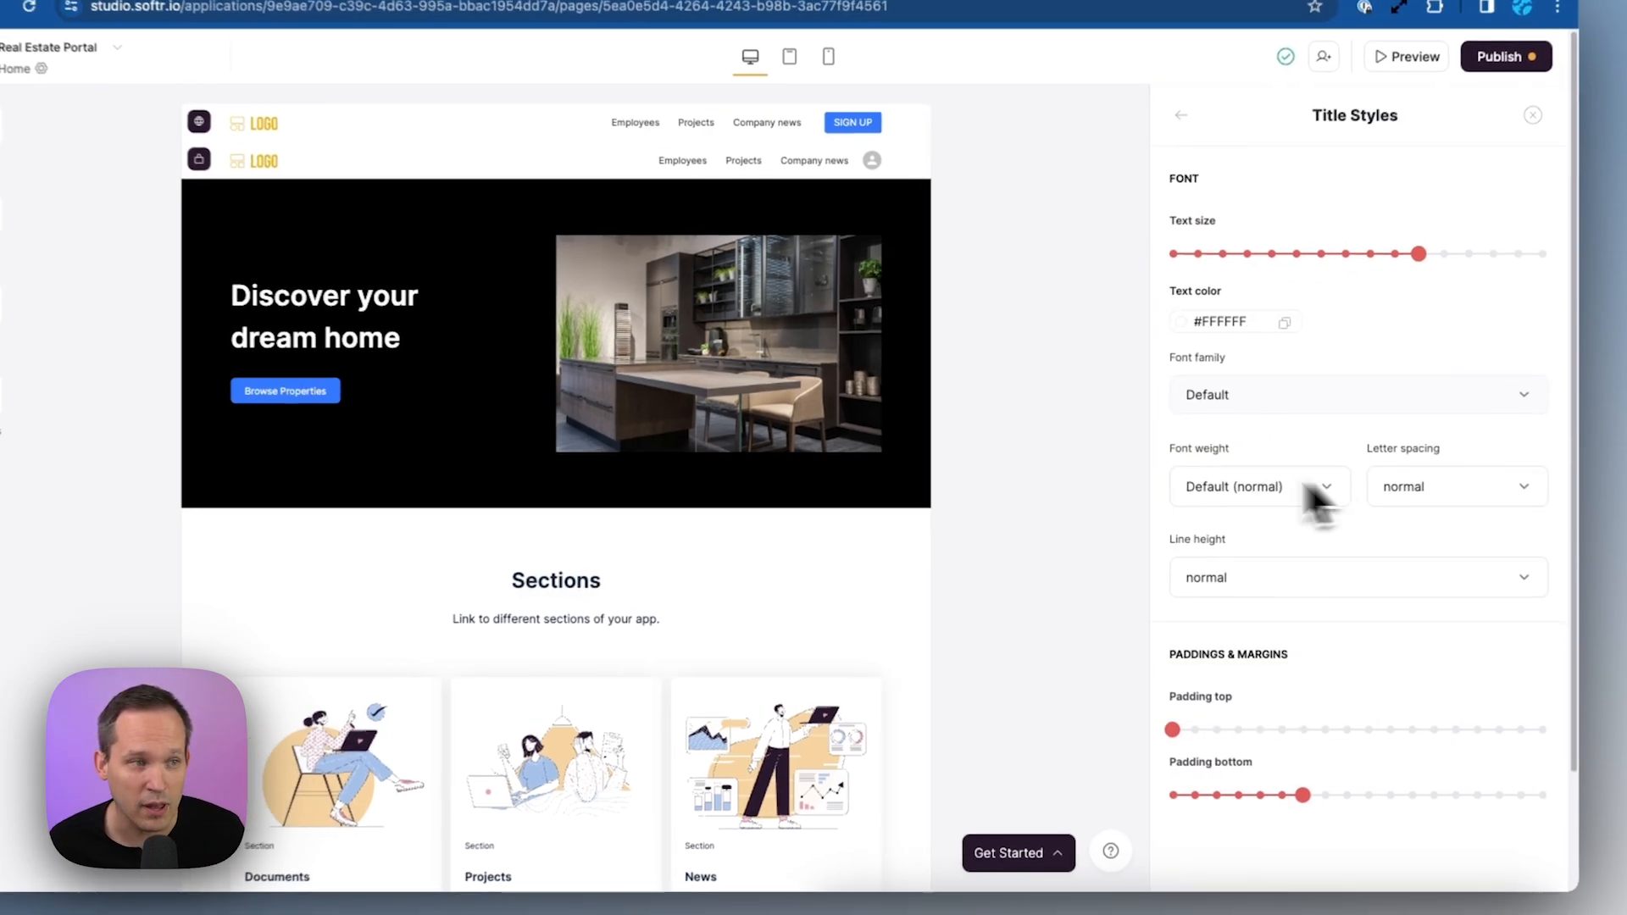
Look through the app's theme settings
left_click(66, 251)
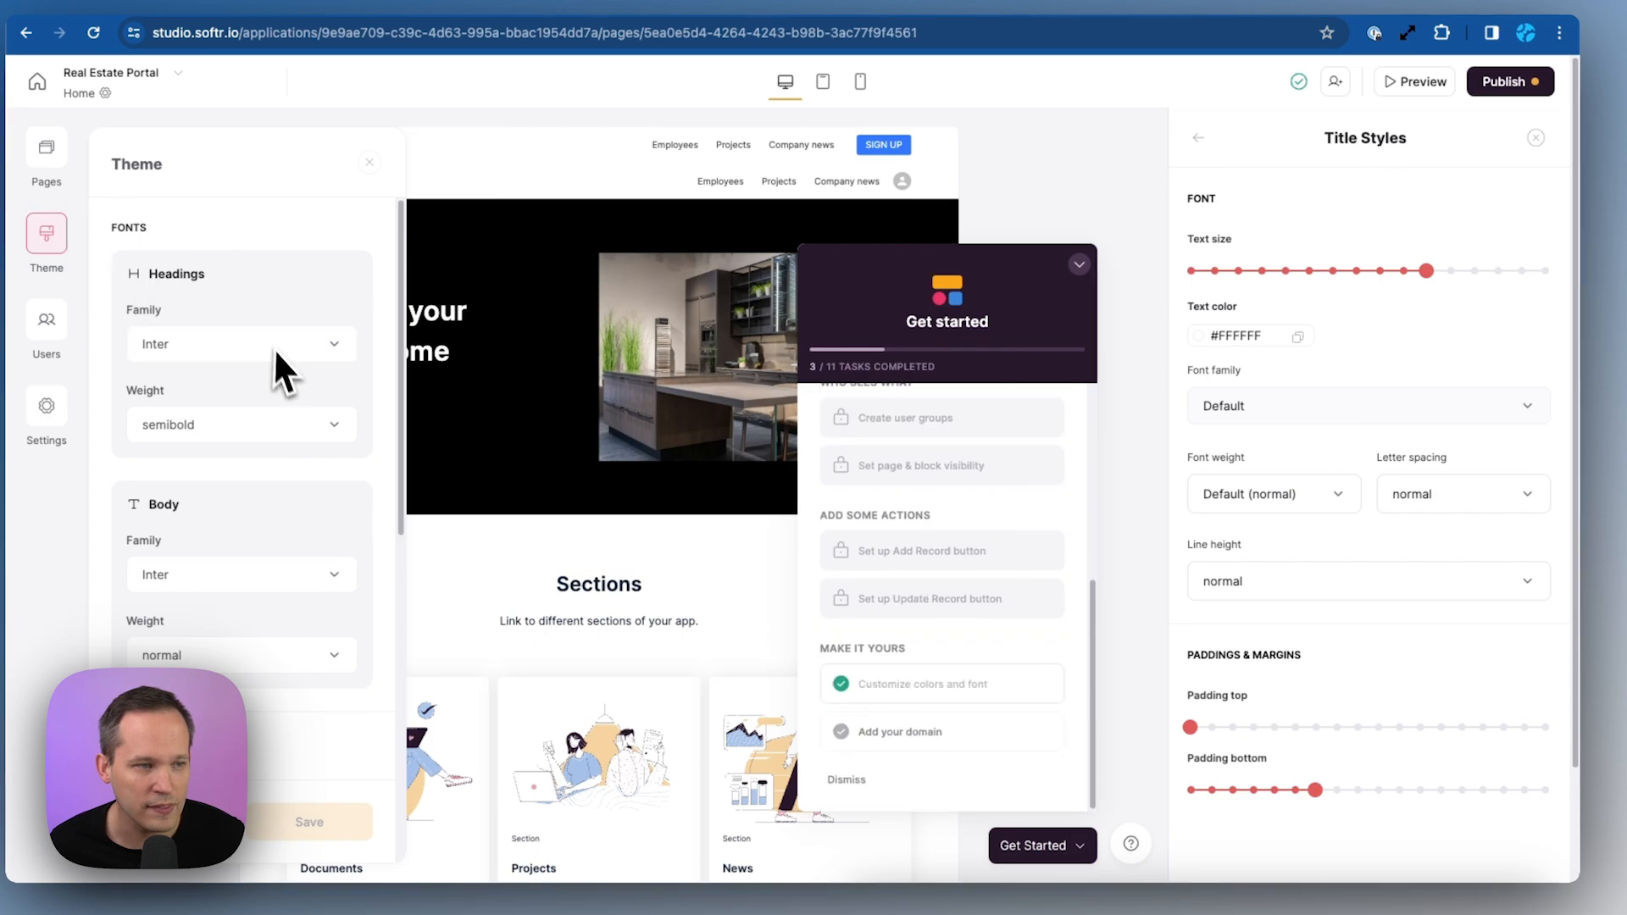
scroll(274, 373, "down", 1)
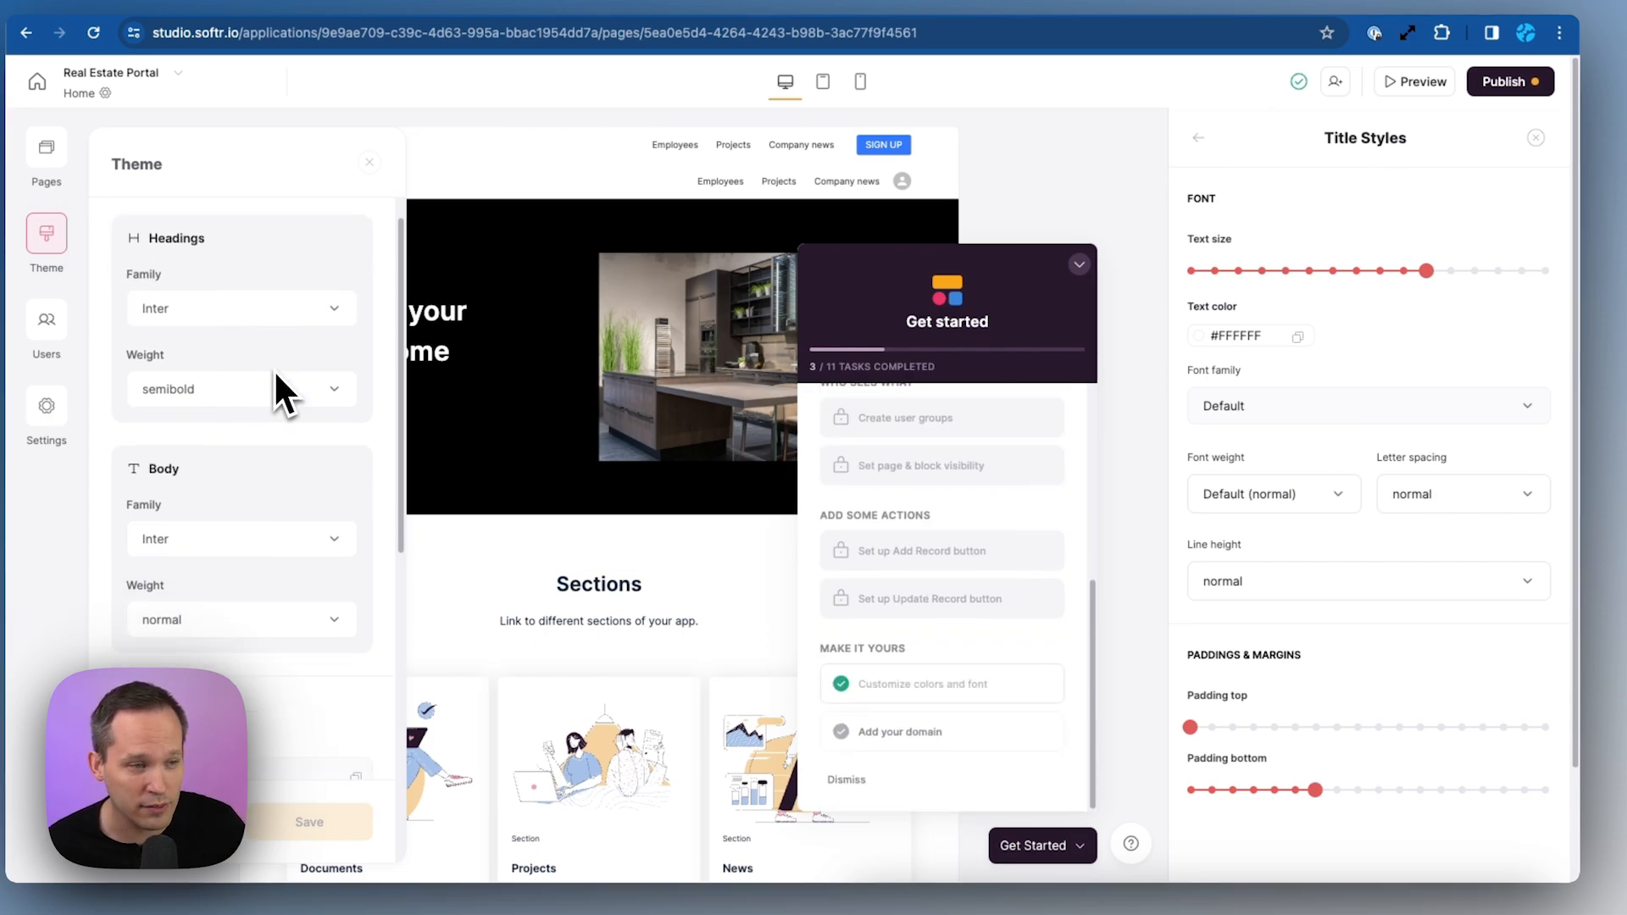
scroll(280, 372, "down", 2)
scroll(283, 322, "down", 5)
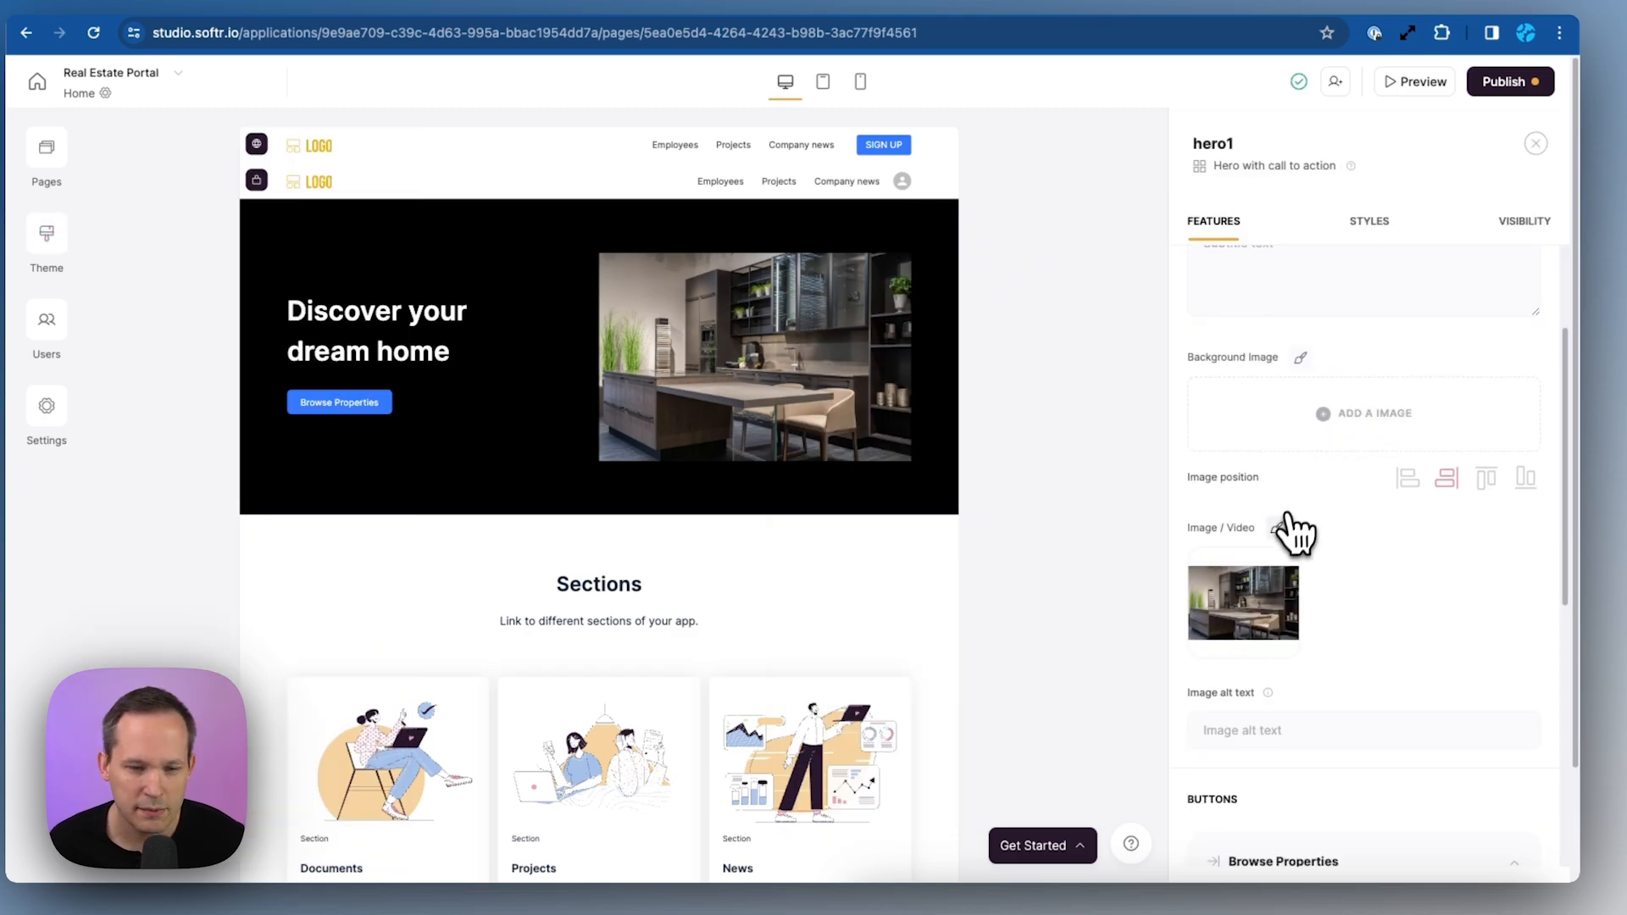
Give the hero's kitchen photo the third Roundness option and open the block library below the hero
left_click(1278, 529)
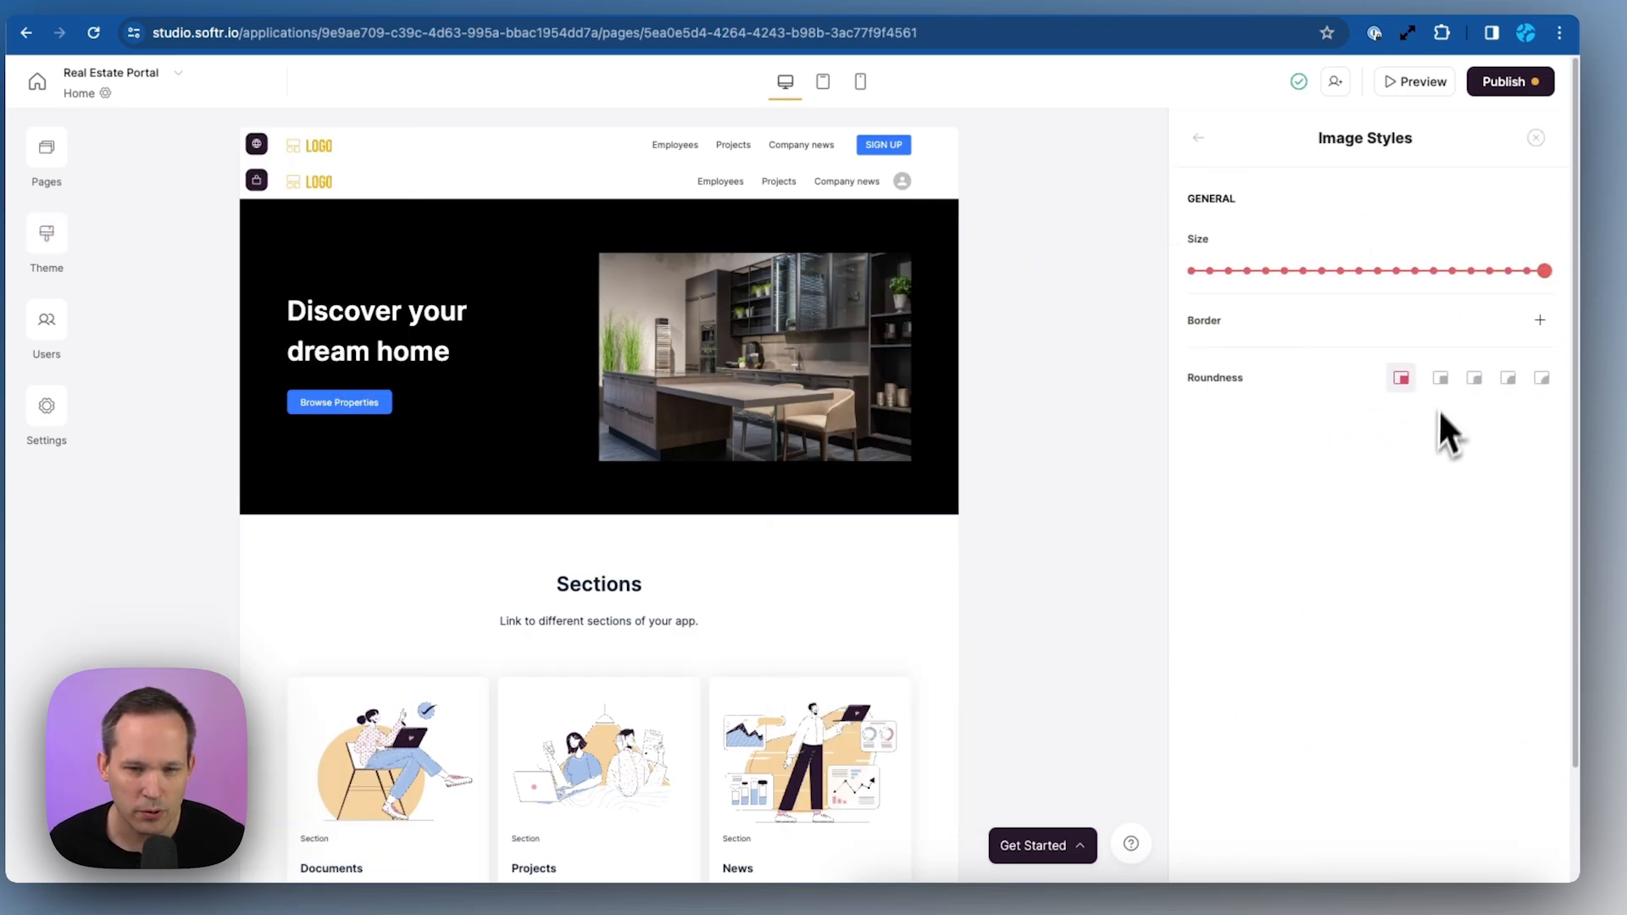
left_click(1474, 378)
left_click(1059, 379)
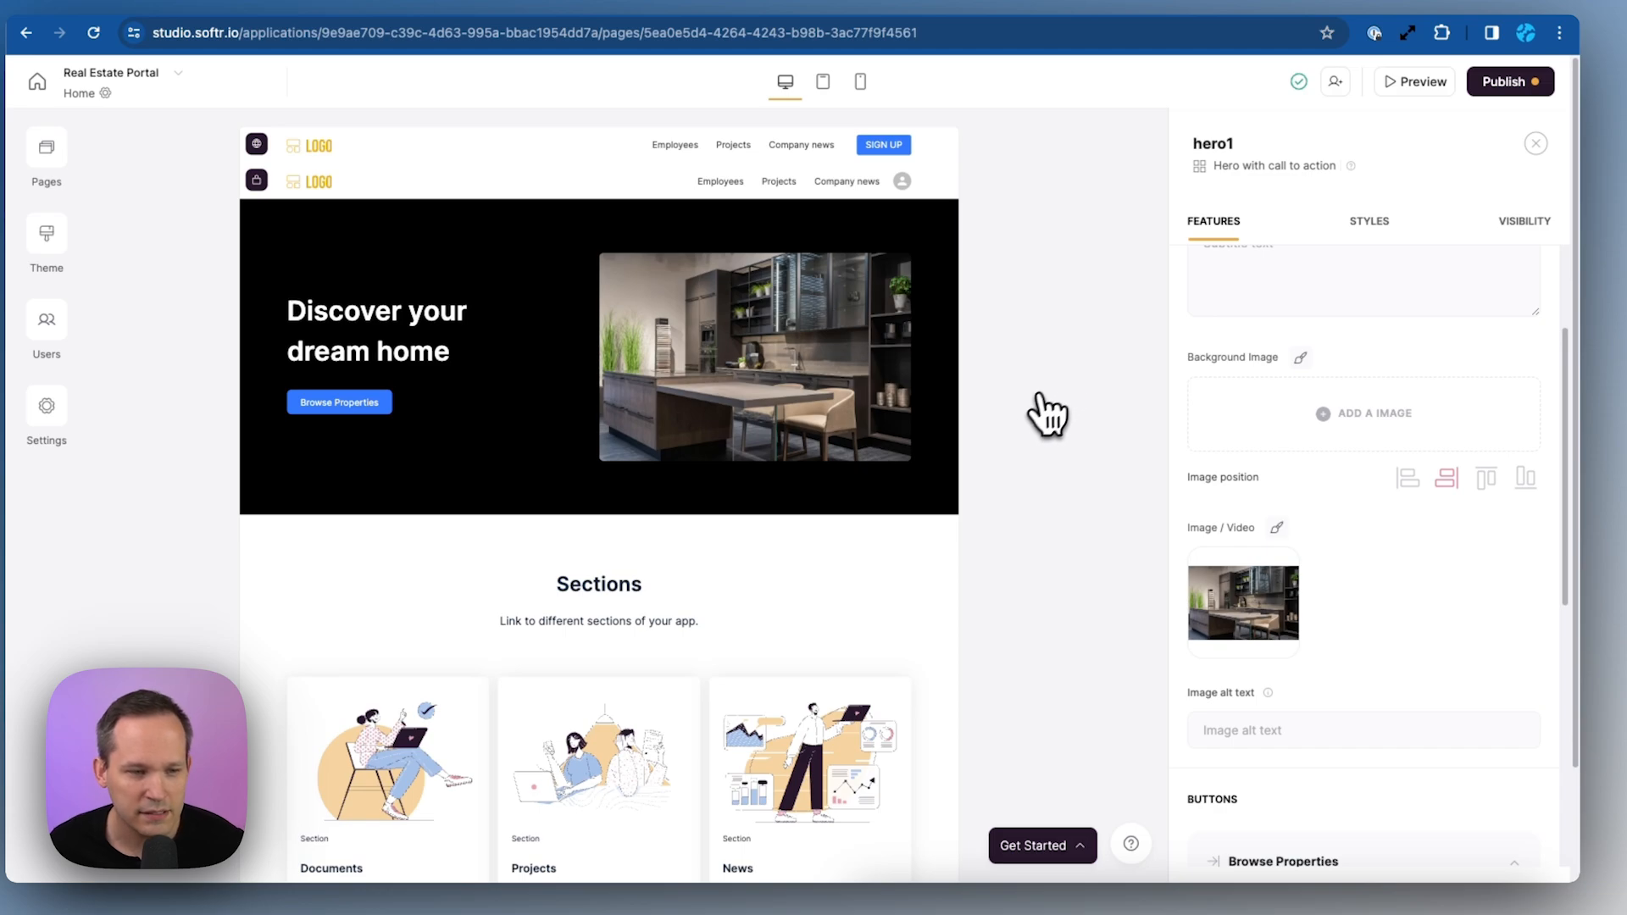
left_click(600, 517)
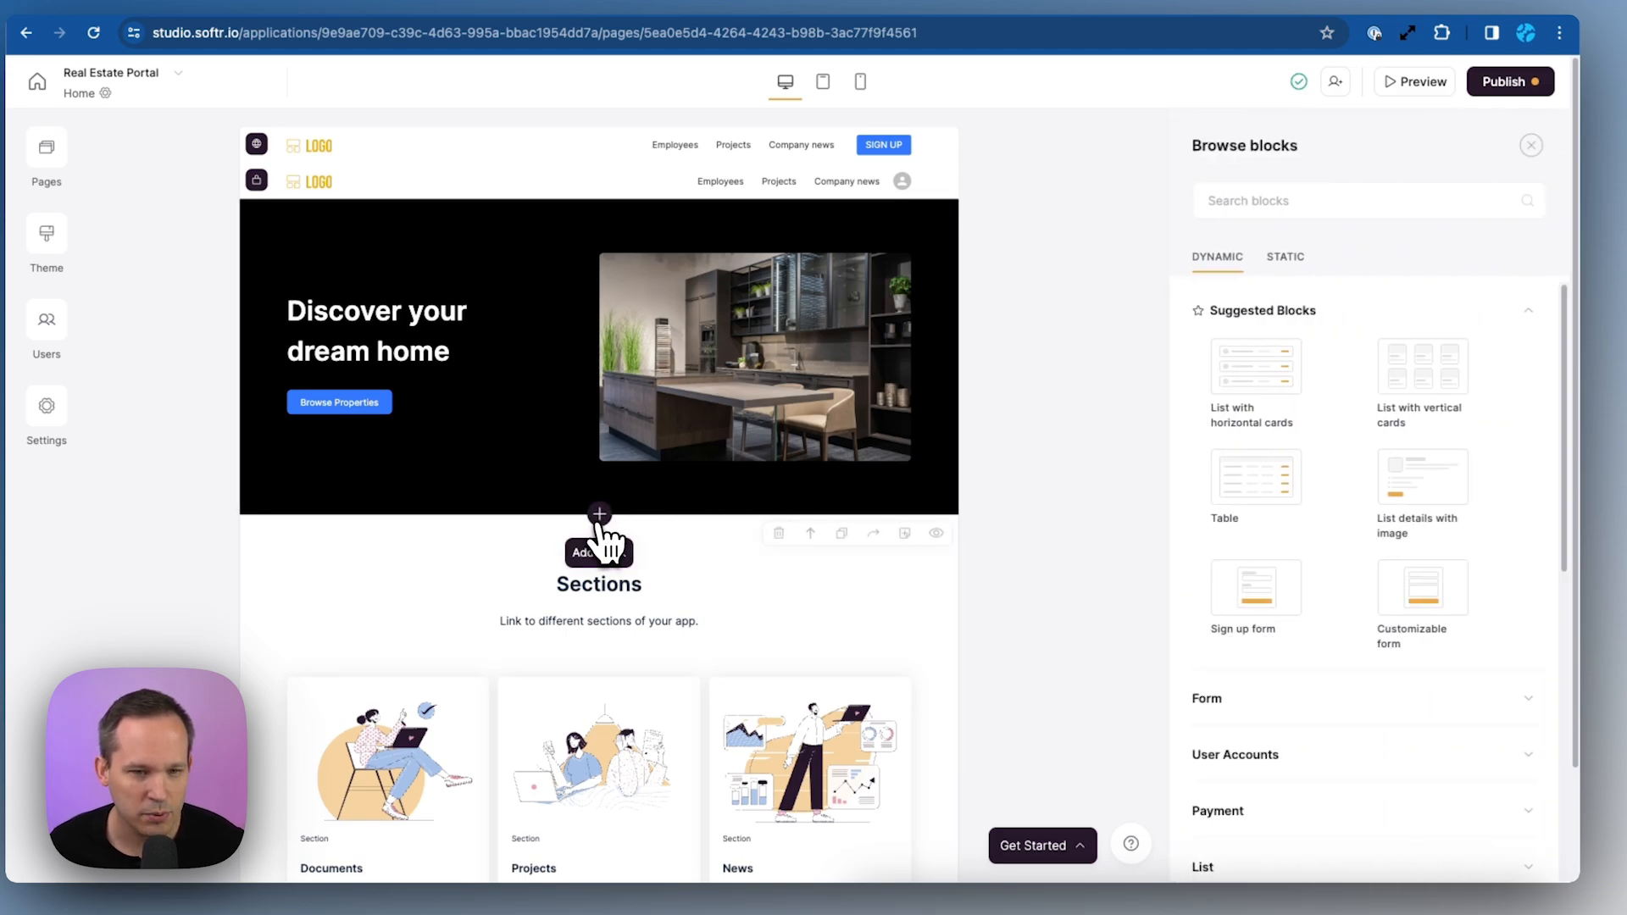
Search the static blocks for 'hero' and add 'Hero with call to action' below the first hero
left_click(1283, 256)
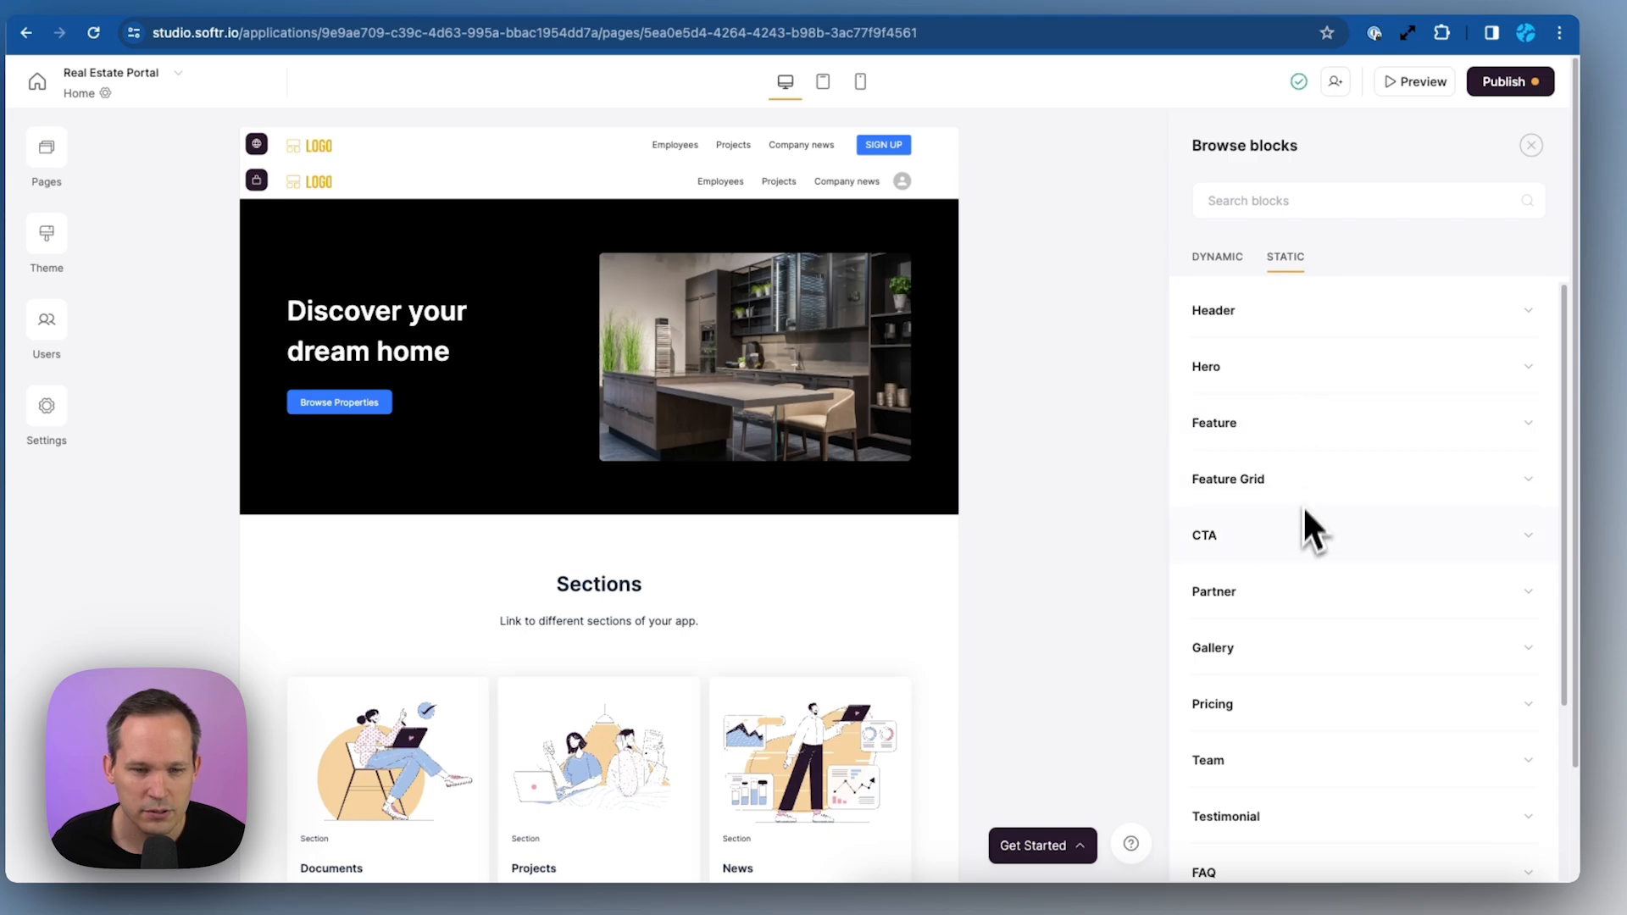
left_click(1302, 203)
type("hero")
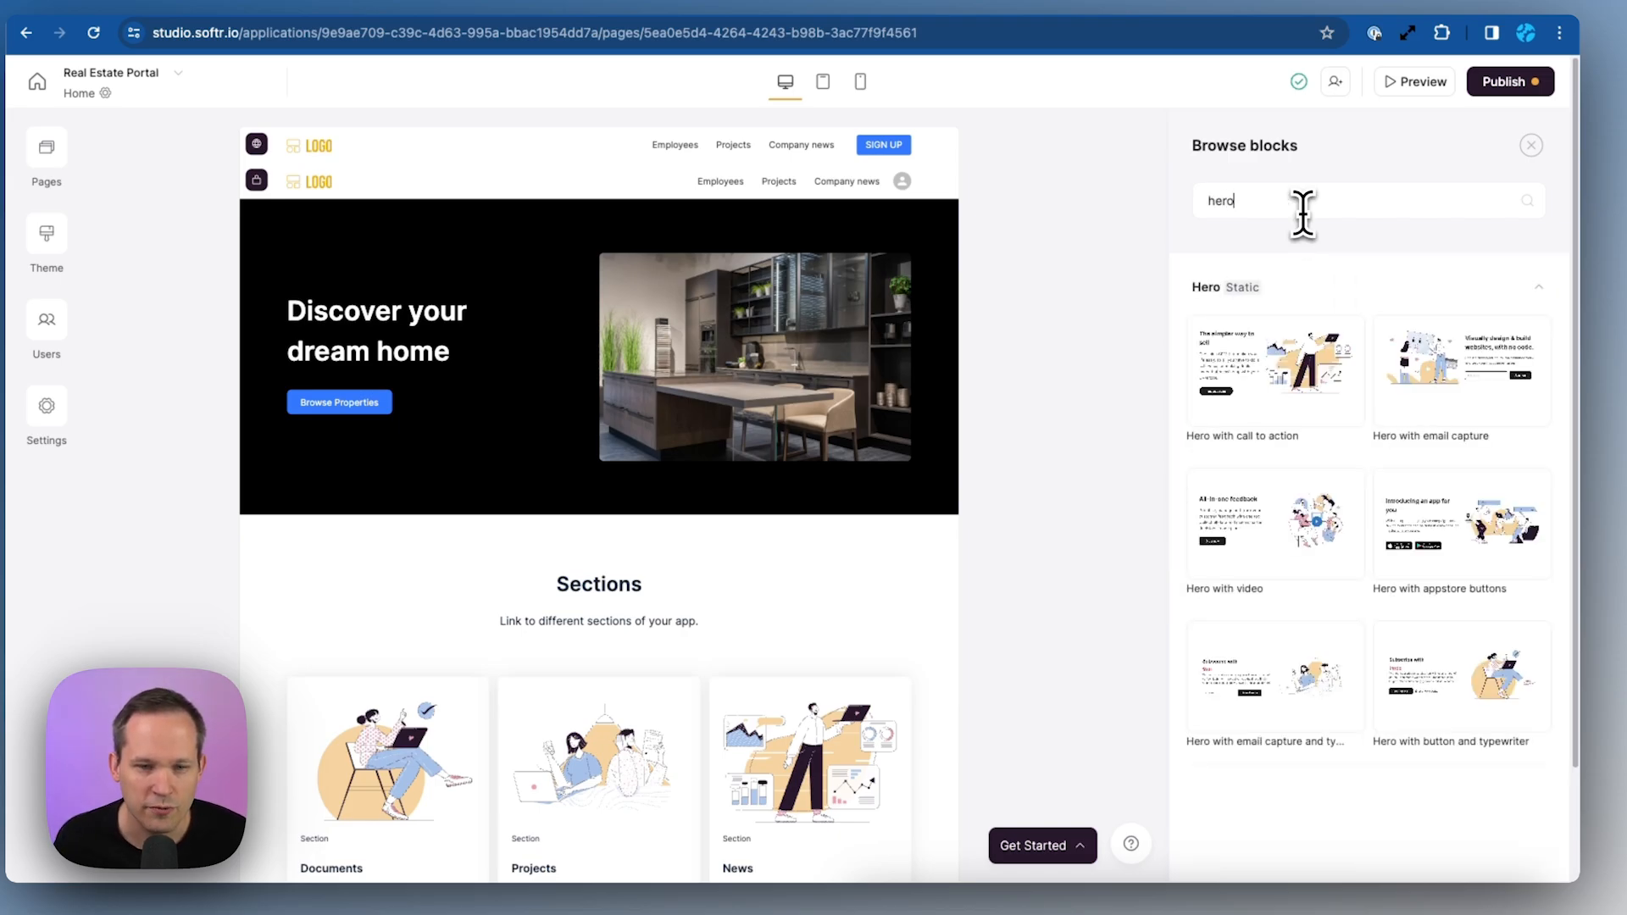
mouse_move(1289, 348)
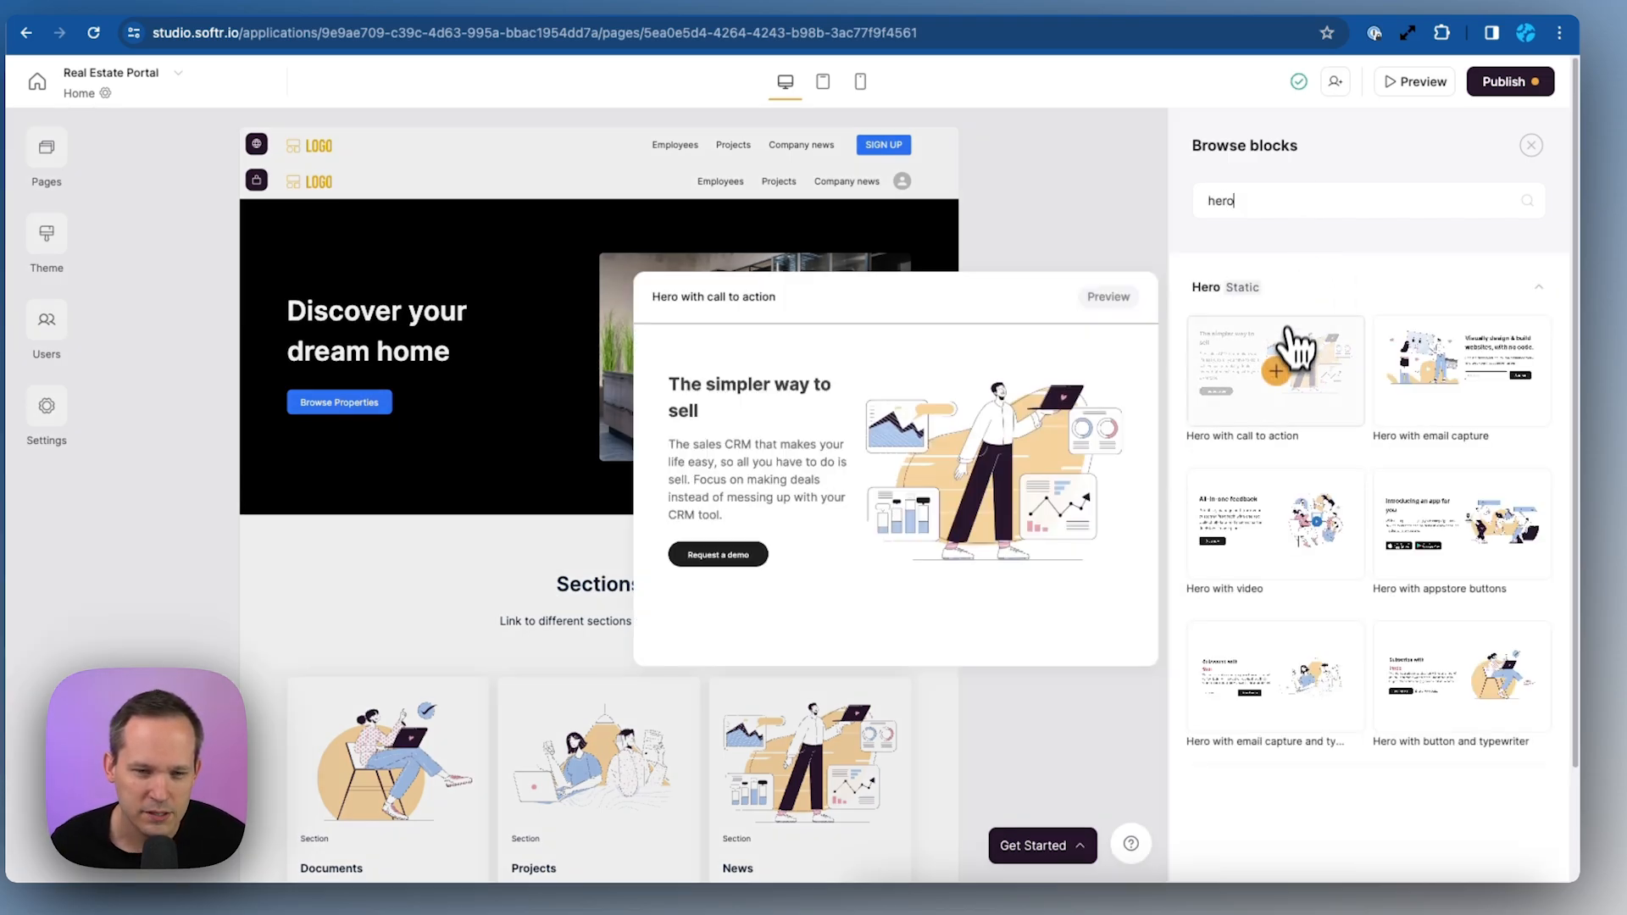
left_click(1309, 386)
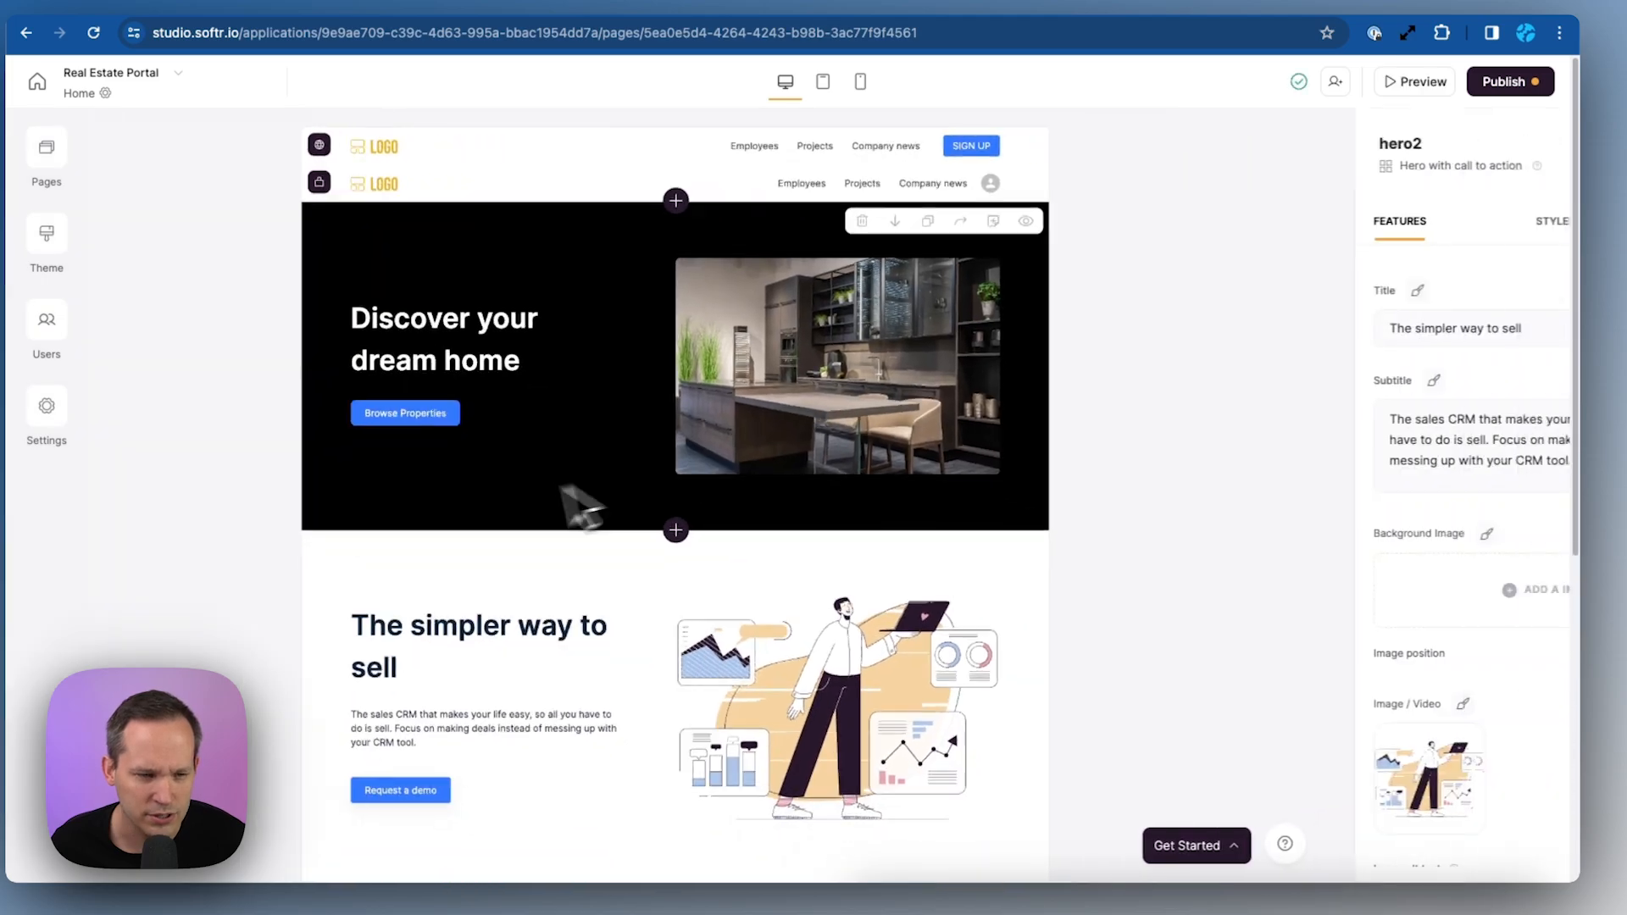
scroll(670, 487, "down", 2)
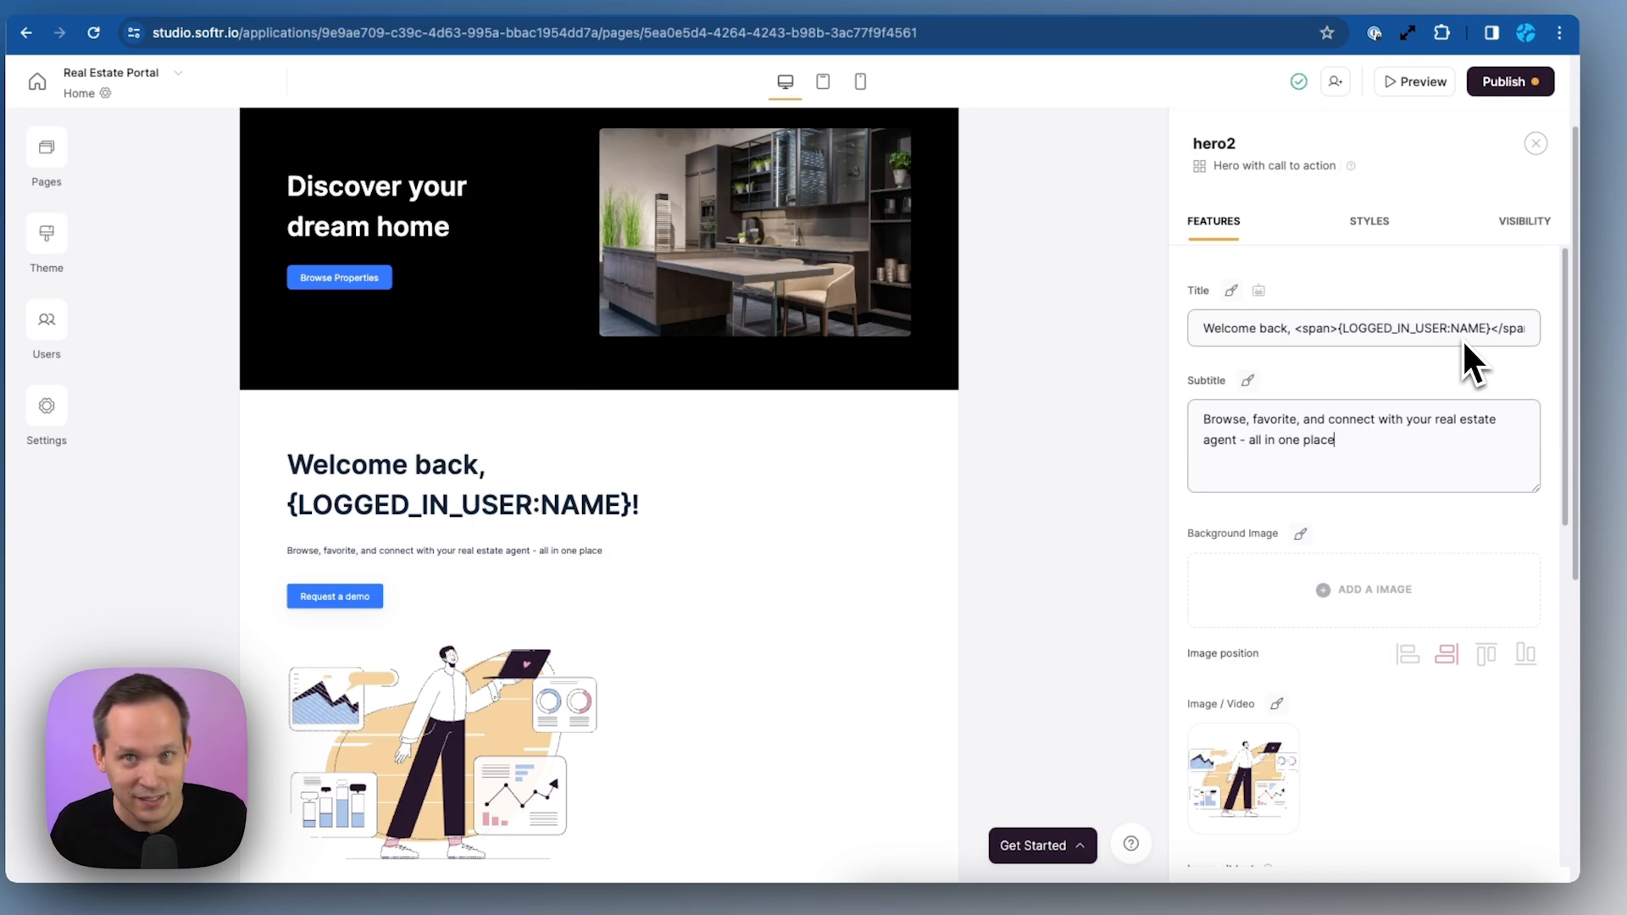
Make the new hero's title and subtitle text white (#FFFFFF)
left_click(1231, 291)
left_click(1197, 337)
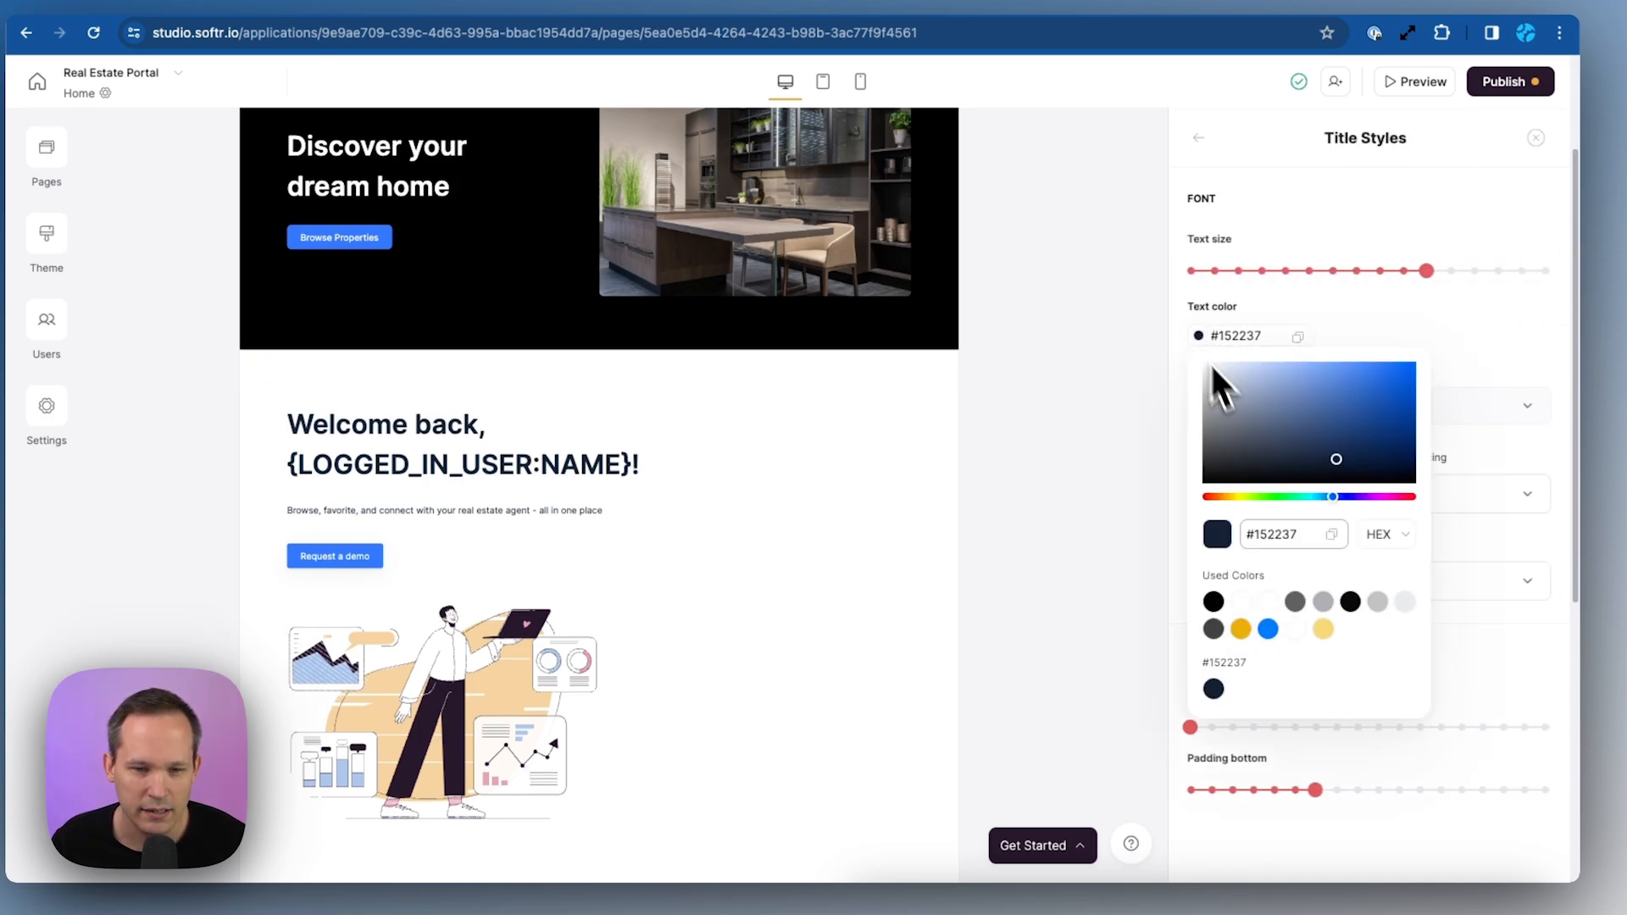
left_click(1242, 601)
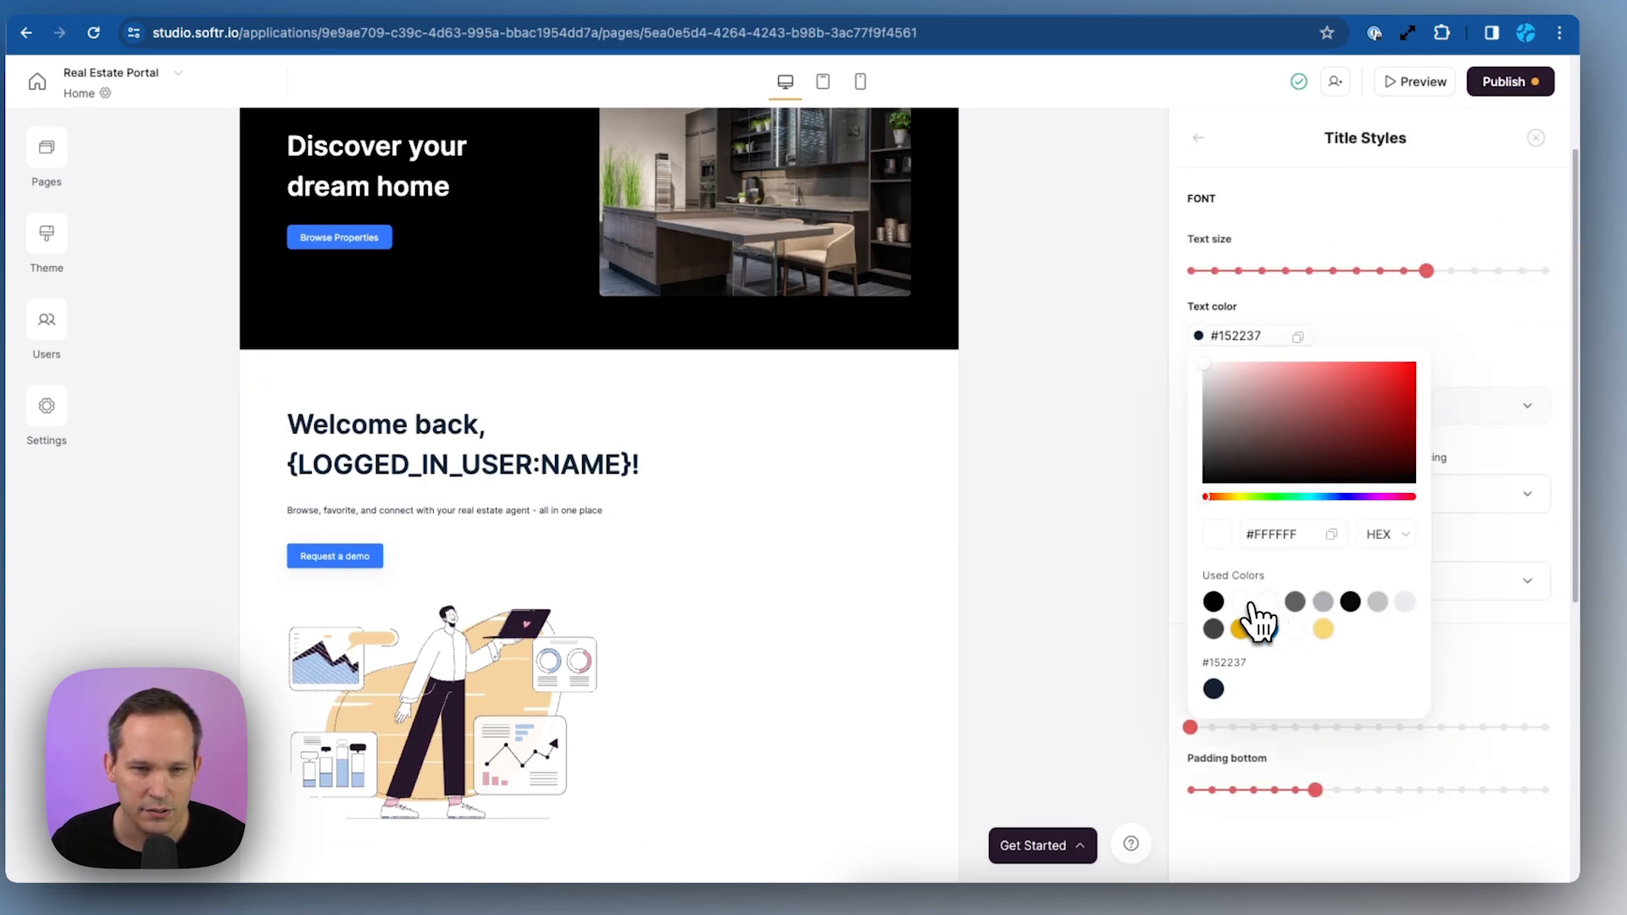
left_click(1198, 138)
left_click(1247, 381)
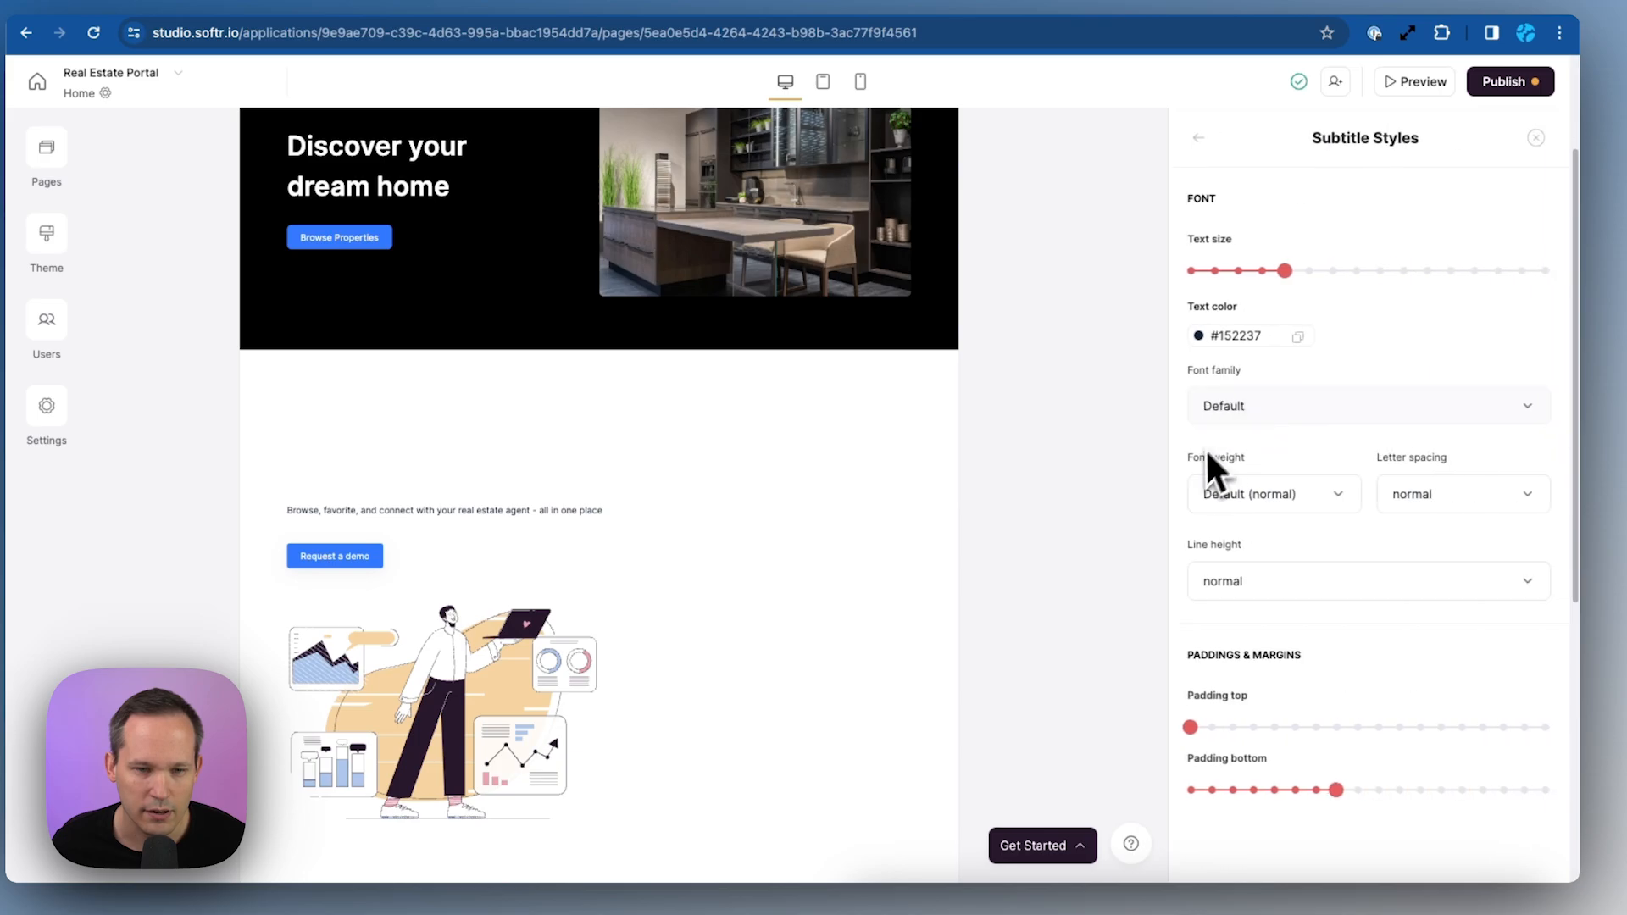
left_click(1197, 336)
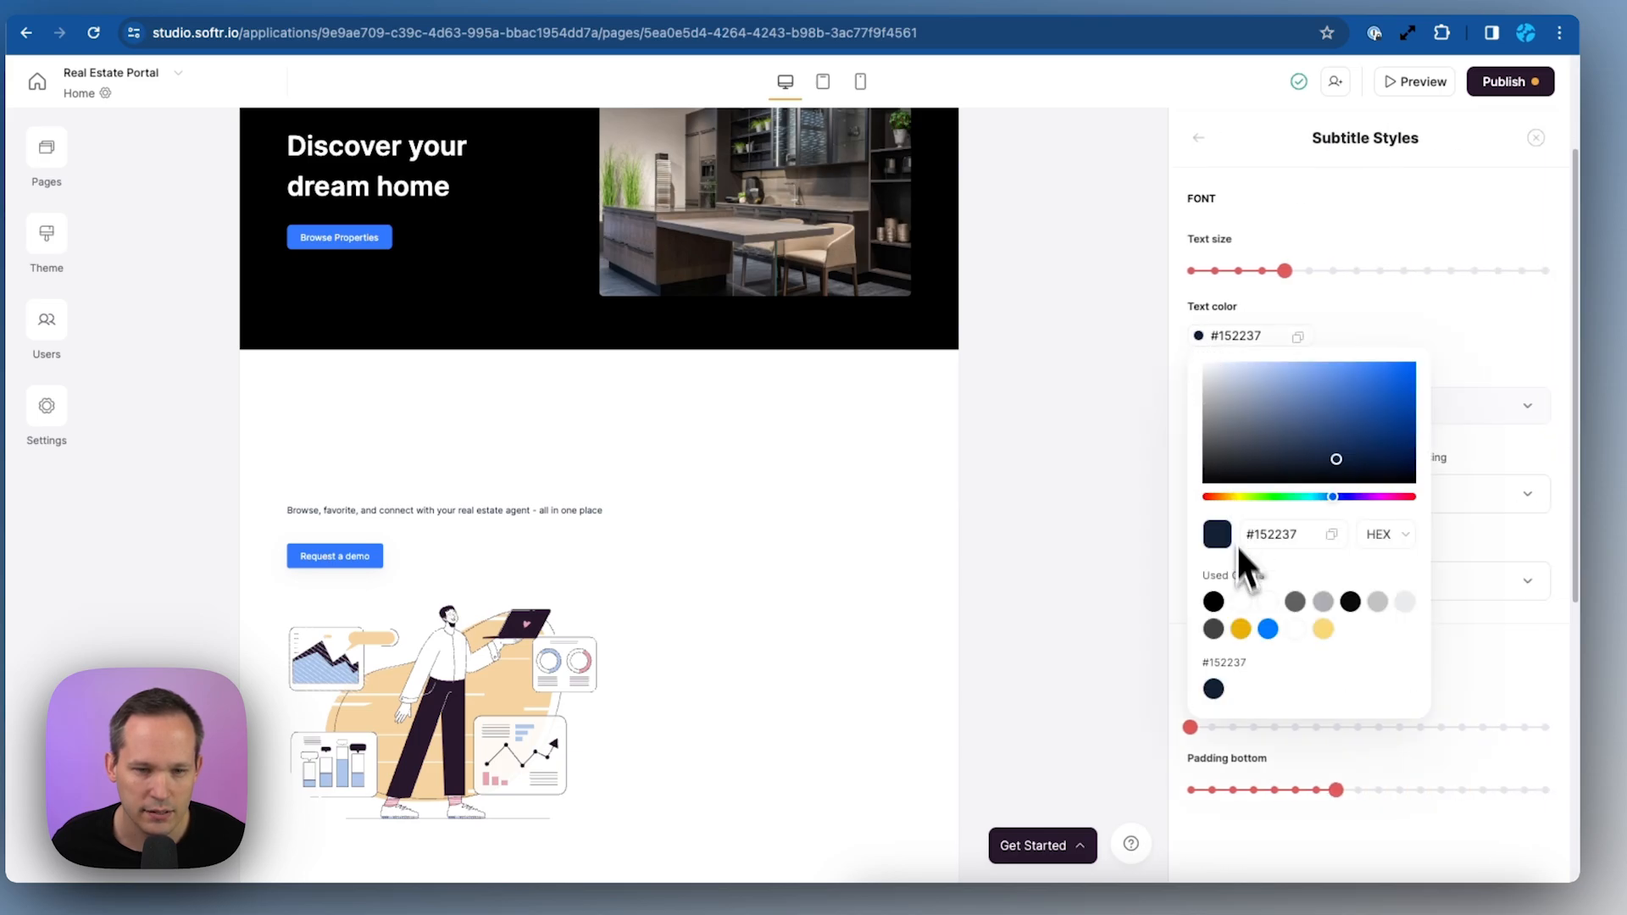
left_click(1249, 602)
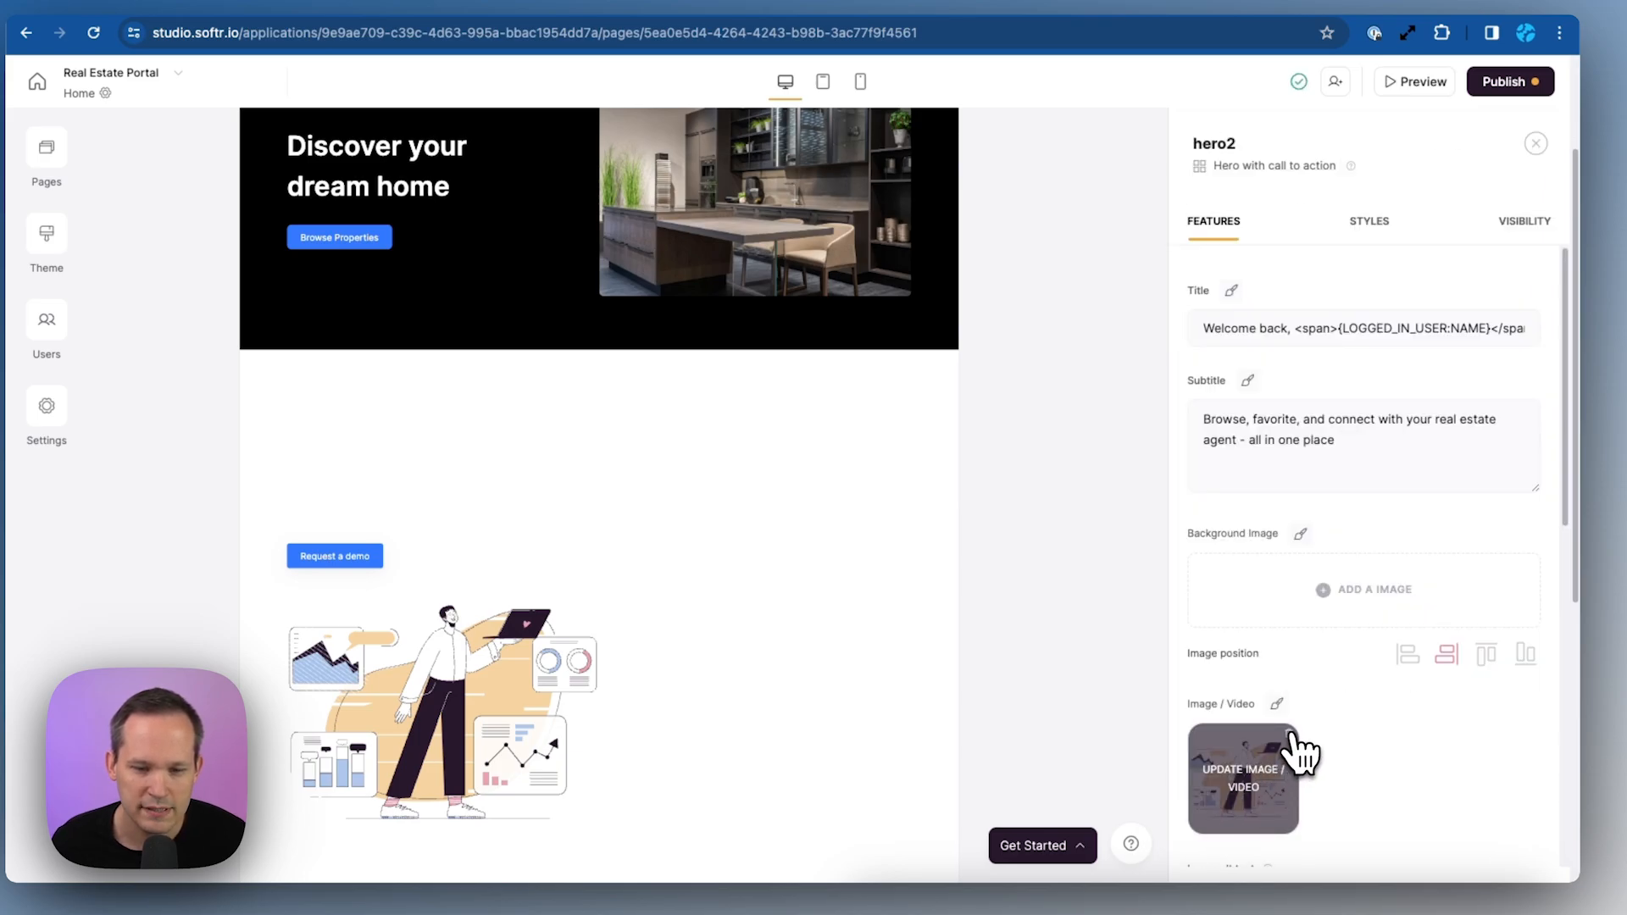
Remove the hero's illustration and rename its button to 'Contact Agent'
left_click(1290, 736)
scroll(1316, 674, "down", 7)
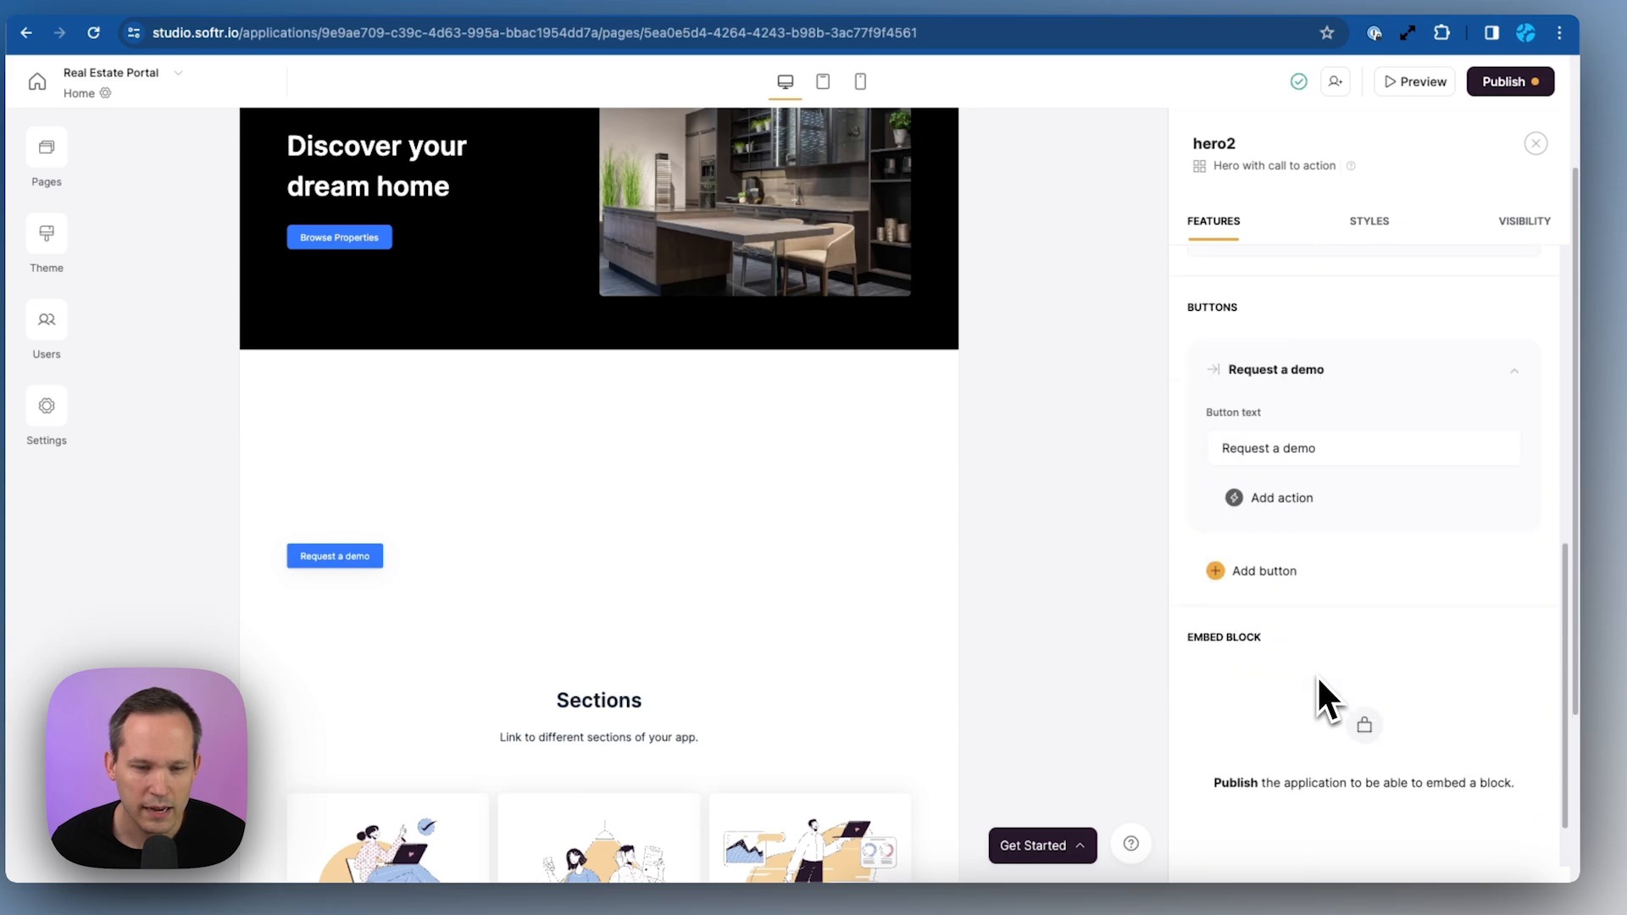
left_click(1330, 440)
key("super+Left")
key("alt+shift+Right")
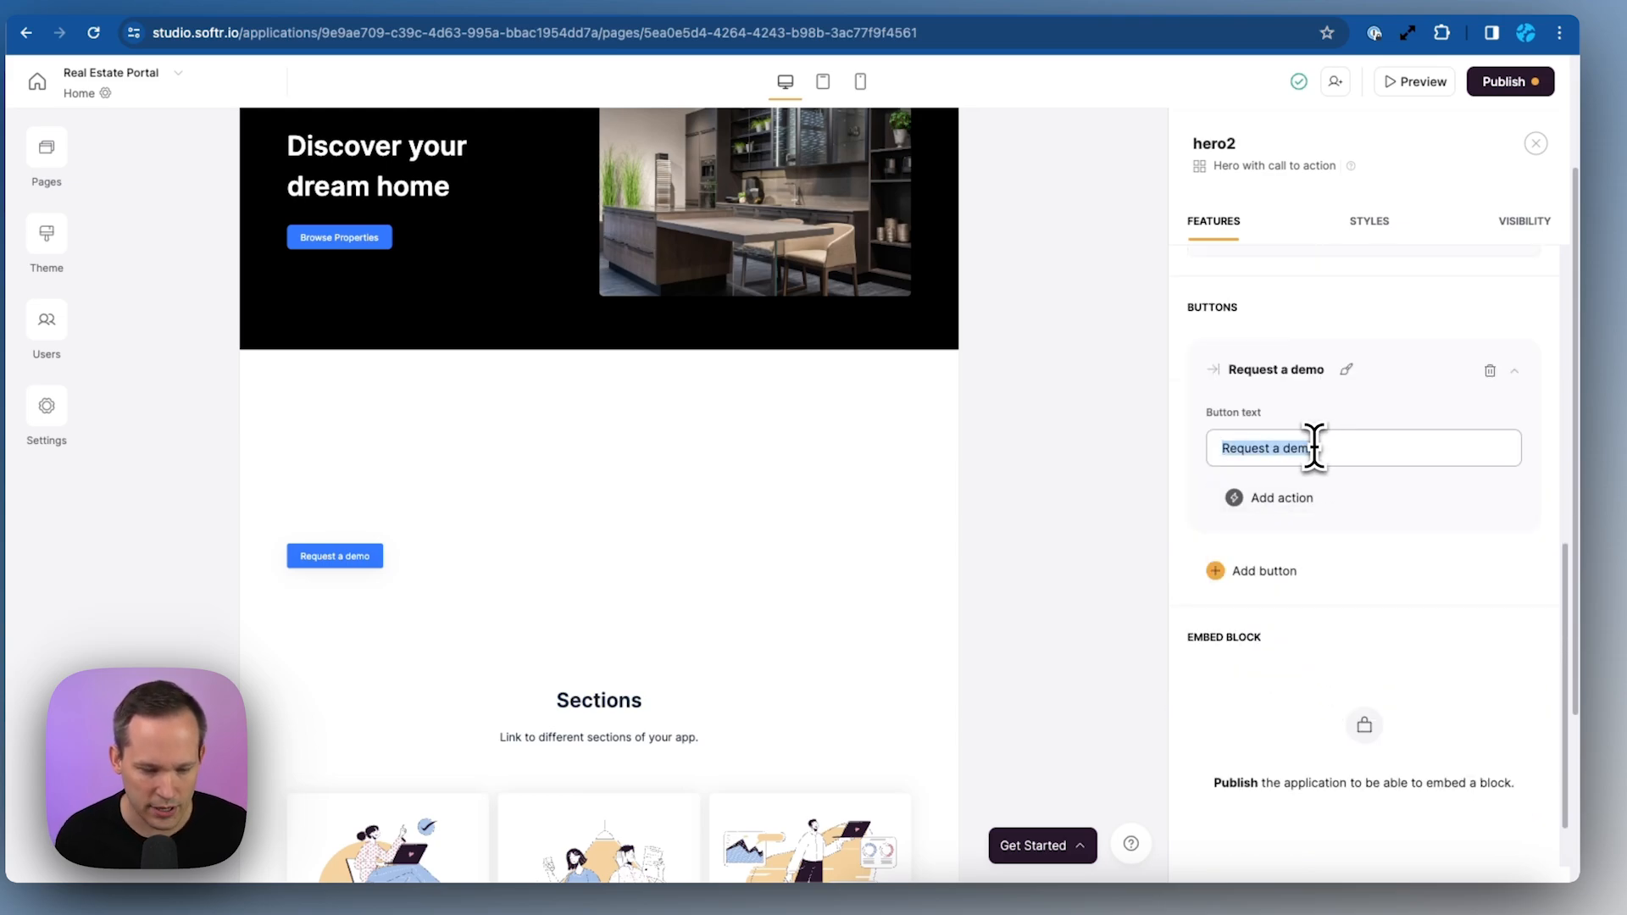
type("Contact Agent")
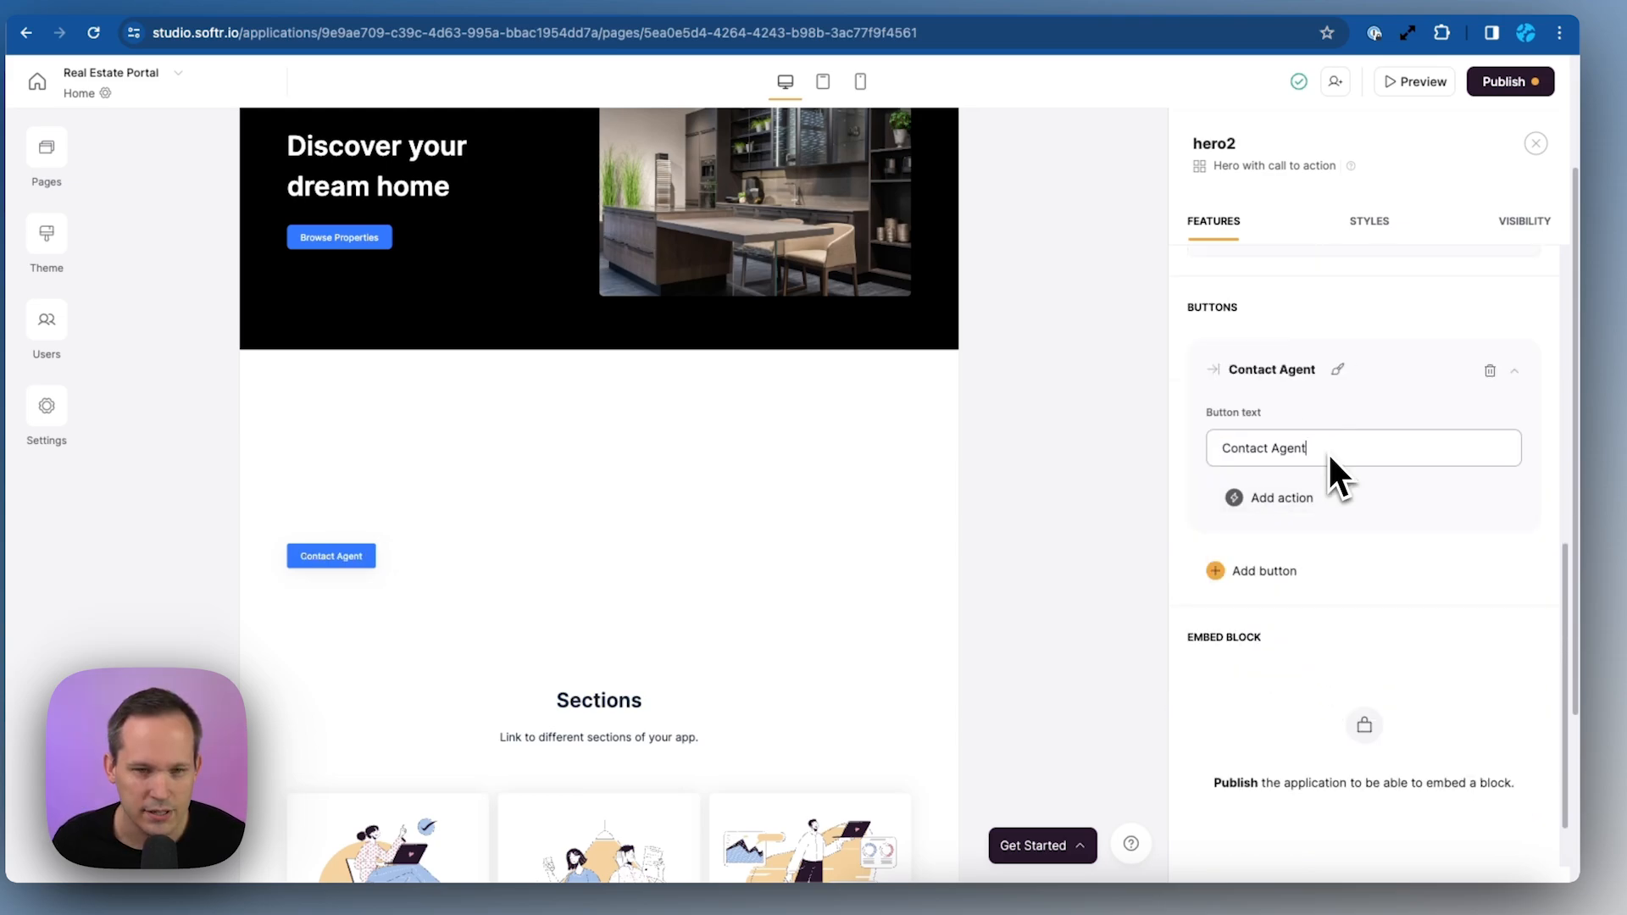
Set the welcome block's background colour to black (#000000)
left_click(1388, 227)
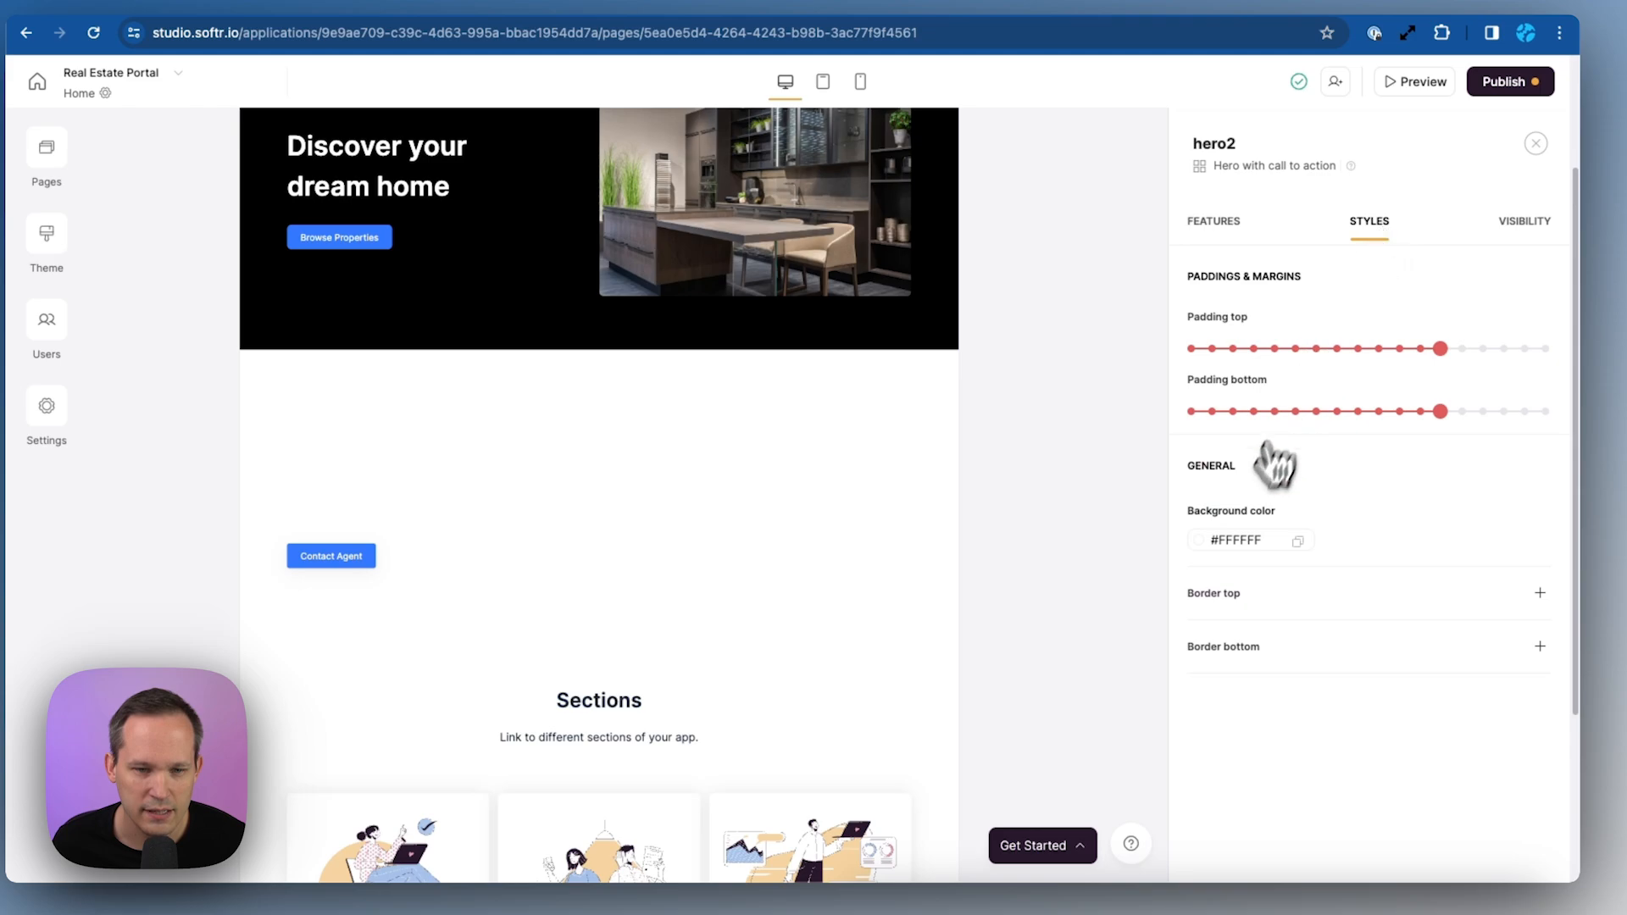
left_click(1213, 546)
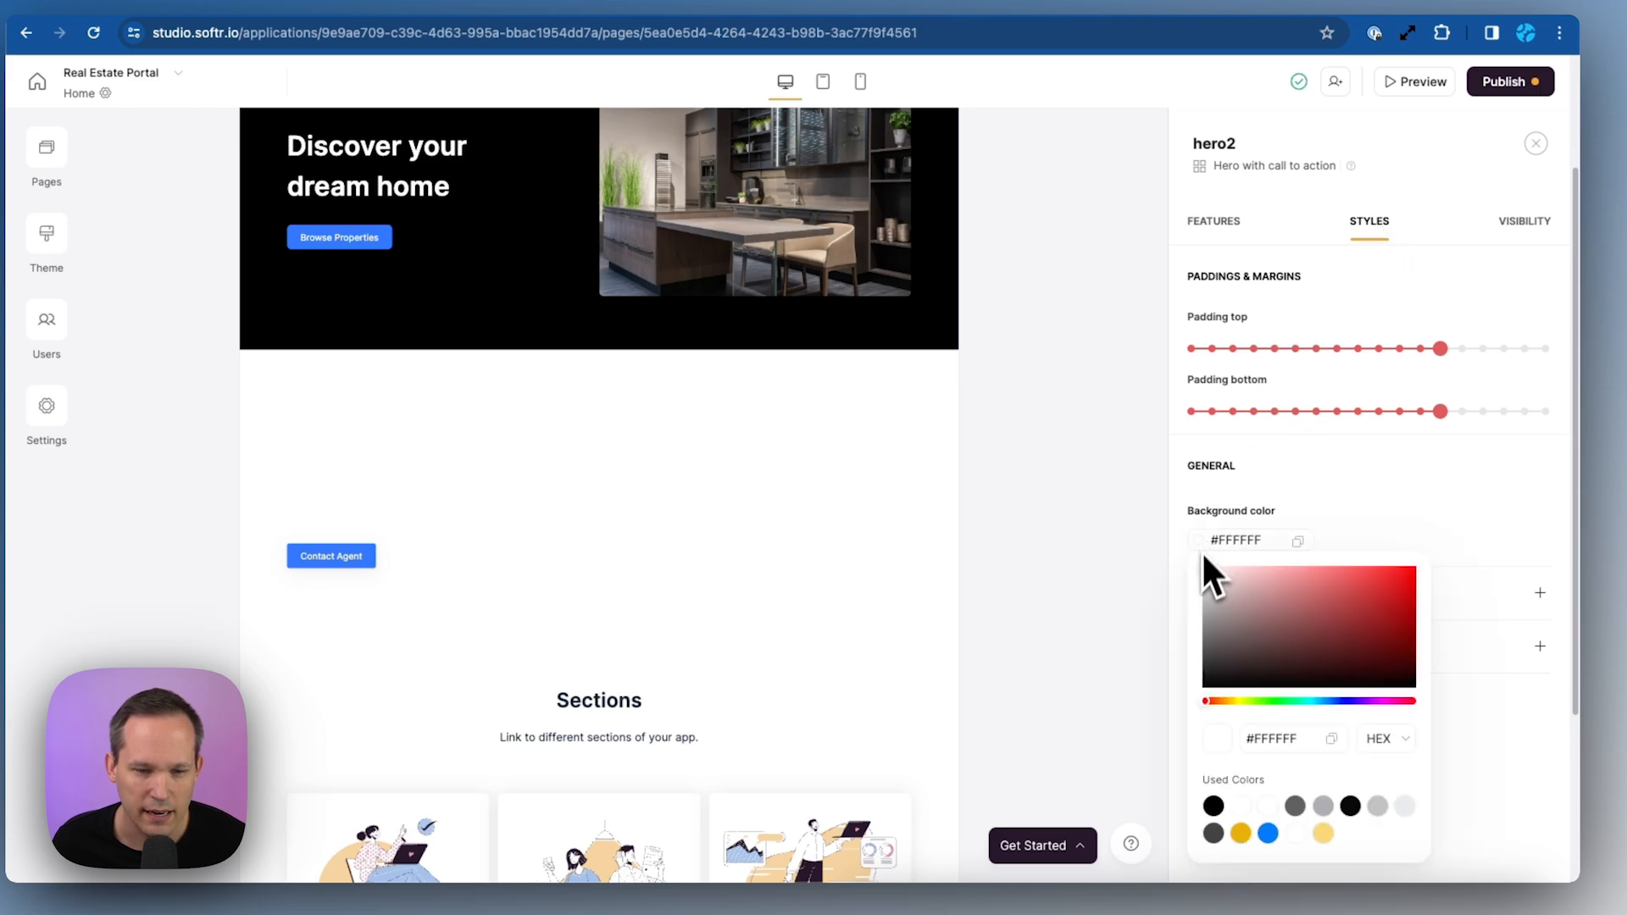
left_click(1214, 805)
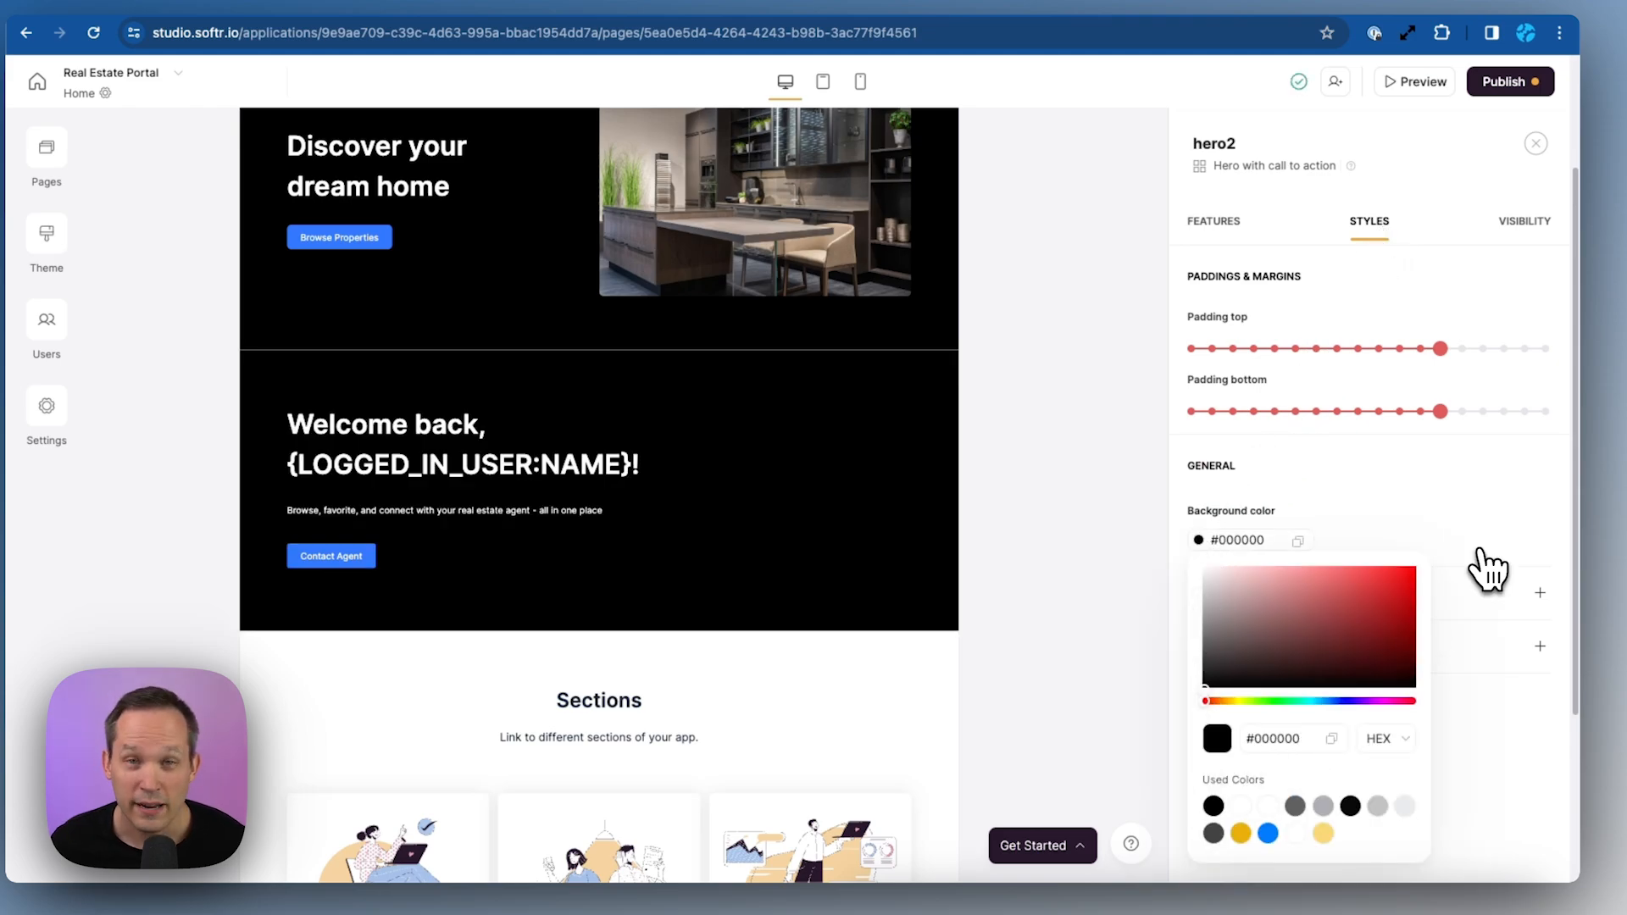
Select the top 'Discover your dream home' hero and show its visibility settings
scroll(1004, 585, "up", 1)
scroll(1006, 599, "up", 1)
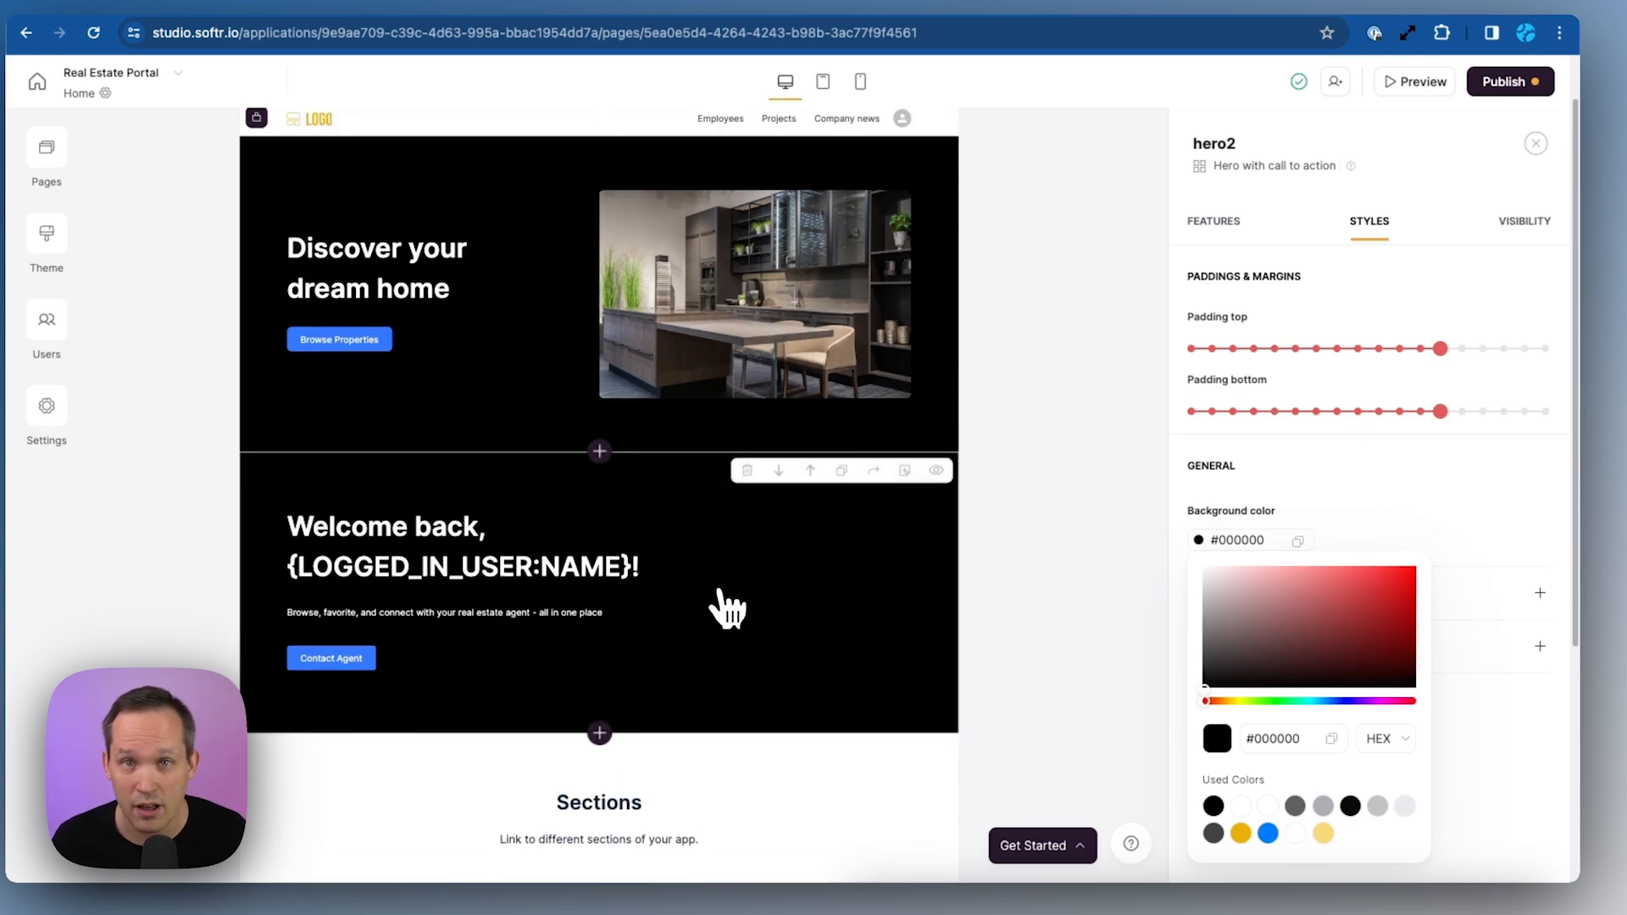
scroll(809, 324, "up", 1)
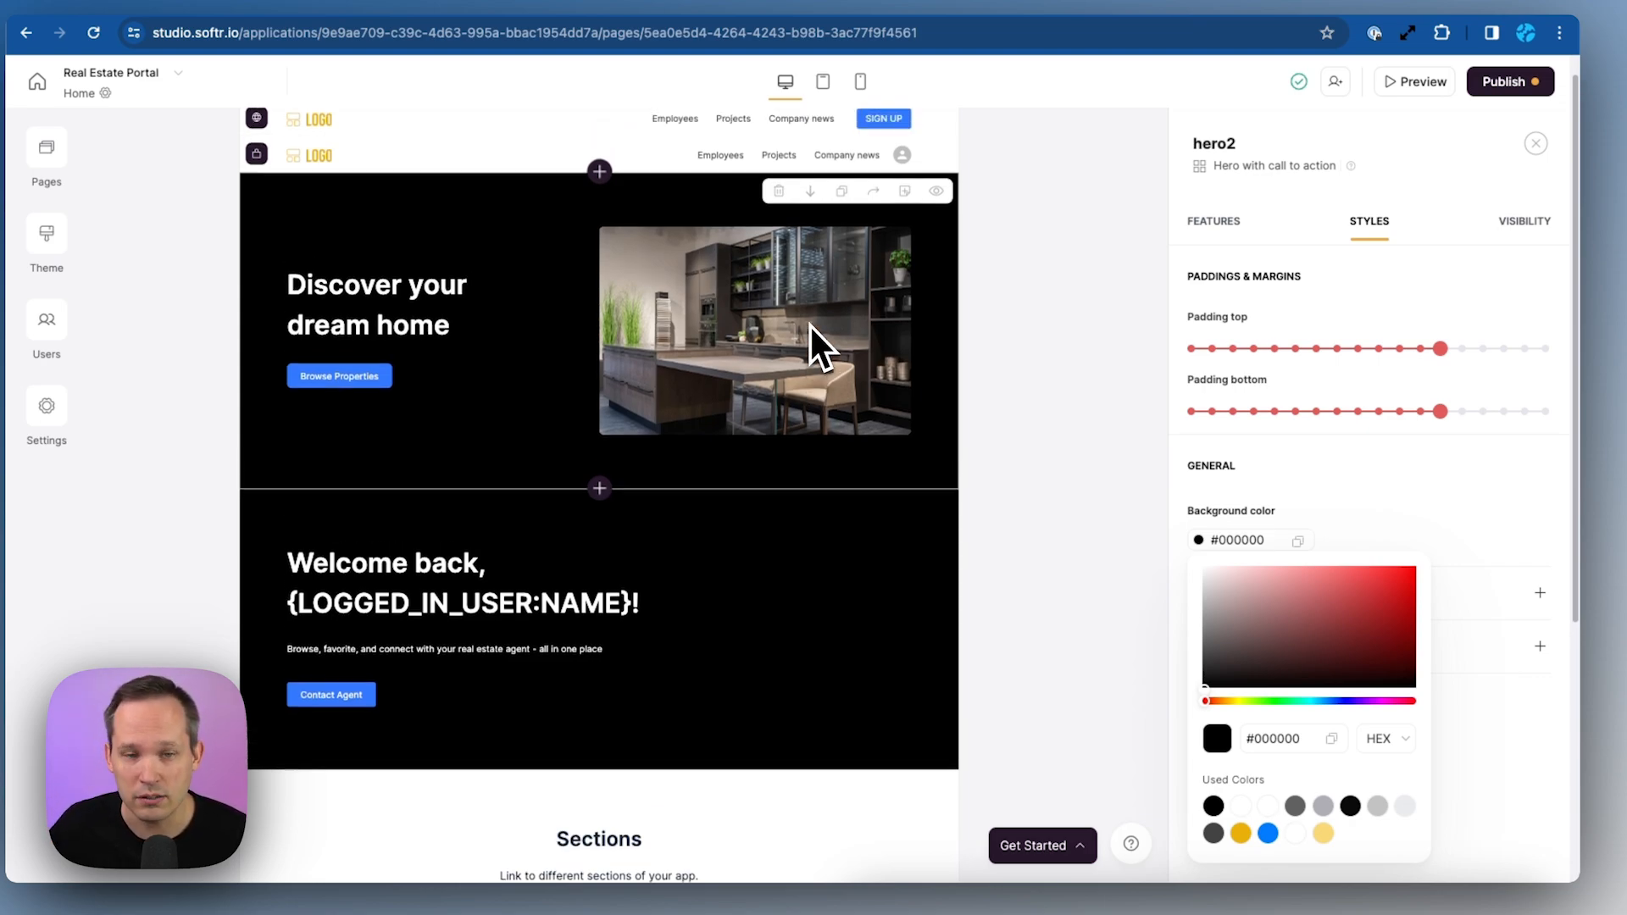
left_click(552, 320)
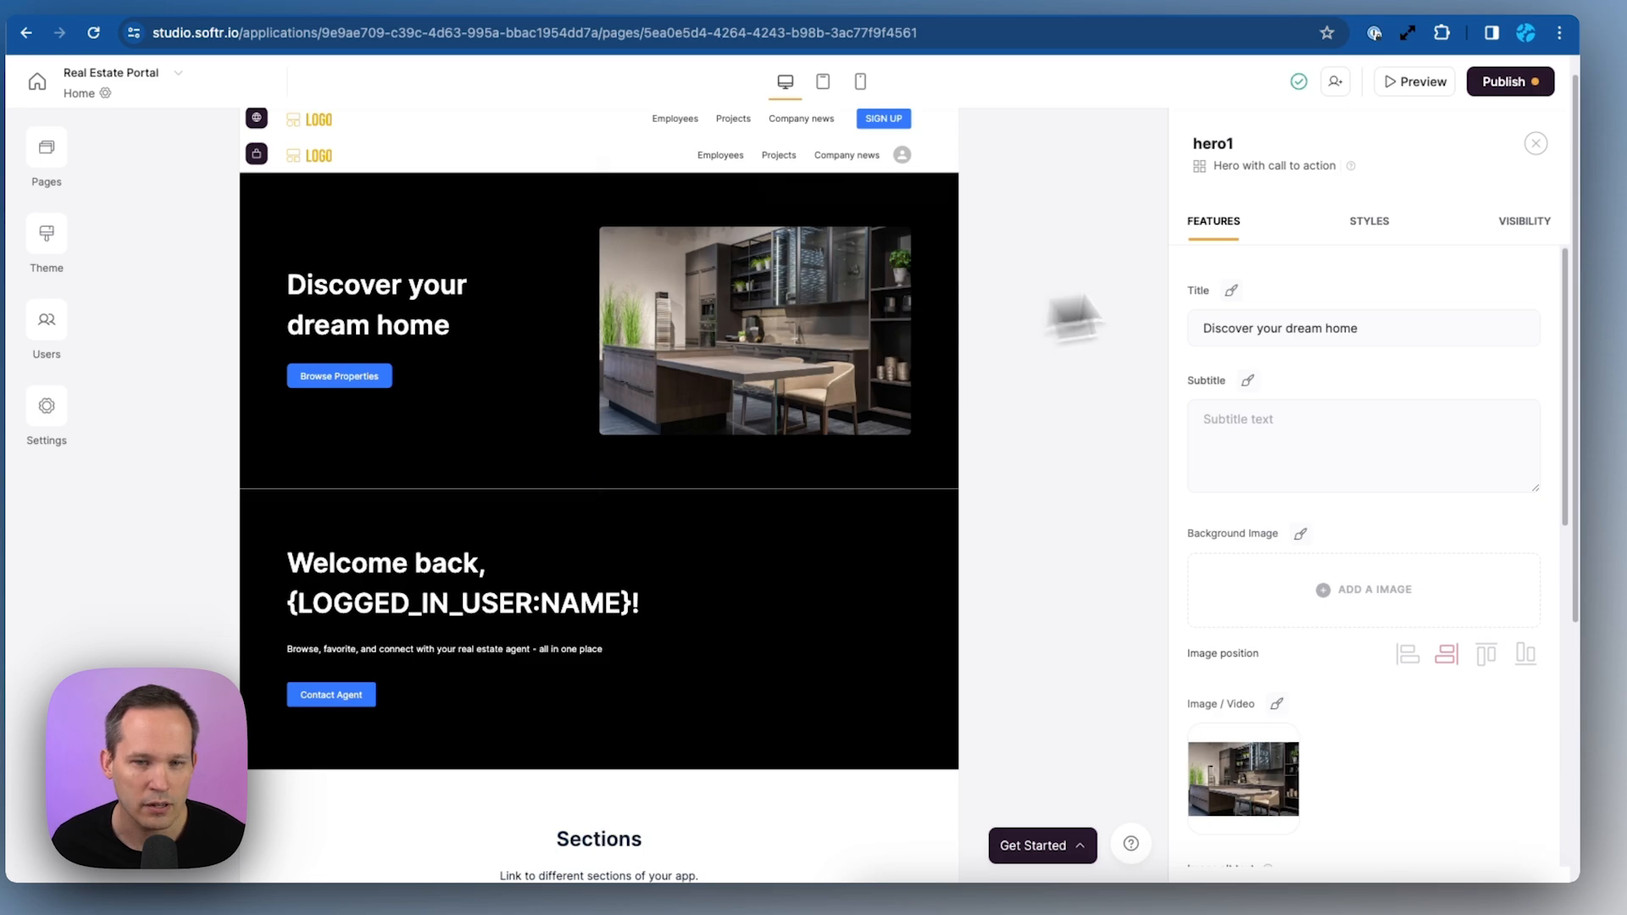
left_click(1526, 228)
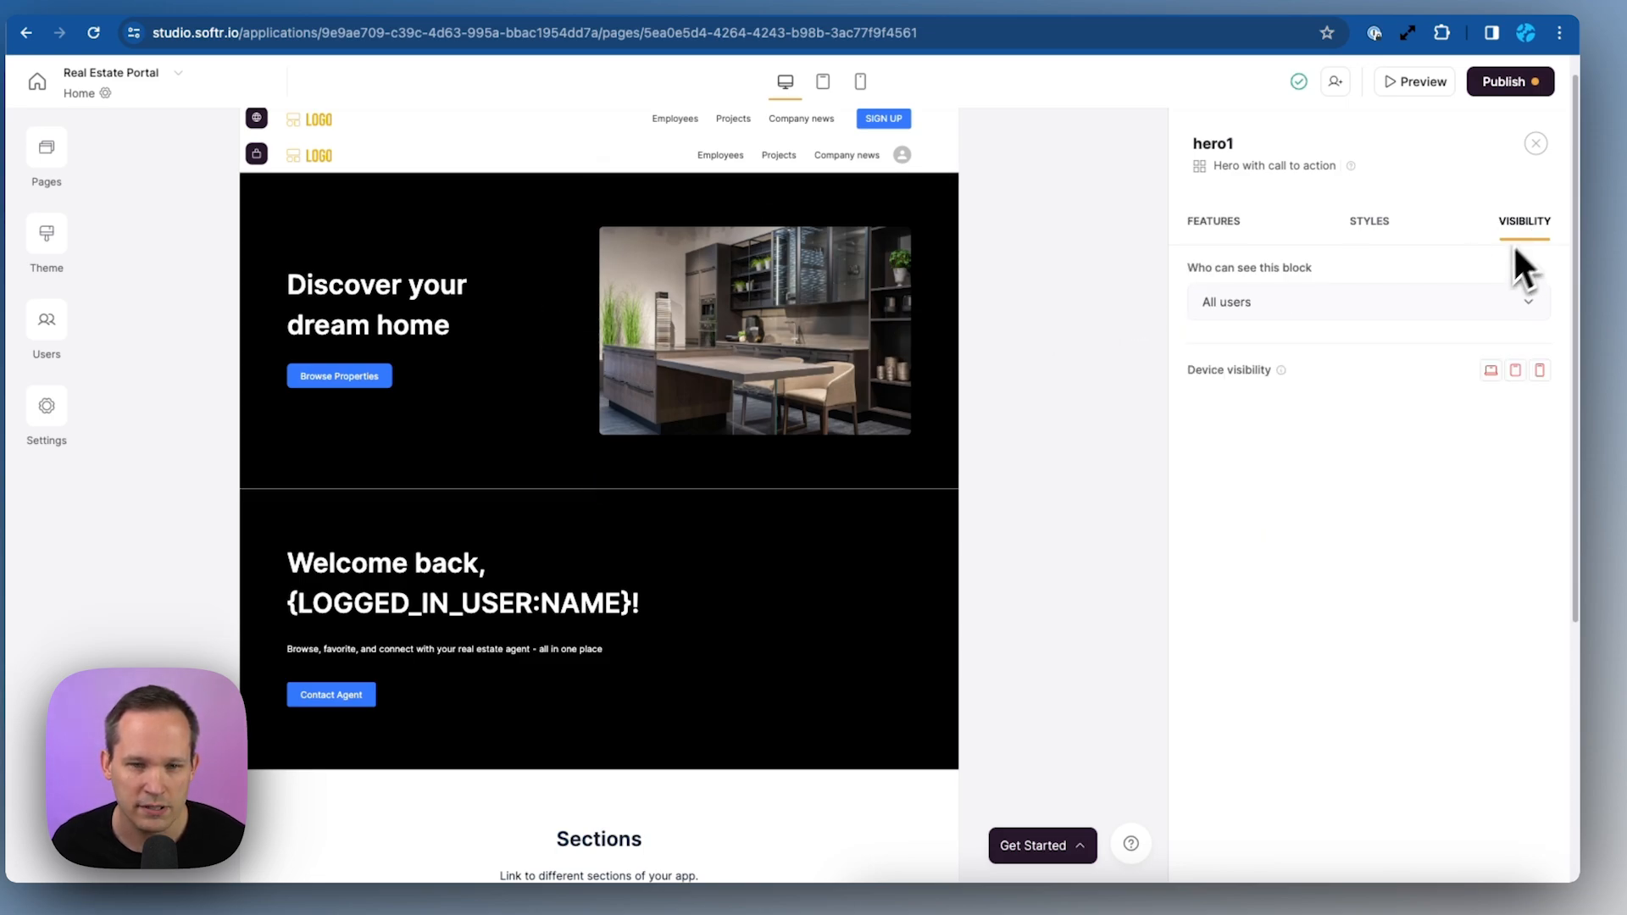
Show the top hero only to non-logged-in visitors and the Welcome back hero only to logged-in users
left_click(1416, 309)
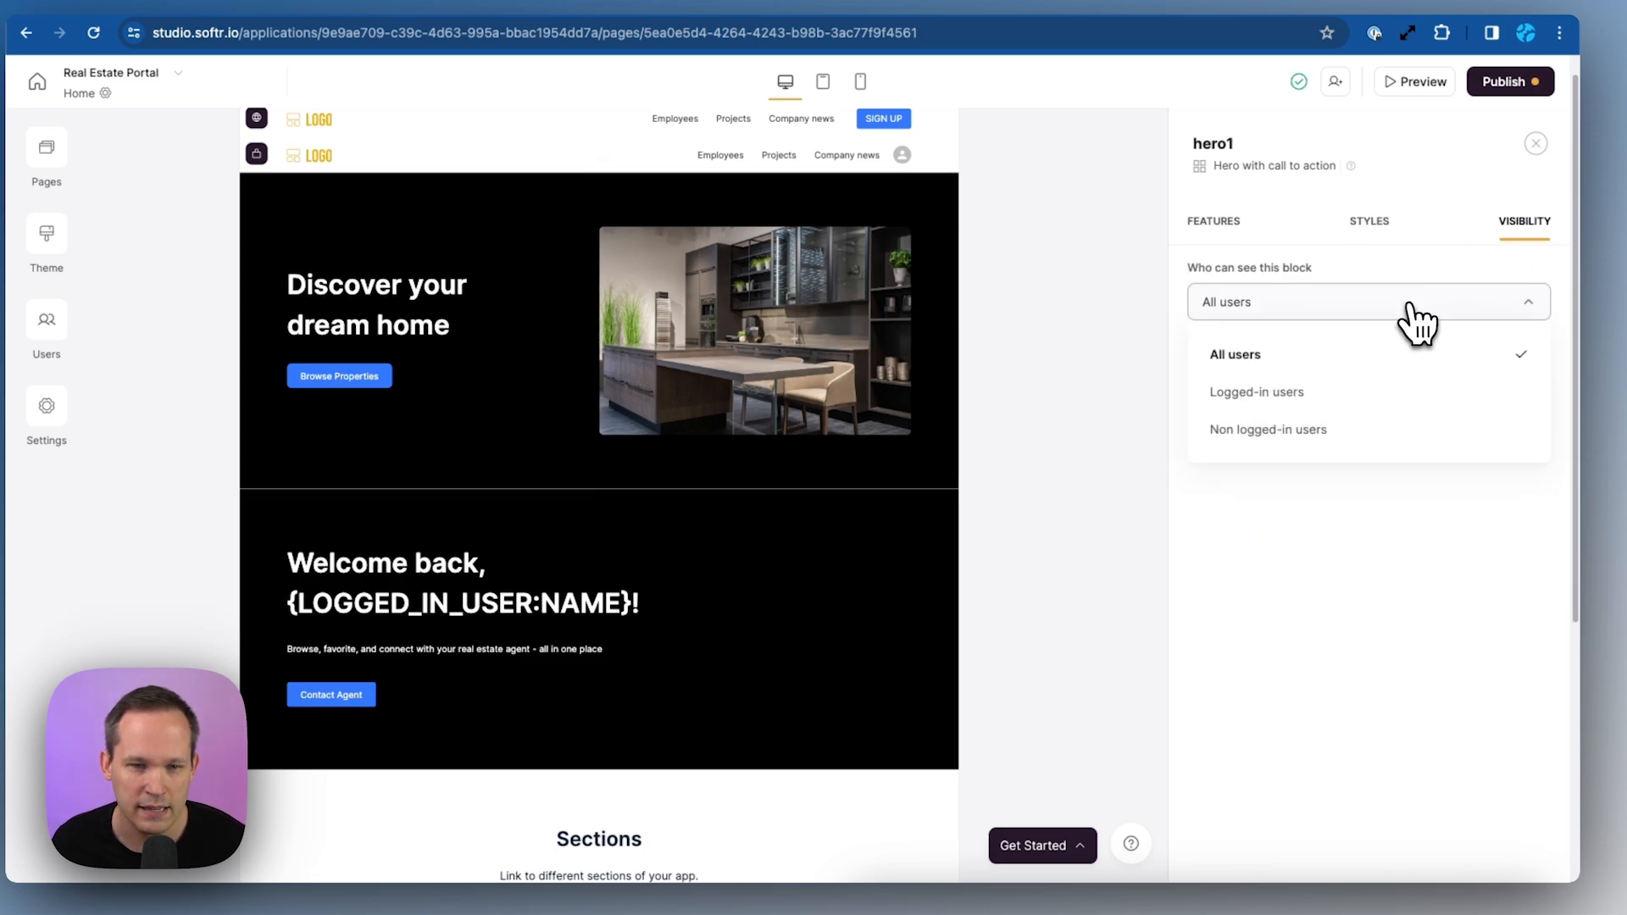
left_click(1371, 429)
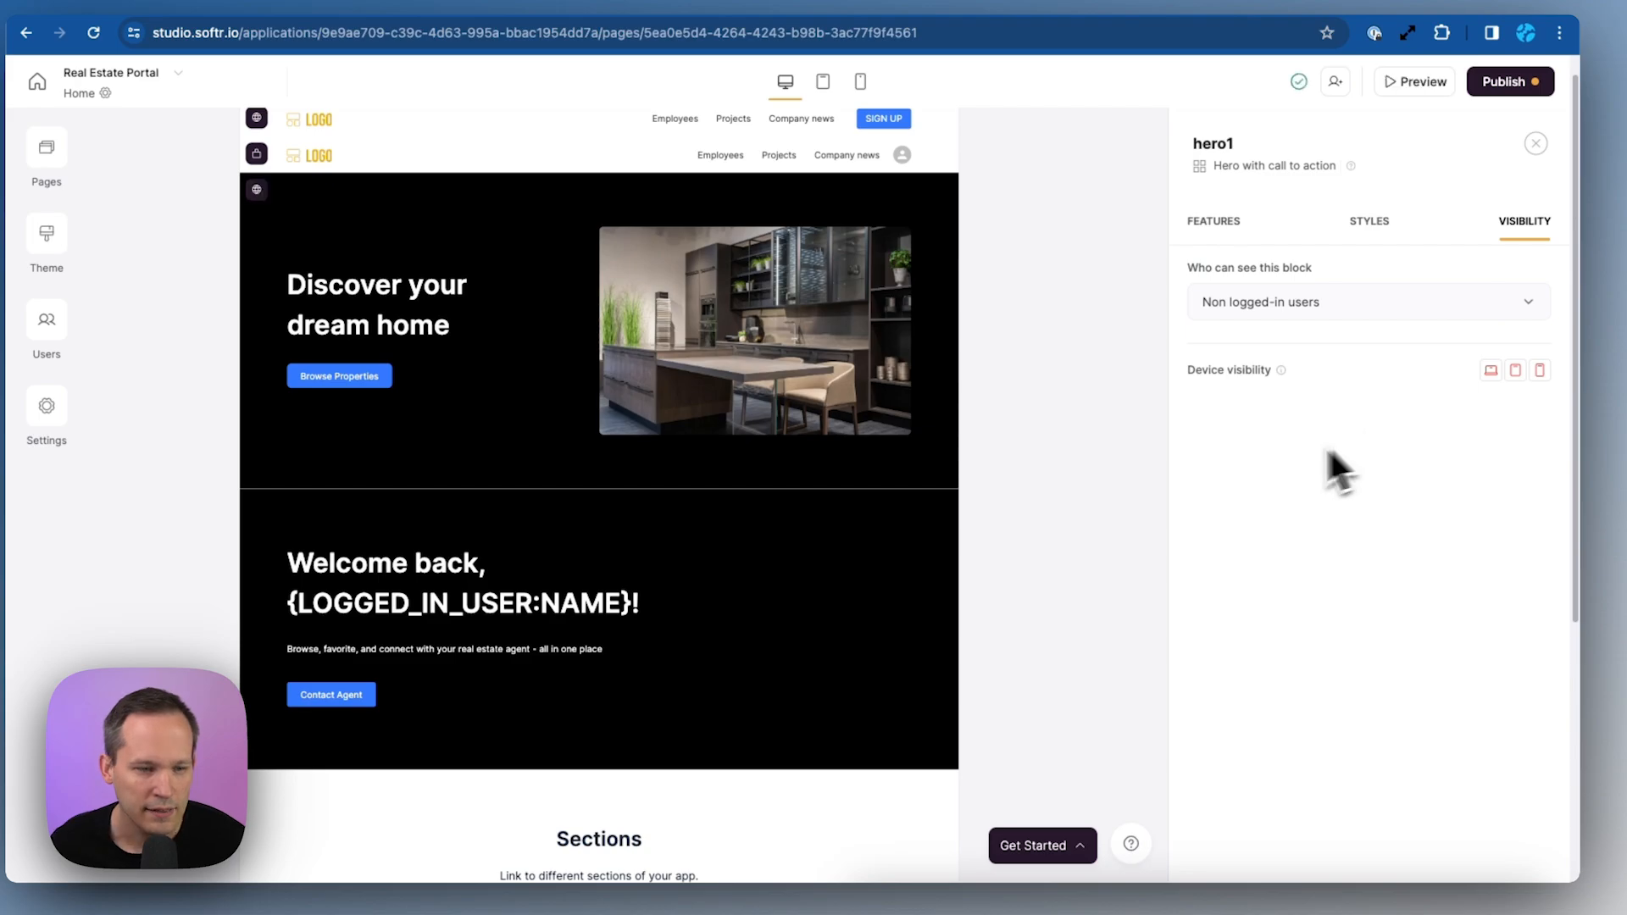
left_click(750, 581)
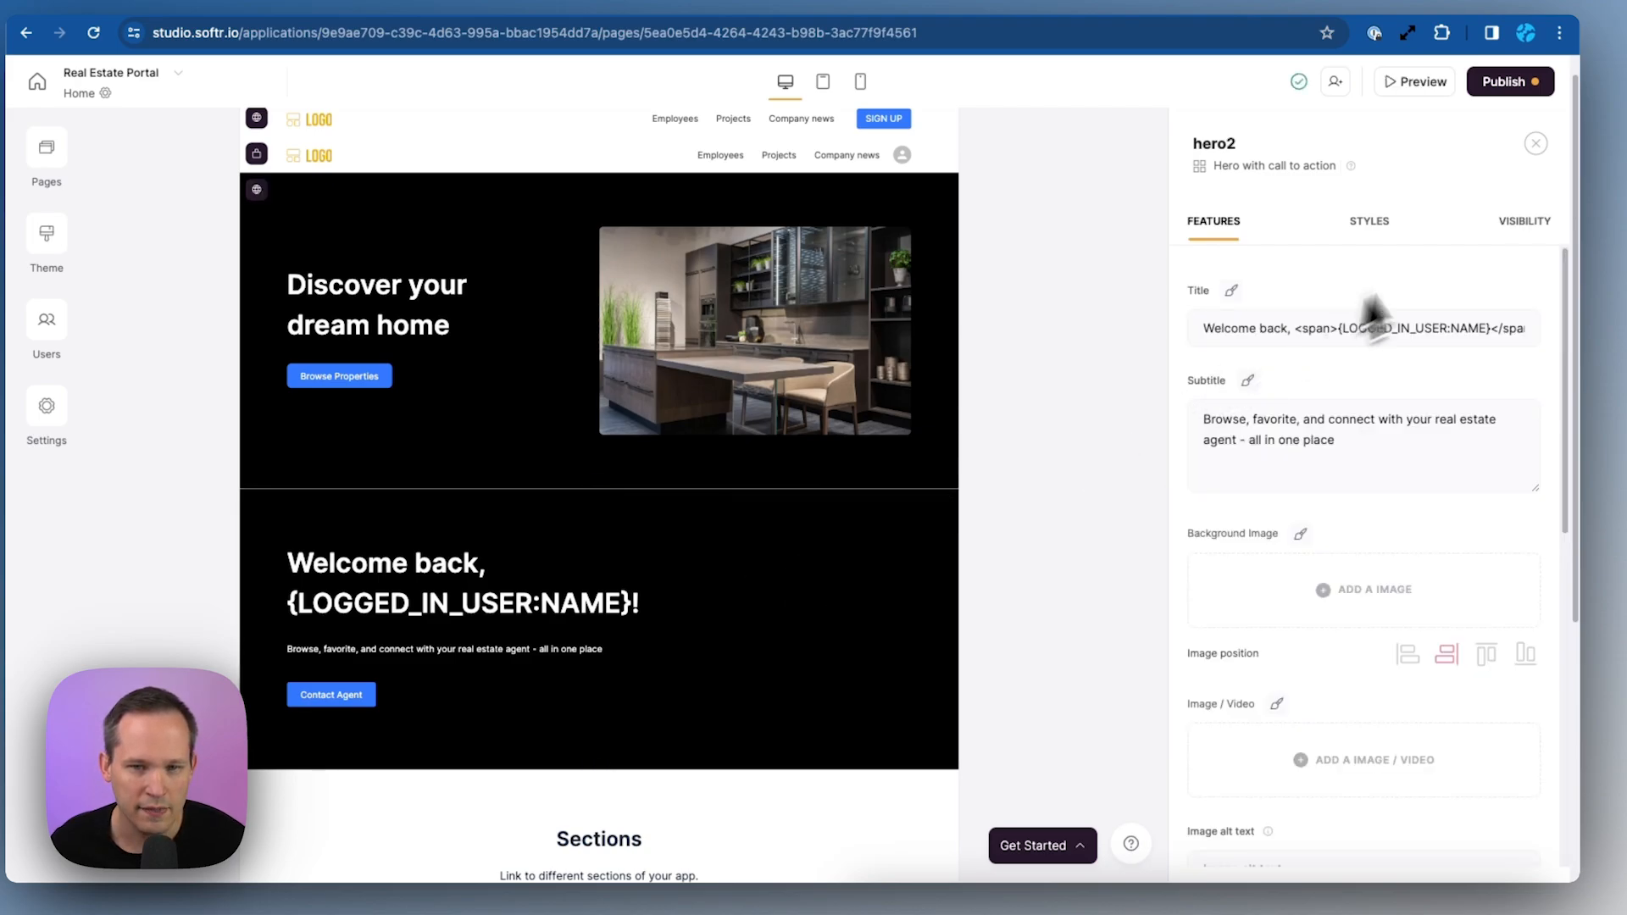
left_click(1521, 225)
left_click(1324, 315)
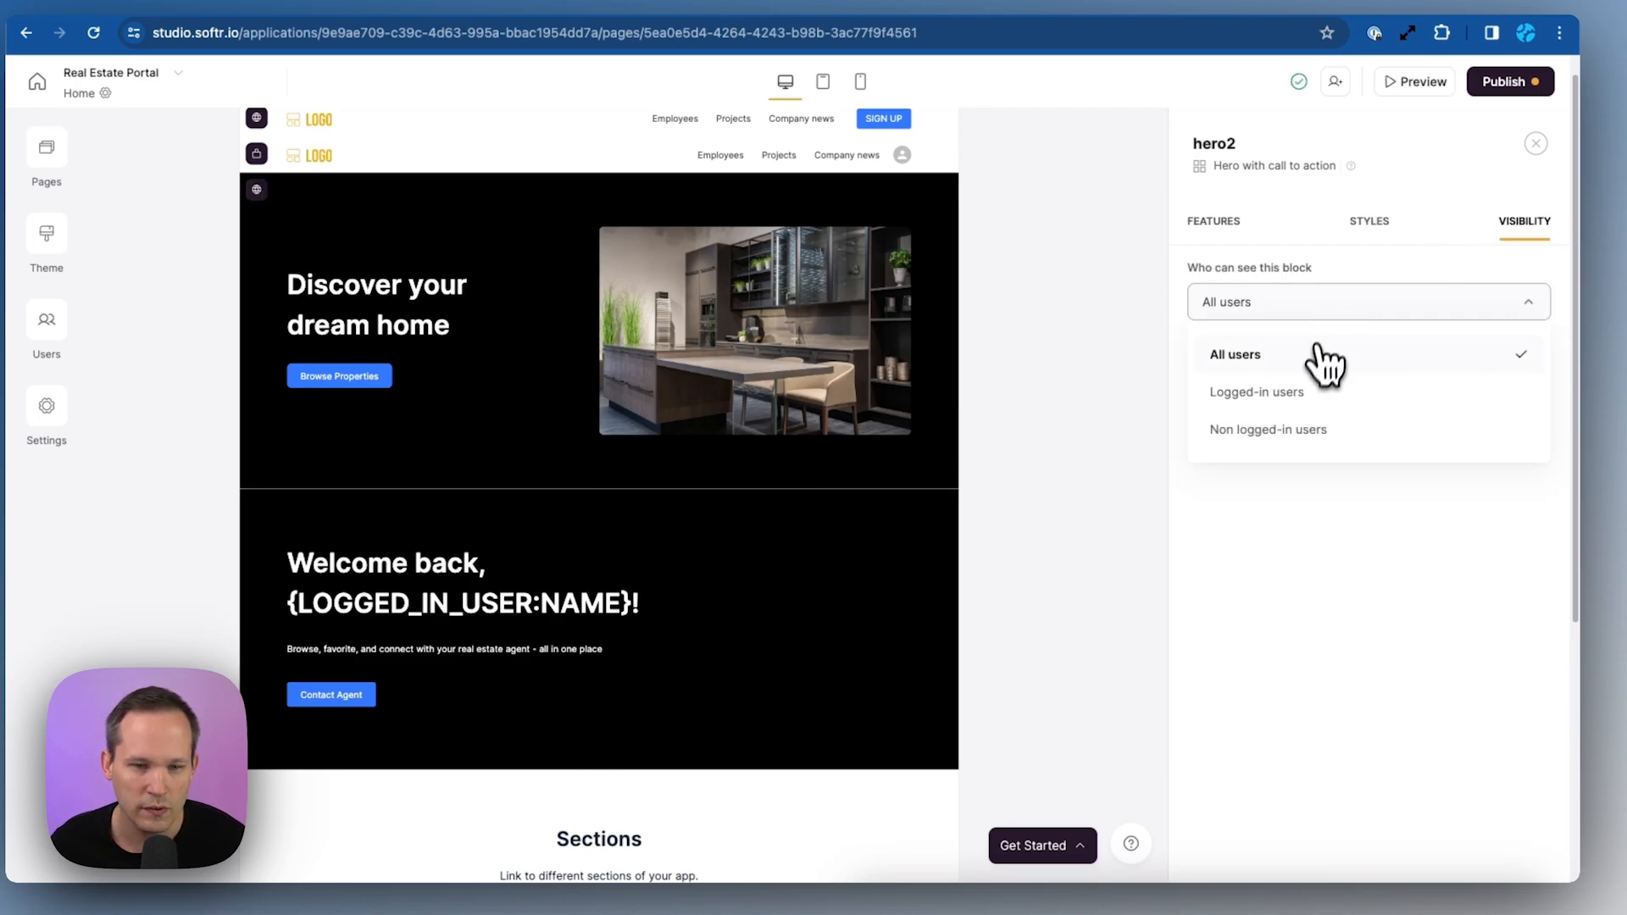
left_click(1293, 393)
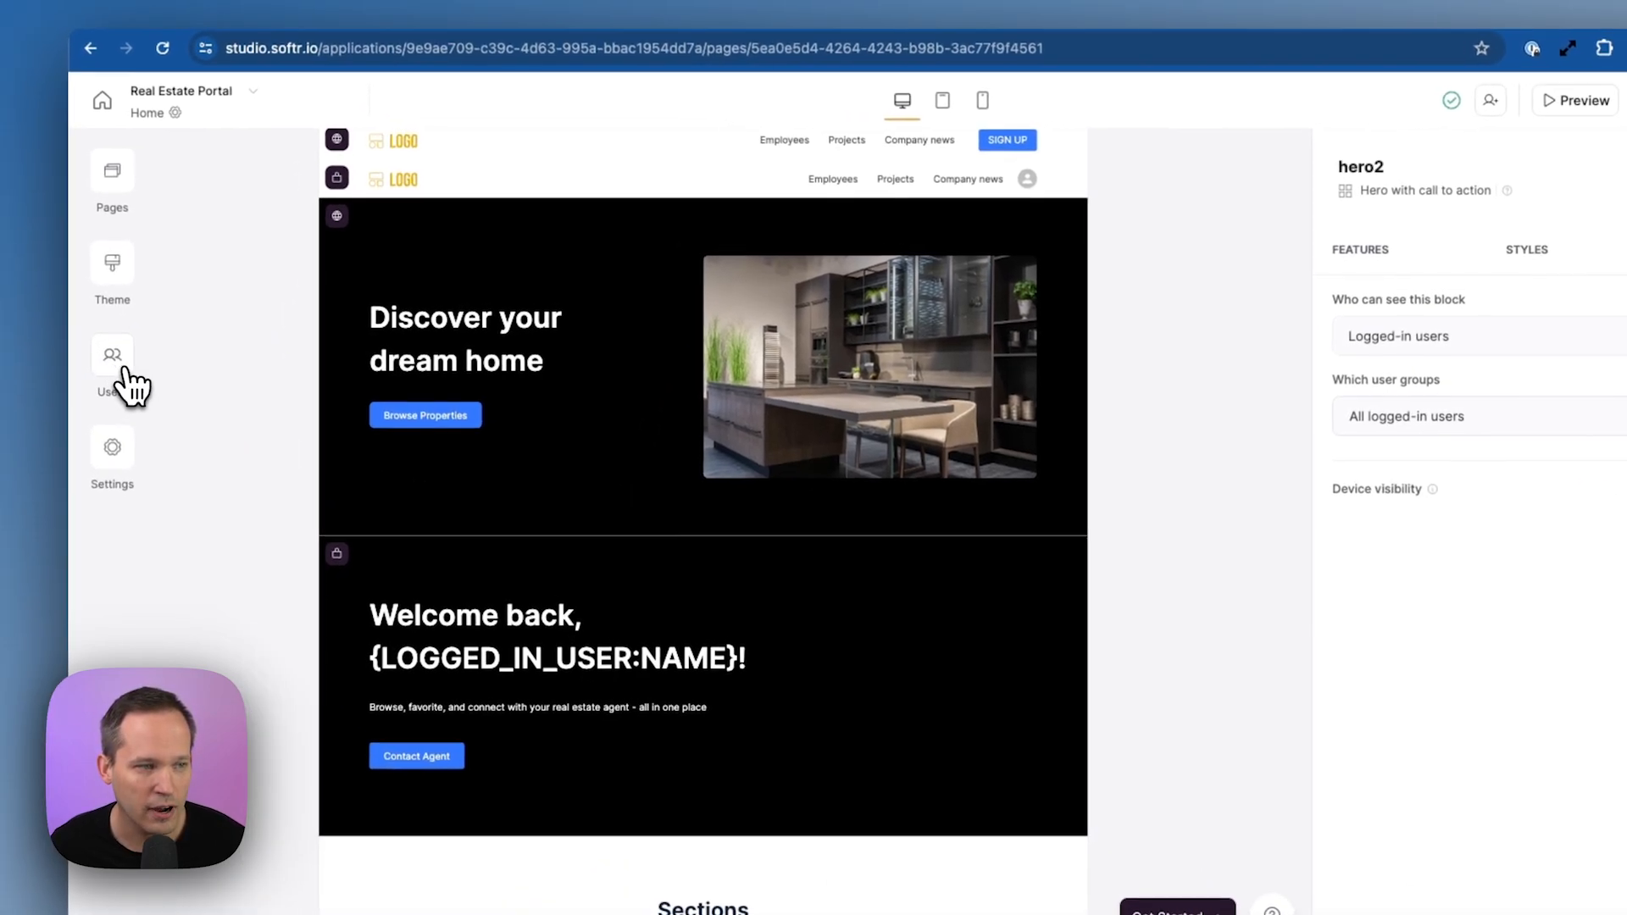
left_click(68, 343)
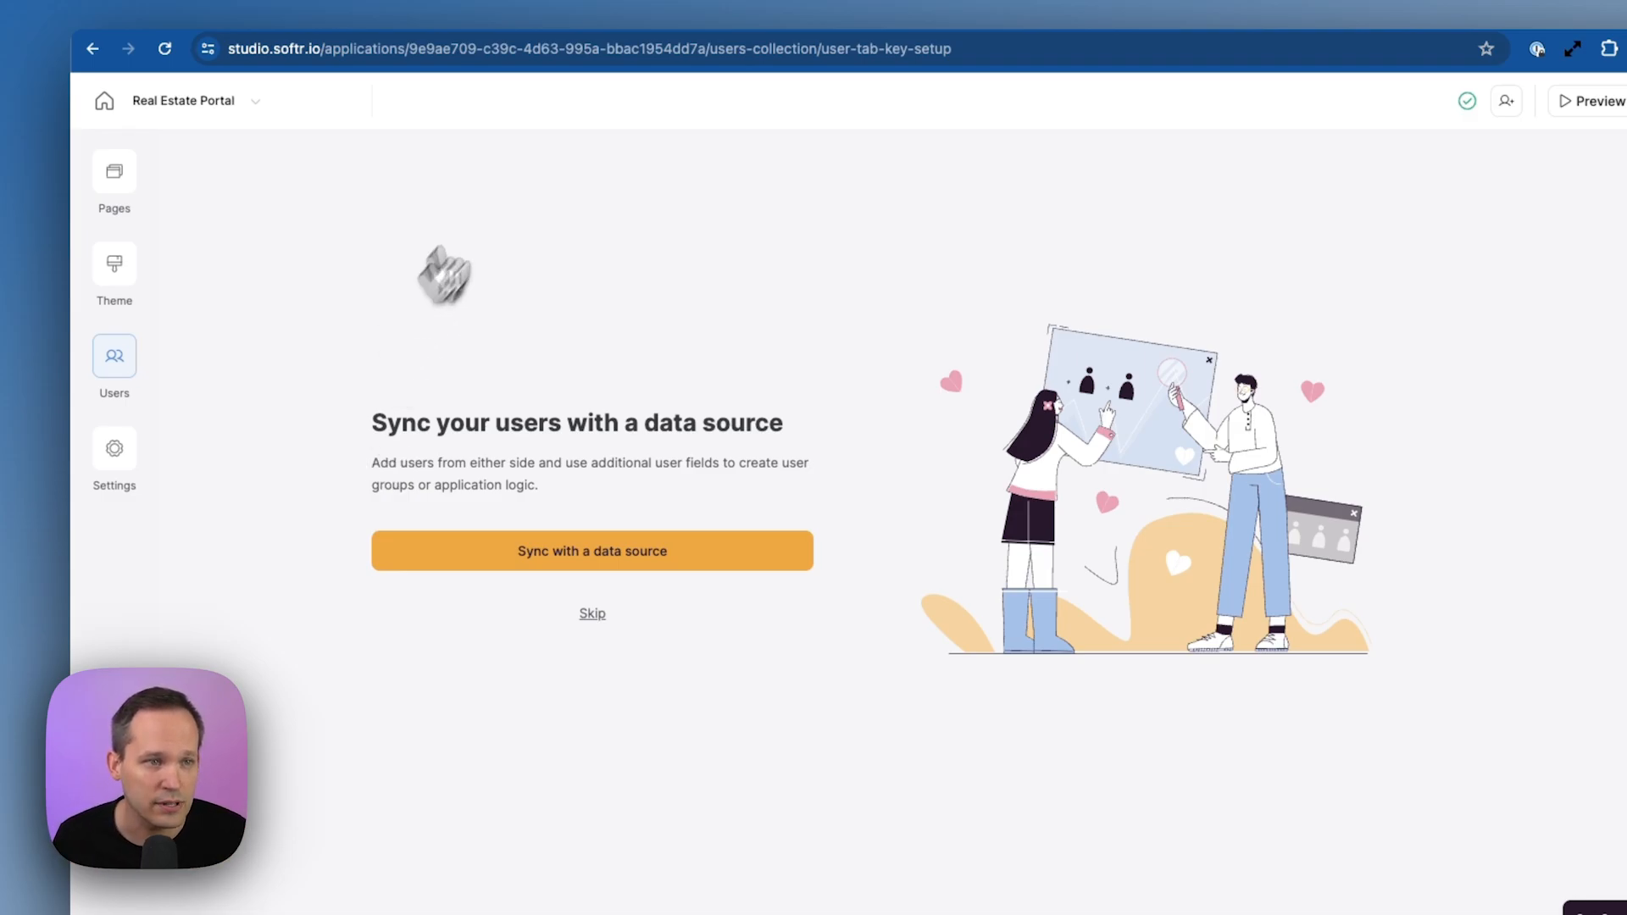
left_click(684, 25)
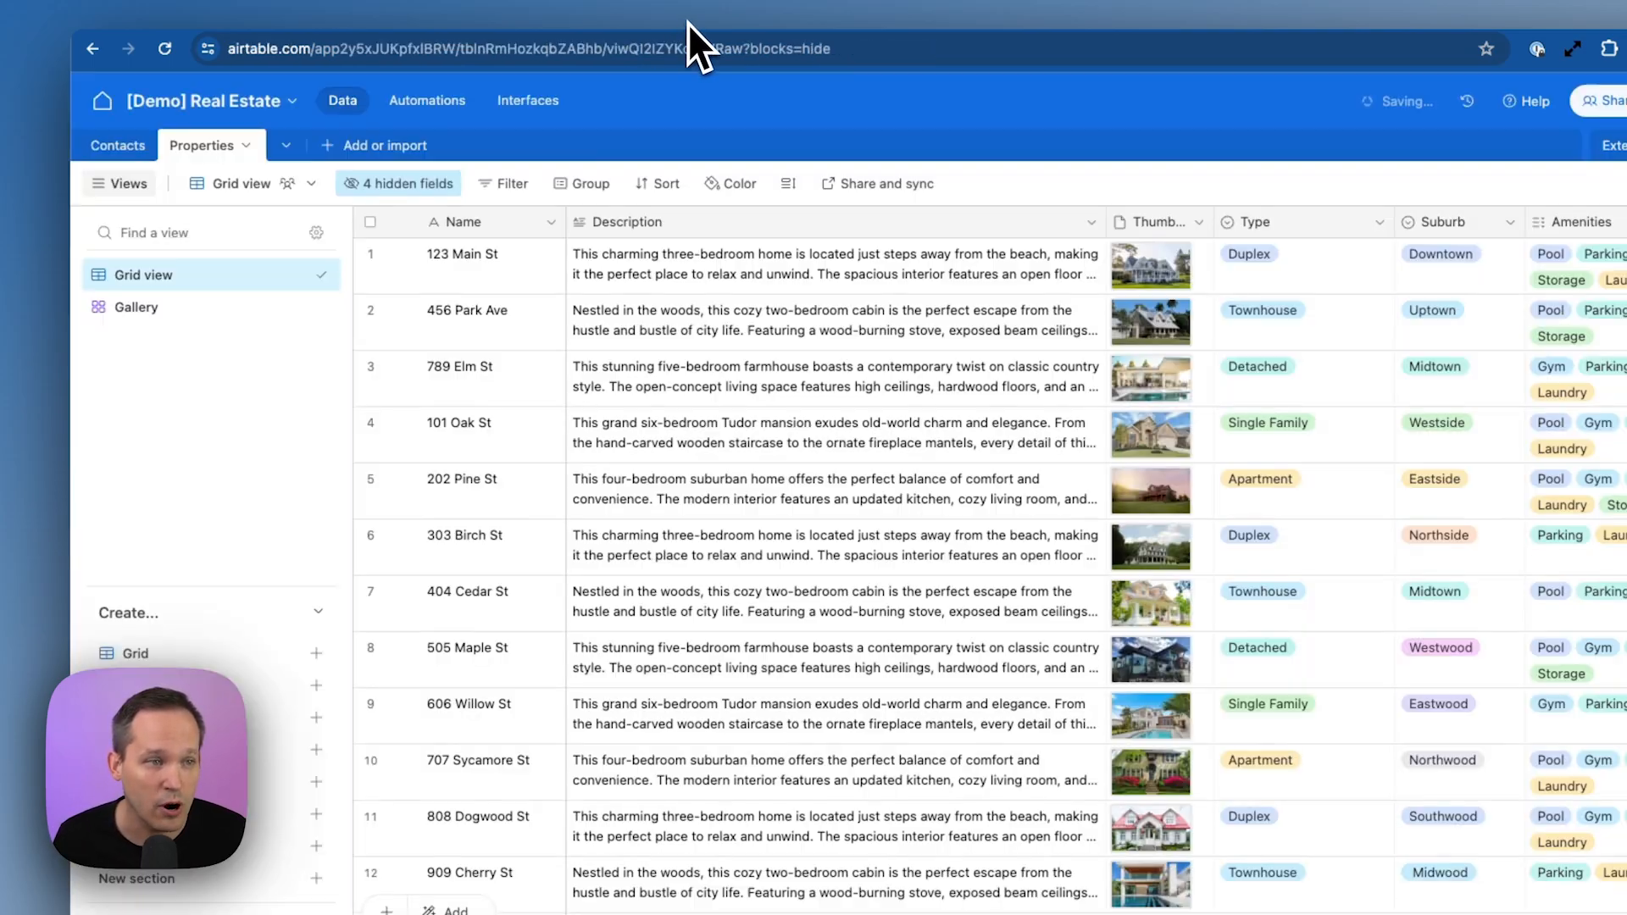
left_click(128, 145)
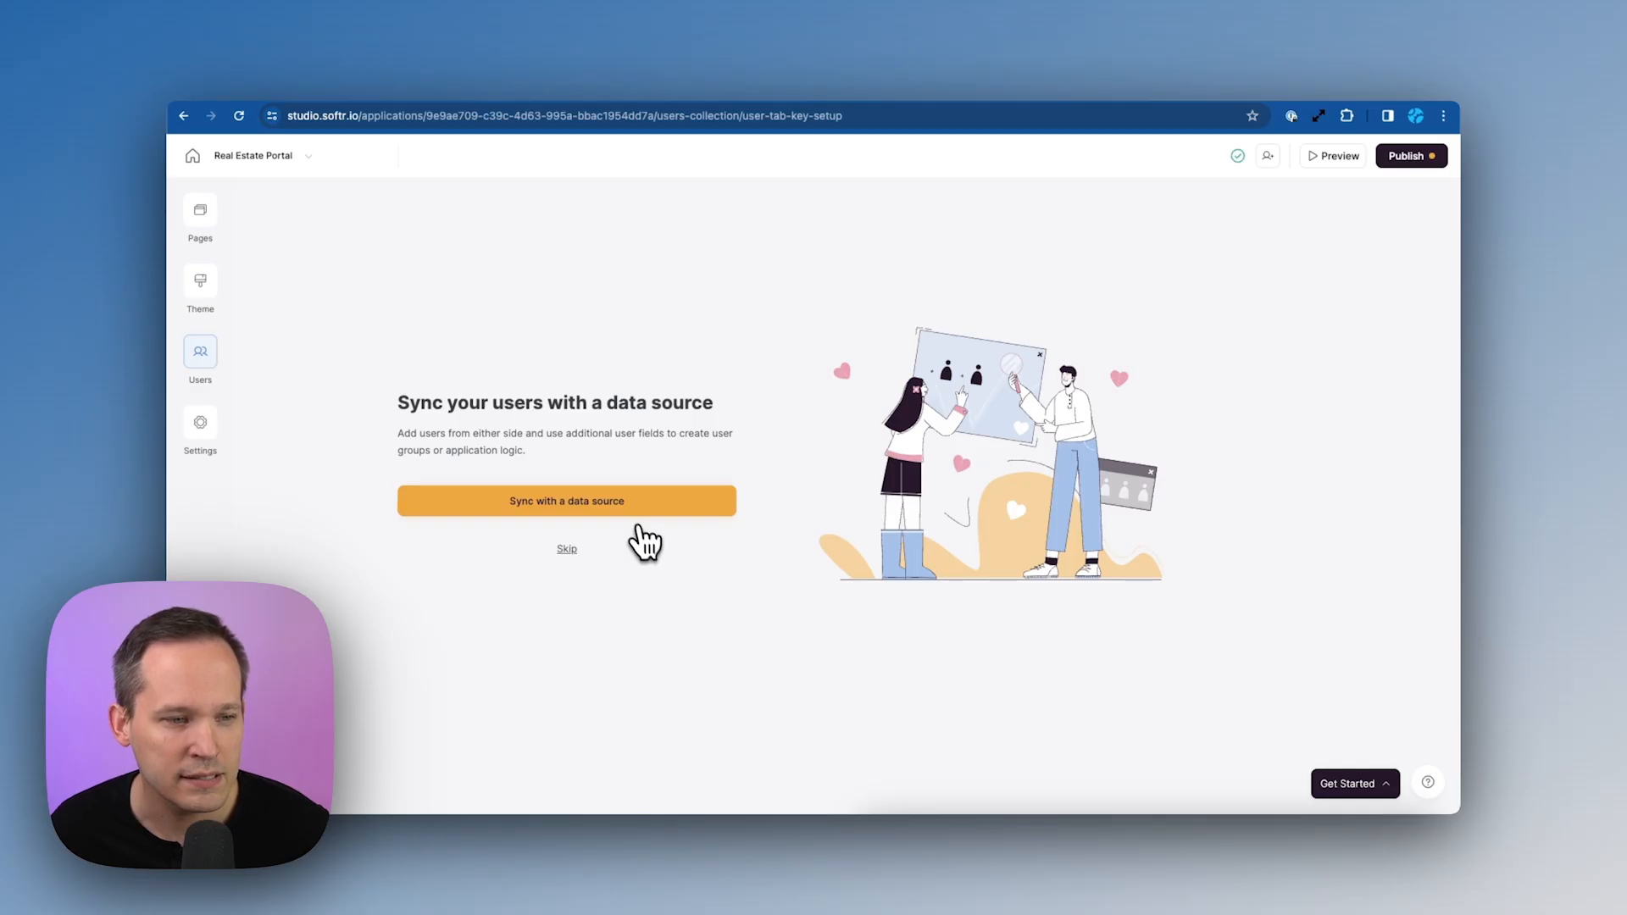
Sync users from Airtable, choosing the [Demo] Real Estate base and its Contacts table
left_click(631, 506)
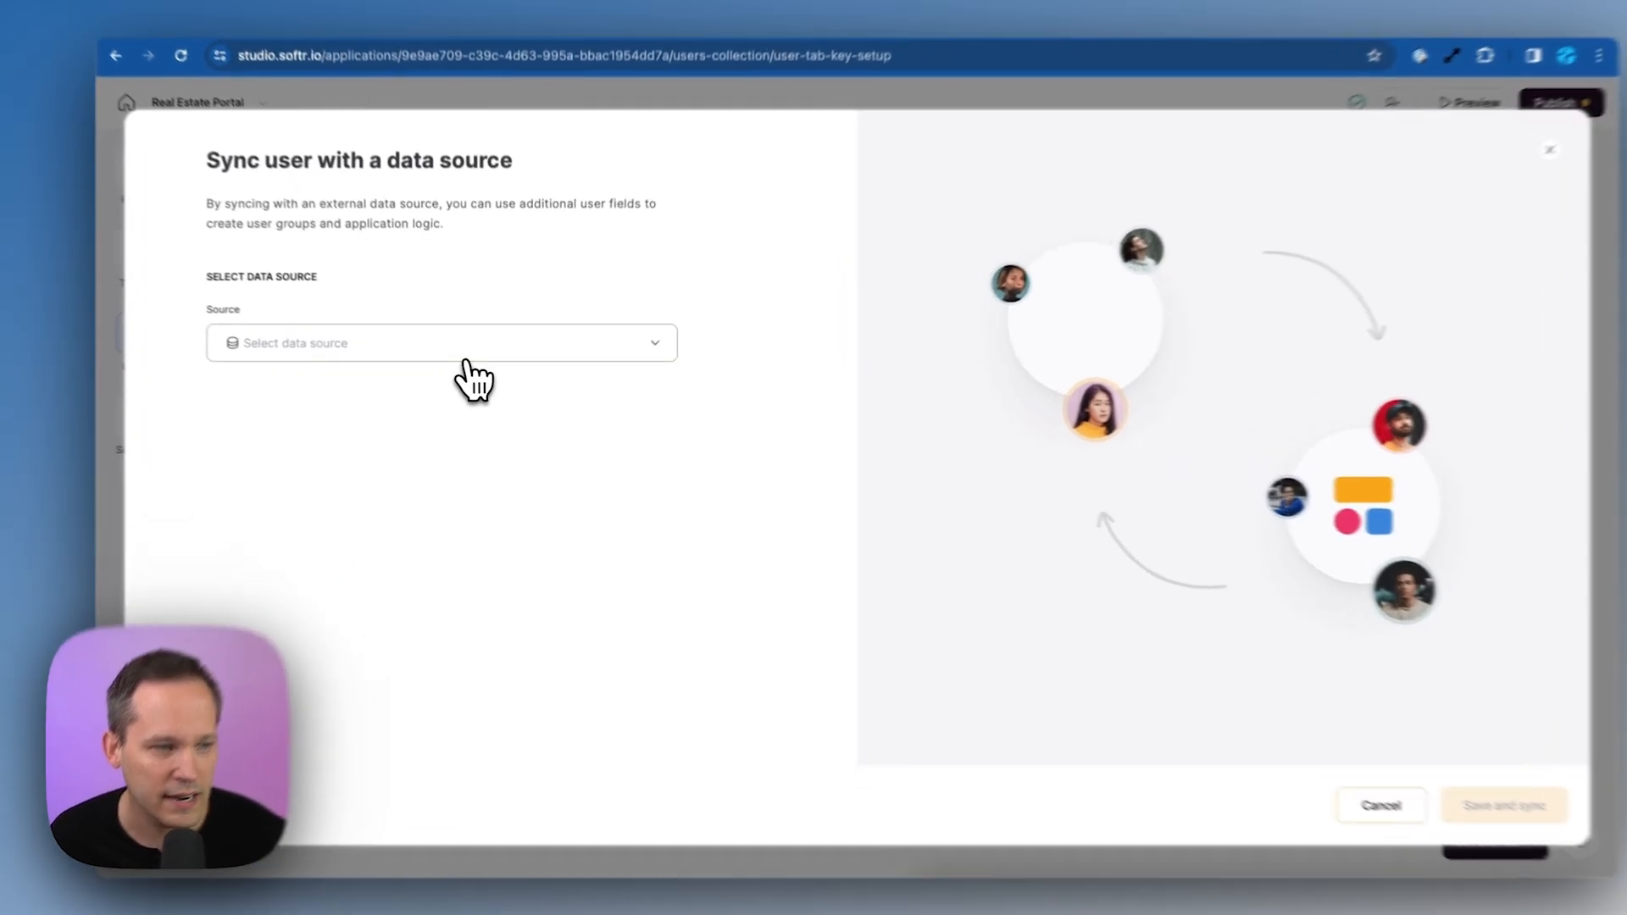
left_click(466, 355)
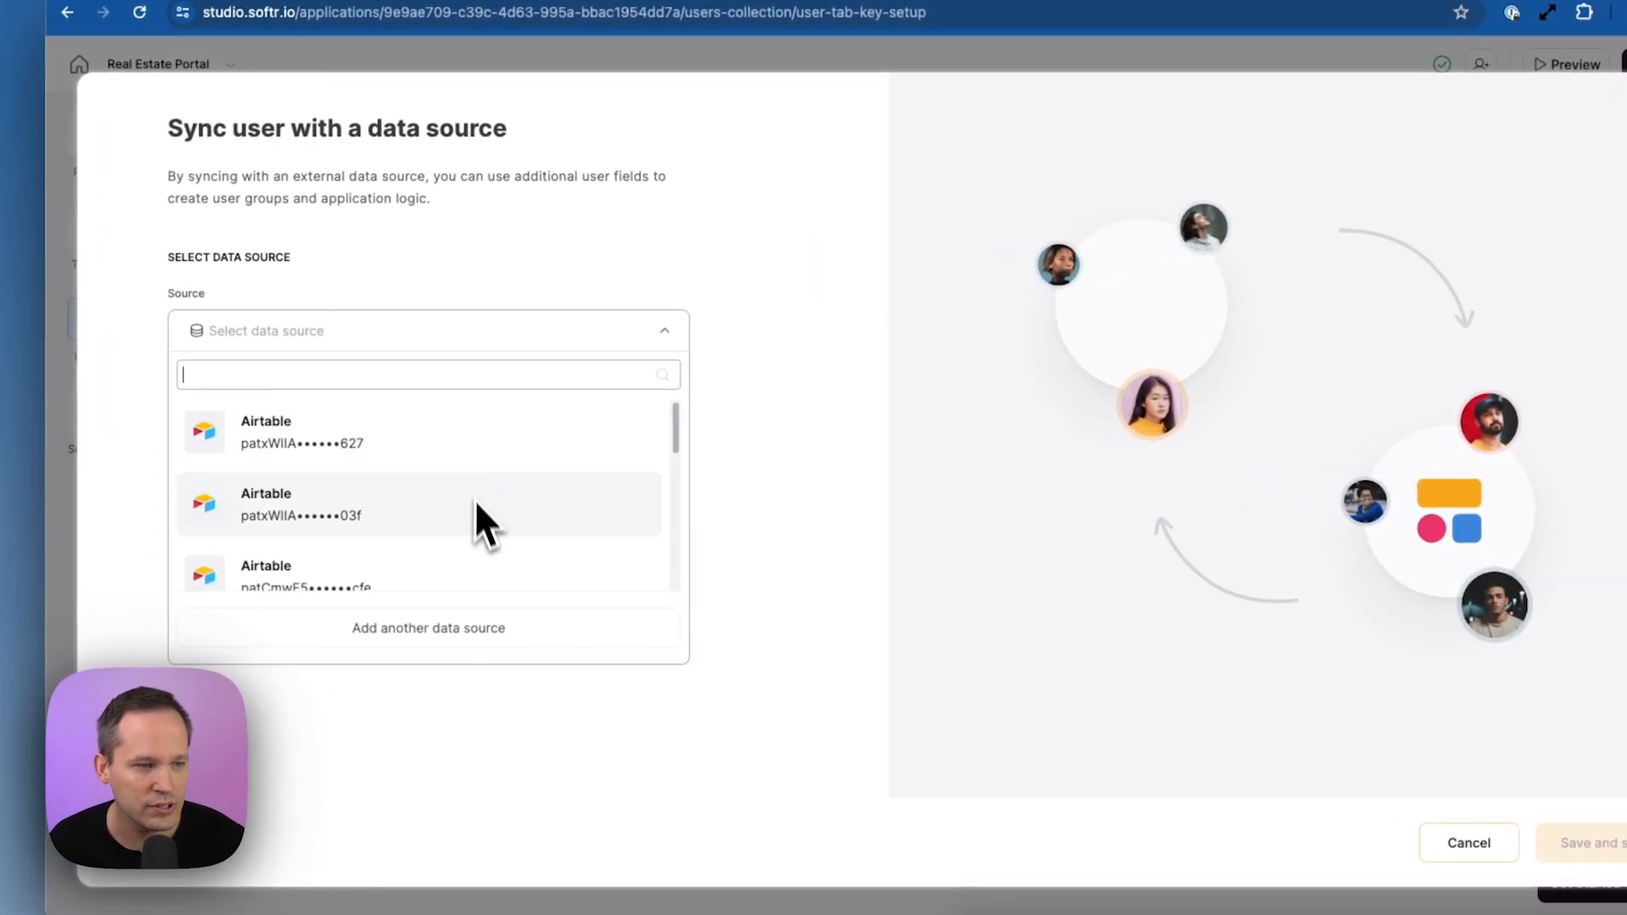
scroll(487, 512, "down", 3)
scroll(480, 542, "down", 2)
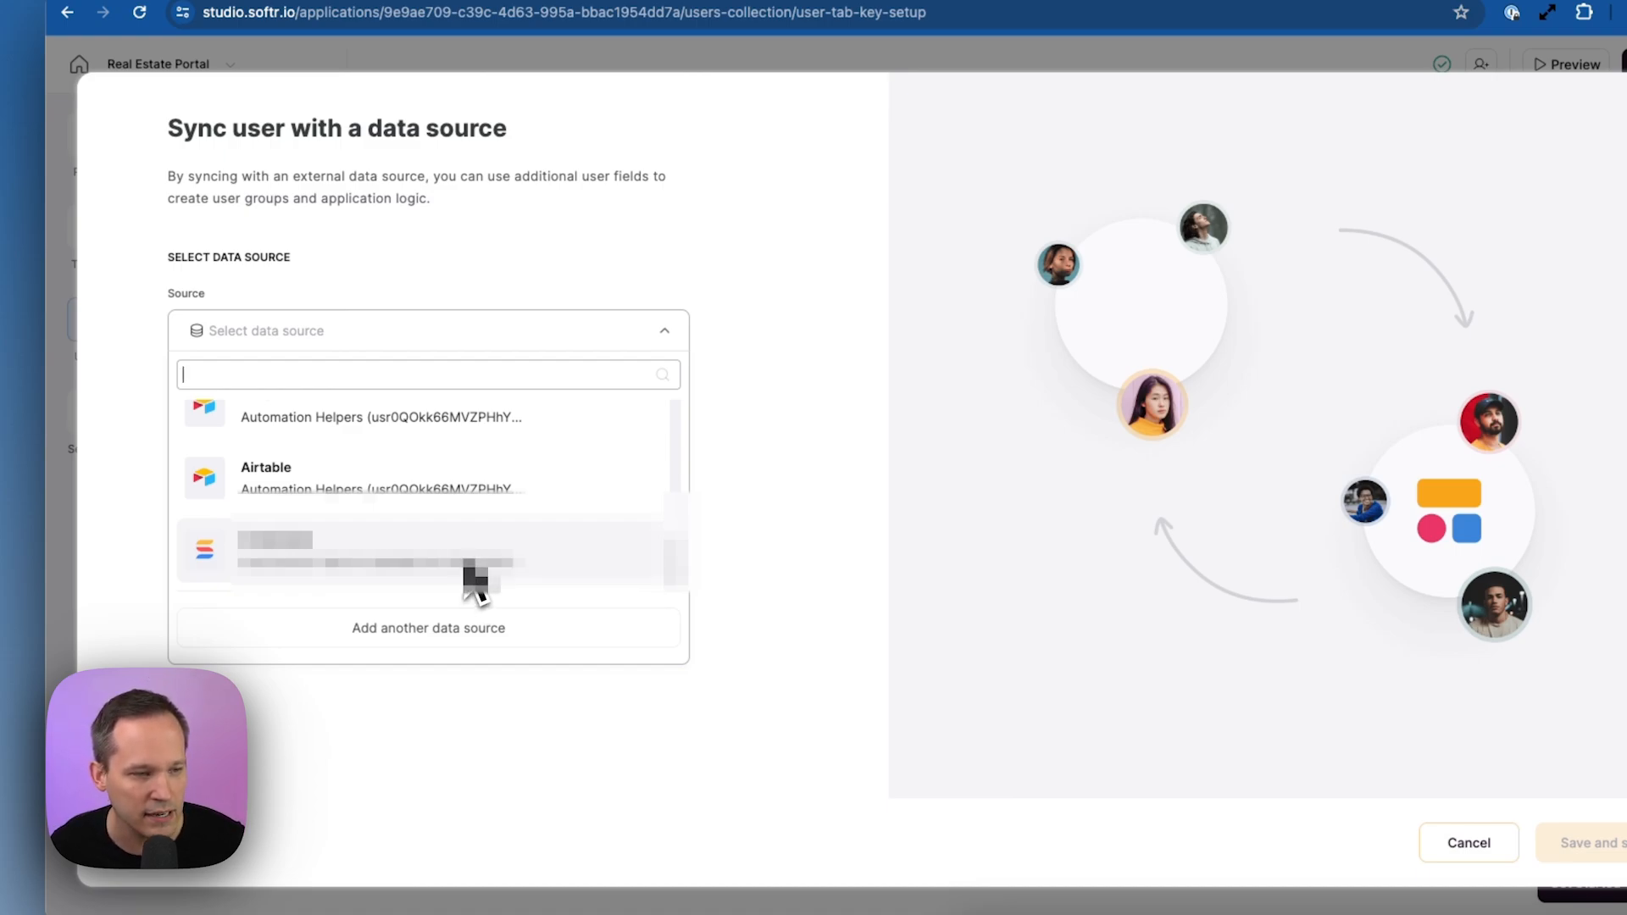
left_click(457, 483)
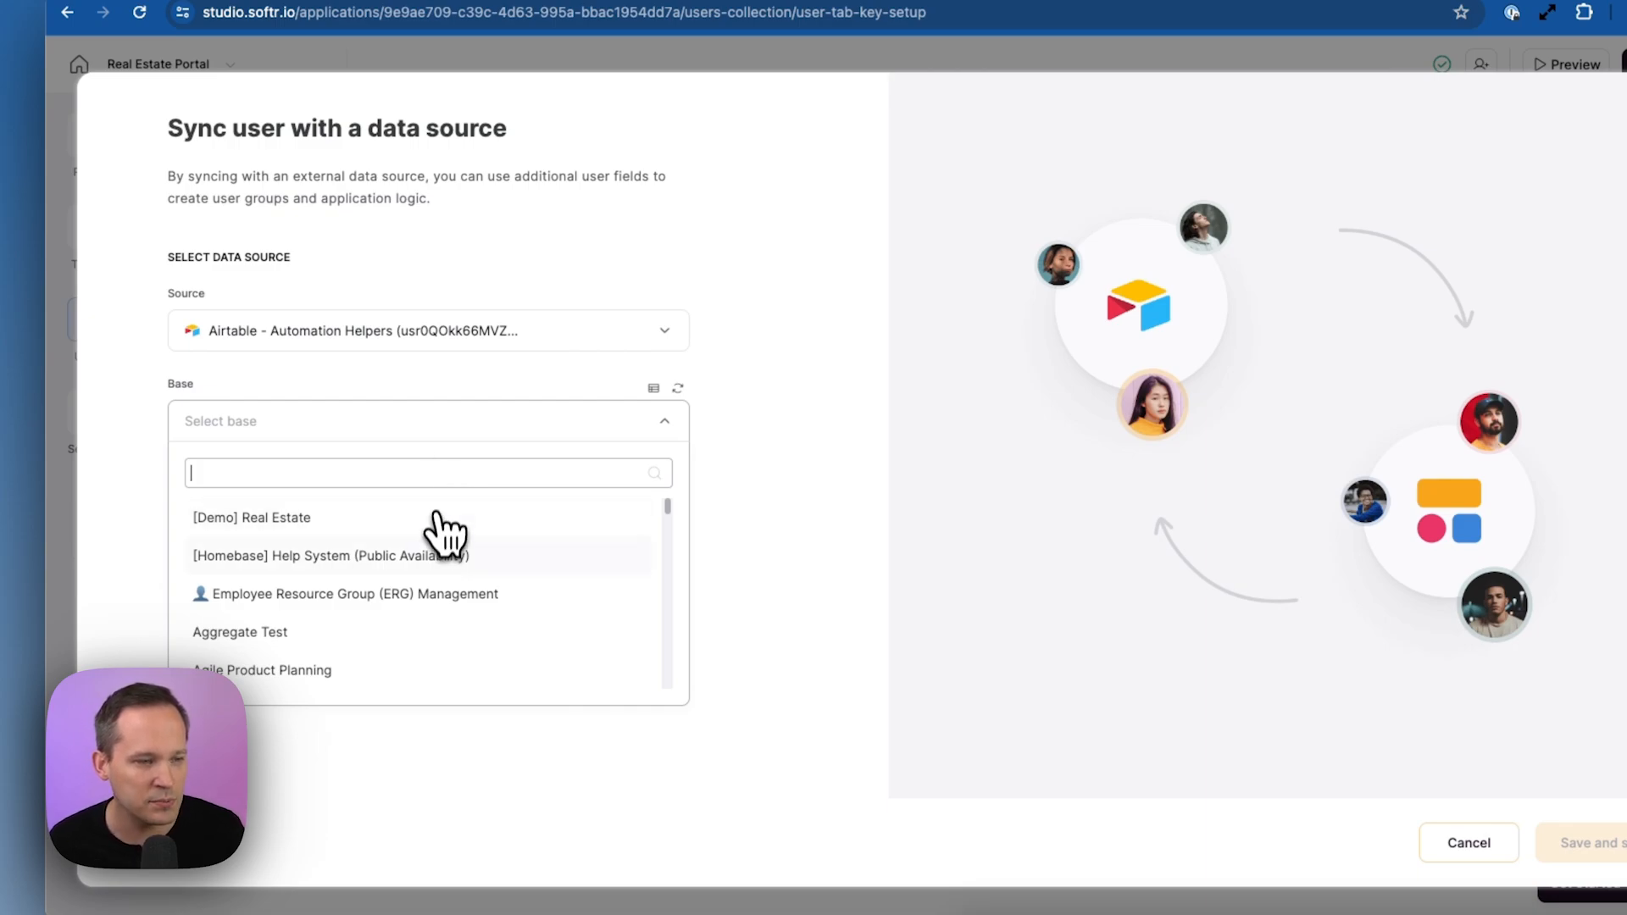
scroll(400, 597, "down", 2)
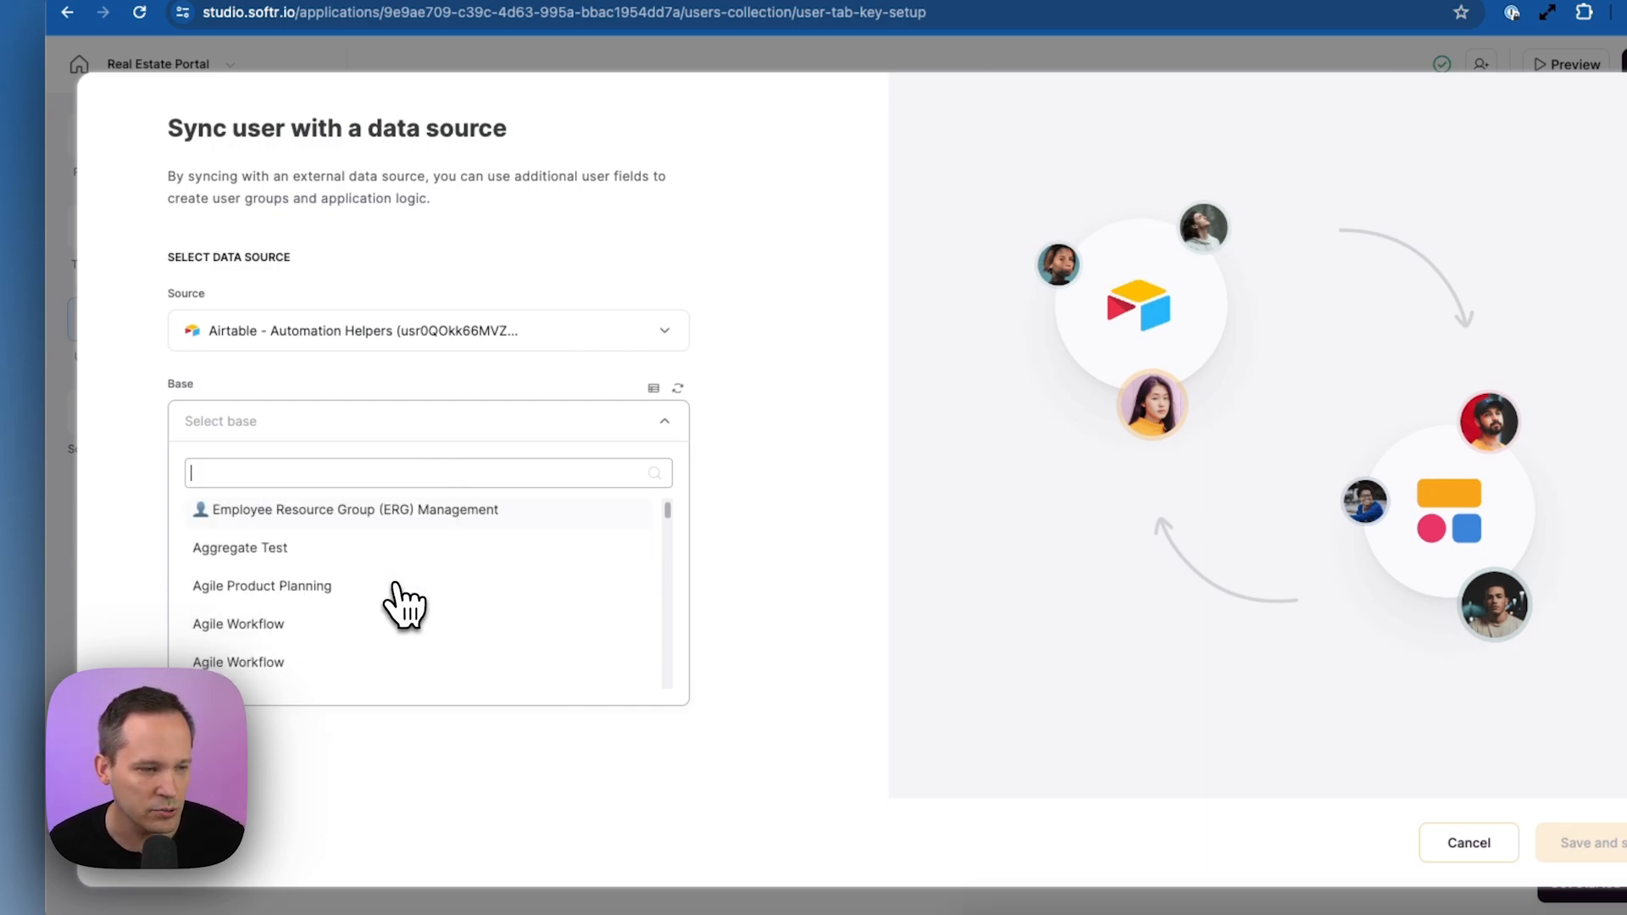
scroll(403, 601, "up", 2)
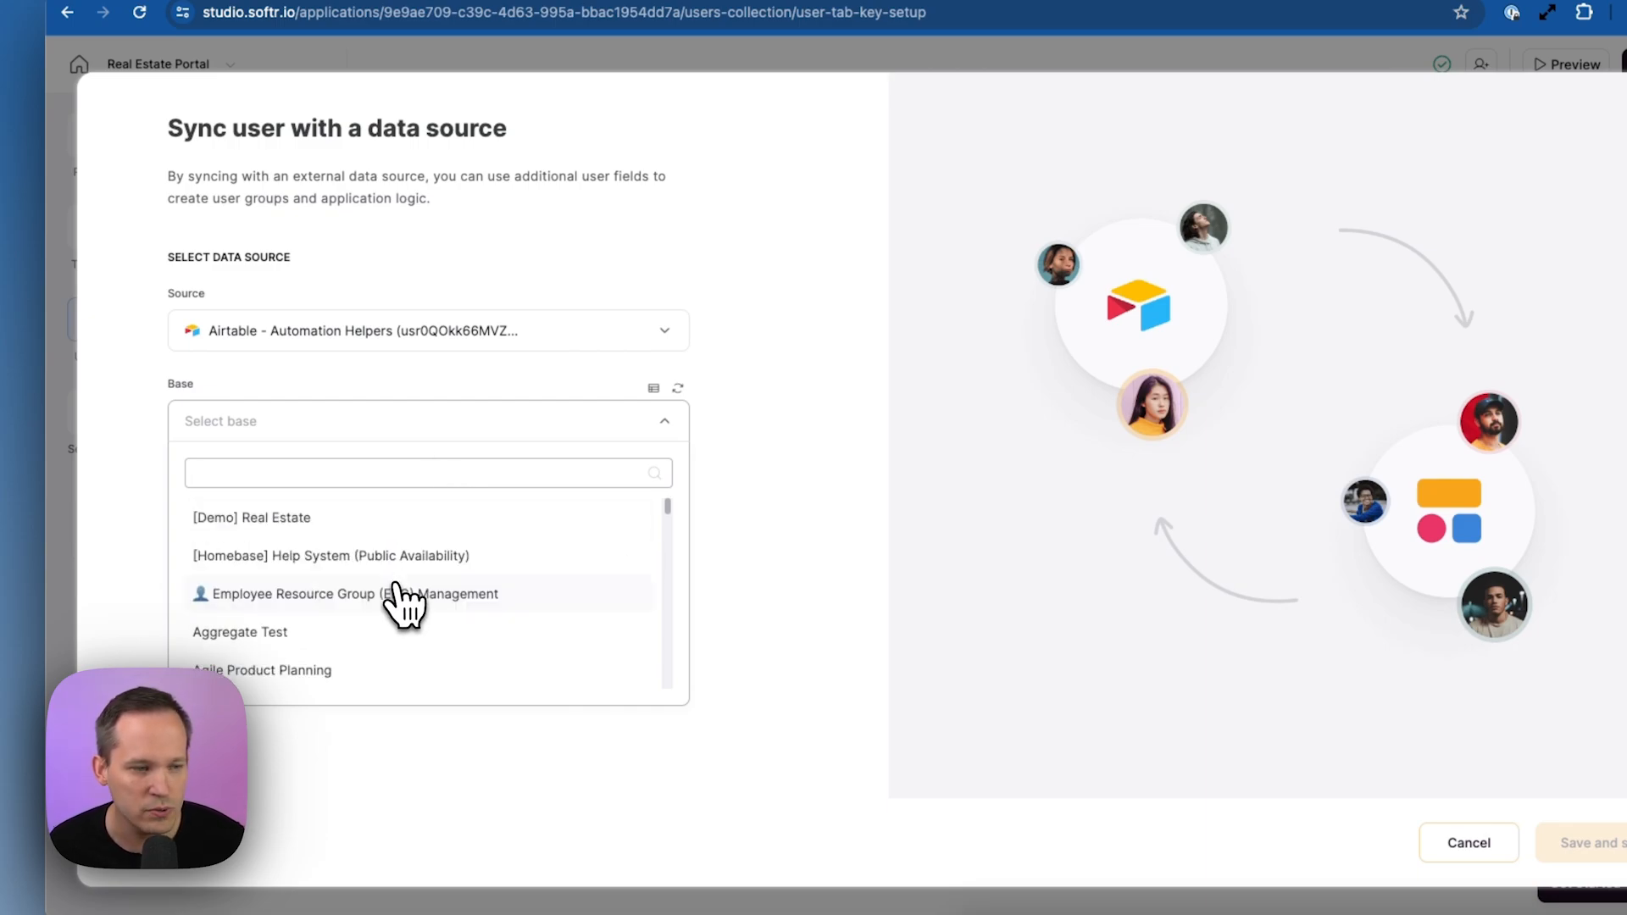
left_click(231, 532)
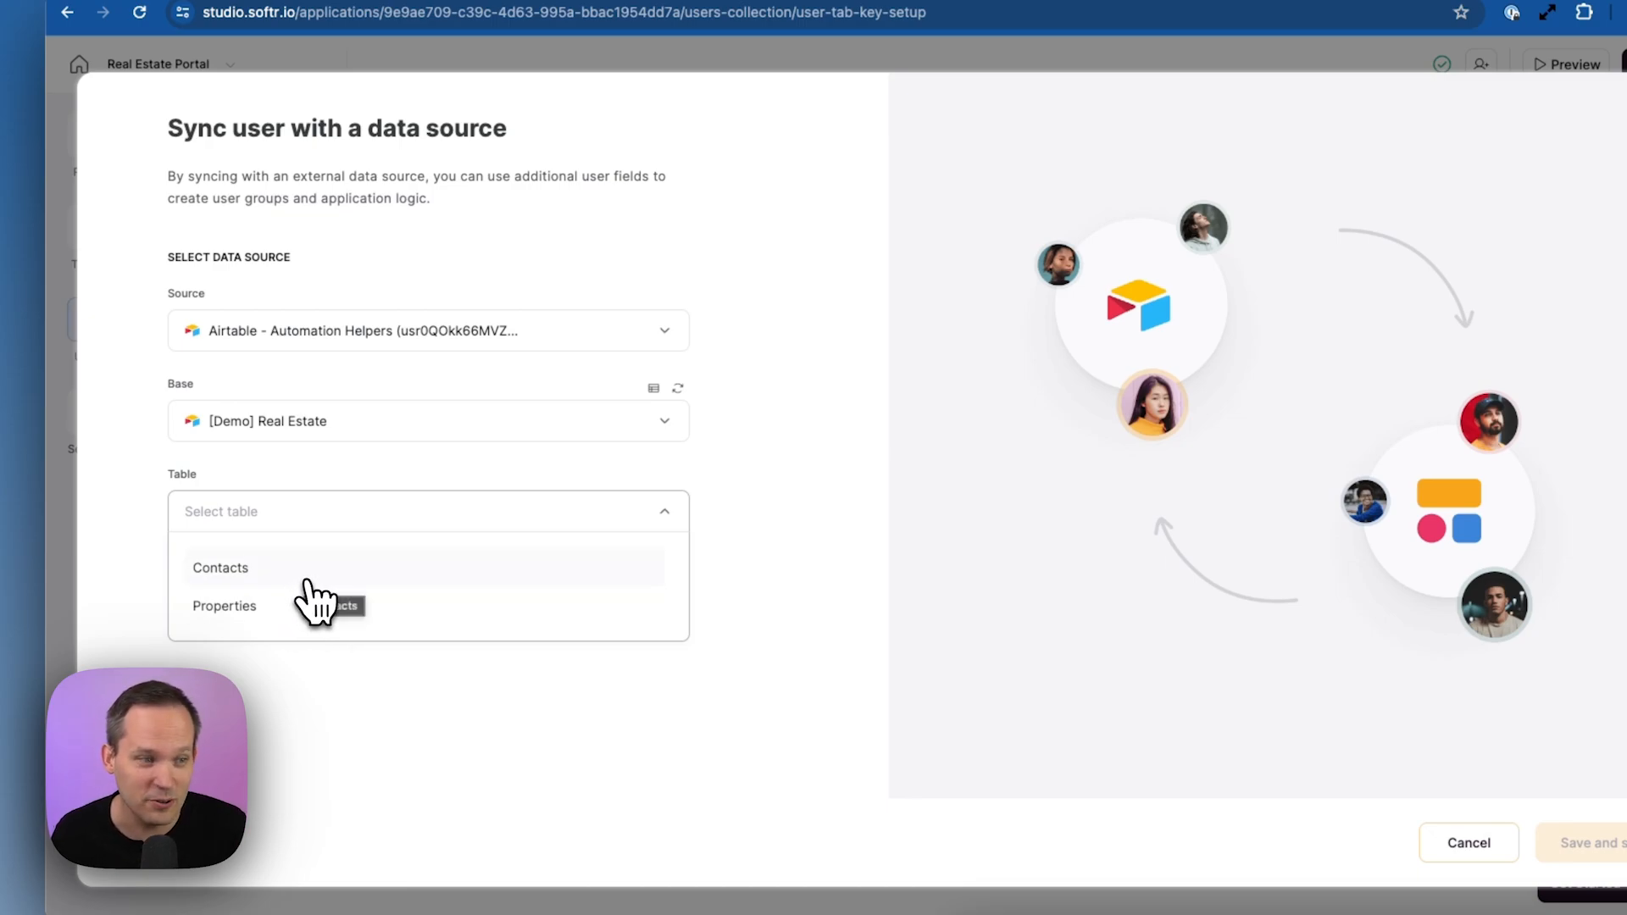
left_click(307, 583)
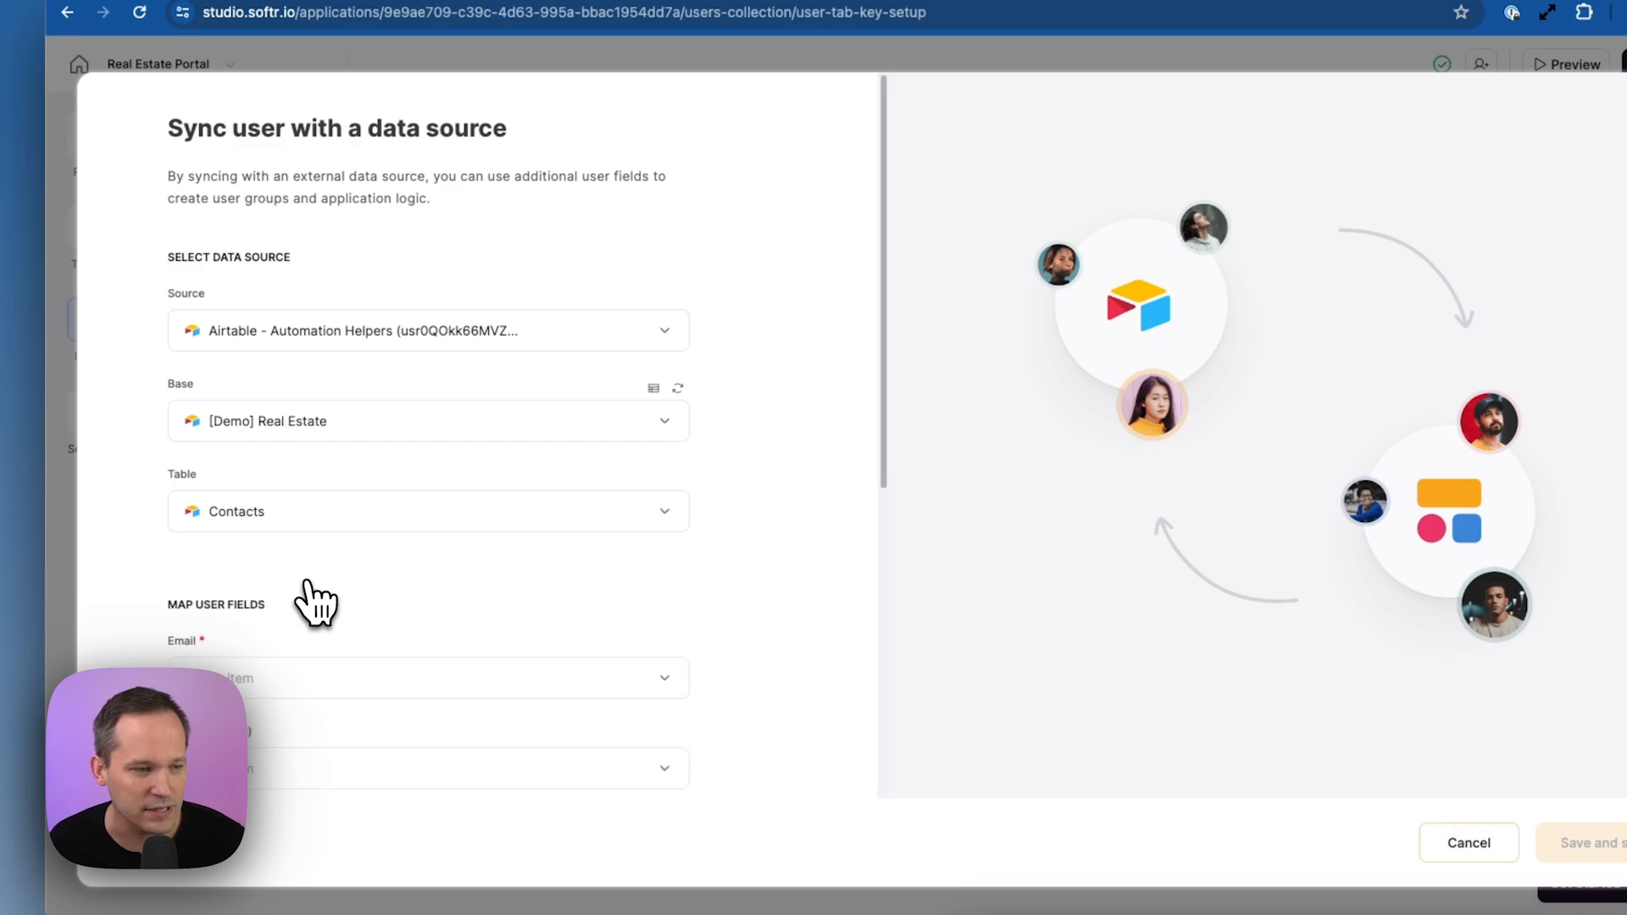
scroll(308, 583, "down", 4)
scroll(315, 604, "down", 1)
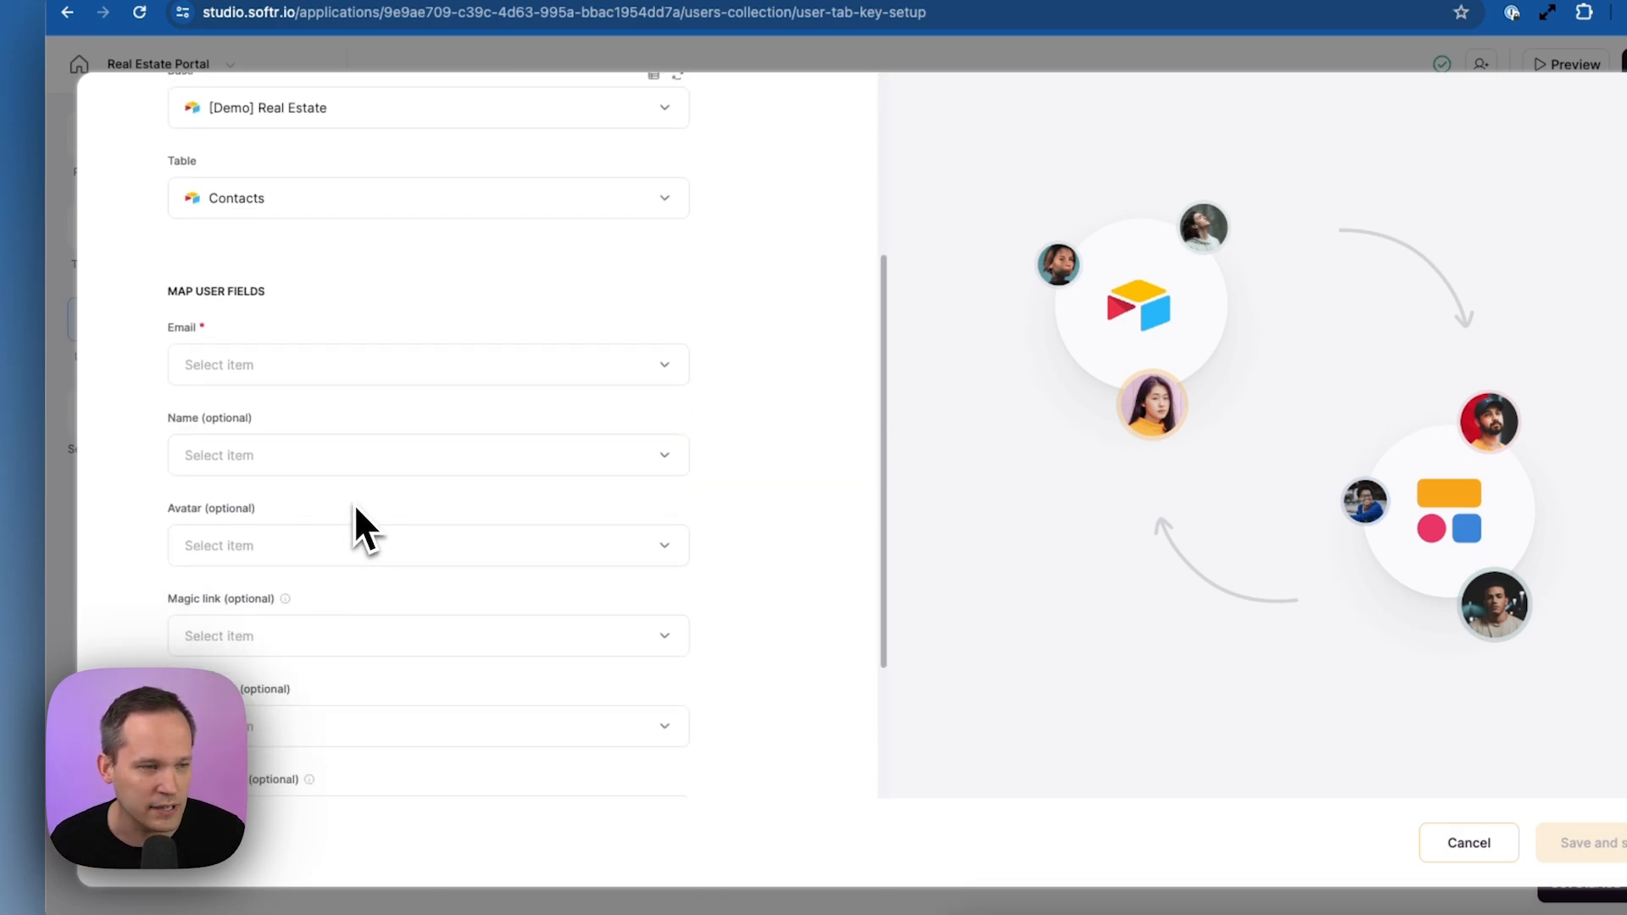
Map user fields to Email, Name, Portrait (avatar) and Magic Link
left_click(378, 370)
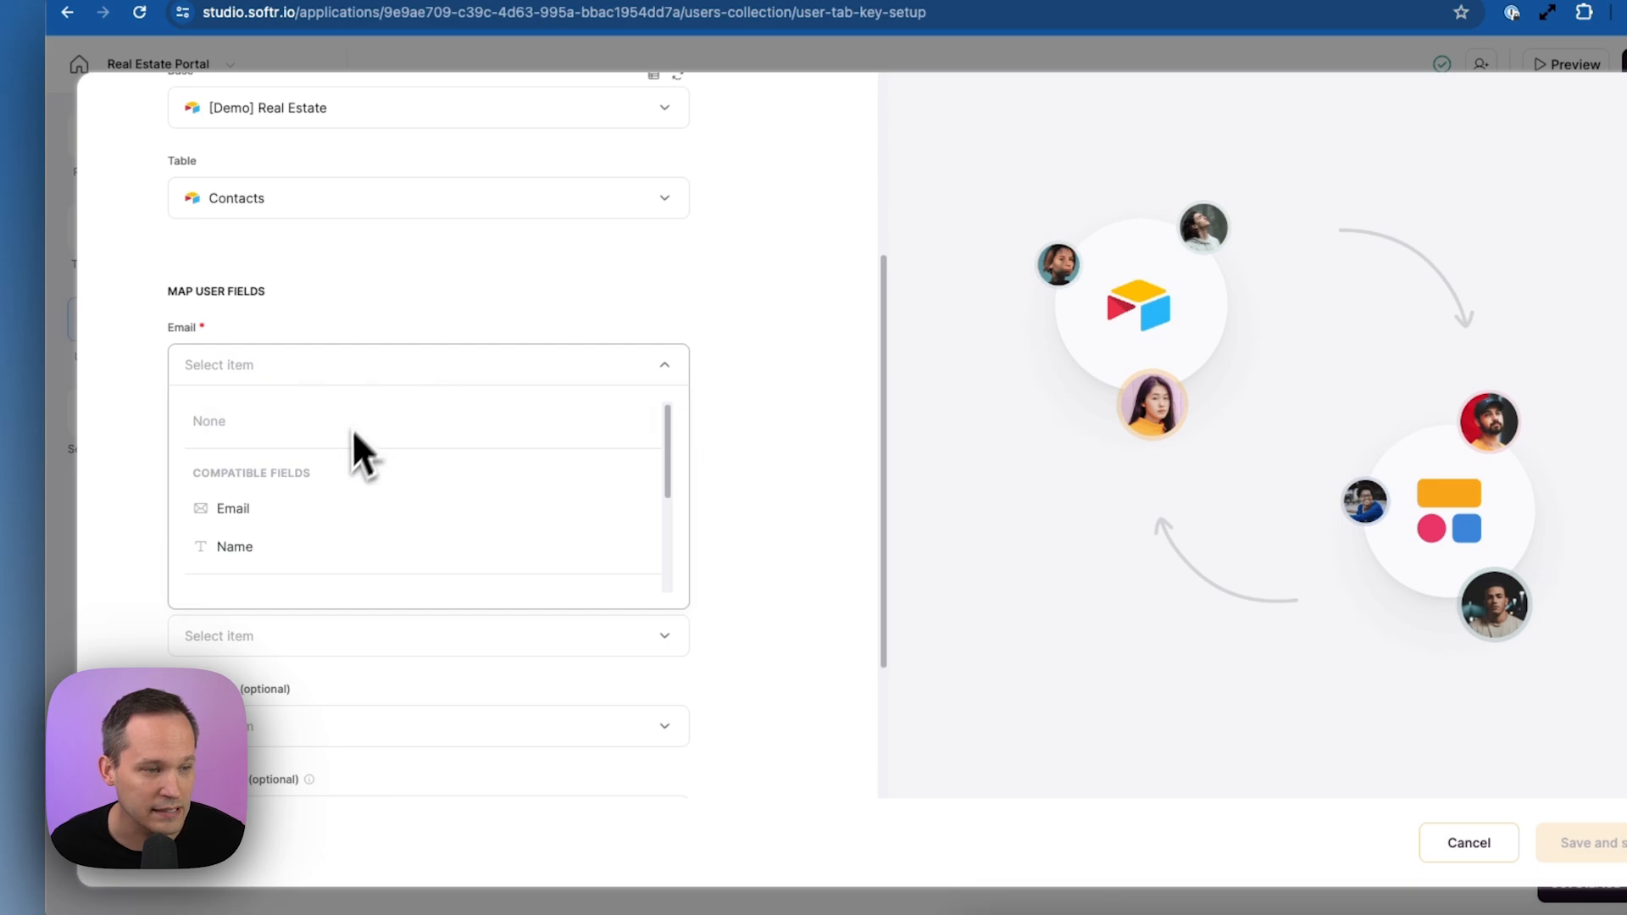
left_click(327, 515)
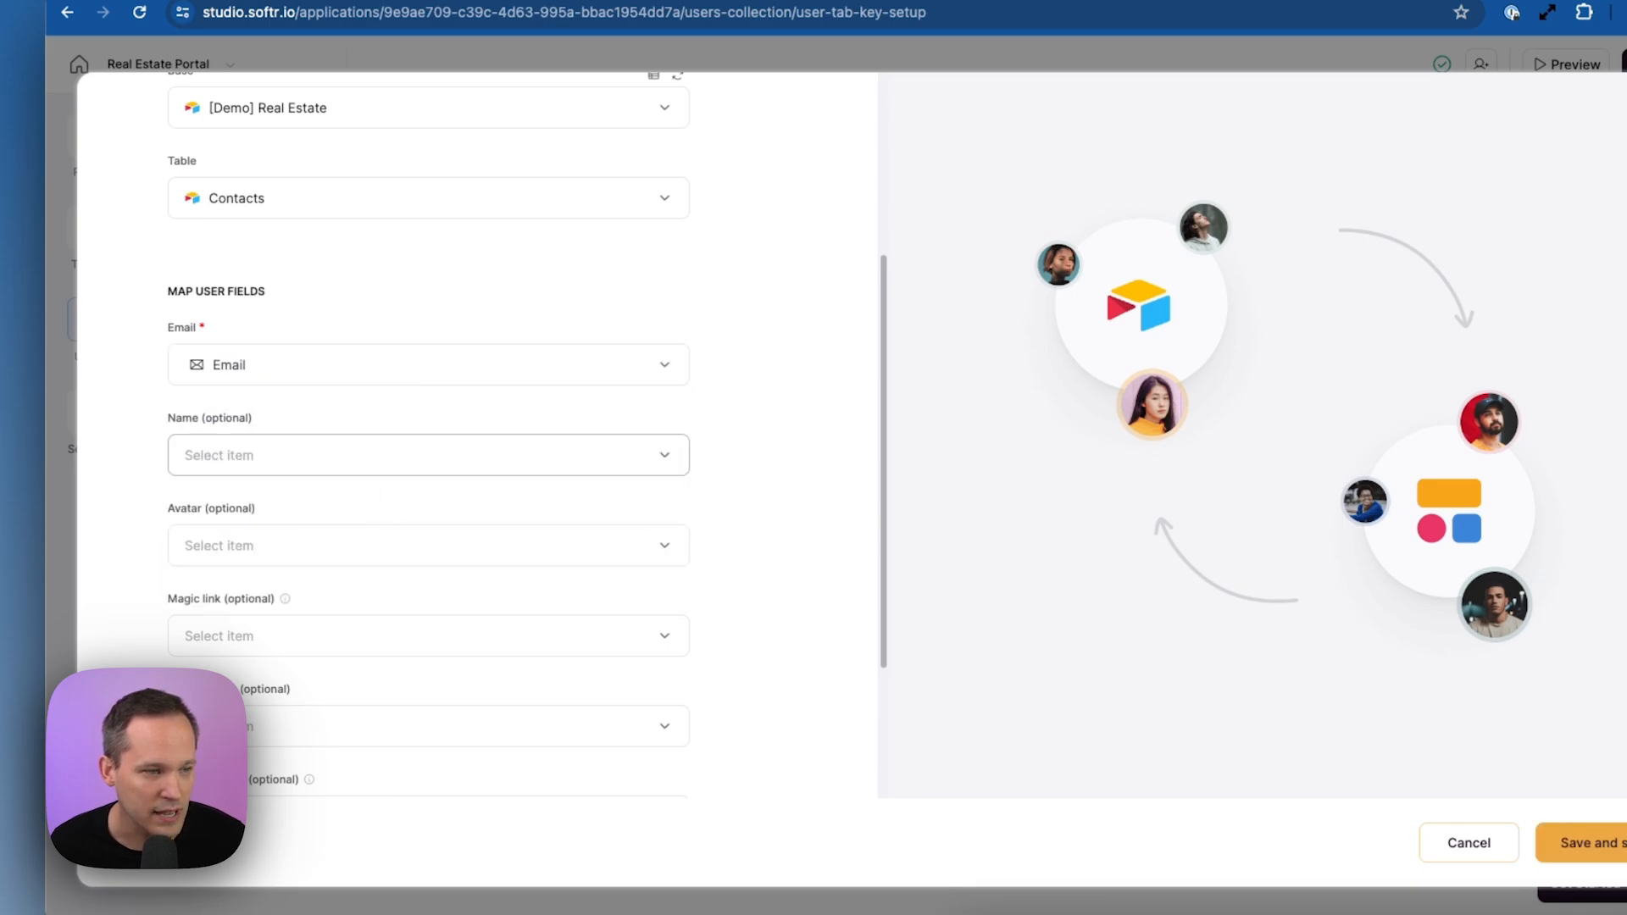
left_click(298, 479)
left_click(272, 605)
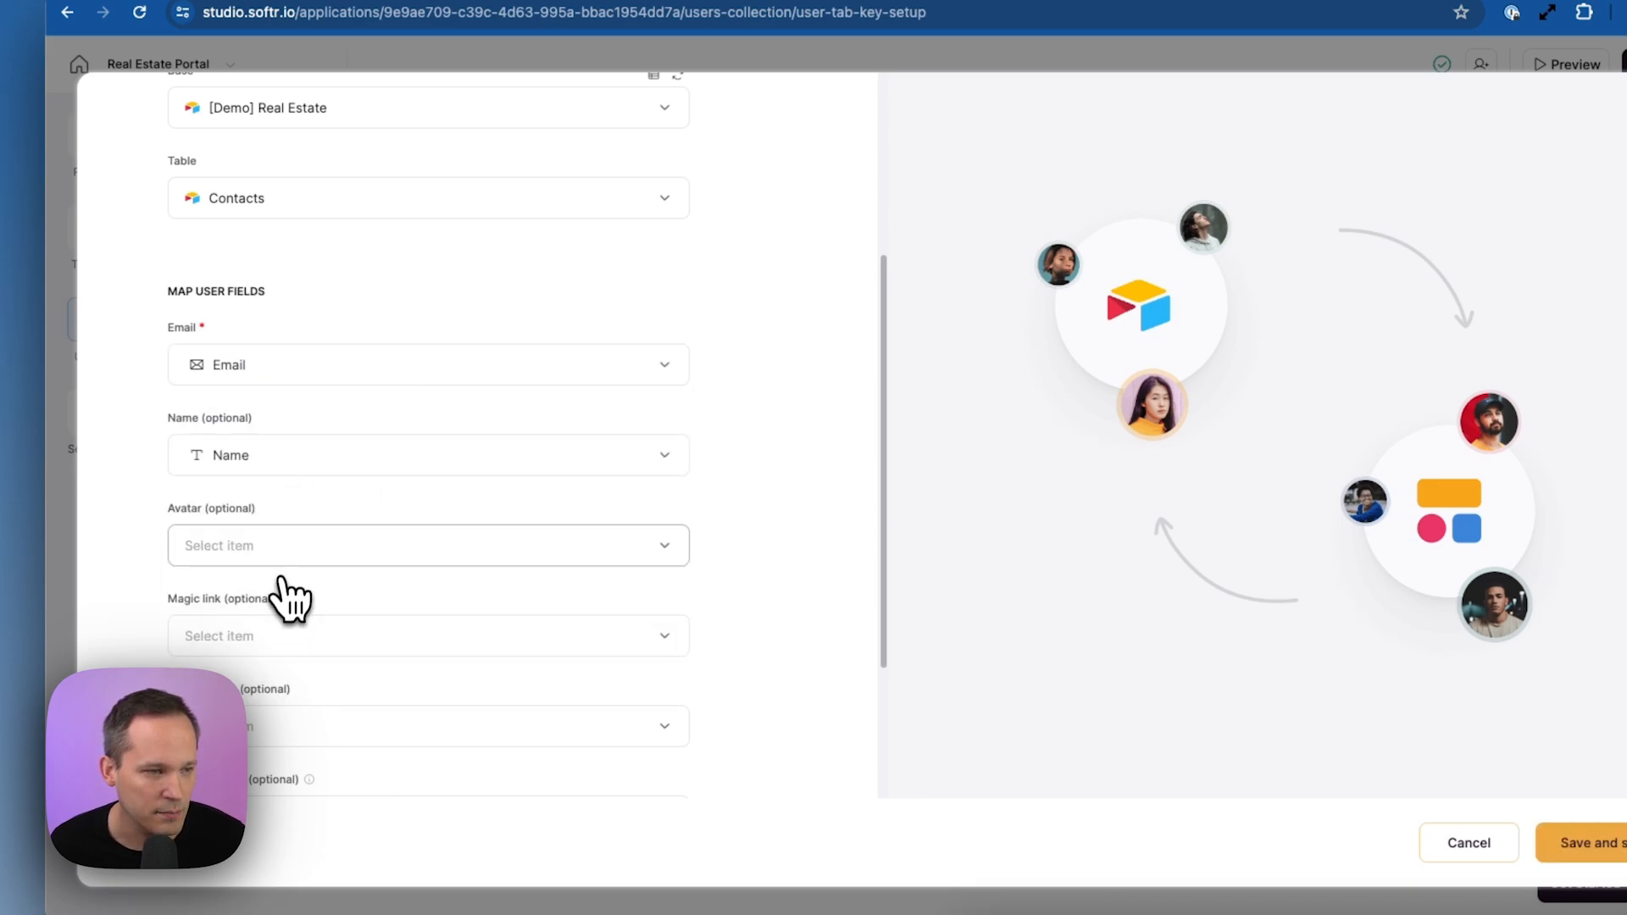
left_click(293, 566)
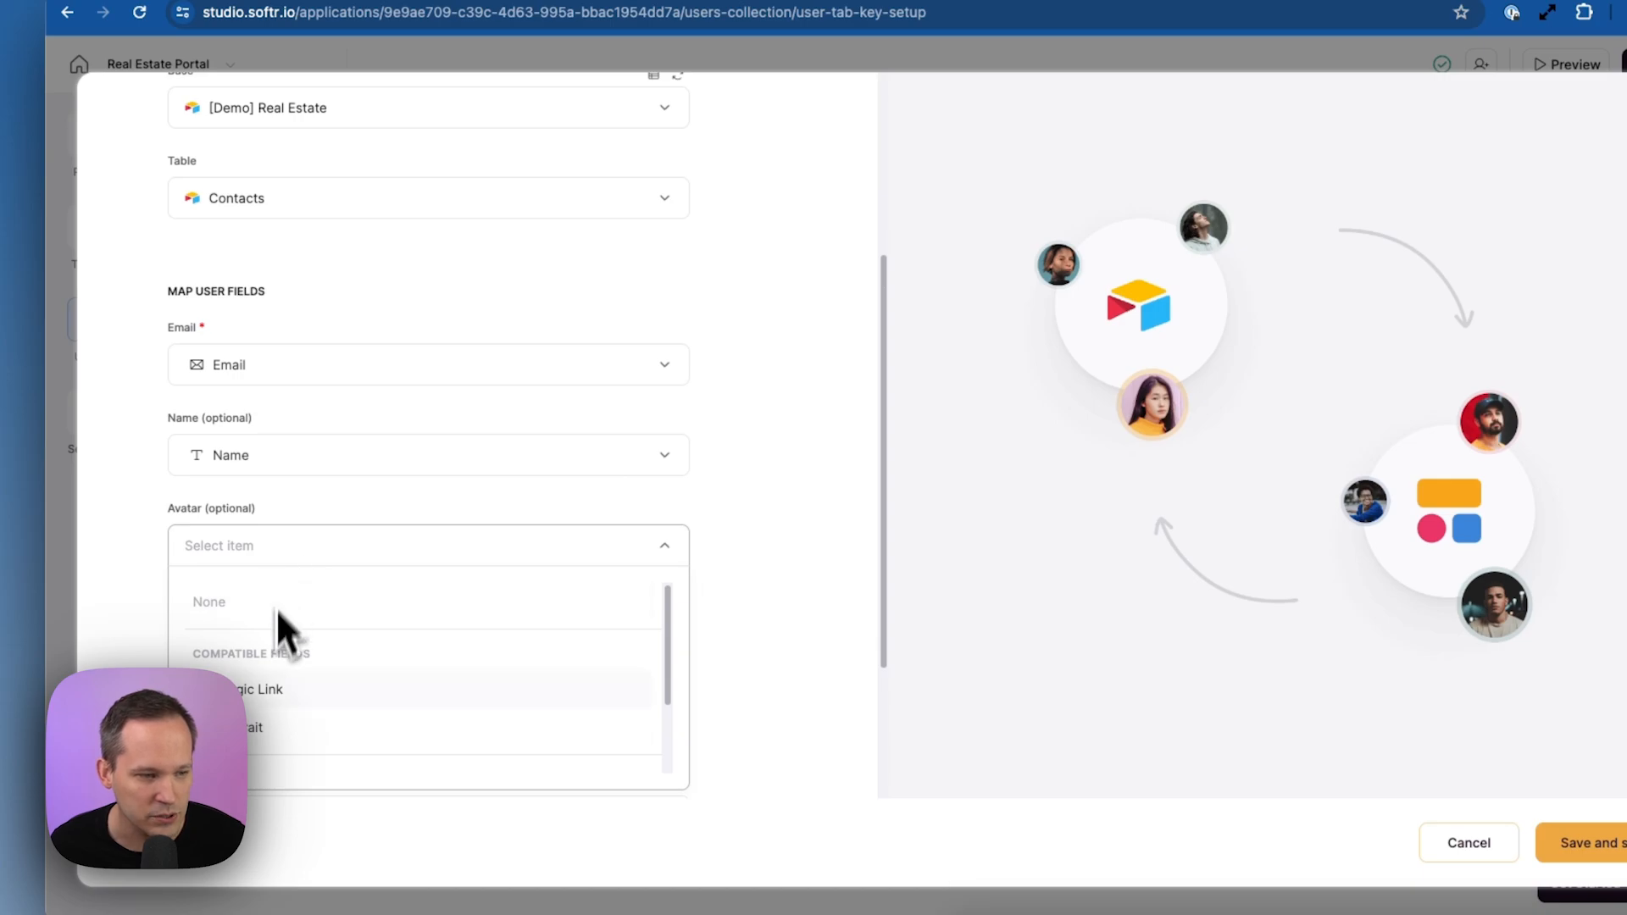
left_click(285, 750)
scroll(505, 687, "down", 2)
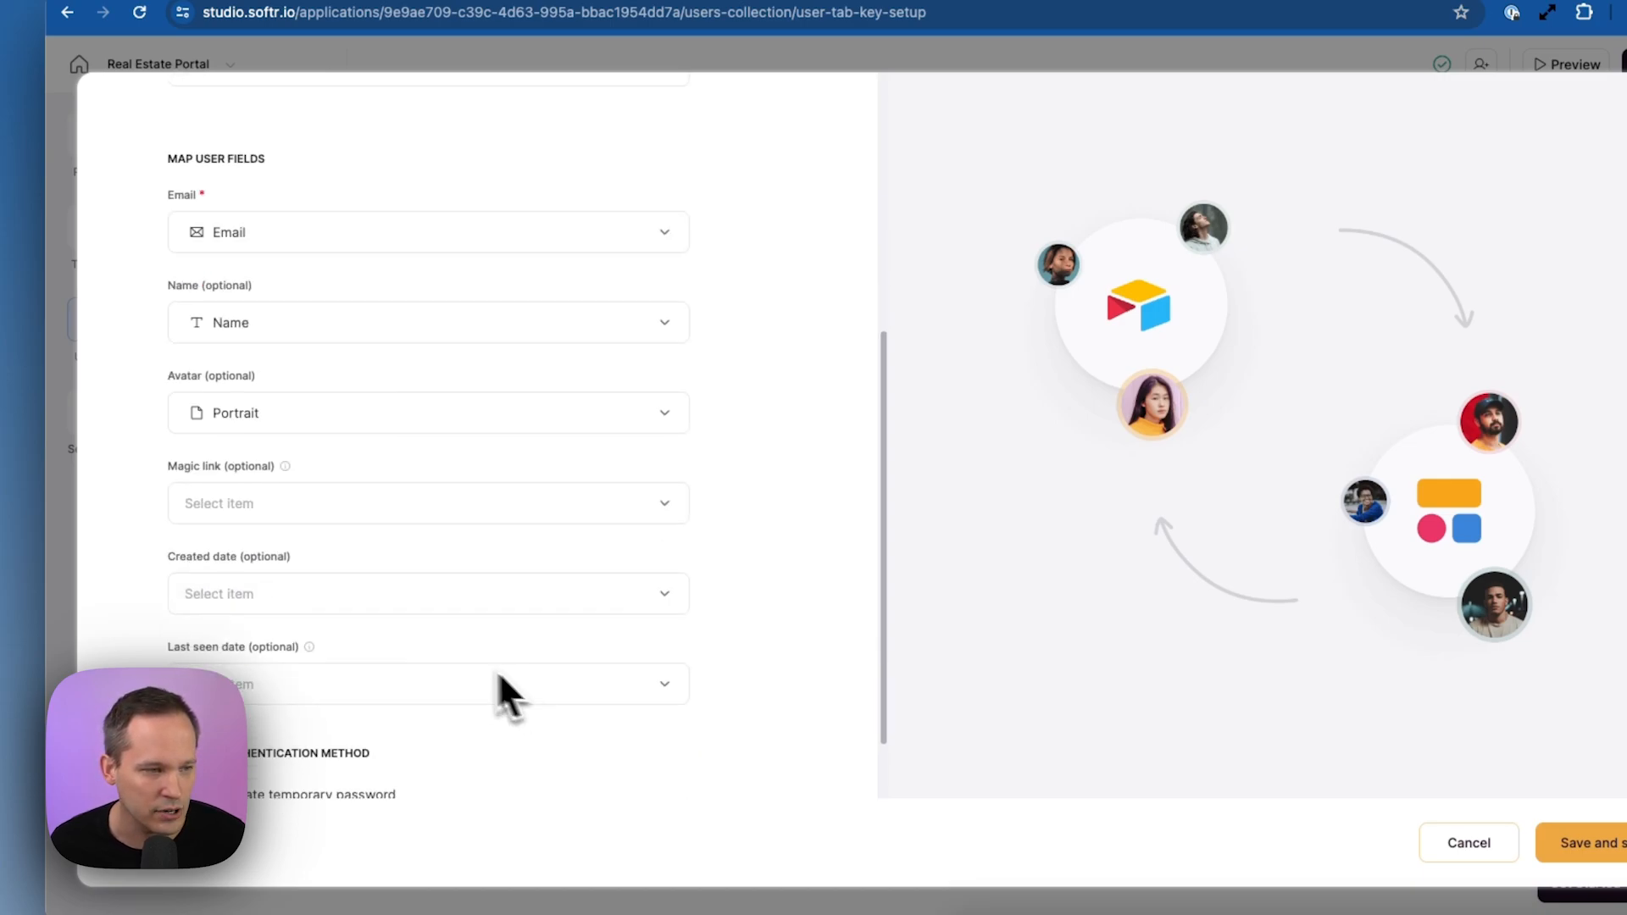
left_click(326, 515)
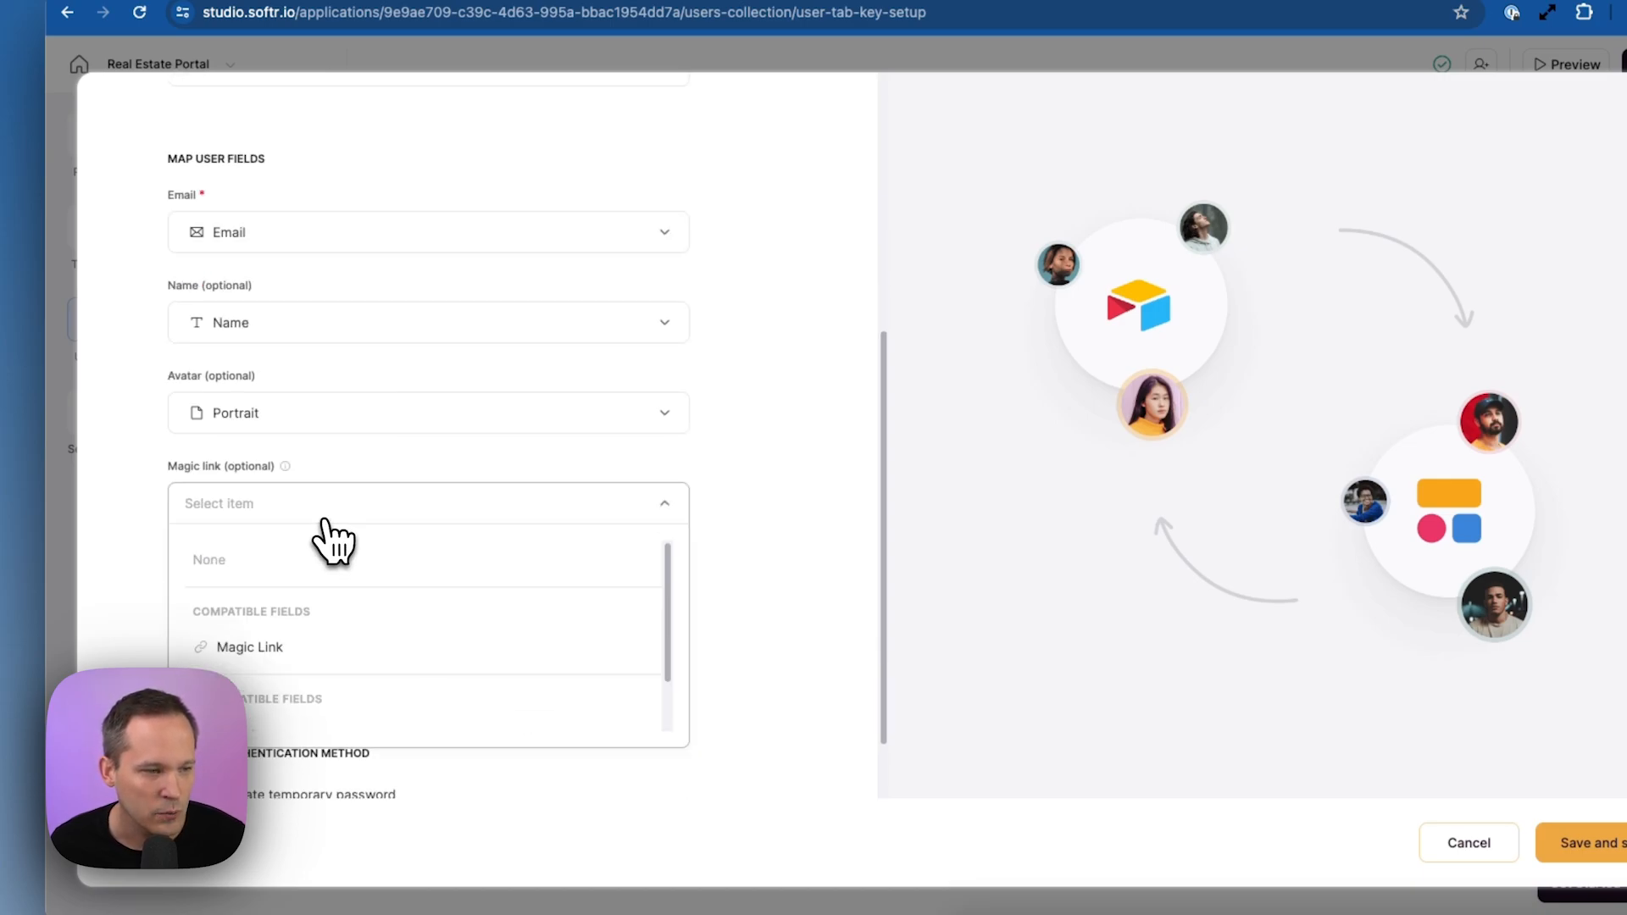
left_click(320, 657)
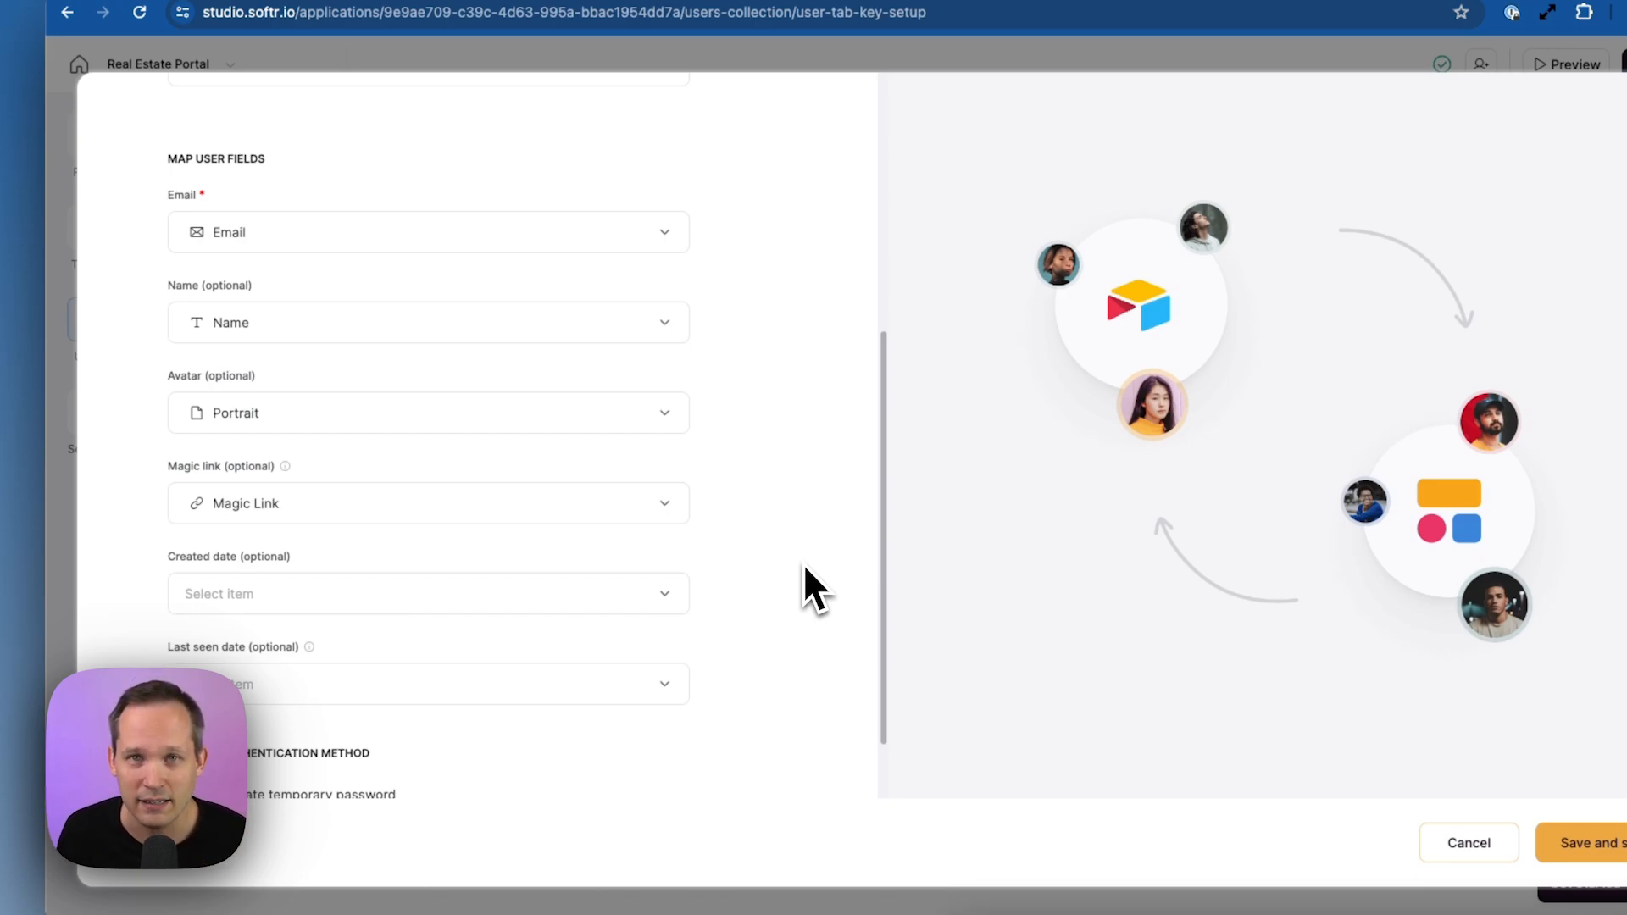
scroll(803, 562, "down", 2)
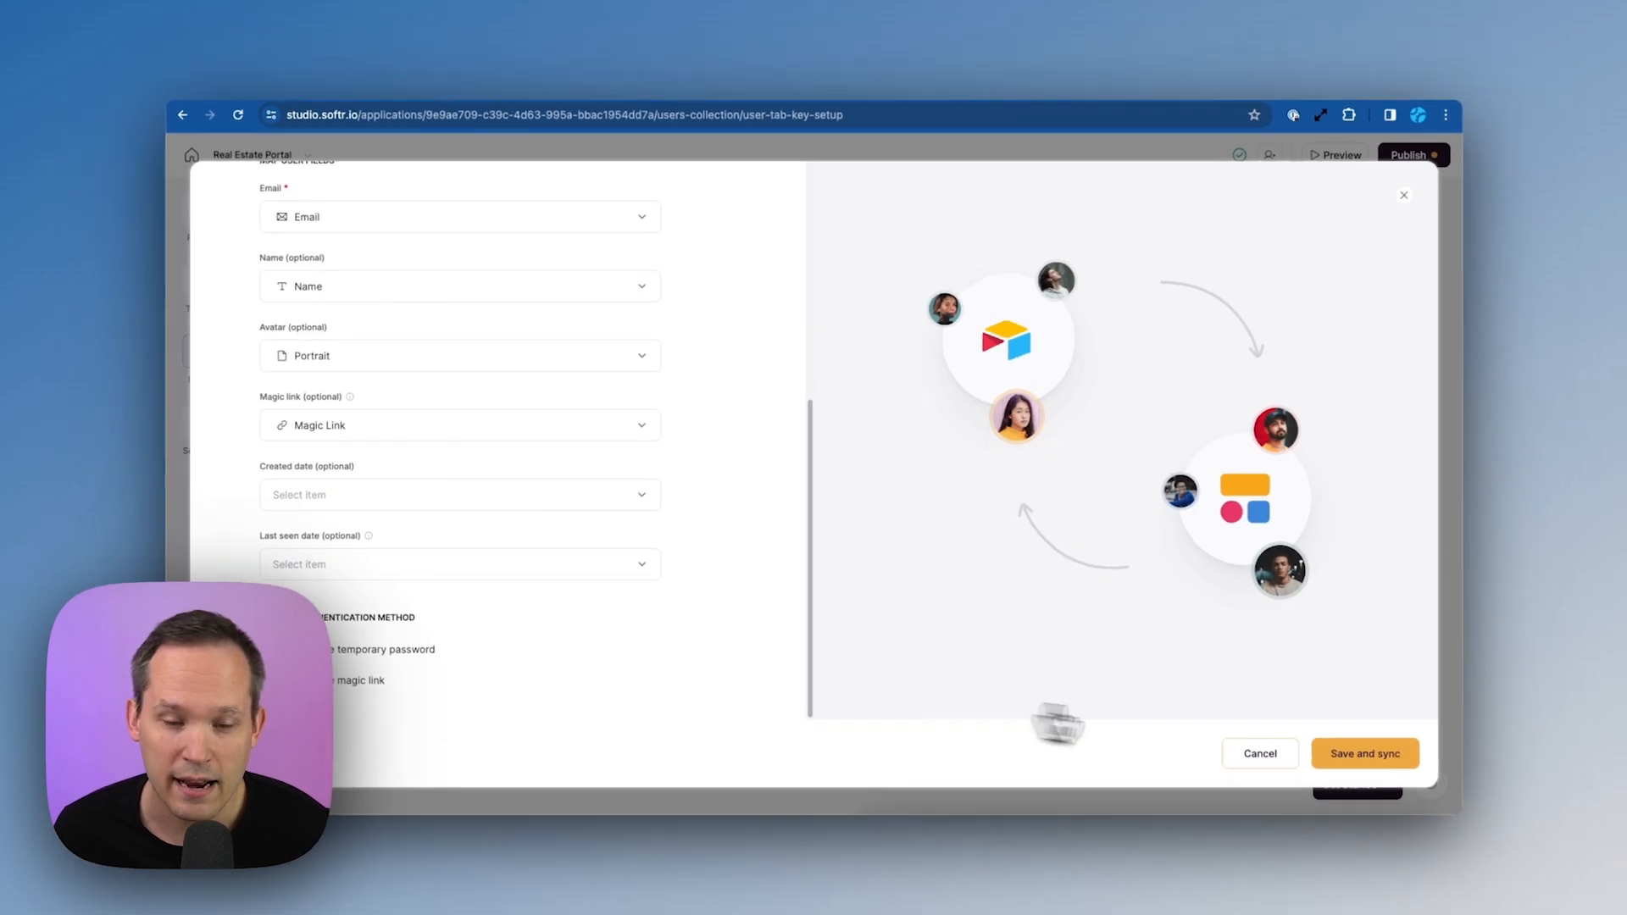
Save and sync the mapping, then refresh the Users table to show the 11 synced contacts
left_click(1387, 754)
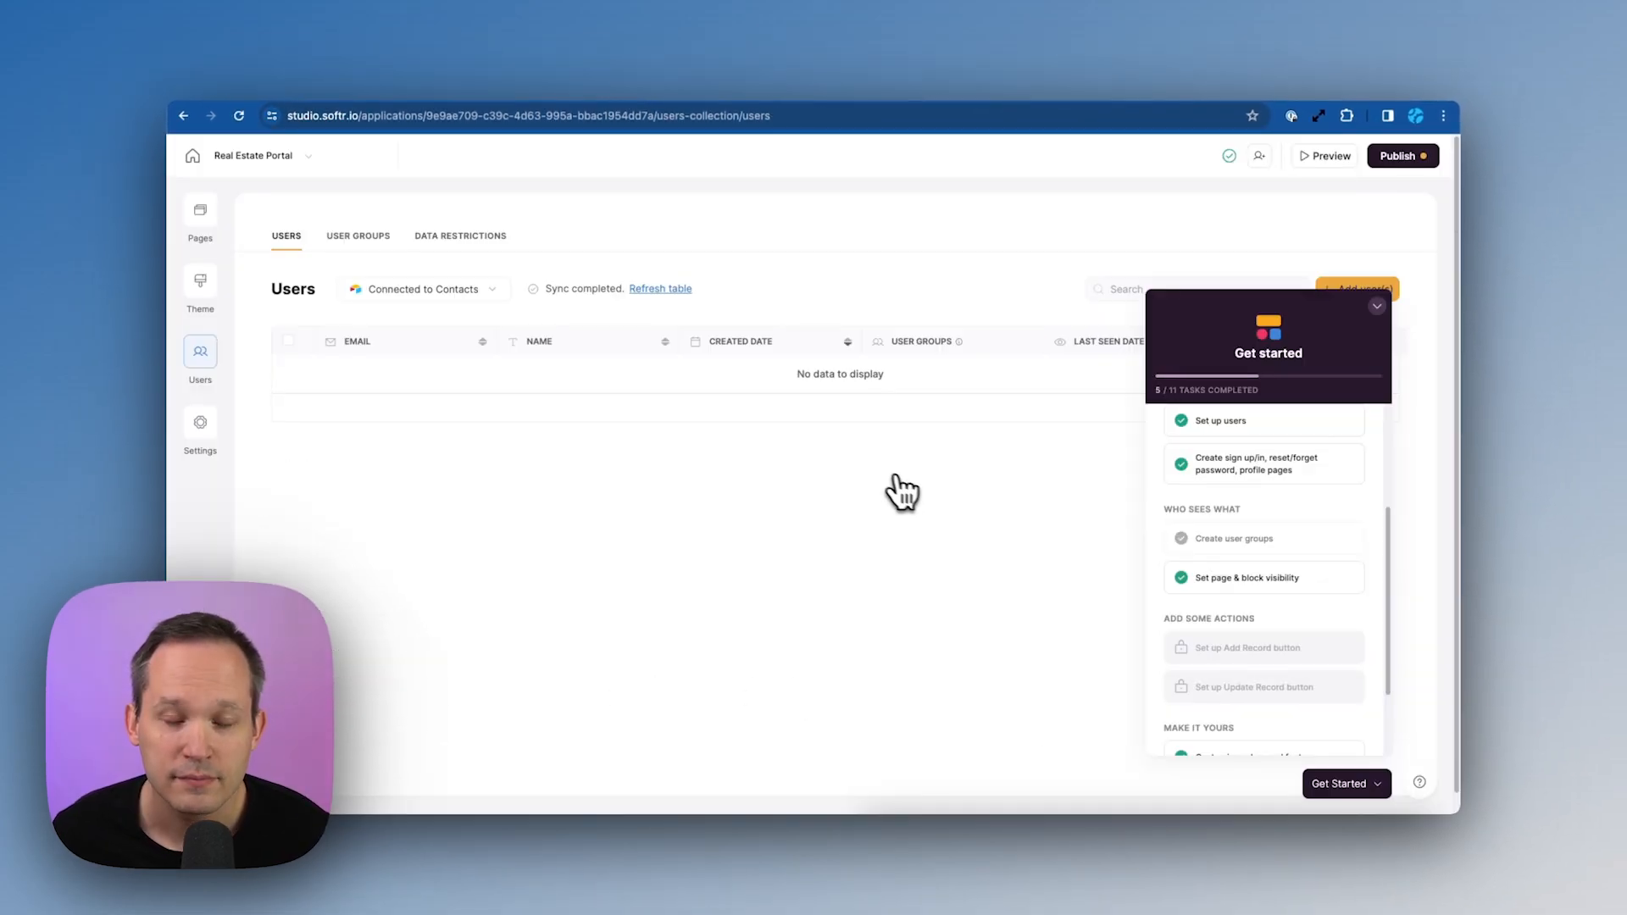
scroll(1224, 574, "up", 5)
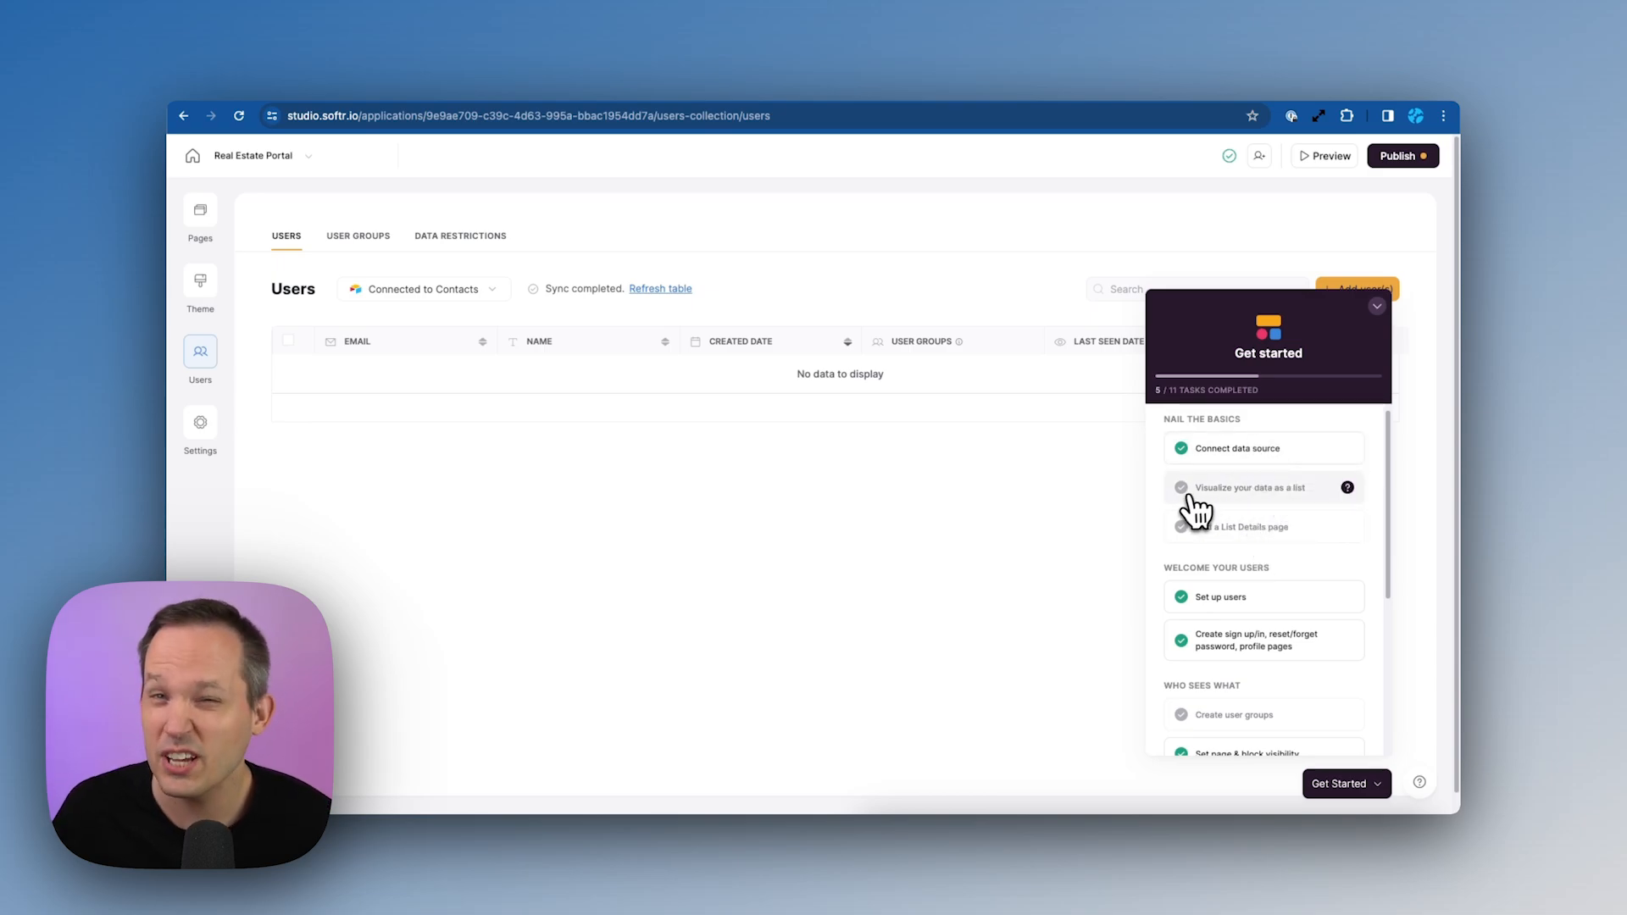
left_click(1377, 307)
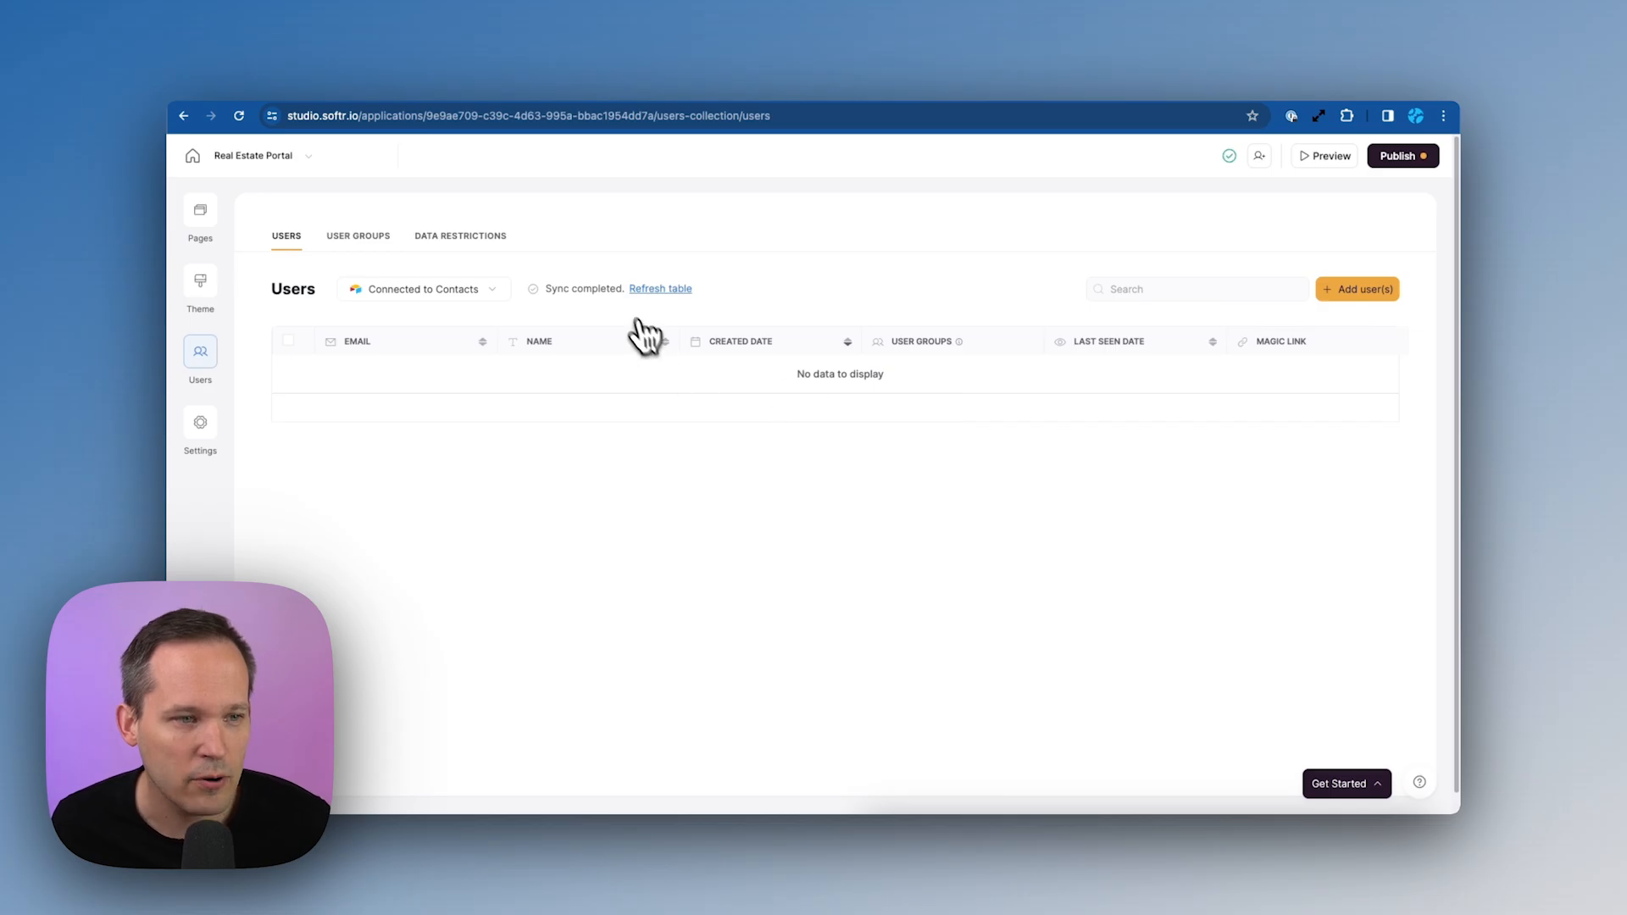
left_click(649, 289)
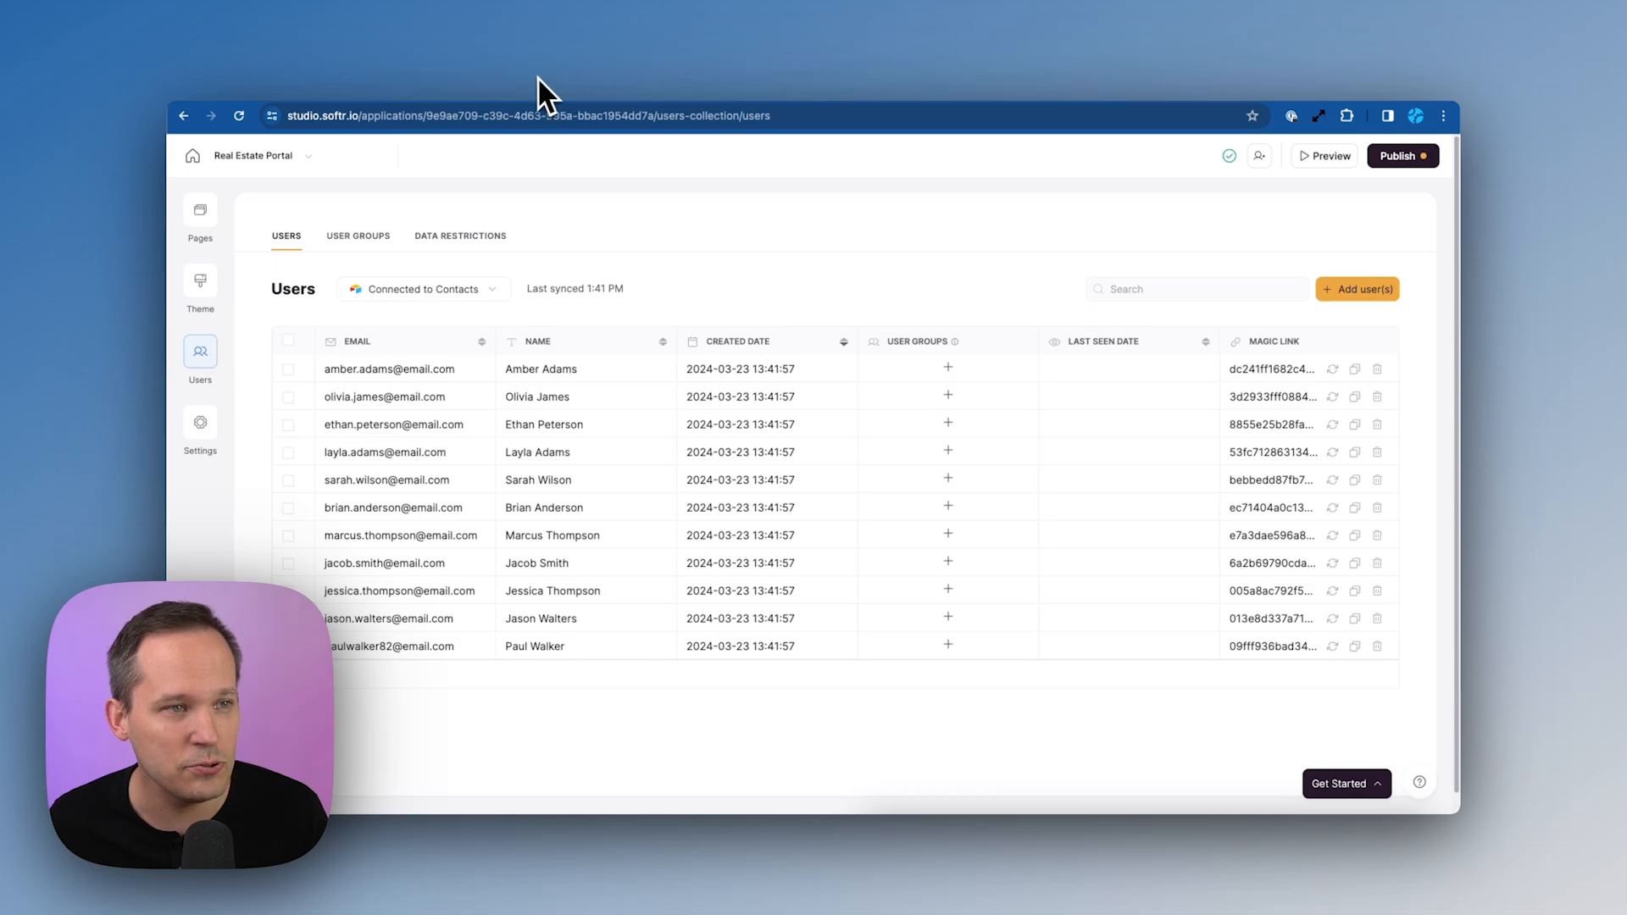
left_click(623, 83)
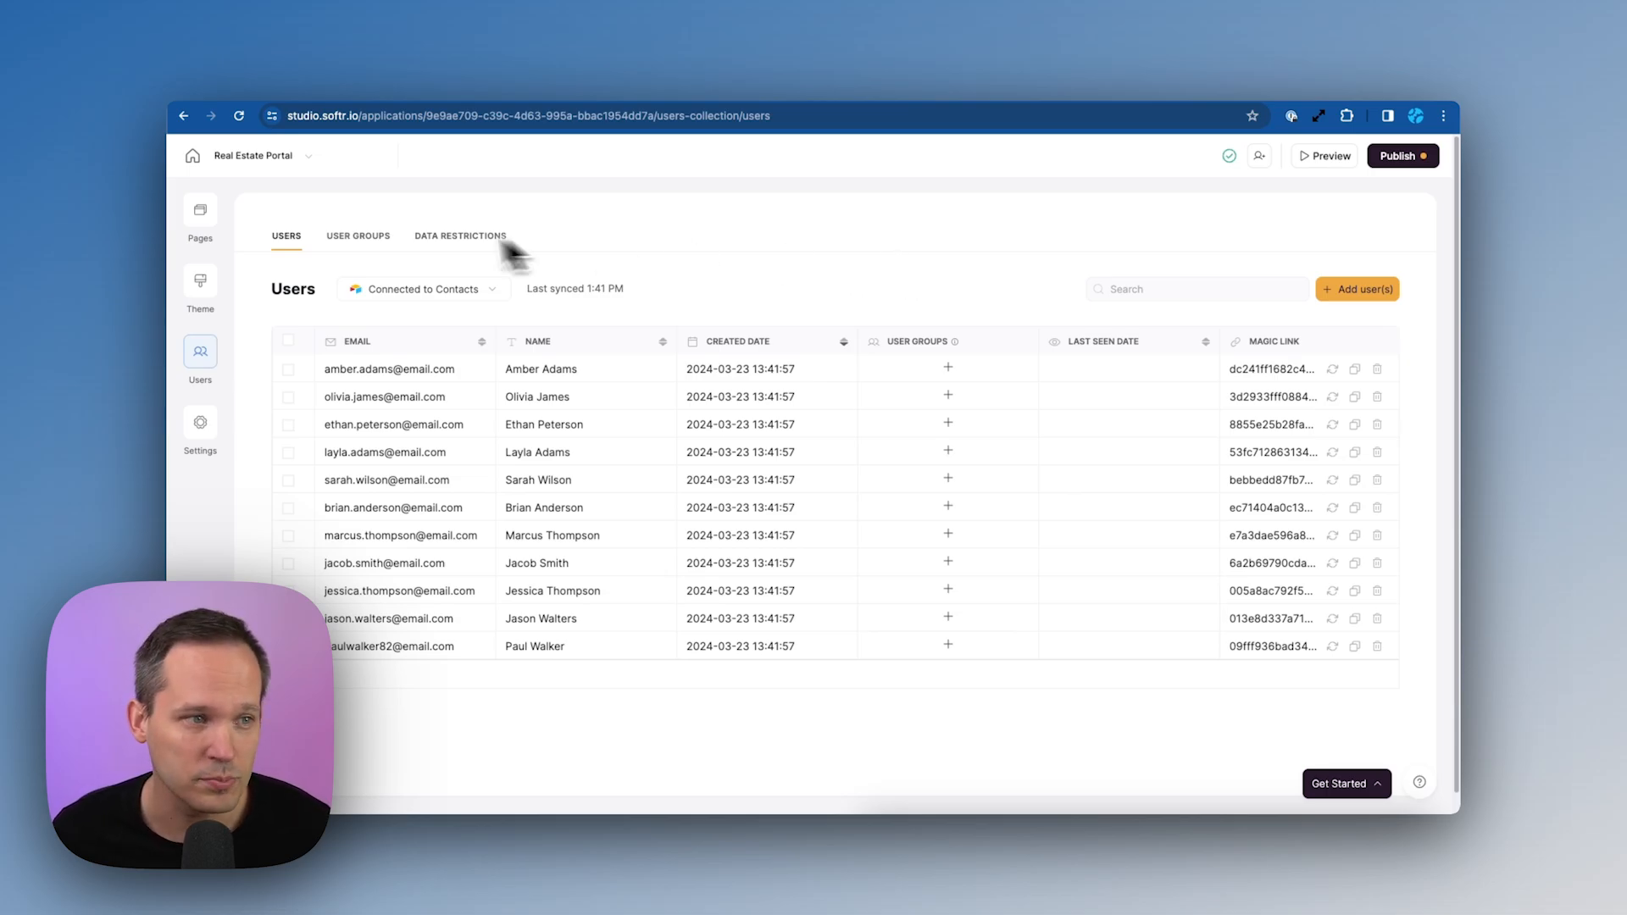
Create and save an 'Agents' user group with a condition on the User Type field
left_click(340, 241)
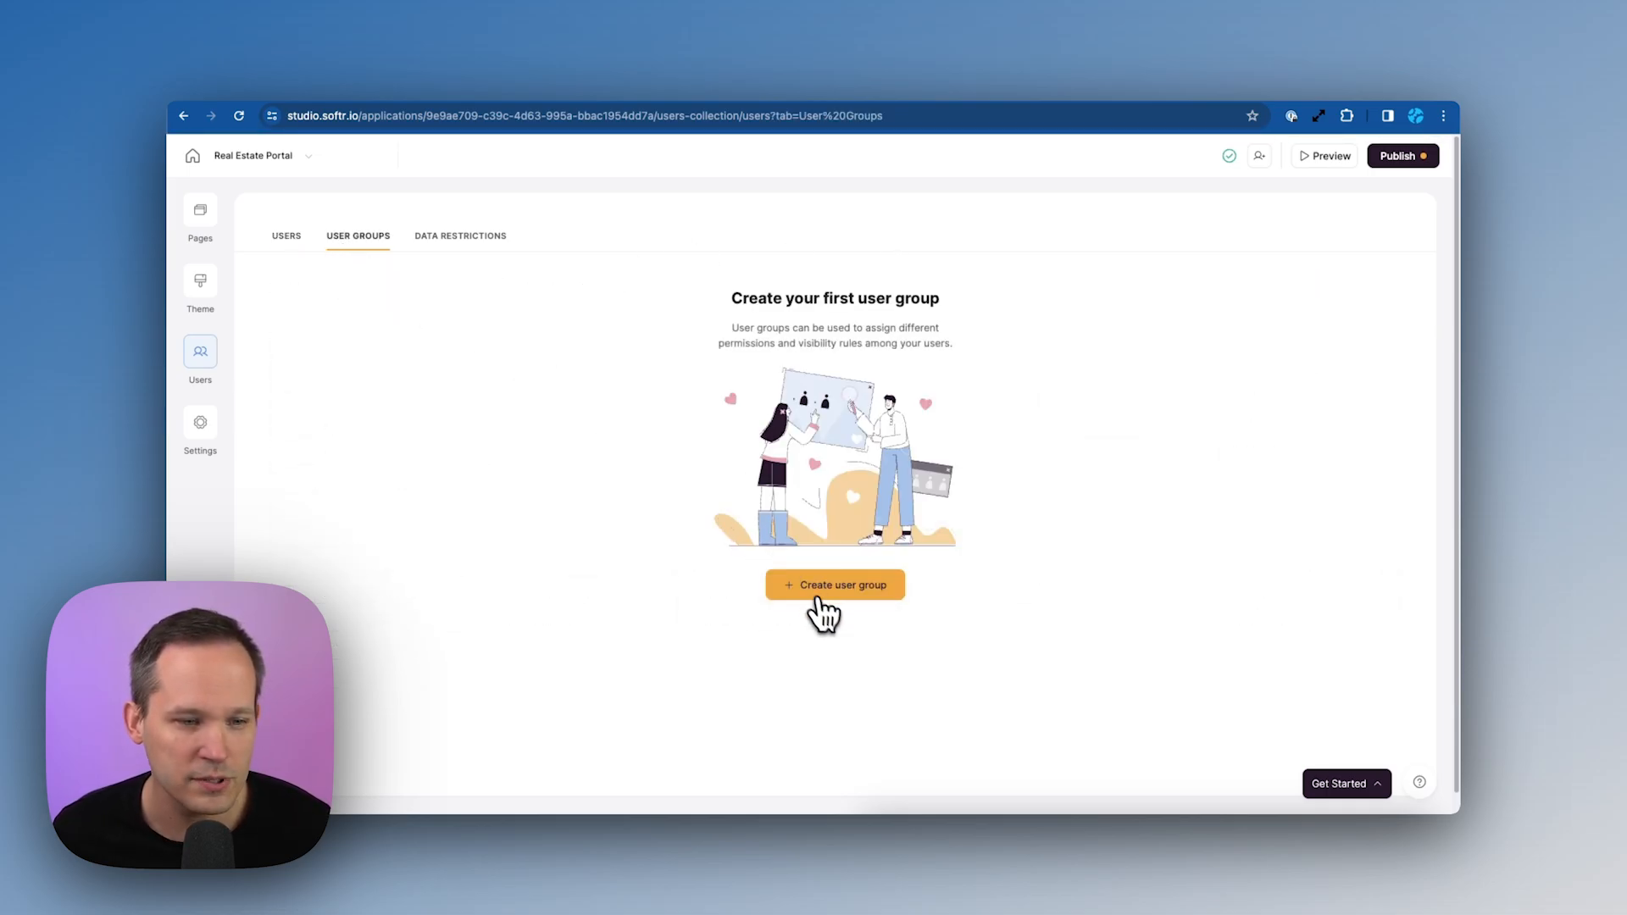
left_click(833, 591)
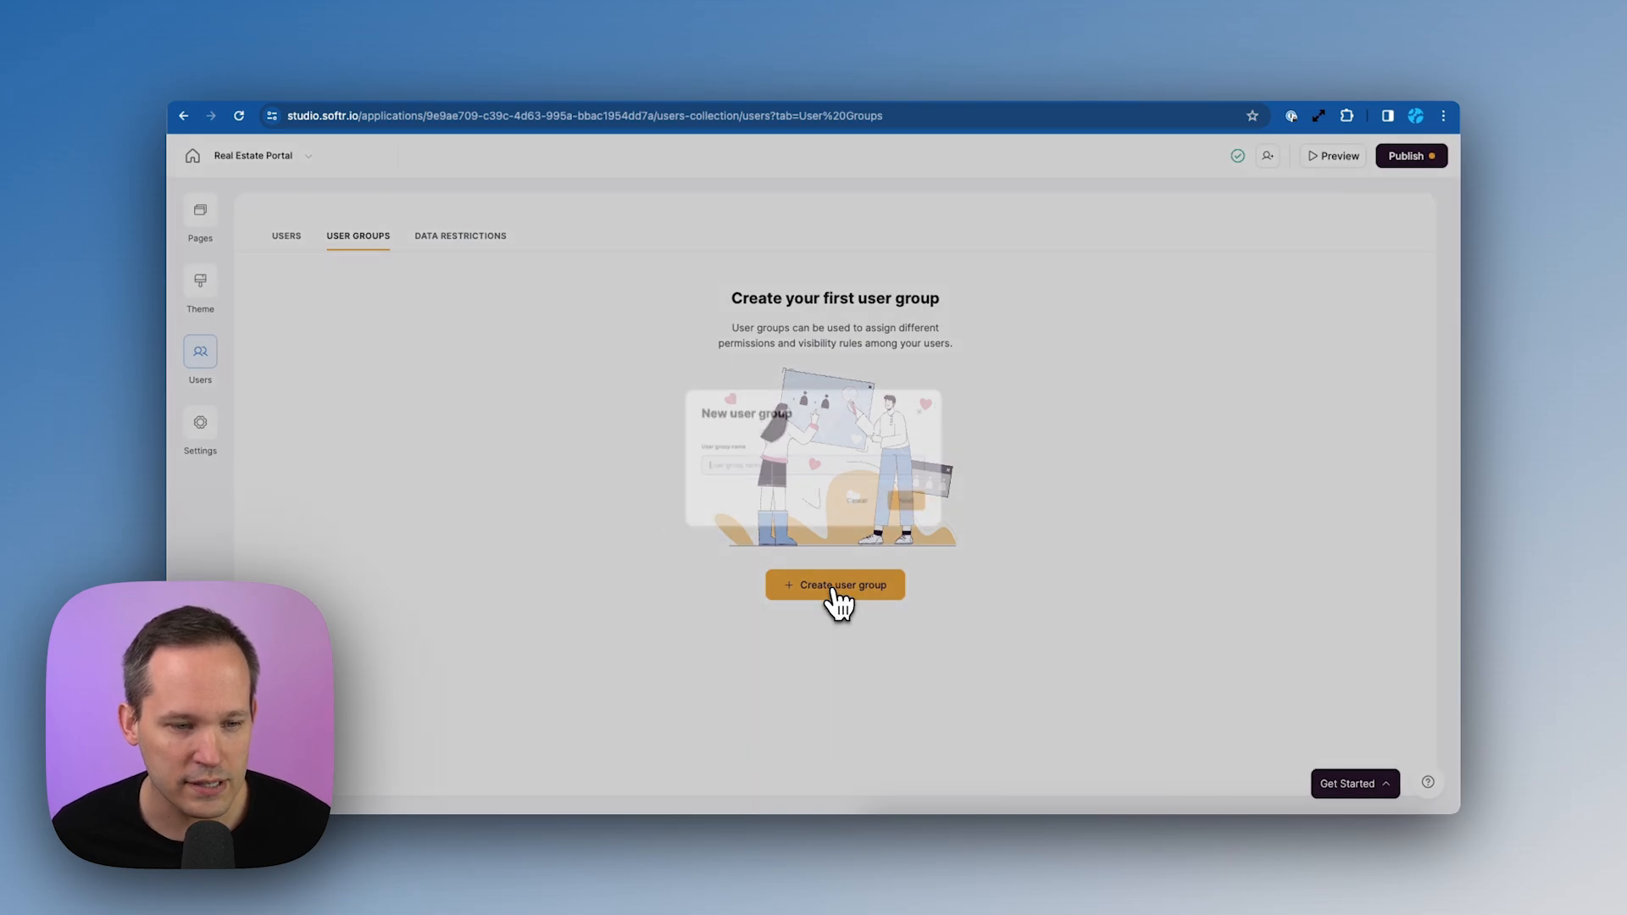
type("Agents")
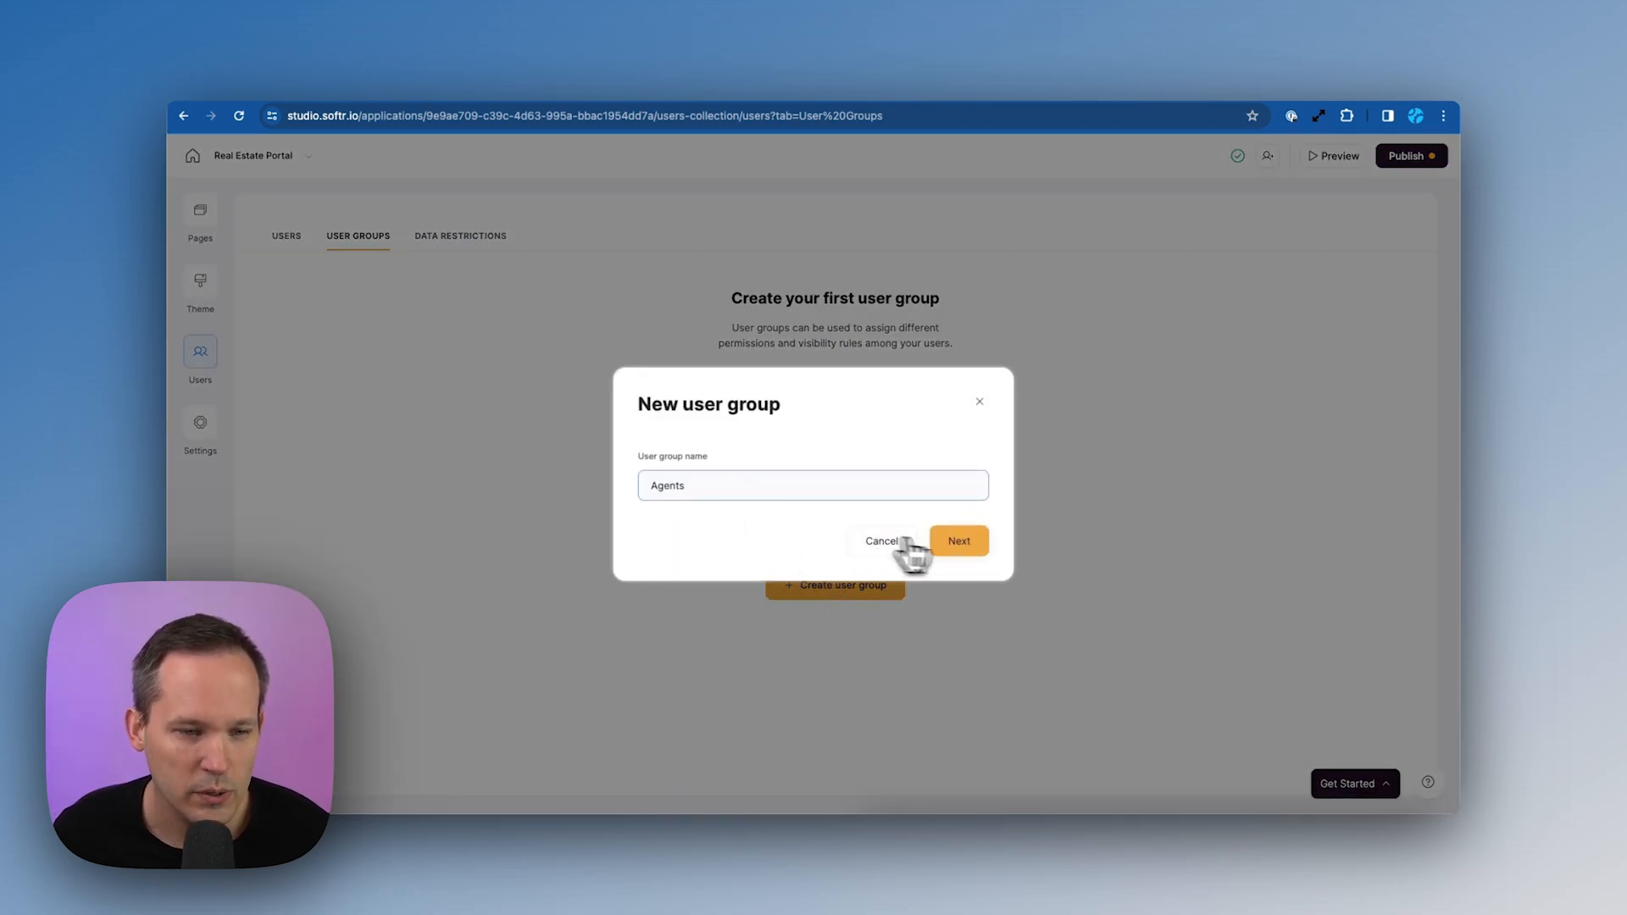
left_click(972, 546)
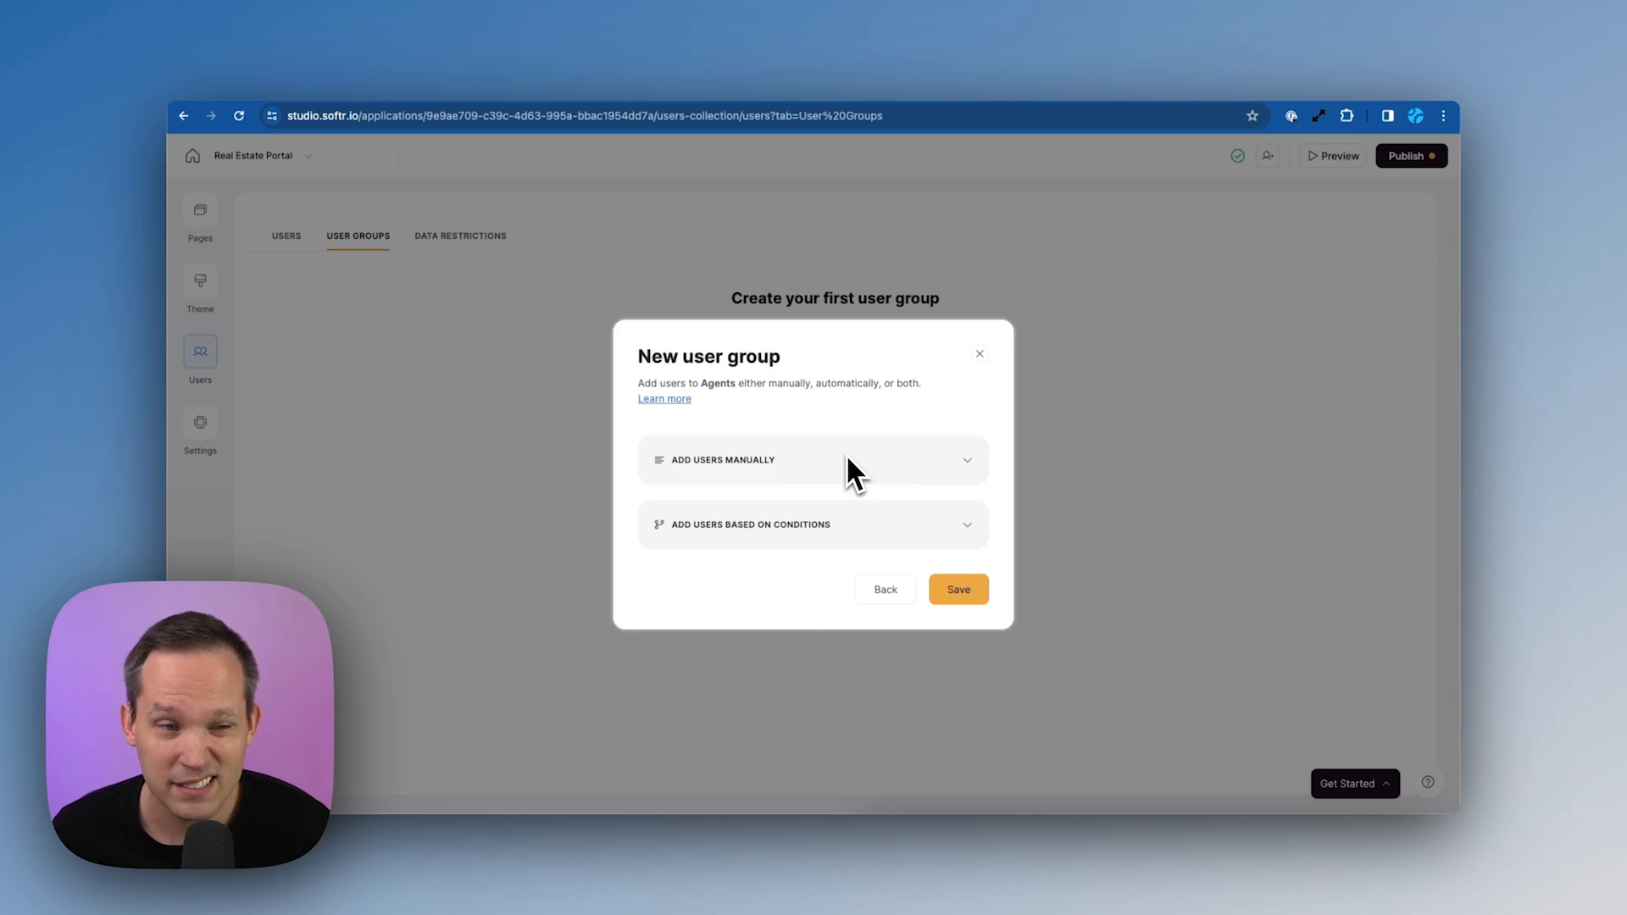
left_click(974, 529)
left_click(799, 542)
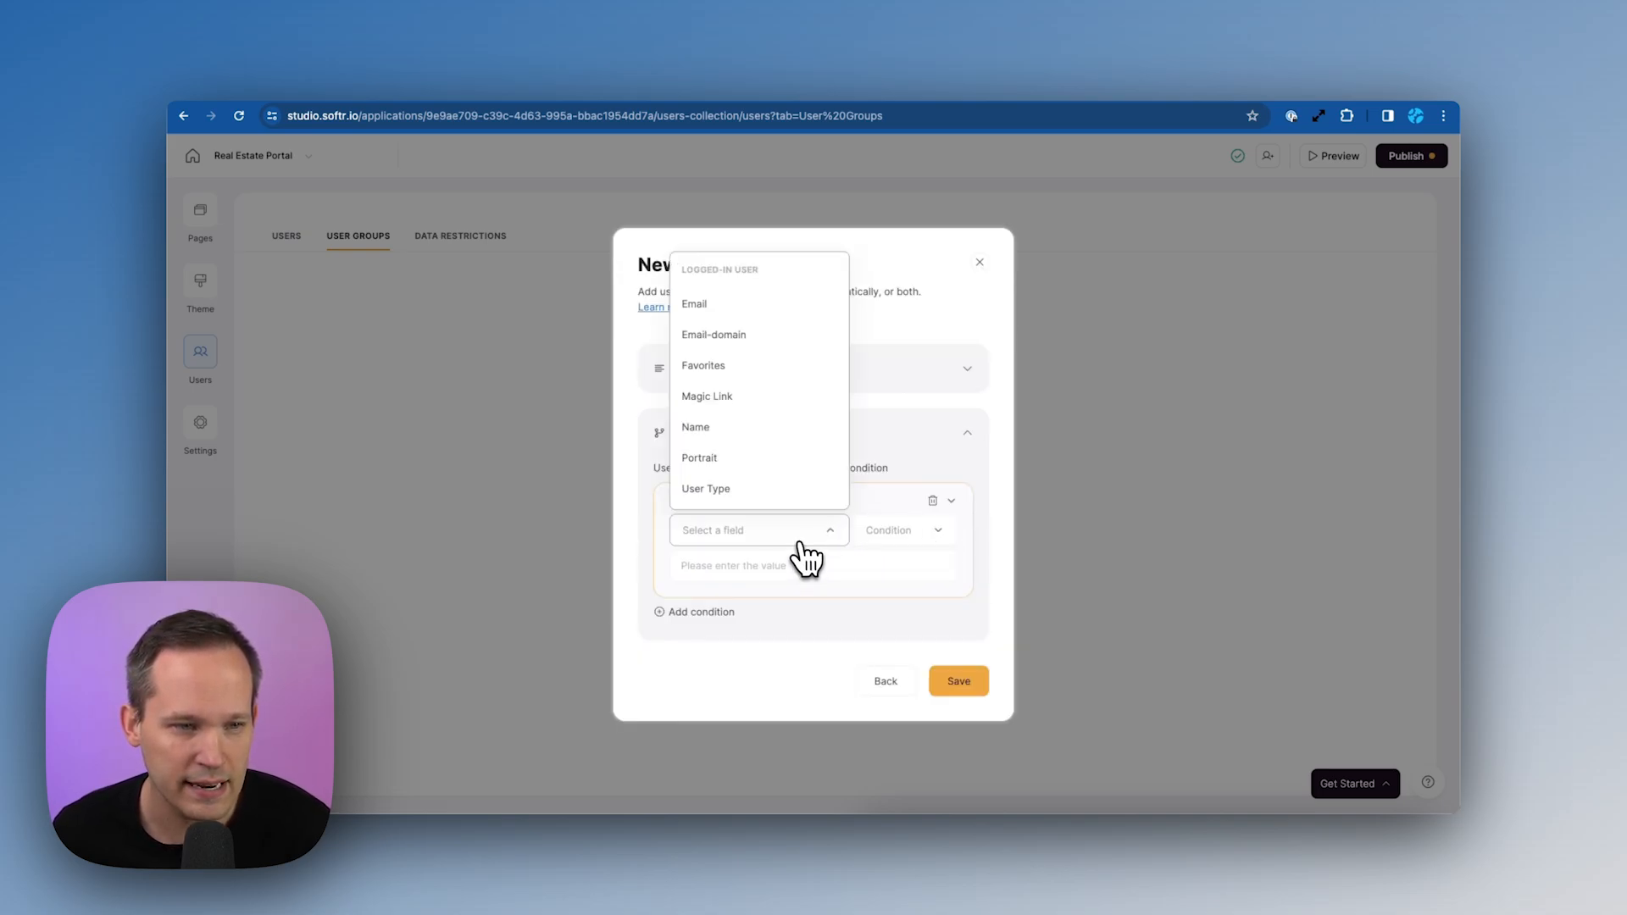
left_click(778, 489)
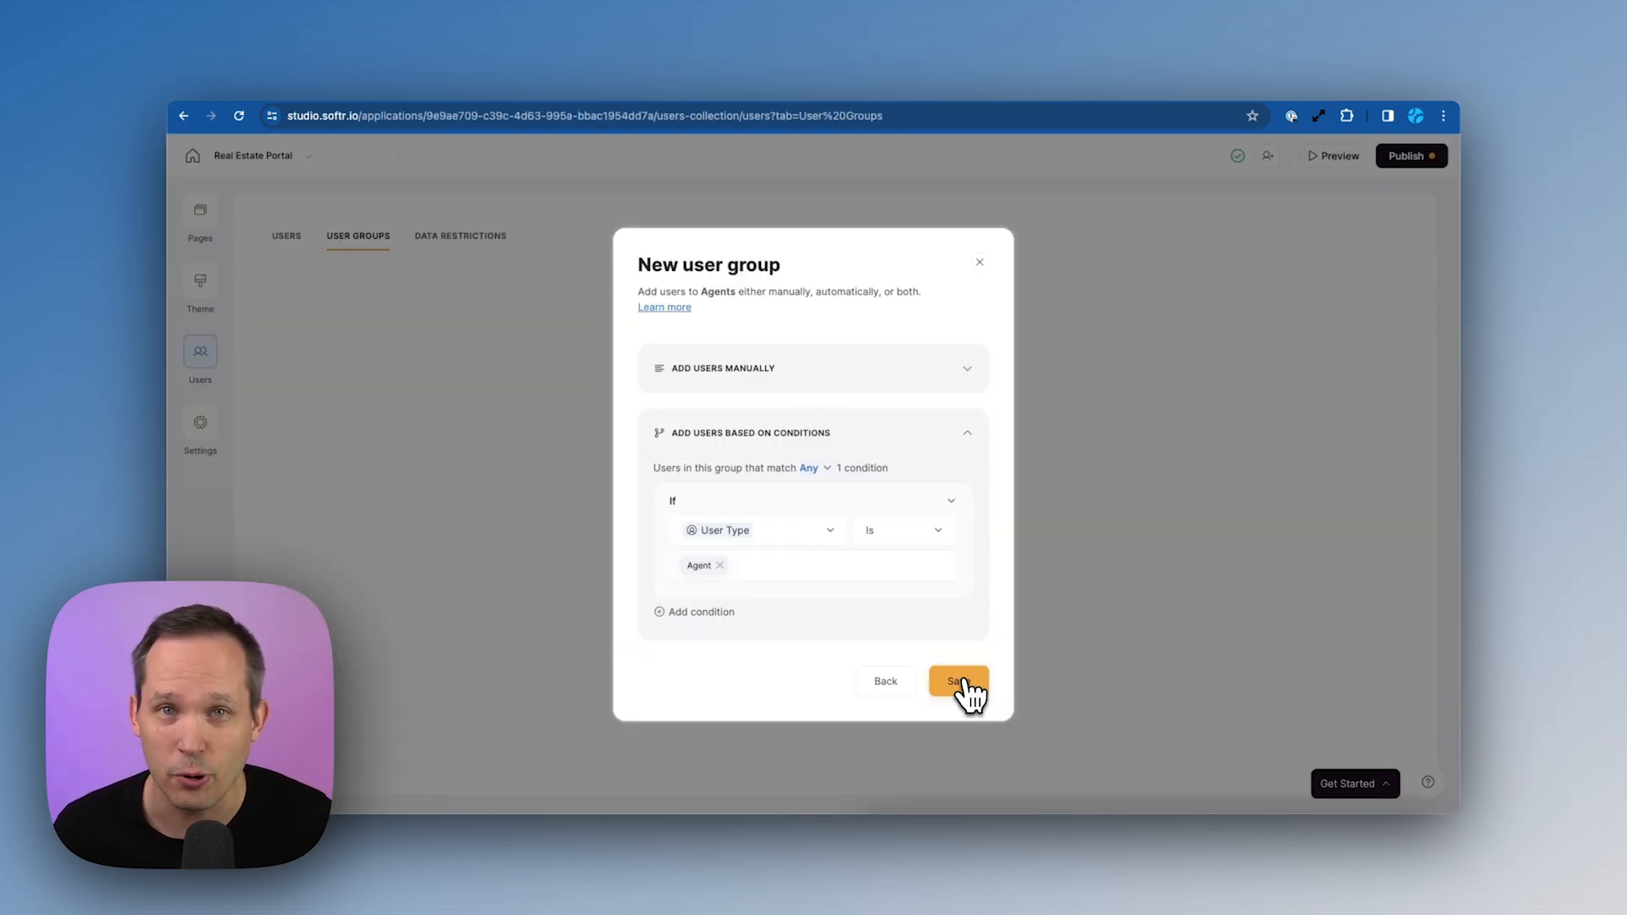
left_click(962, 683)
Start a Clients user group conditioned on the User Type field
left_click(1337, 292)
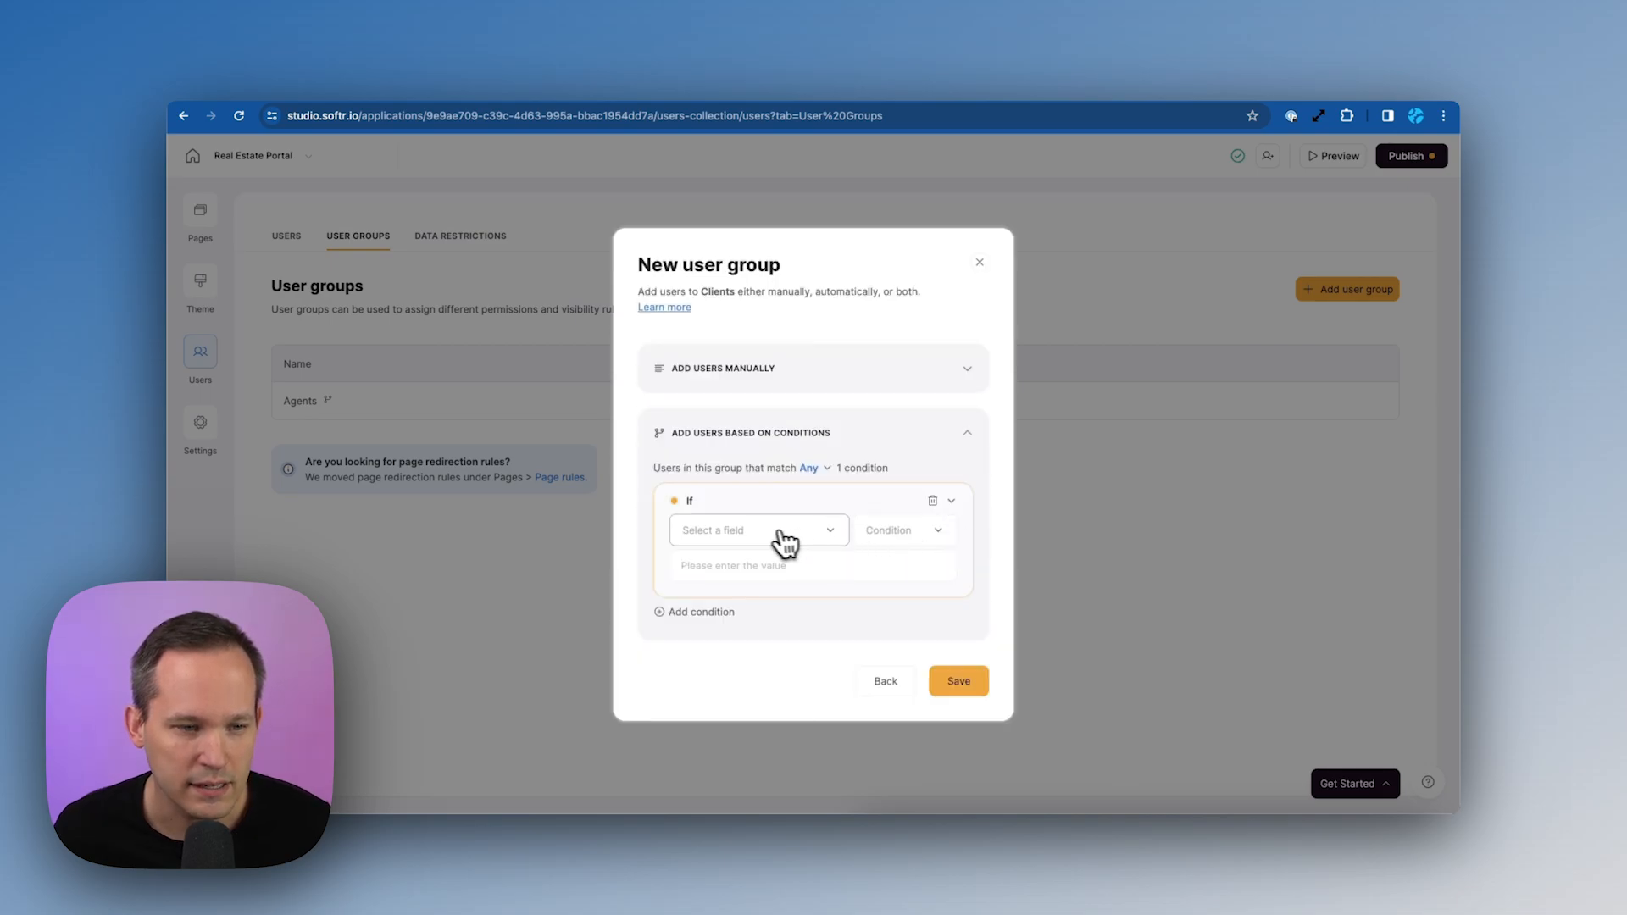
left_click(773, 532)
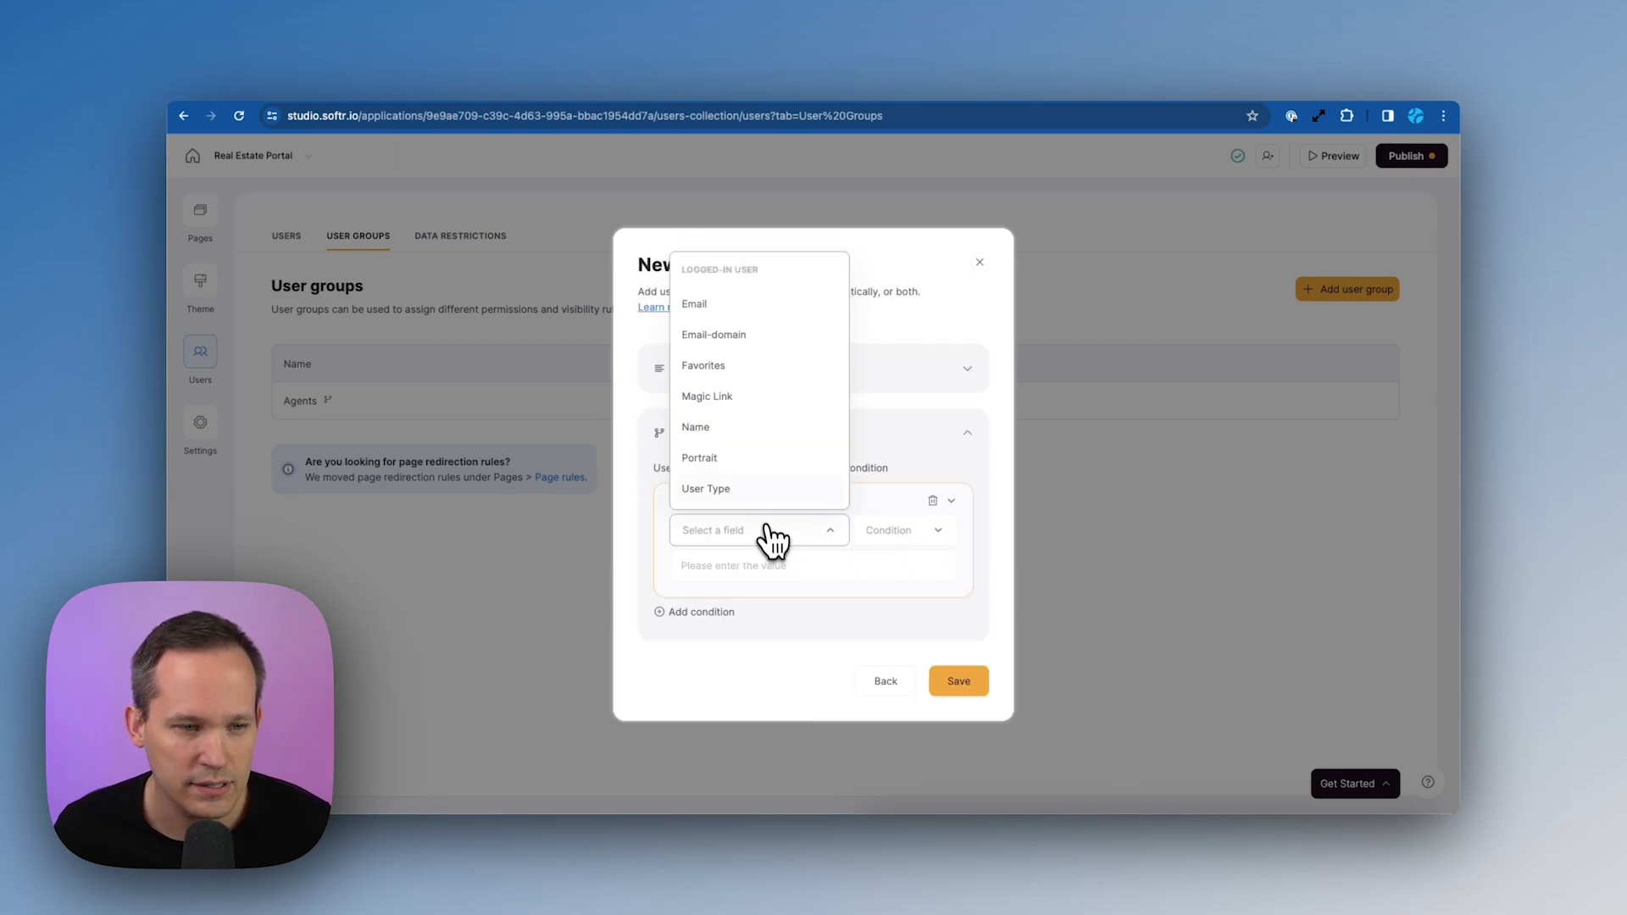
left_click(760, 500)
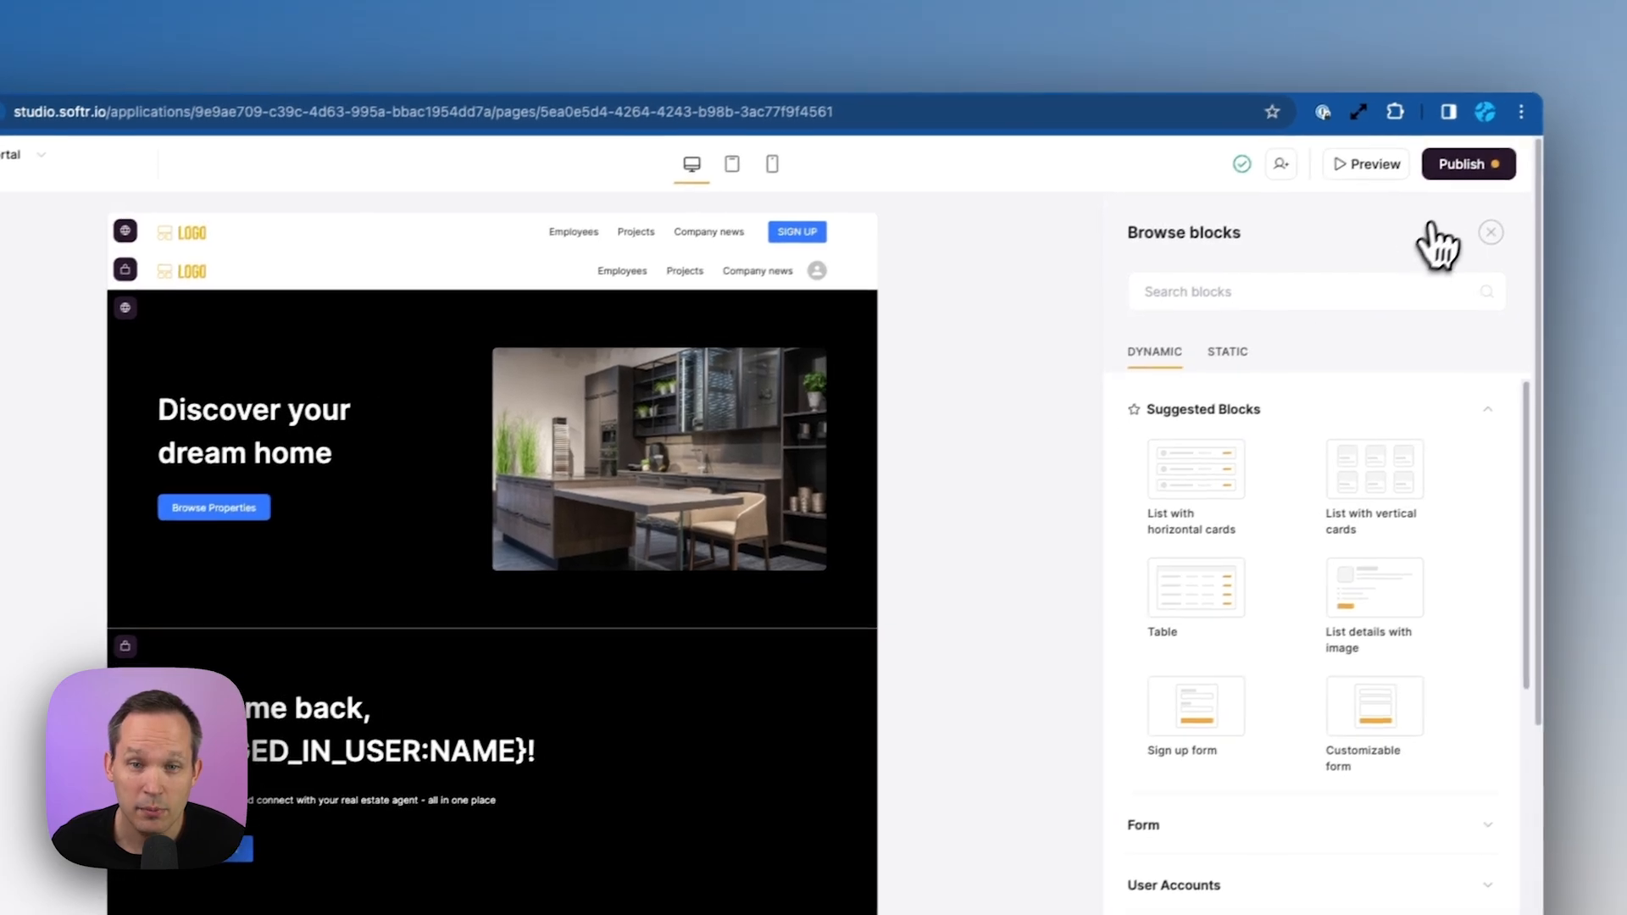
Publish the Real Estate Portal live and open its preview
left_click(1512, 136)
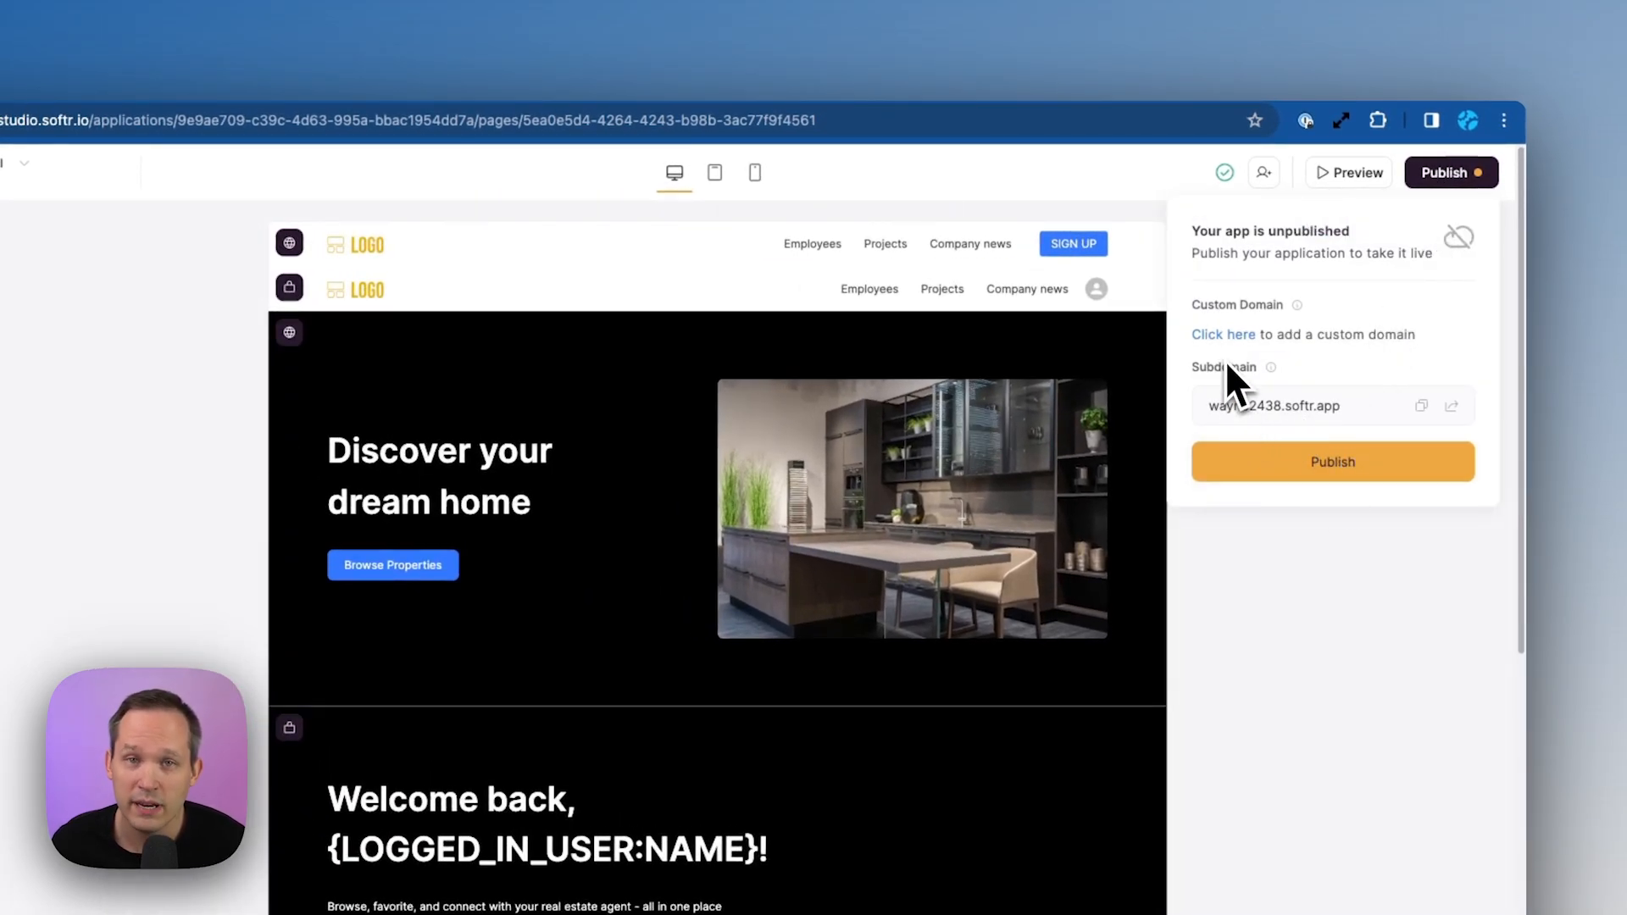
left_click(1283, 462)
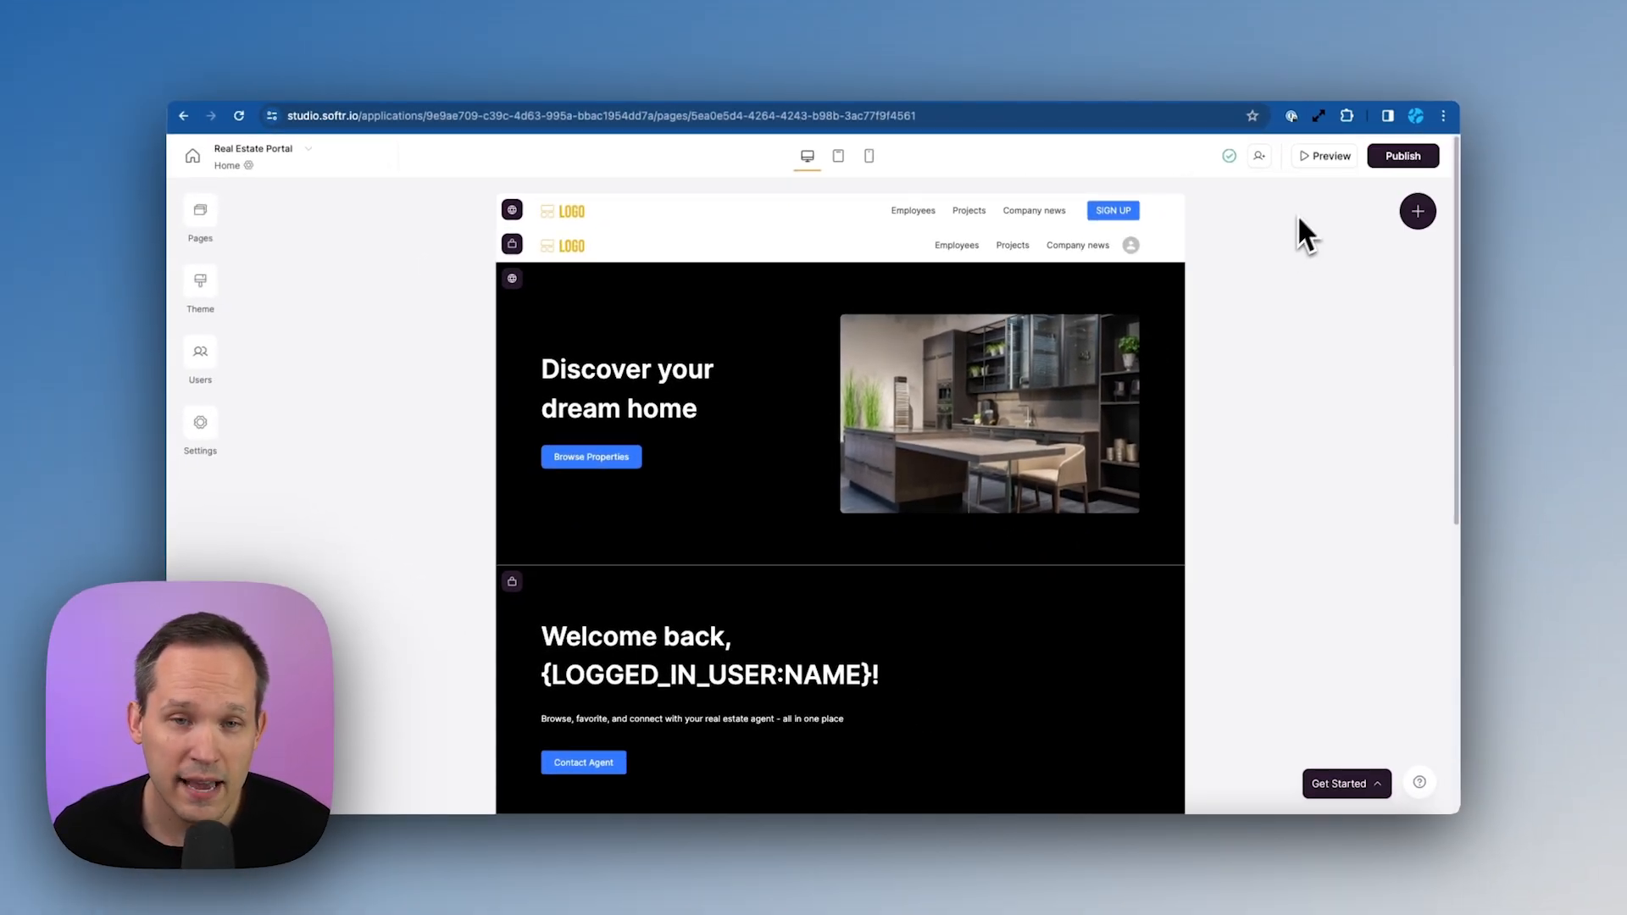
left_click(1329, 157)
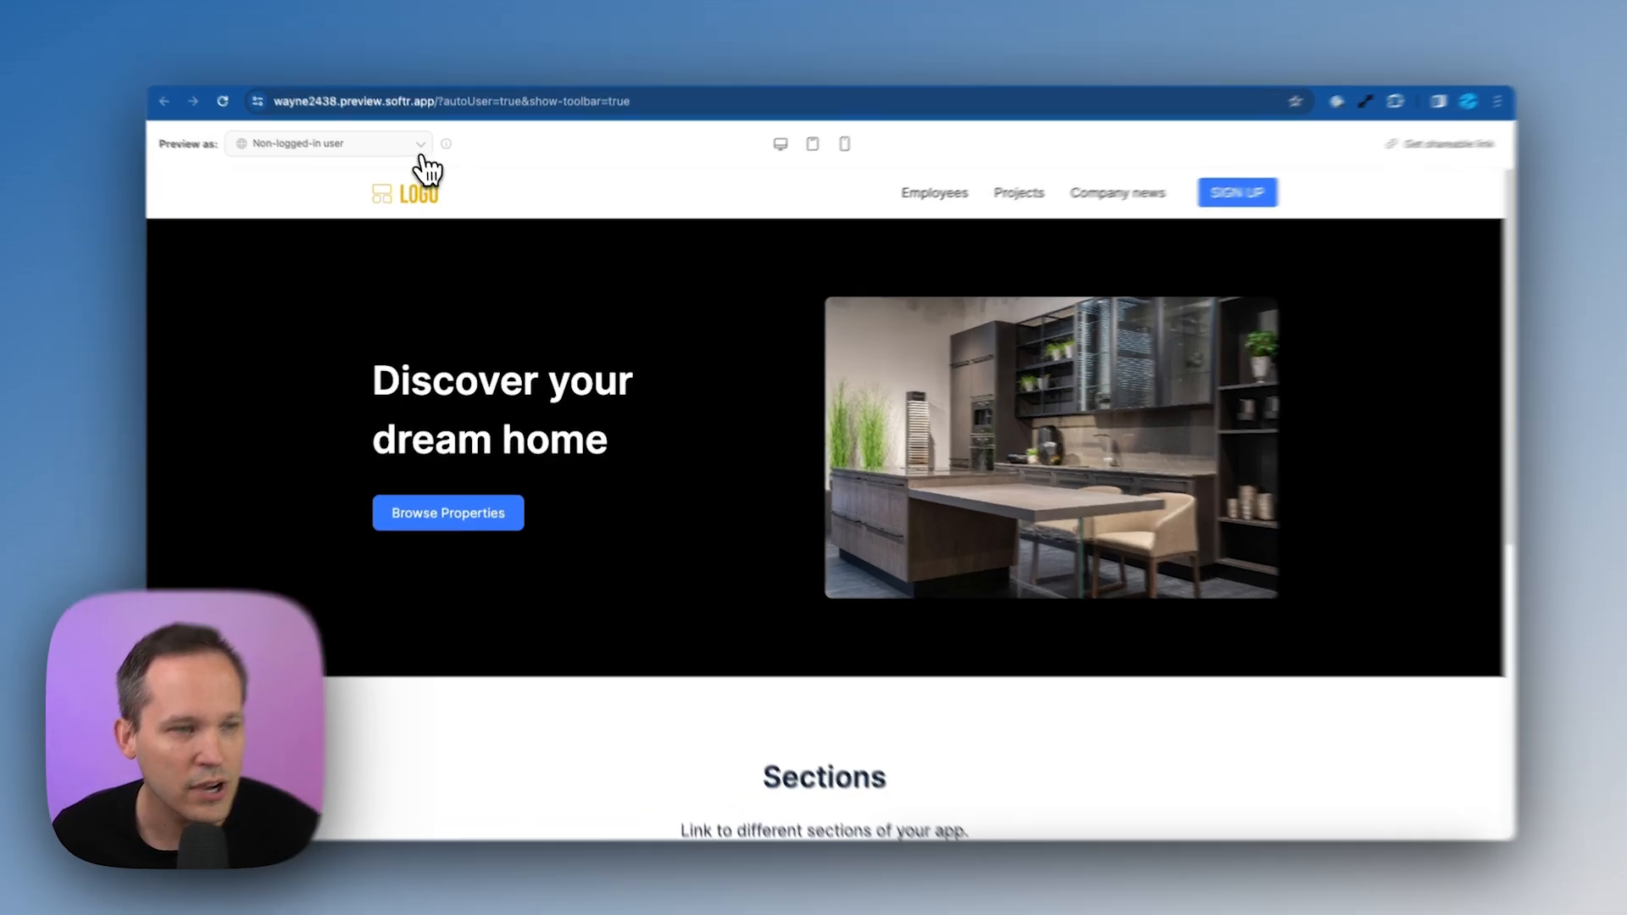
Preview the portal as the first listed user, disabling the preview warning for the future
left_click(422, 156)
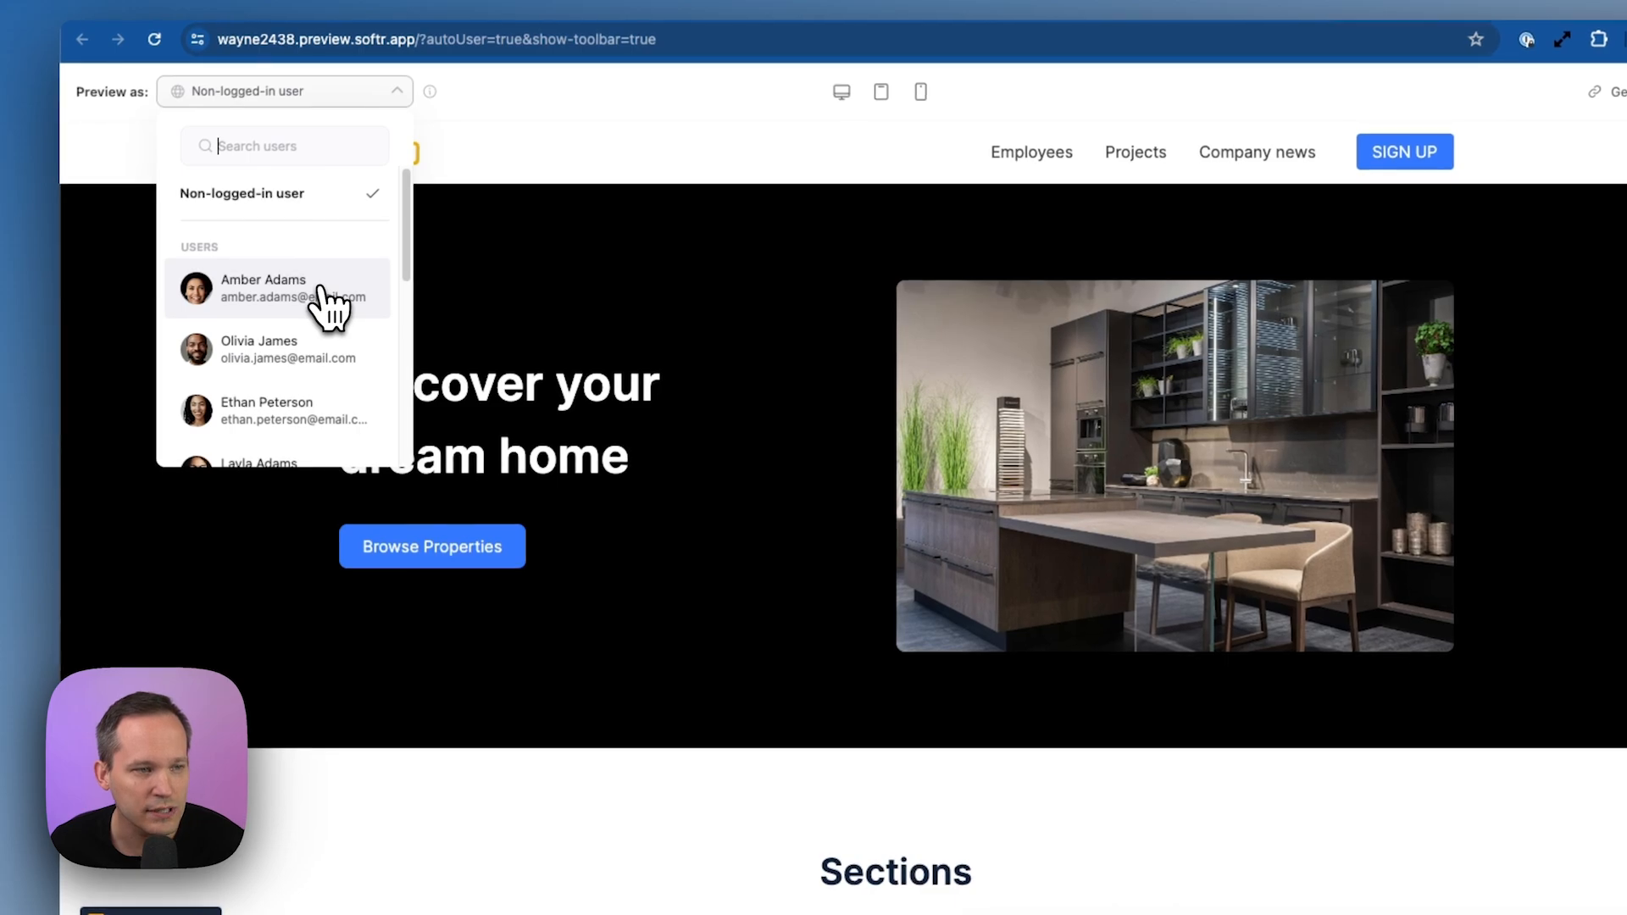
left_click(322, 292)
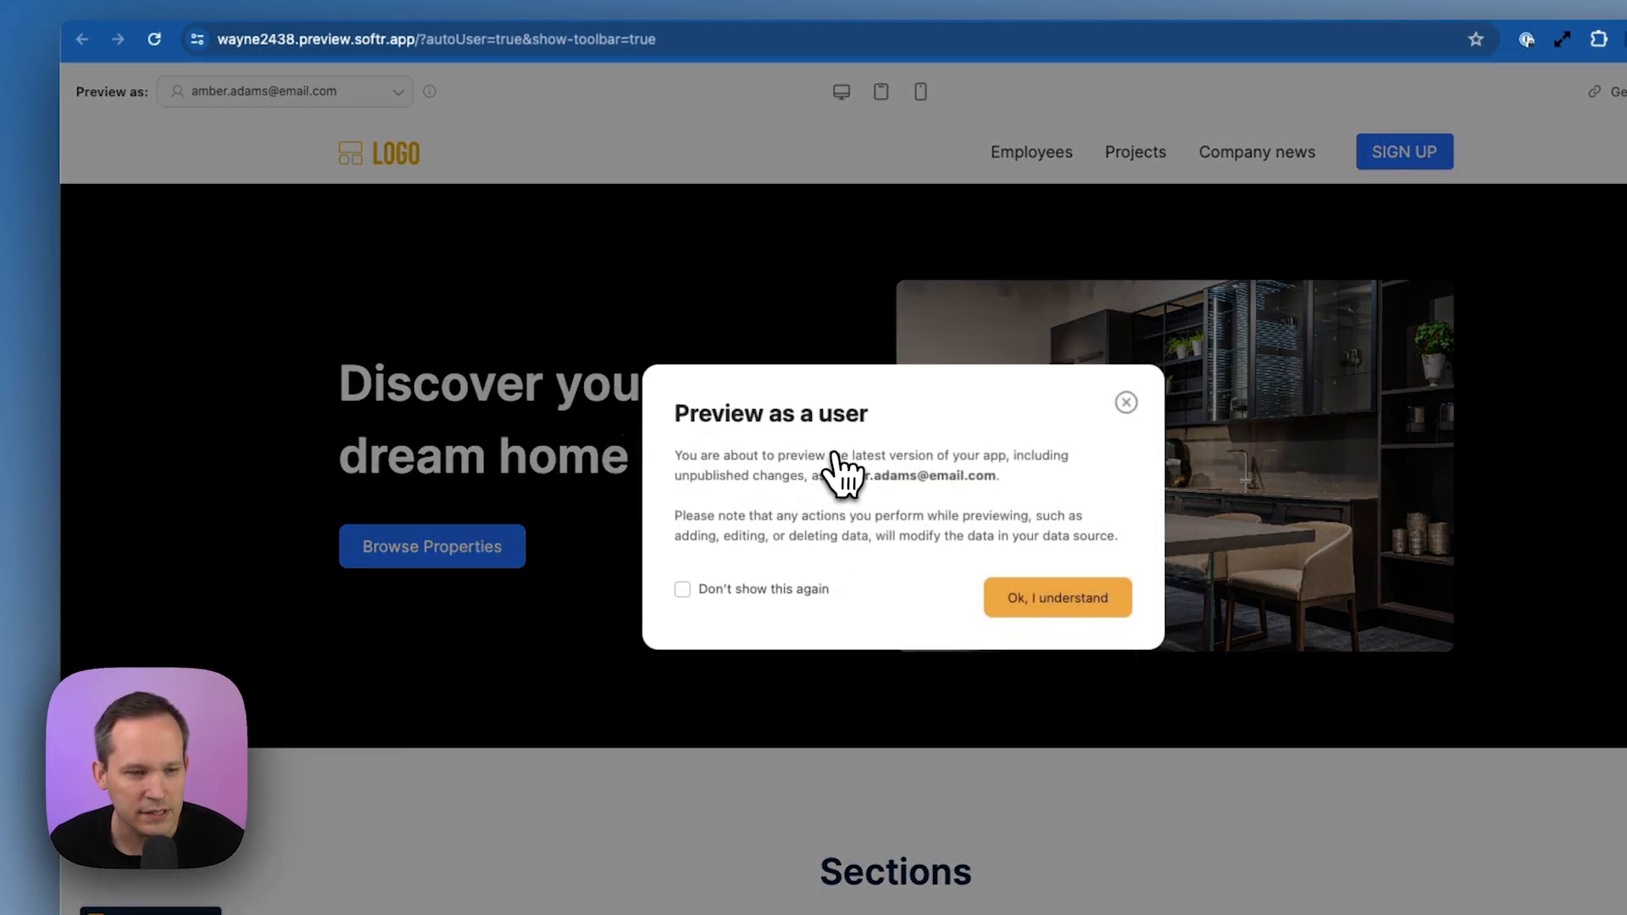
left_click(682, 590)
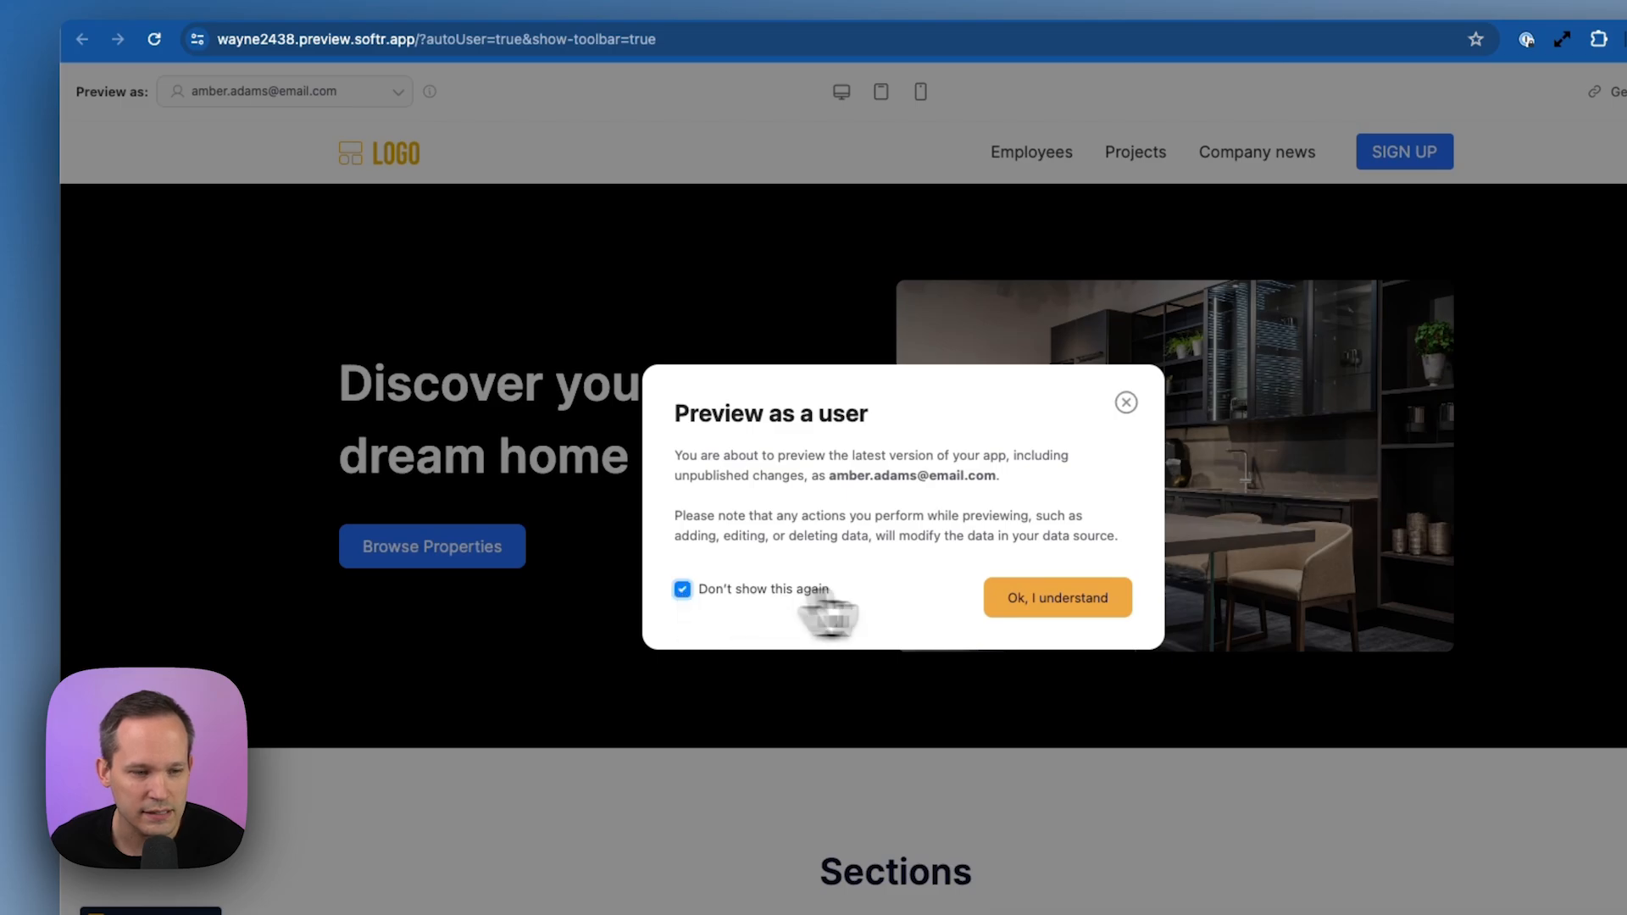
left_click(1091, 603)
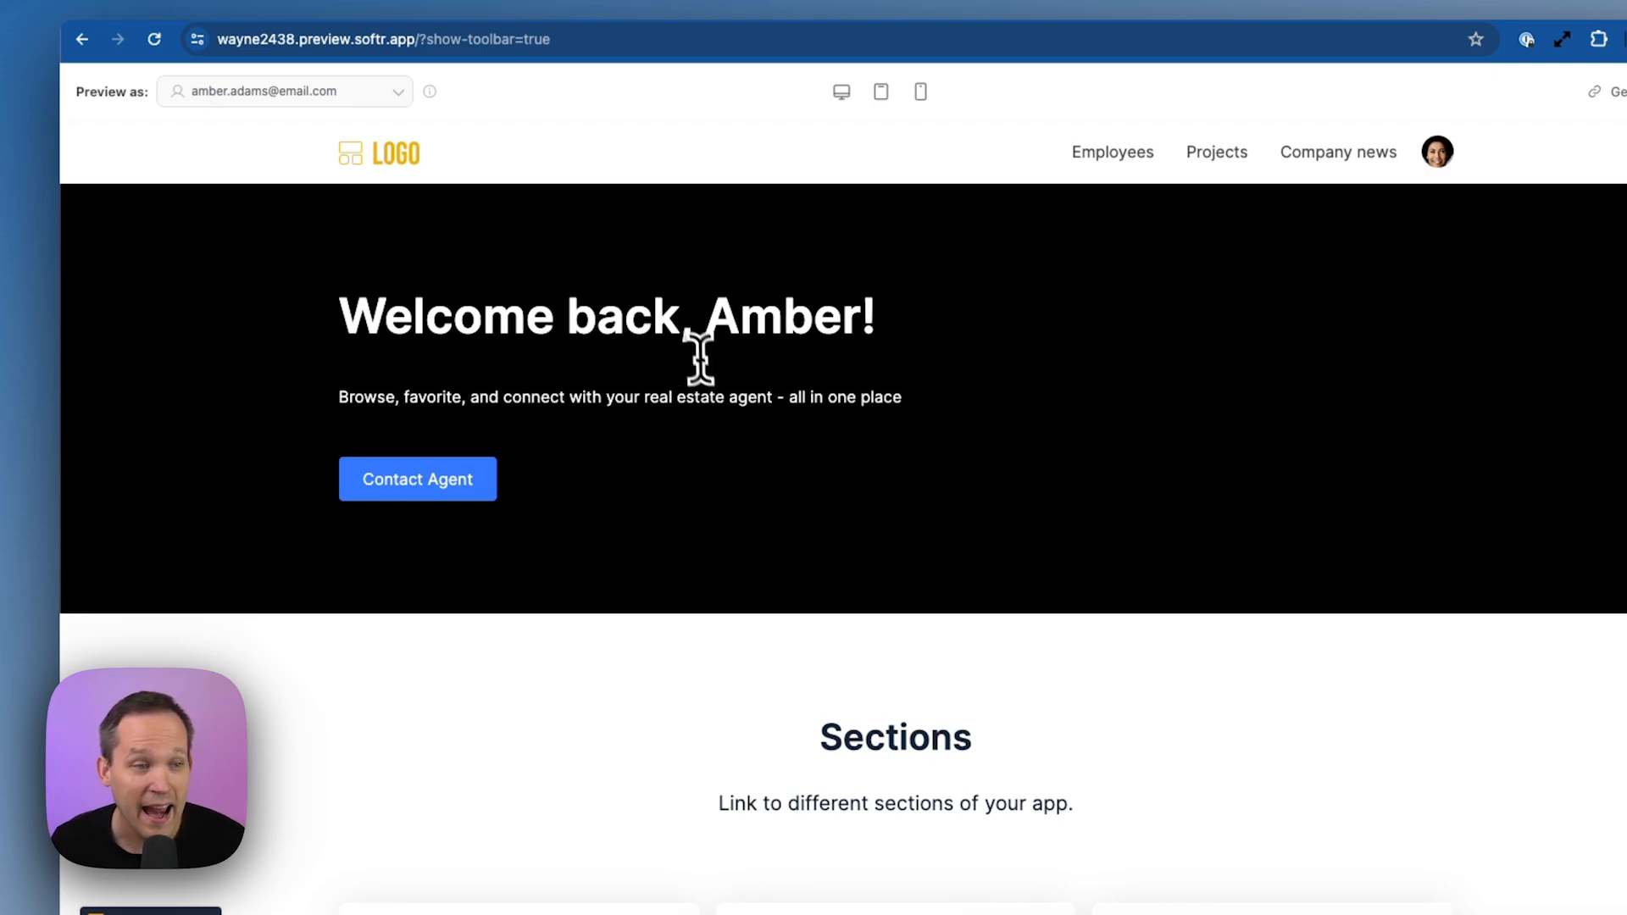
Highlight the user's name in the welcome greeting, then preview as a different user
left_click_drag(567, 315, 860, 316)
left_click(858, 334)
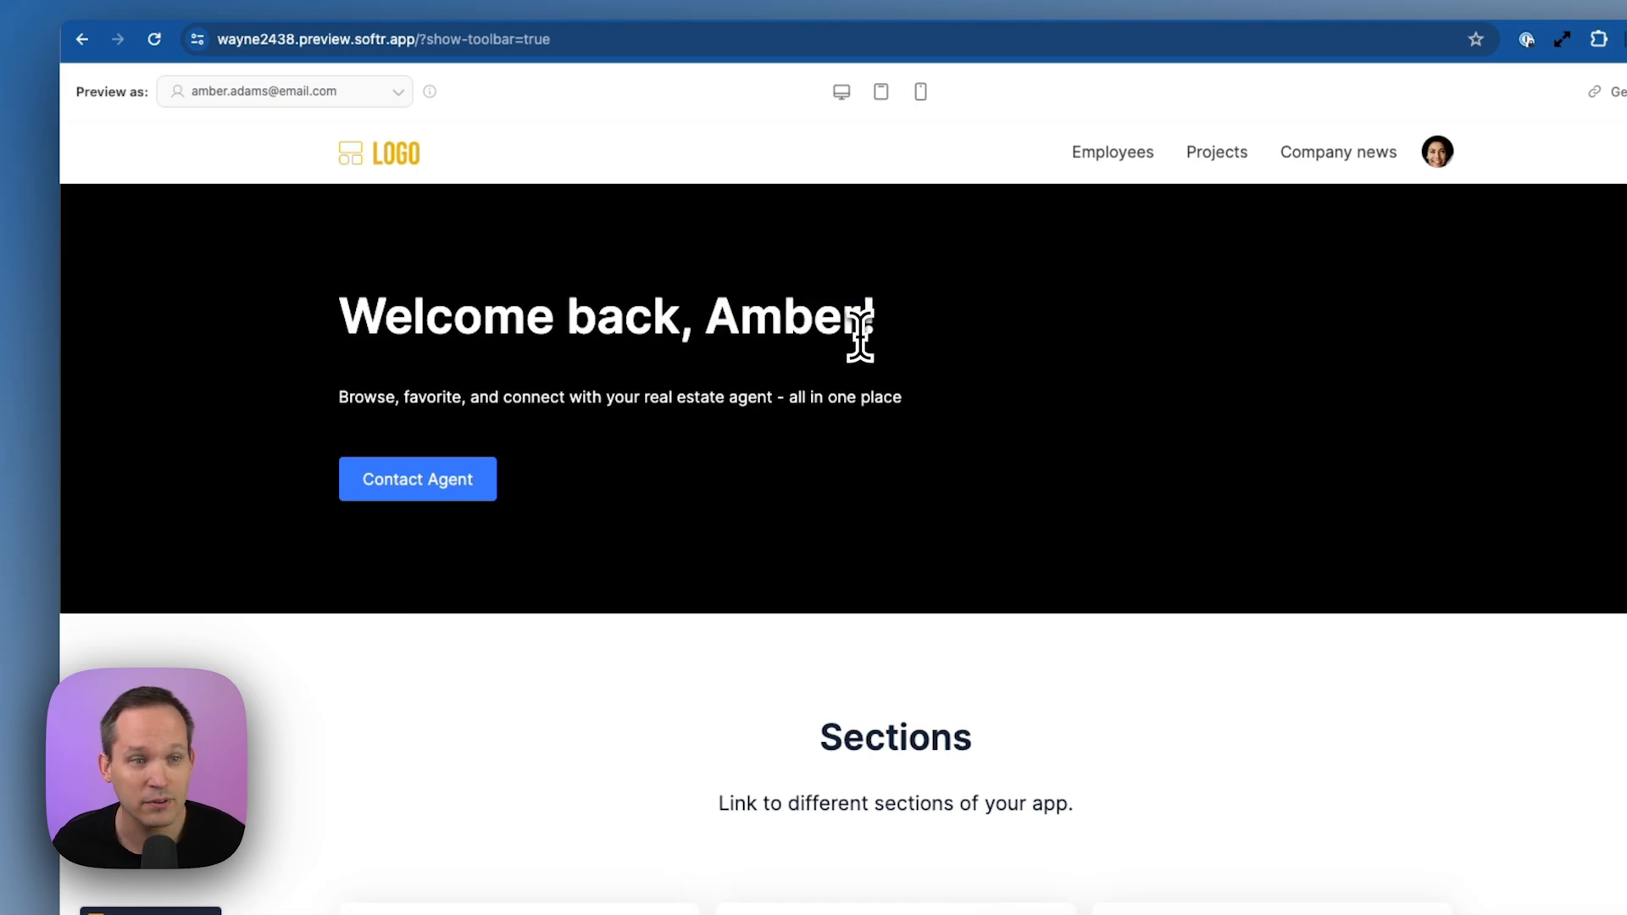
left_click(375, 95)
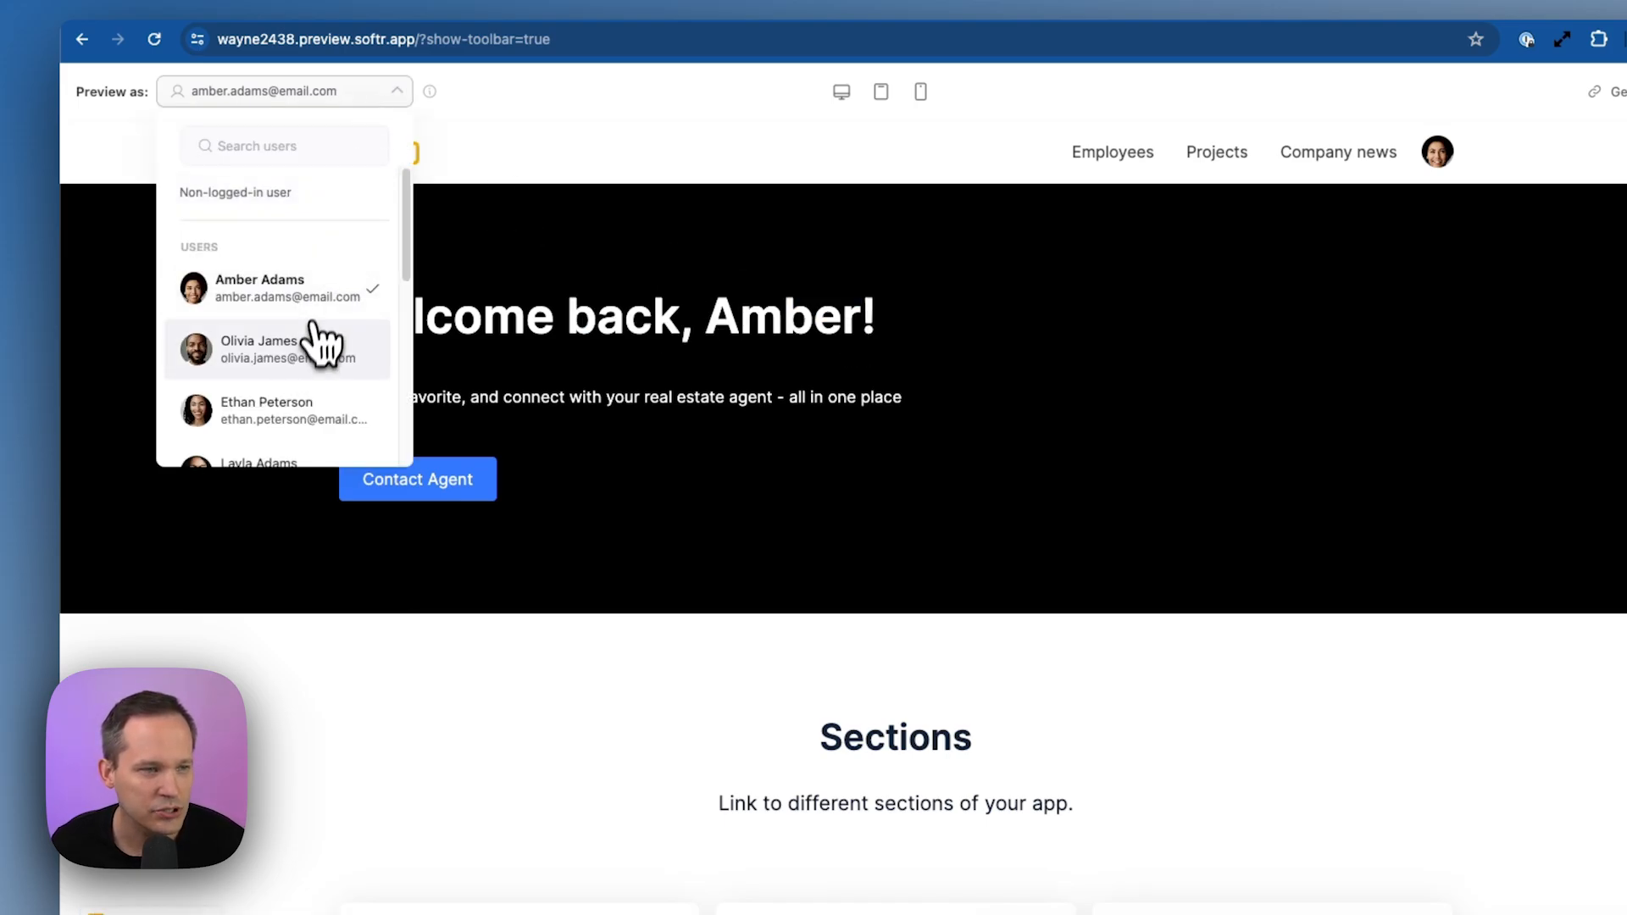
left_click(321, 346)
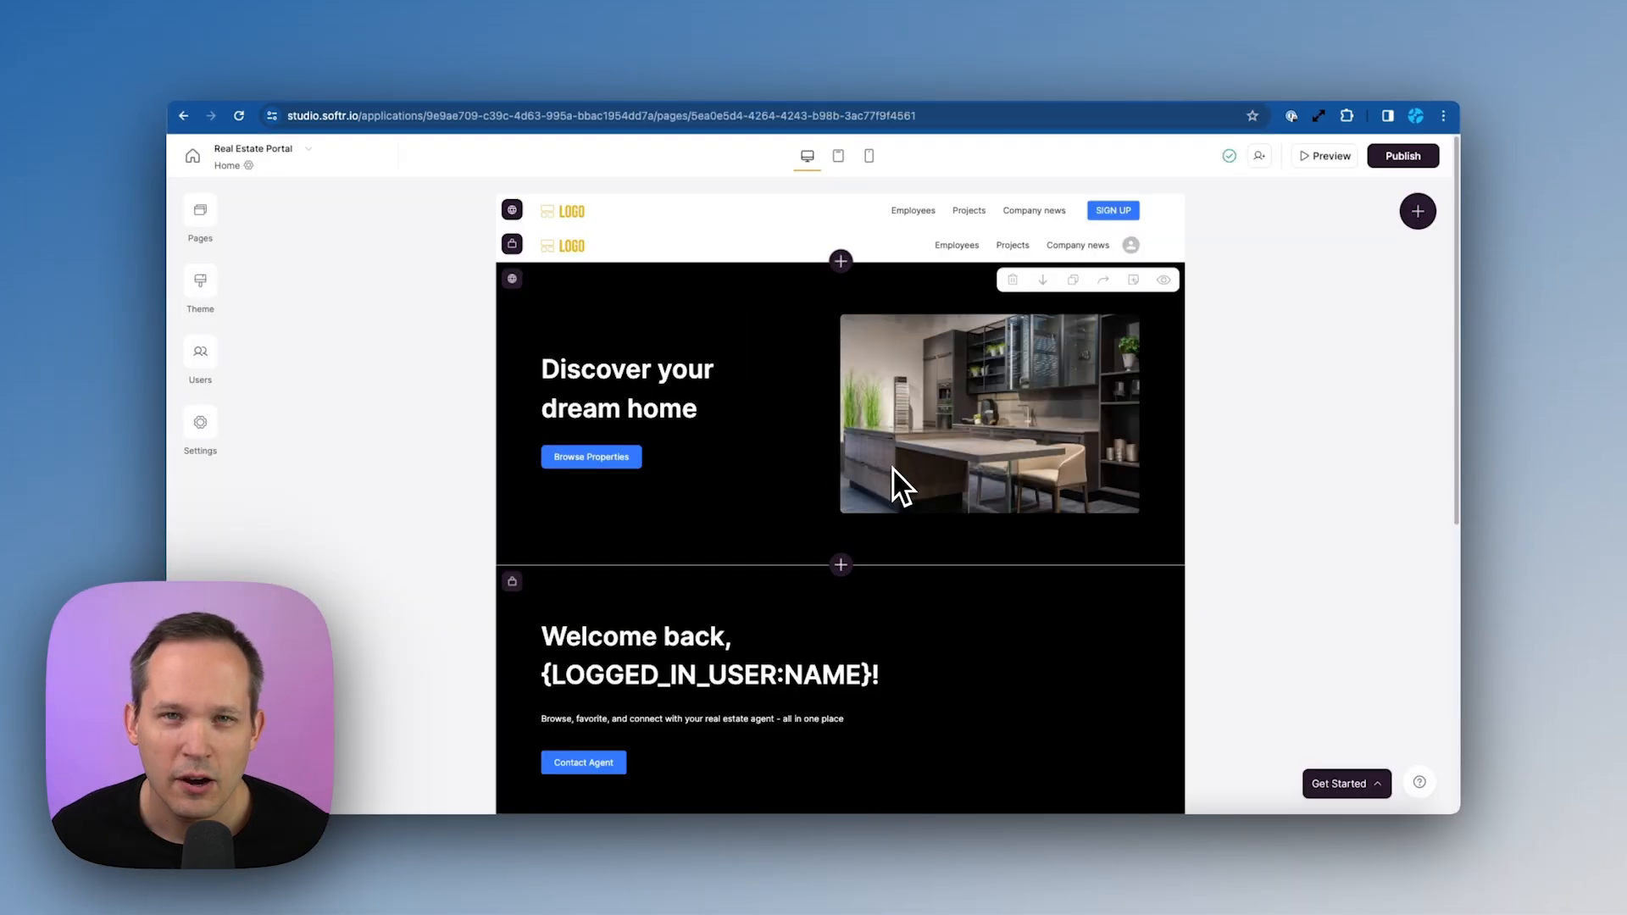
Add a 'Footer with links' block at the bottom of the page
scroll(894, 470, "down", 6)
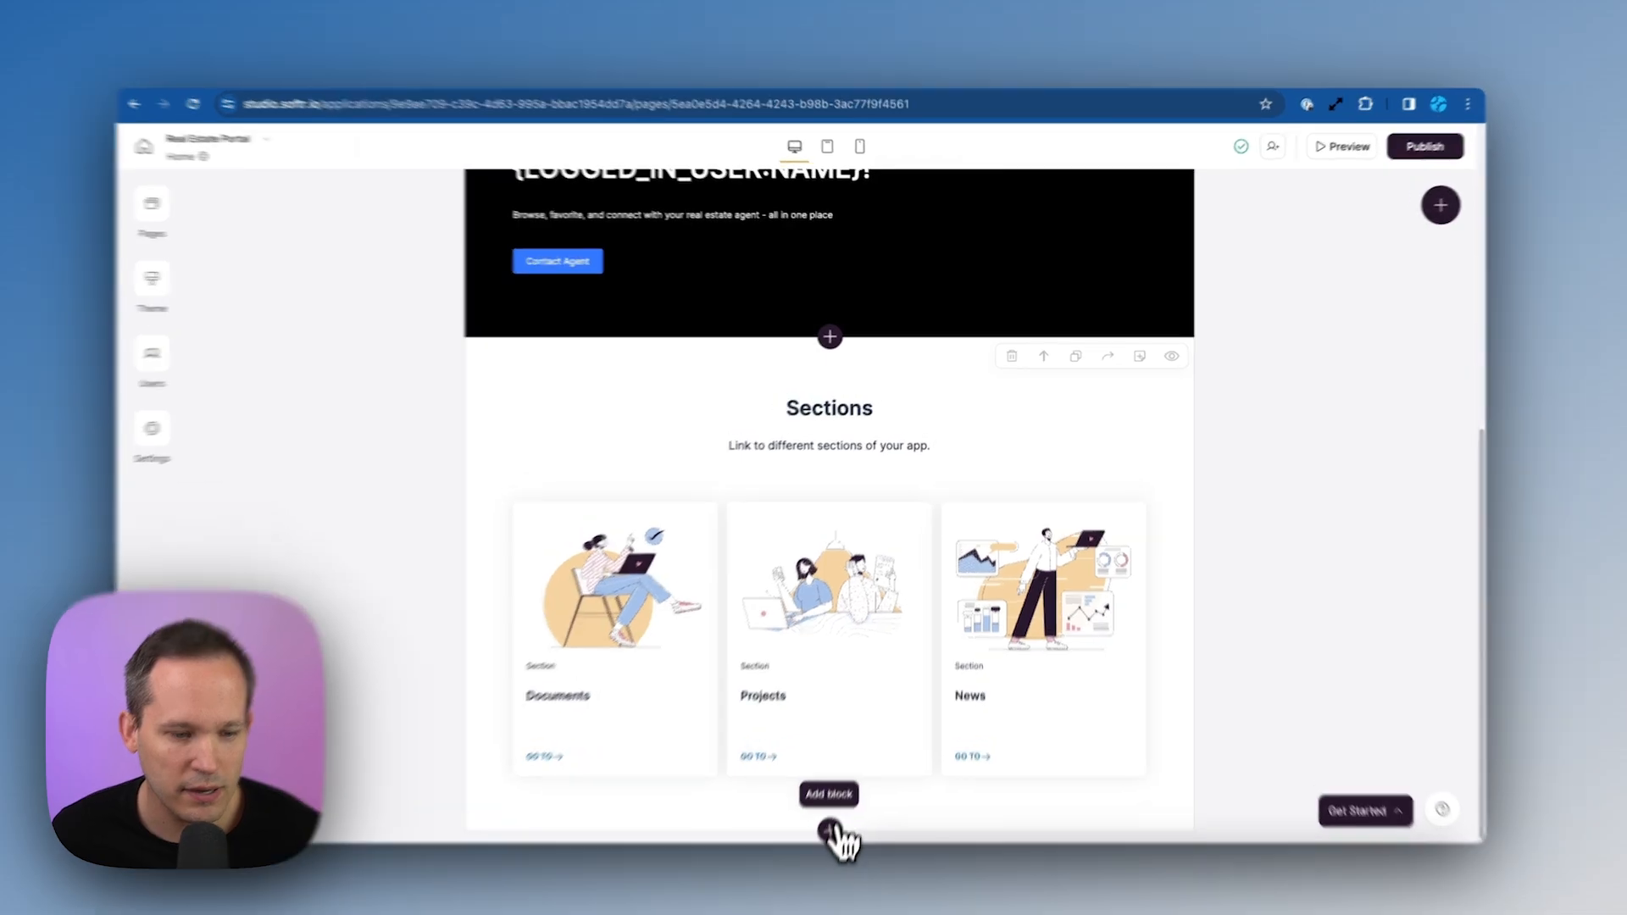
left_click(841, 801)
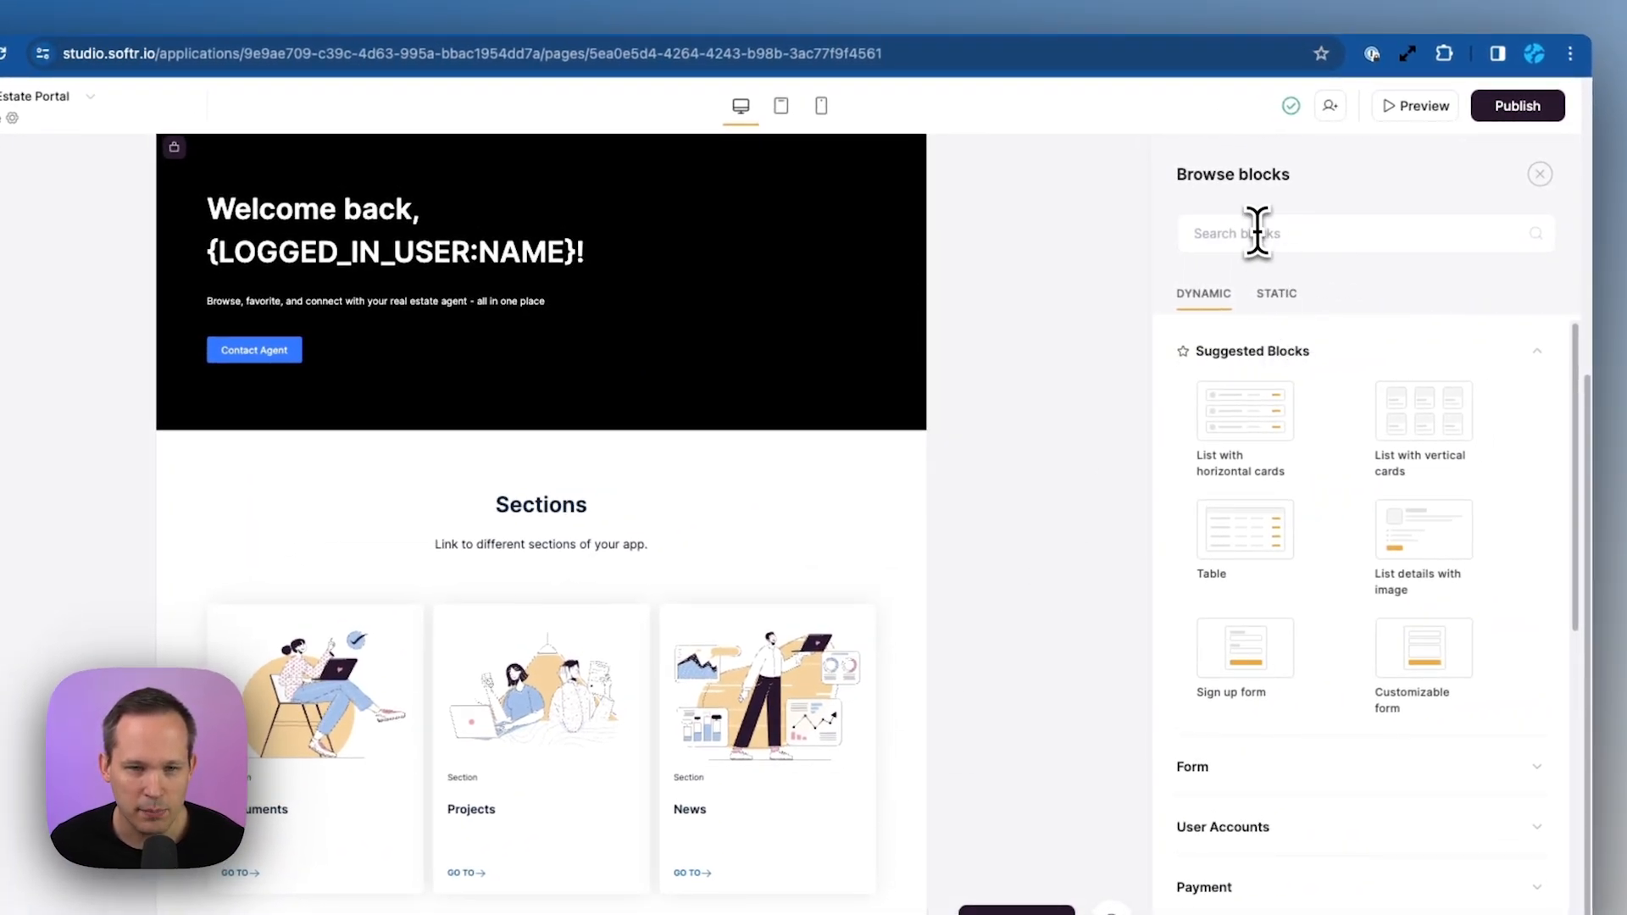
type("Foo")
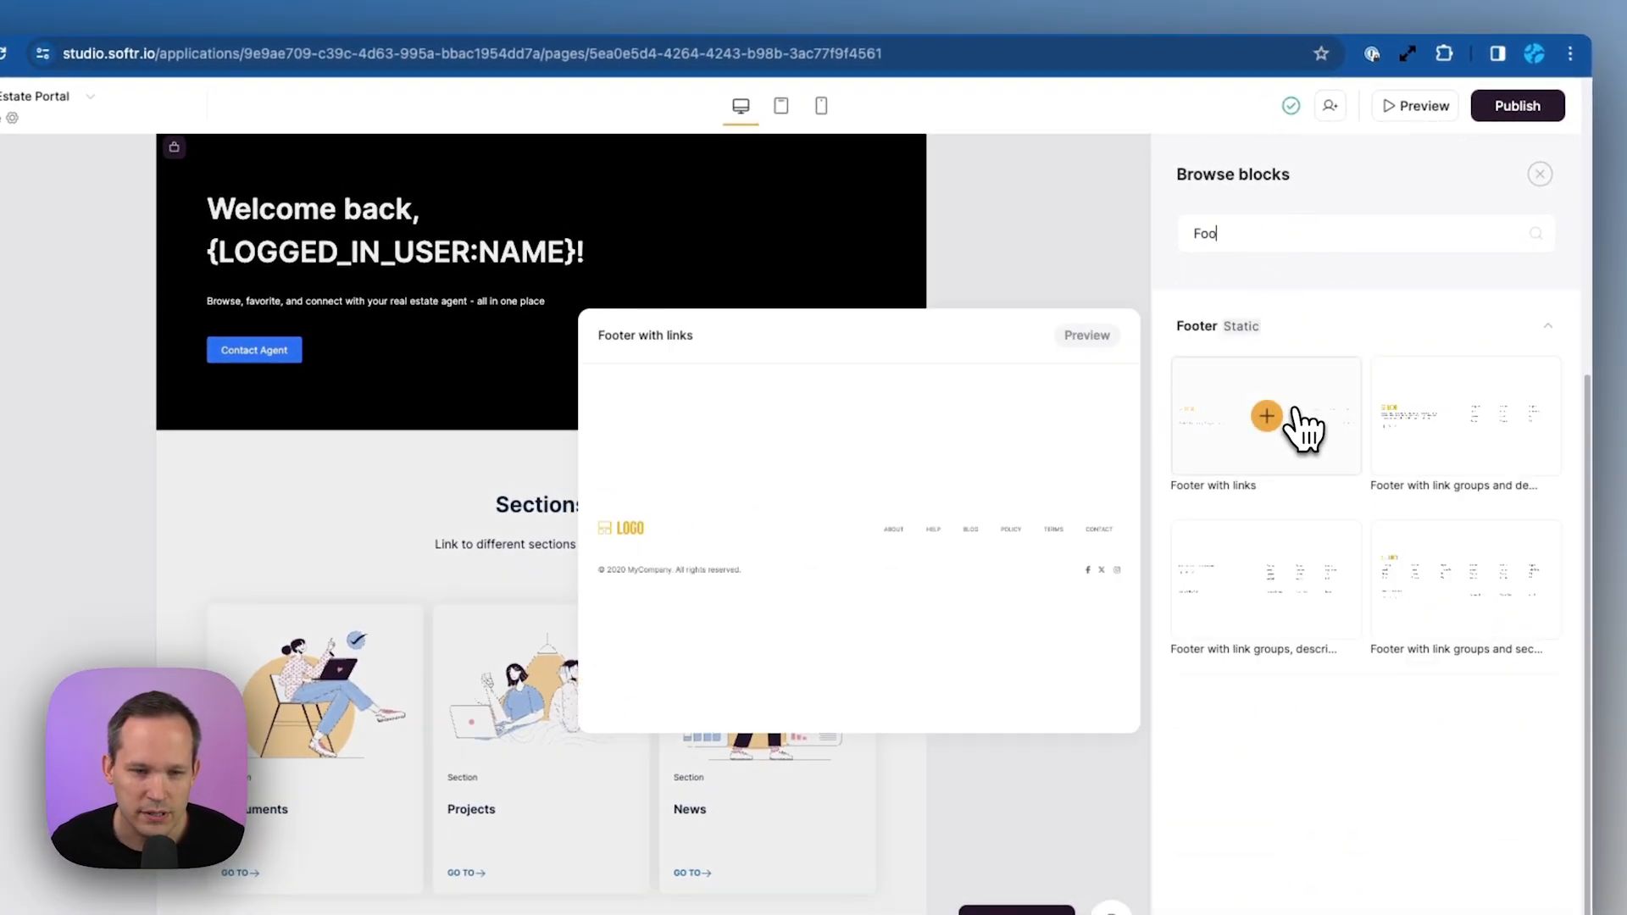
left_click(1300, 427)
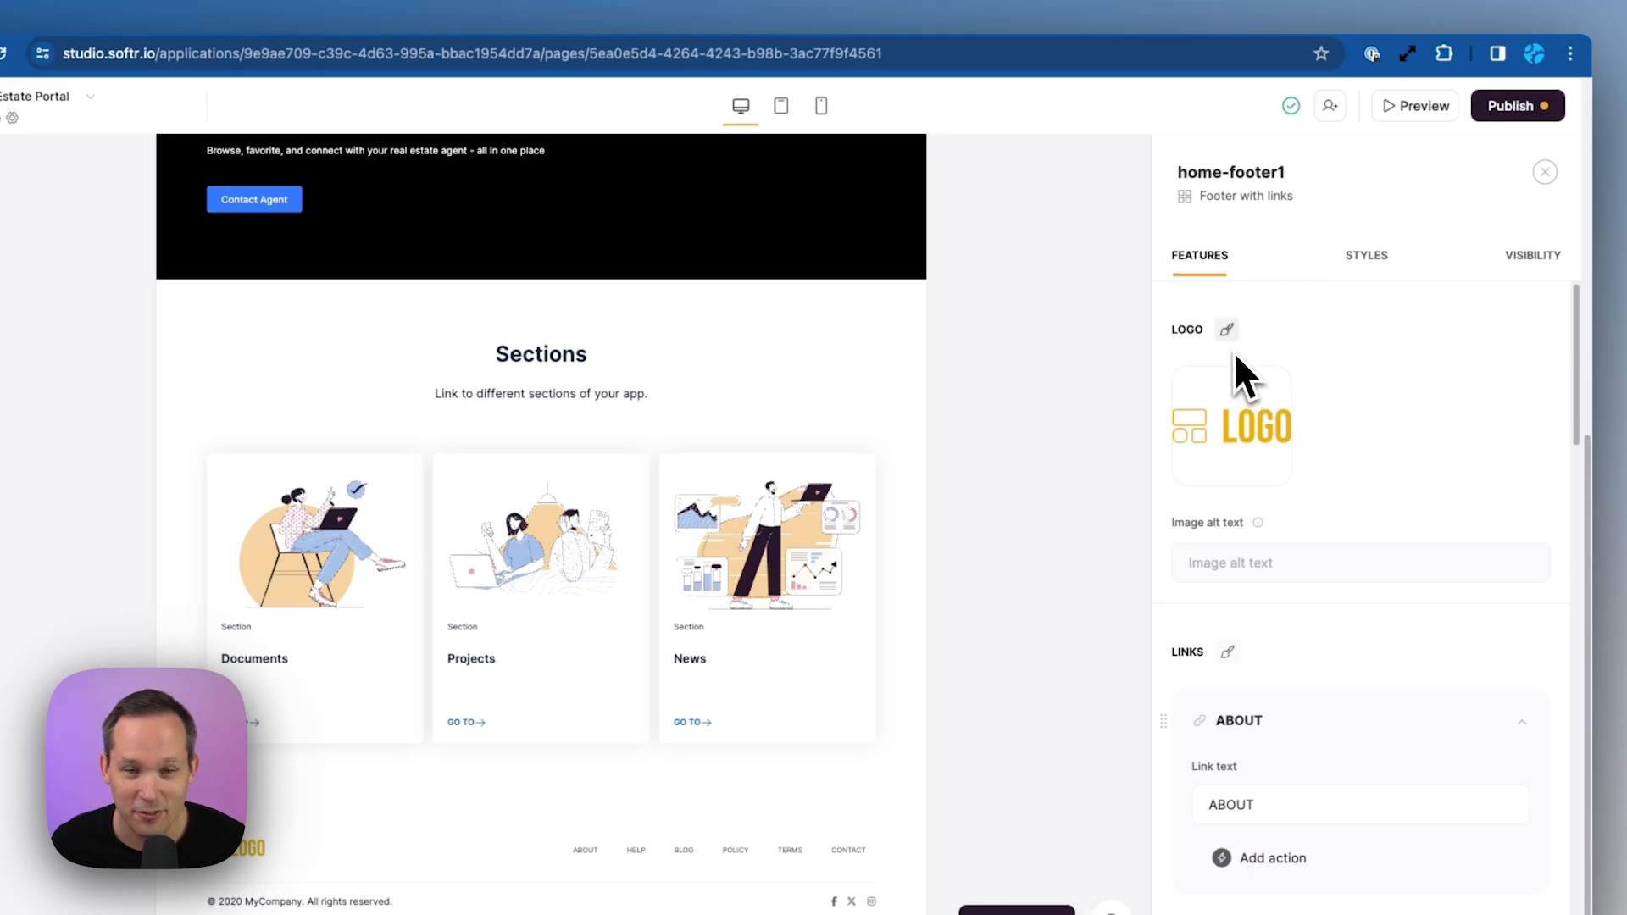
Replace the footer logo with an AI-generated one from 'A simple logo for a real estate company'
left_click(1227, 398)
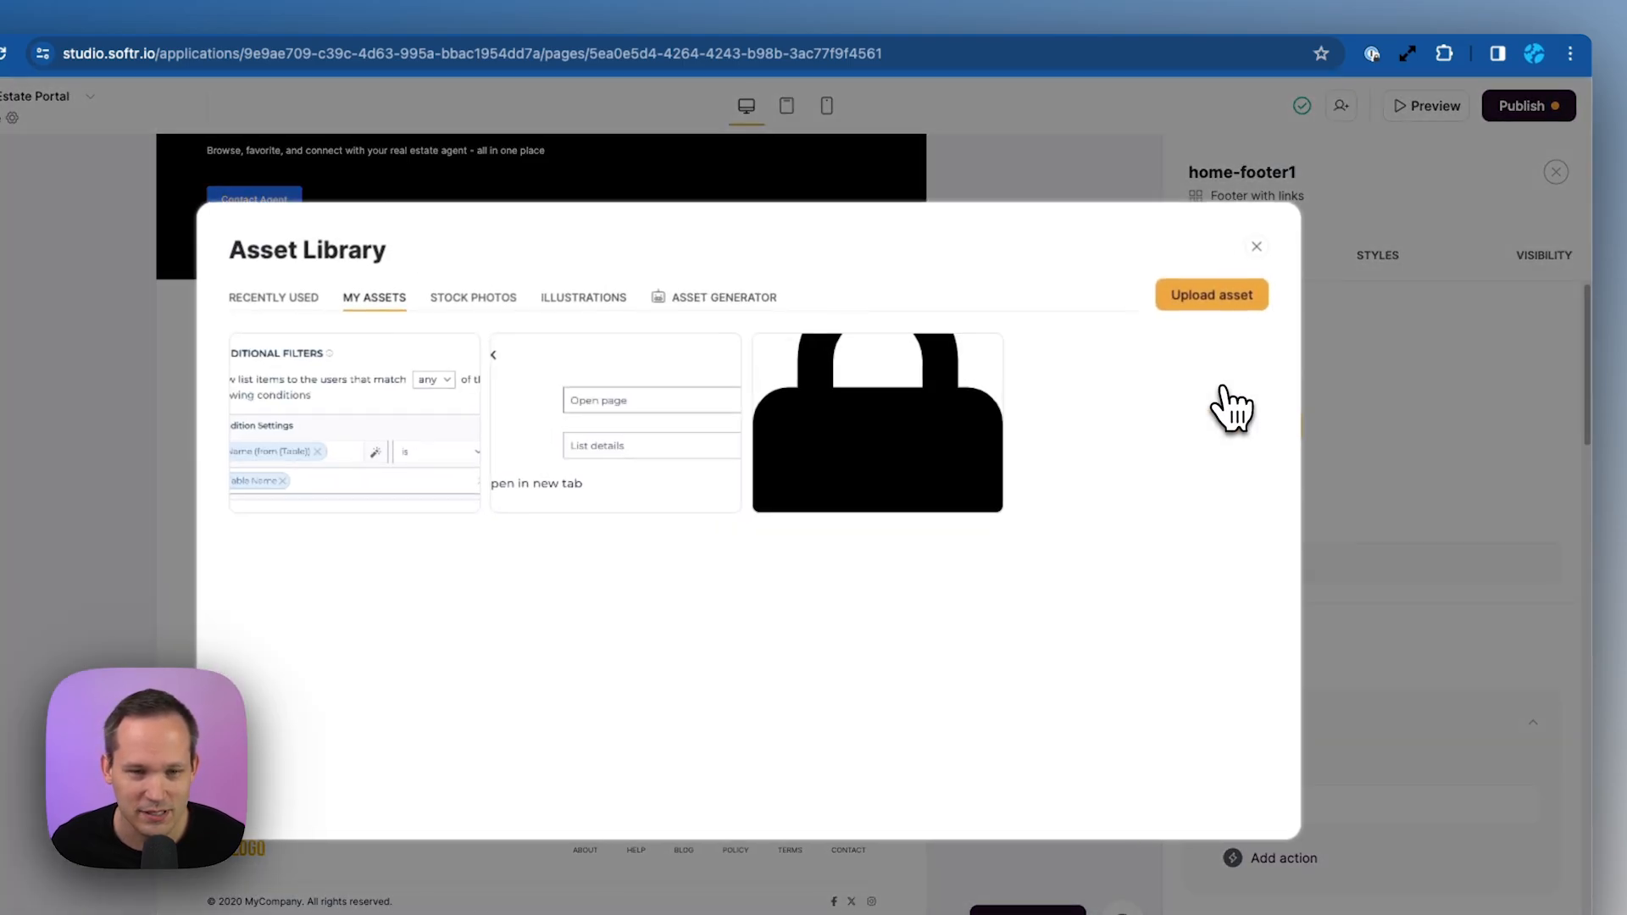
left_click(724, 312)
left_click(494, 376)
type("A simple logo for a real estate company")
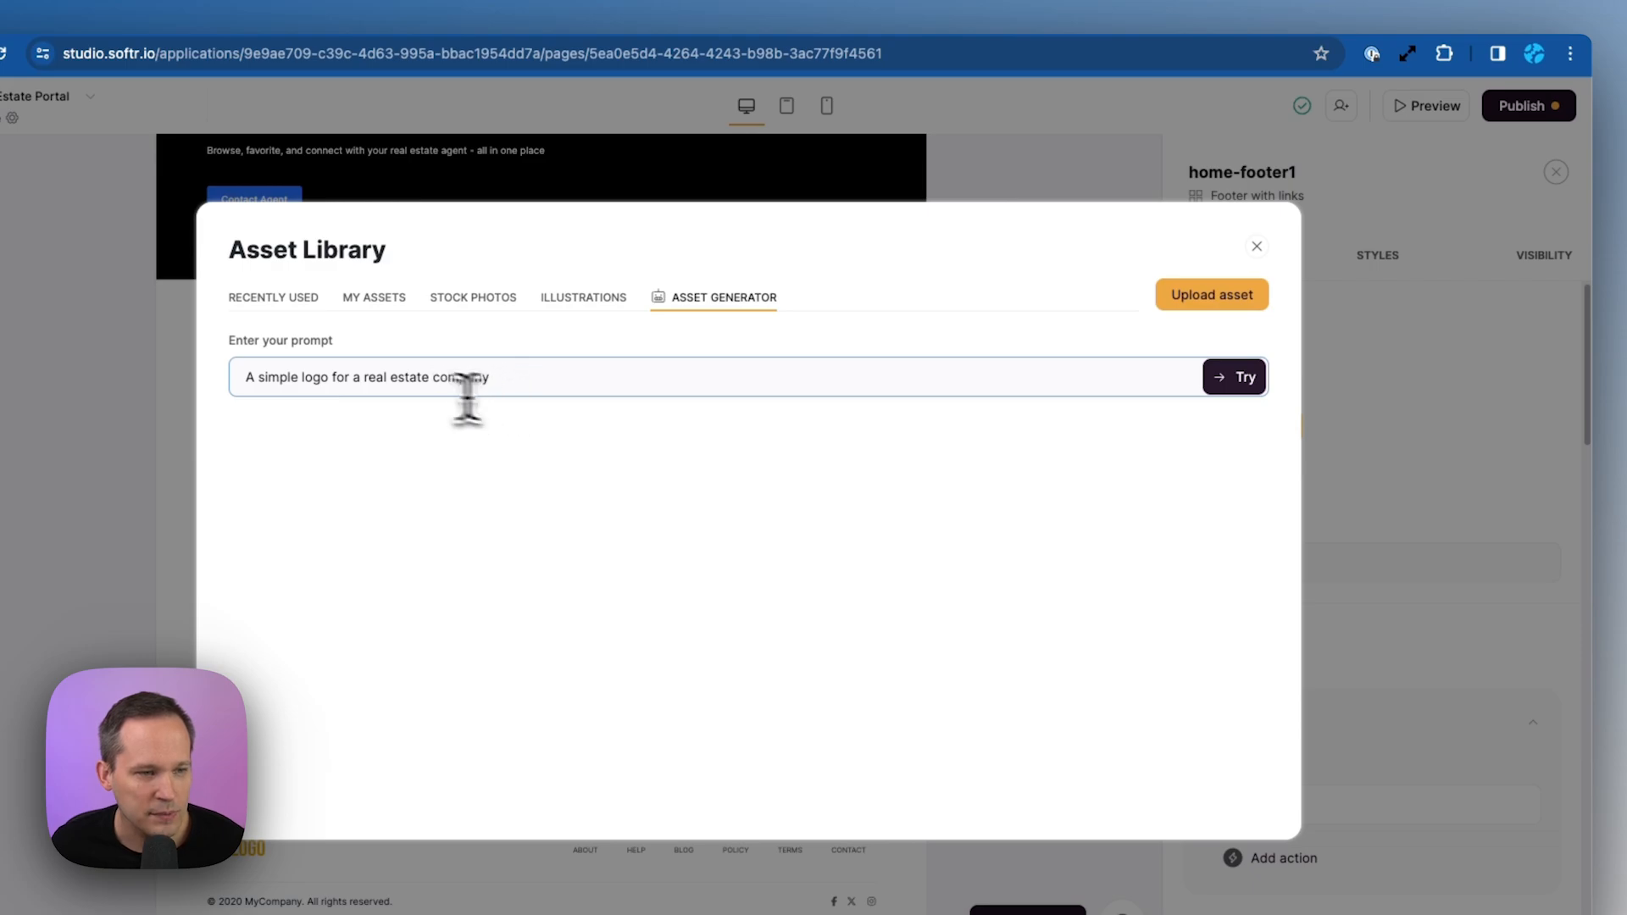
left_click(1237, 383)
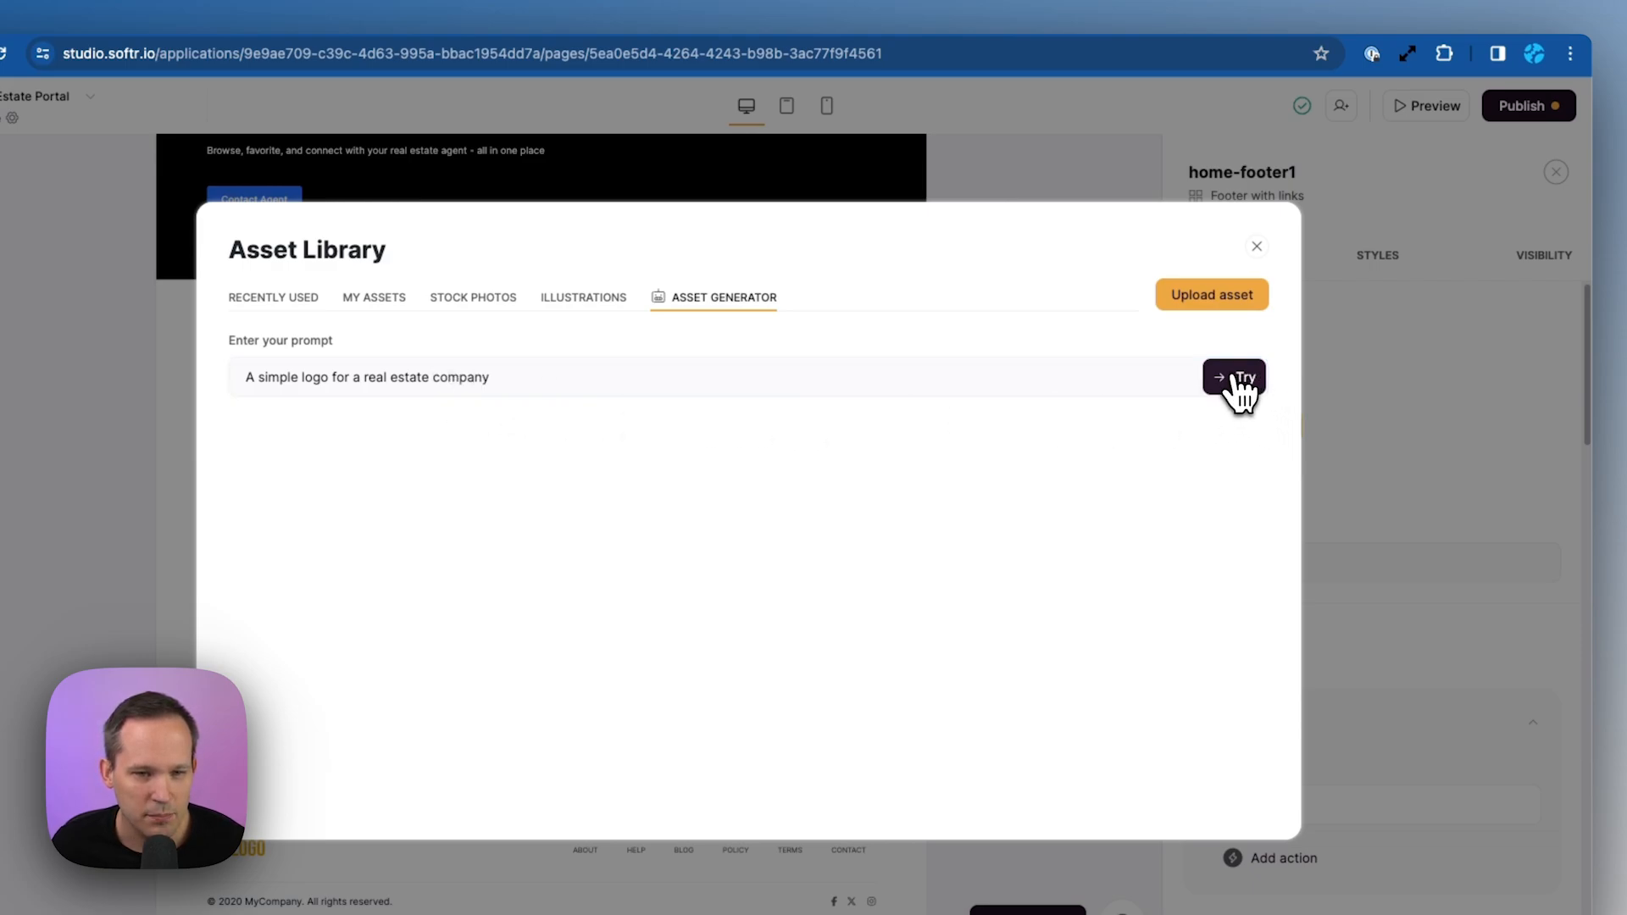
mouse_move(683, 519)
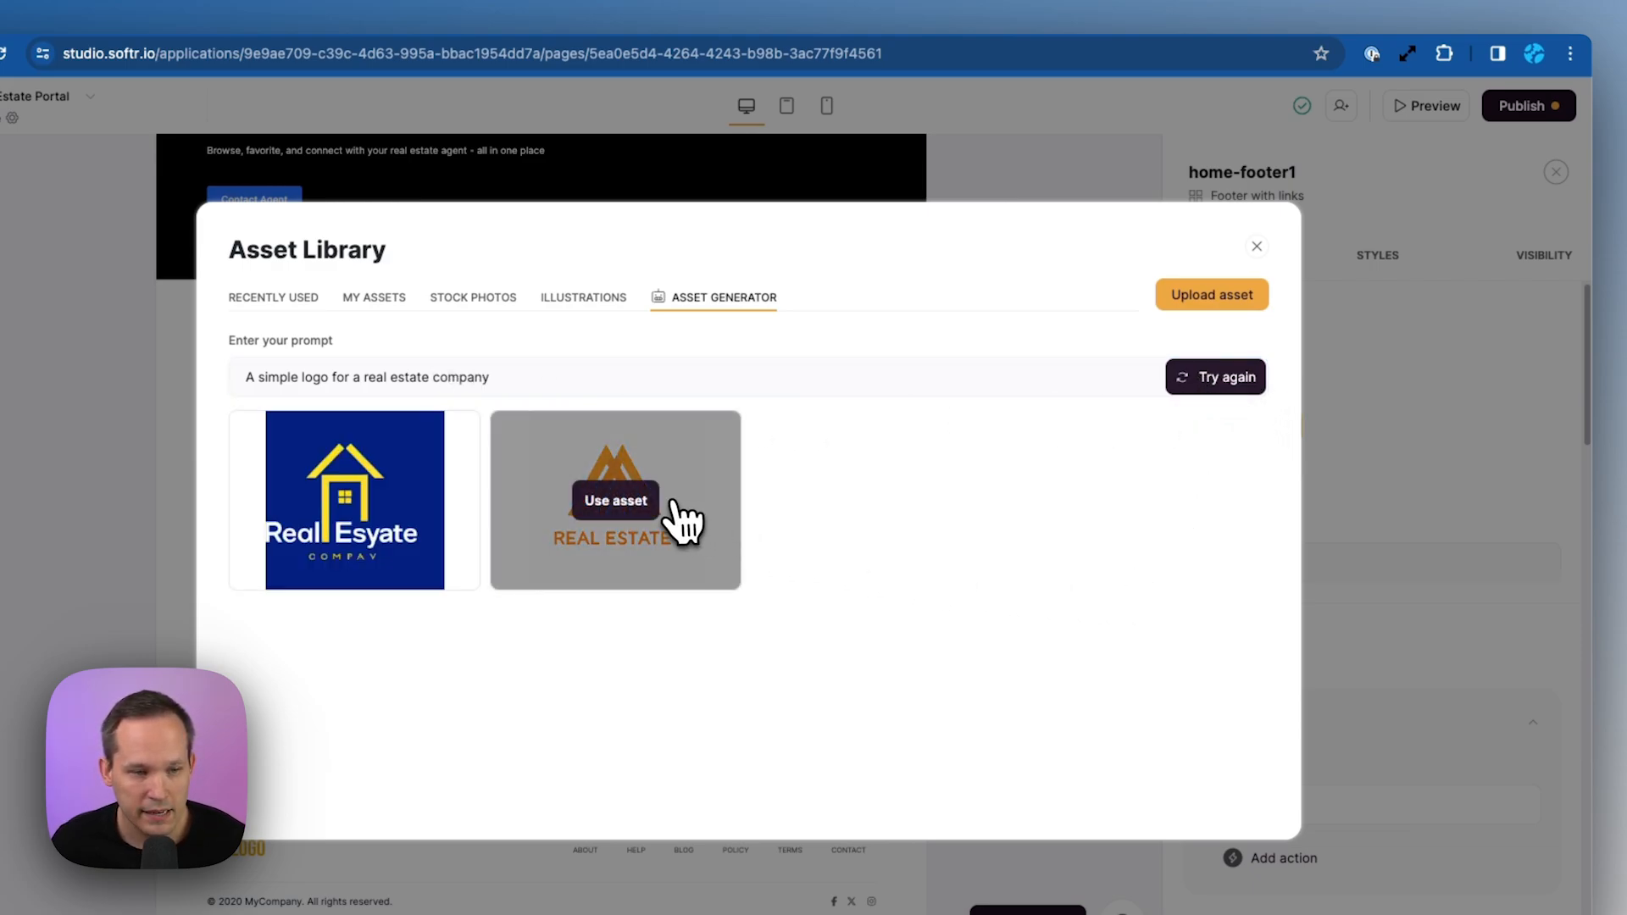
left_click(642, 502)
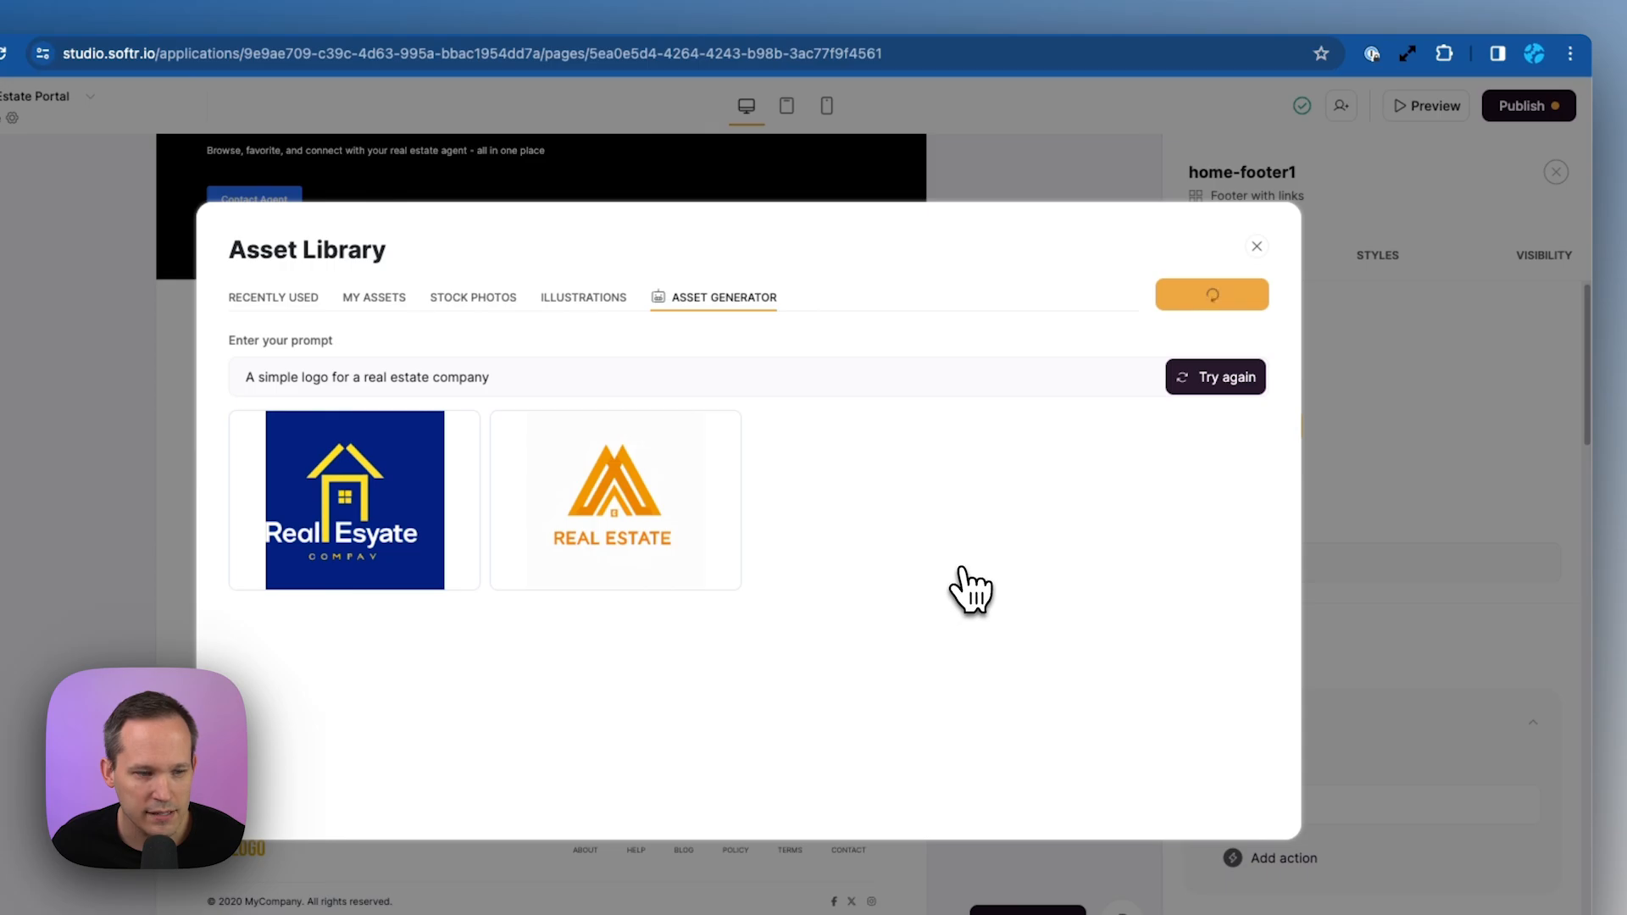
scroll(1030, 551, "up", 15)
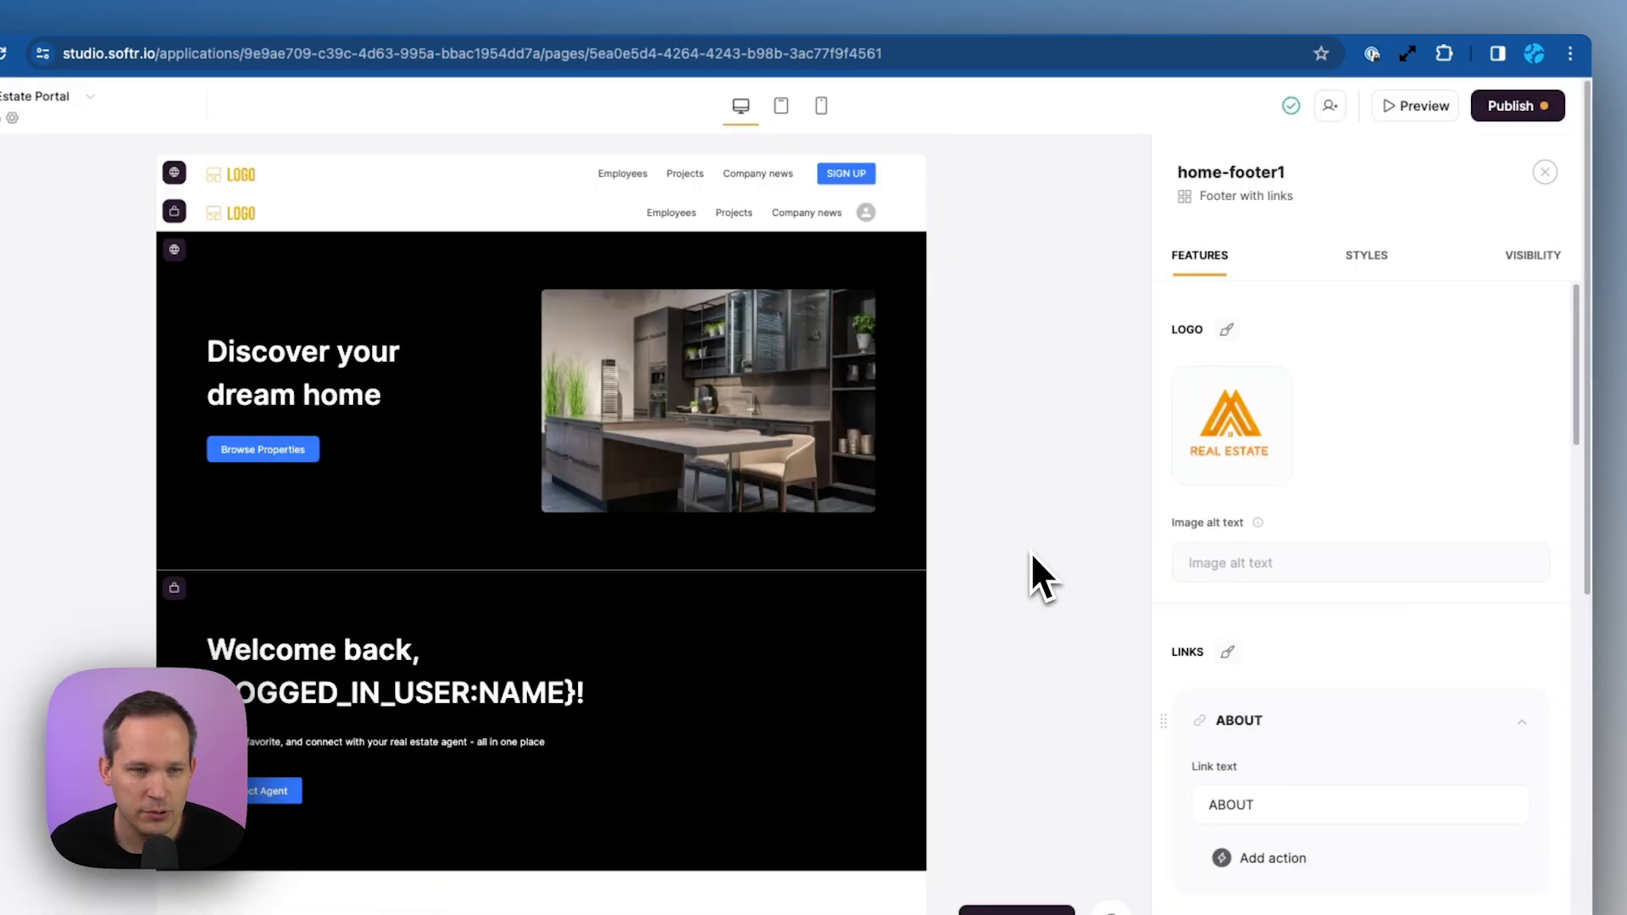
Swap the placeholder logo in the second and top headers for the Real Estate logo from My Assets
left_click(231, 212)
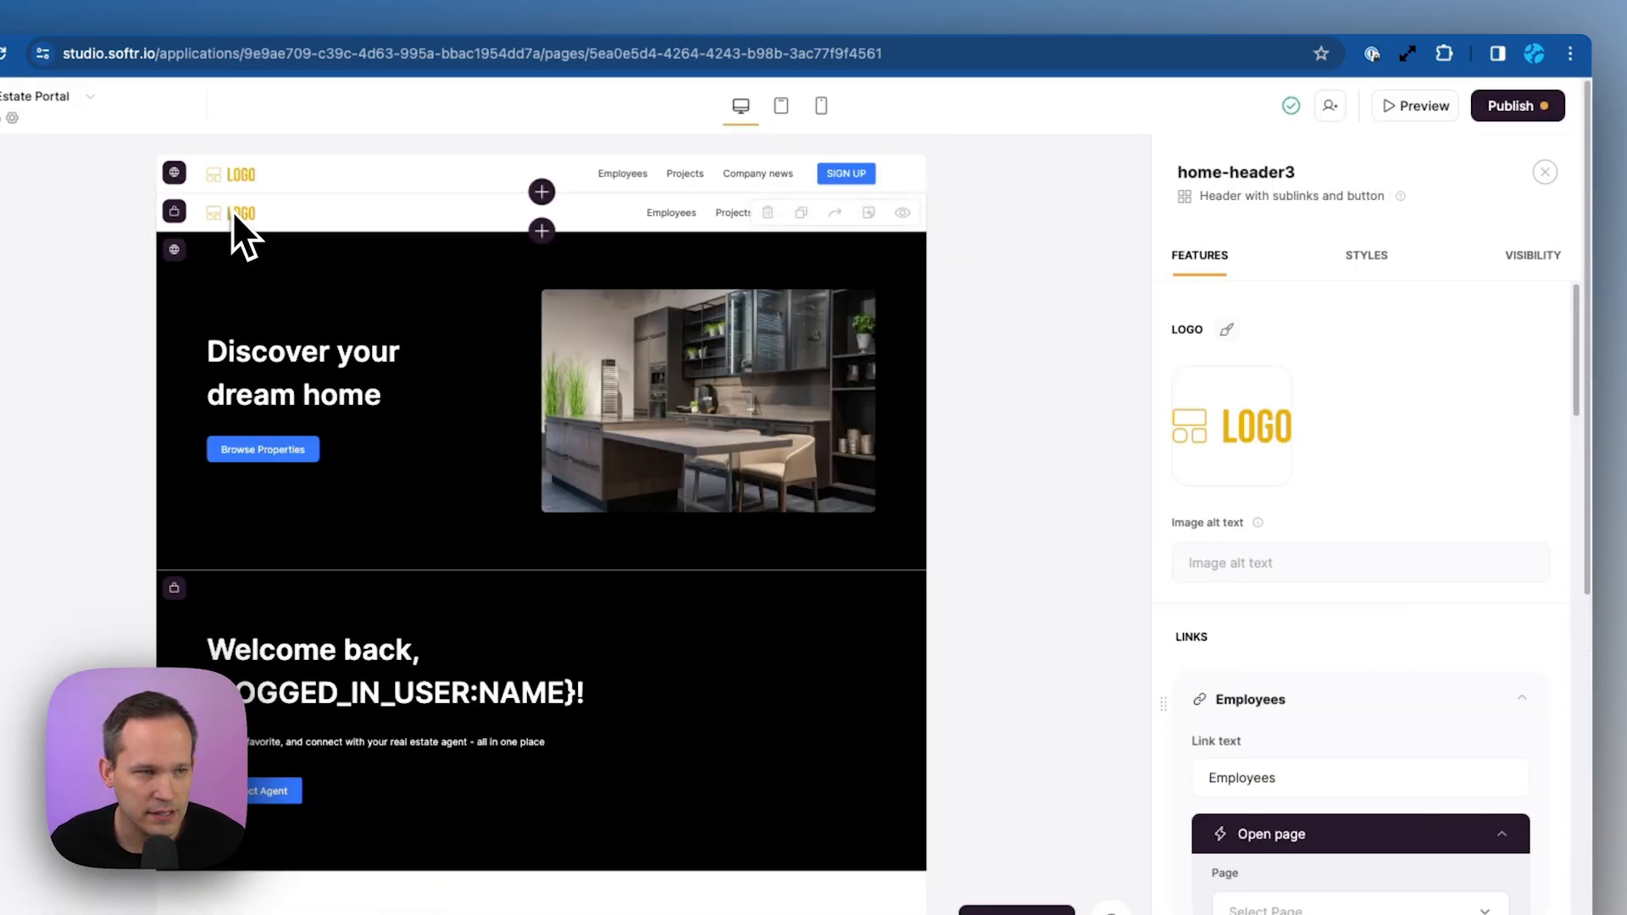
left_click(1229, 428)
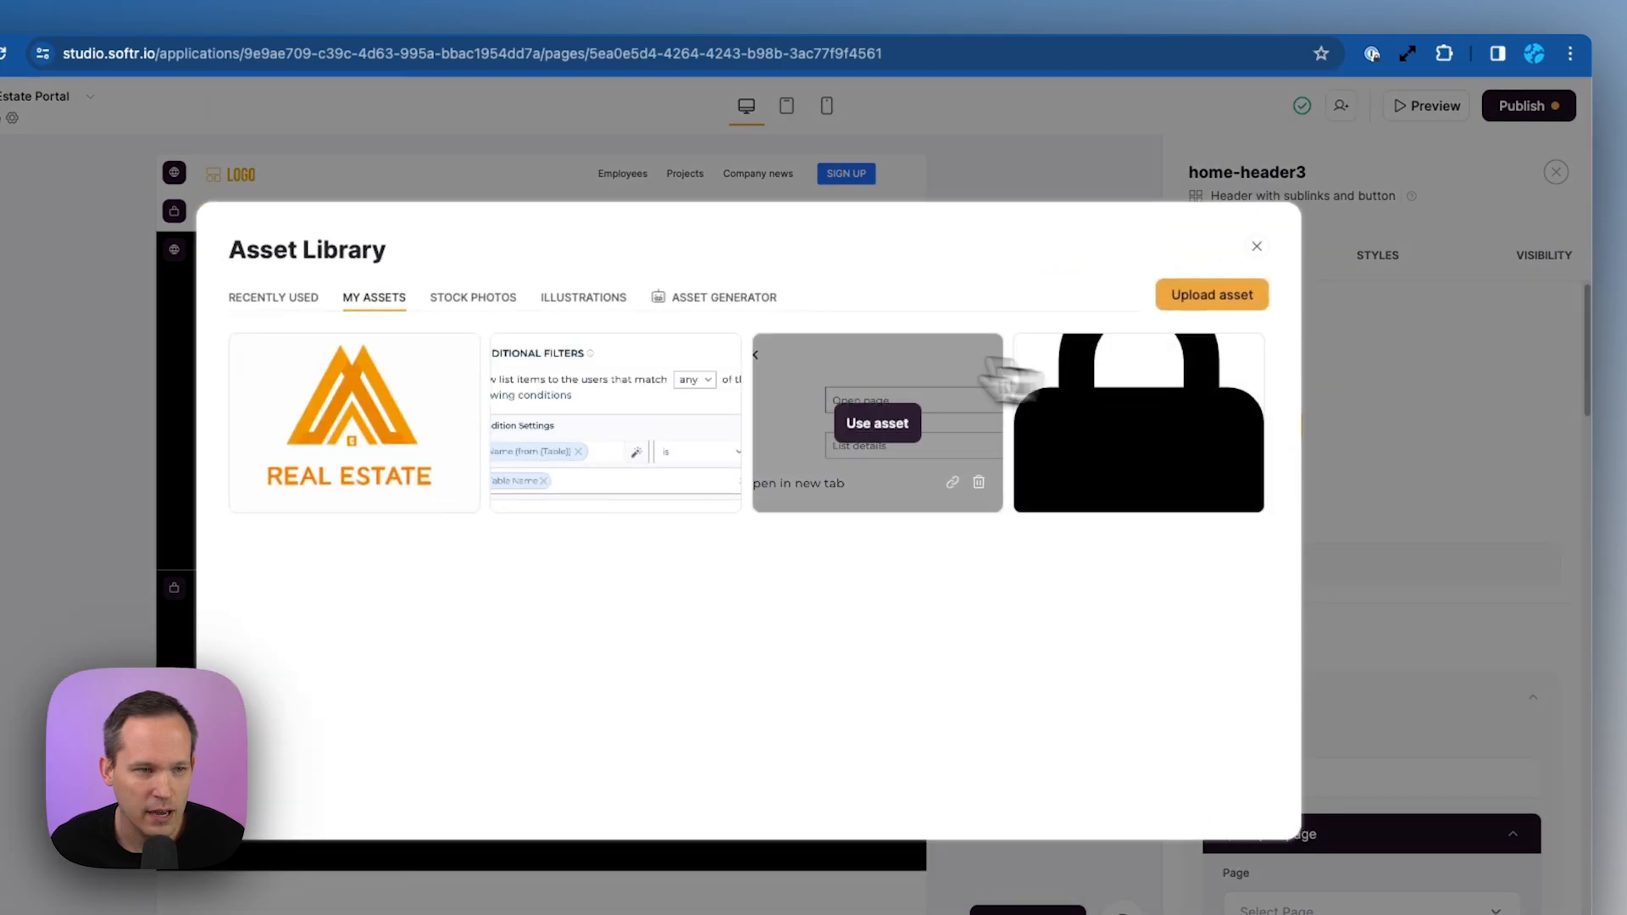
left_click(349, 428)
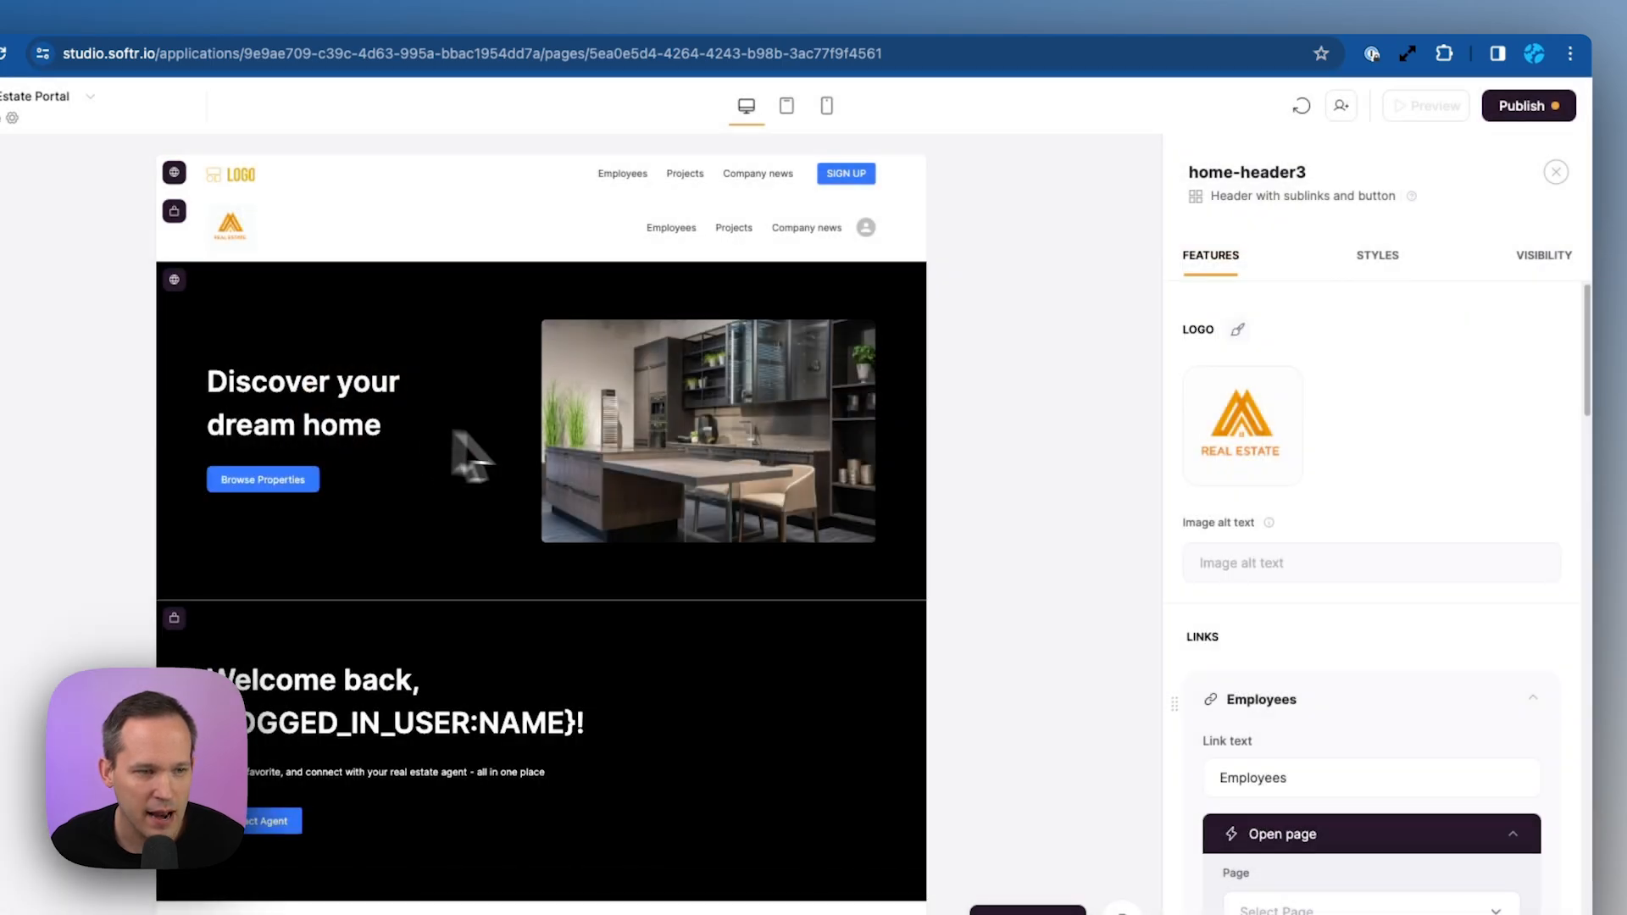
left_click(237, 185)
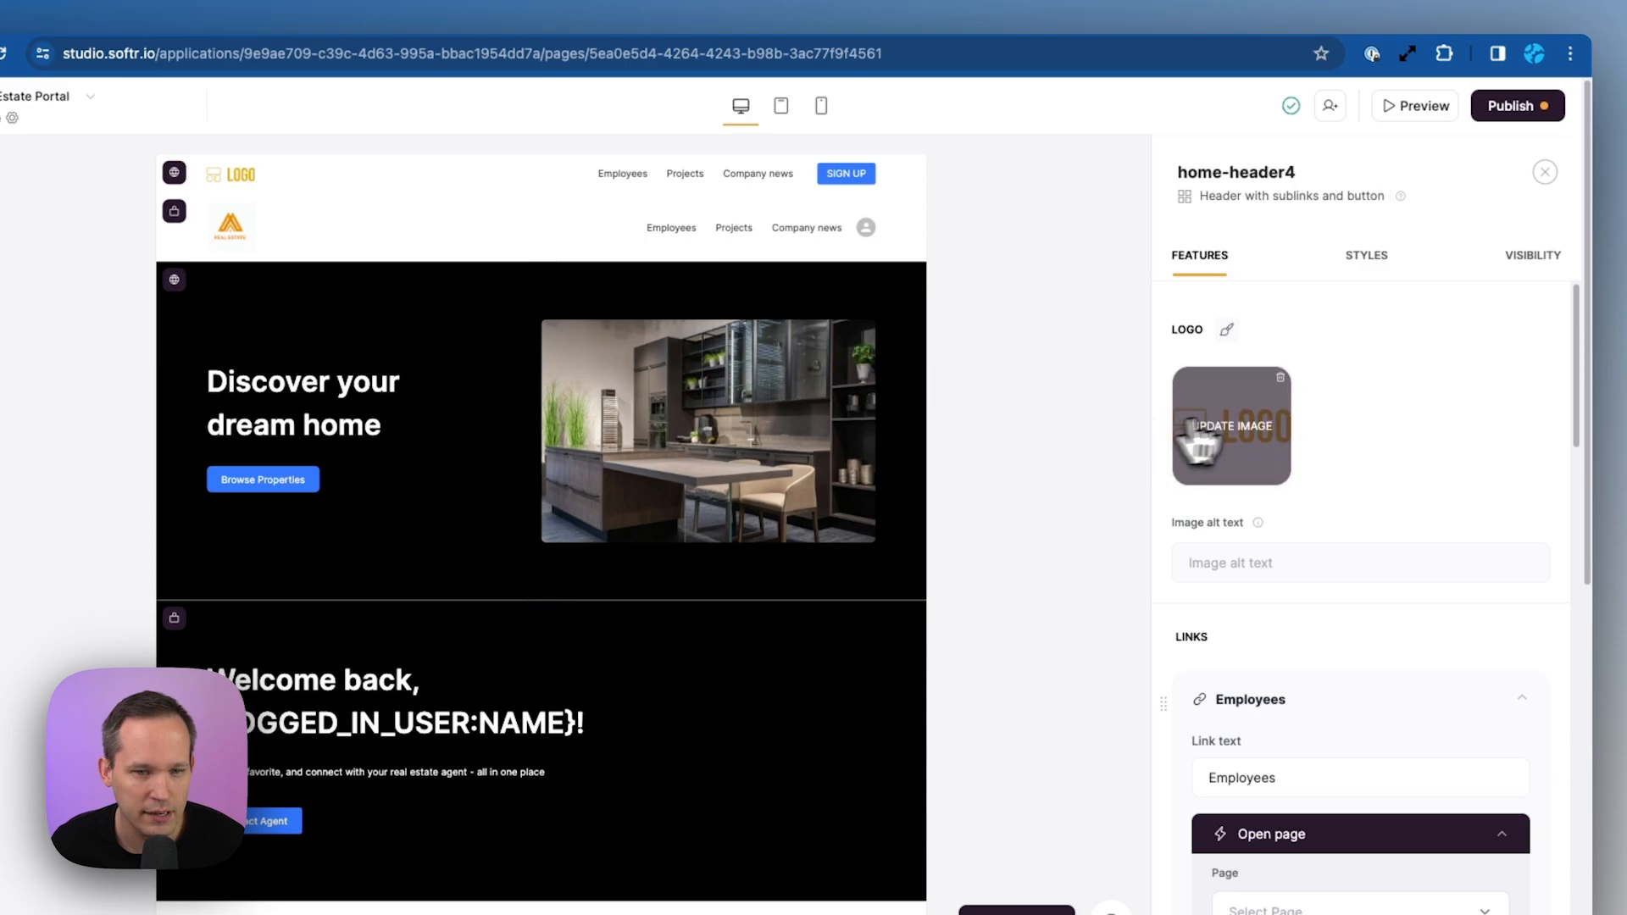
left_click(1237, 428)
left_click(352, 426)
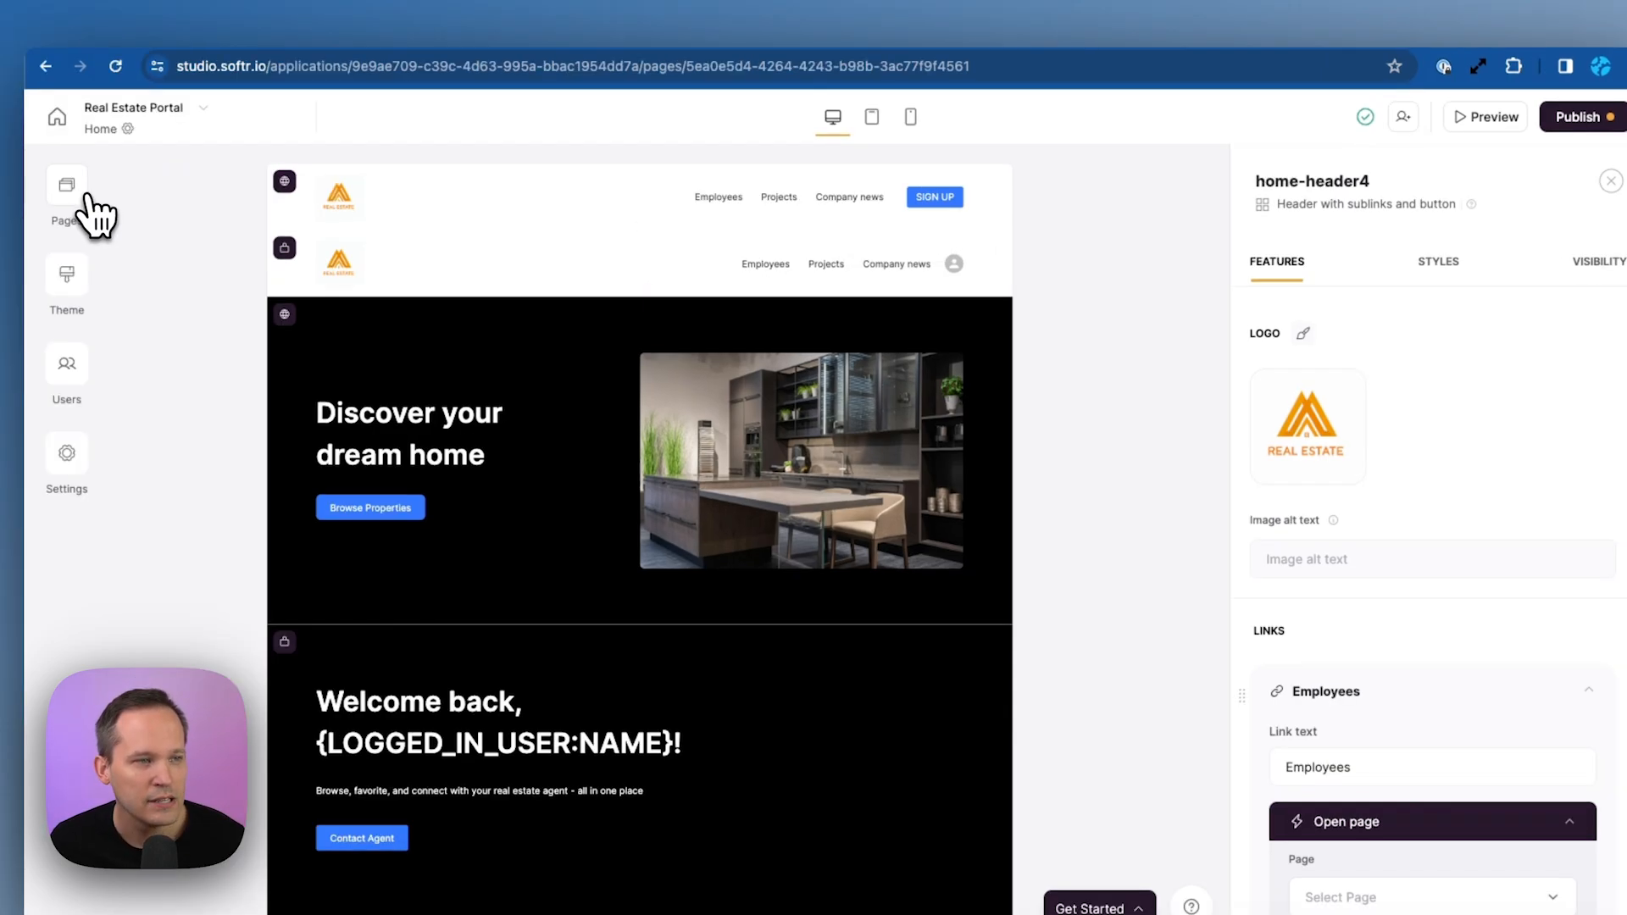
Add a new page named Properties at /properties, then return to the Home page
left_click(72, 193)
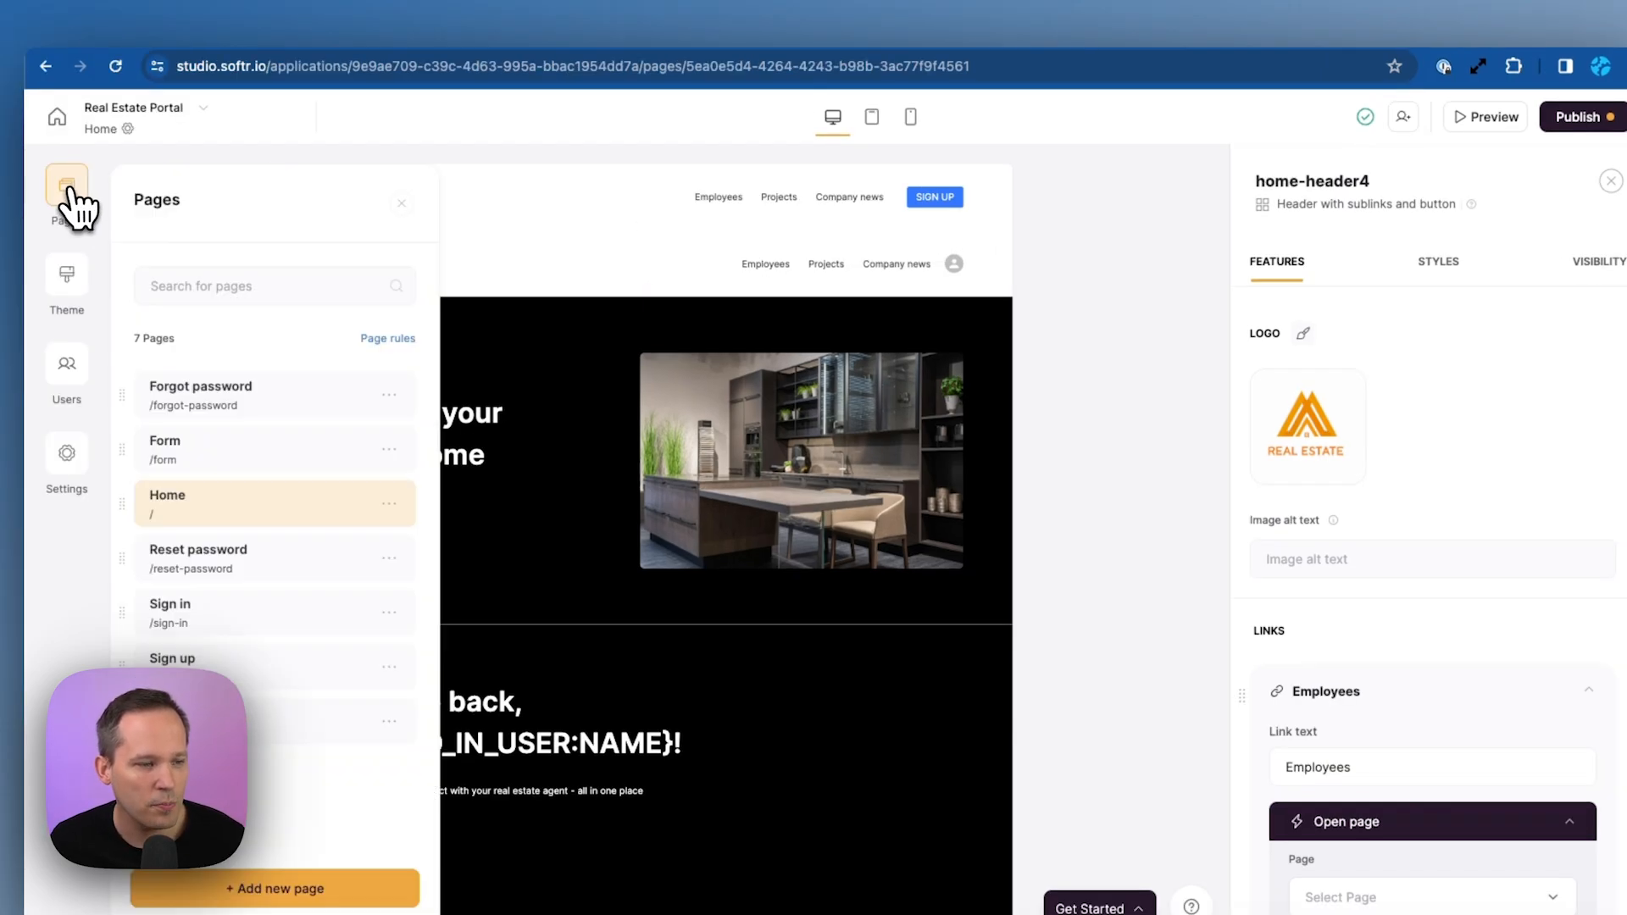
left_click(362, 884)
type("Properties")
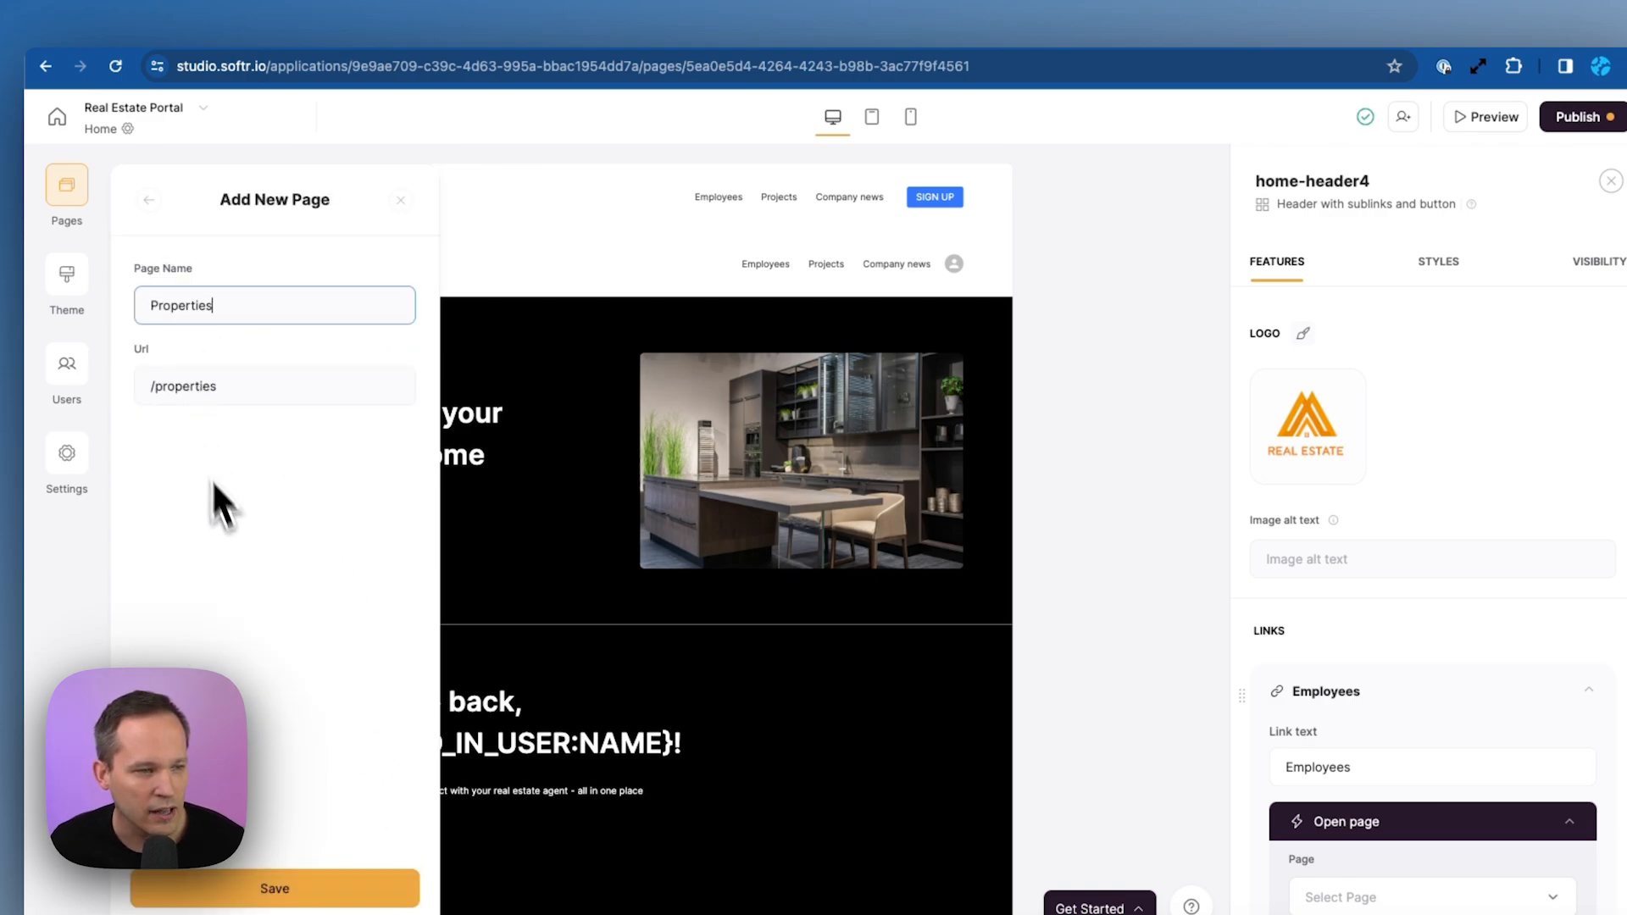
left_click(292, 886)
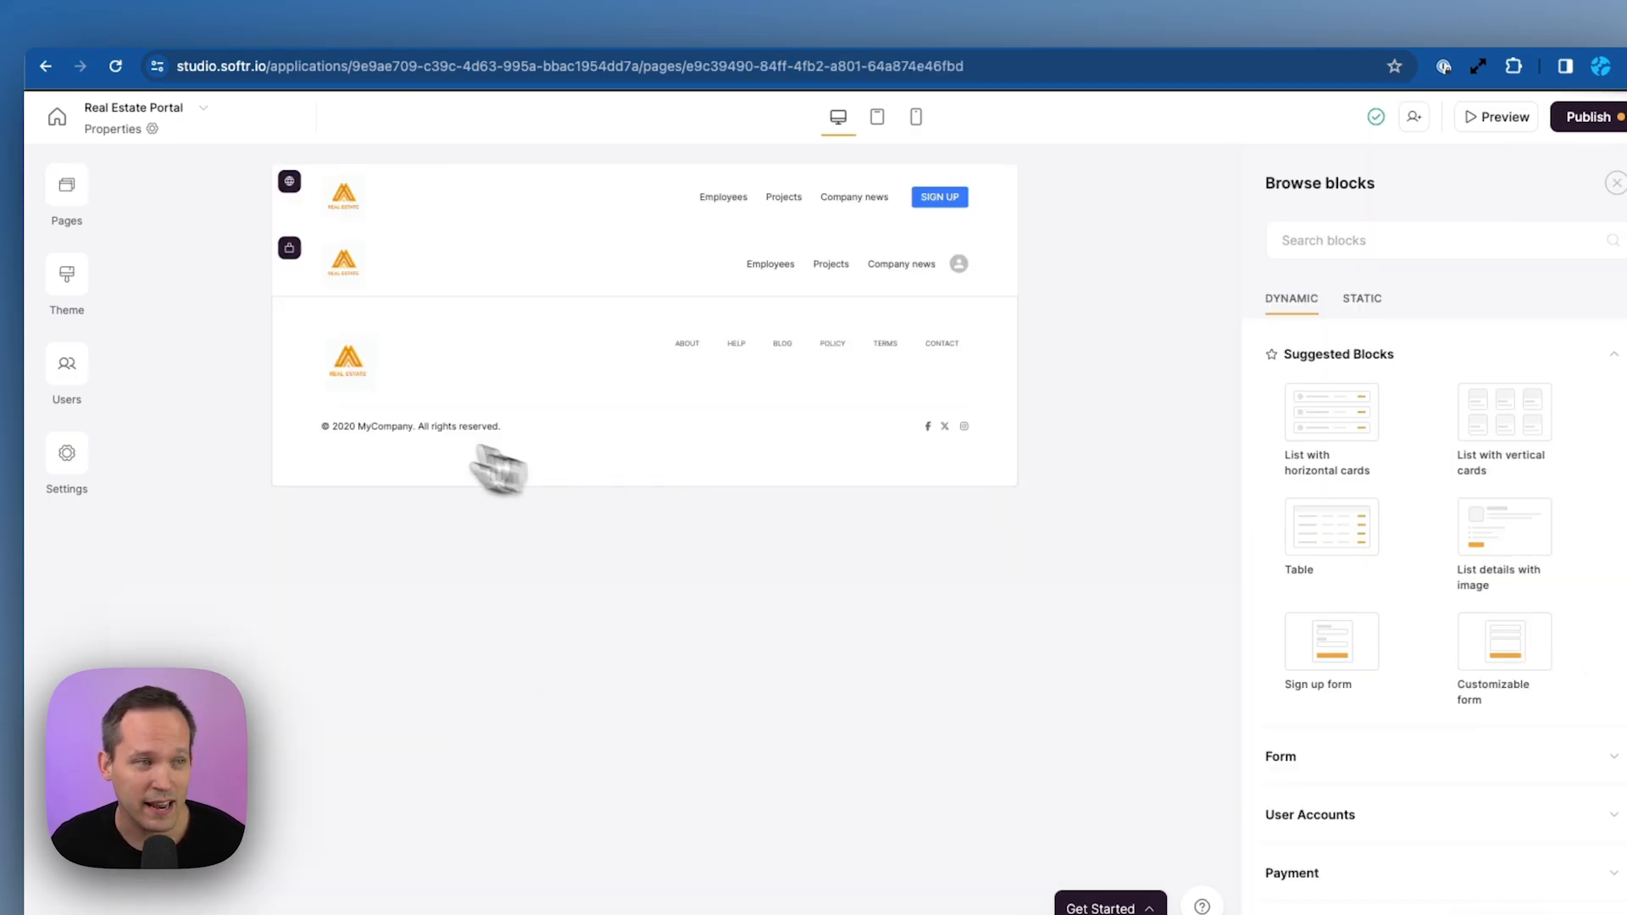
left_click(69, 197)
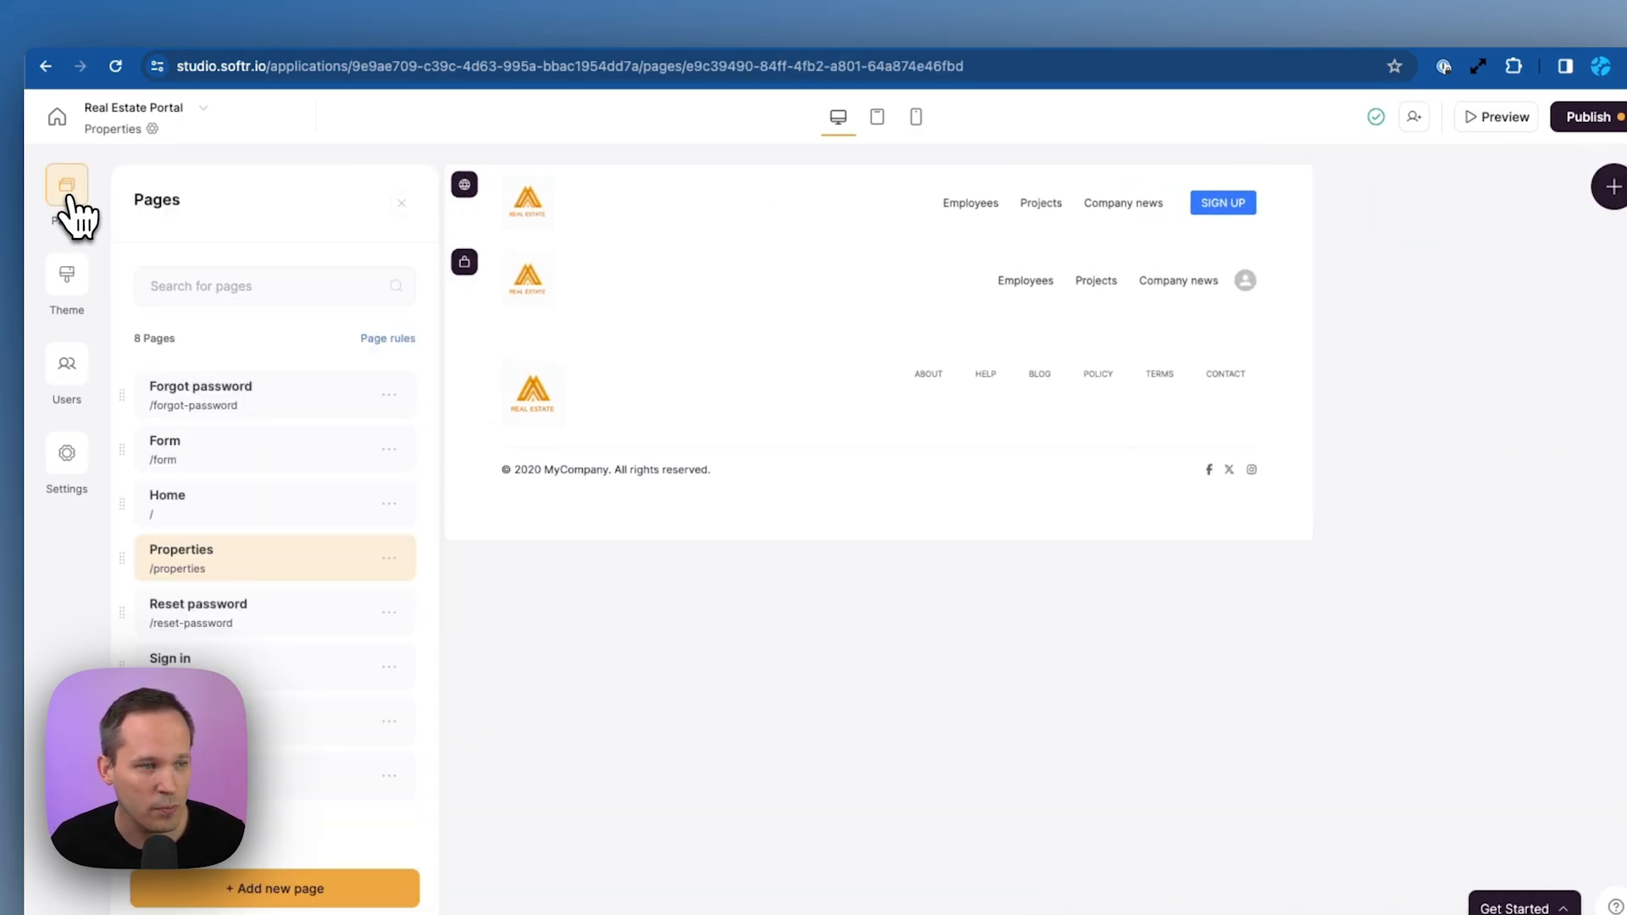
left_click(217, 522)
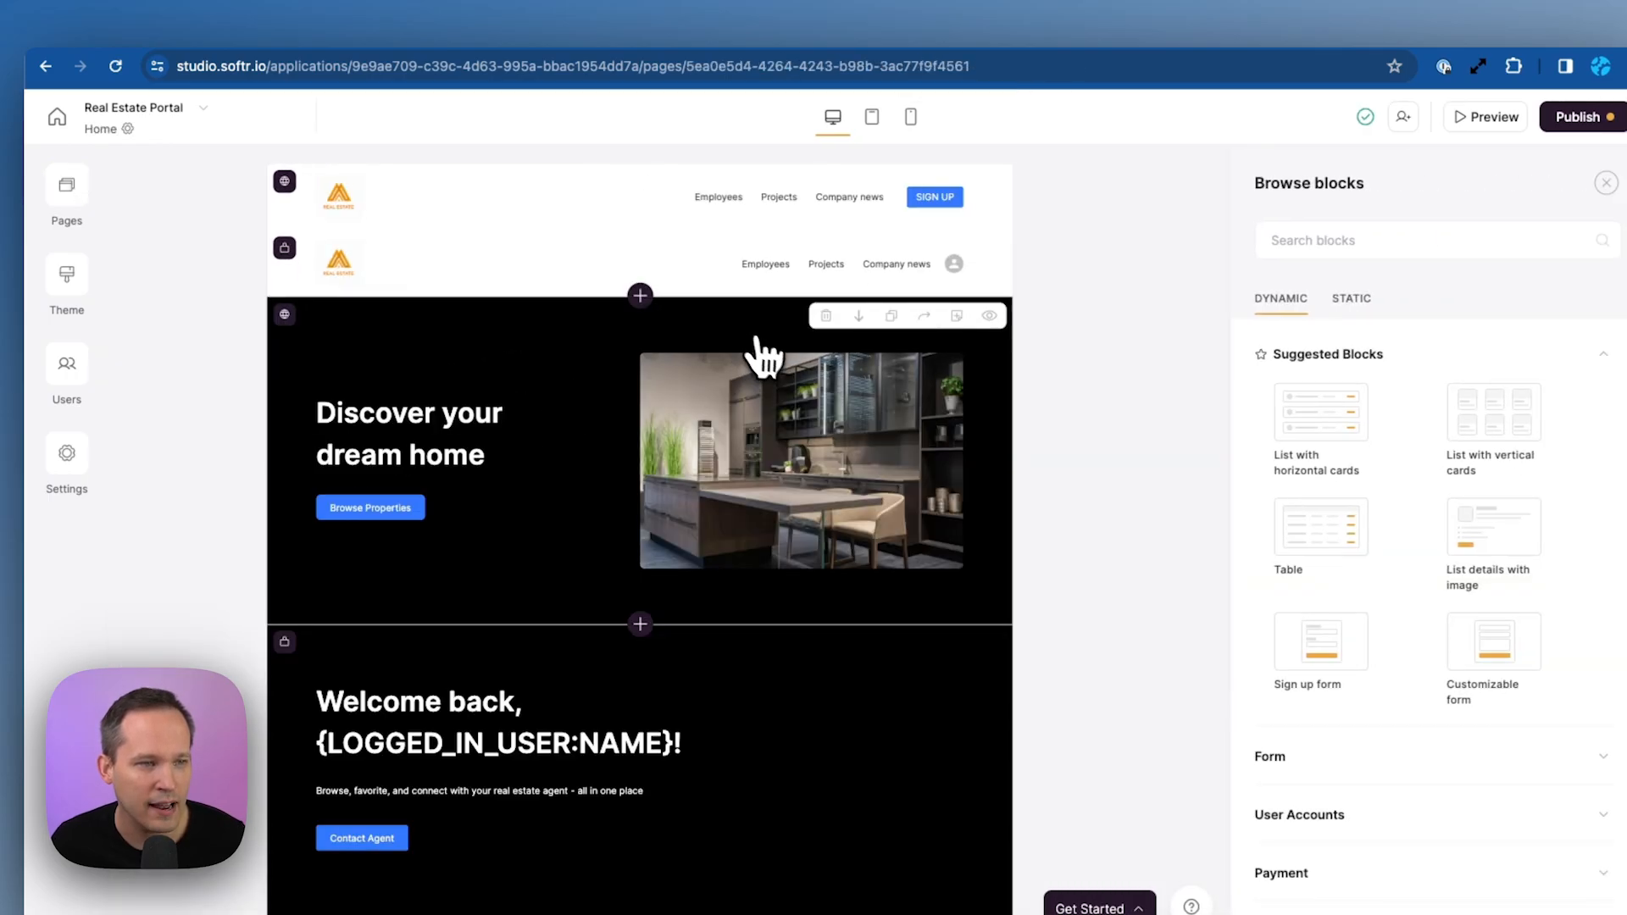
In the second header, delete Employees and Projects, and turn Company news into a Properties link to the Properties page
left_click(552, 289)
scroll(1440, 508, "down", 4)
left_click(1559, 365)
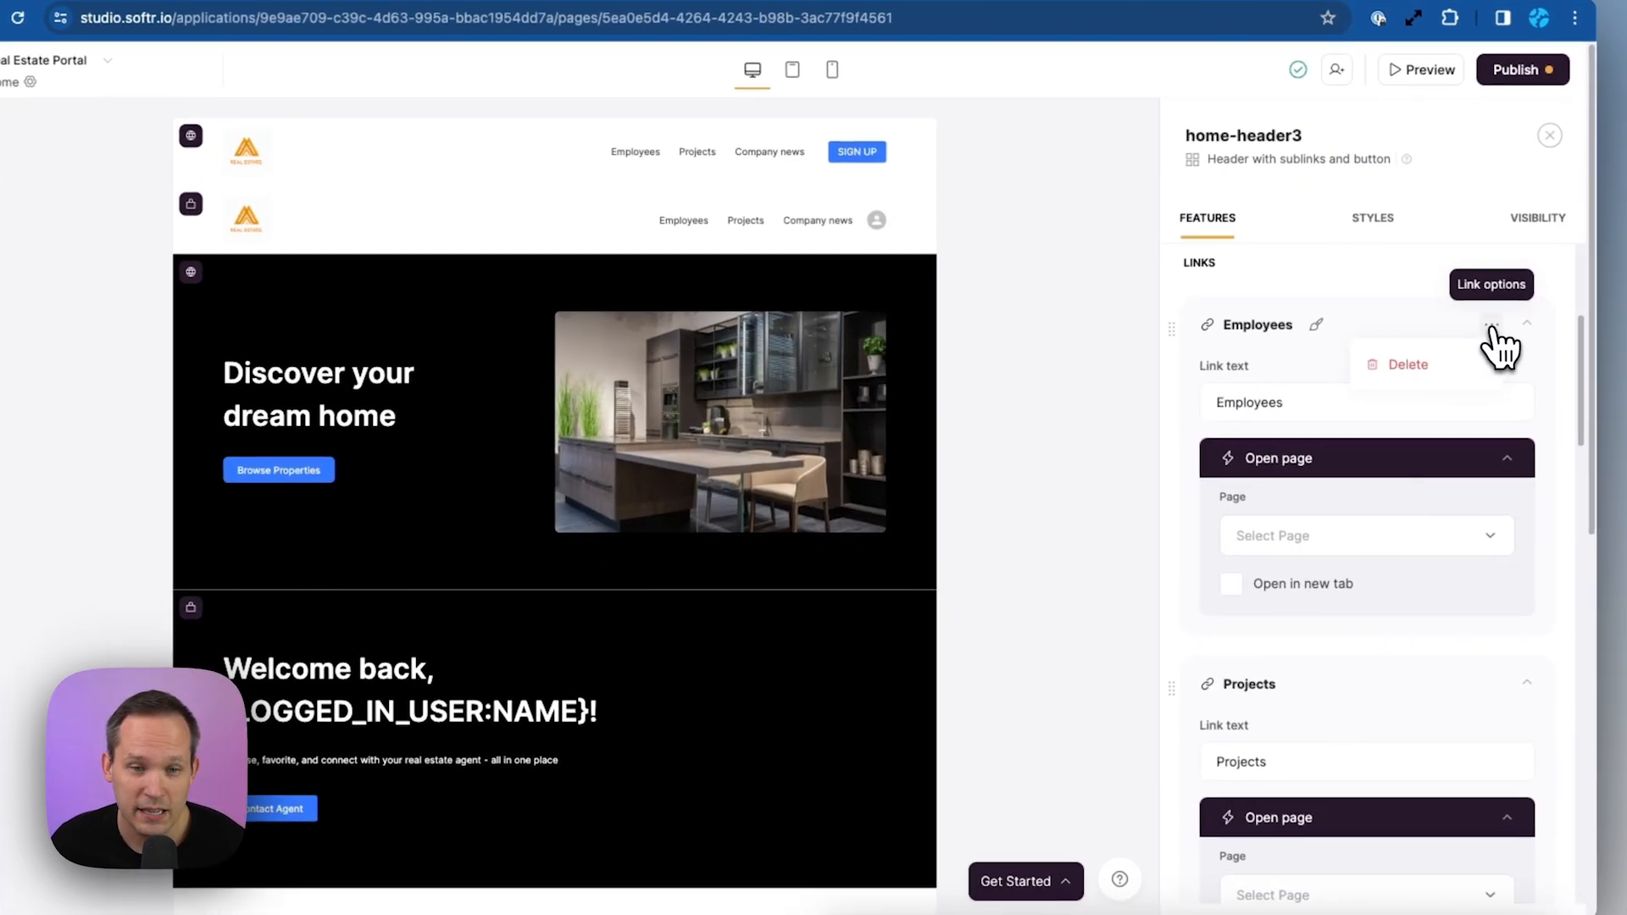
left_click(1542, 400)
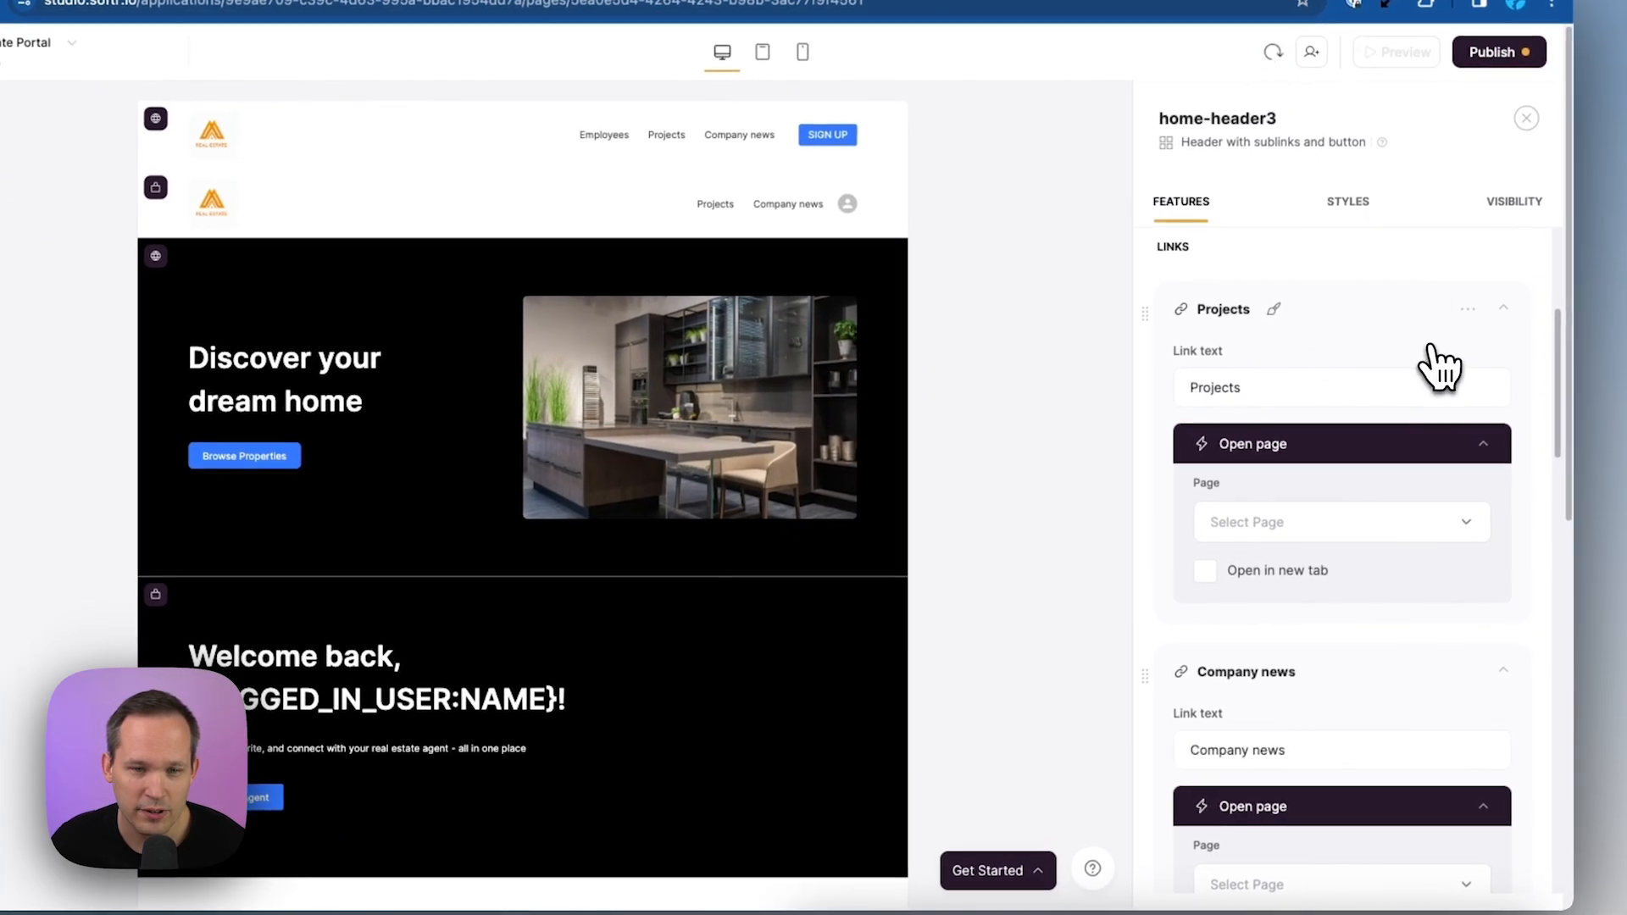
left_click(1467, 309)
left_click(1383, 350)
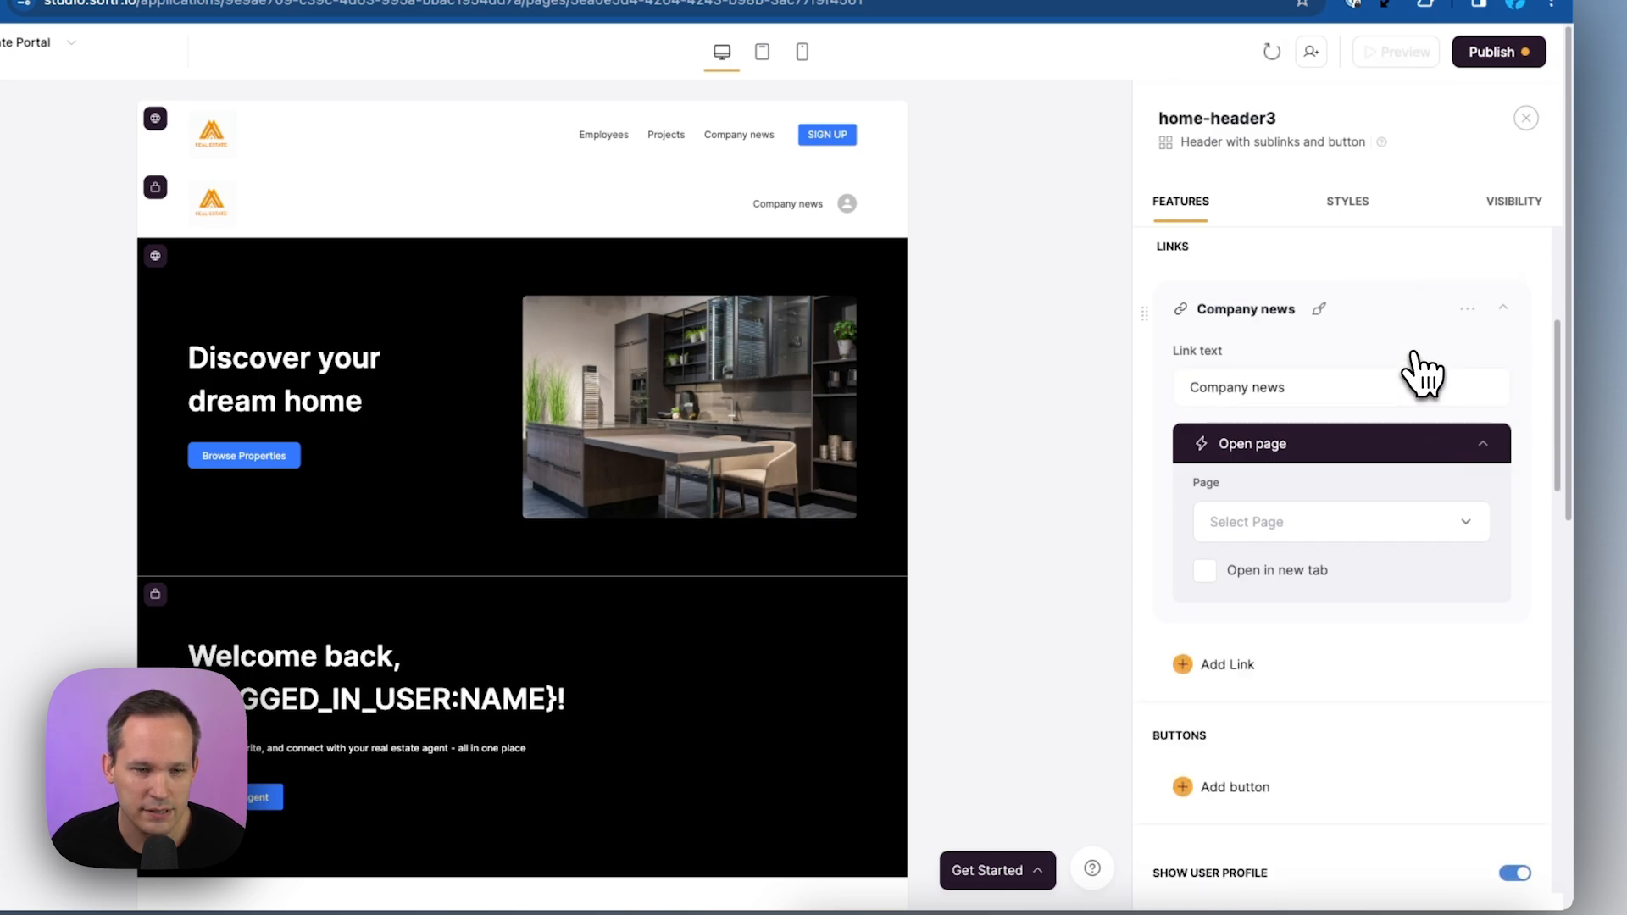
triple_click(1296, 387)
type("Properties")
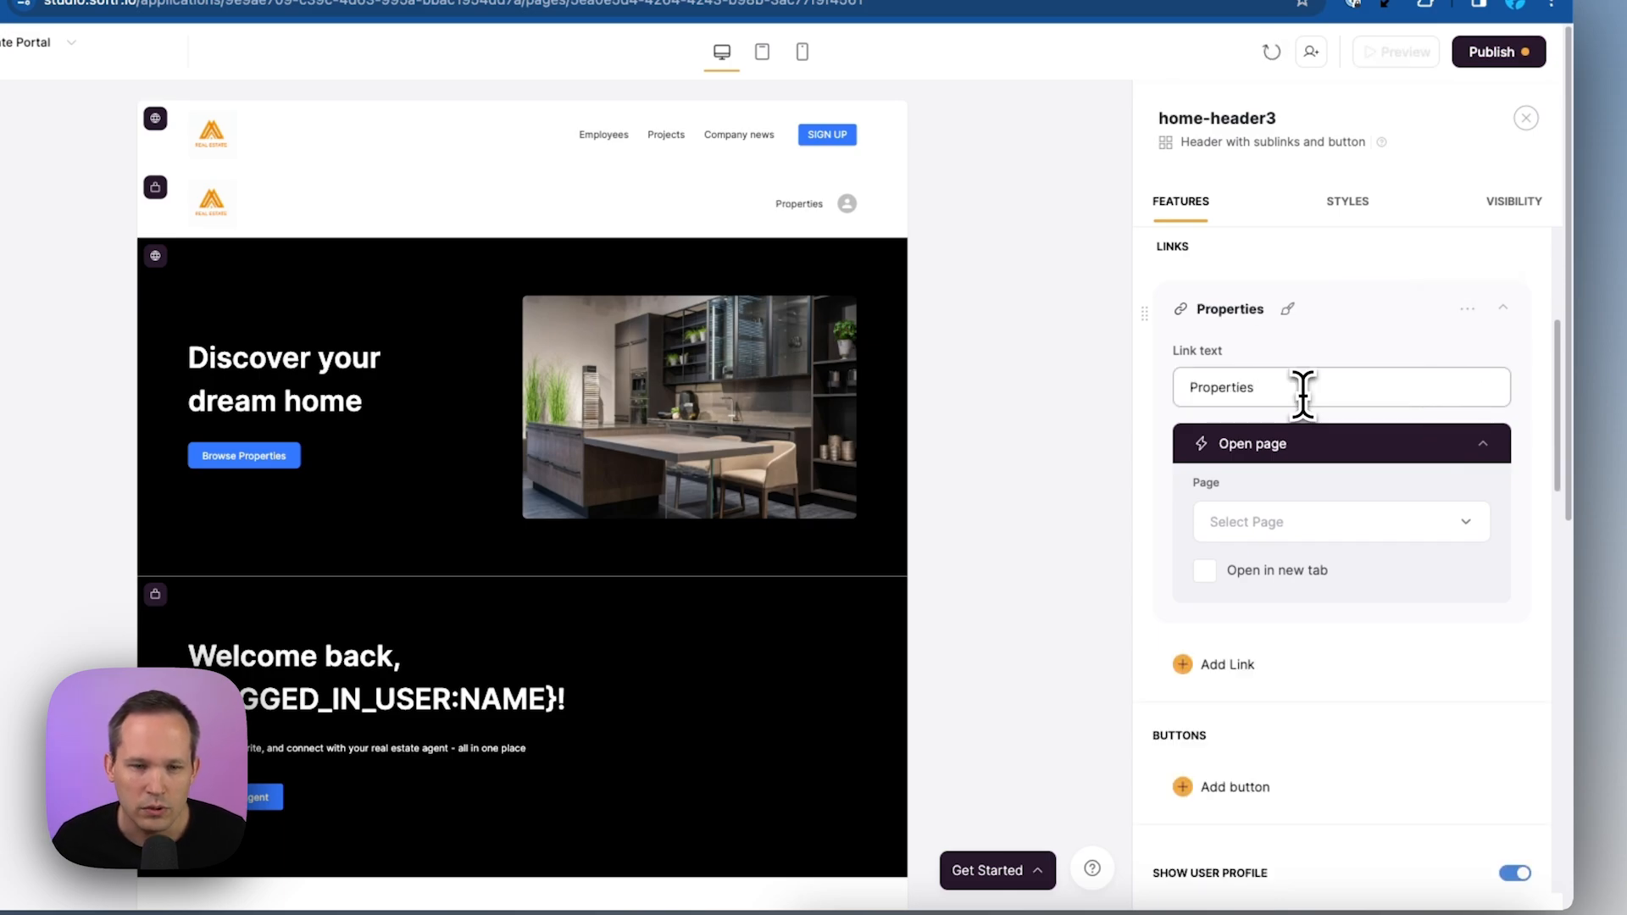
left_click(1258, 535)
left_click(1284, 693)
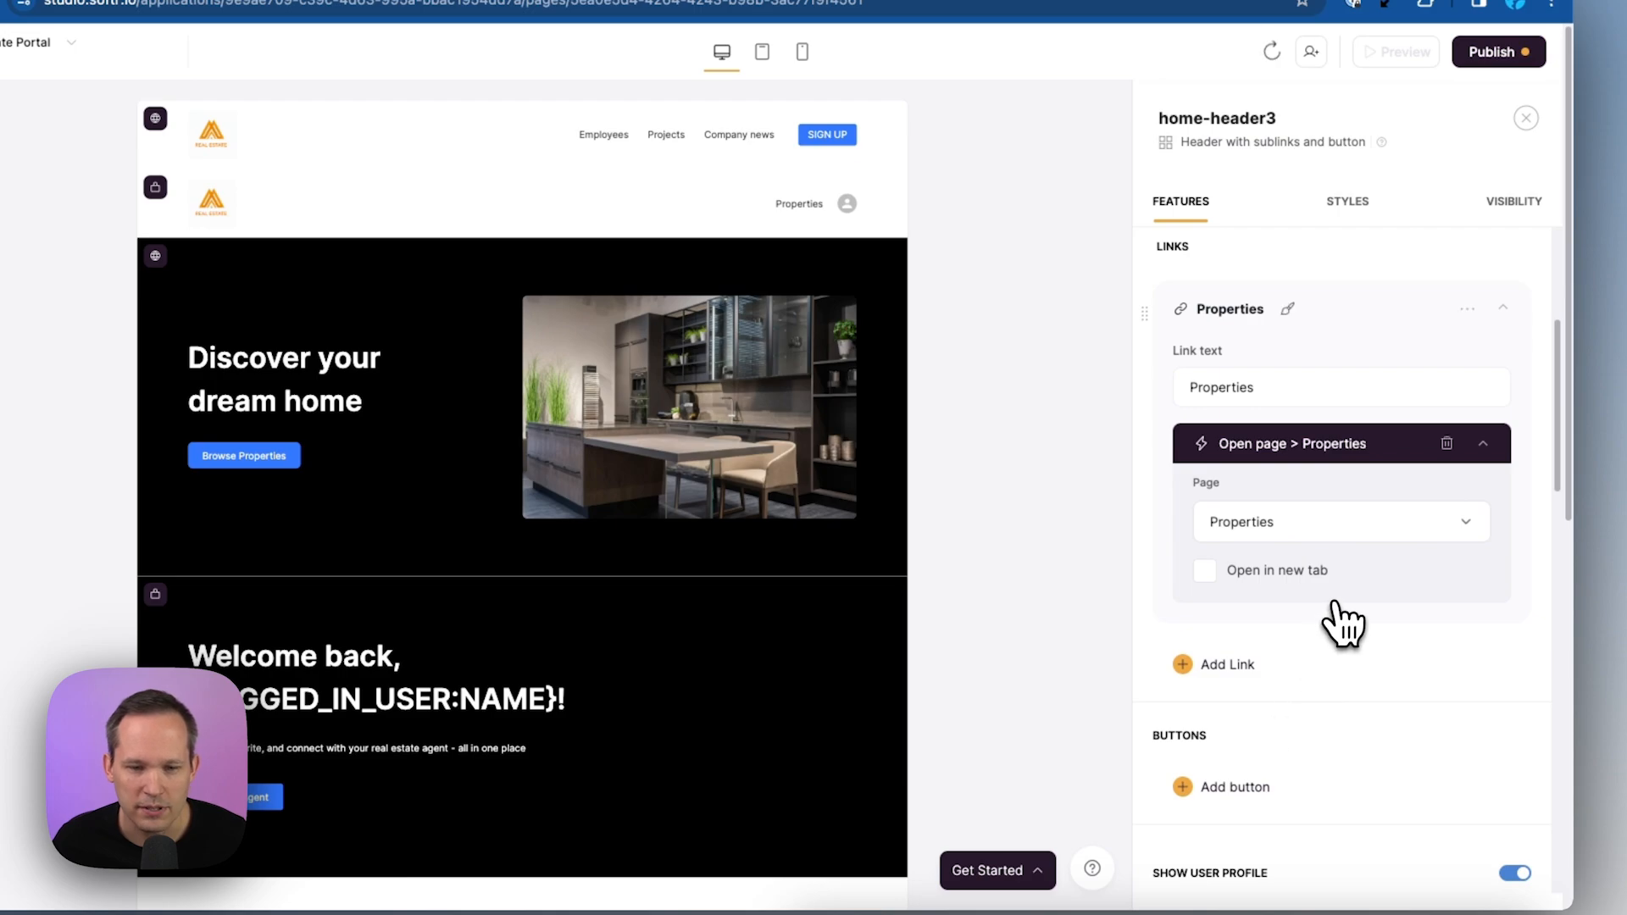
In the top header, remove Employees and Projects, and point the remaining link to the Properties page
left_click(509, 115)
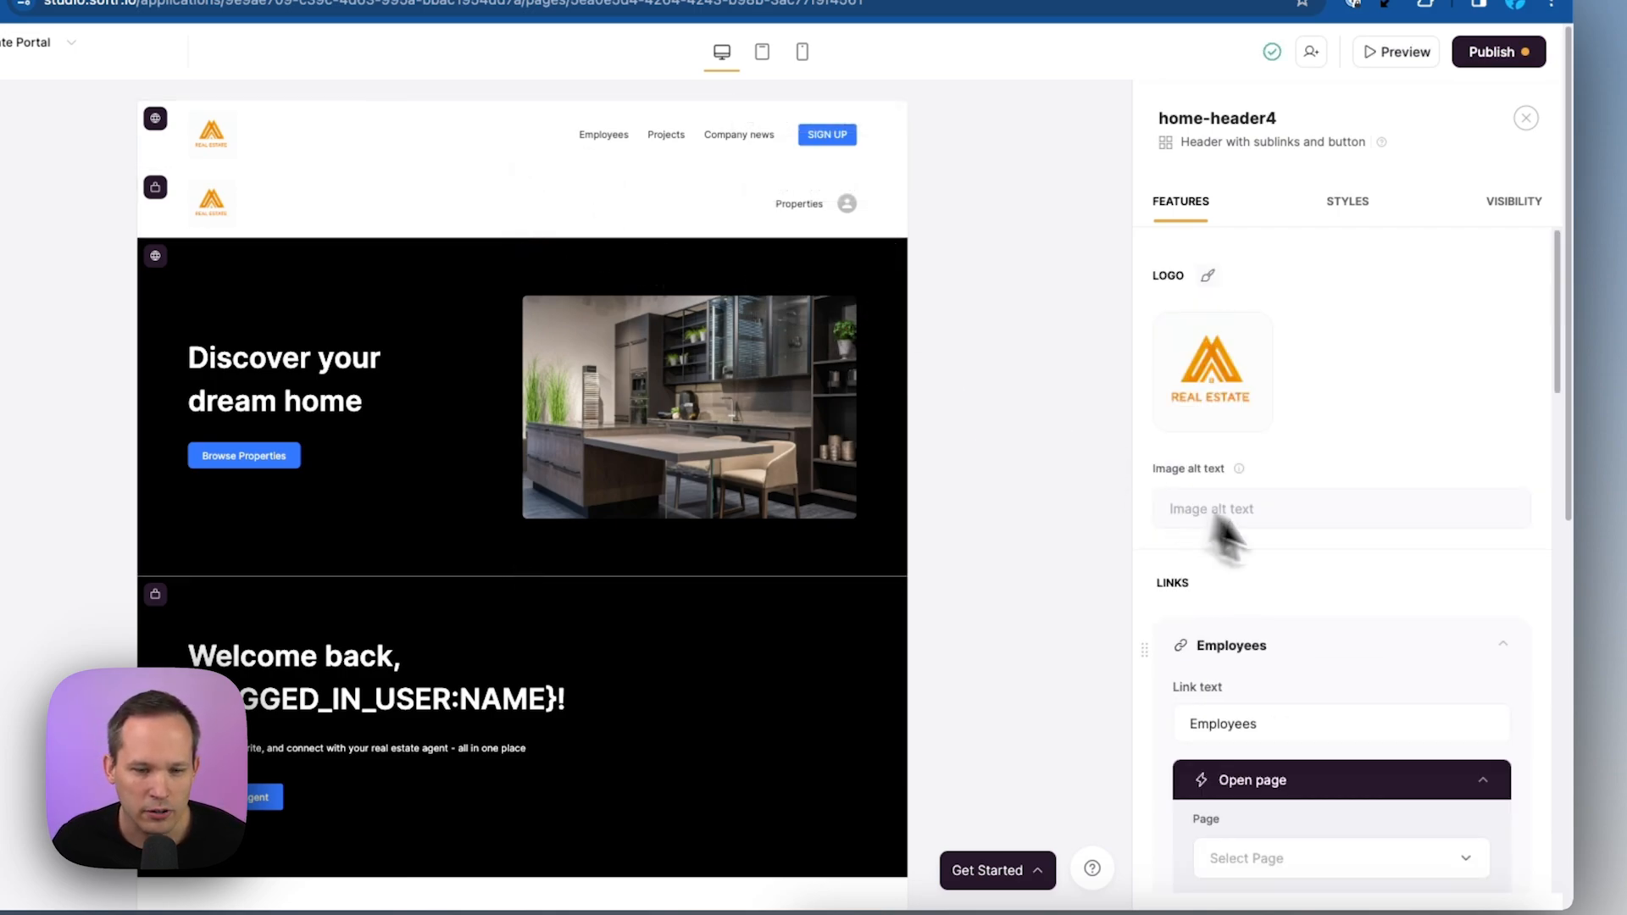
scroll(1355, 551, "down", 3)
left_click(1467, 393)
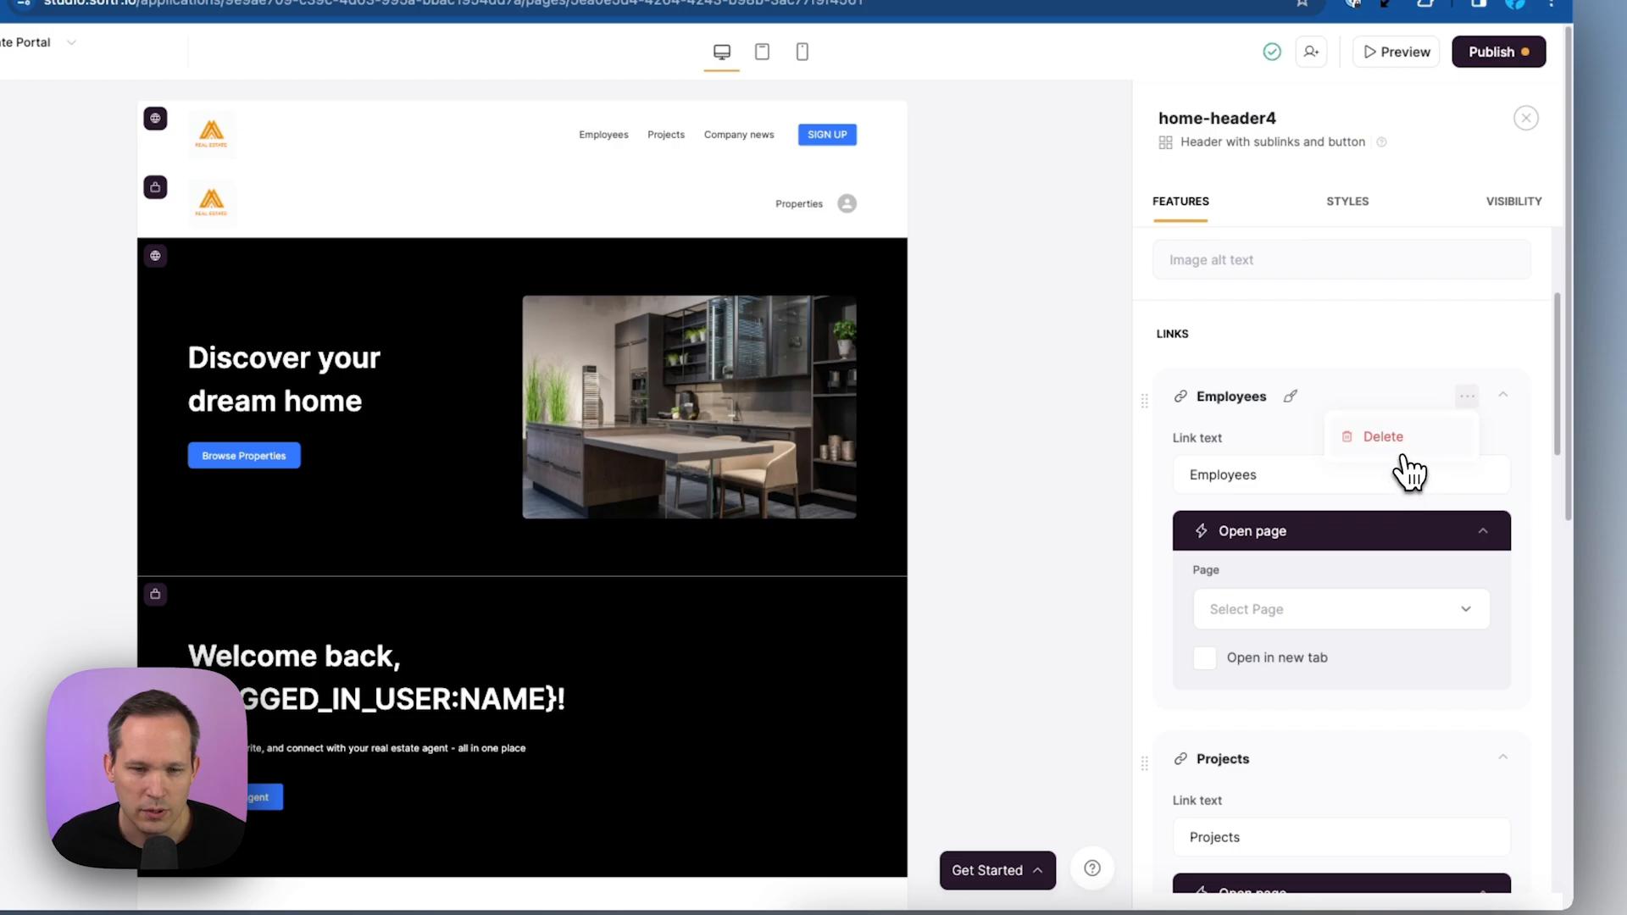
left_click(1394, 441)
left_click(1467, 370)
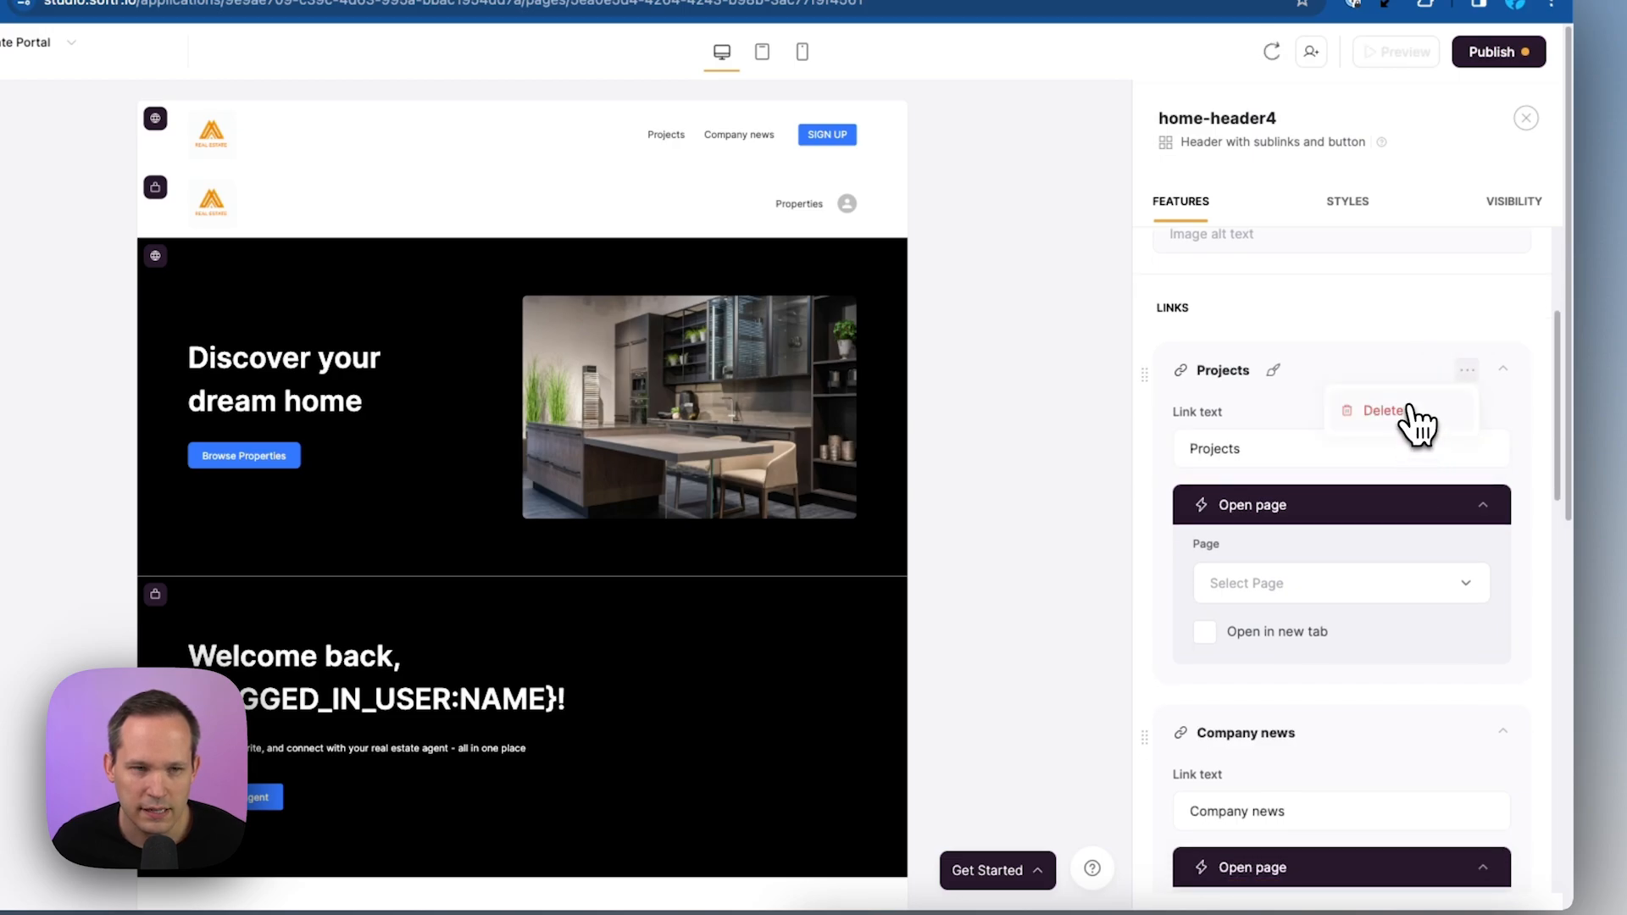
left_click(1410, 423)
left_click(1316, 449)
left_click(1331, 587)
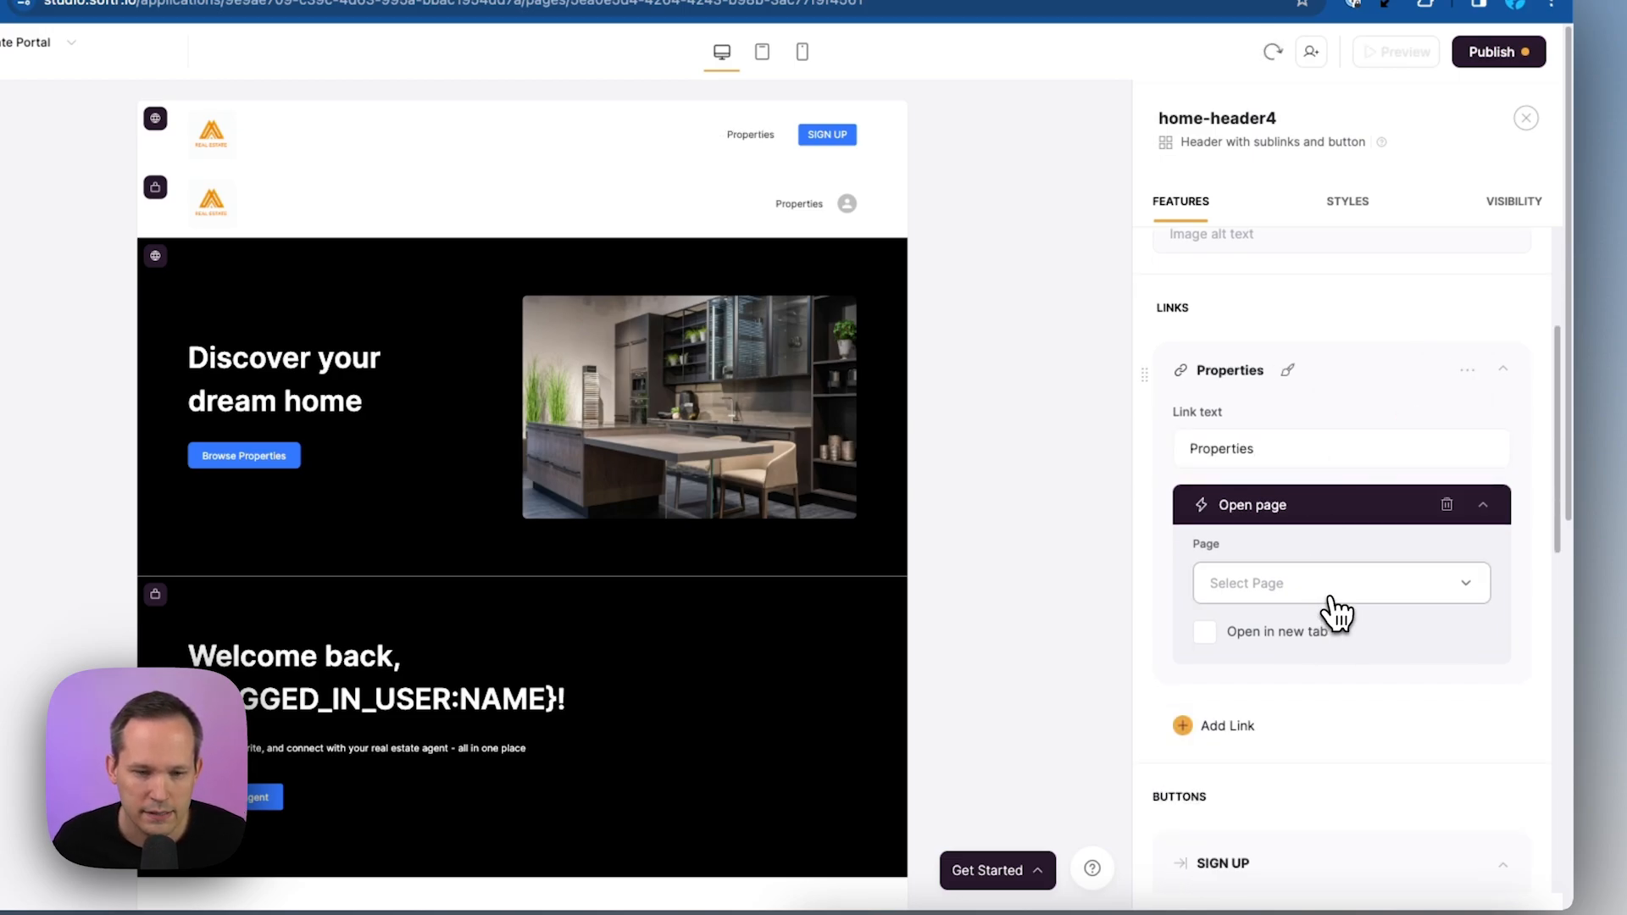
left_click(1321, 740)
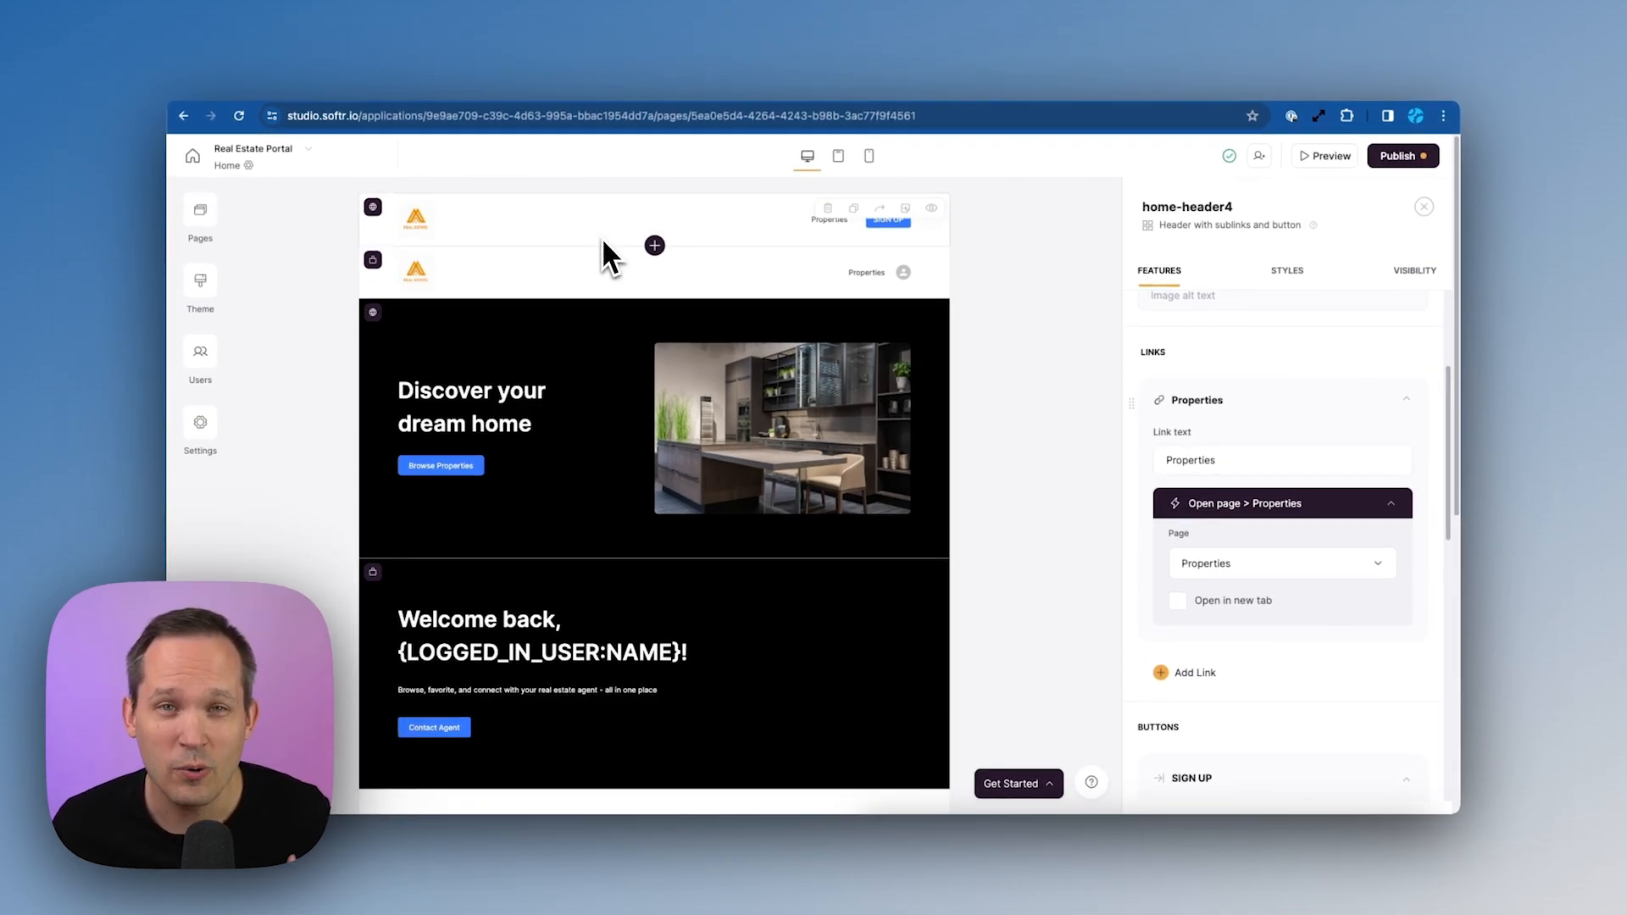
Check the portal in preview, then open the Sign up page and select its sign-up form block
left_click(516, 95)
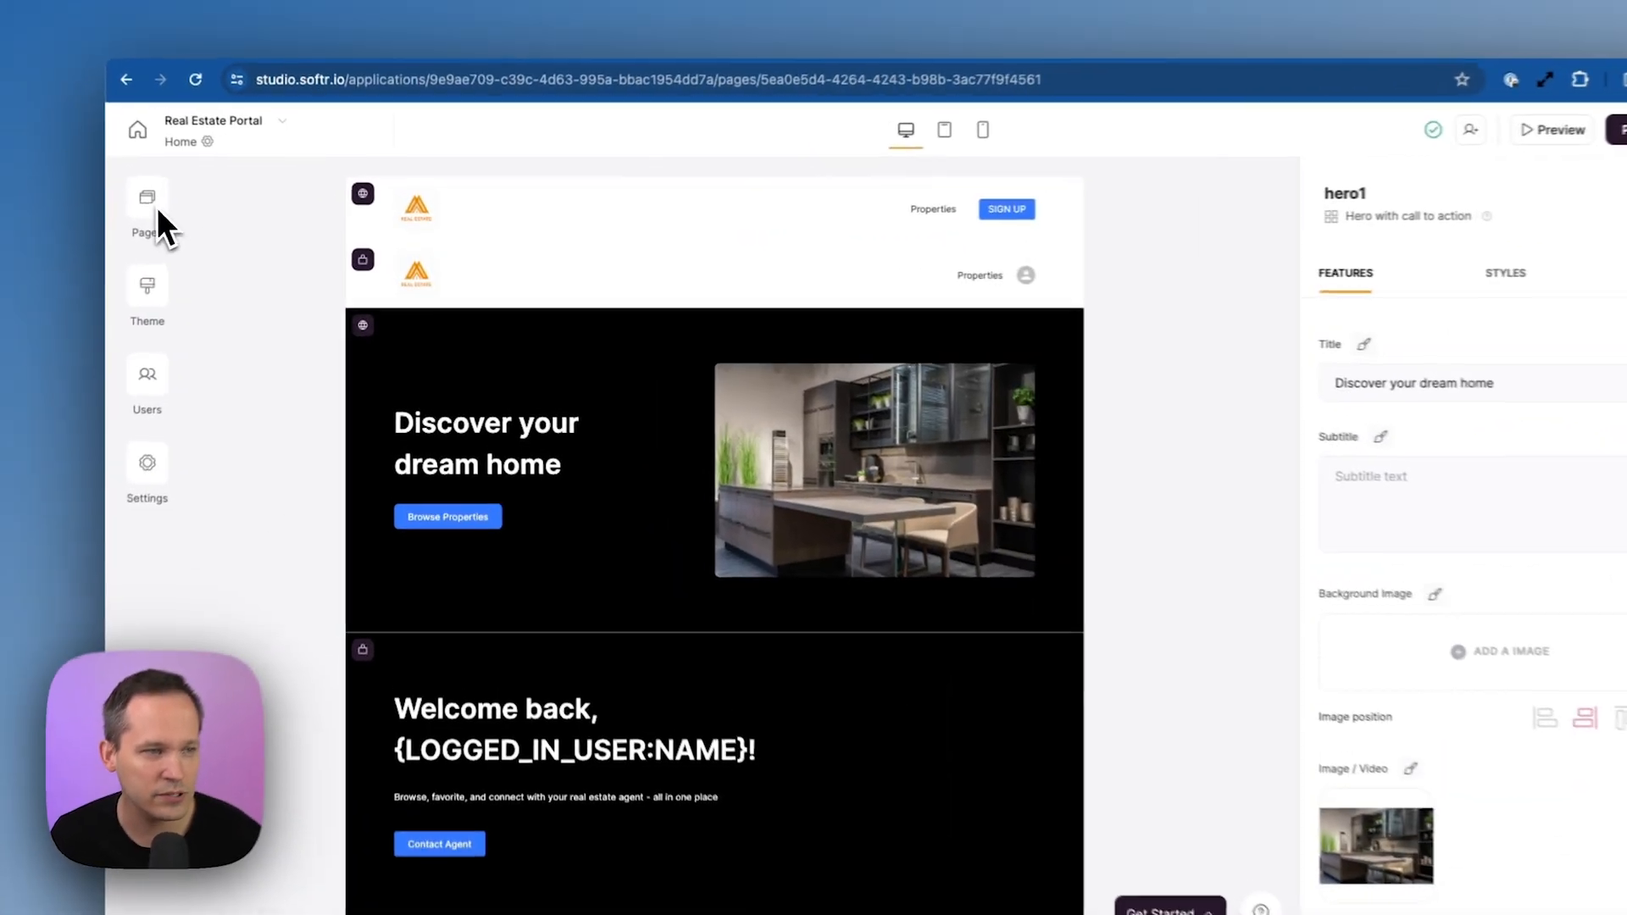
left_click(144, 202)
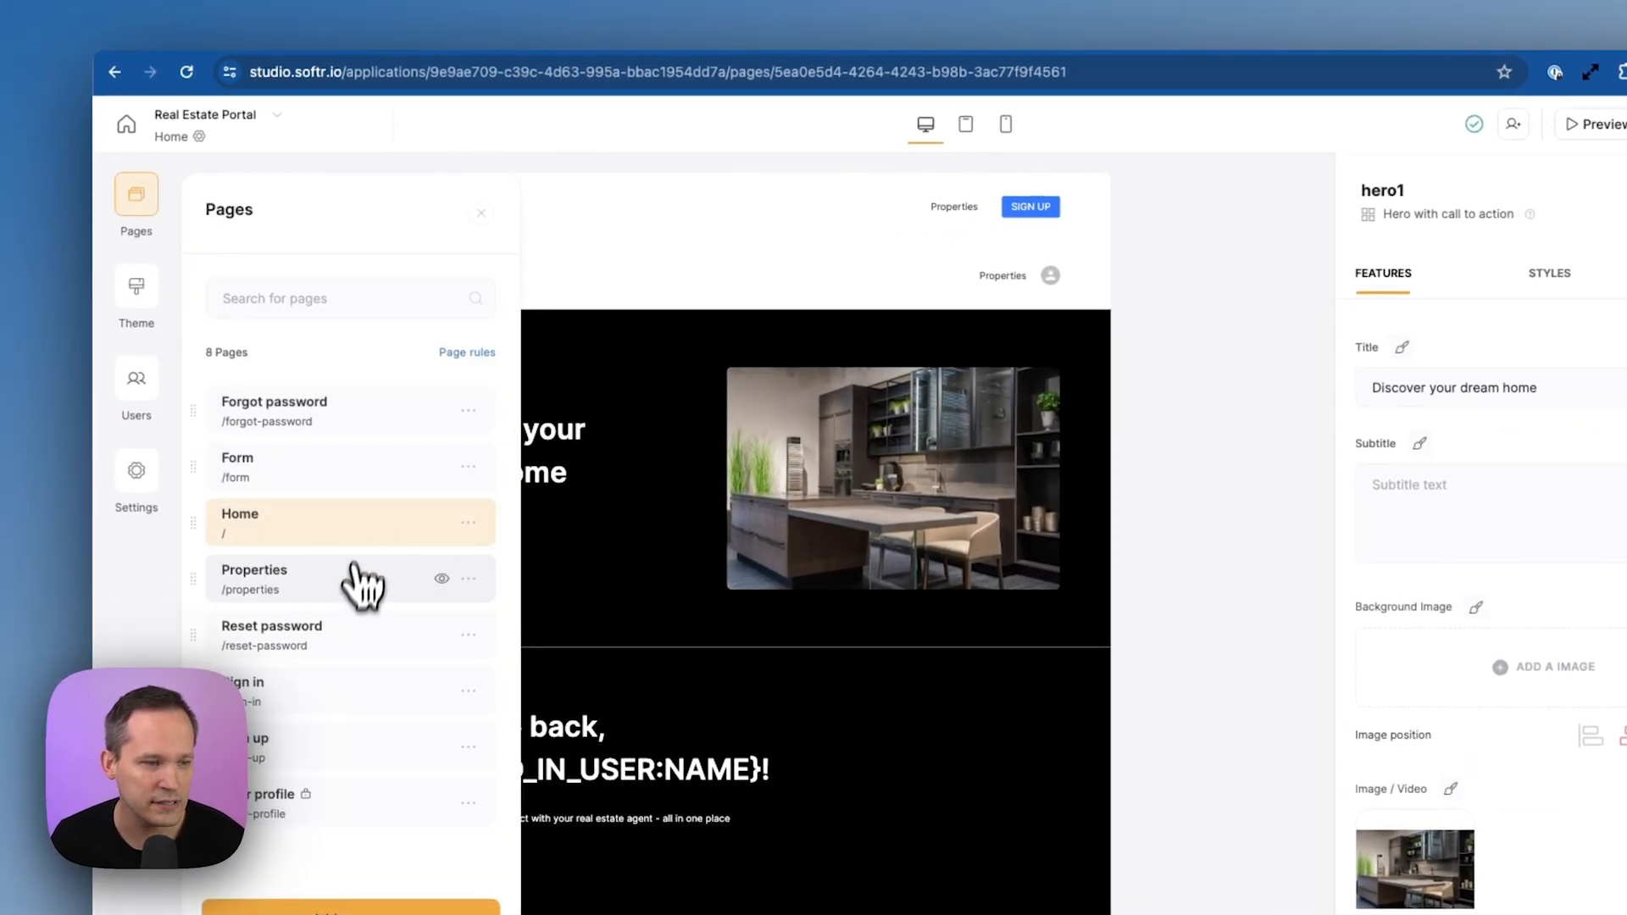
left_click(329, 754)
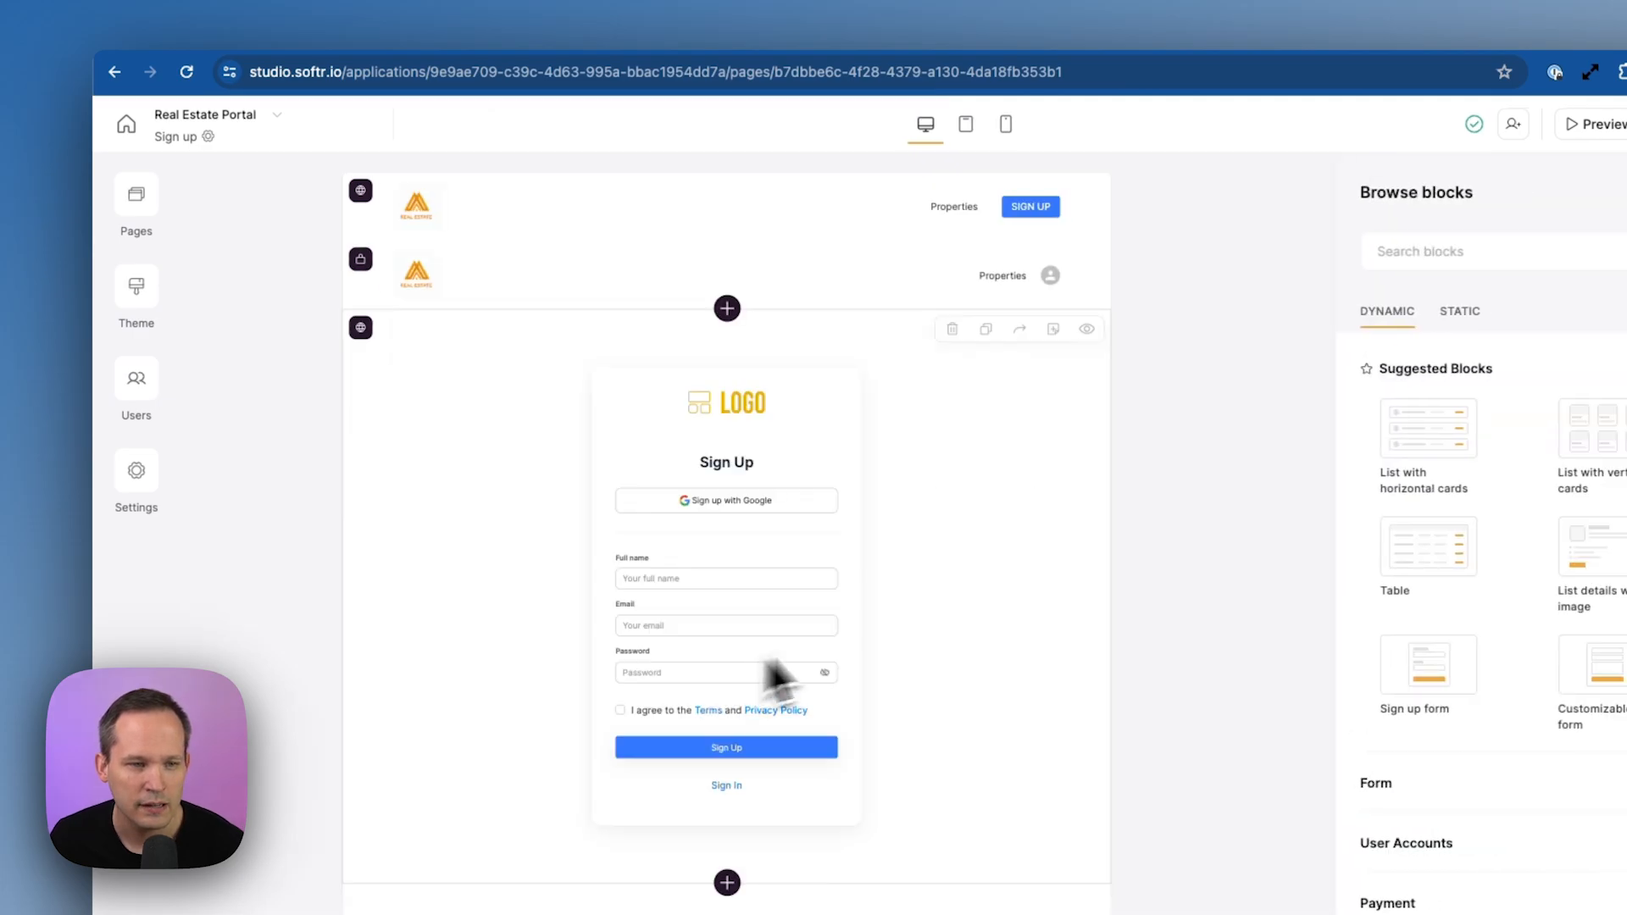
left_click(943, 560)
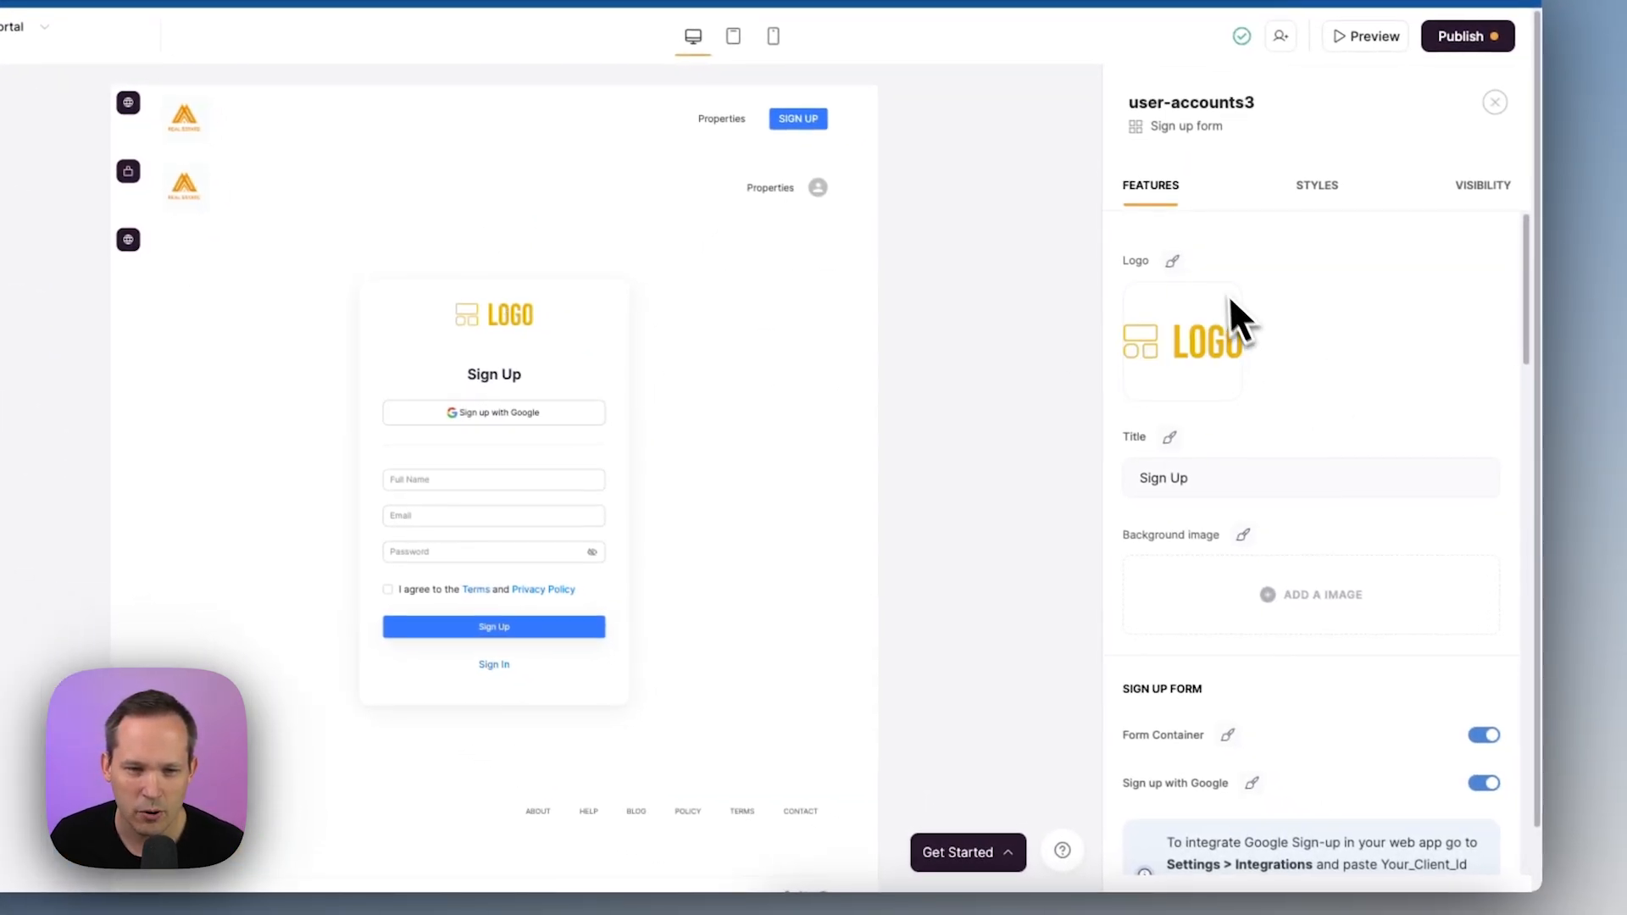
Delete the sign-up form's Logo image and switch off Sign up with Google
left_click(1240, 309)
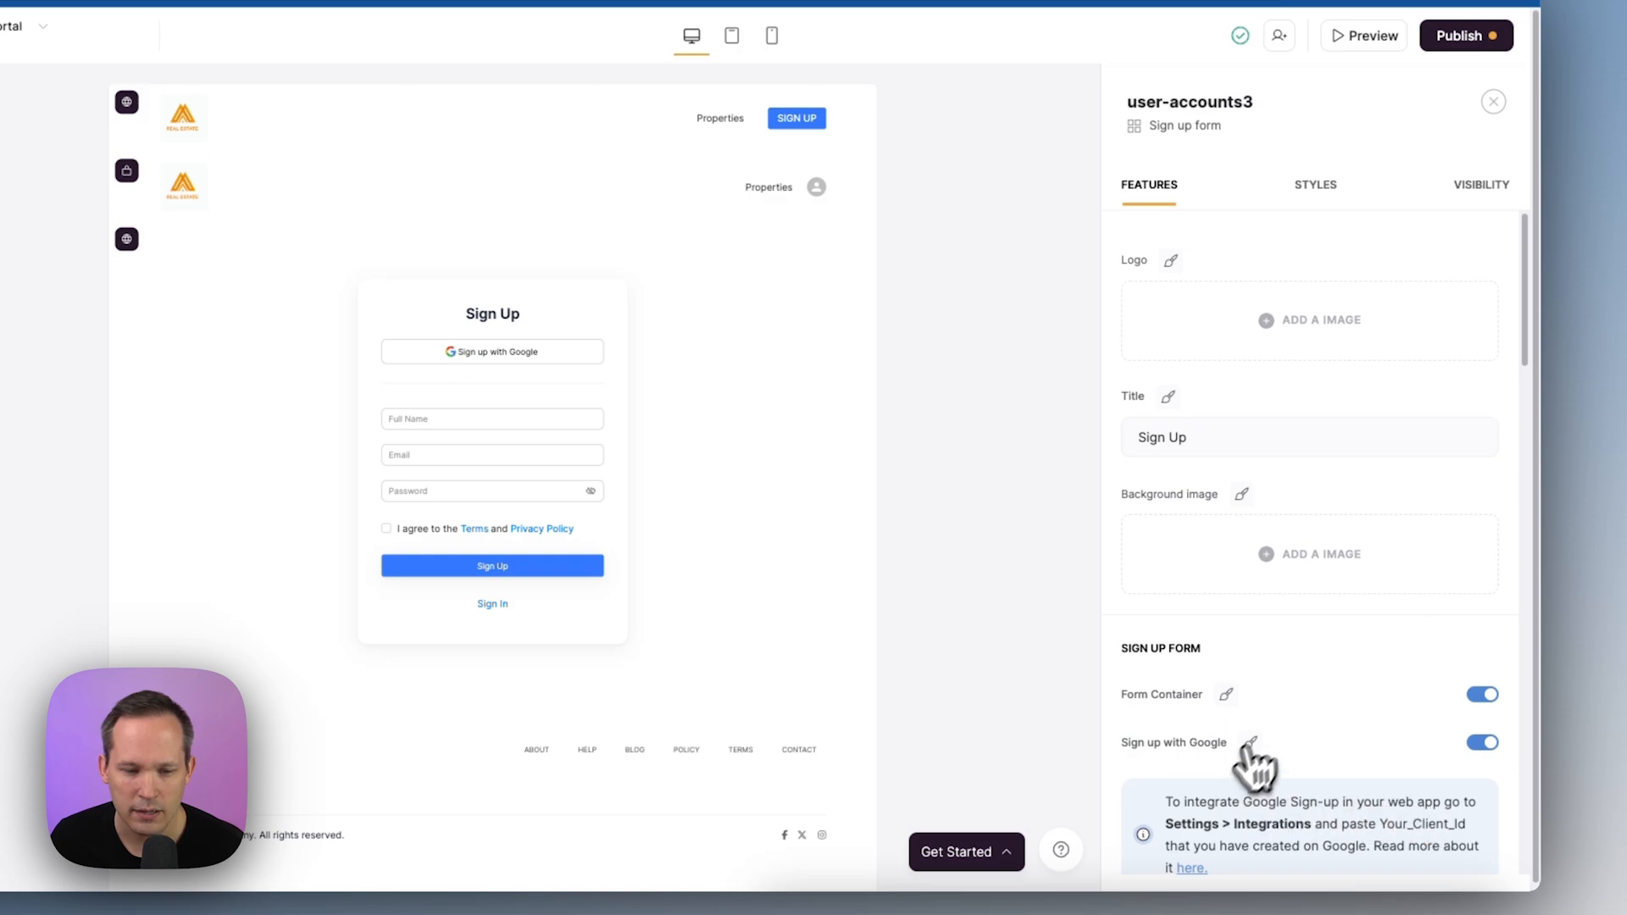
scroll(1253, 763, "down", 1)
left_click(1481, 720)
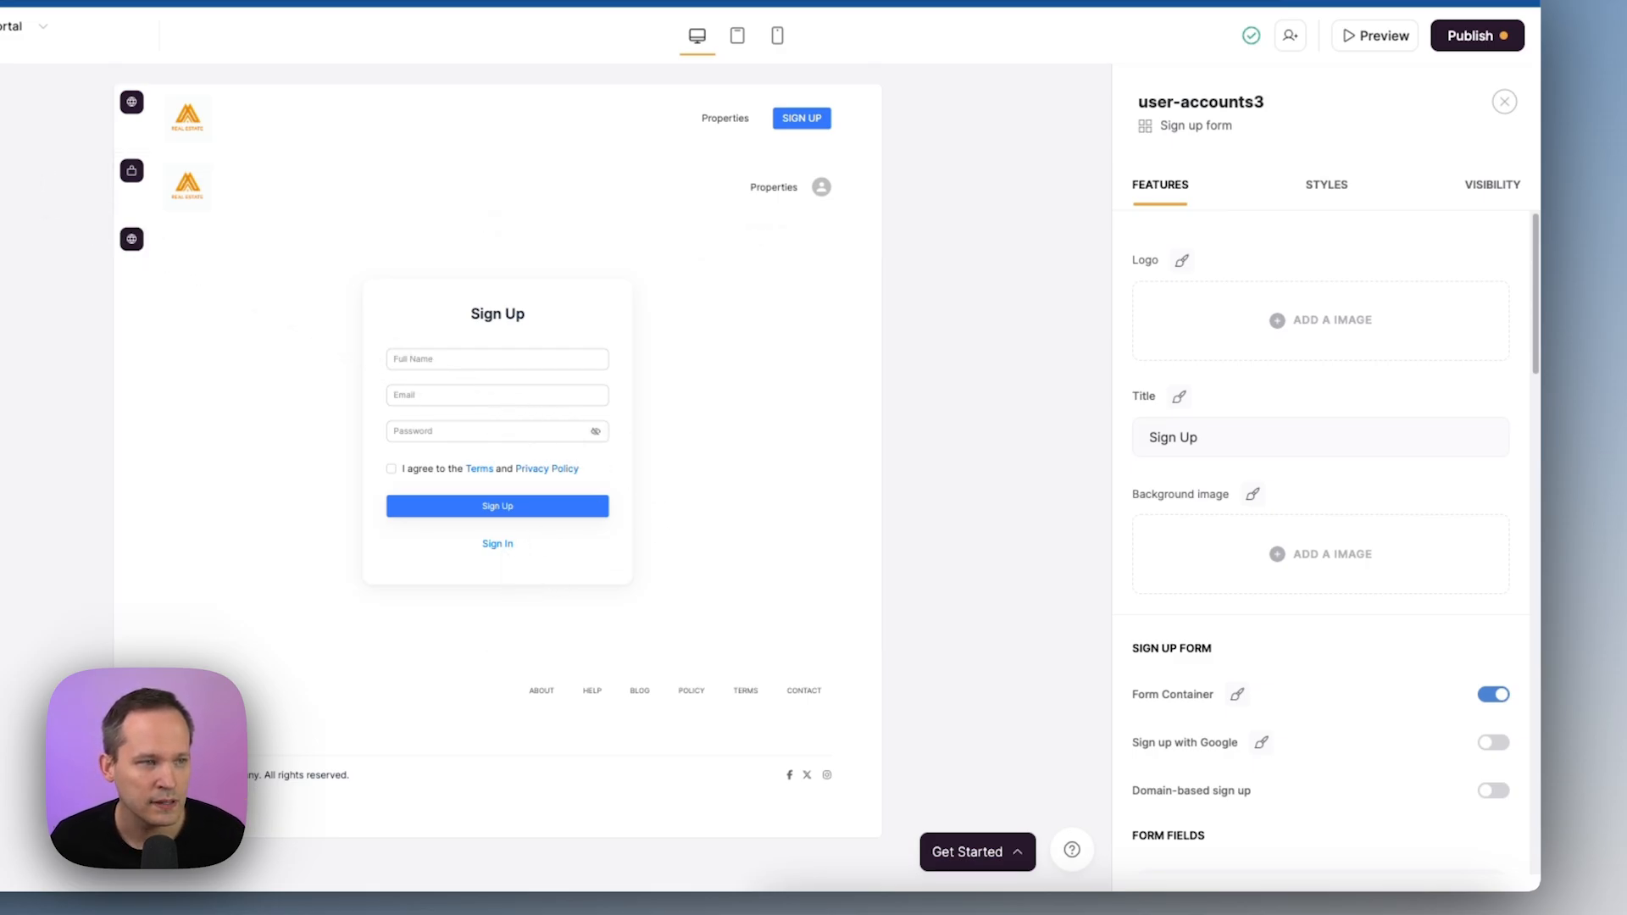
left_click(2, 165)
Make the Home page top header's SIGN UP button open the Sign up page, then publish the updates
left_click(73, 432)
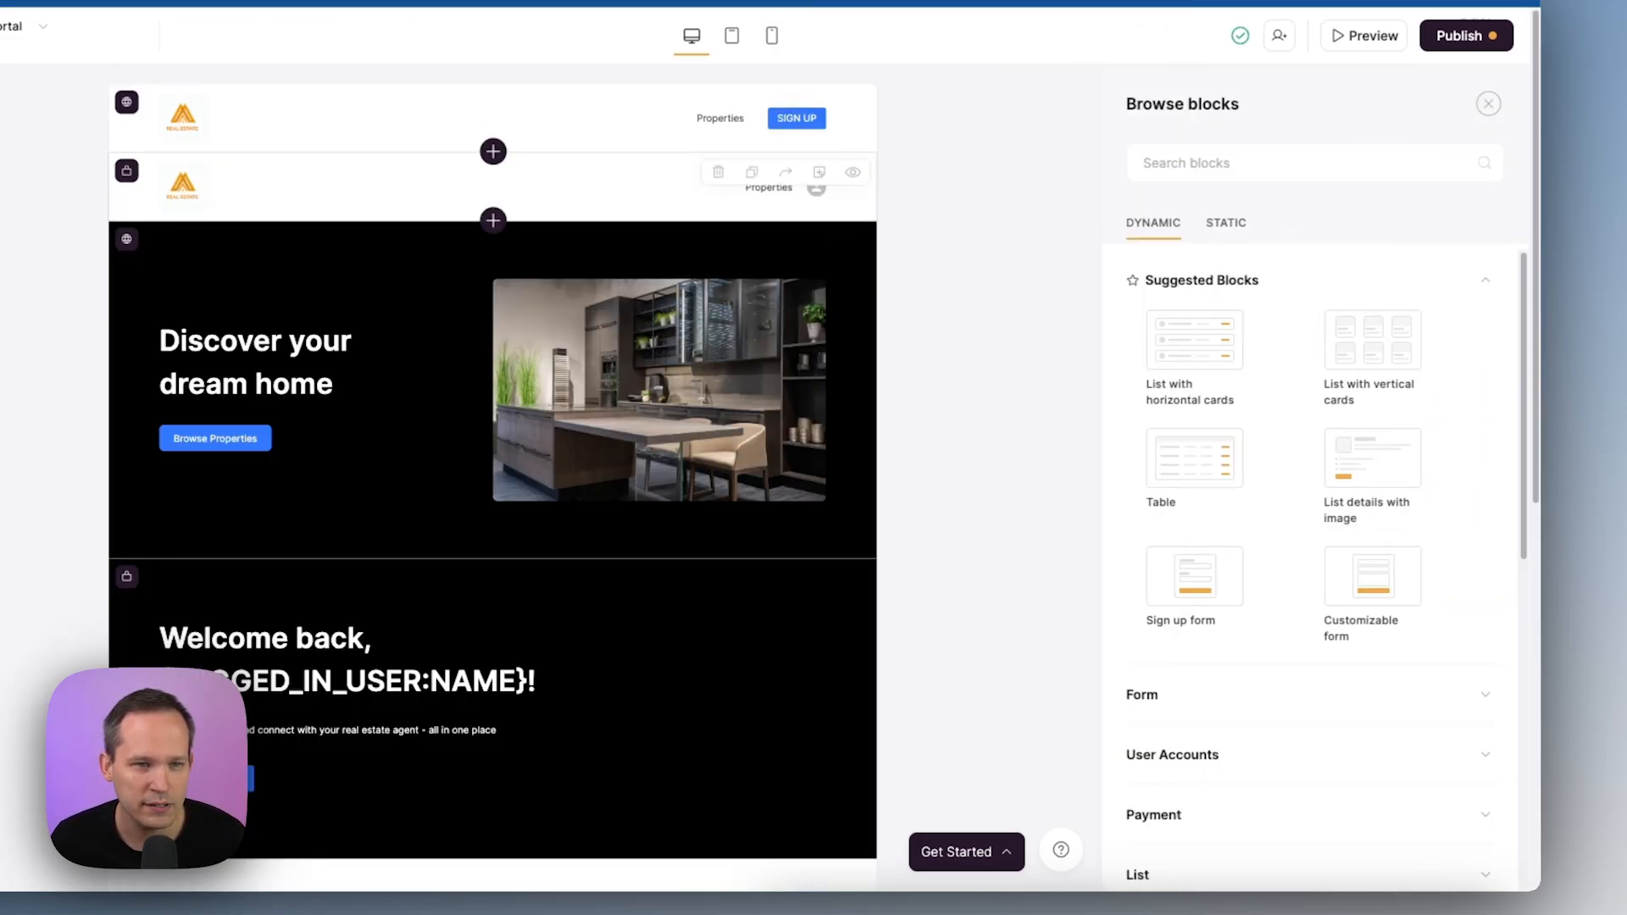
left_click(807, 142)
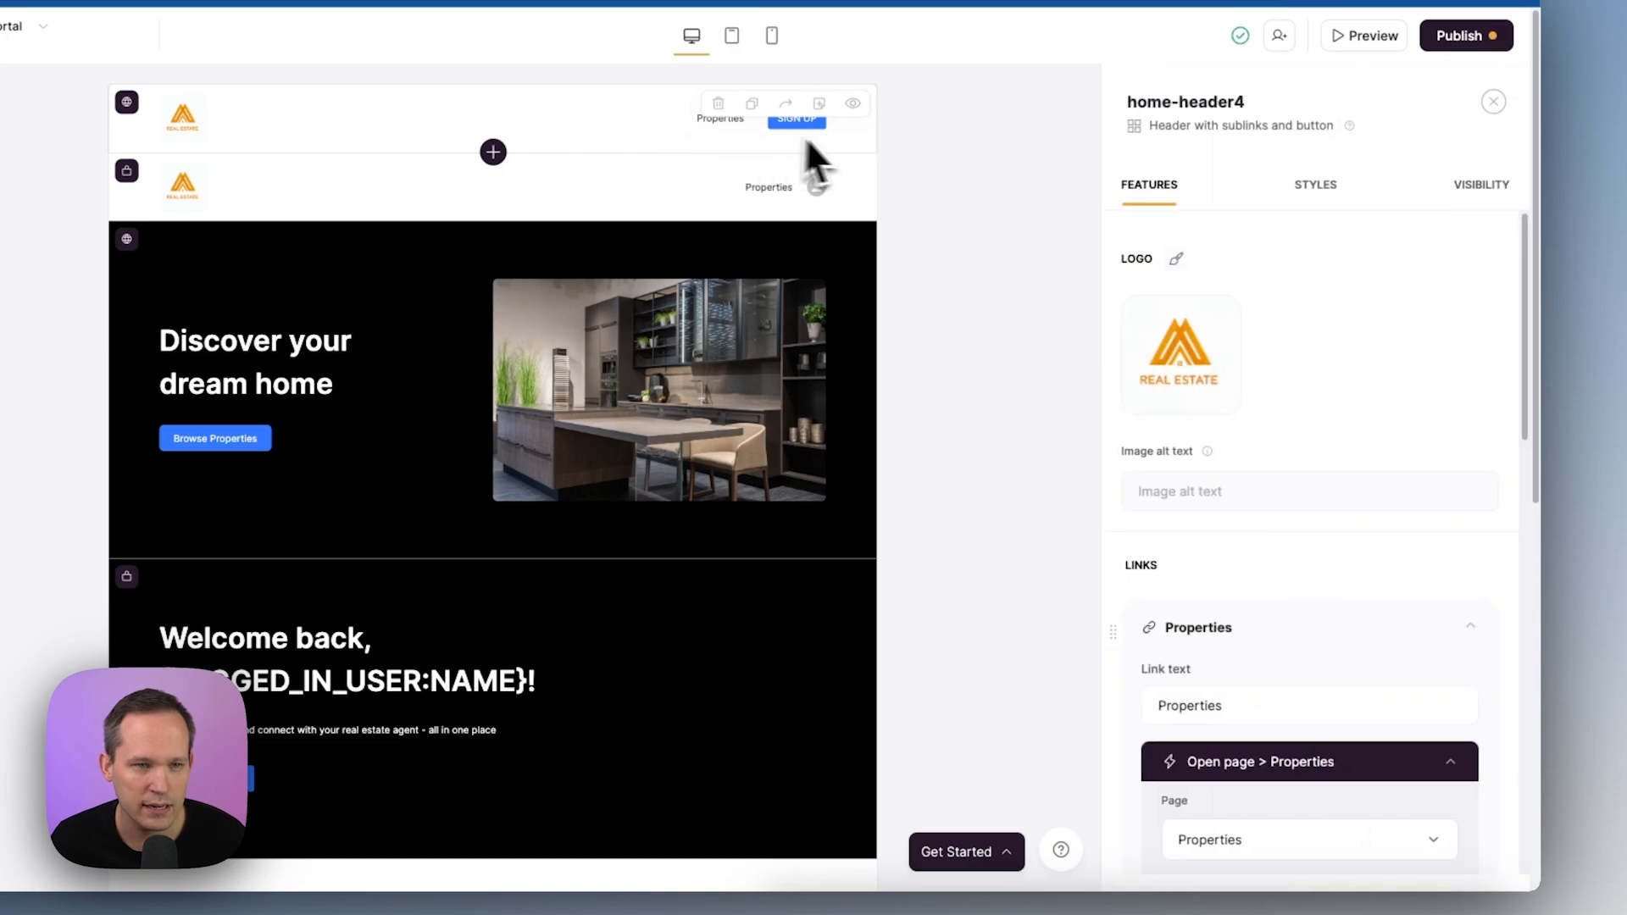
scroll(1240, 505, "down", 10)
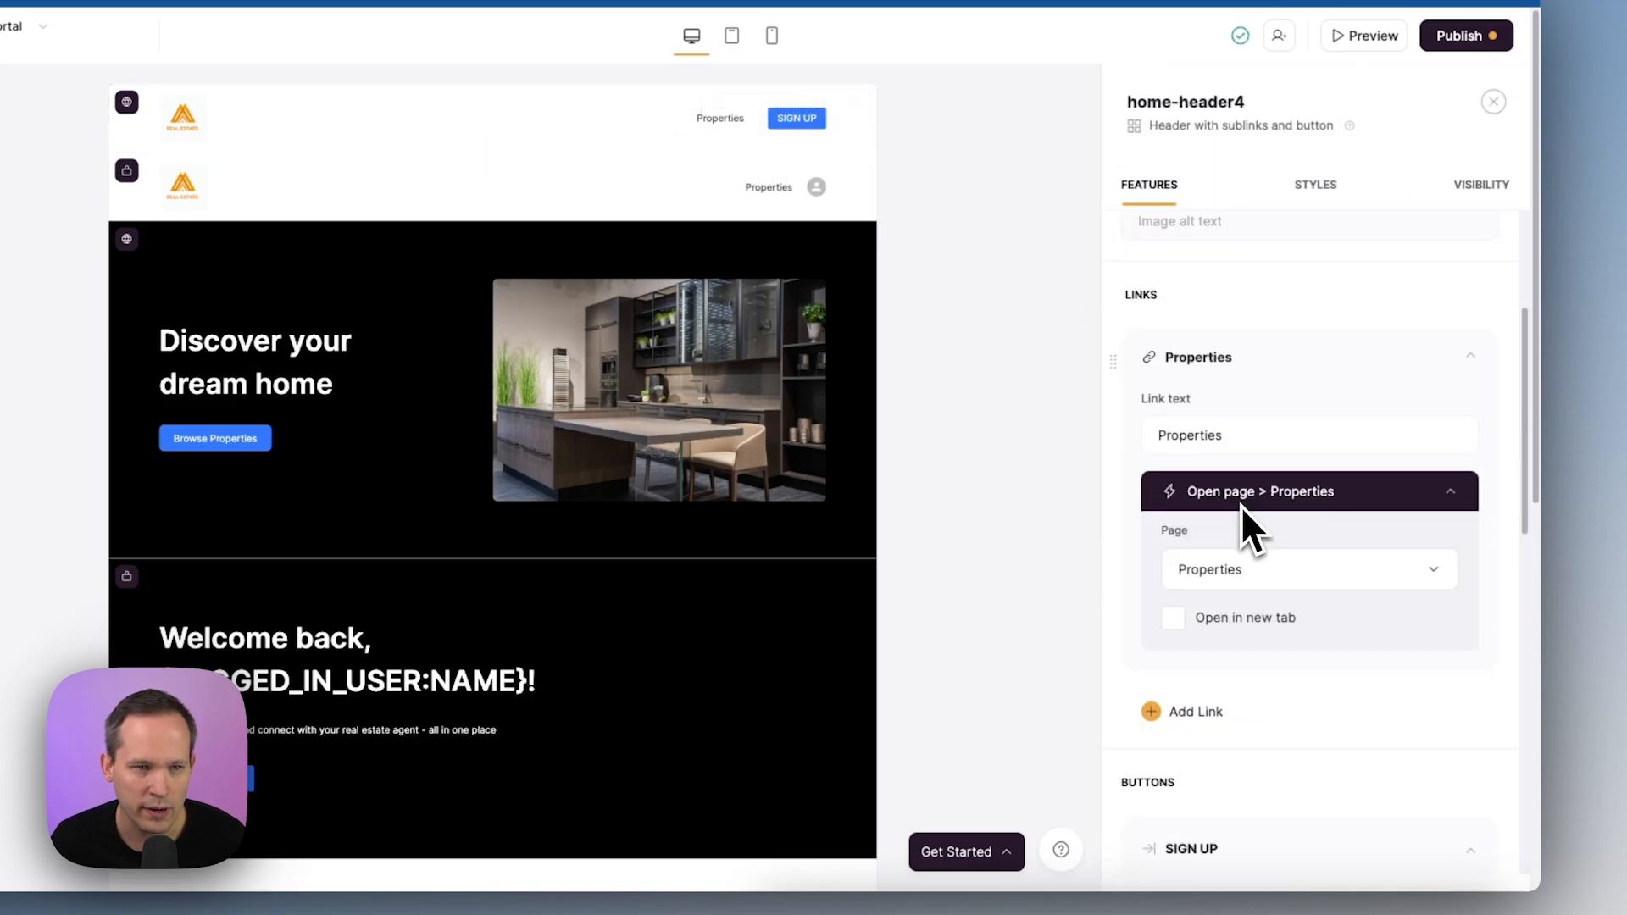
scroll(1240, 505, "down", 5)
scroll(1193, 339, "up", 4)
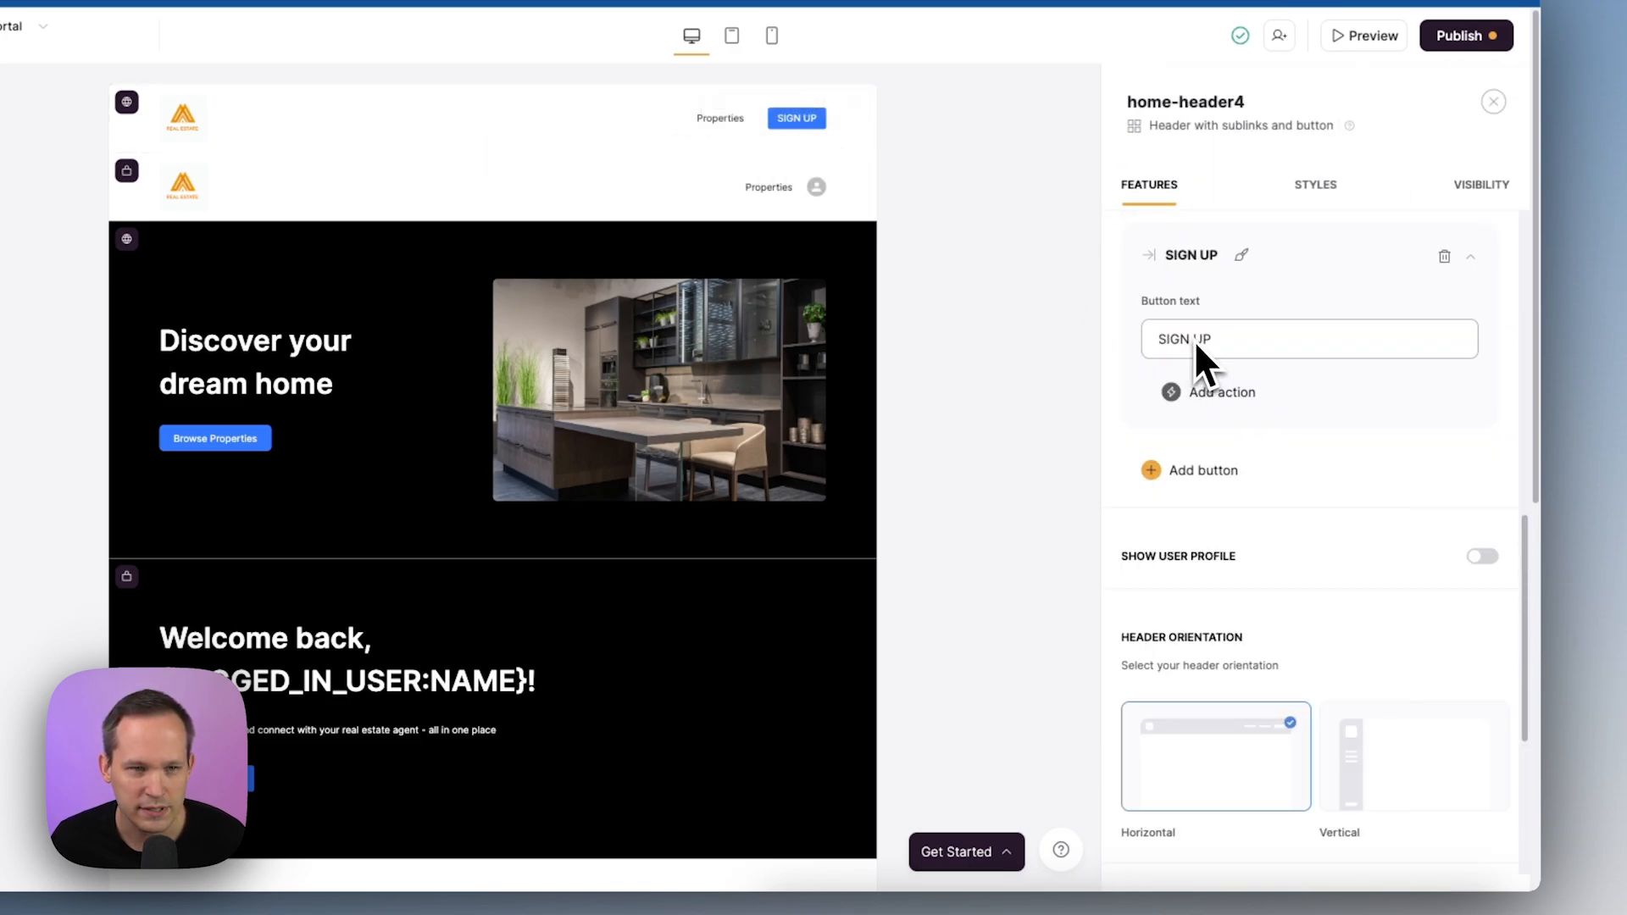
left_click(1203, 398)
left_click(1233, 453)
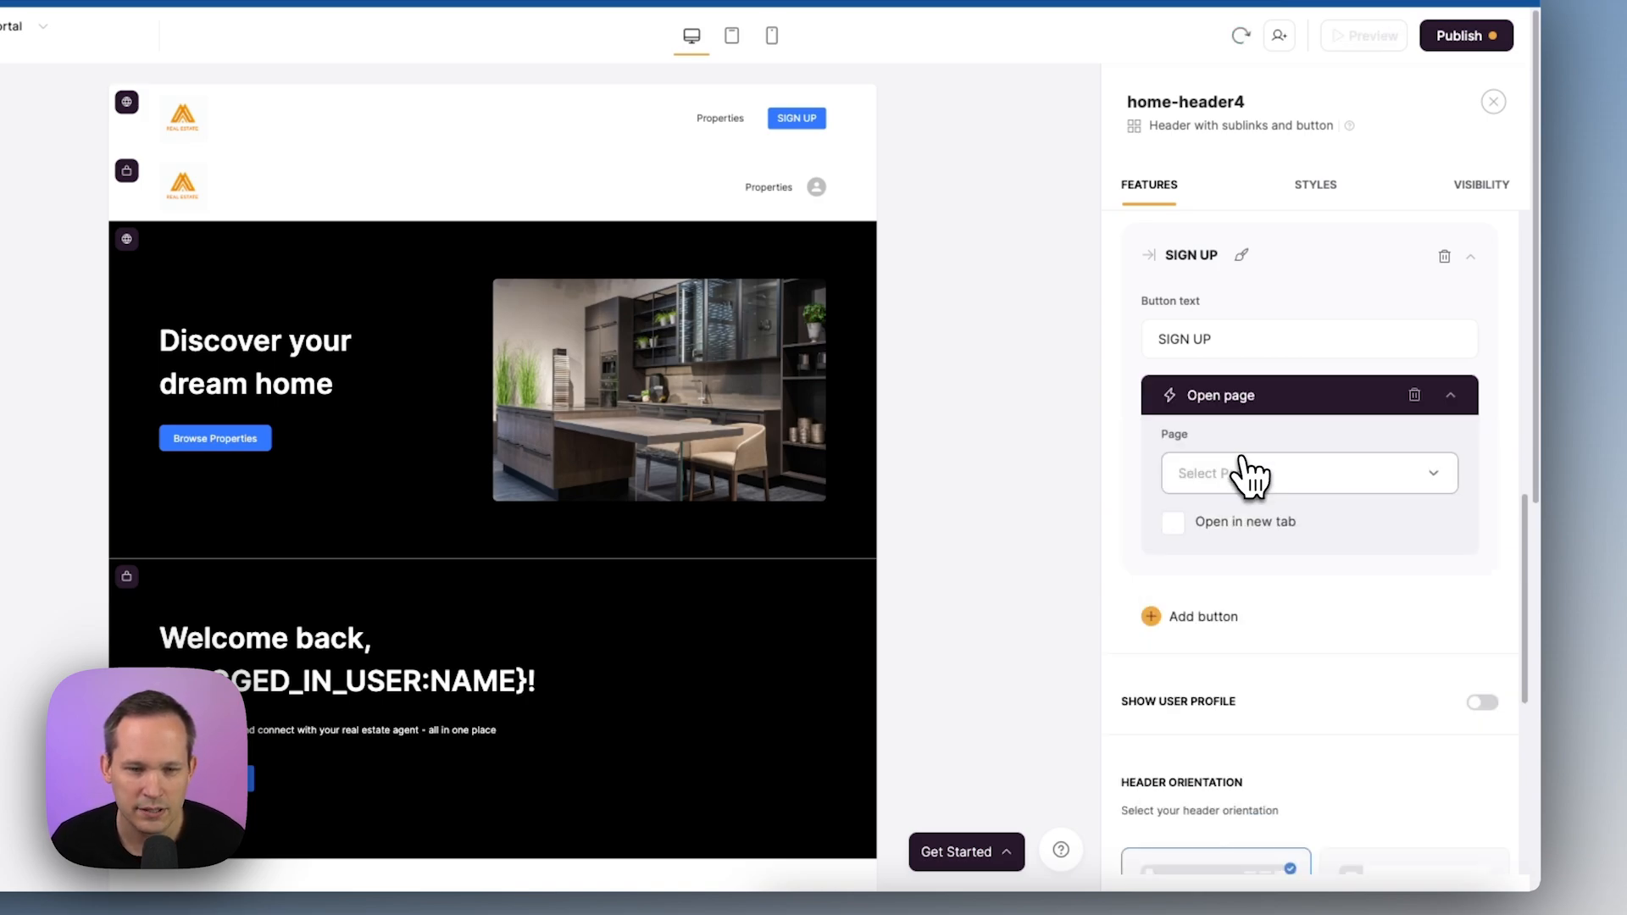
left_click(1281, 500)
scroll(1285, 618, "down", 2)
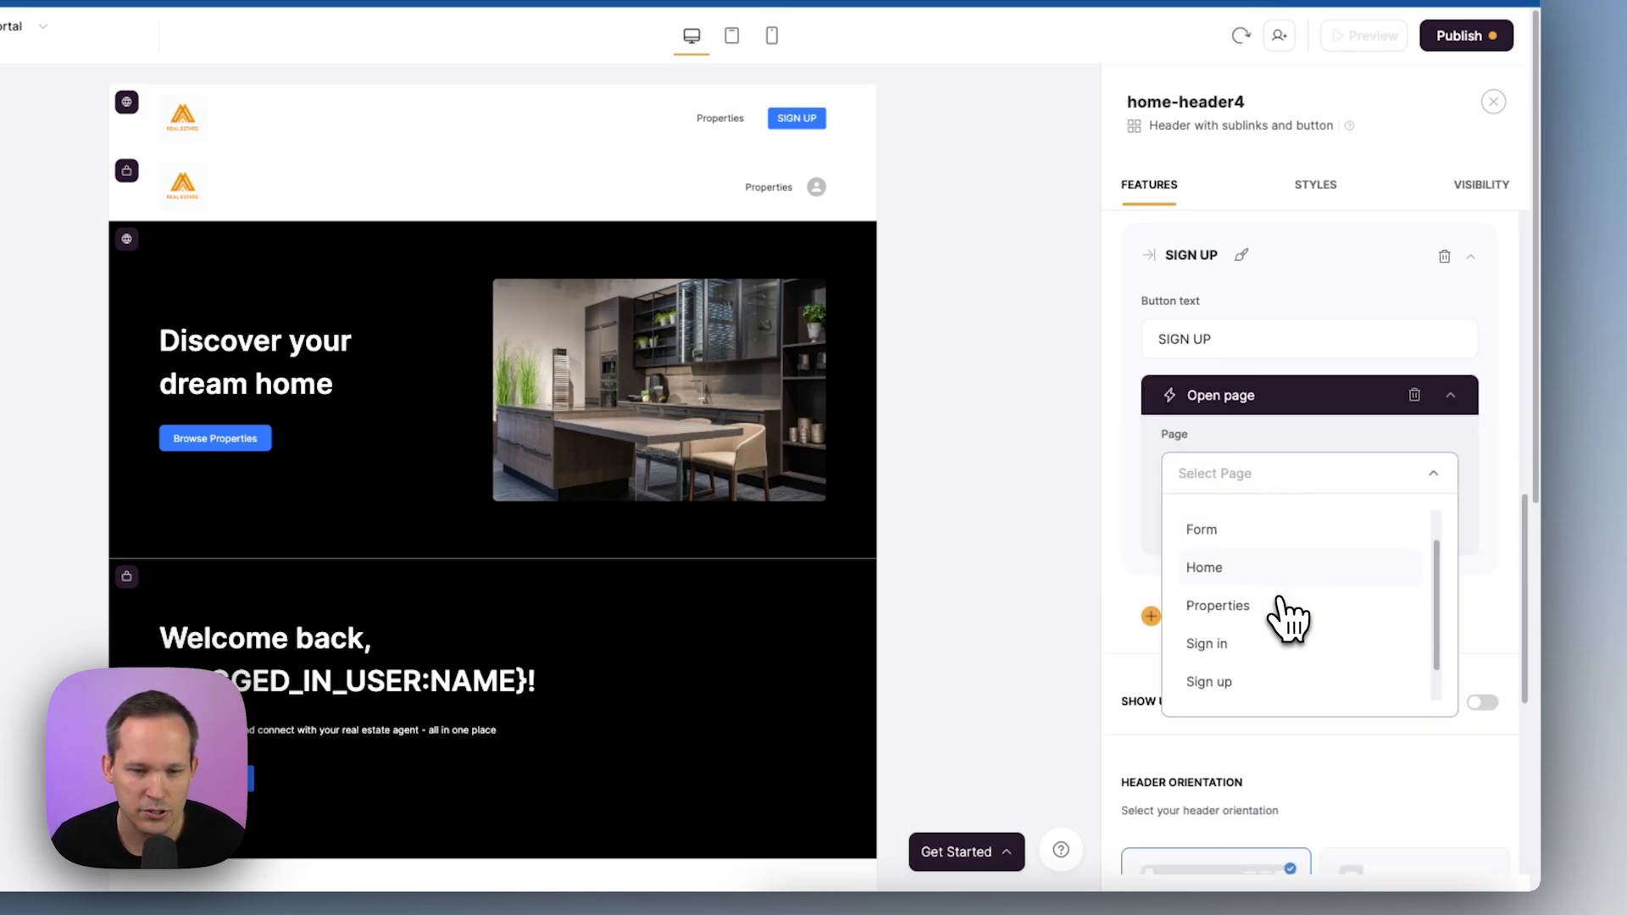
left_click(1233, 659)
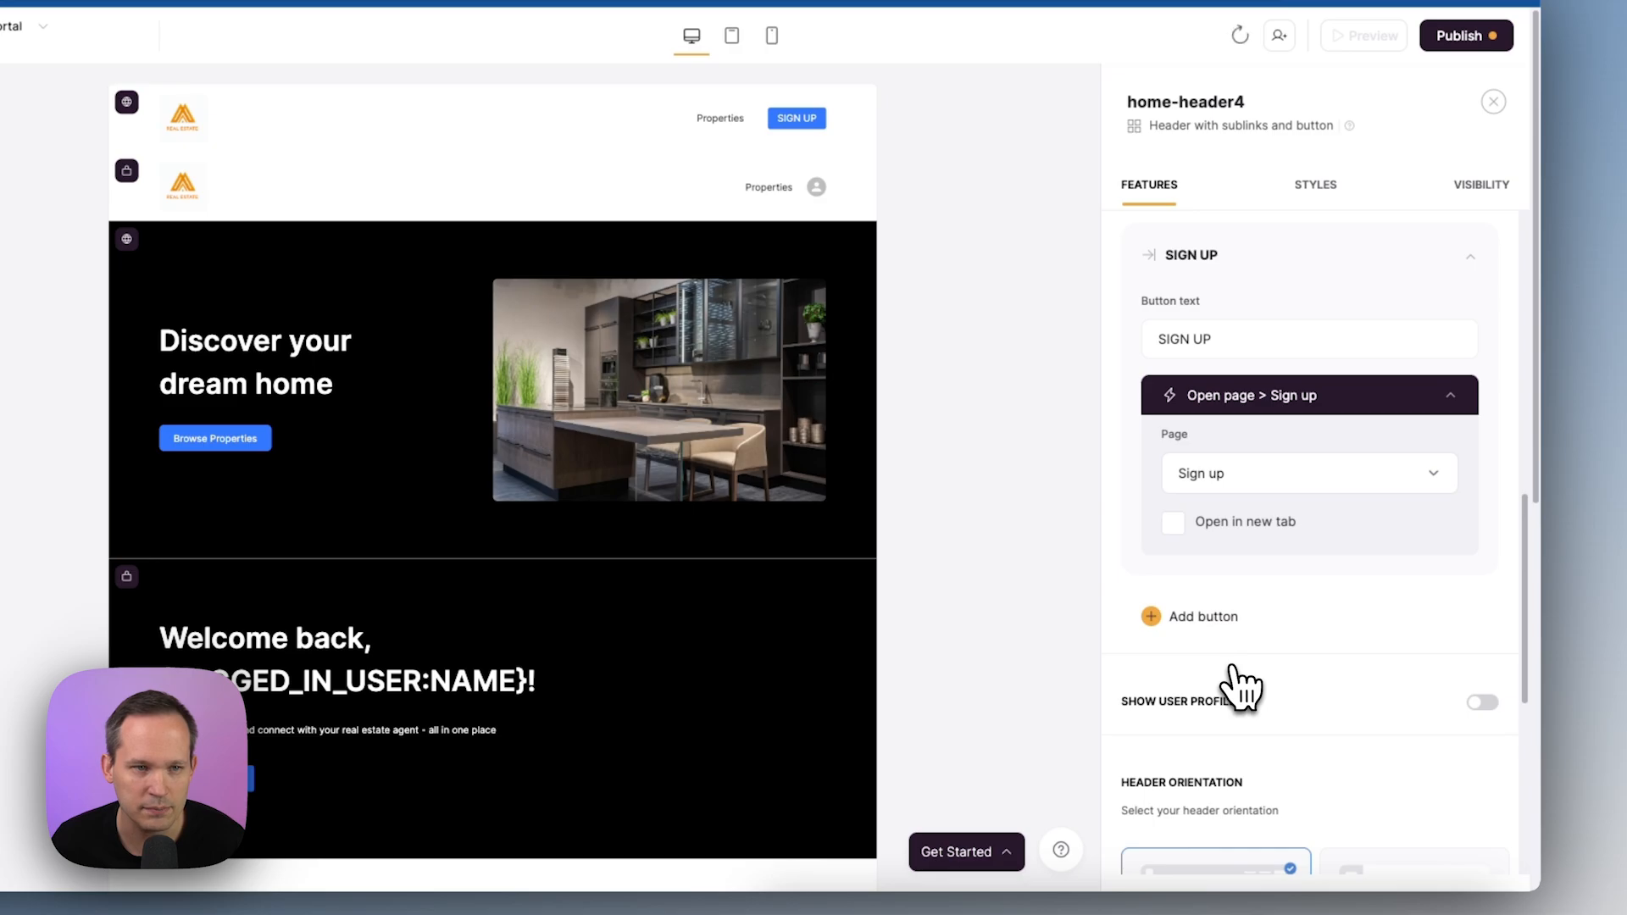
left_click(1481, 37)
left_click(1379, 325)
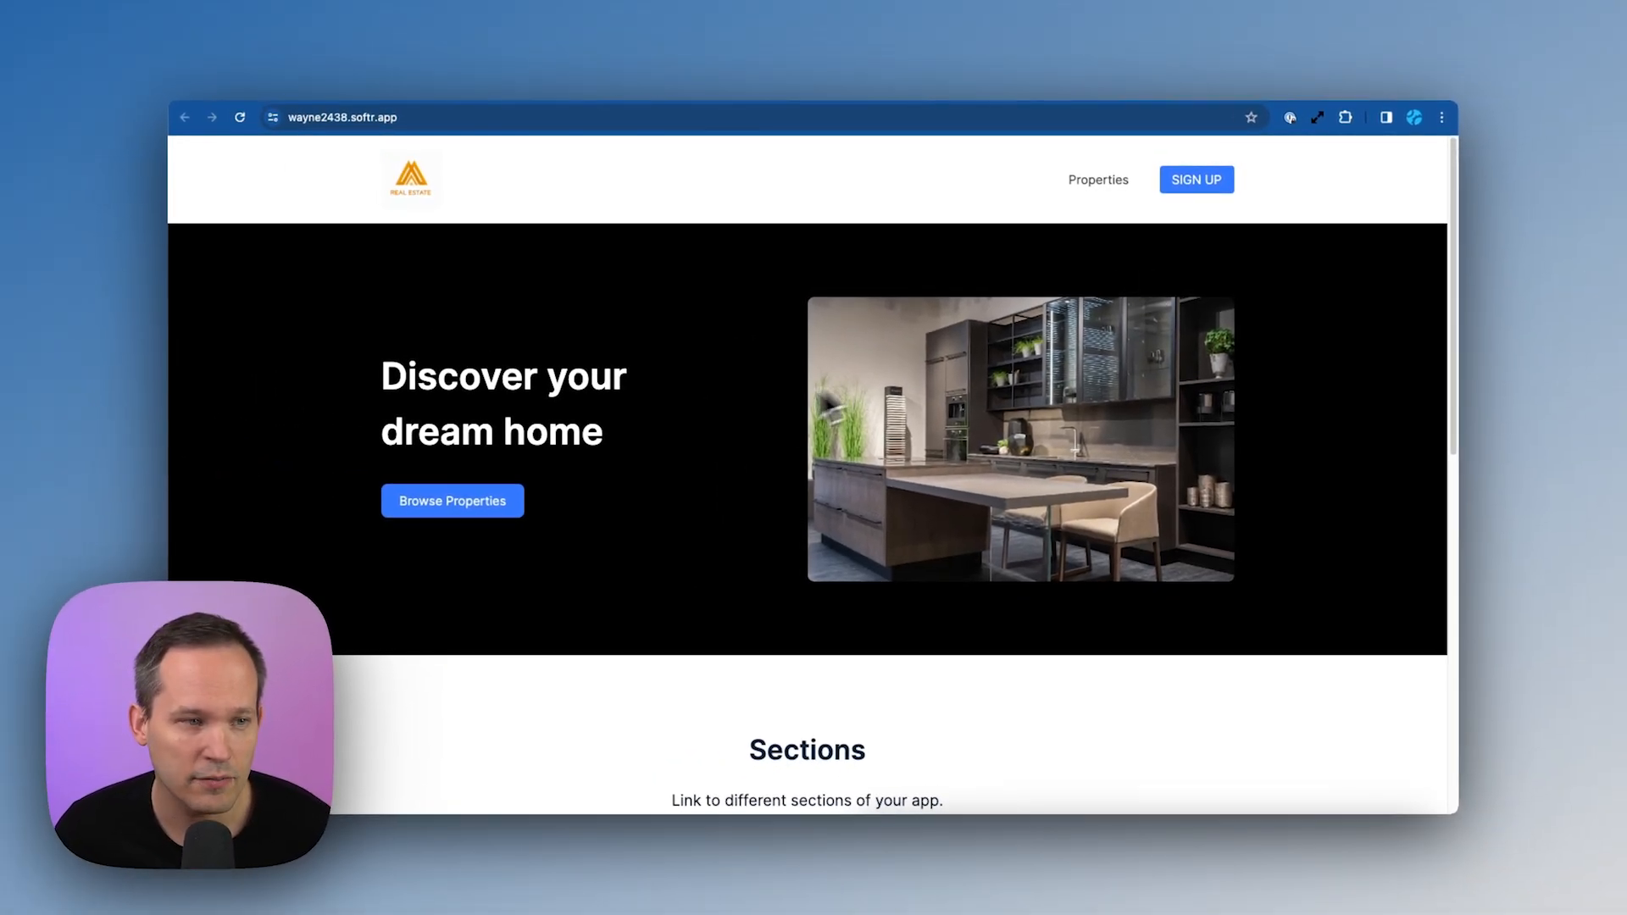
On the live portal, go to SIGN UP, accept the Terms, and submit the form to create an account
left_click(1188, 184)
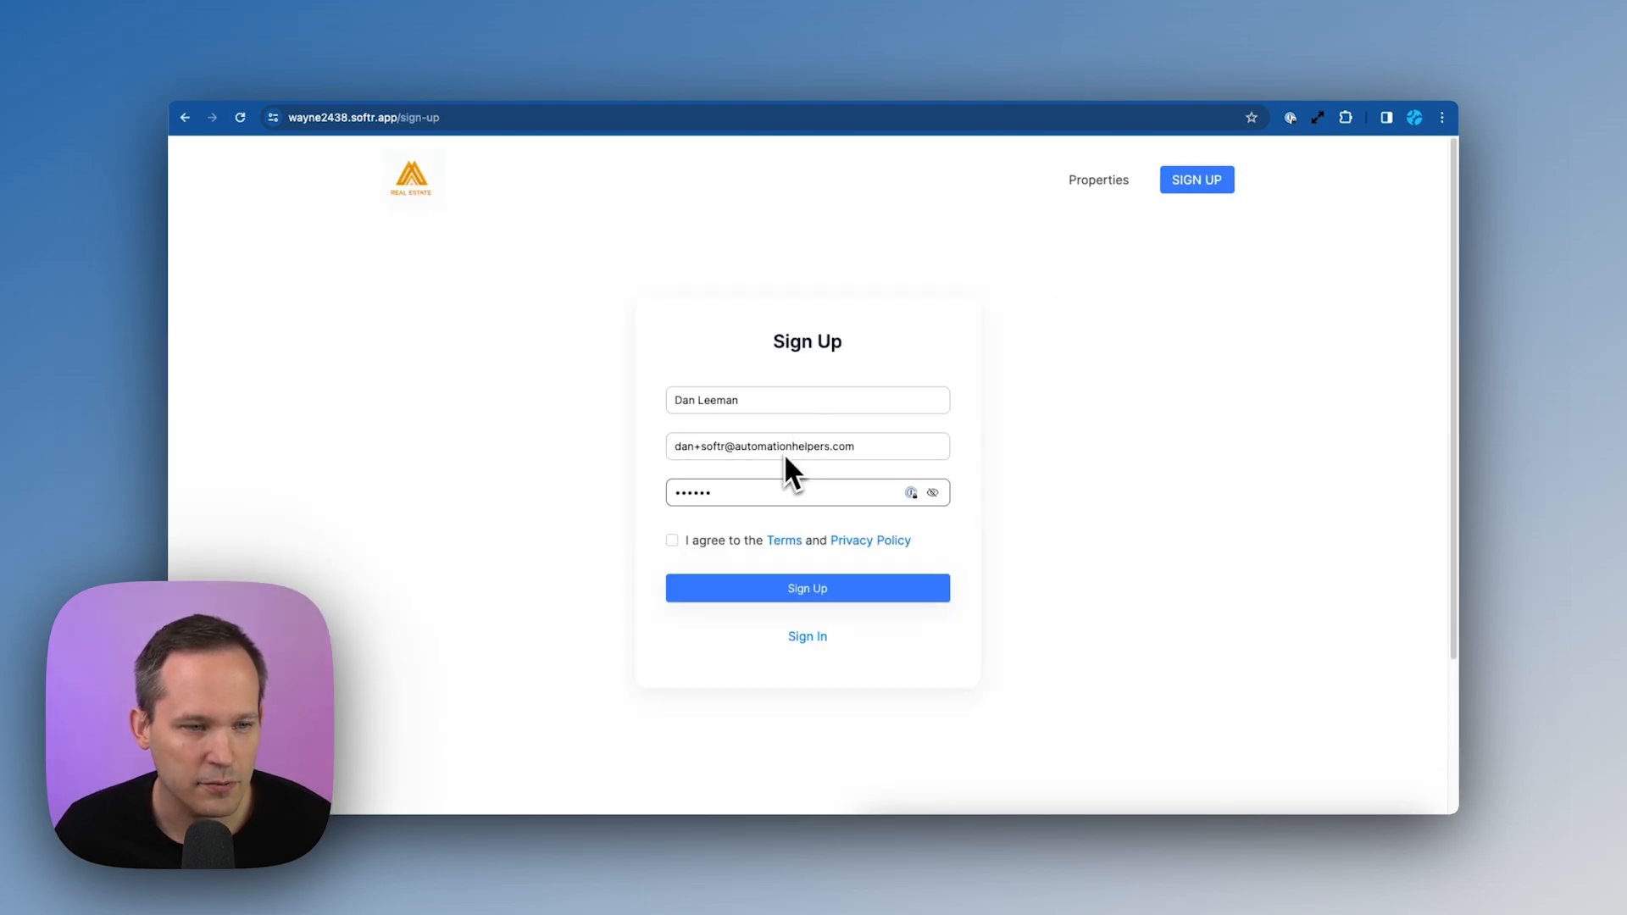
left_click(676, 542)
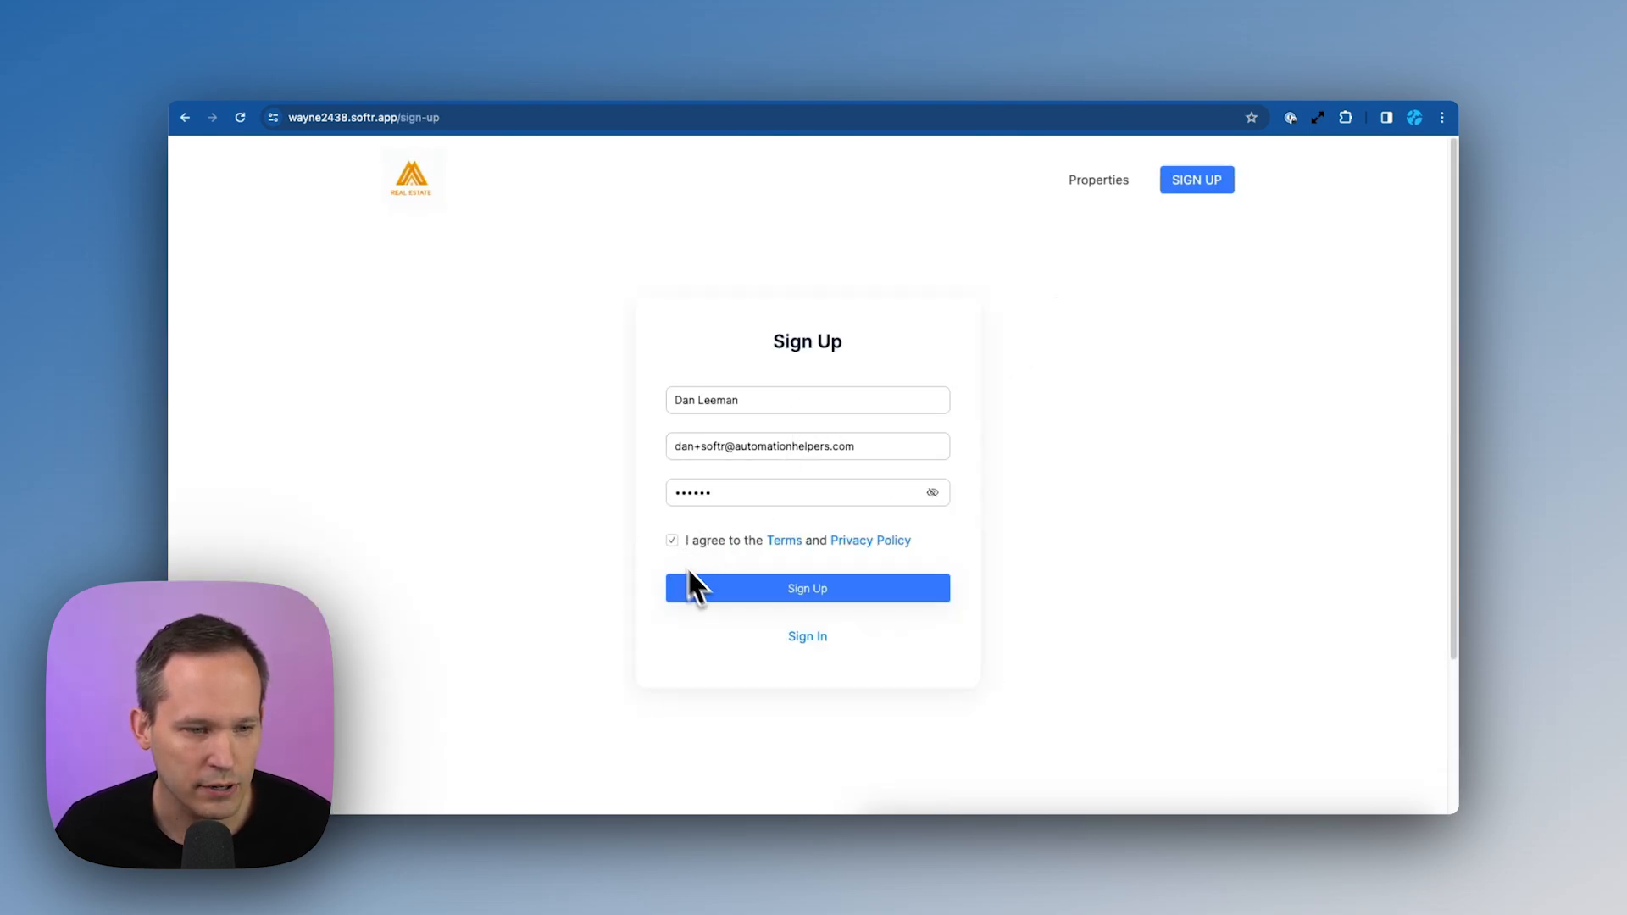
left_click(820, 594)
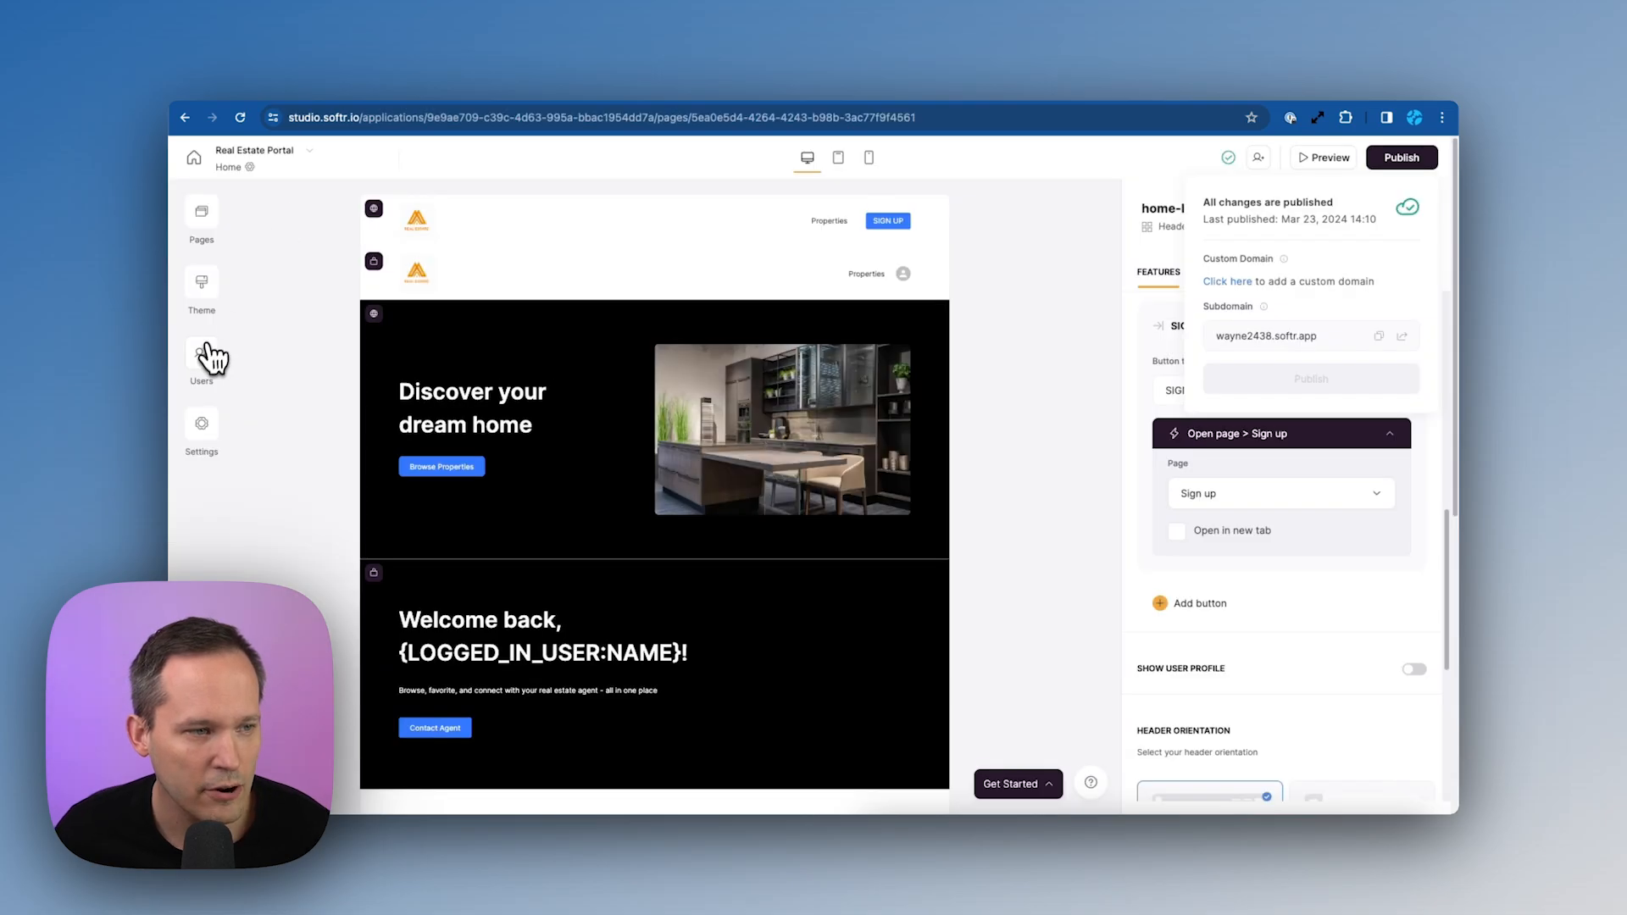
Open the Users table to find the newly signed-up account at the top of the Clients group
left_click(204, 346)
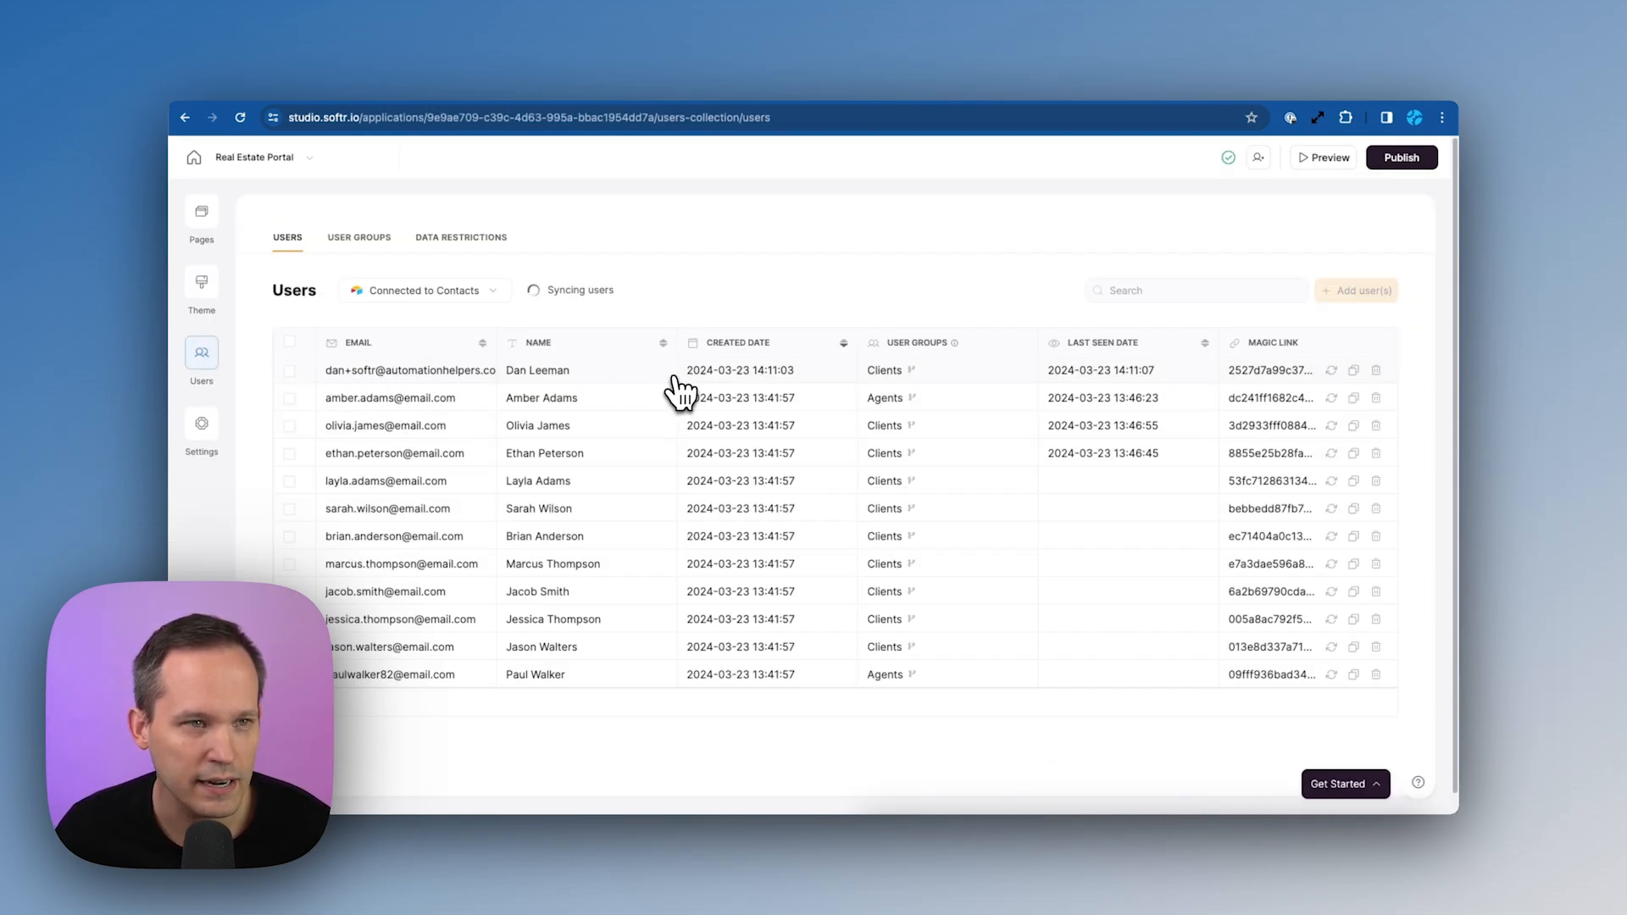
left_click(656, 97)
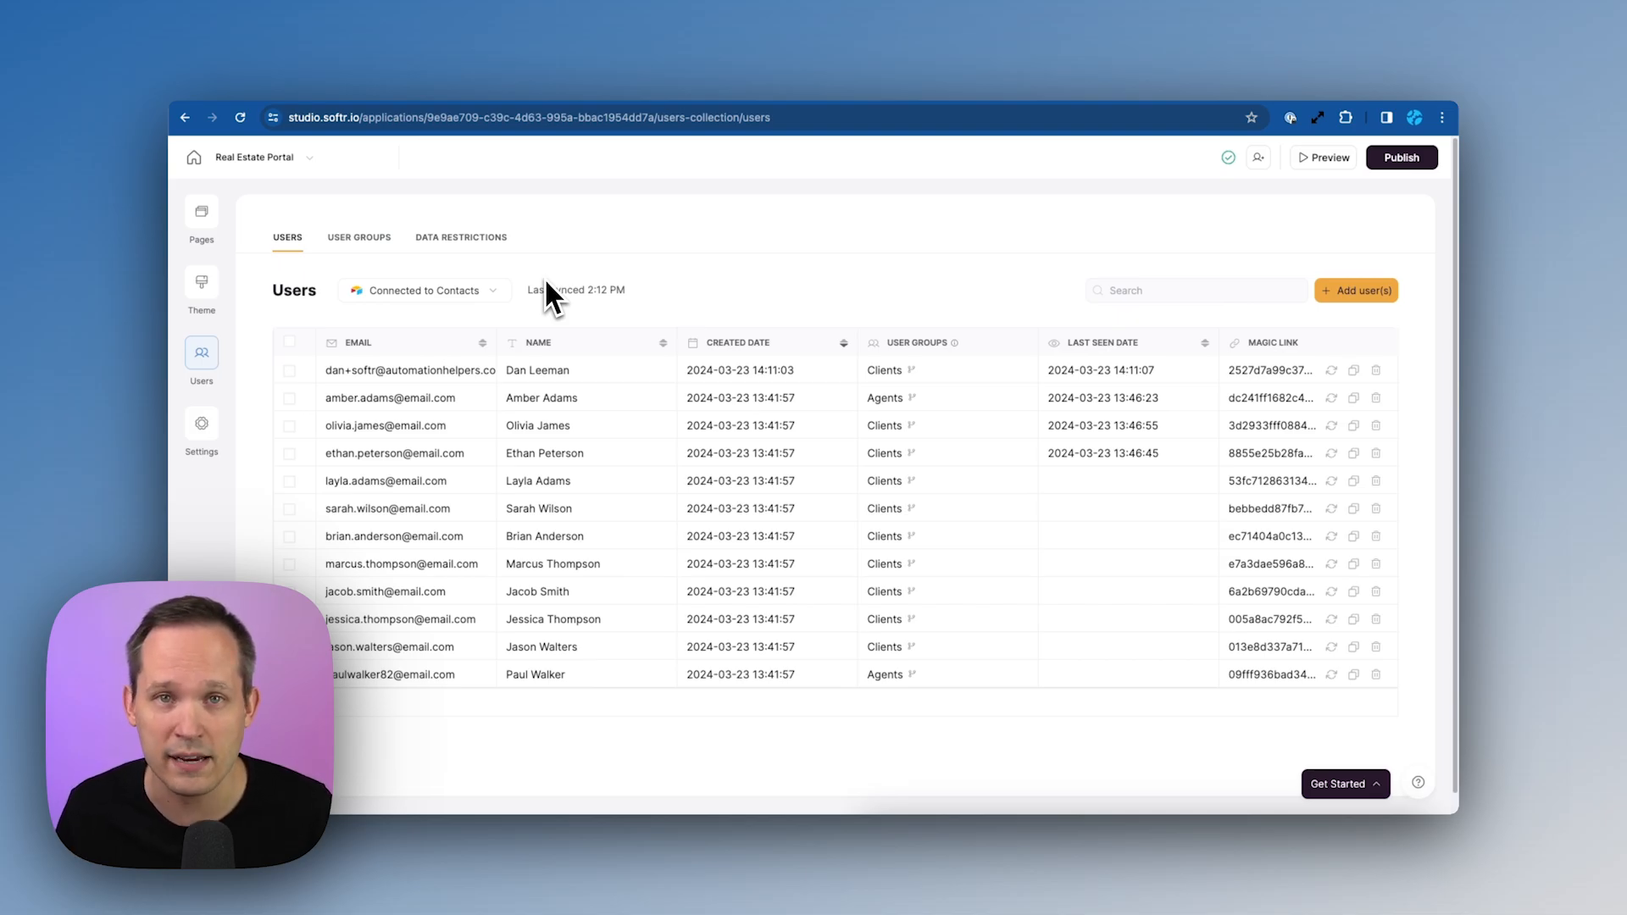
Add a test user with their email and name using a generated magic link, and send them an invite
left_click(1371, 296)
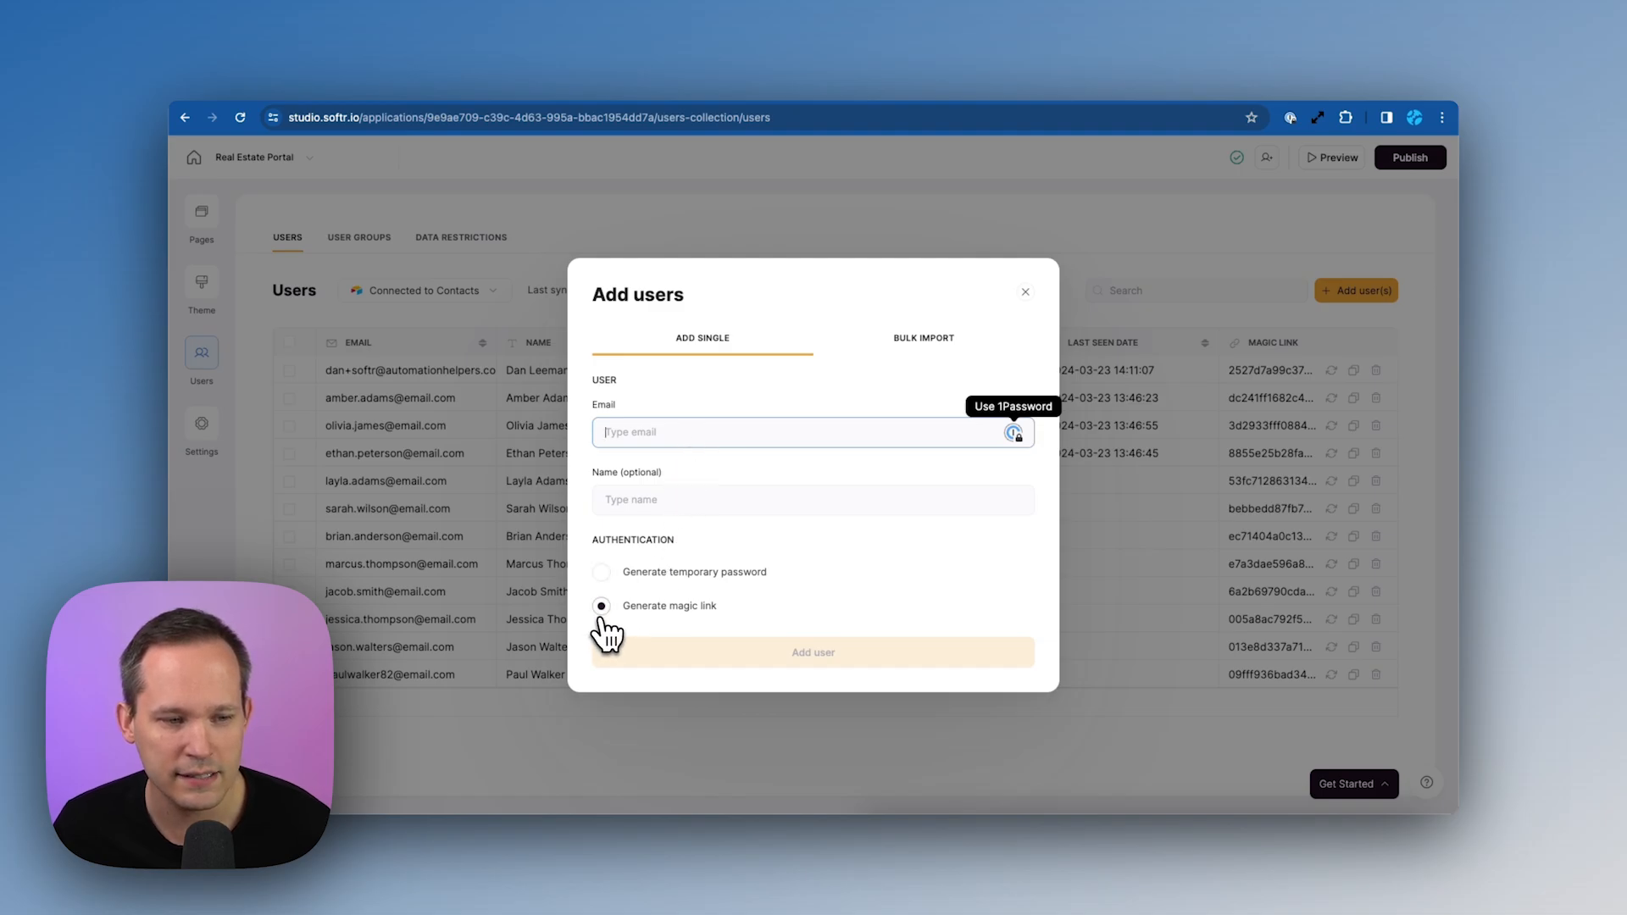
key("Tab")
type("Dan Test")
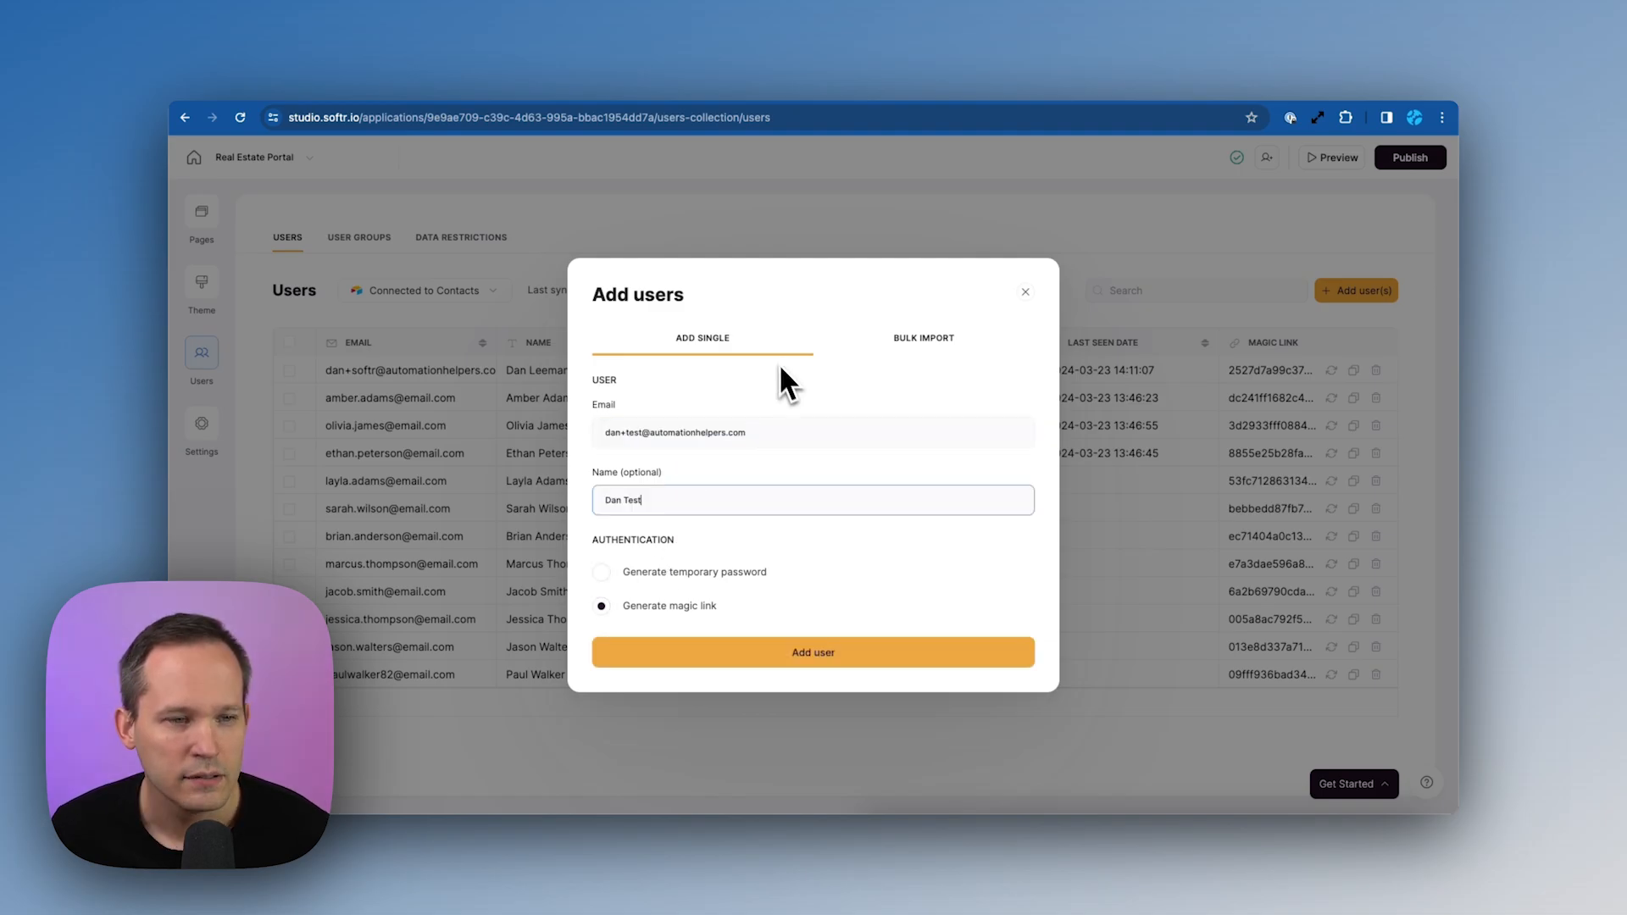
left_click(889, 339)
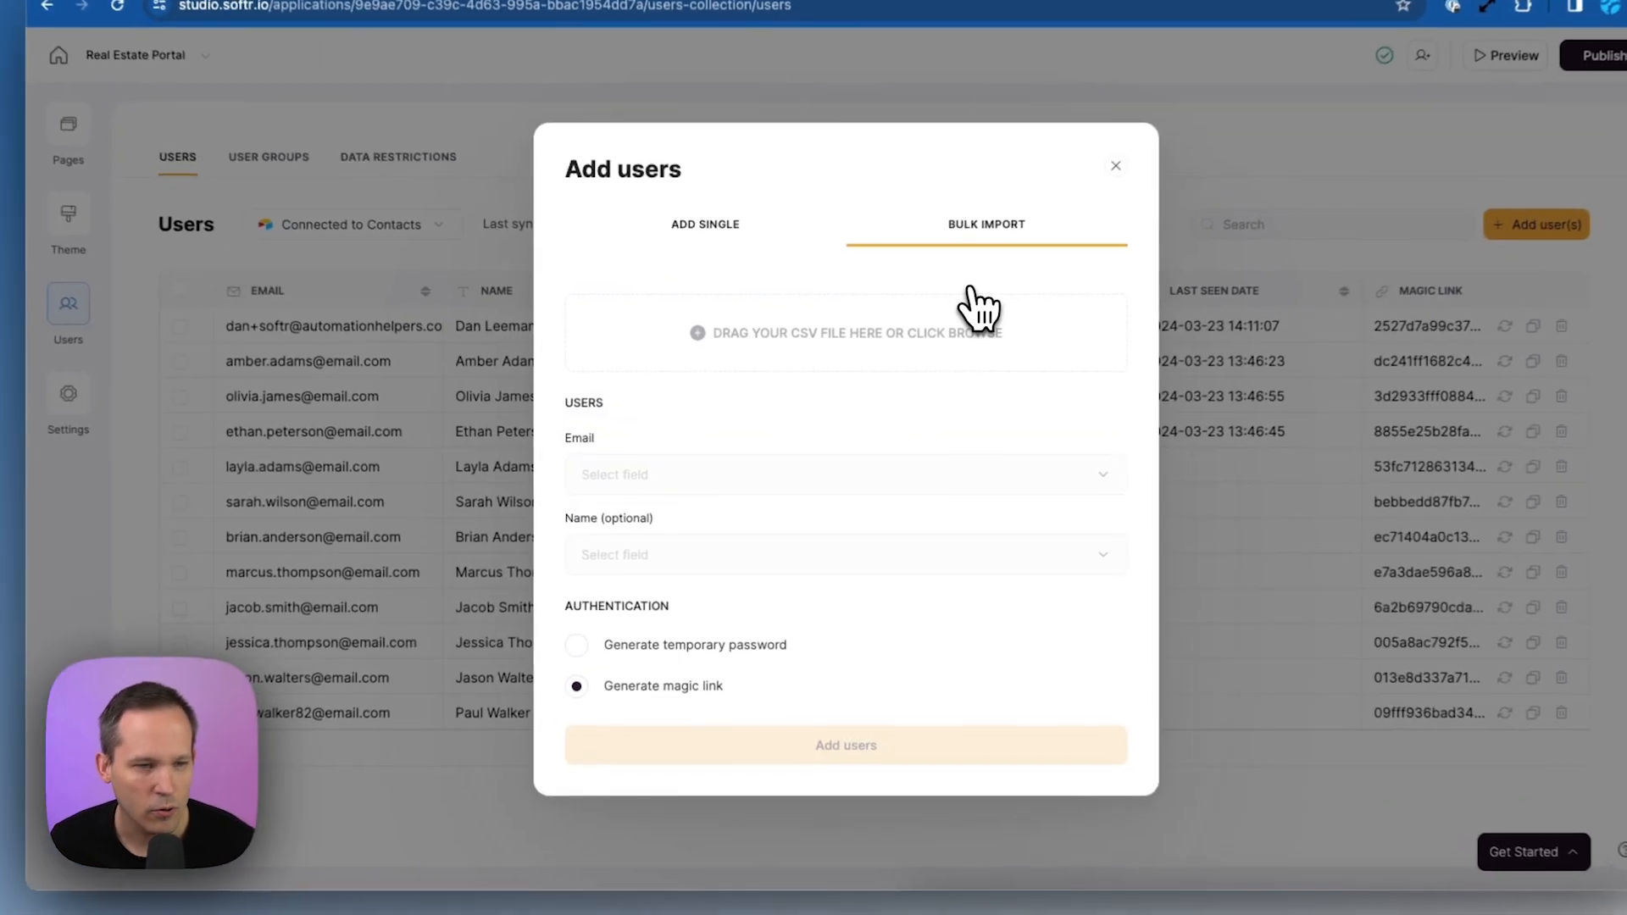
left_click(776, 254)
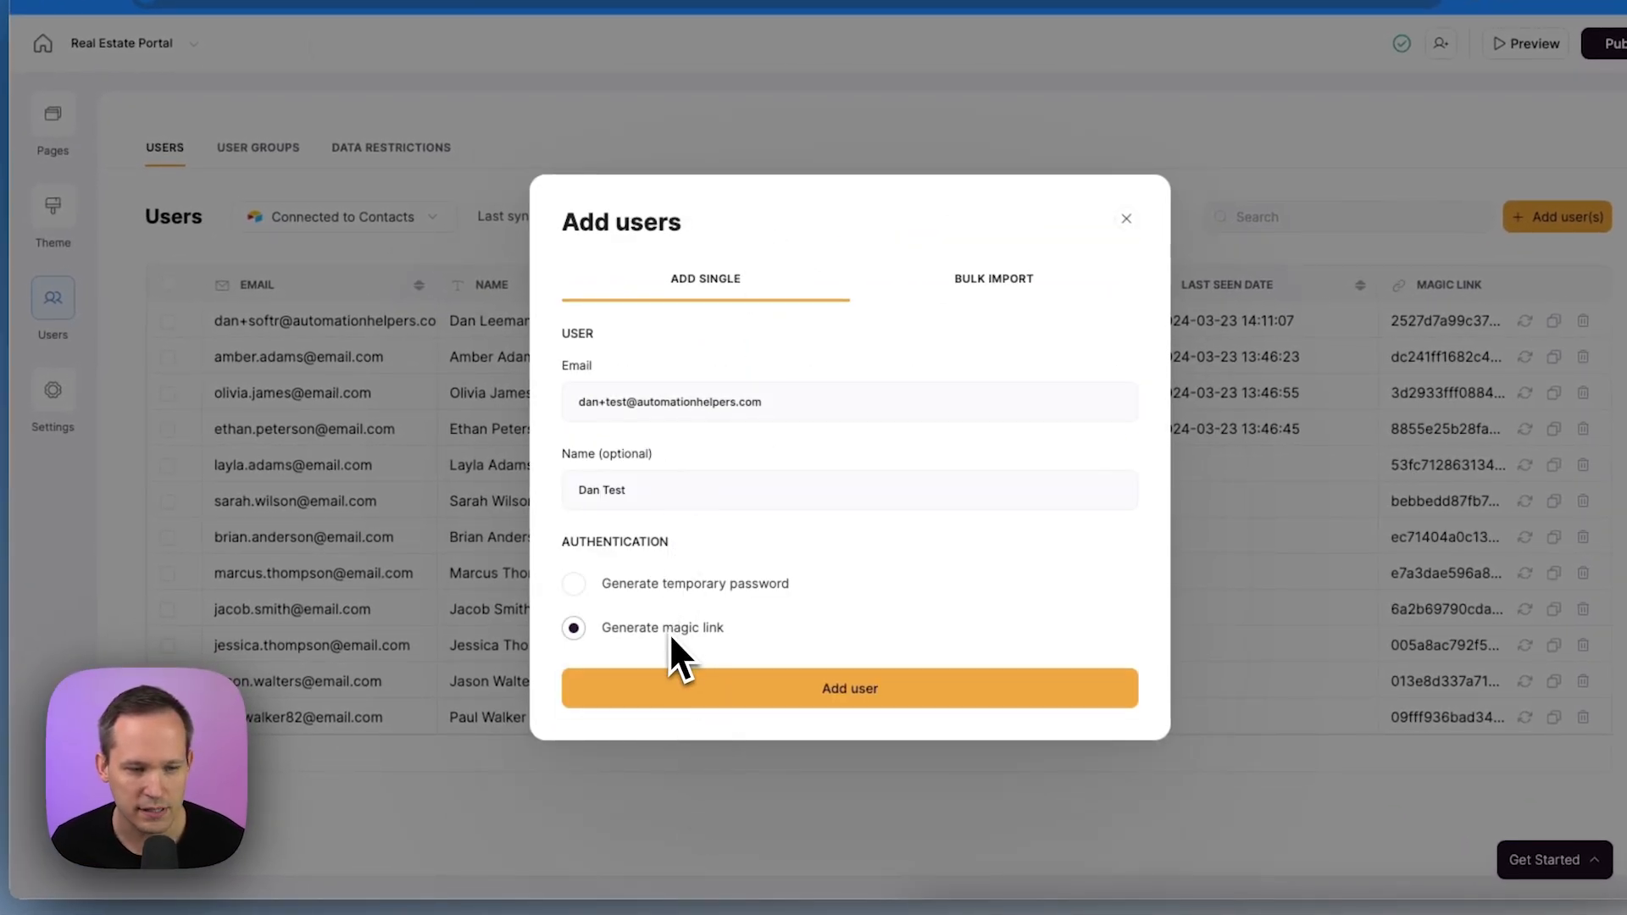
left_click(746, 694)
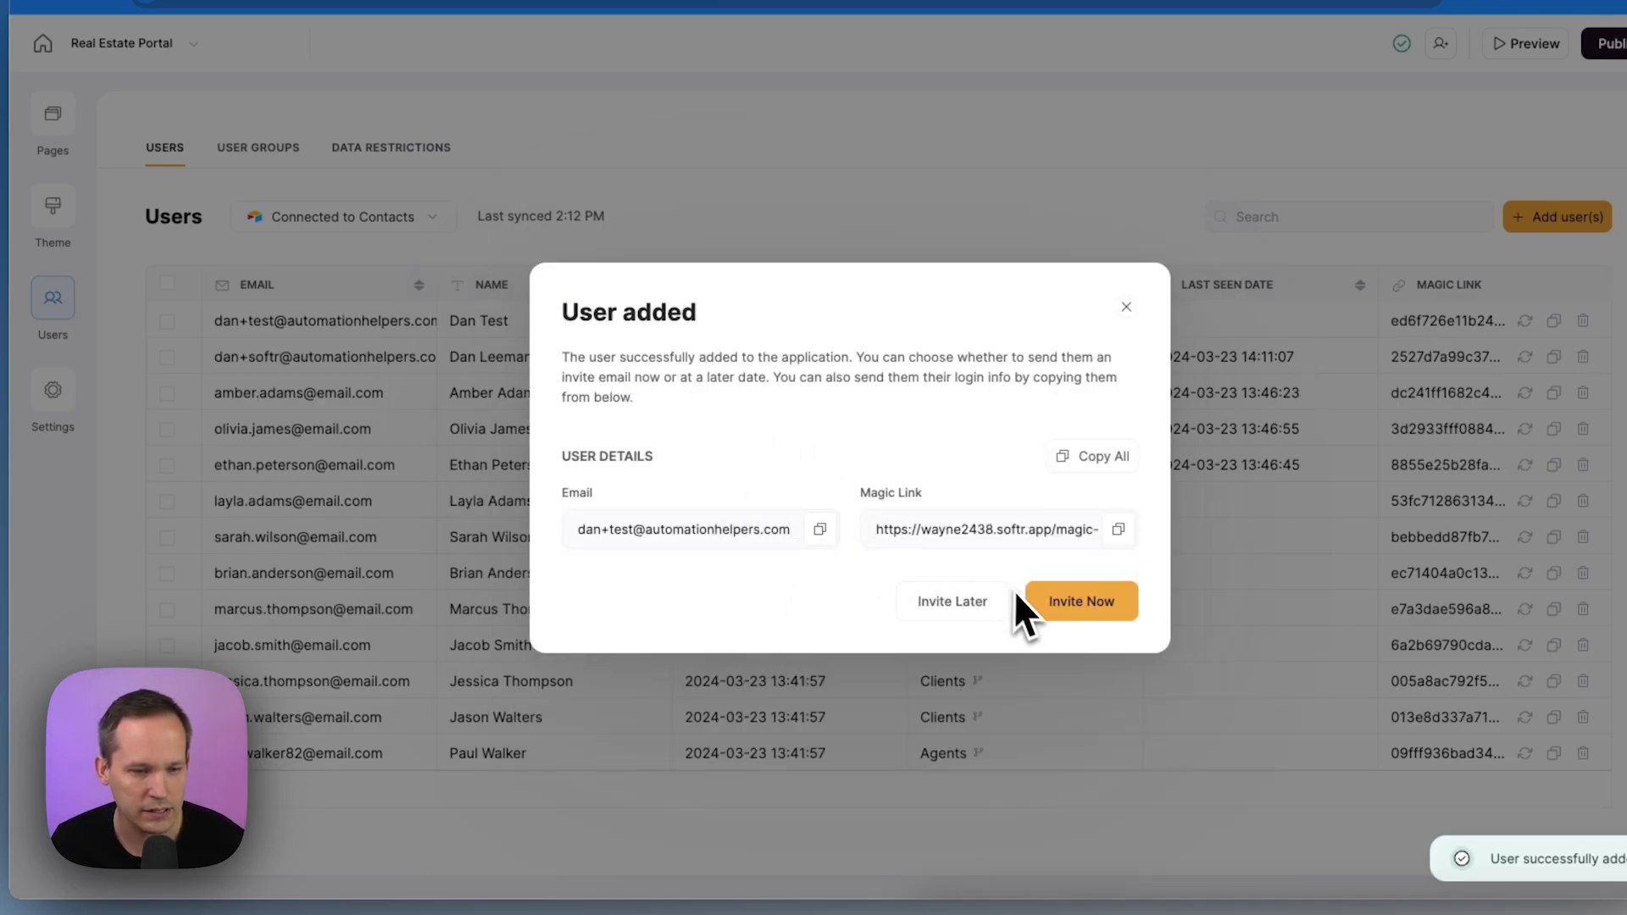
left_click(1074, 612)
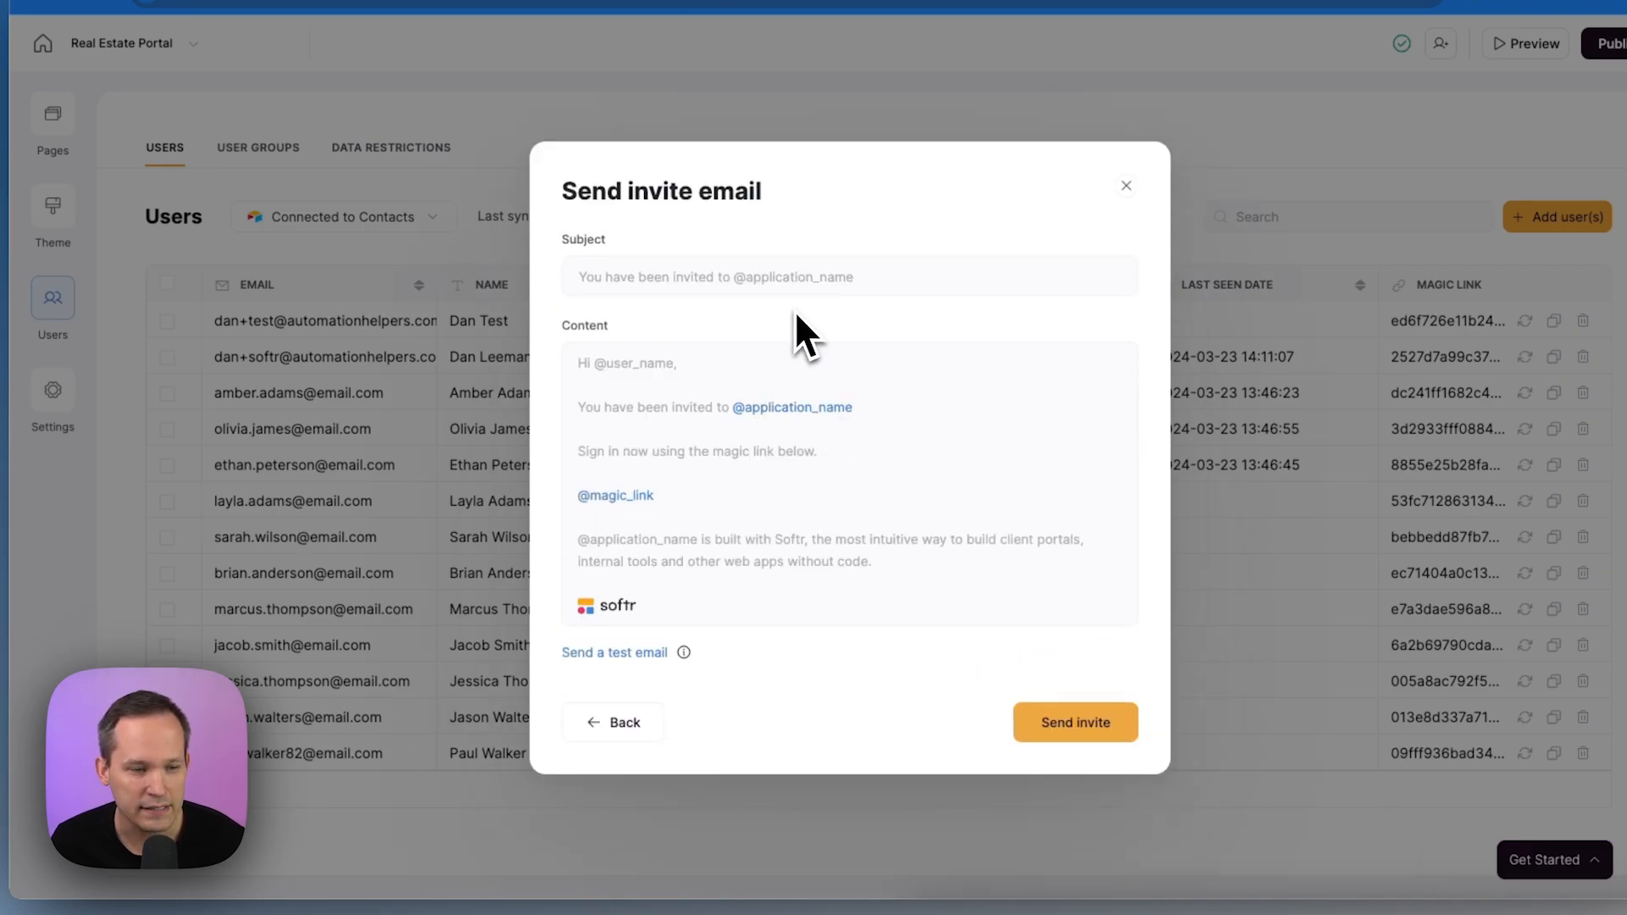
left_click(1066, 730)
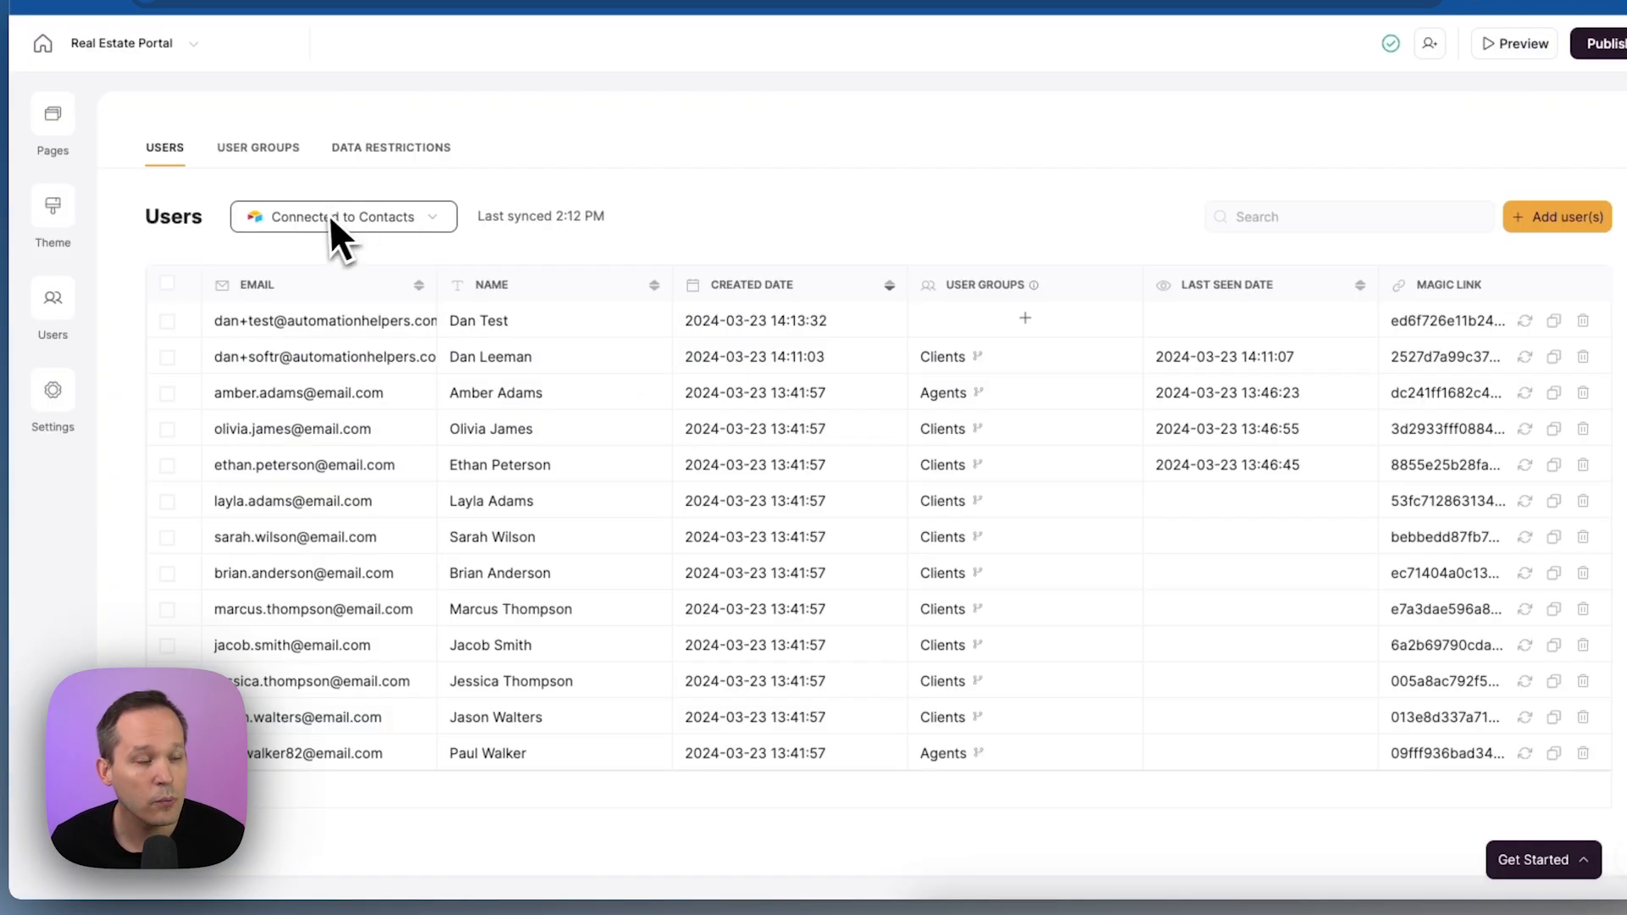
left_click(54, 394)
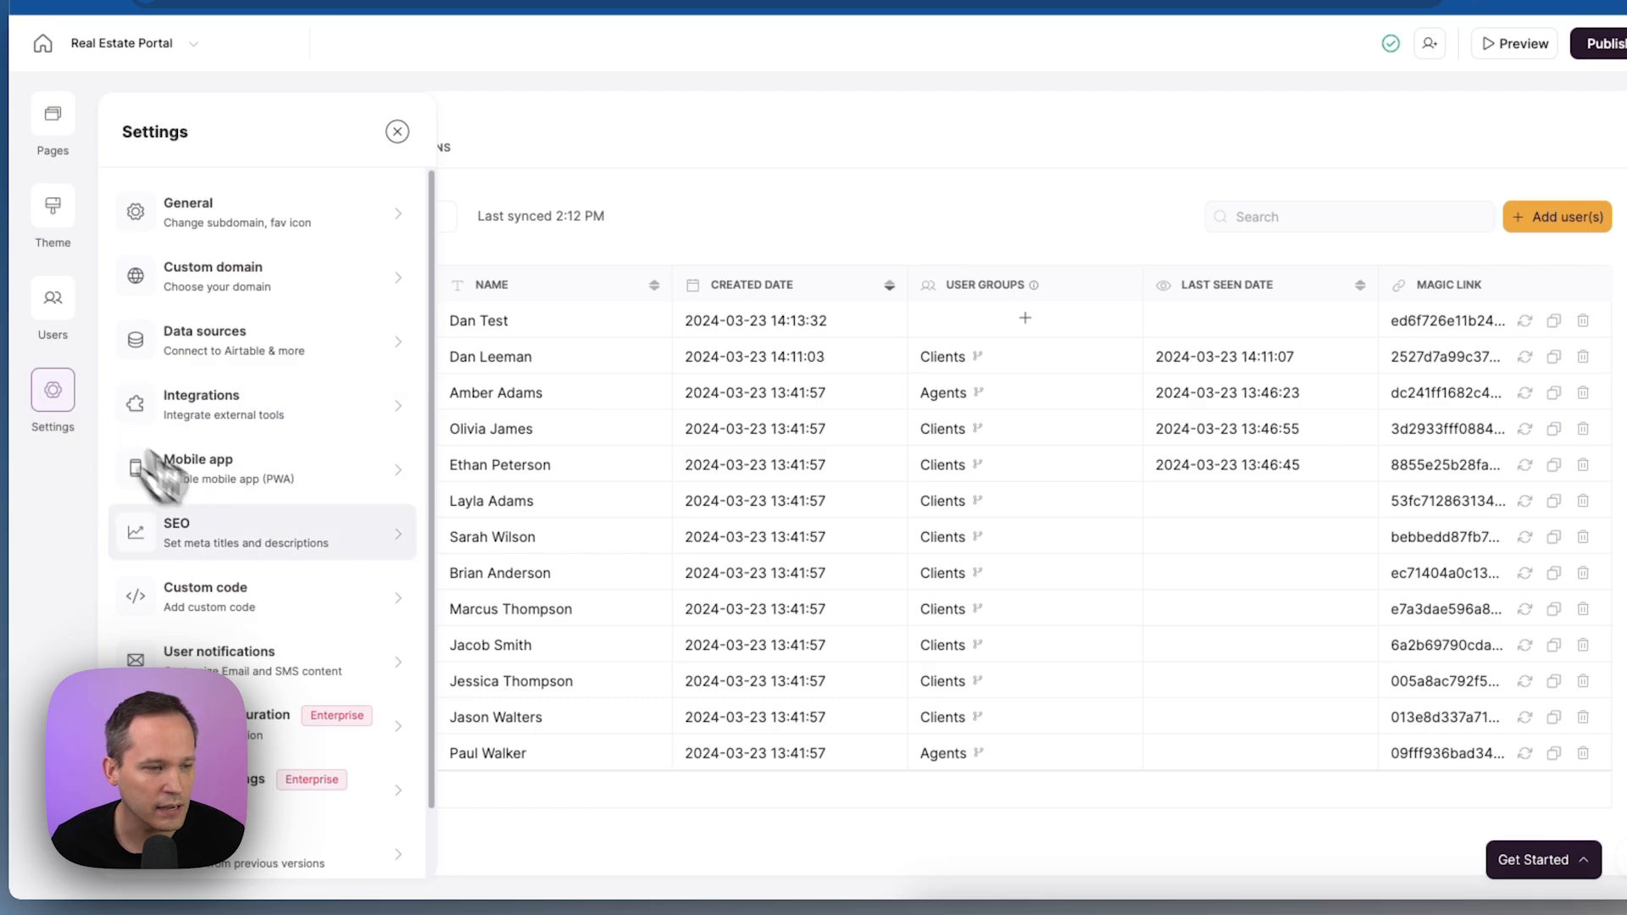
scroll(212, 508, "down", 1)
left_click(255, 585)
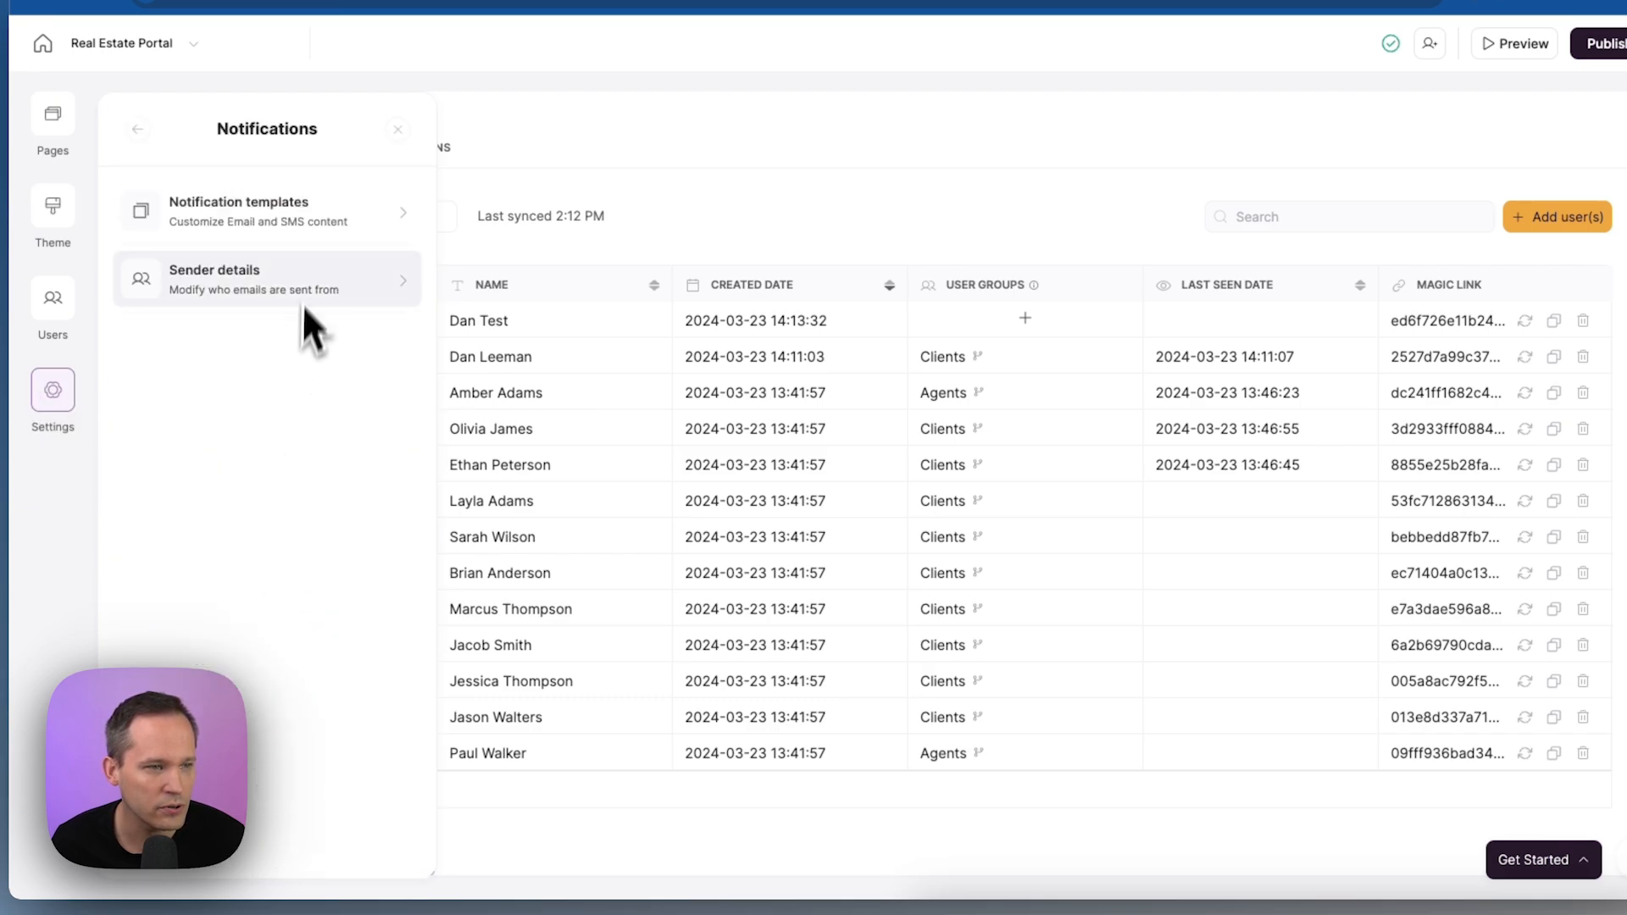
left_click(324, 222)
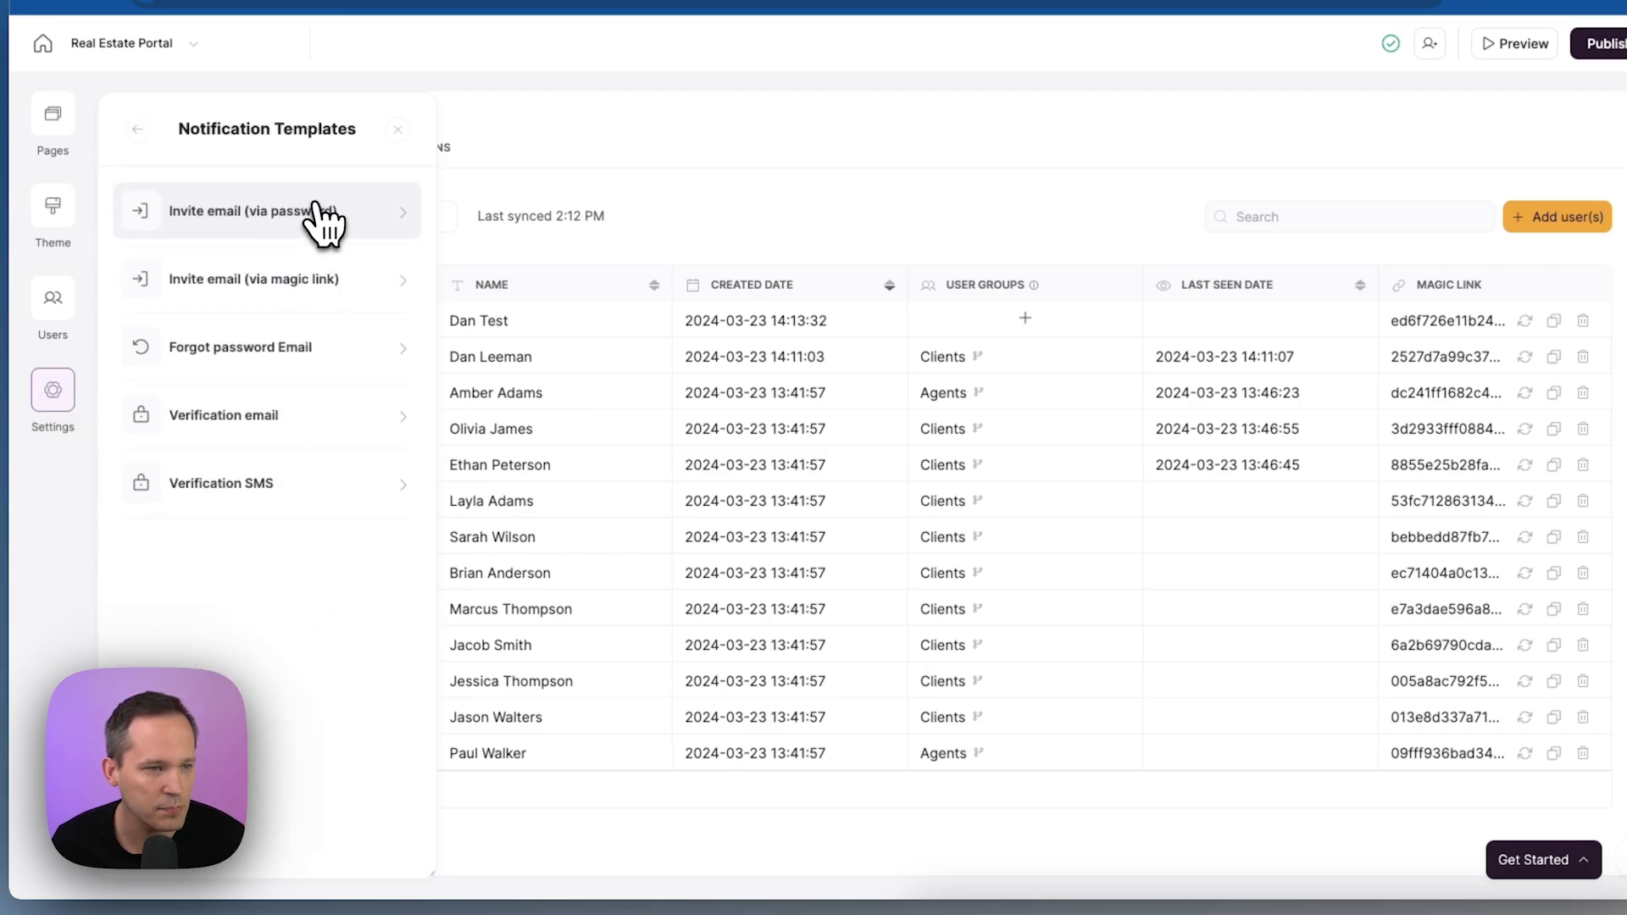
left_click(293, 287)
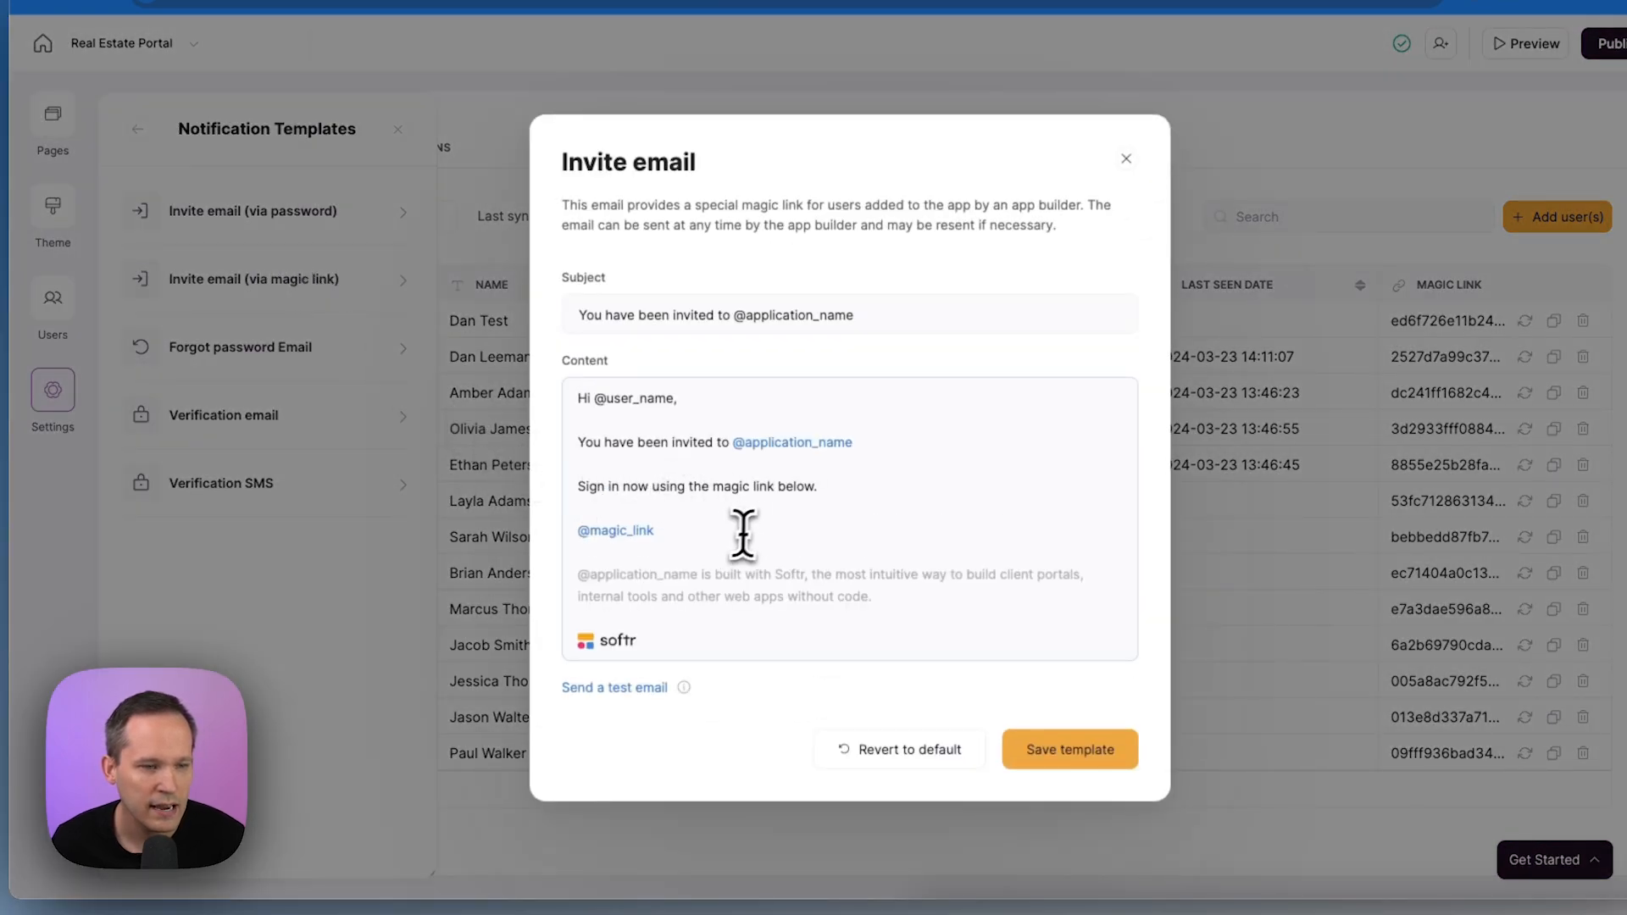
left_click_drag(708, 535, 572, 394)
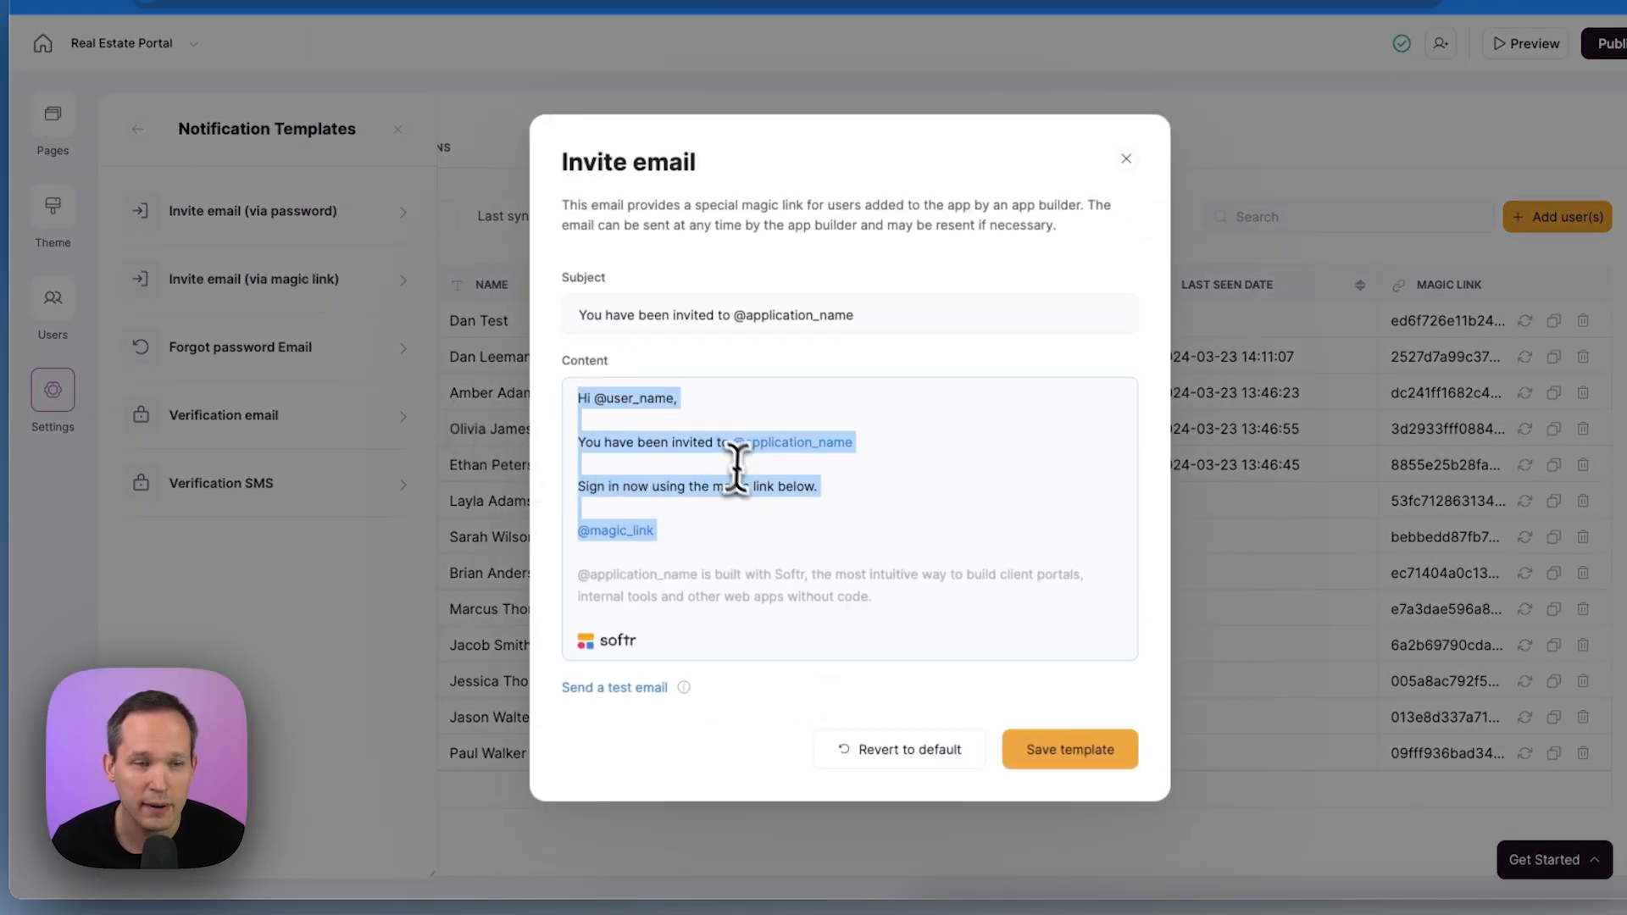
left_click(734, 508)
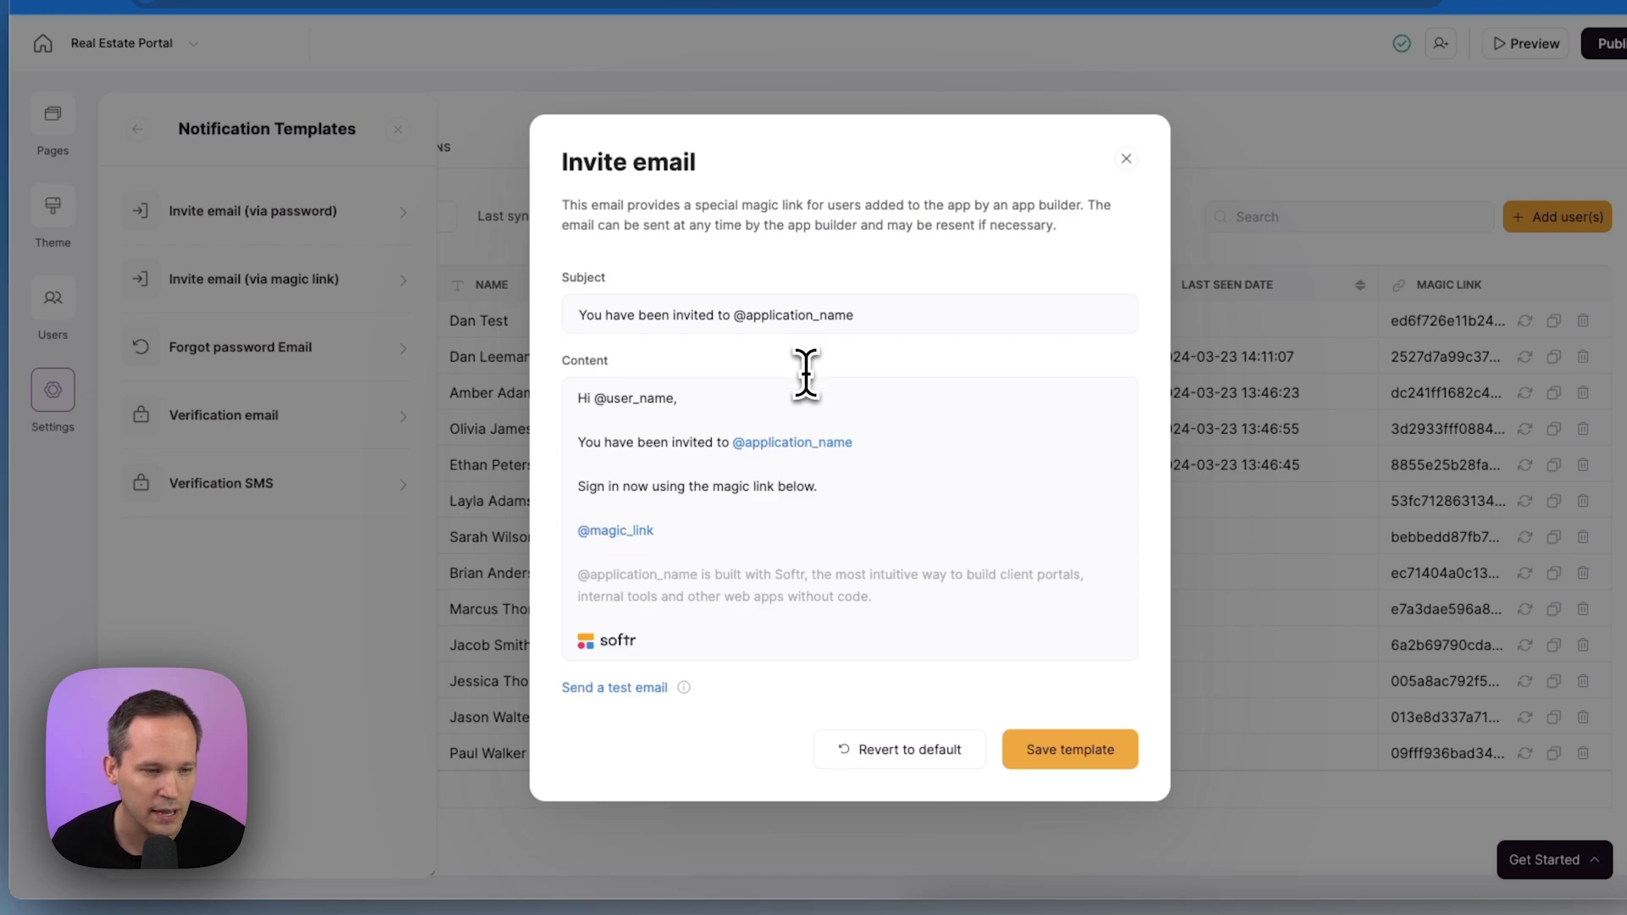
mouse_move(841, 539)
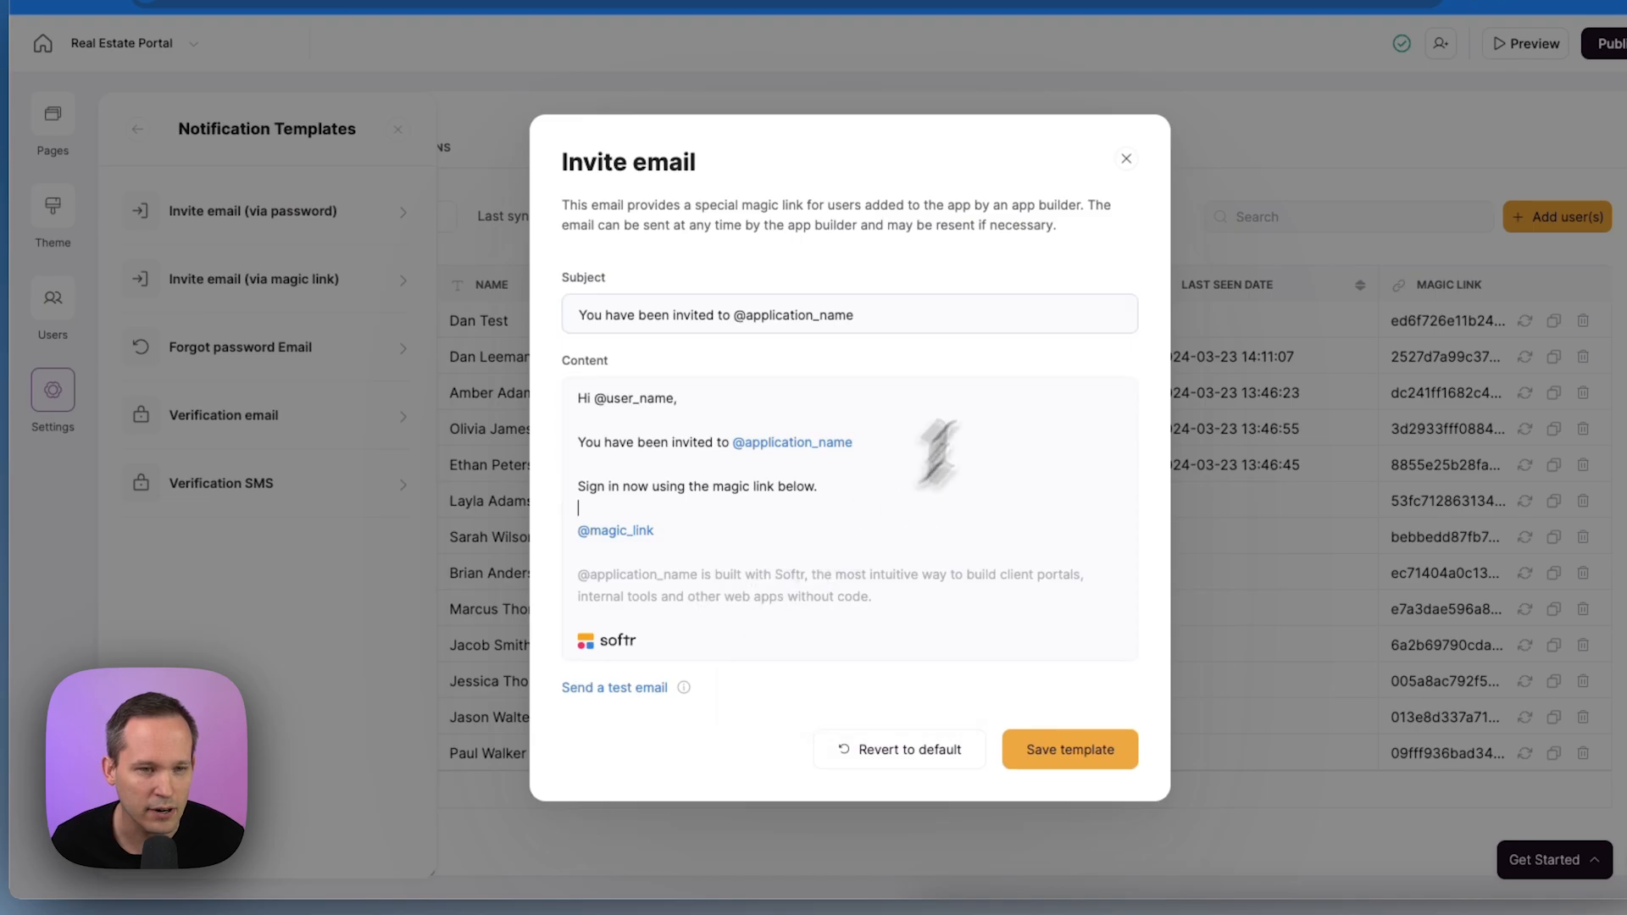
left_click(1126, 159)
In the general app settings, switch off the Made with Softr badge and save
left_click(55, 394)
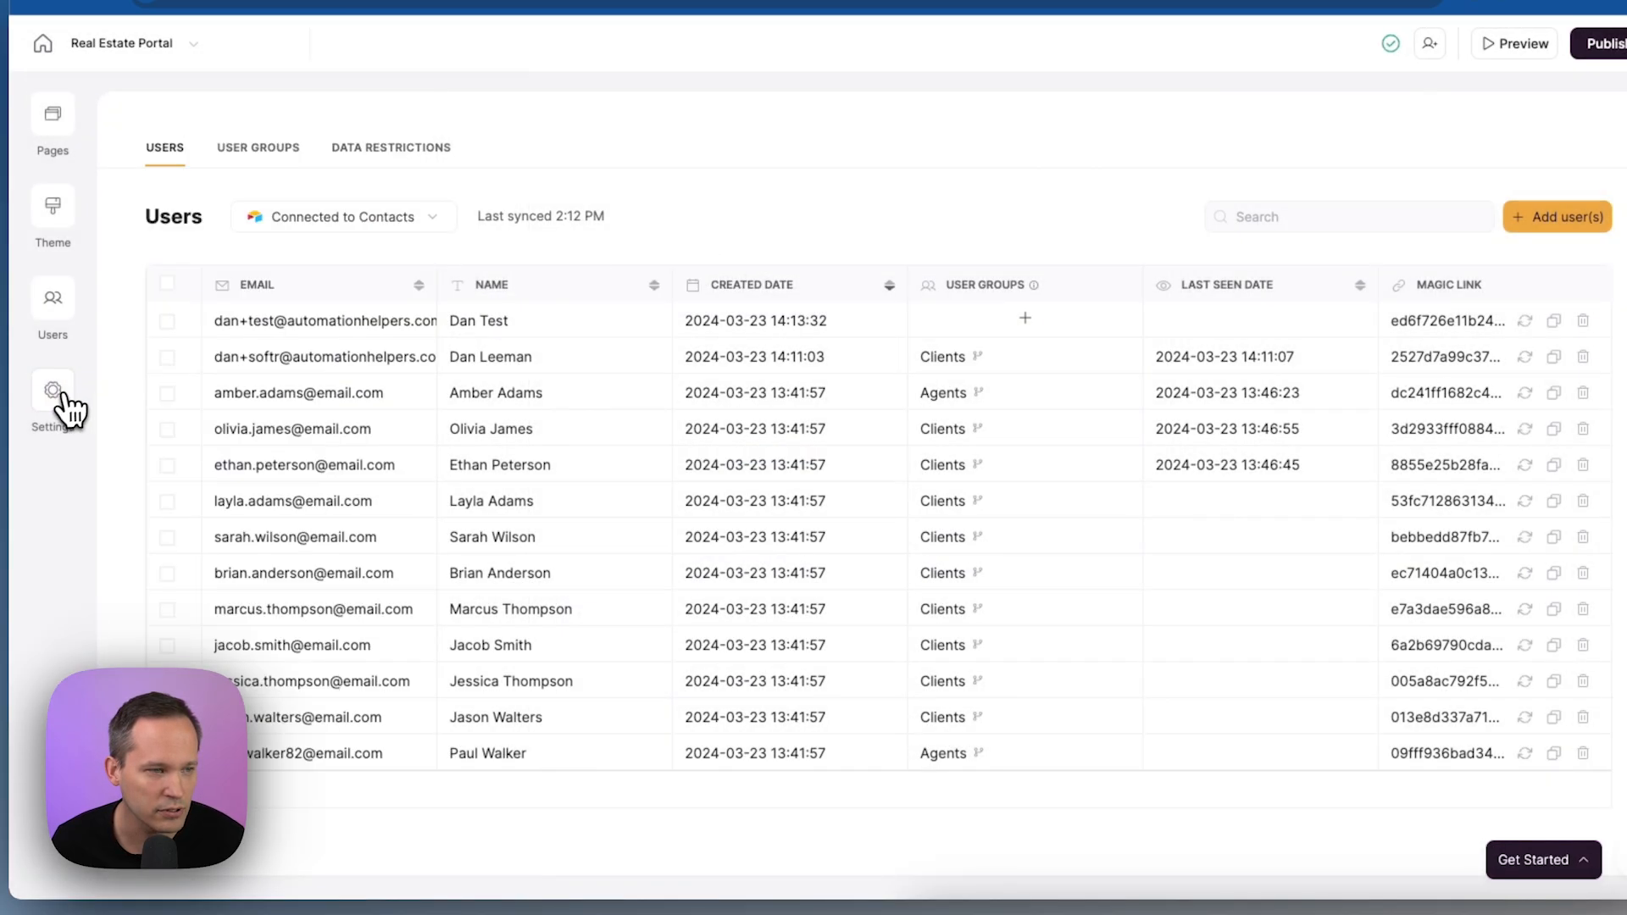
left_click(58, 398)
left_click(262, 218)
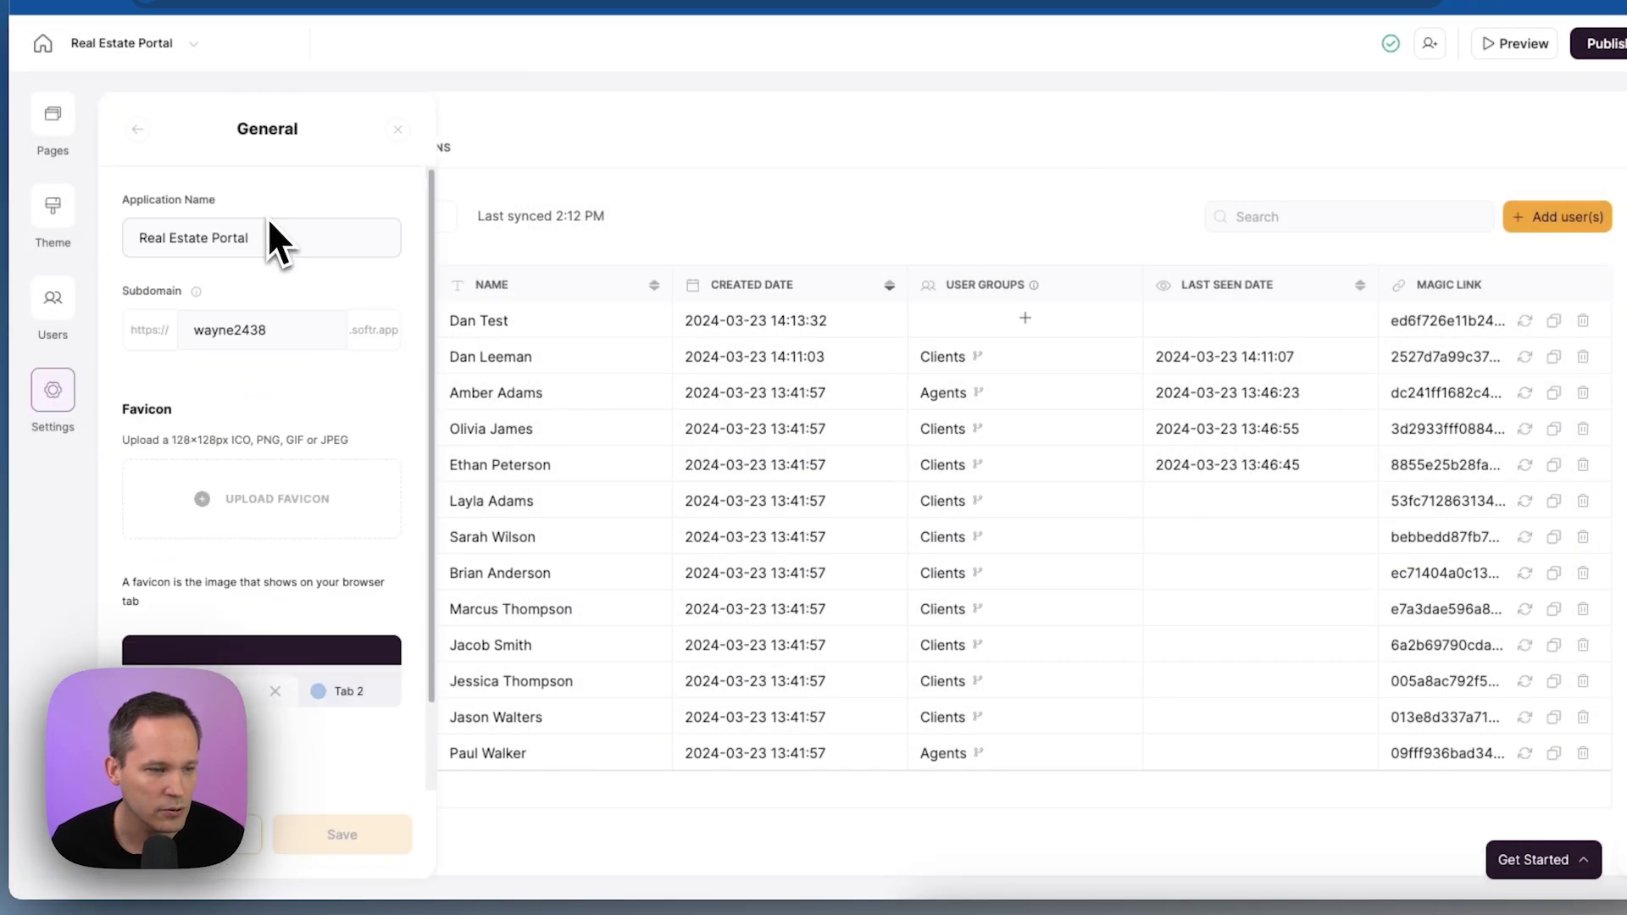
scroll(272, 242, "down", 3)
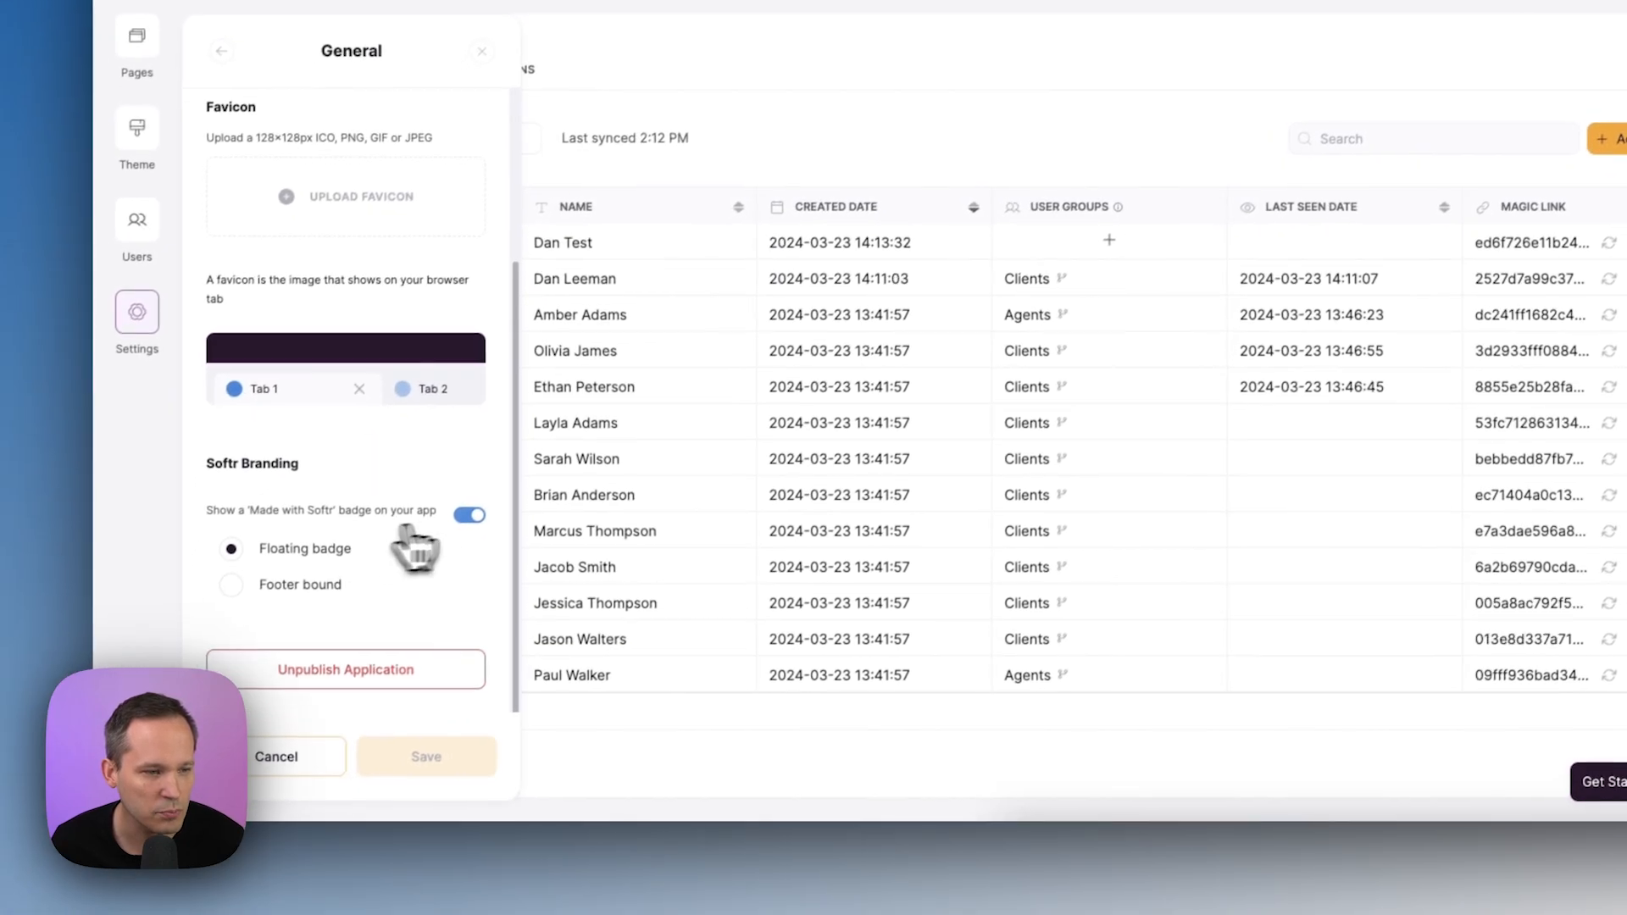
left_click(472, 513)
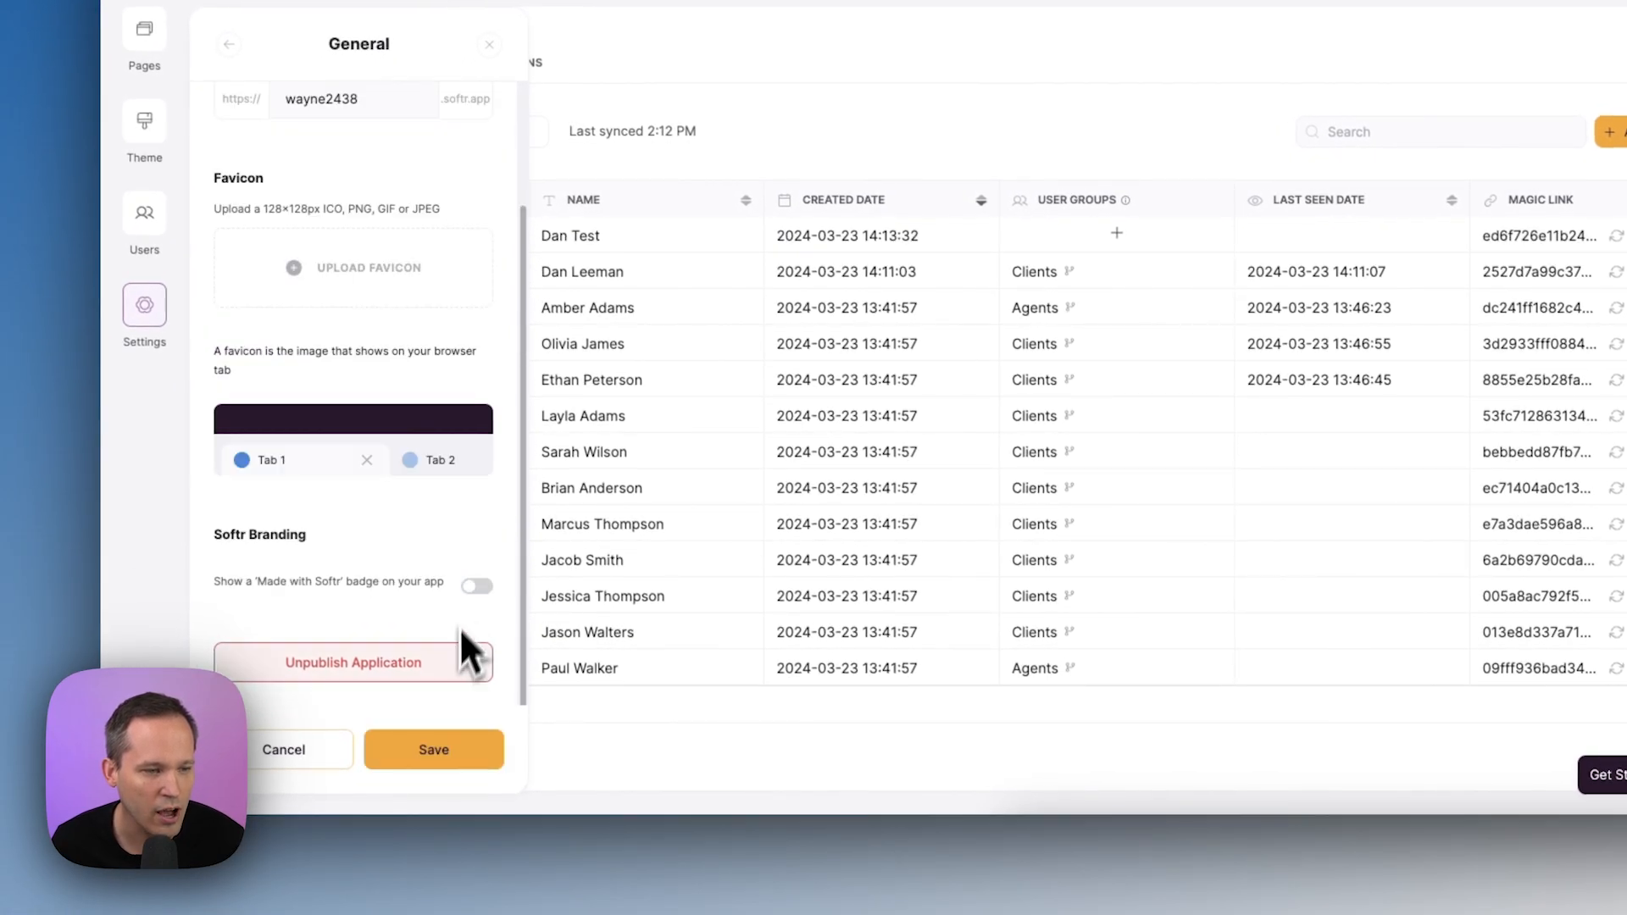
left_click(474, 585)
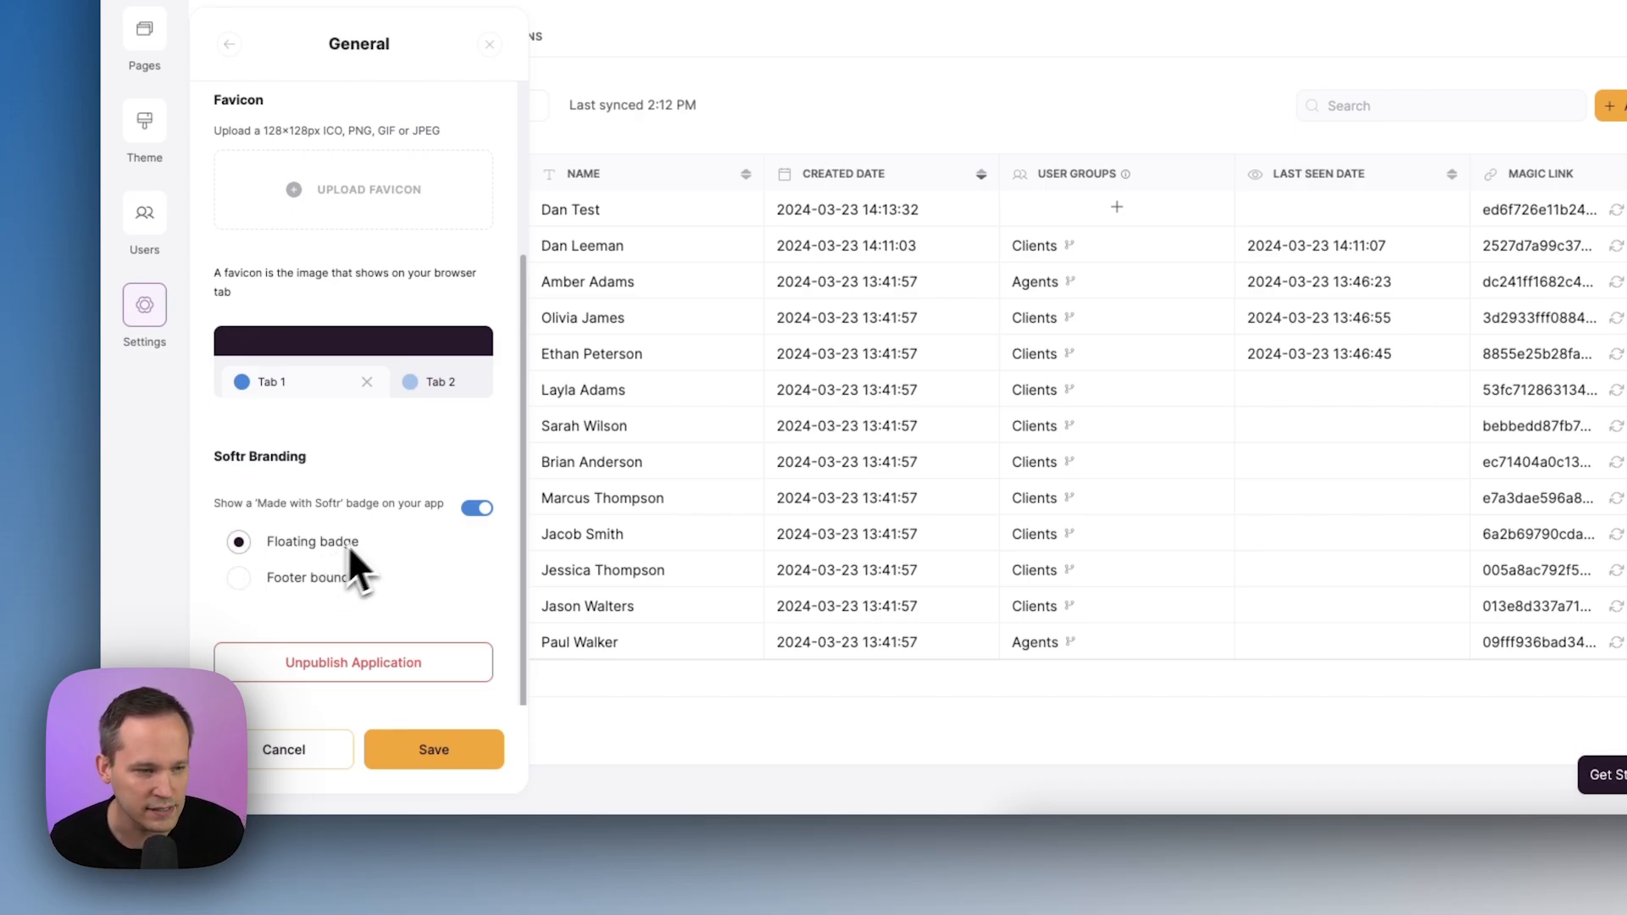
left_click(477, 508)
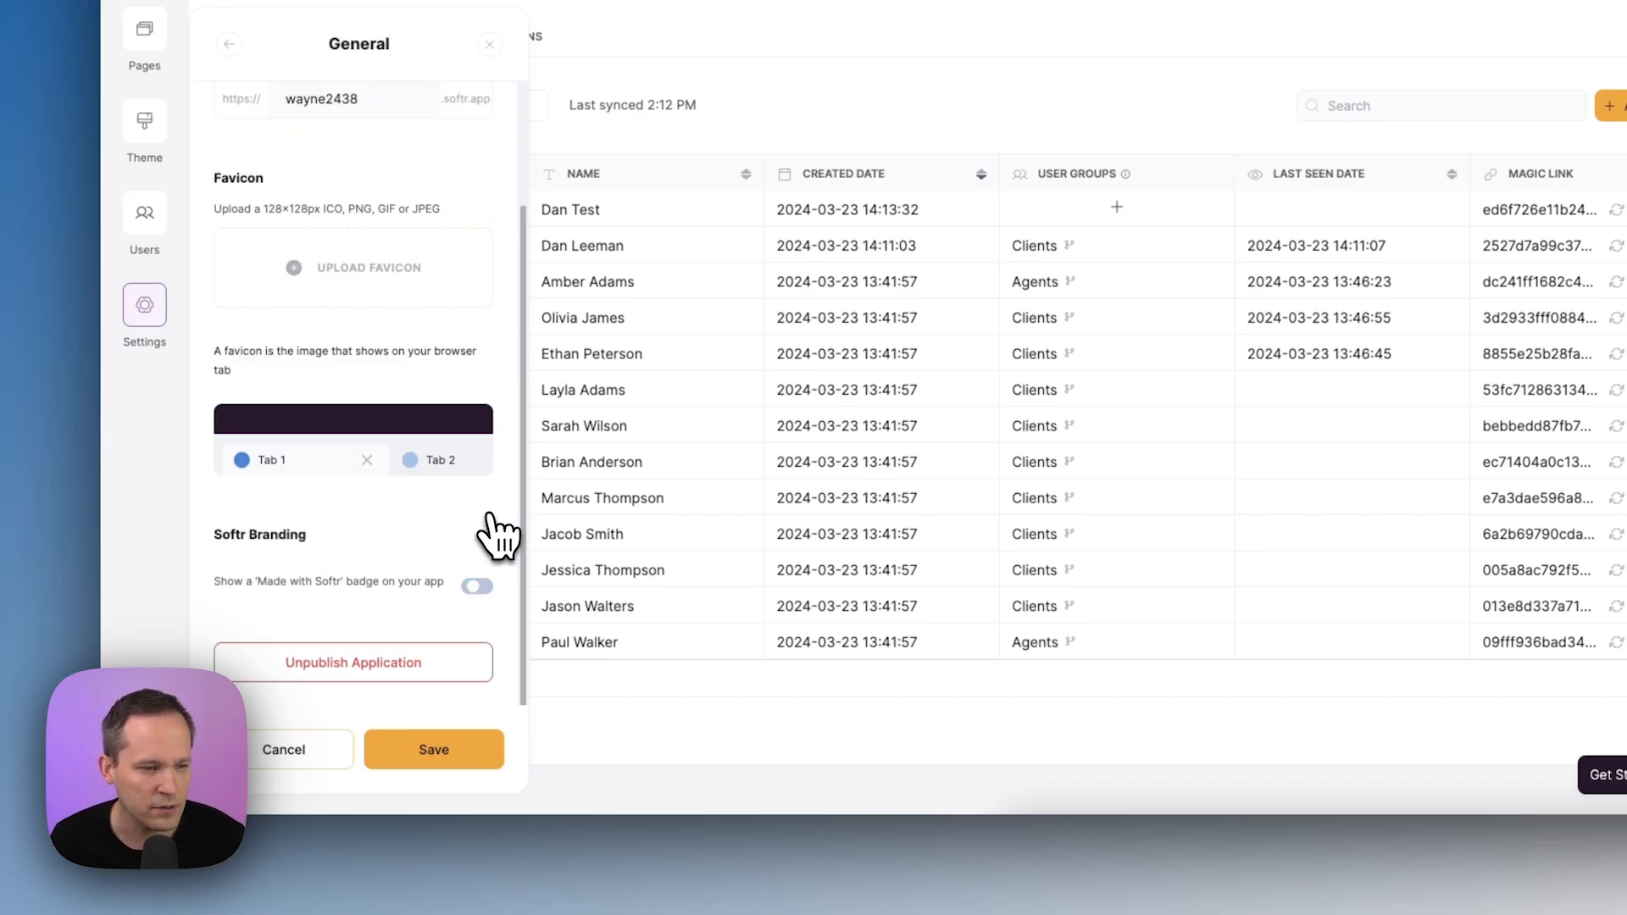
left_click(424, 748)
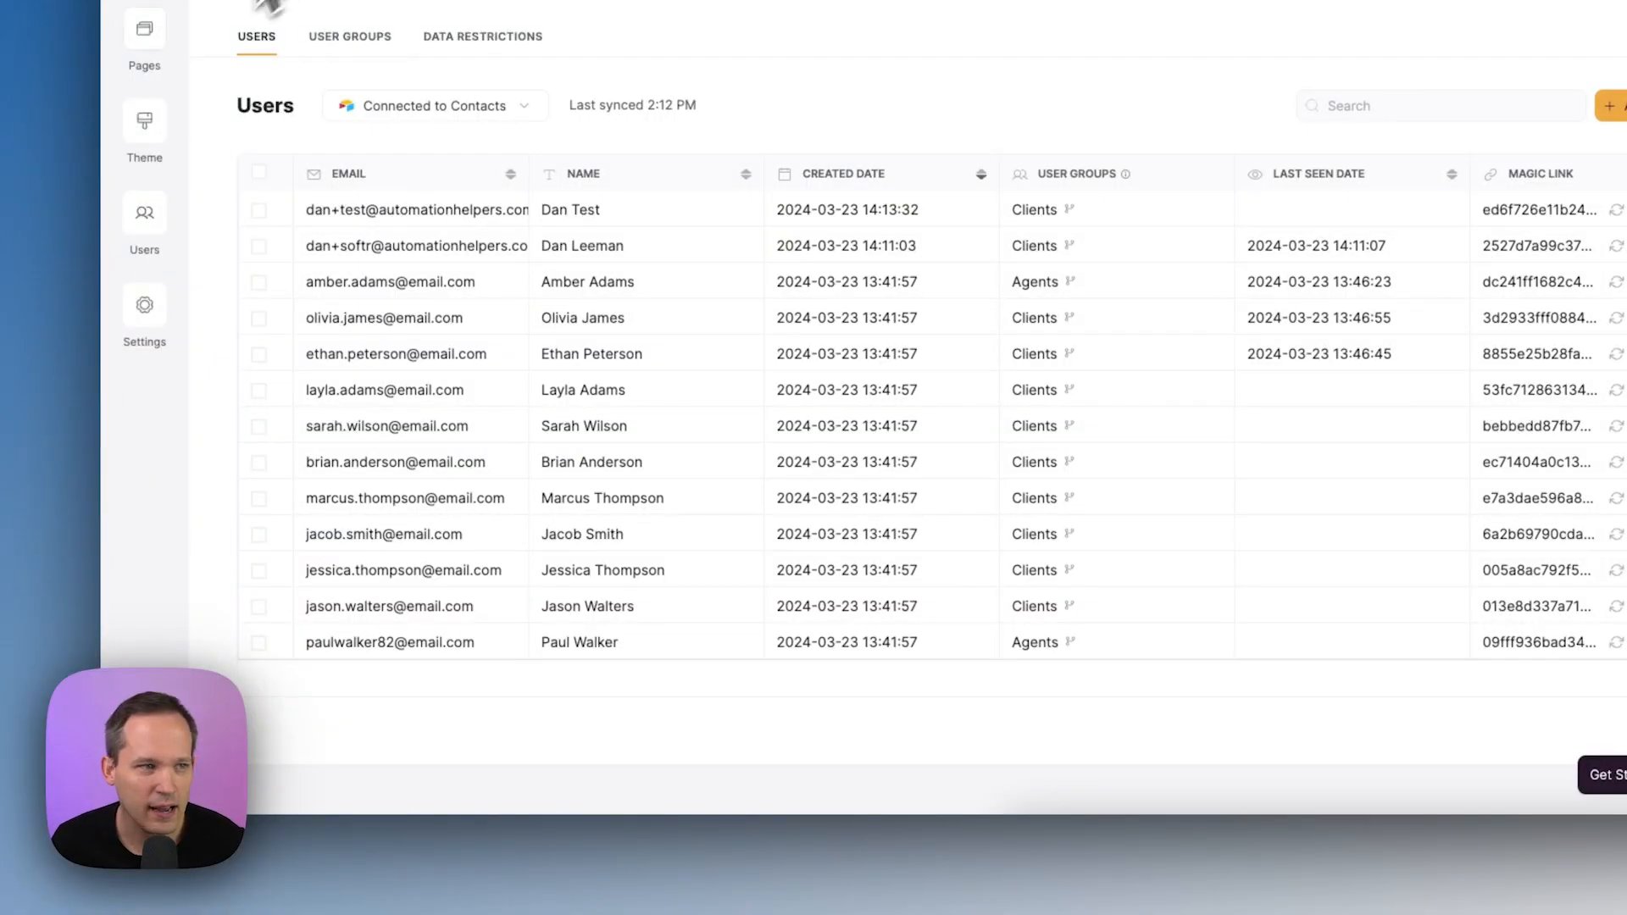
Open the Properties page in the editor, browse Static and Dynamic blocks, and check Airtable's Properties table
left_click(135, 38)
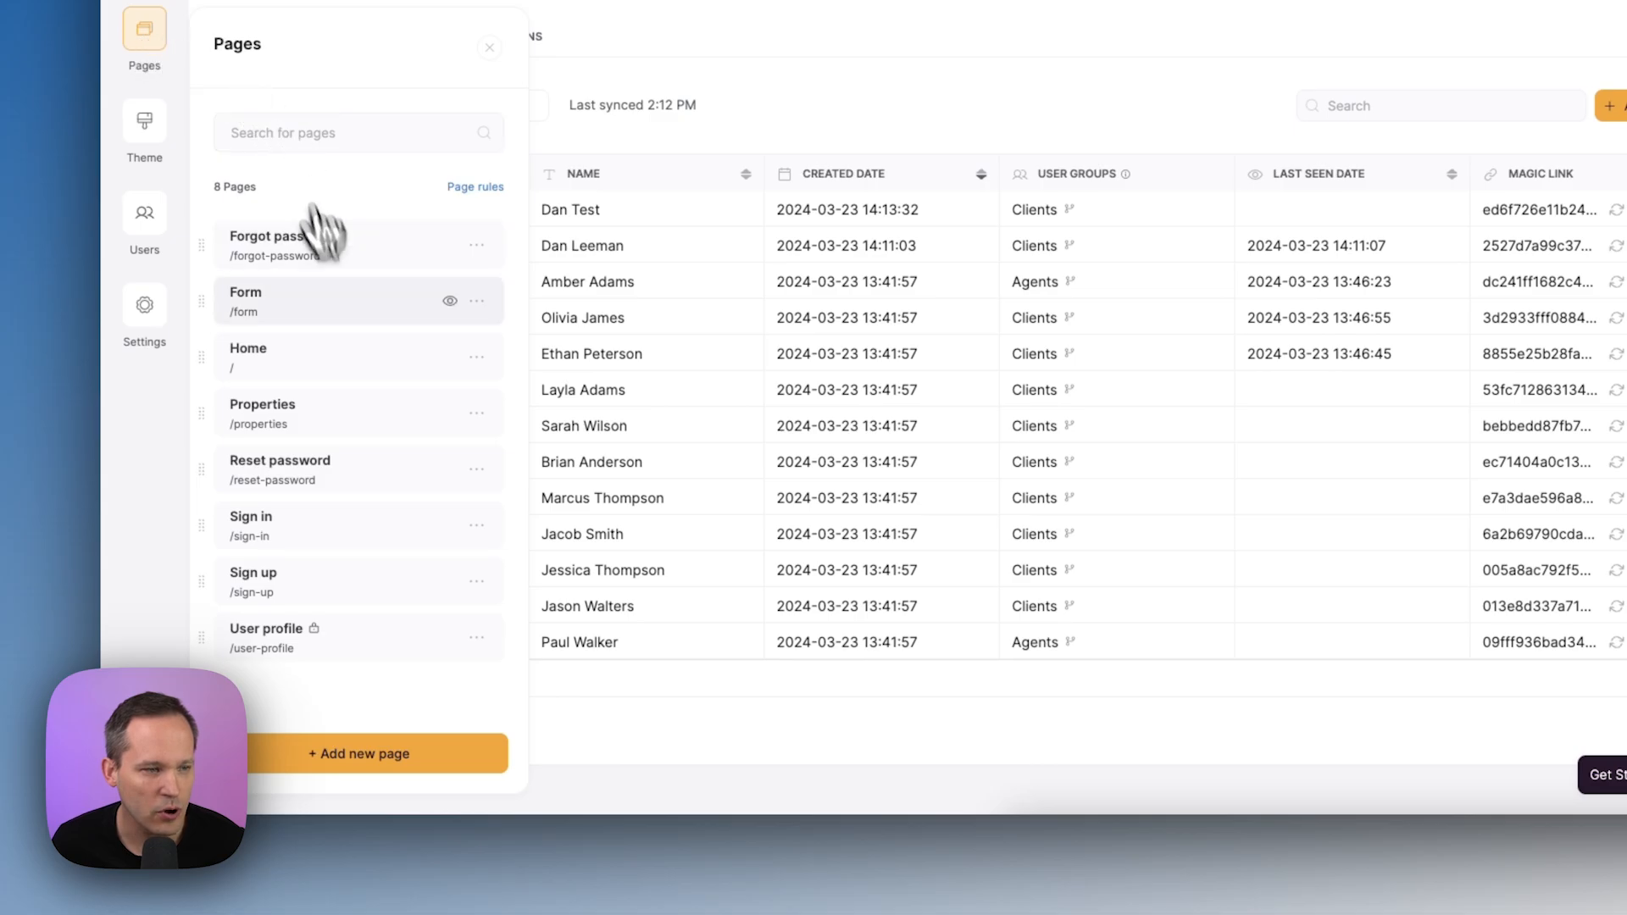
left_click(386, 411)
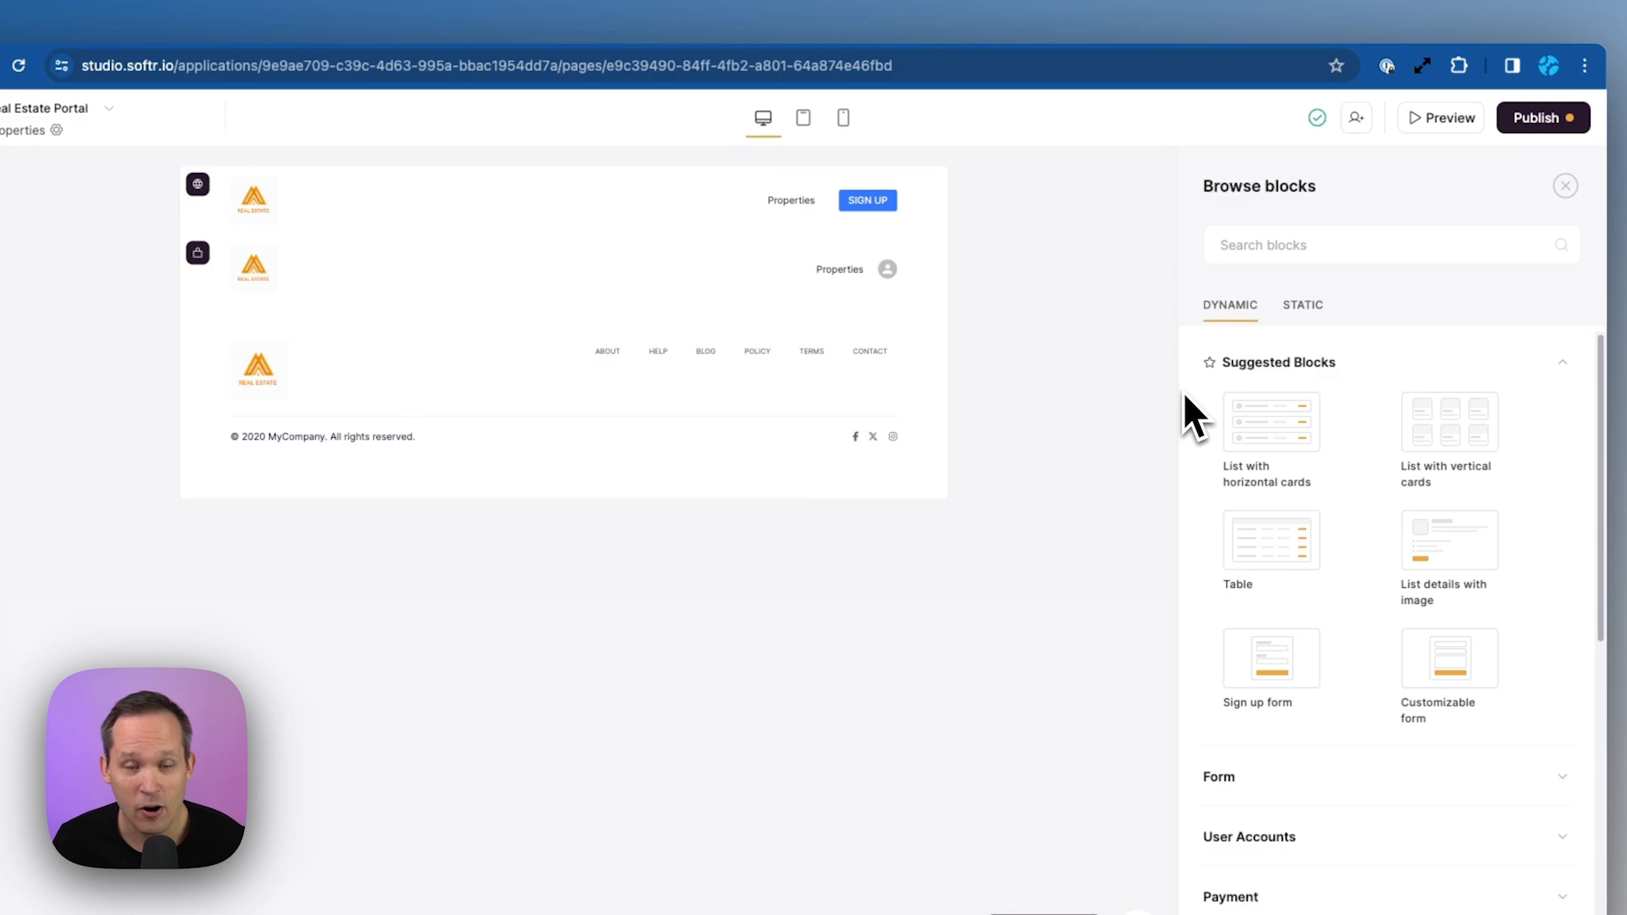
left_click(1302, 305)
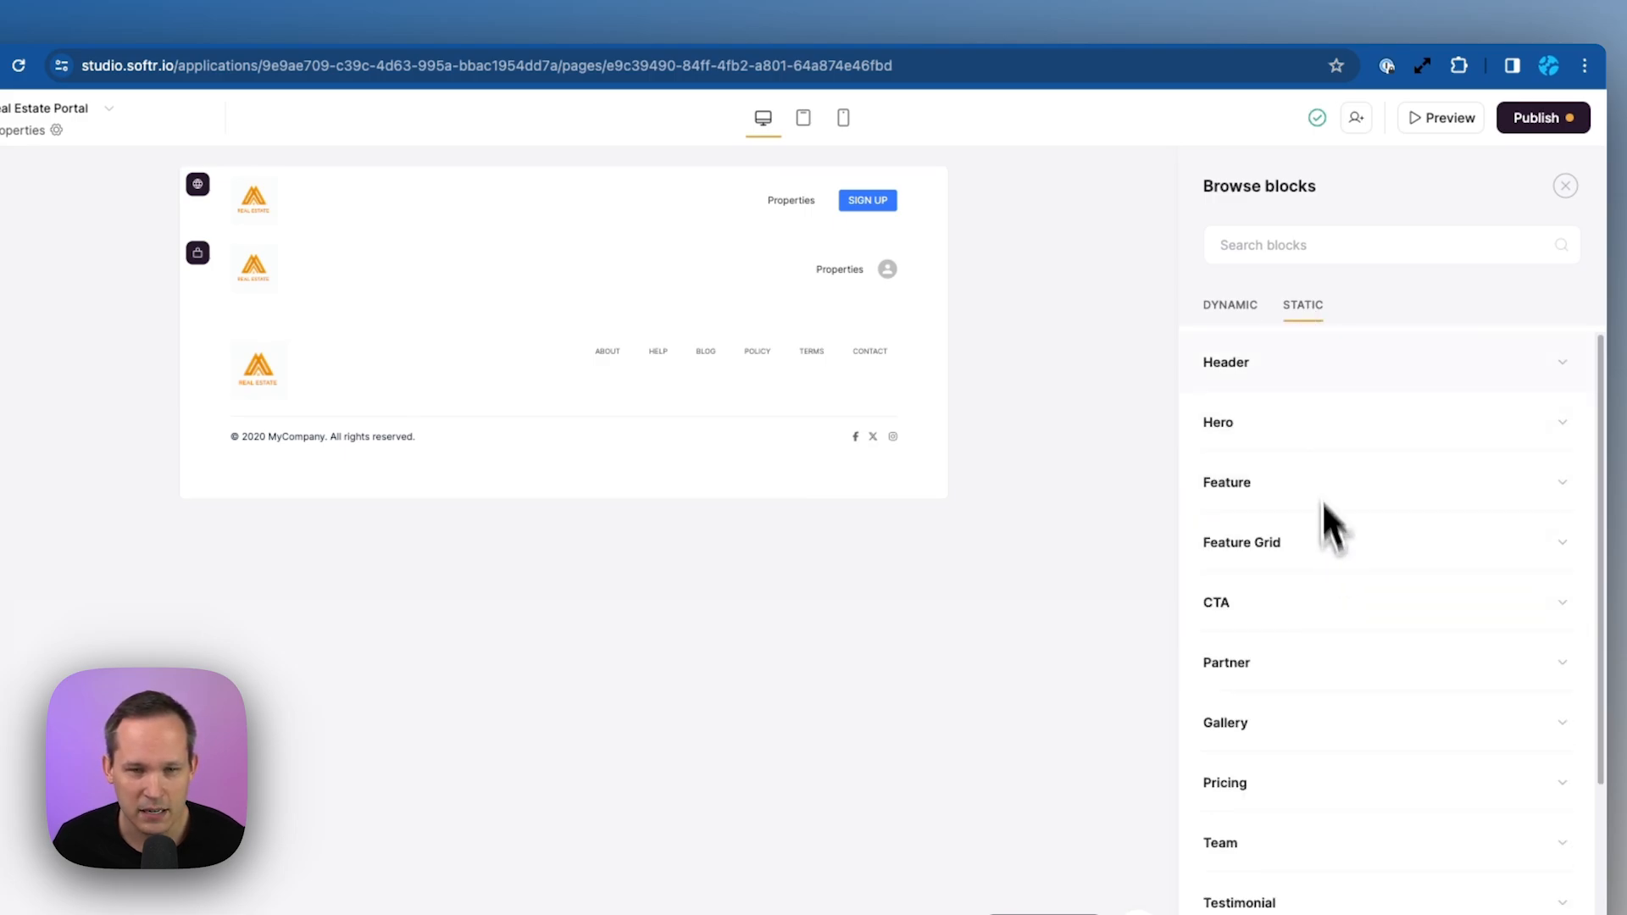
left_click(1238, 305)
mouse_move(1276, 411)
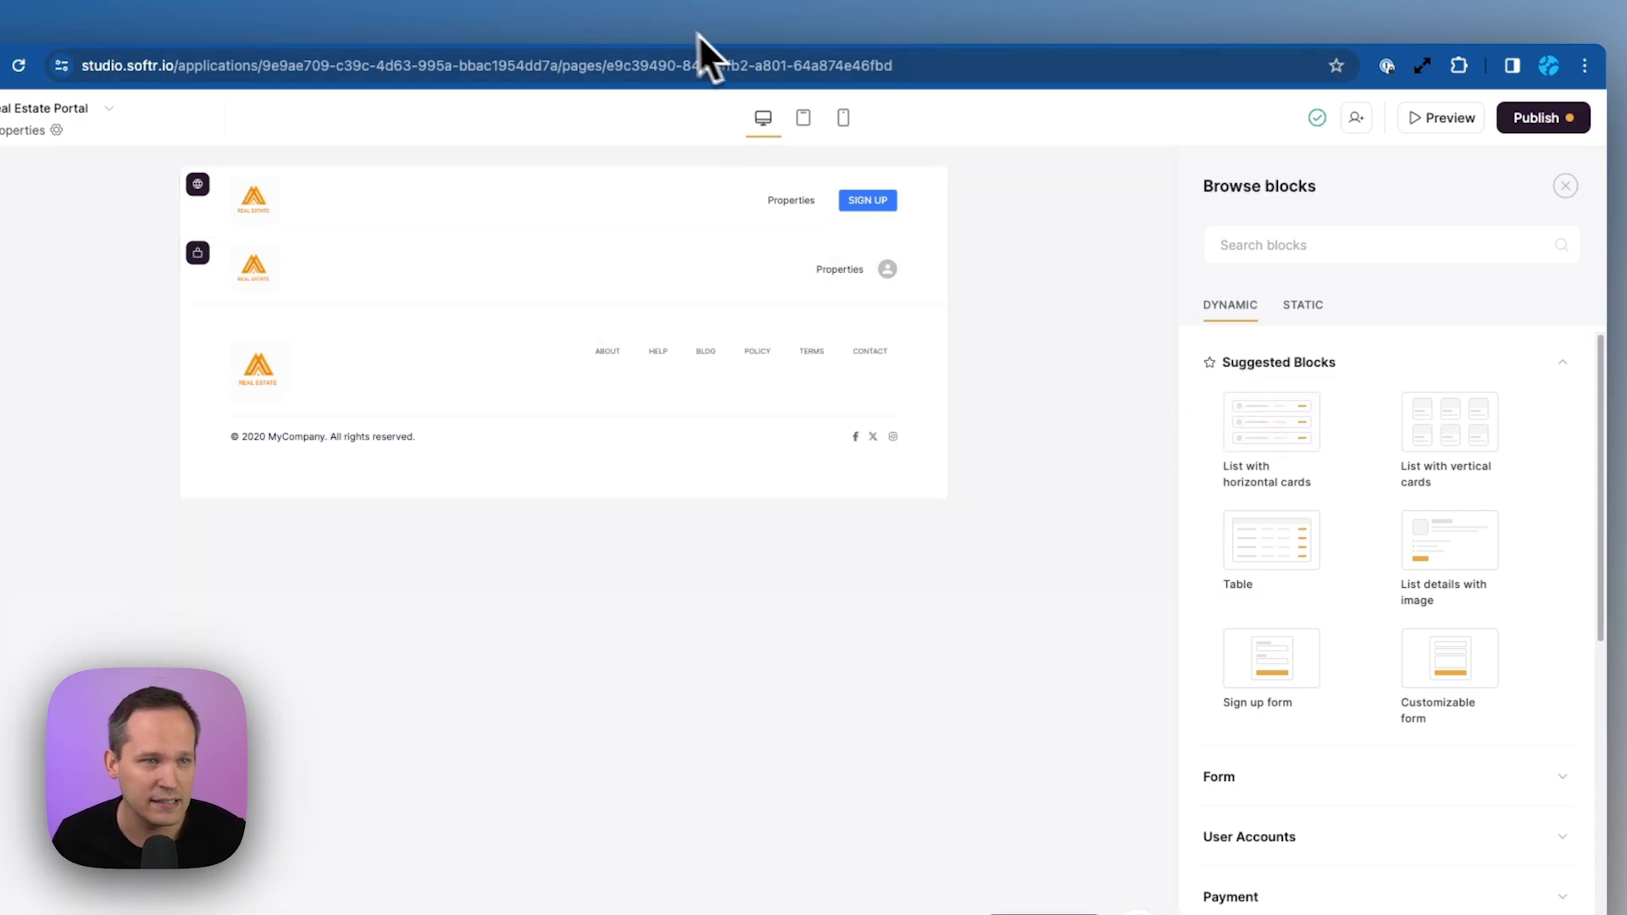
left_click(643, 27)
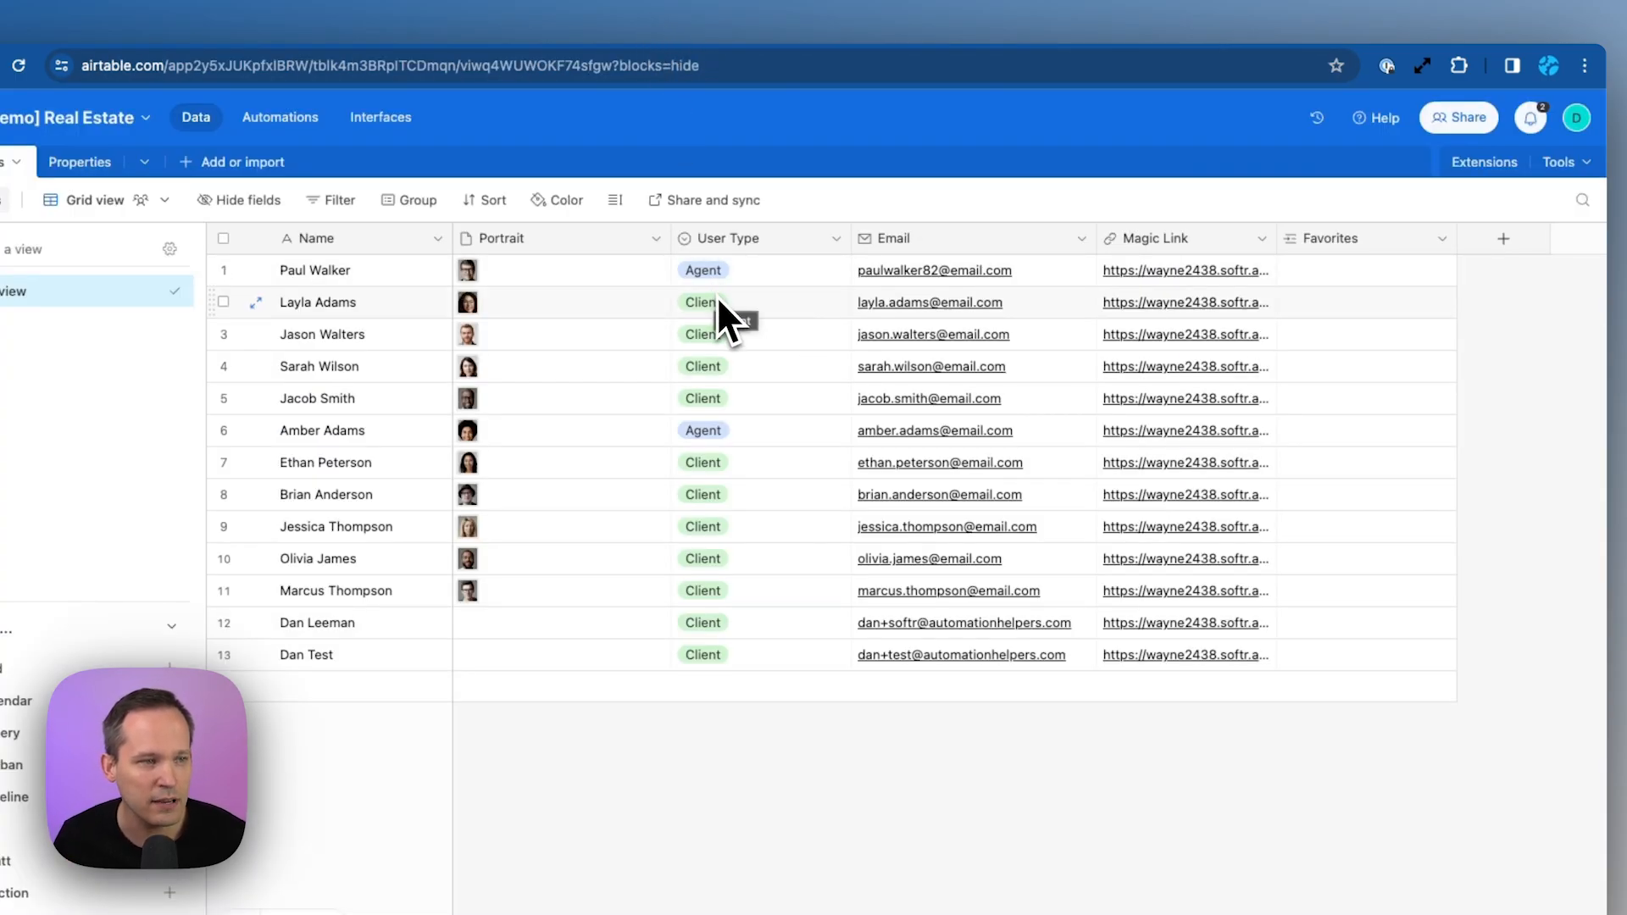
left_click(78, 166)
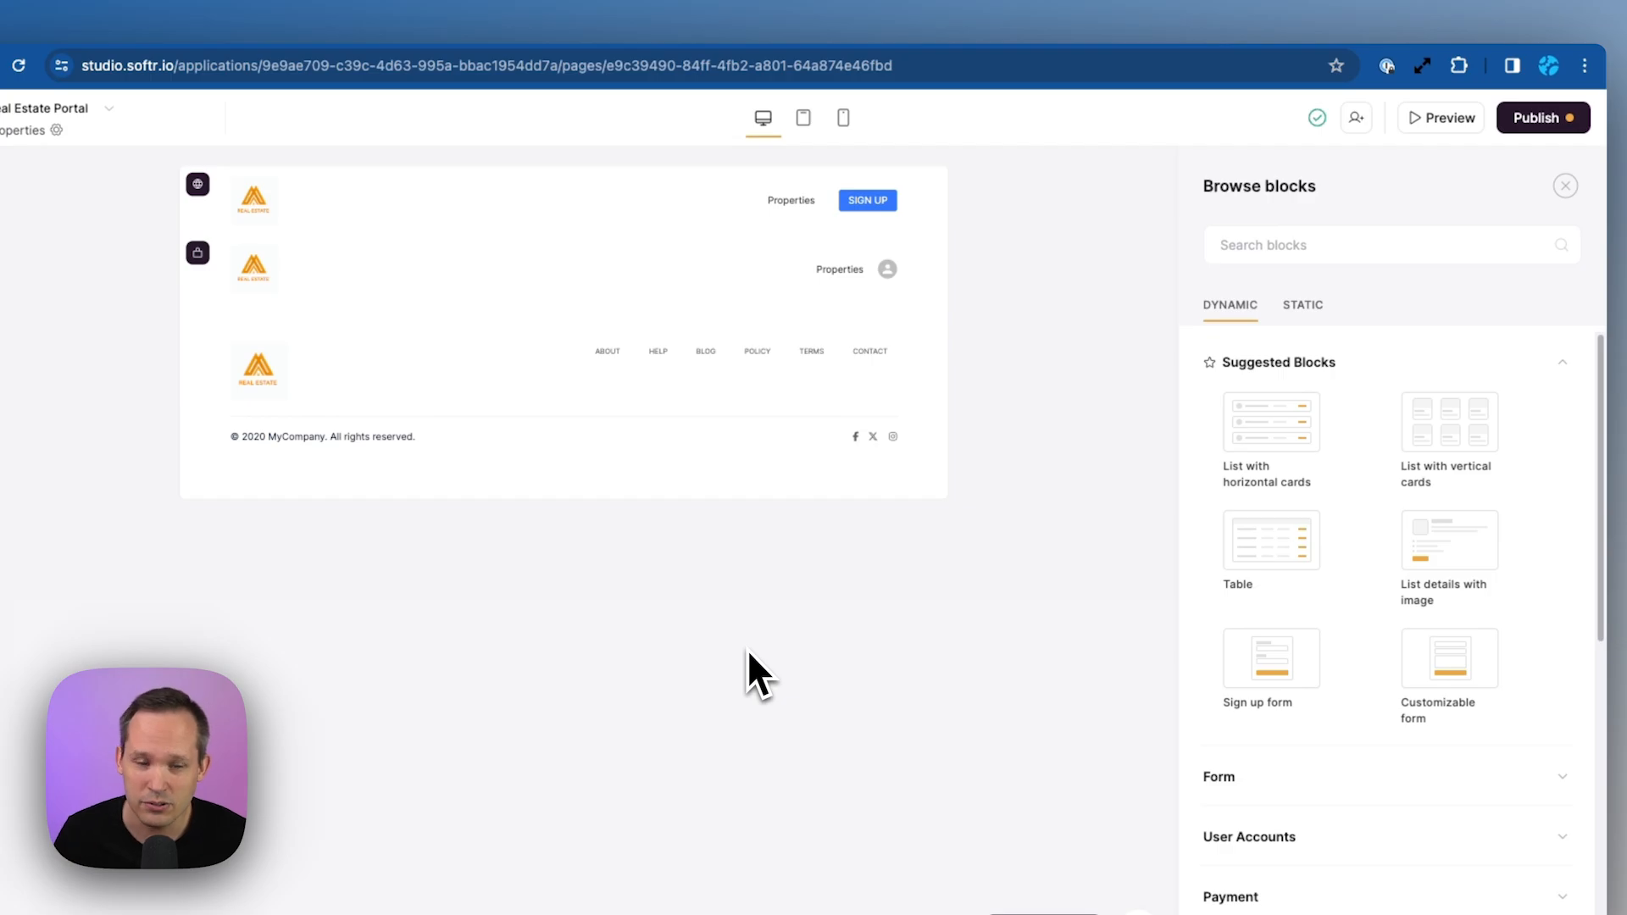
Expand the List category in the dynamic block library to reveal the Grid block
scroll(1368, 627, "down", 2)
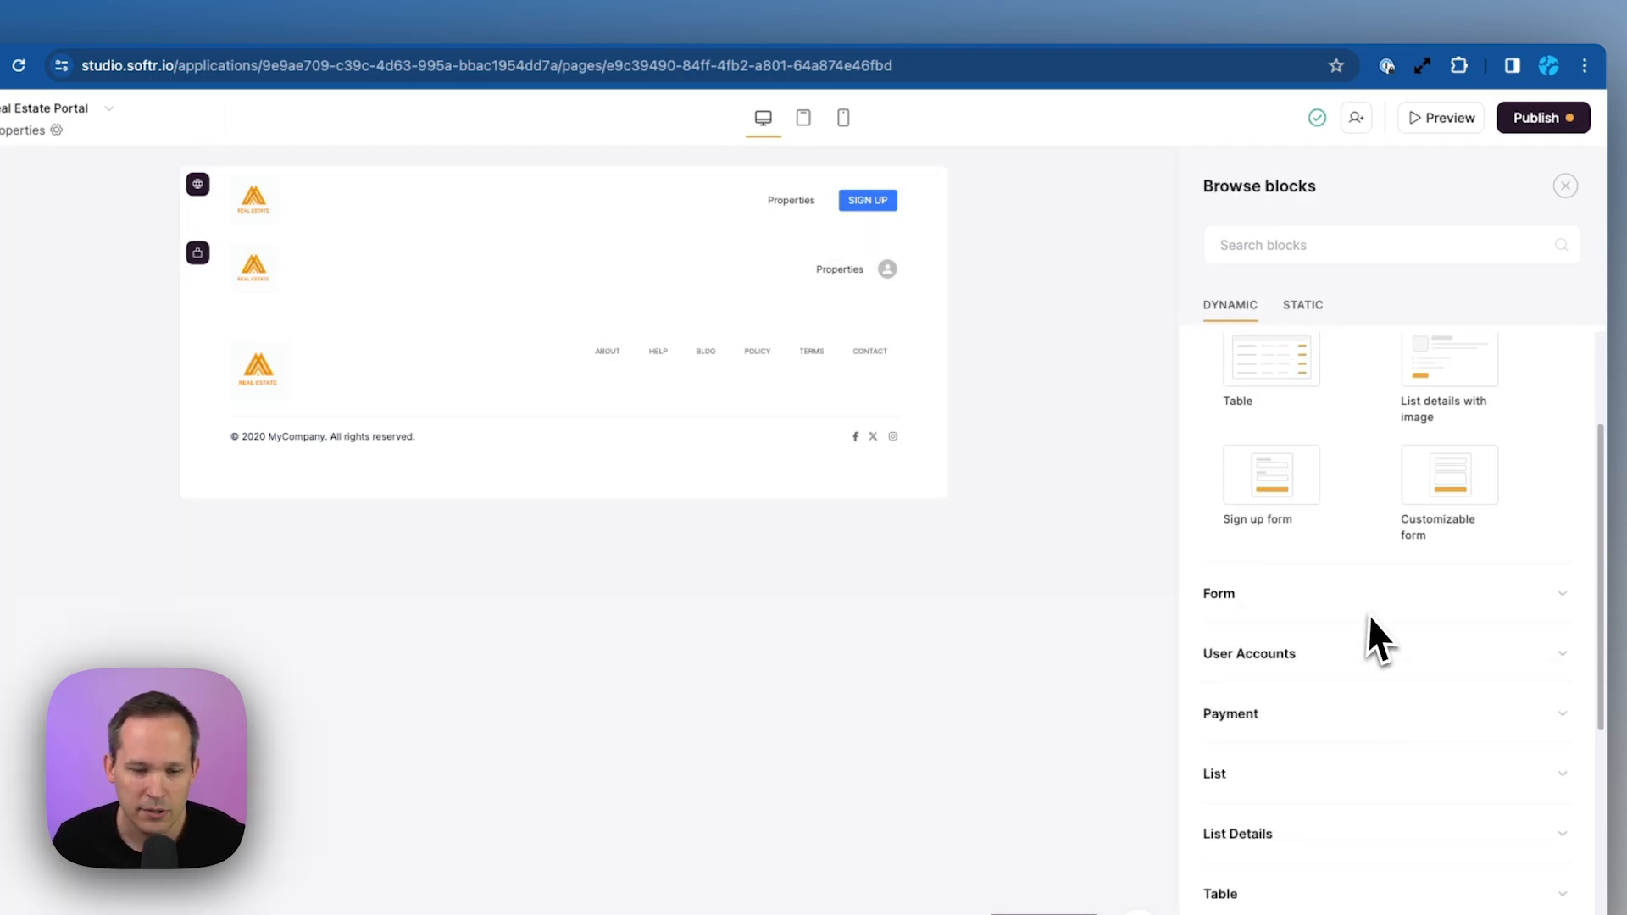
left_click(1318, 766)
scroll(1304, 767, "down", 3)
scroll(1309, 784, "down", 2)
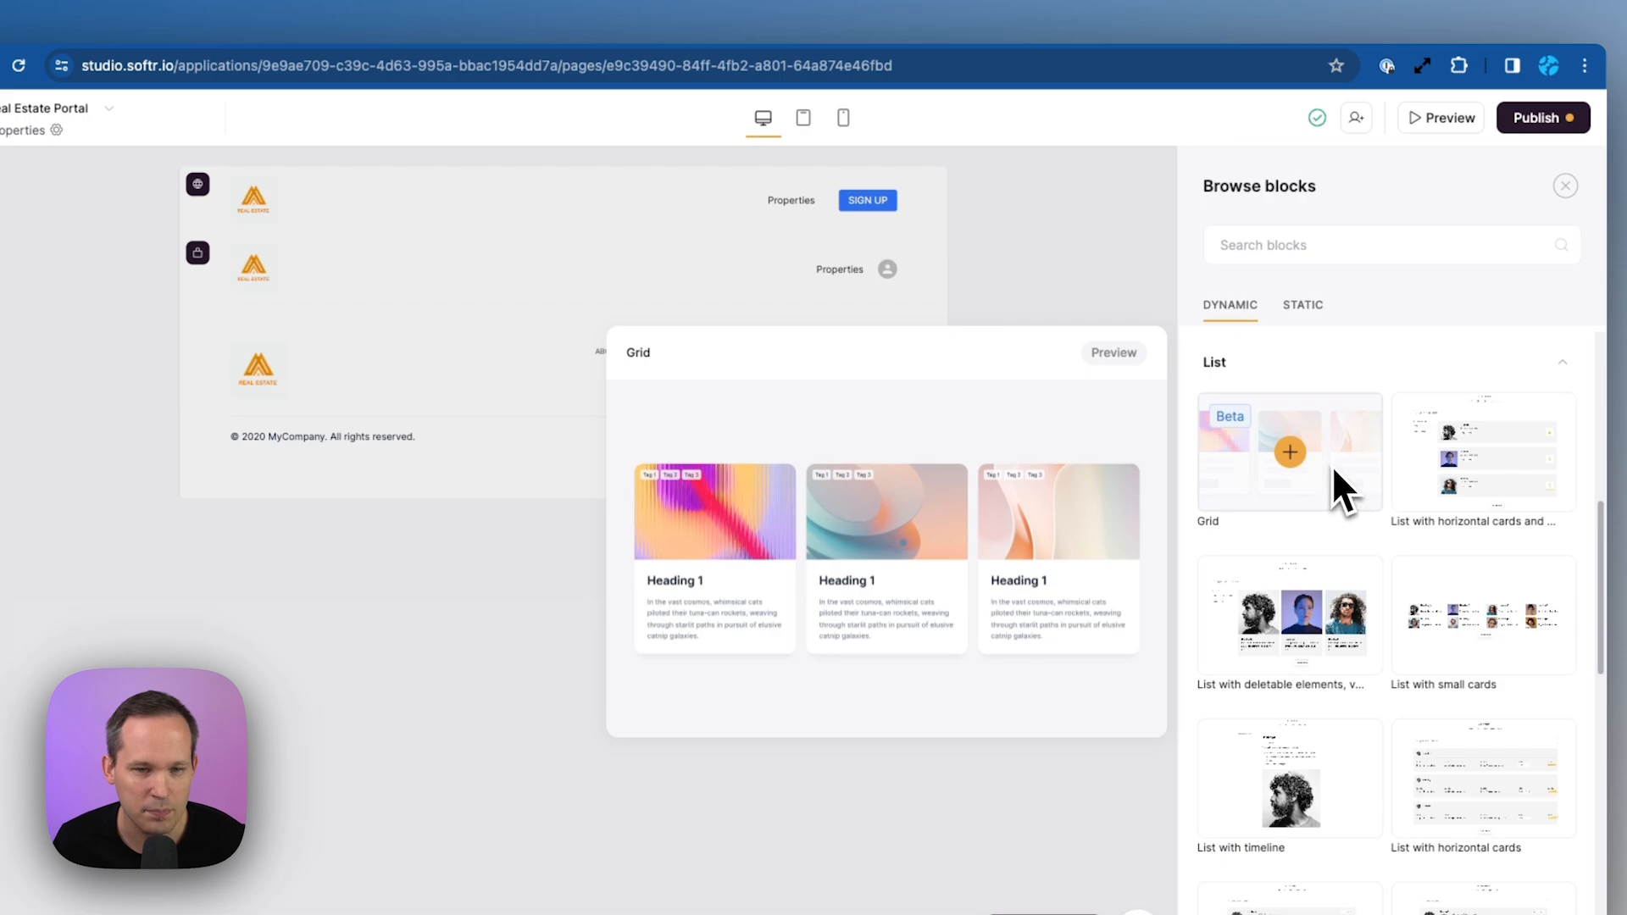
mouse_move(1284, 457)
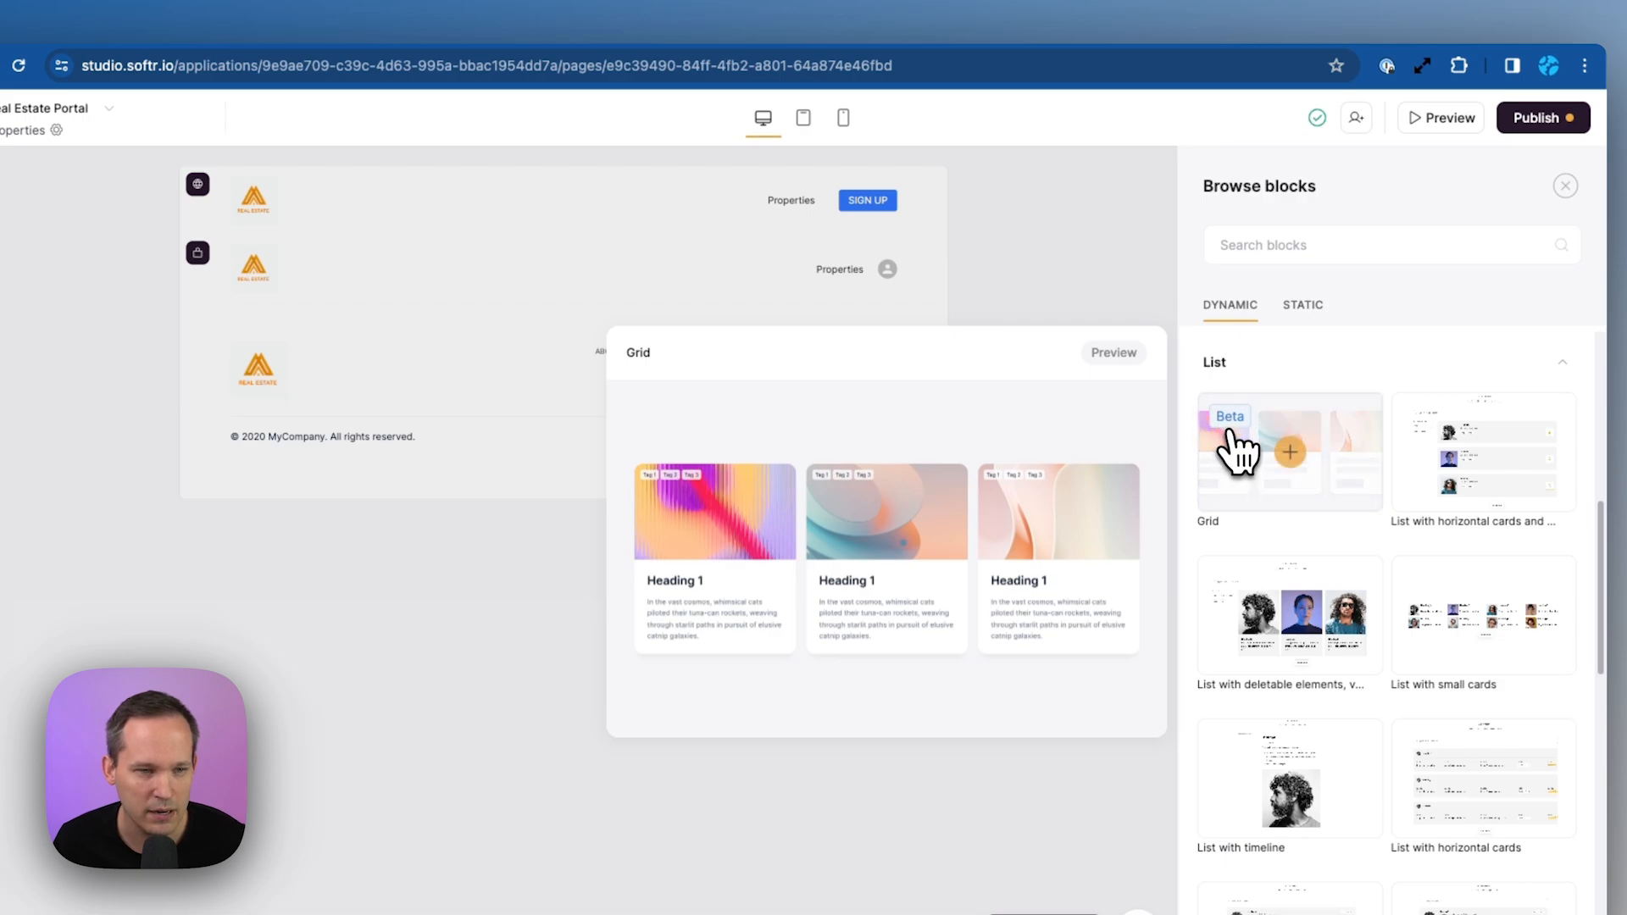
Add a Grid block sourced from the Properties table of the [Demo] Real Estate base
left_click(1288, 453)
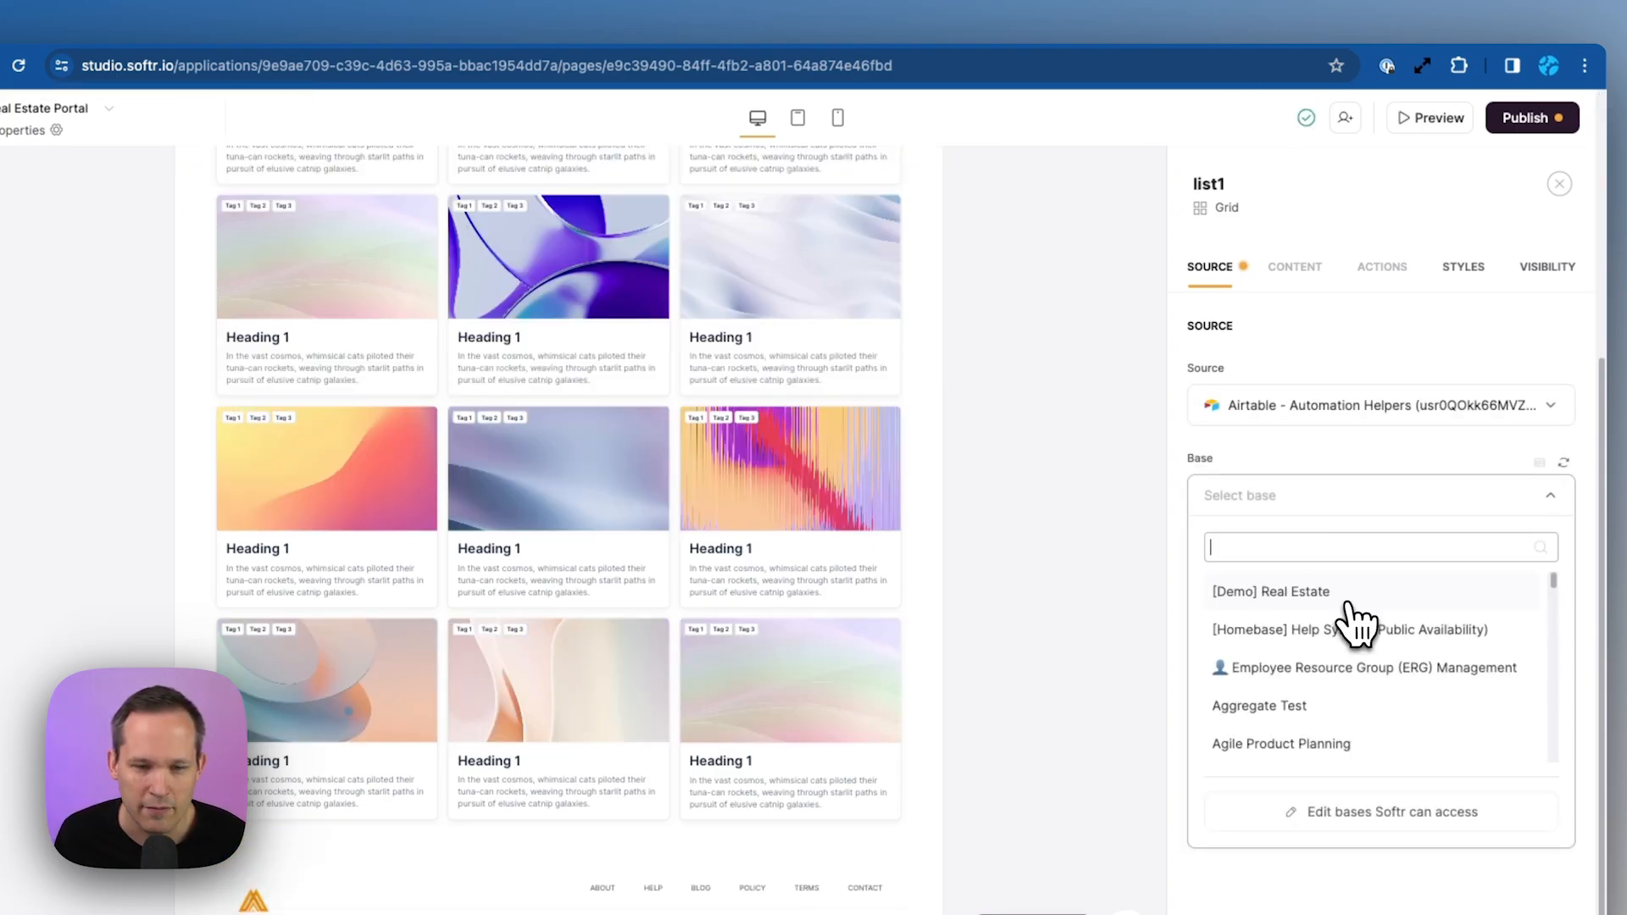
left_click(1357, 612)
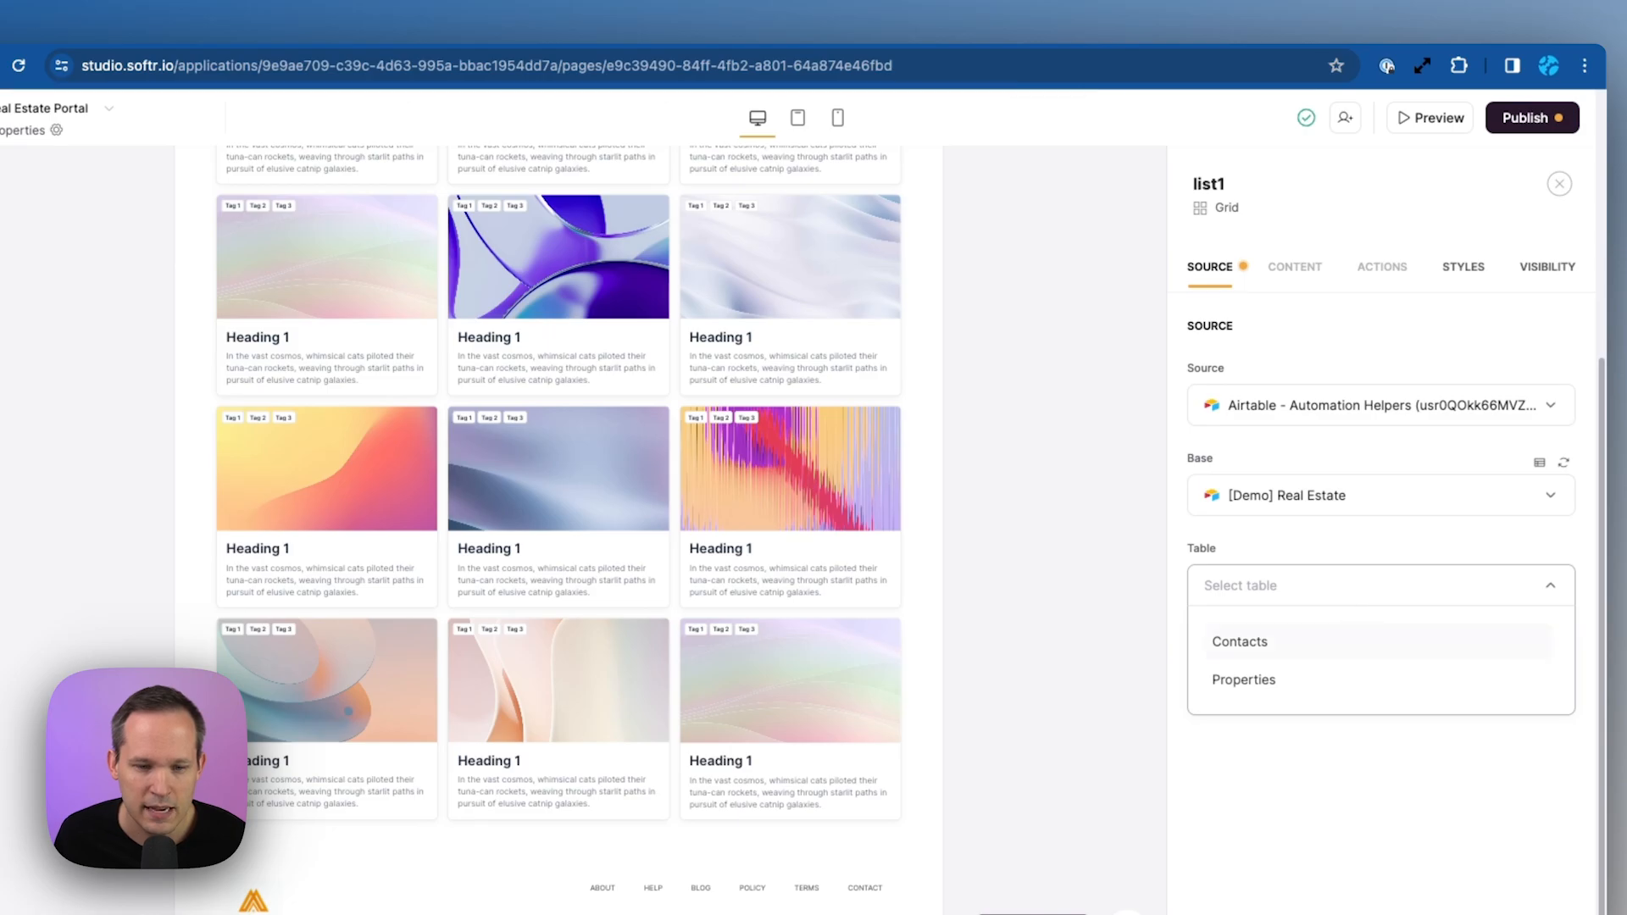
left_click(1287, 687)
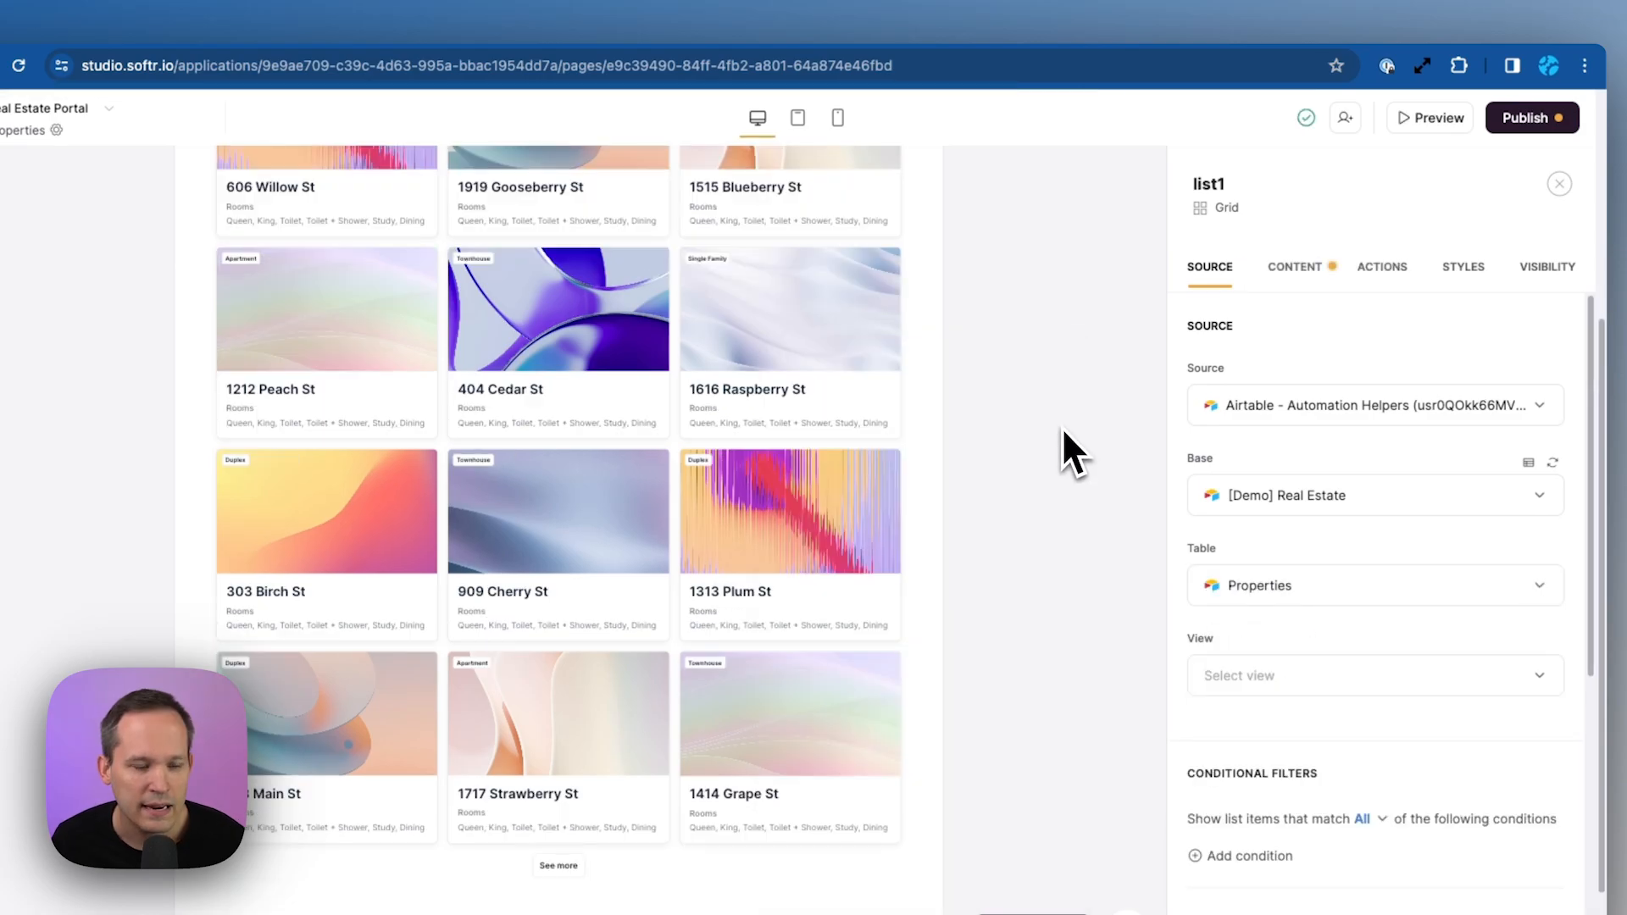
scroll(1069, 460, "up", 4)
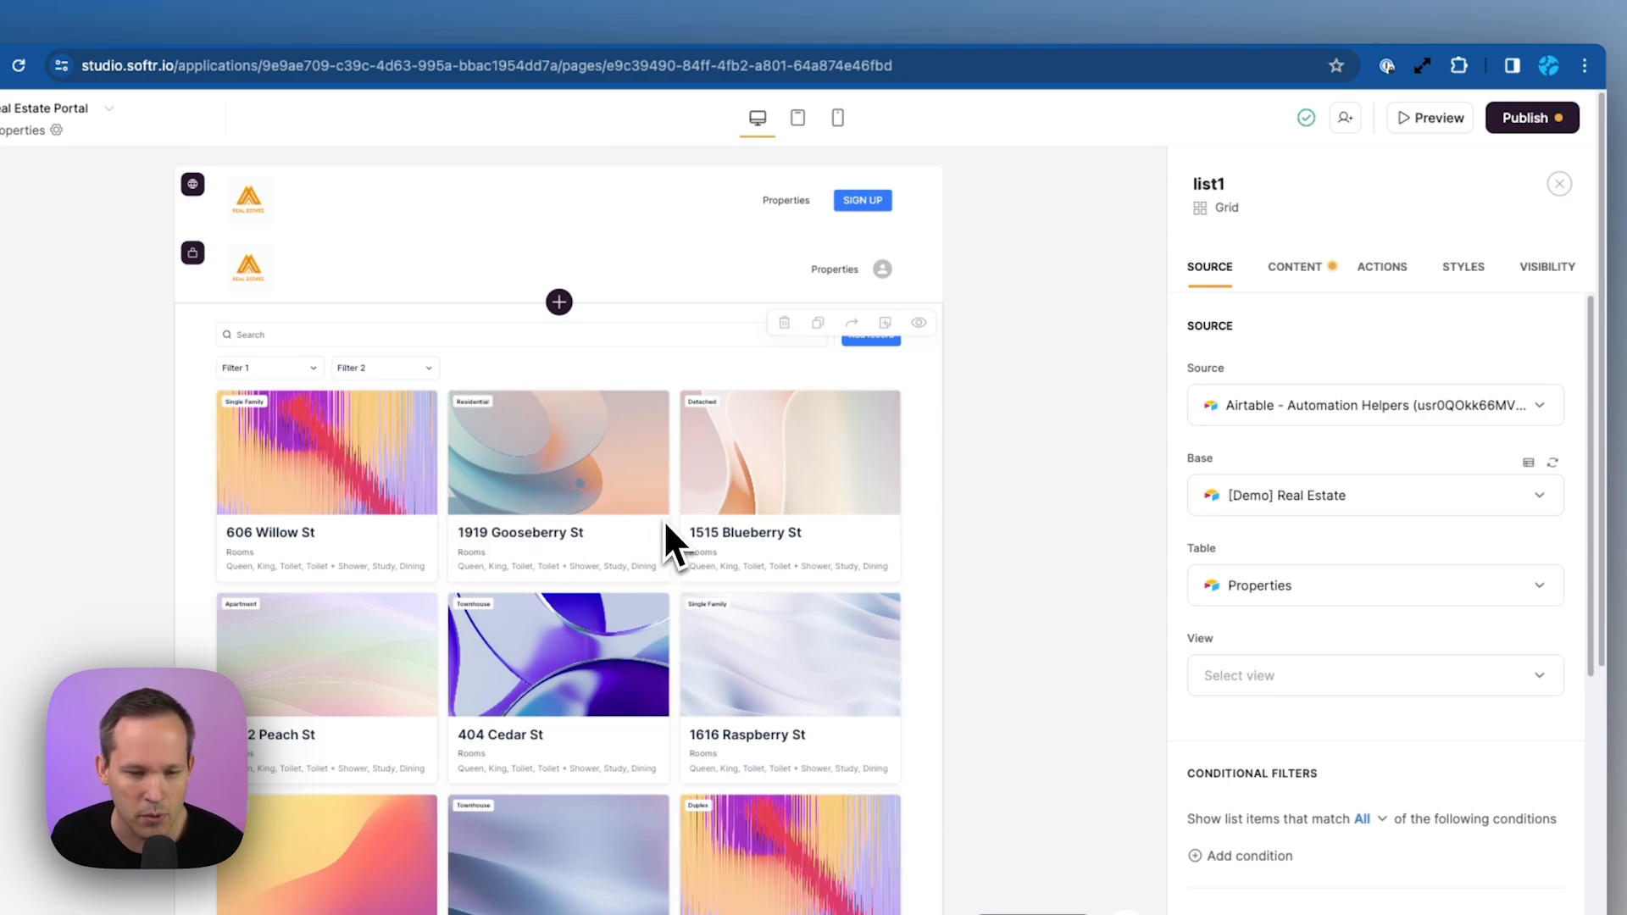
Set the grid cards' cover media to Image using the Thumbnail field
left_click(1294, 267)
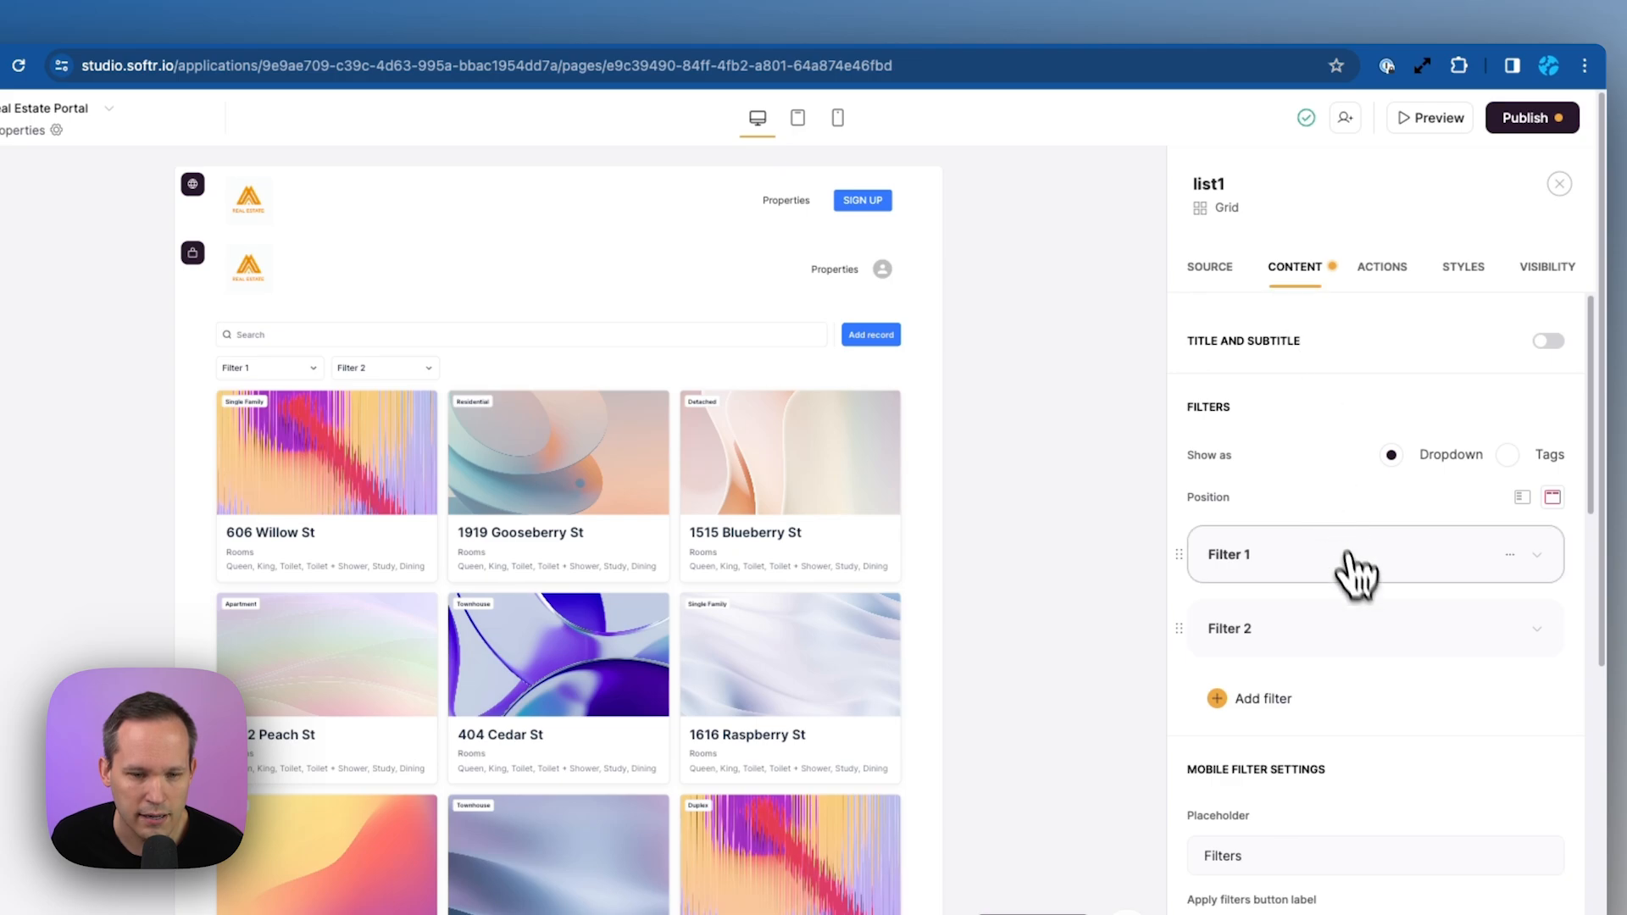
scroll(1355, 593, "down", 1)
scroll(1364, 597, "down", 10)
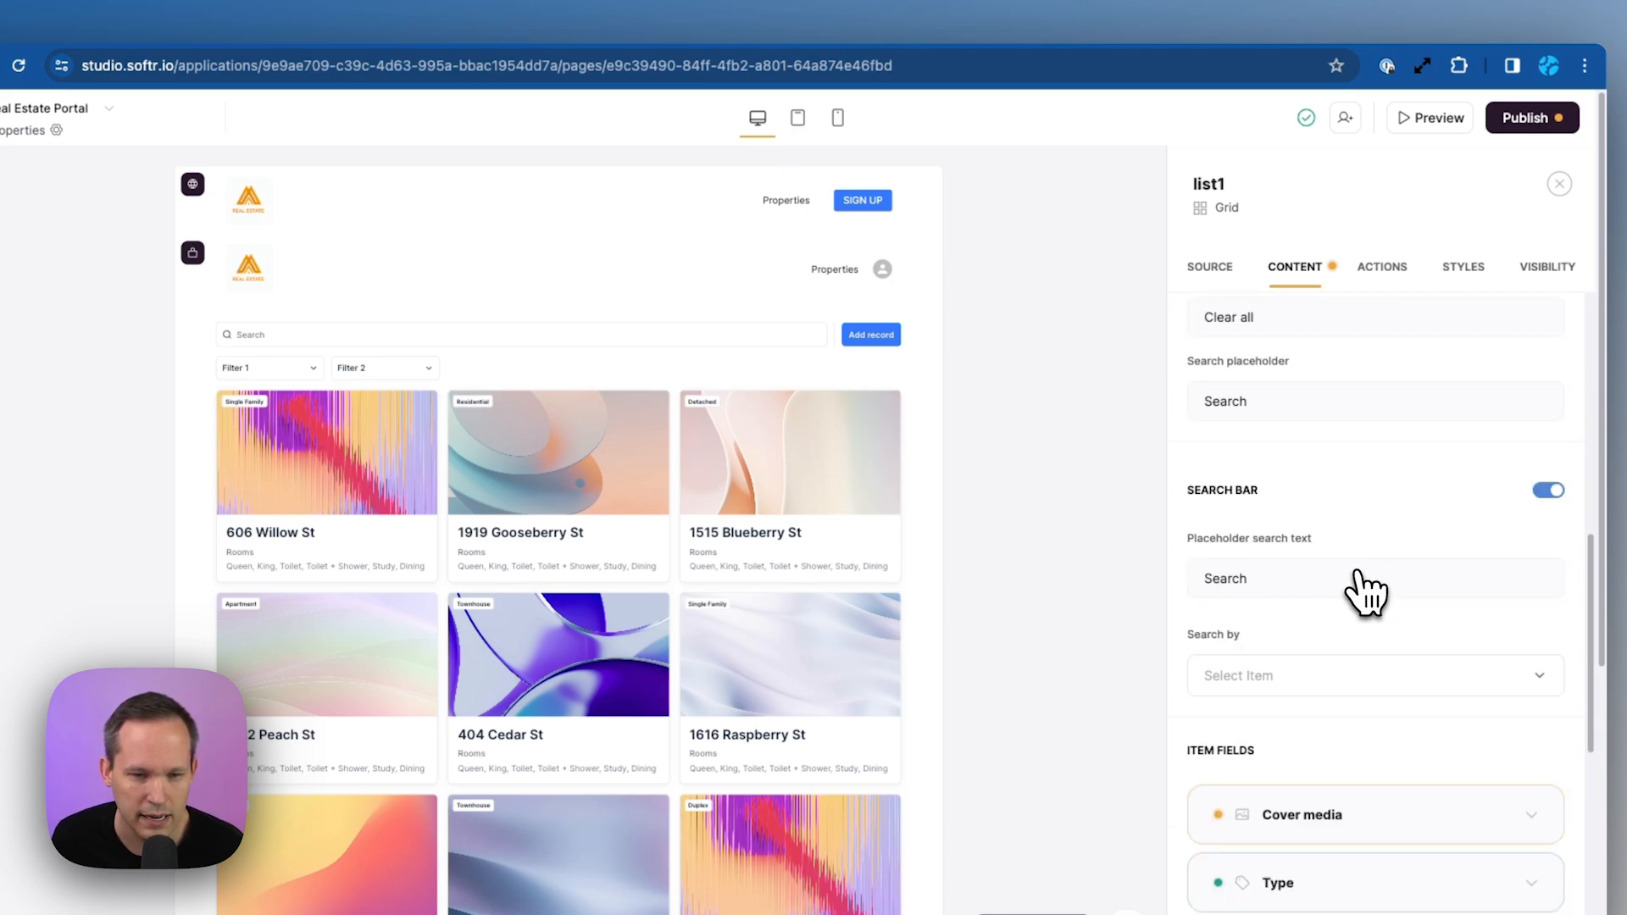
scroll(1364, 593, "down", 2)
left_click(1534, 562)
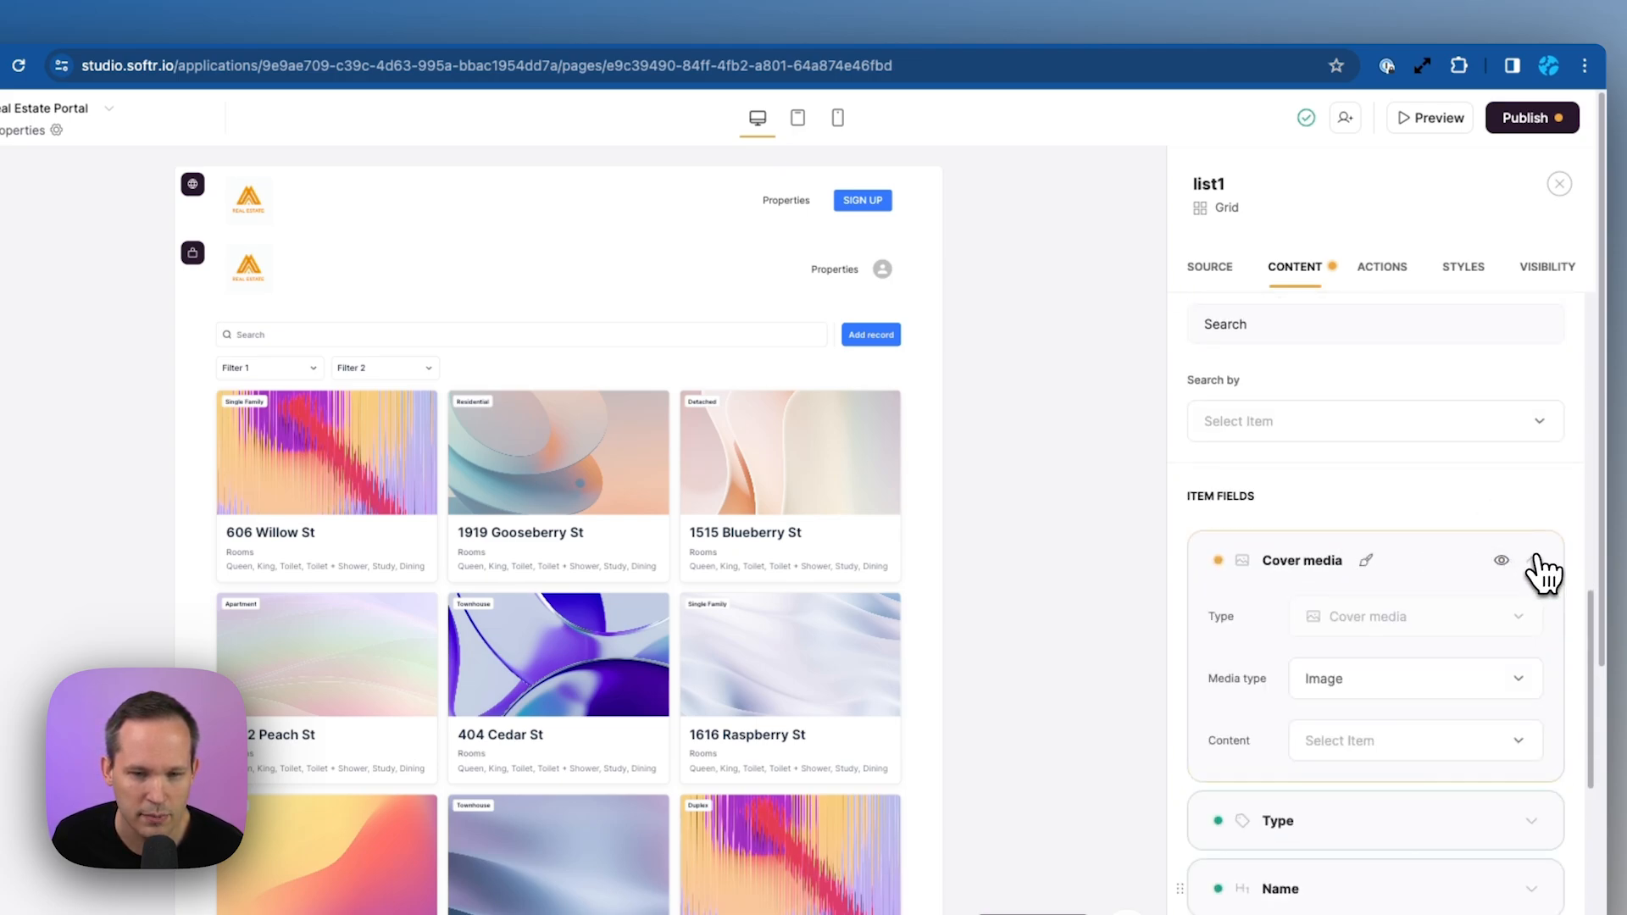
scroll(1508, 593, "down", 2)
left_click(1356, 619)
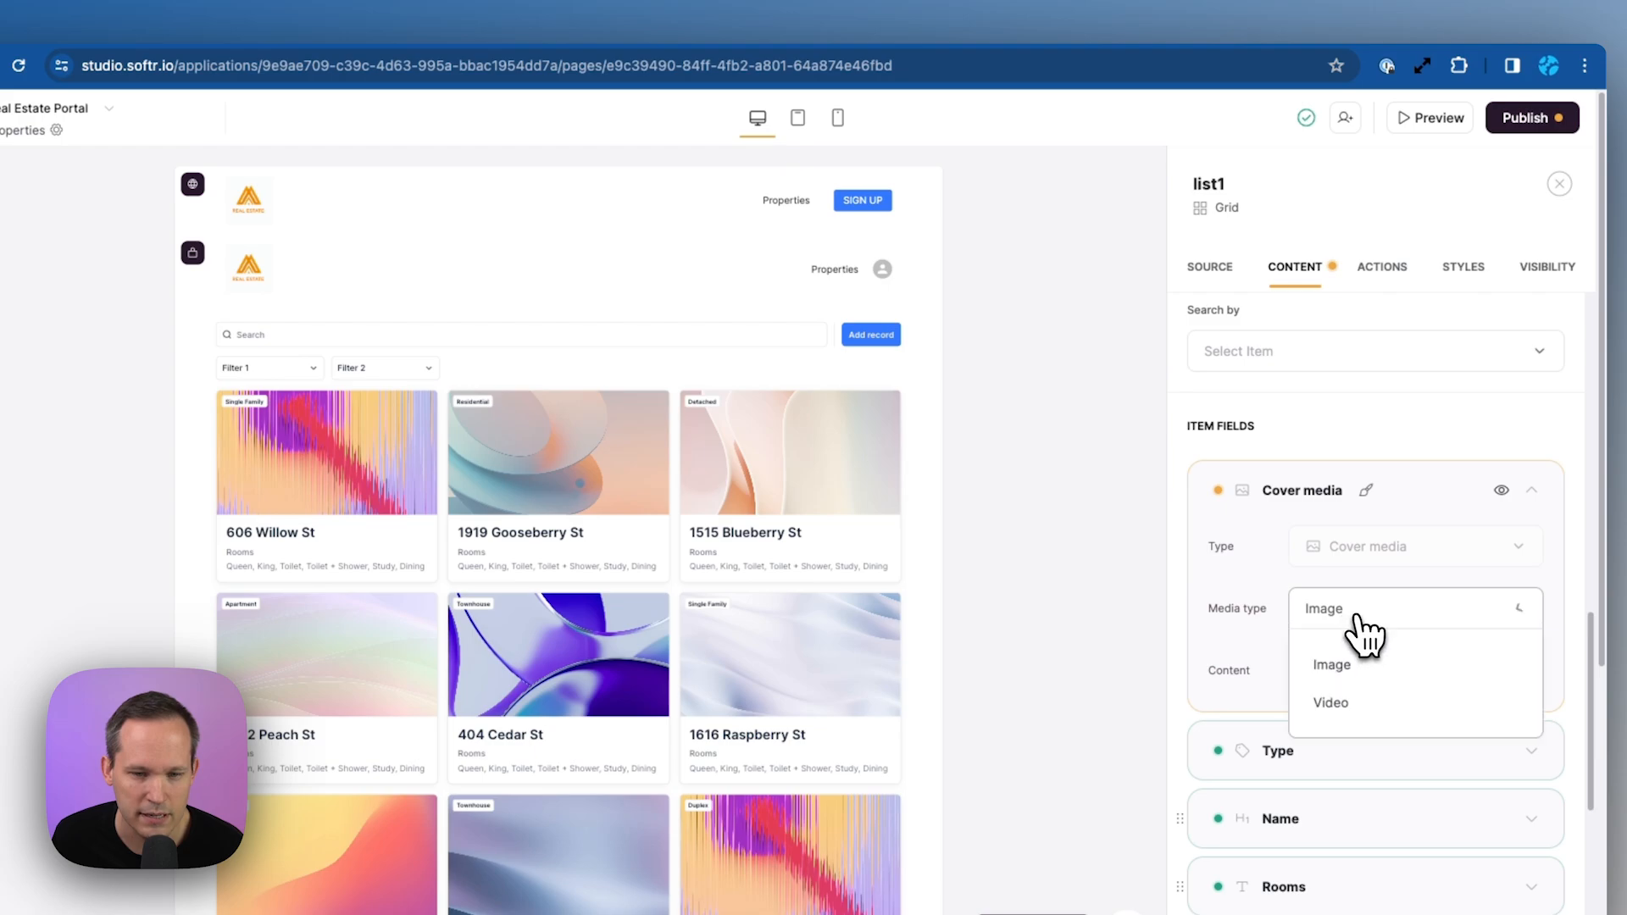
left_click(1356, 619)
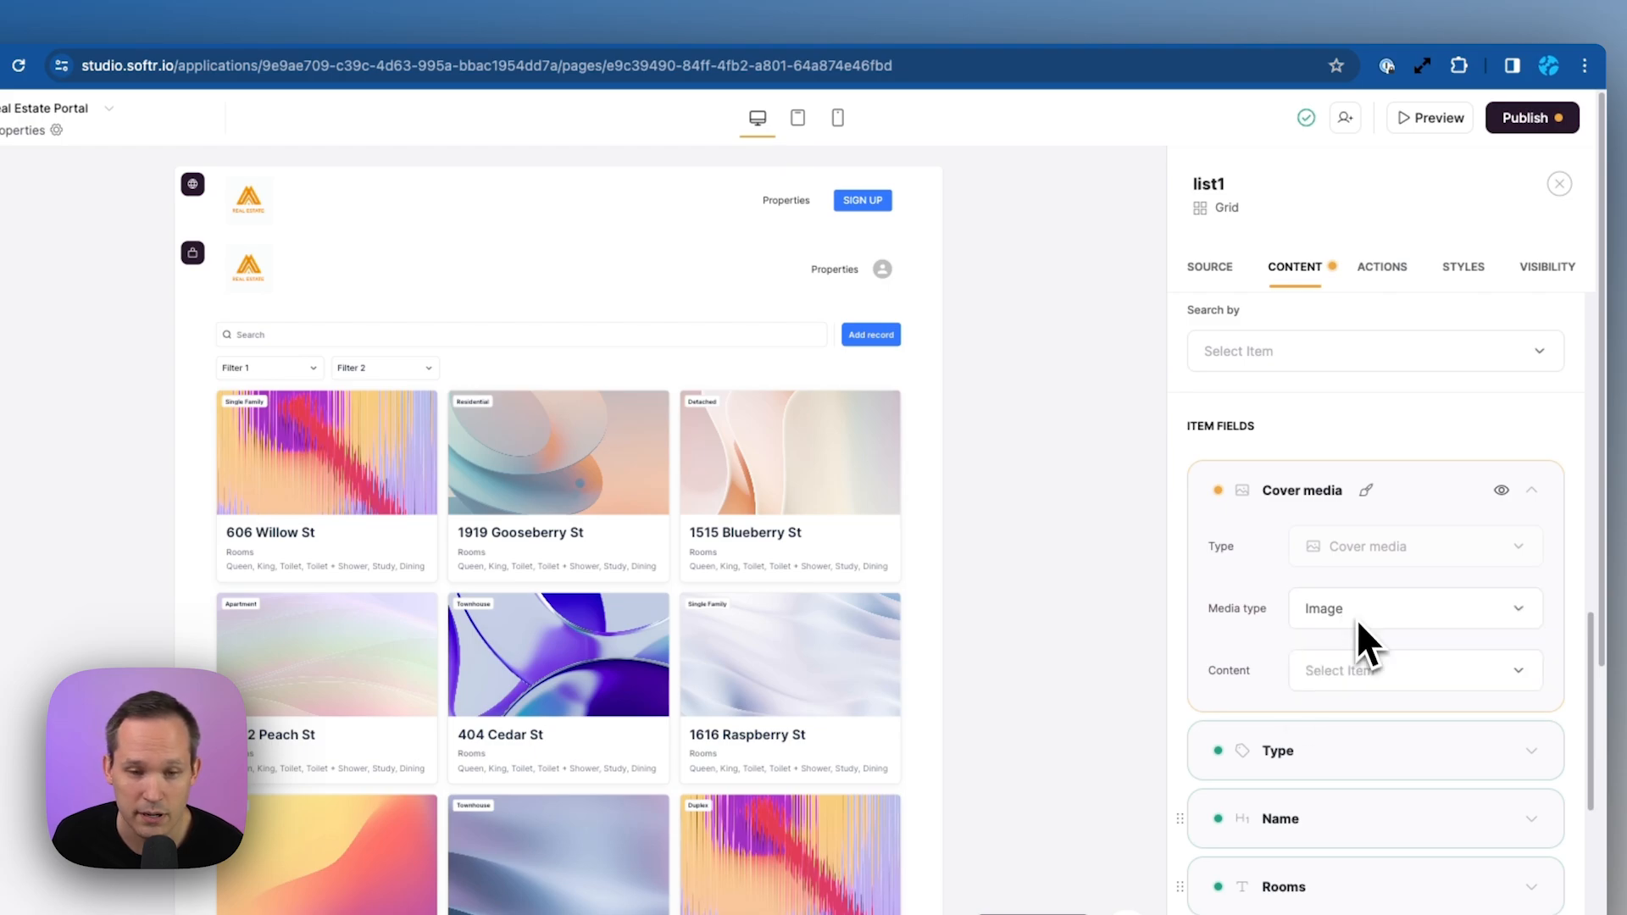
left_click(1377, 688)
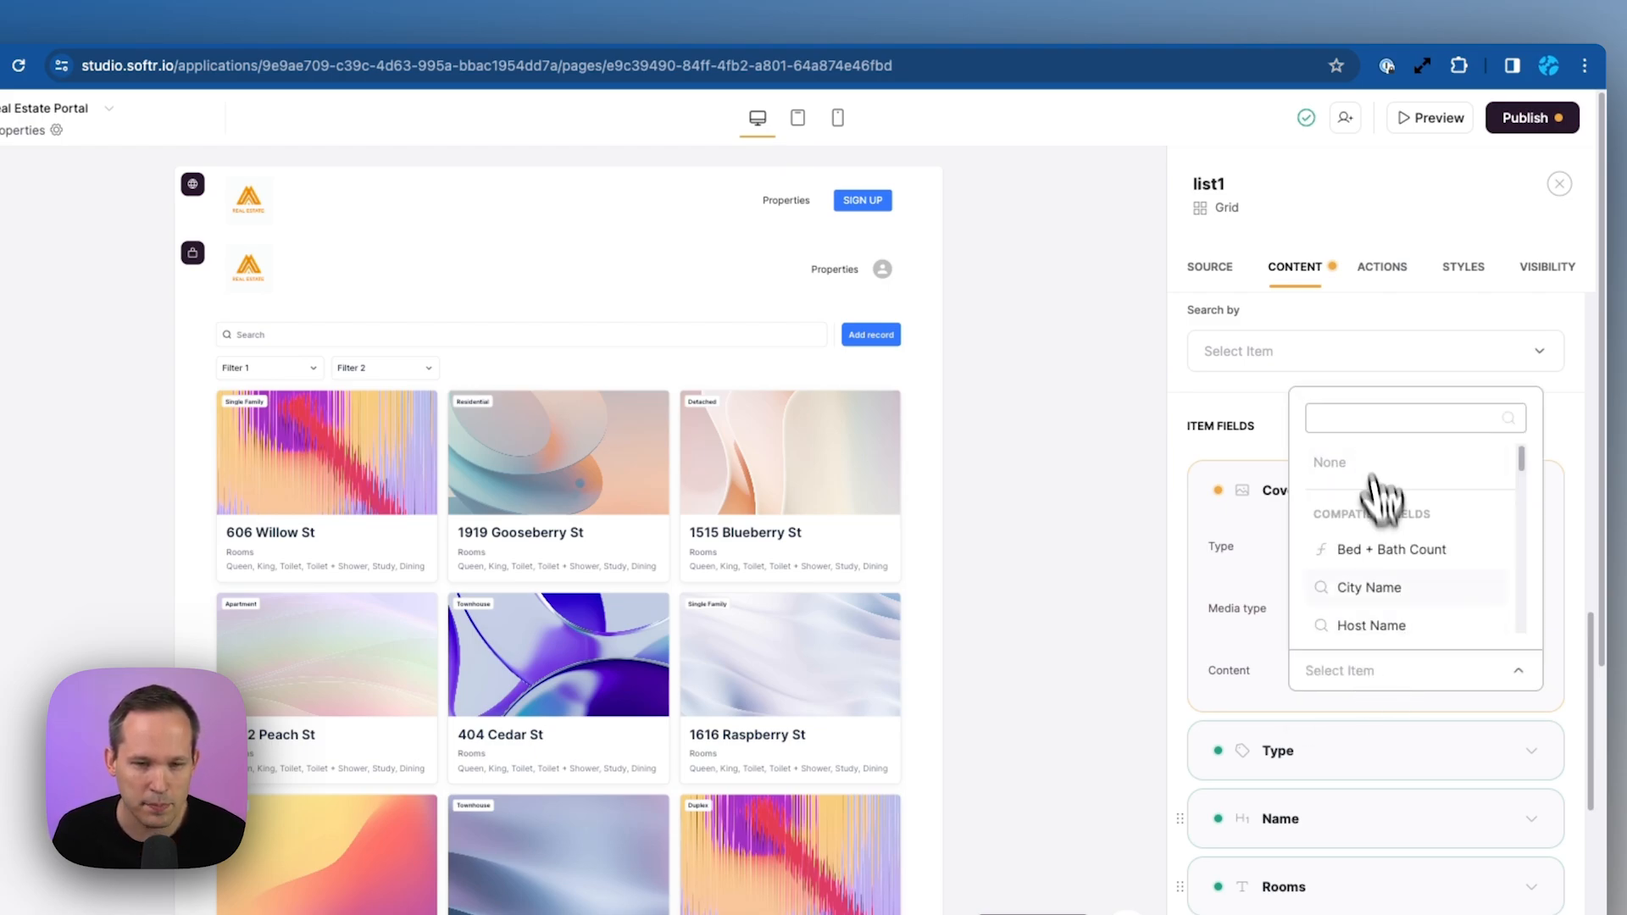
scroll(1381, 543, "down", 1)
scroll(1393, 602, "down", 4)
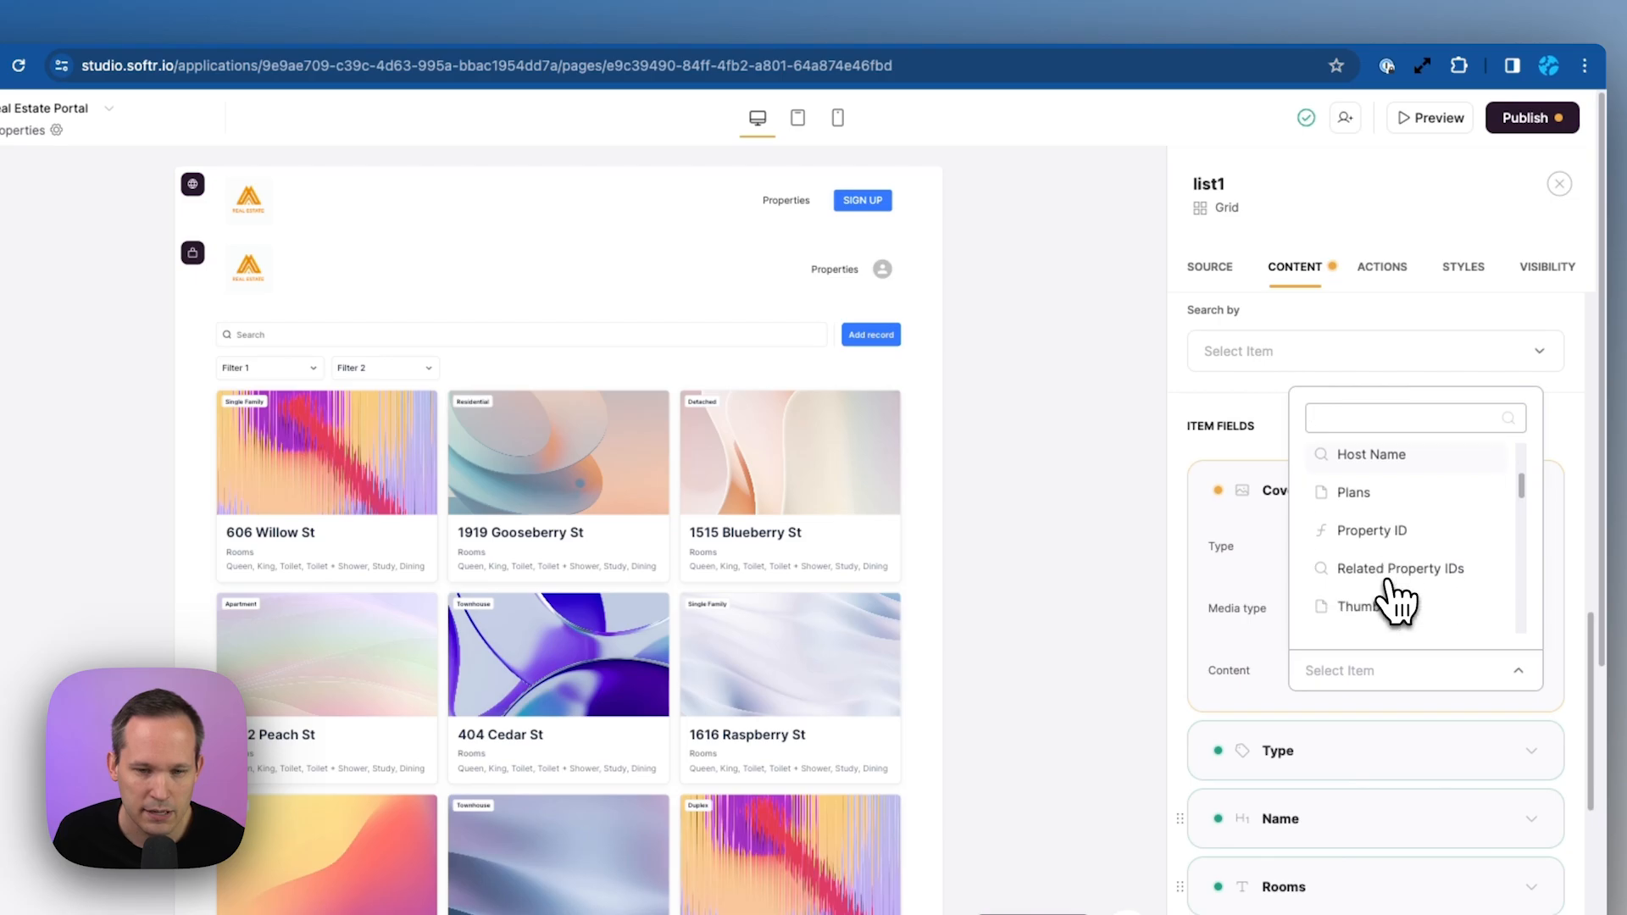
left_click(1383, 581)
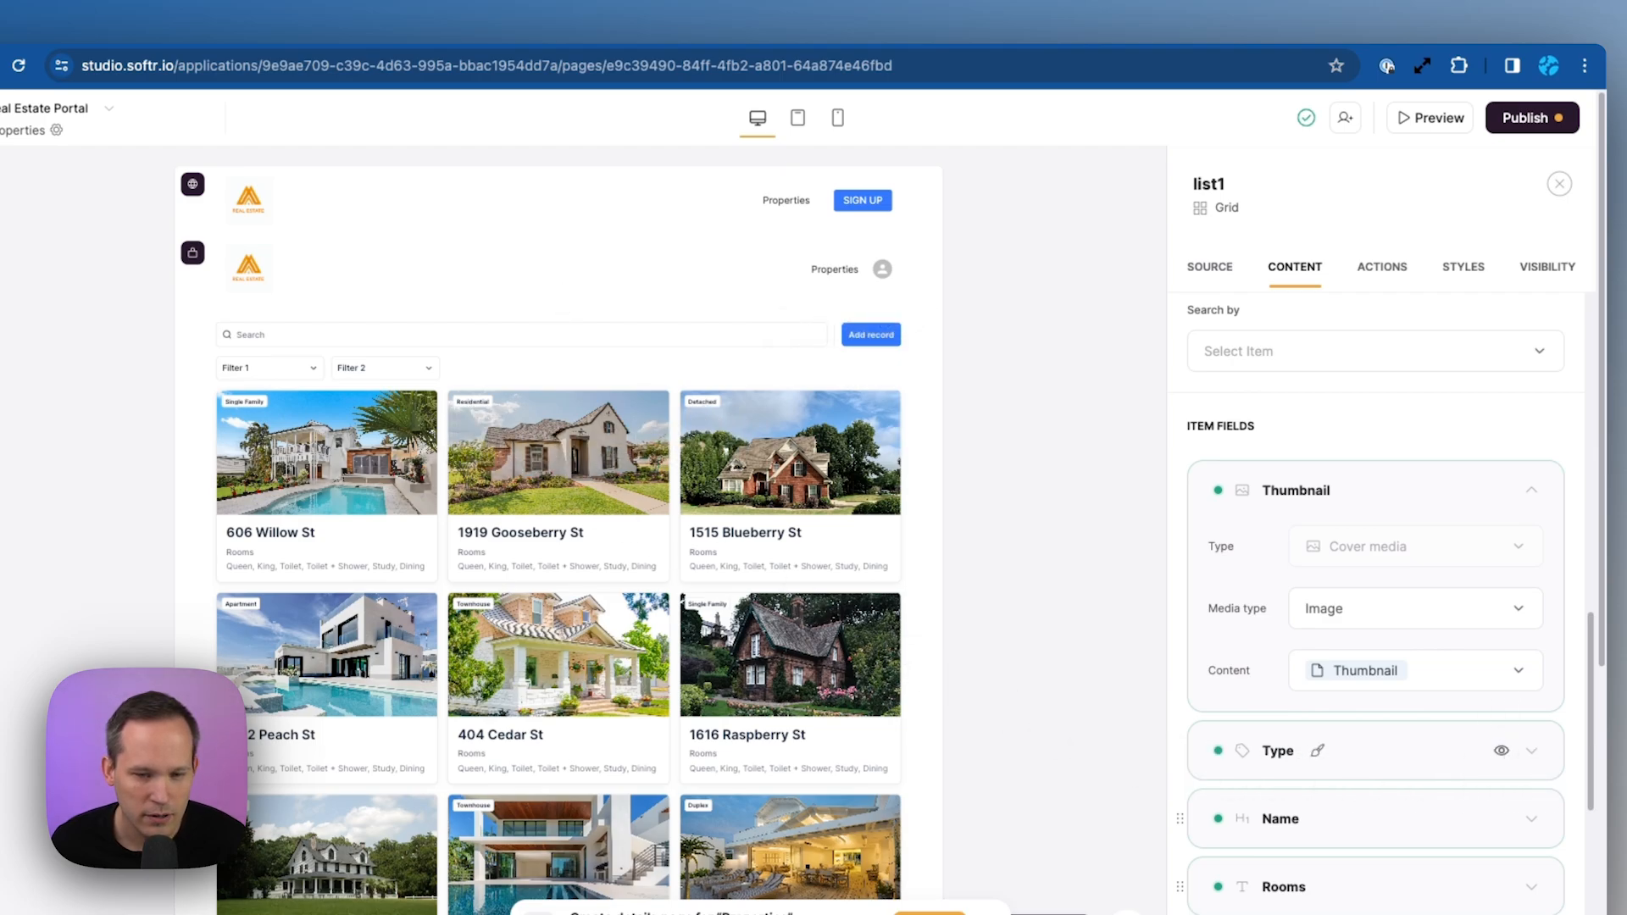
Inspect the Type field's settings on the cards, then collapse them
left_click(1533, 752)
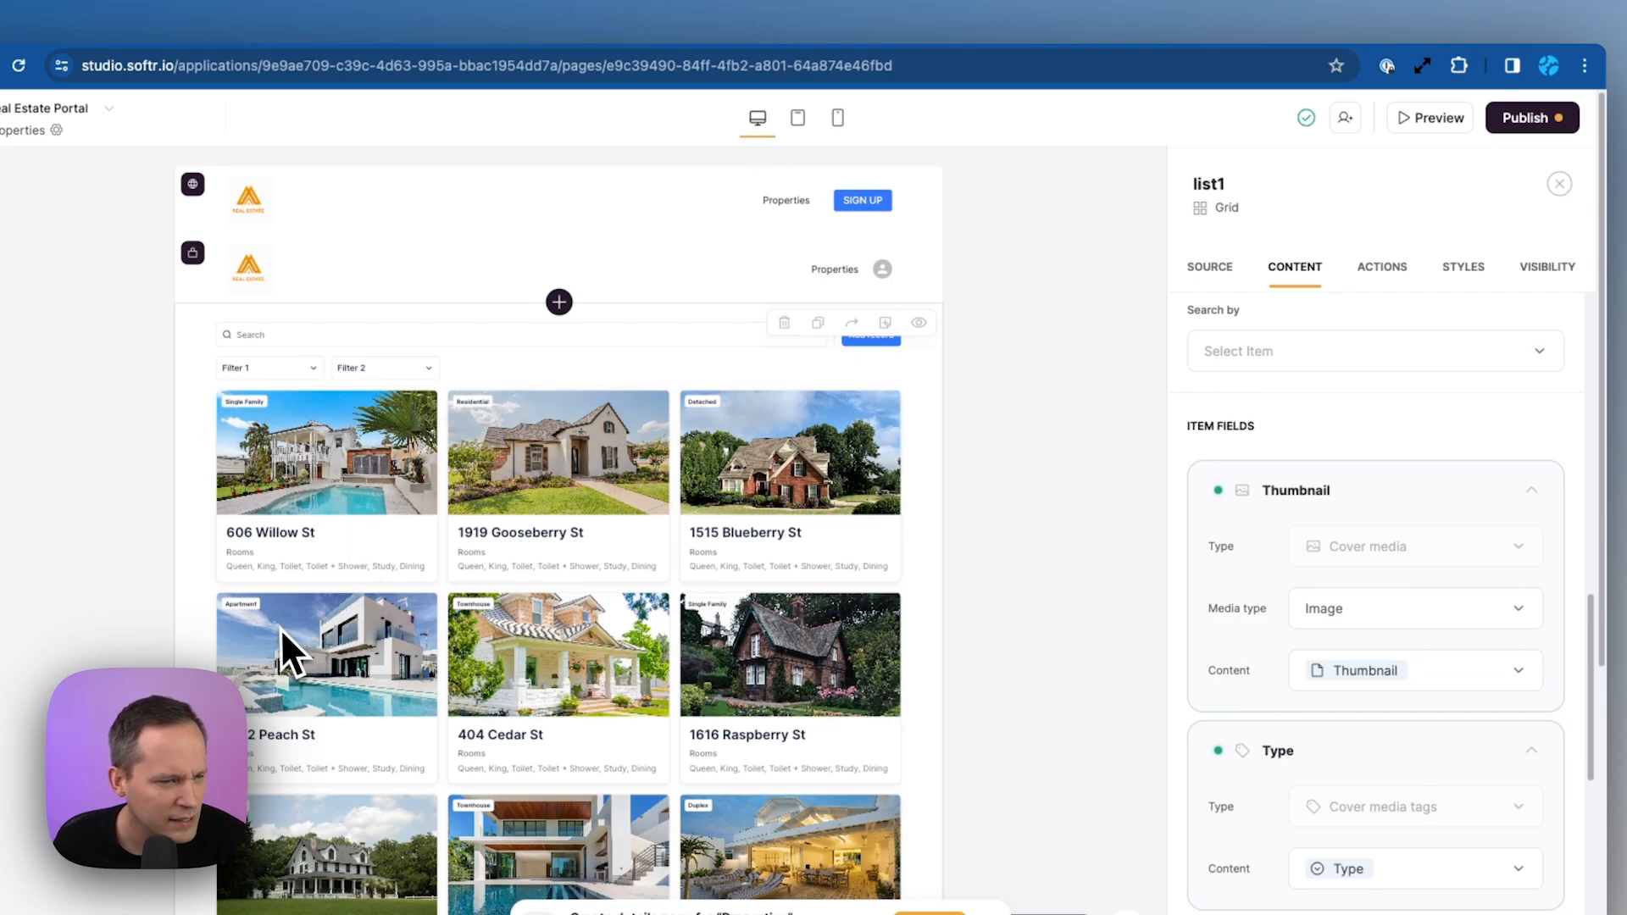
scroll(1373, 741, "down", 1)
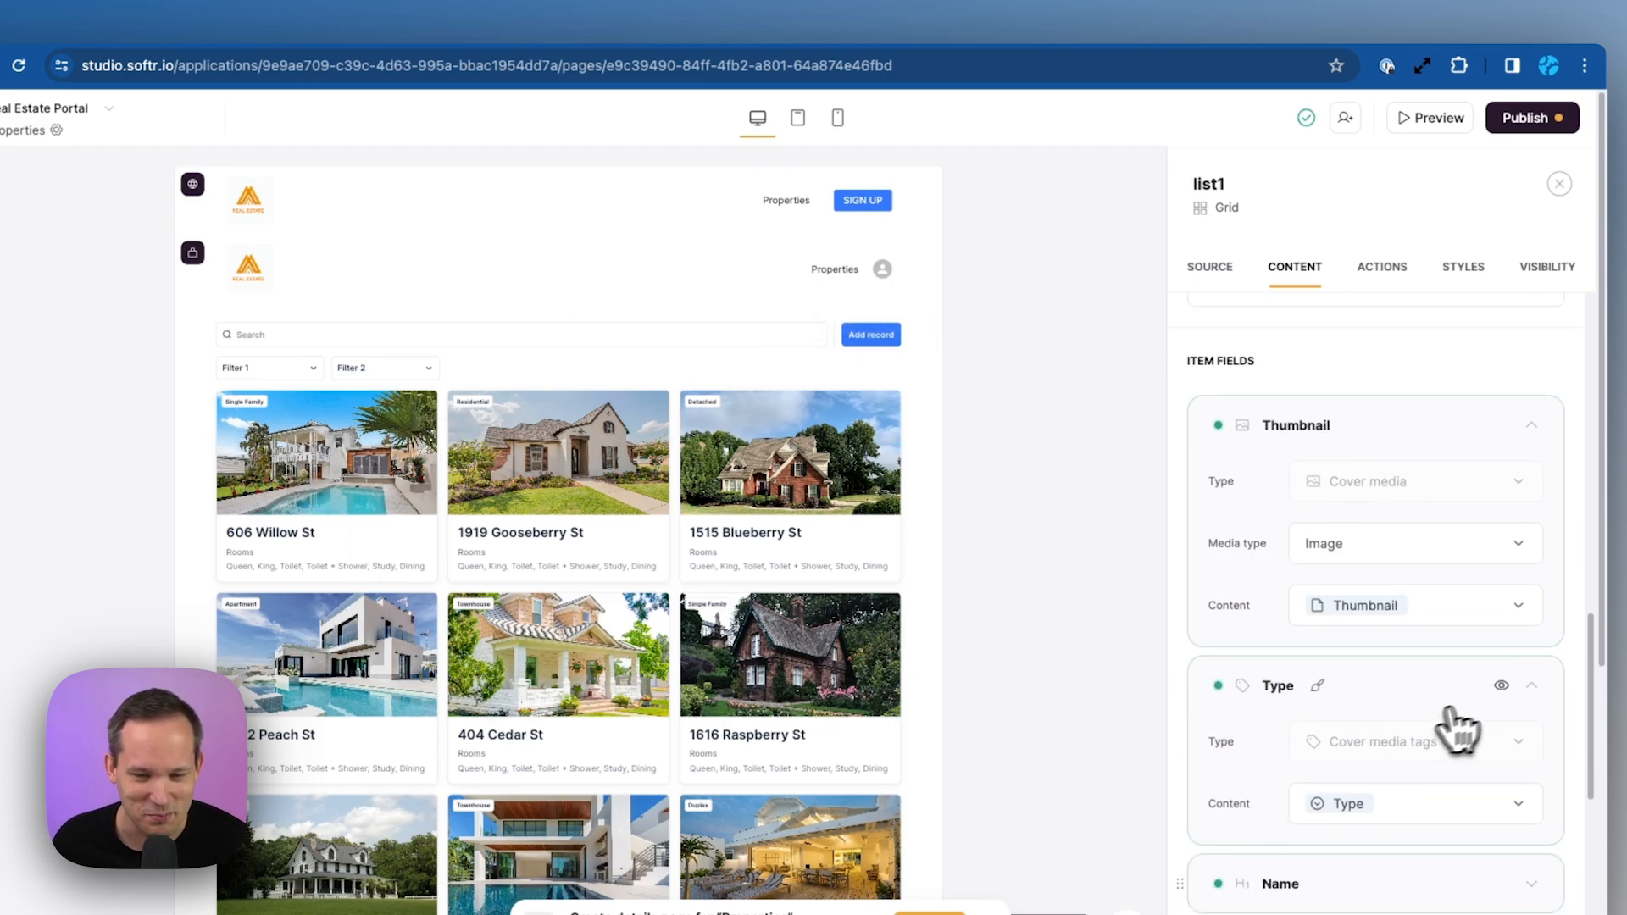
left_click(1525, 686)
scroll(1517, 712, "down", 1)
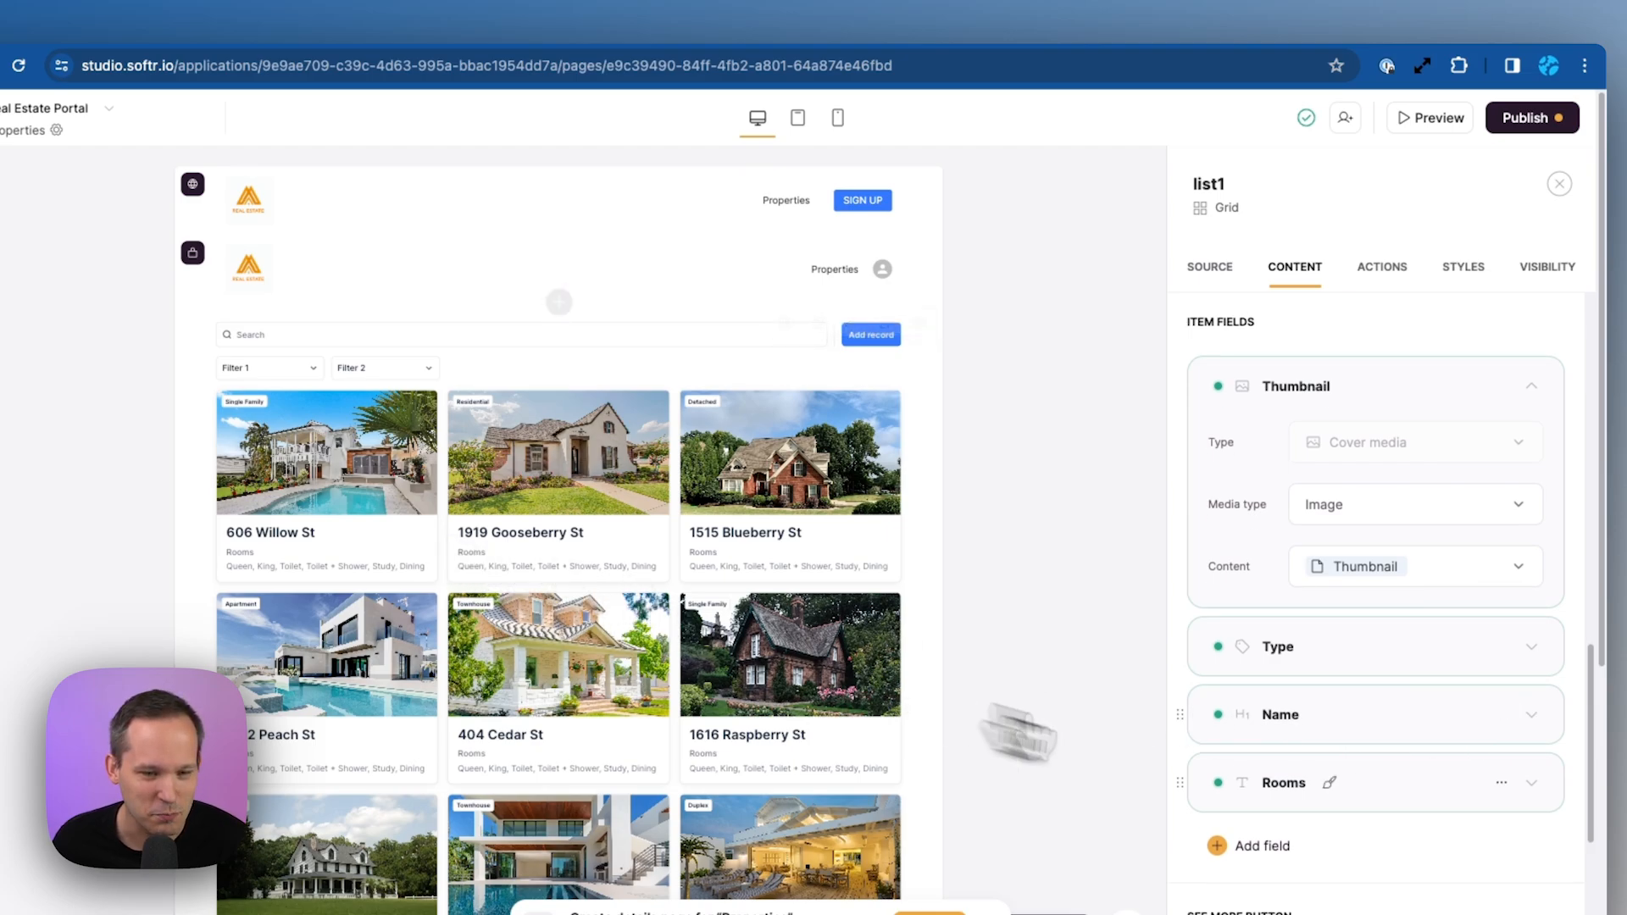
Point the Rooms field at Bed + Bath Count and clear its Rooms label
left_click(1530, 783)
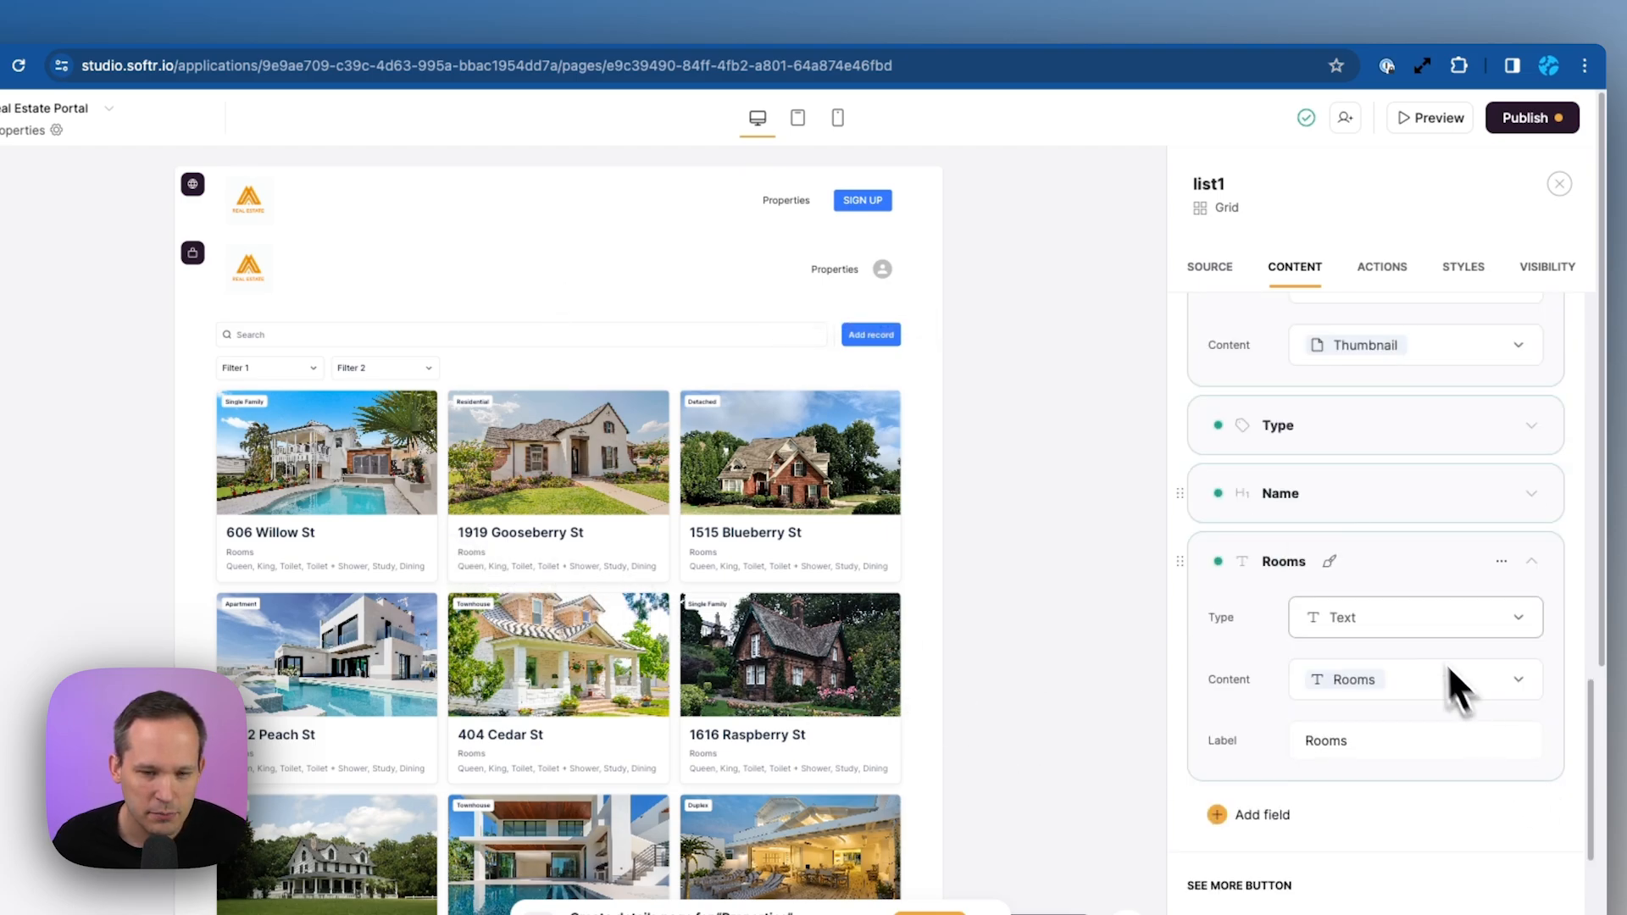
left_click(1495, 687)
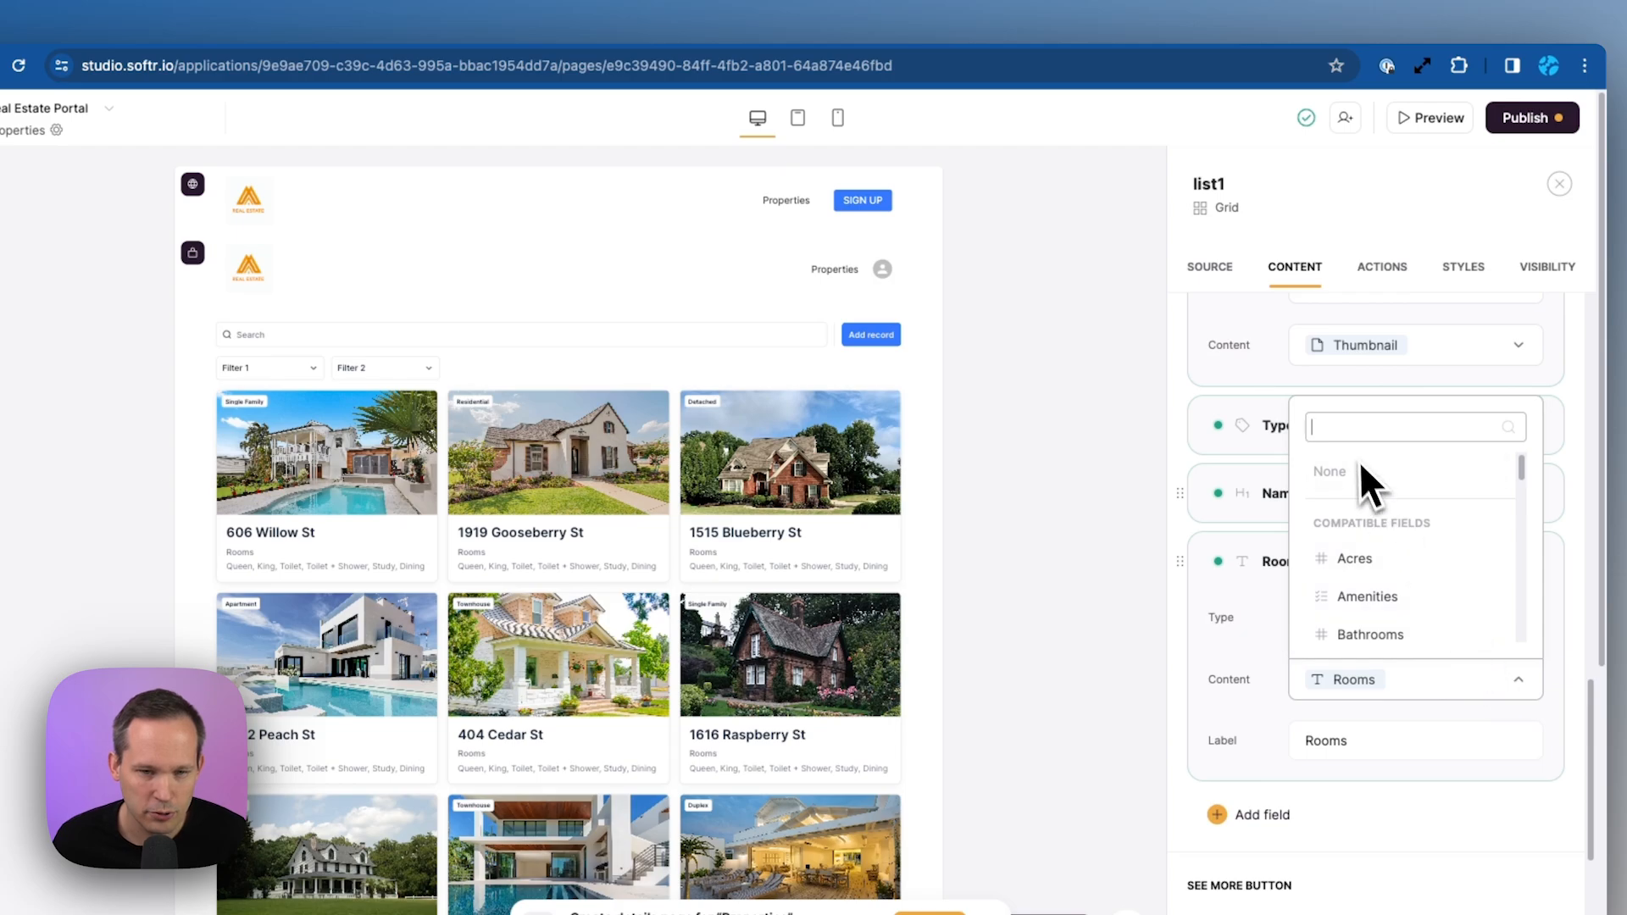
type("bed")
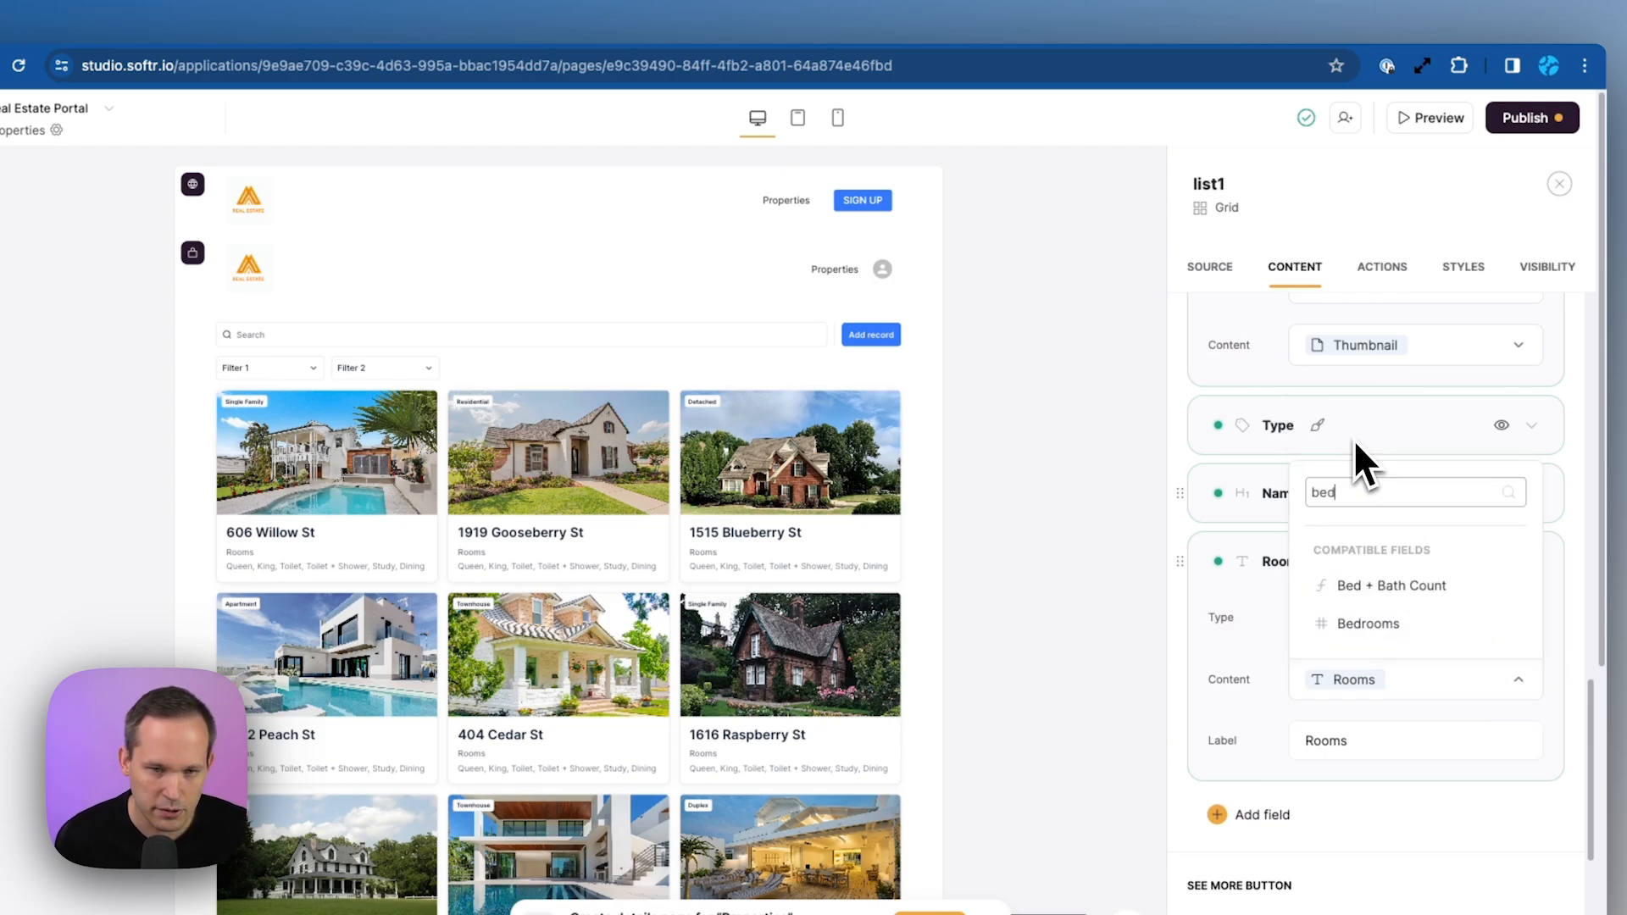
left_click(1400, 587)
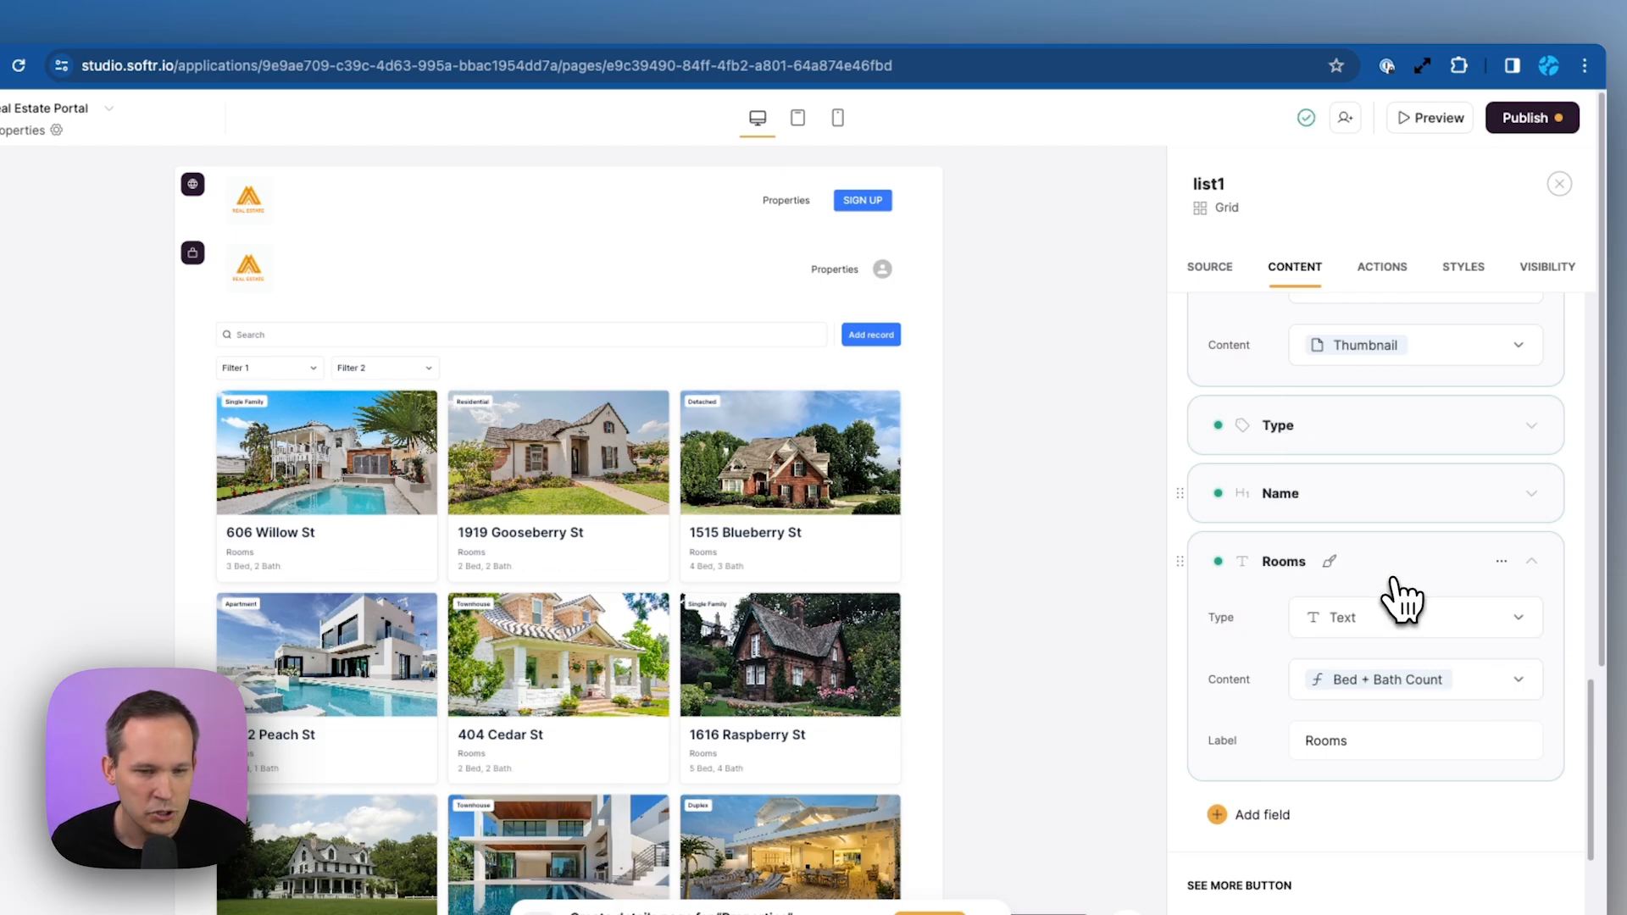
double_click(1354, 742)
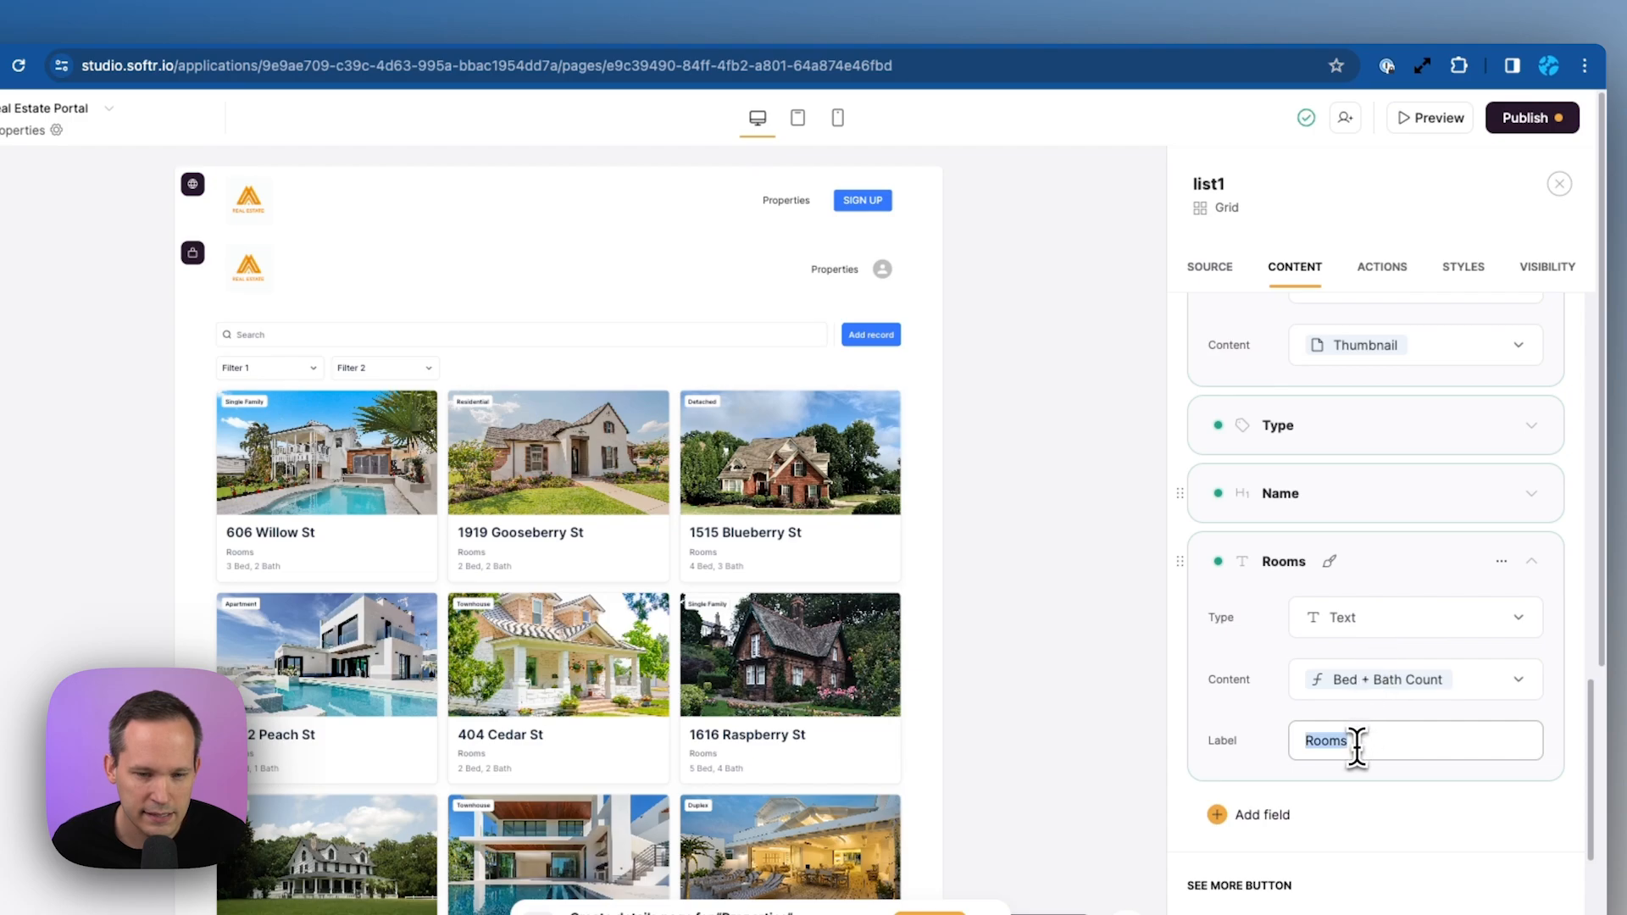
key("BackSpace")
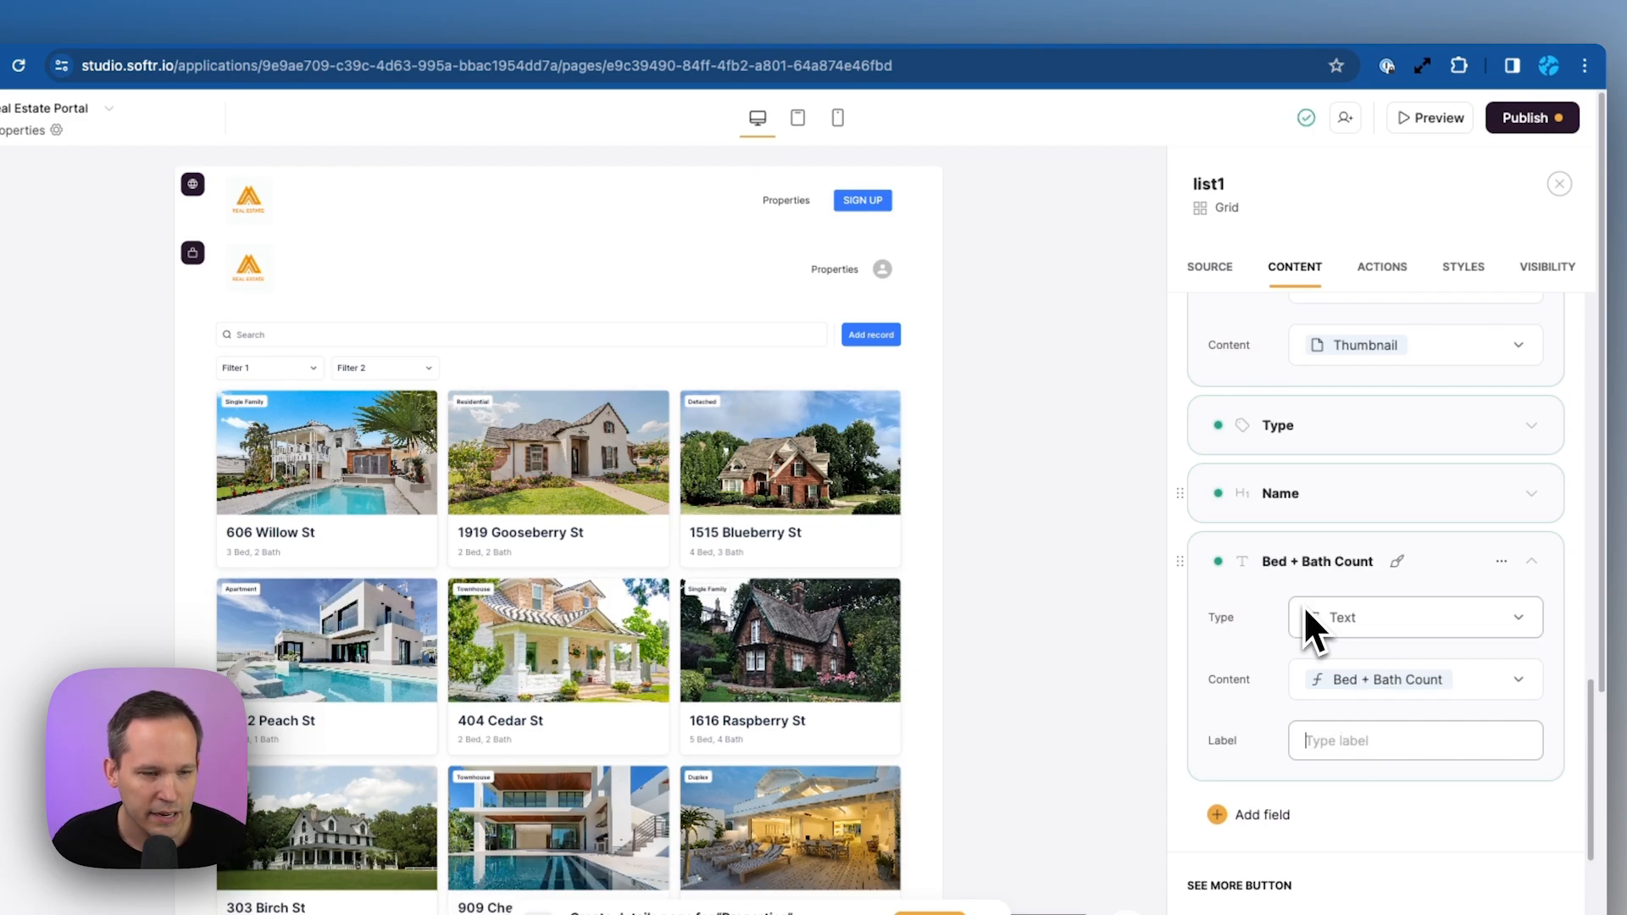
Add an unlabelled text field showing each property's Suburb
left_click(1262, 814)
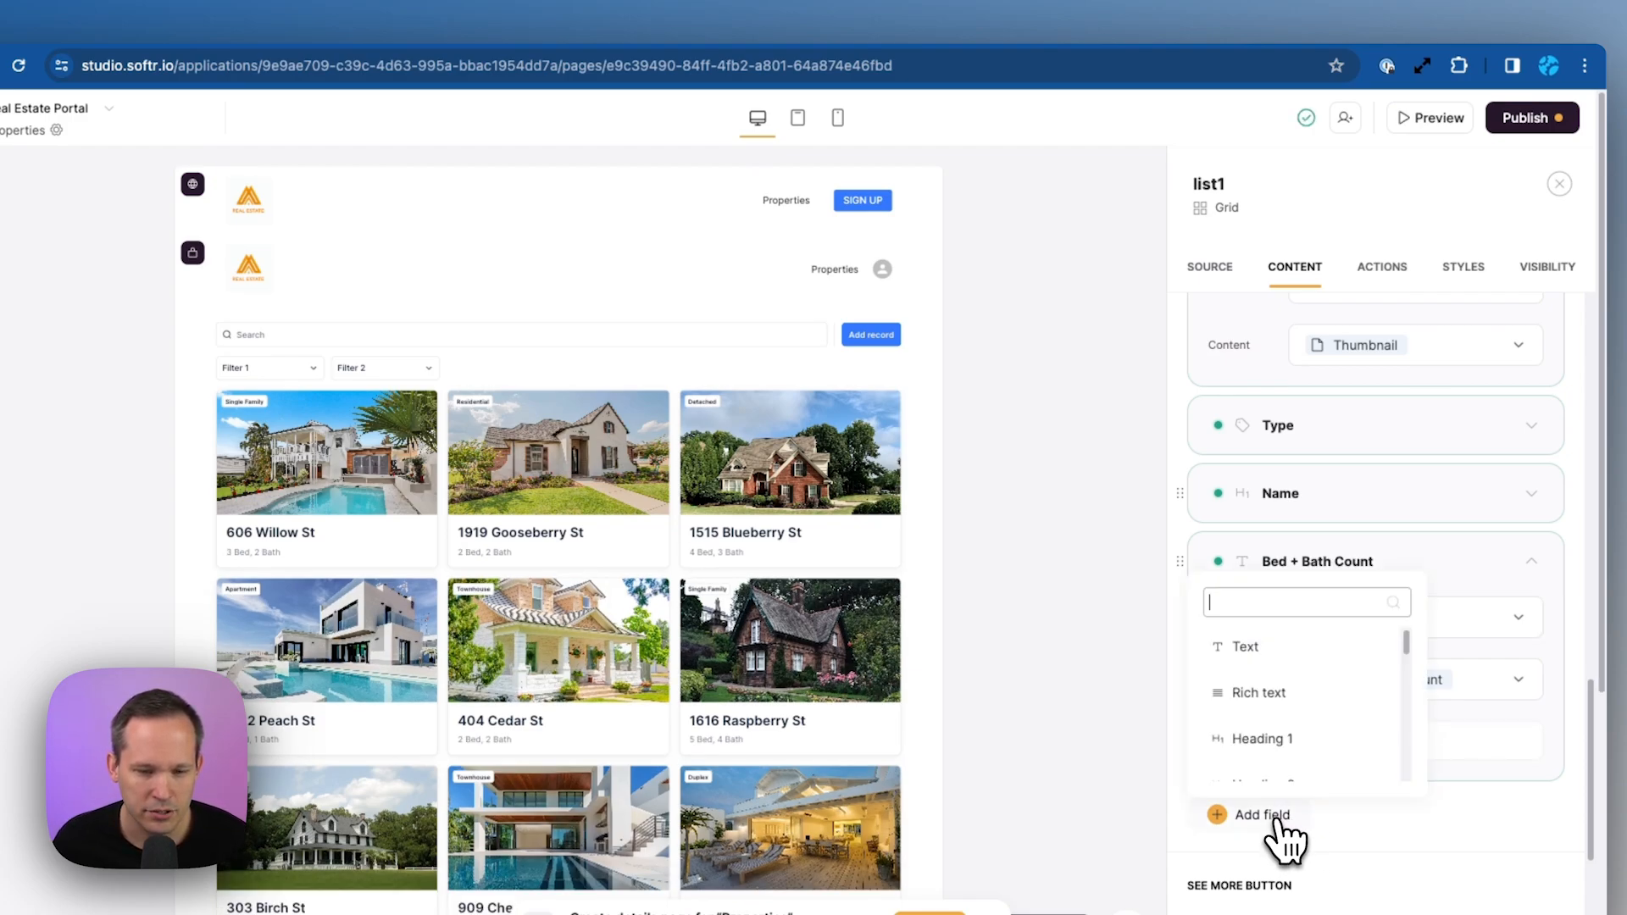
left_click(1249, 648)
scroll(1311, 761, "down", 5)
left_click(1354, 496)
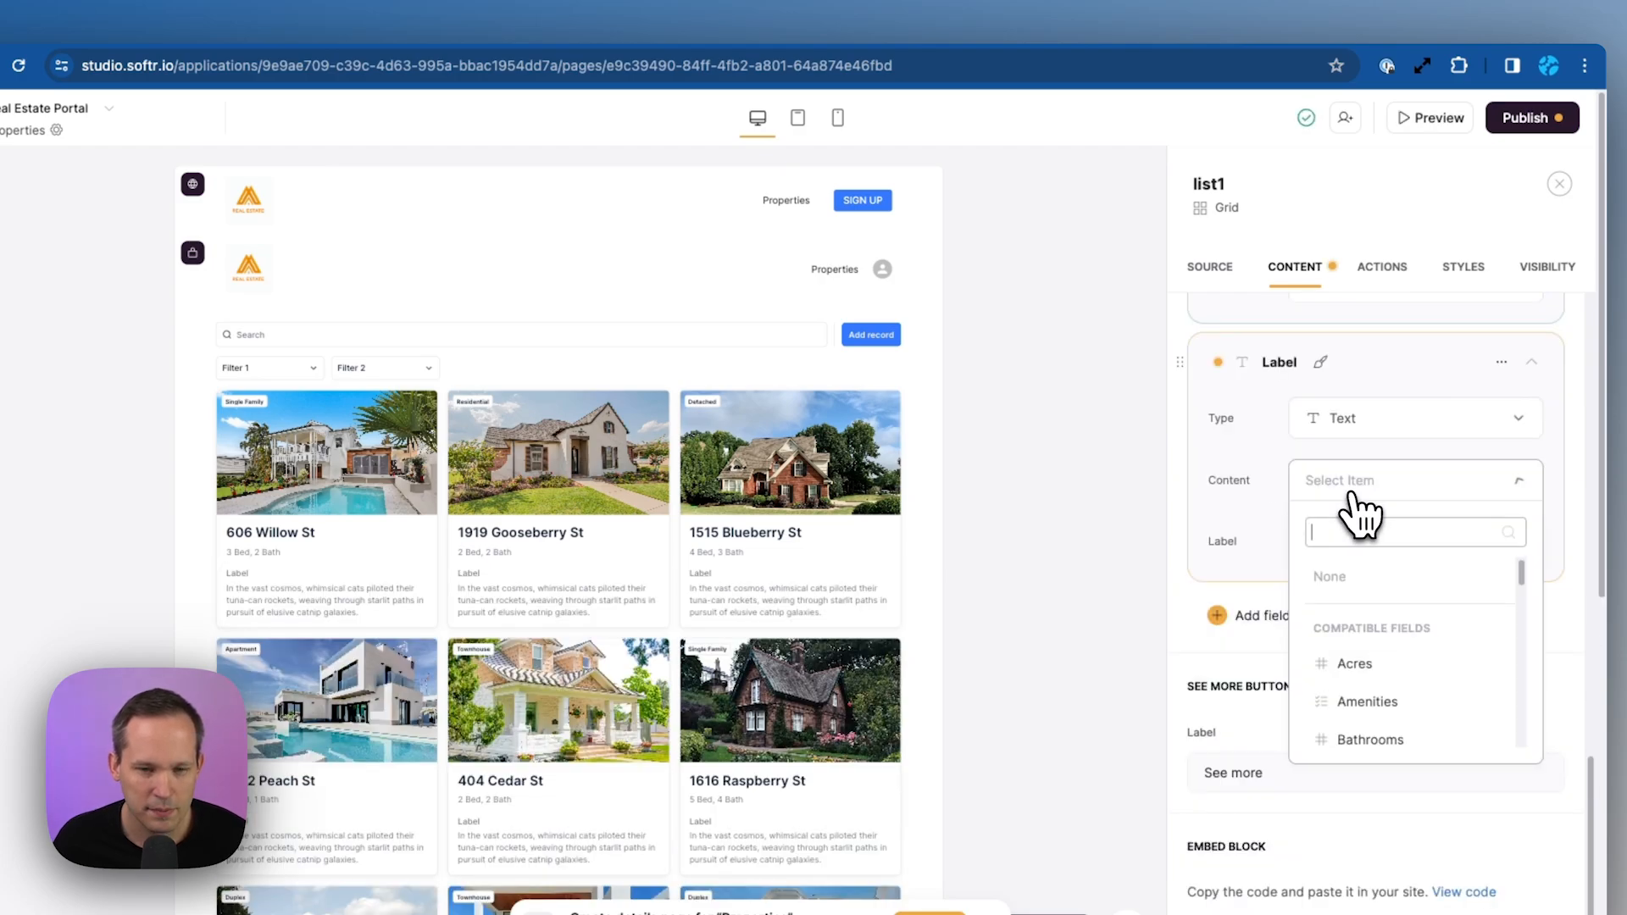
type("sub")
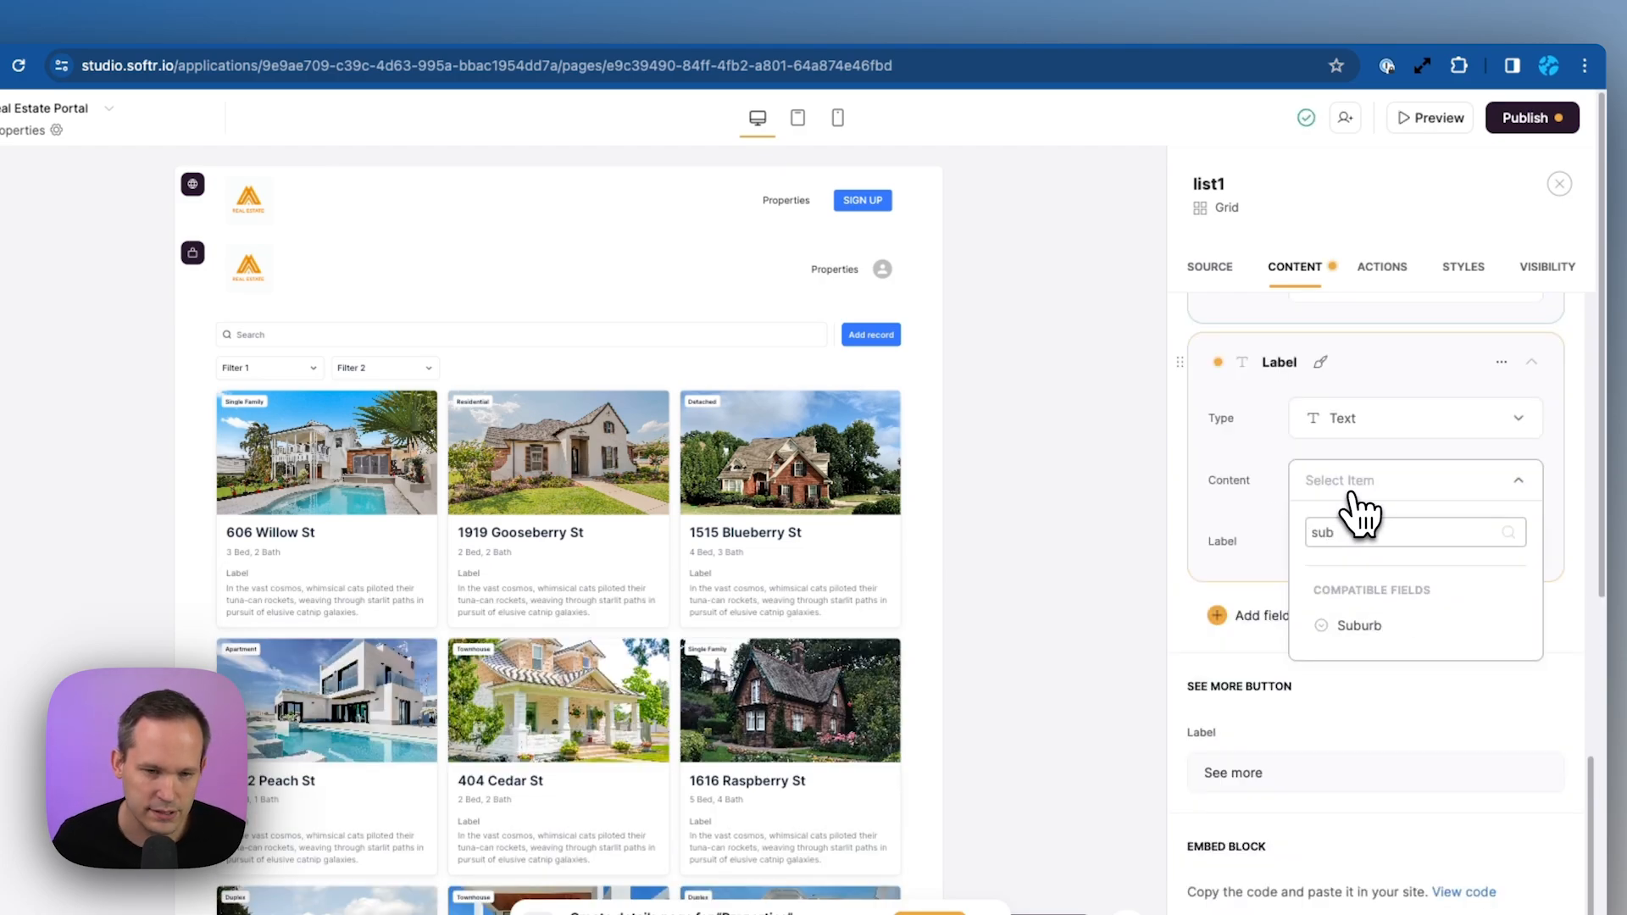
left_click(1356, 626)
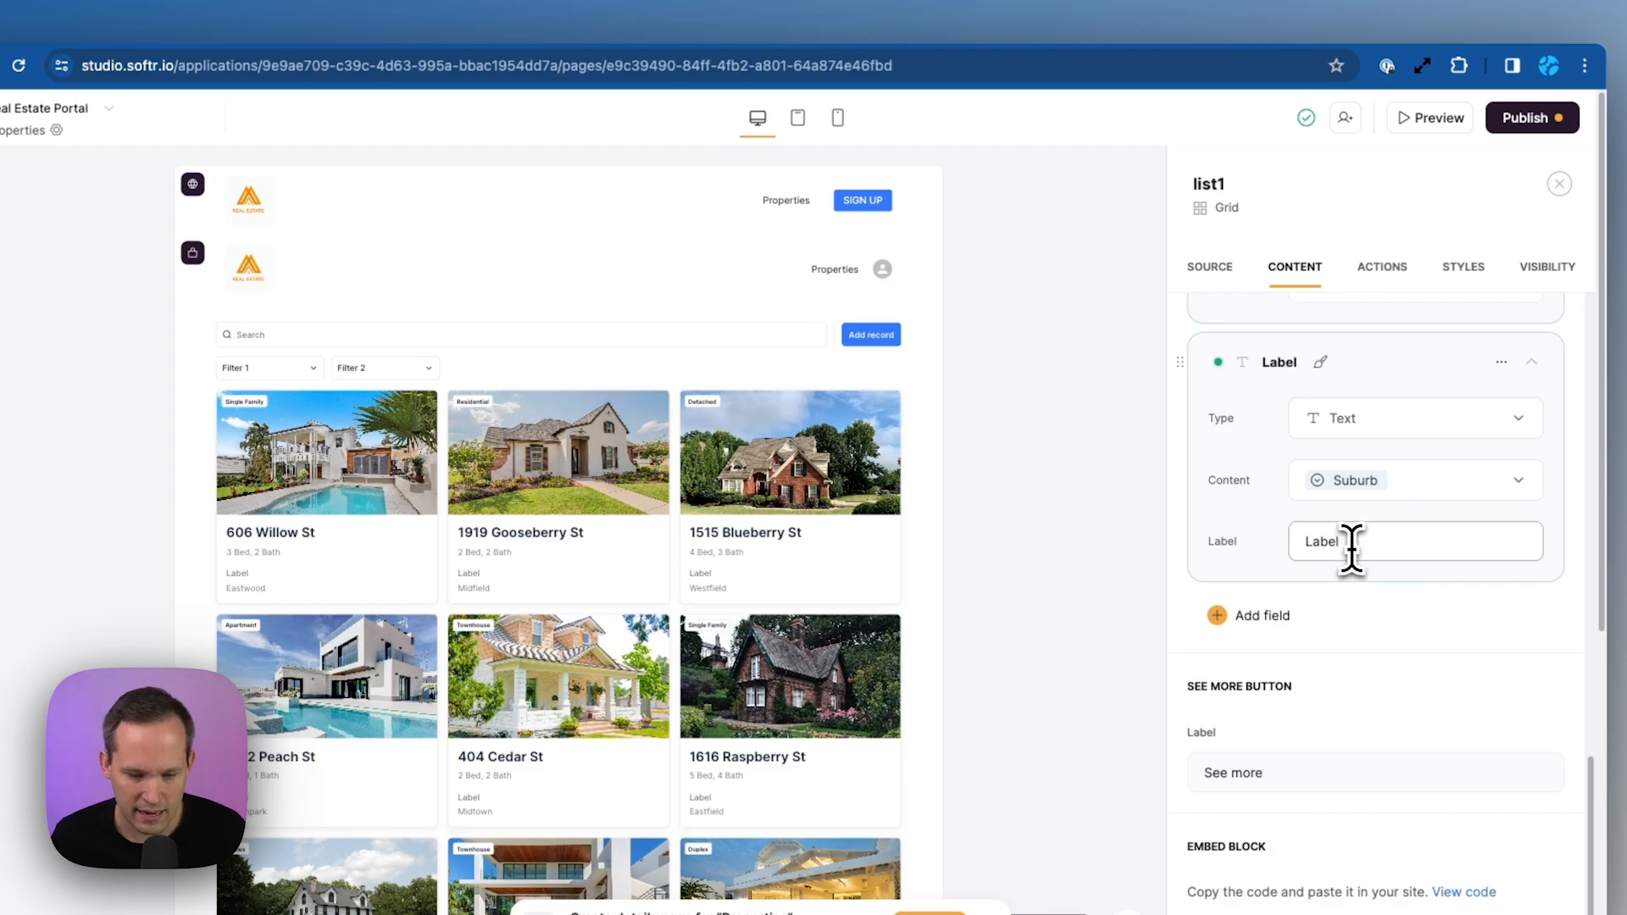
double_click(1351, 543)
key("BackSpace")
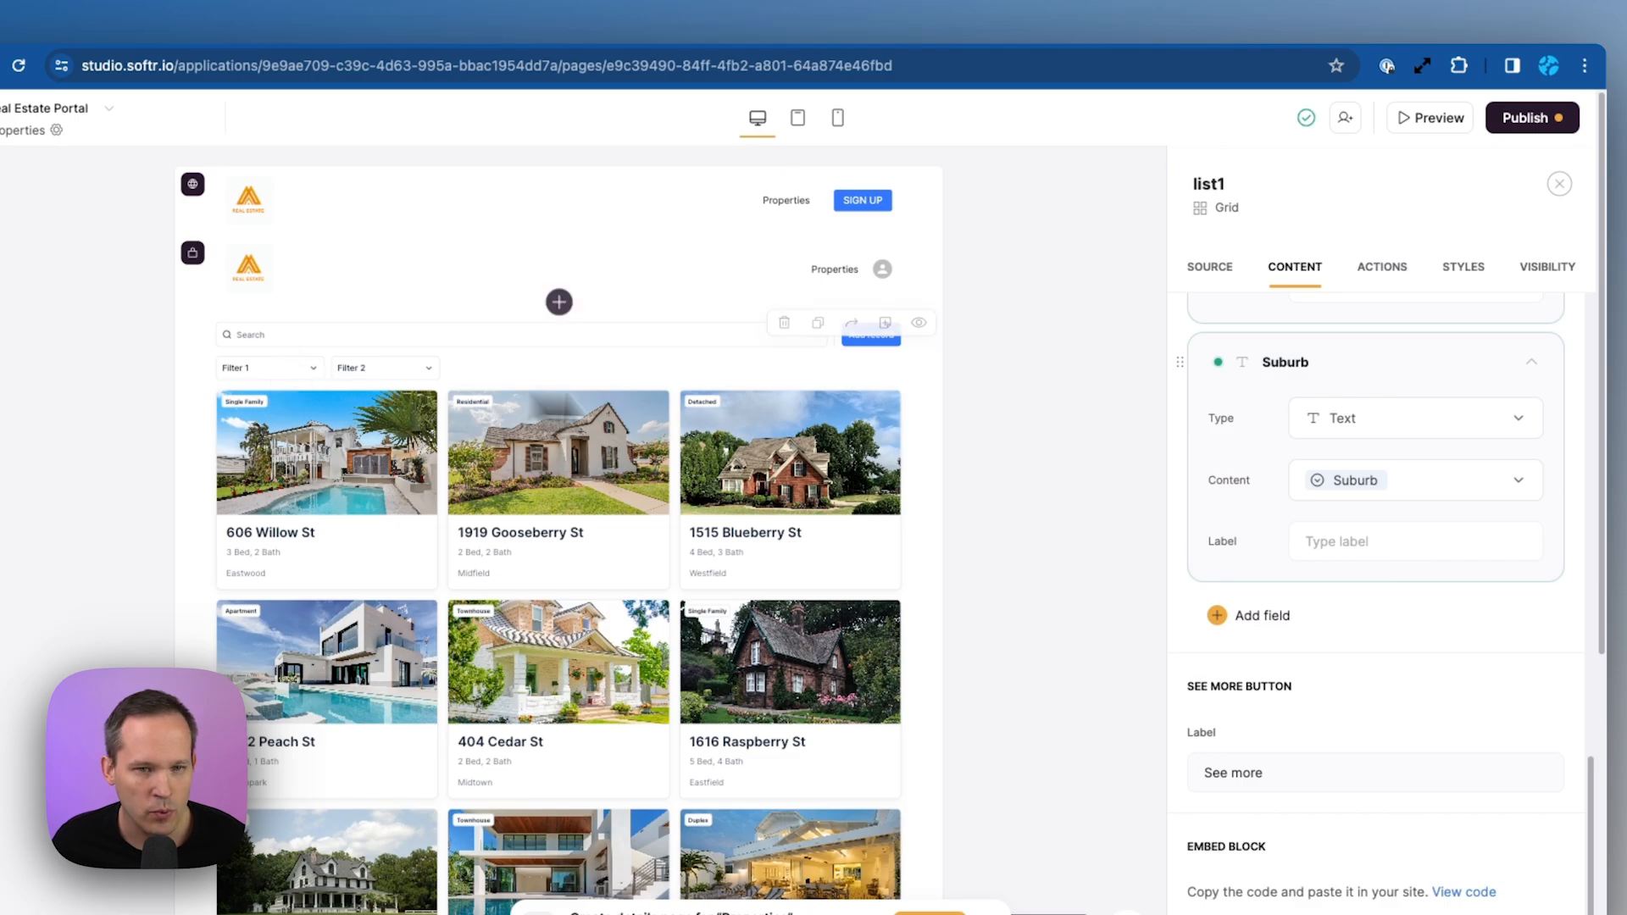
scroll(1374, 623, "up", 2)
Switch Filter 1 from Type to Bedrooms, then return to Airtable's Properties table
scroll(1390, 635, "up", 10)
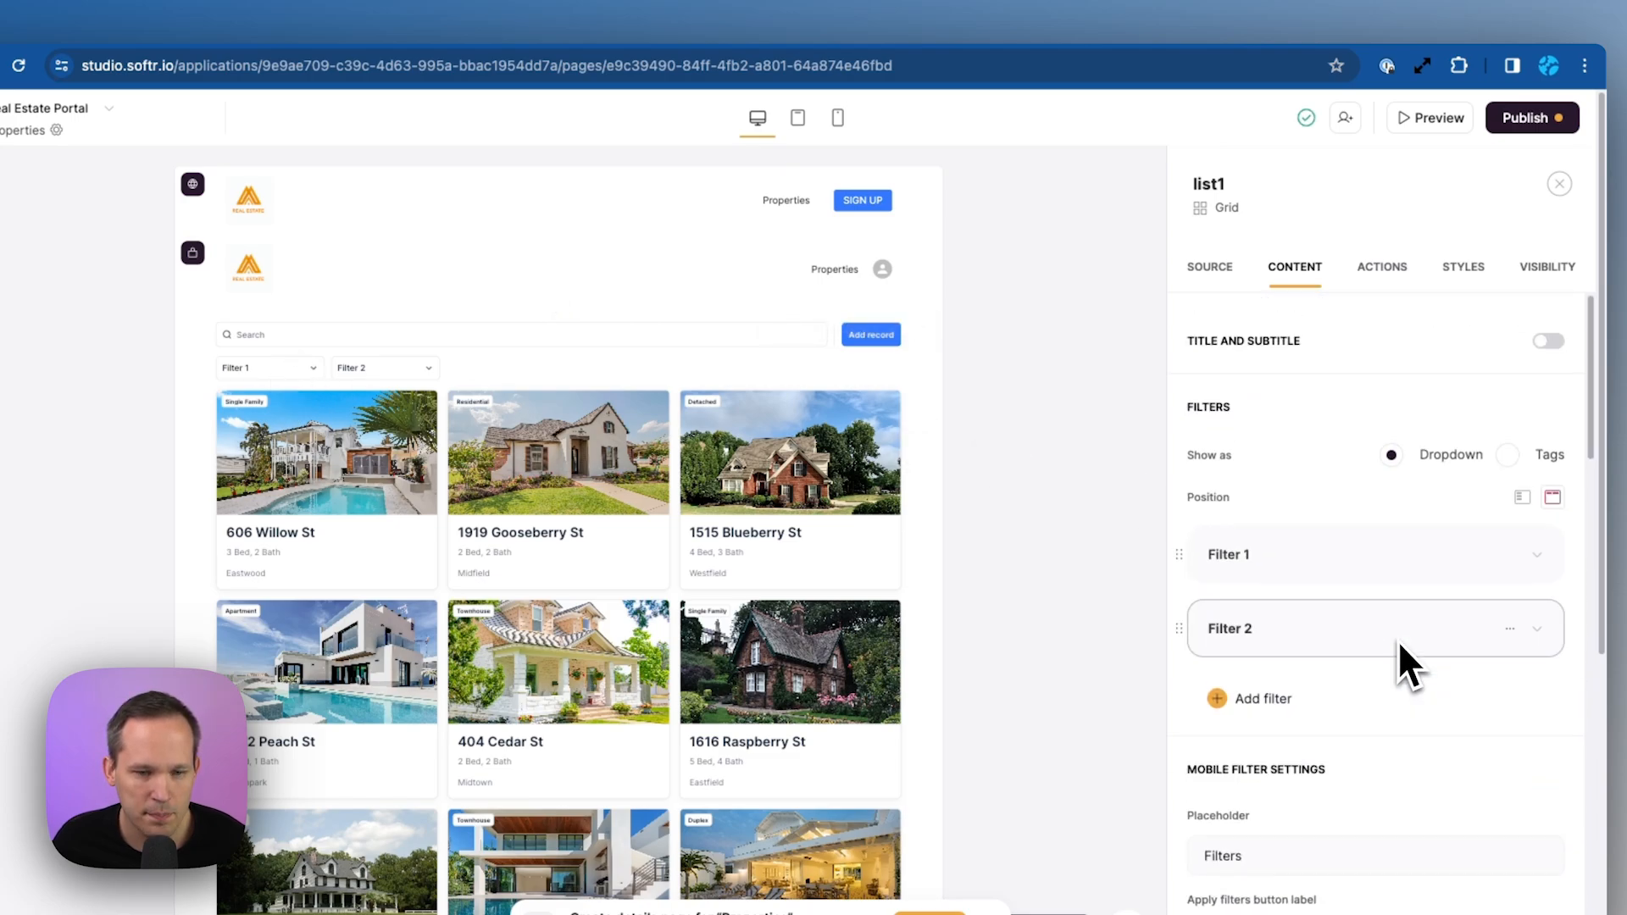
scroll(1397, 639, "down", 1)
left_click(1480, 512)
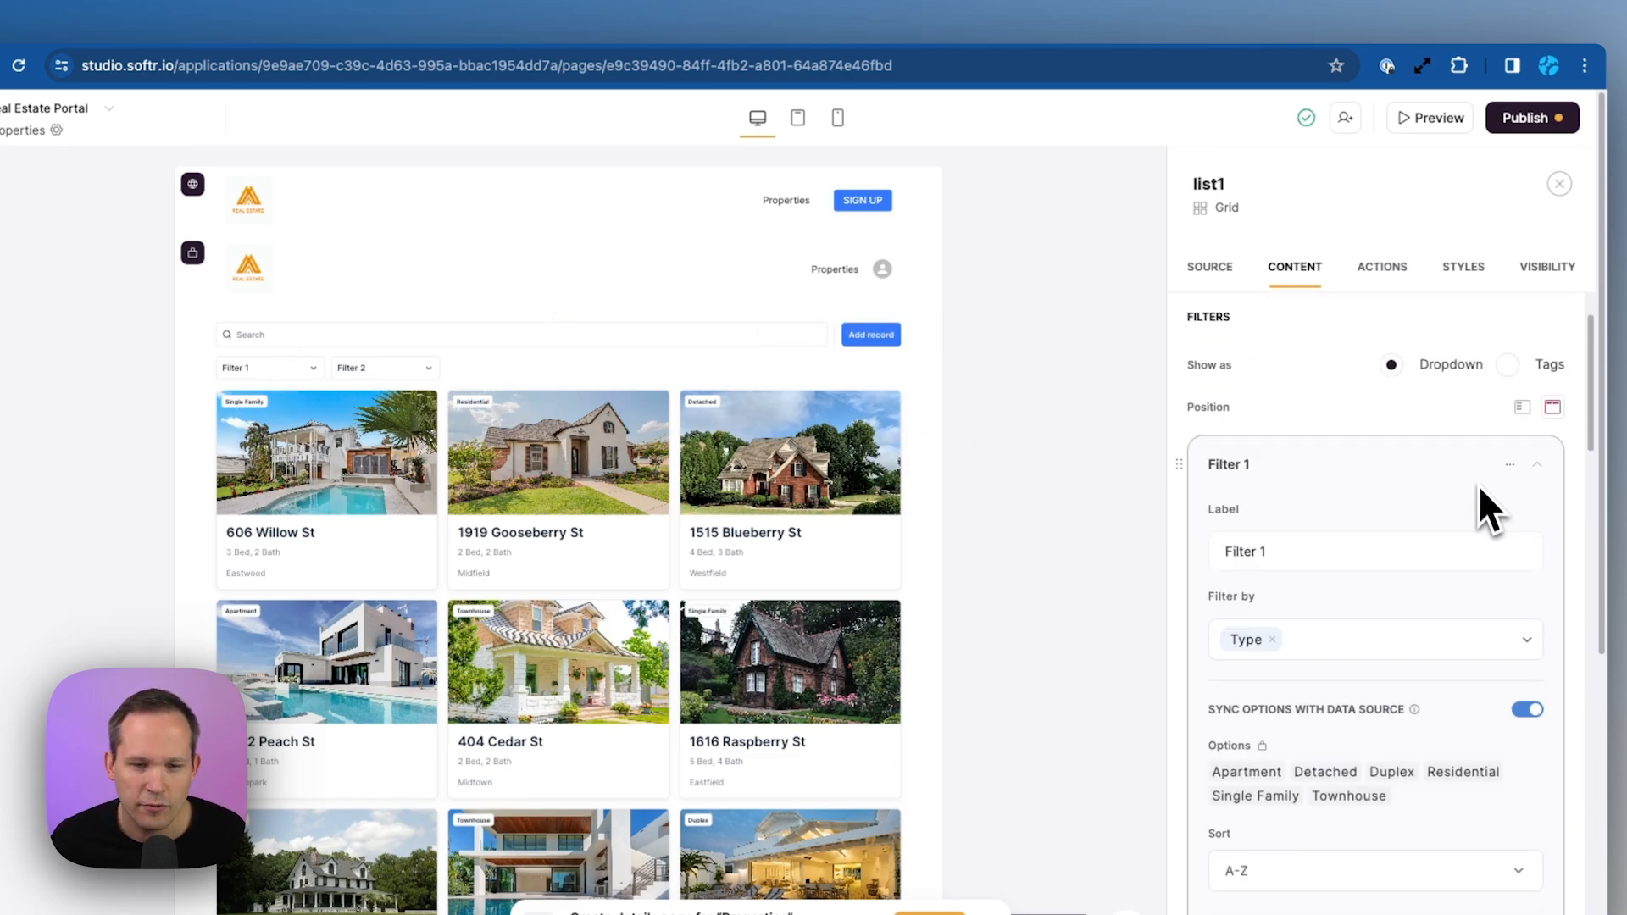
left_click(1288, 644)
left_click(1292, 645)
left_click(1347, 654)
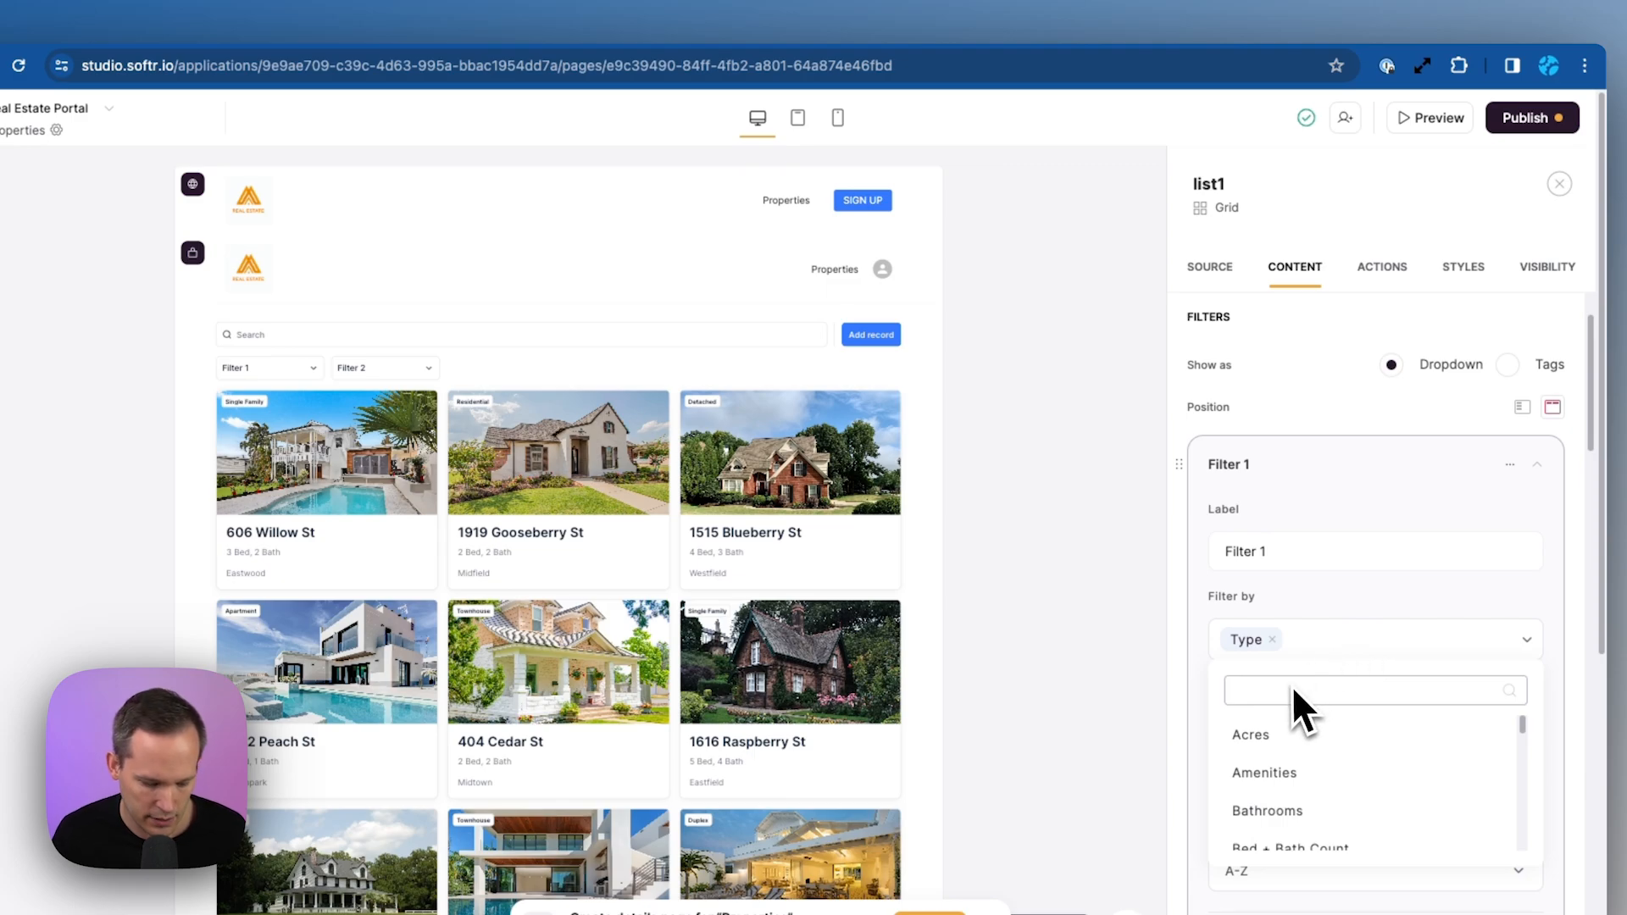
type("bed")
left_click(1264, 772)
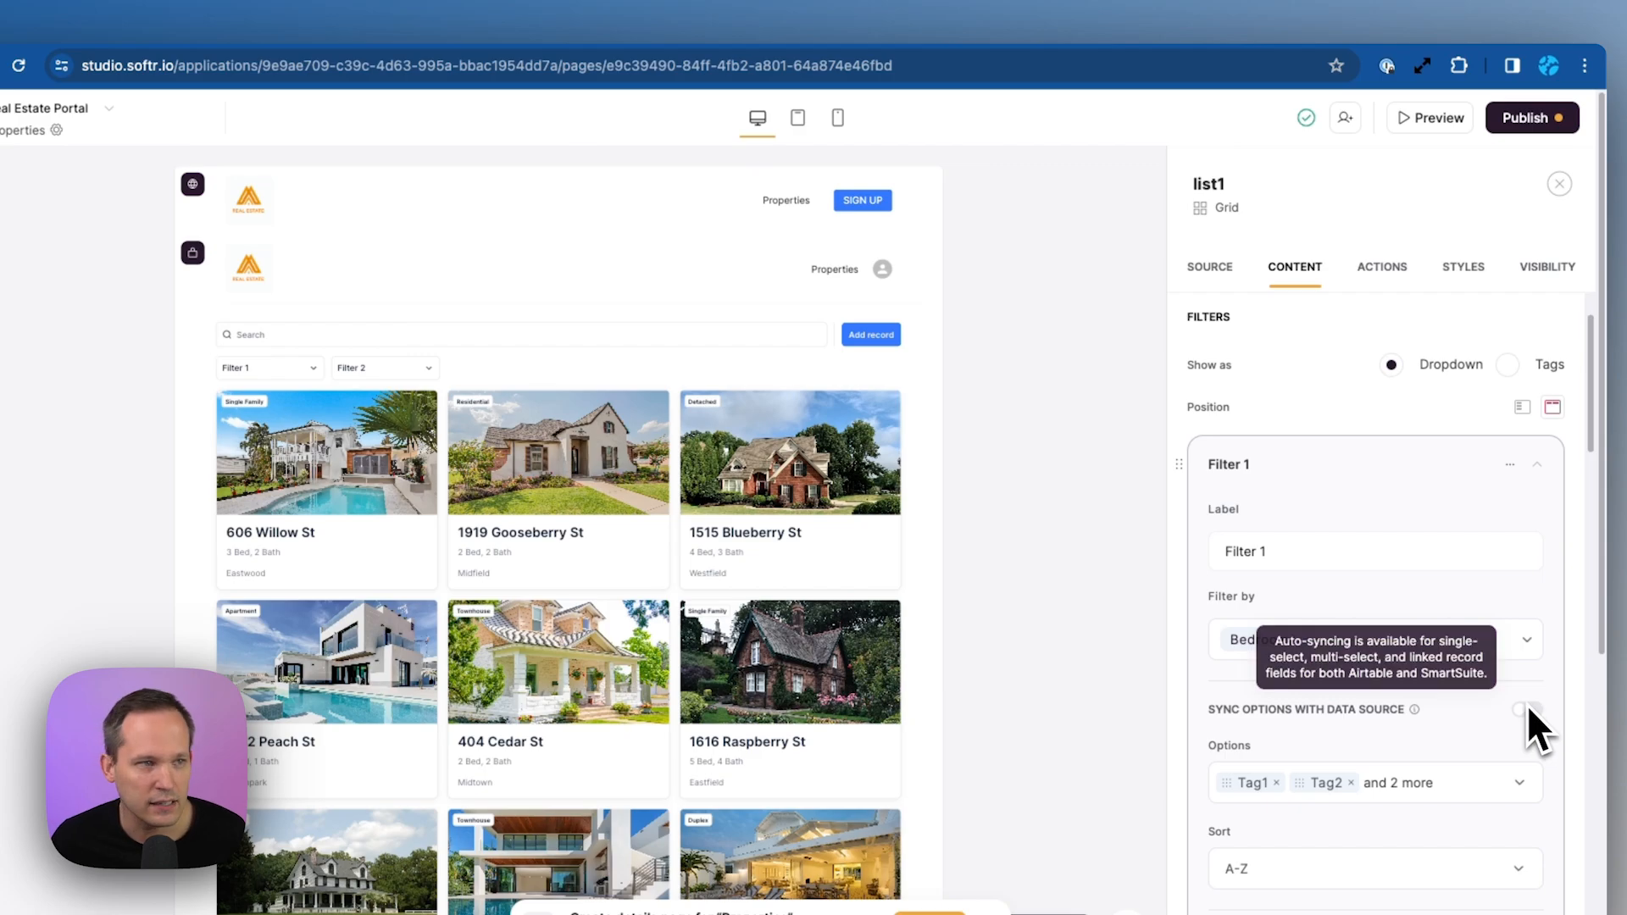
left_click(541, 49)
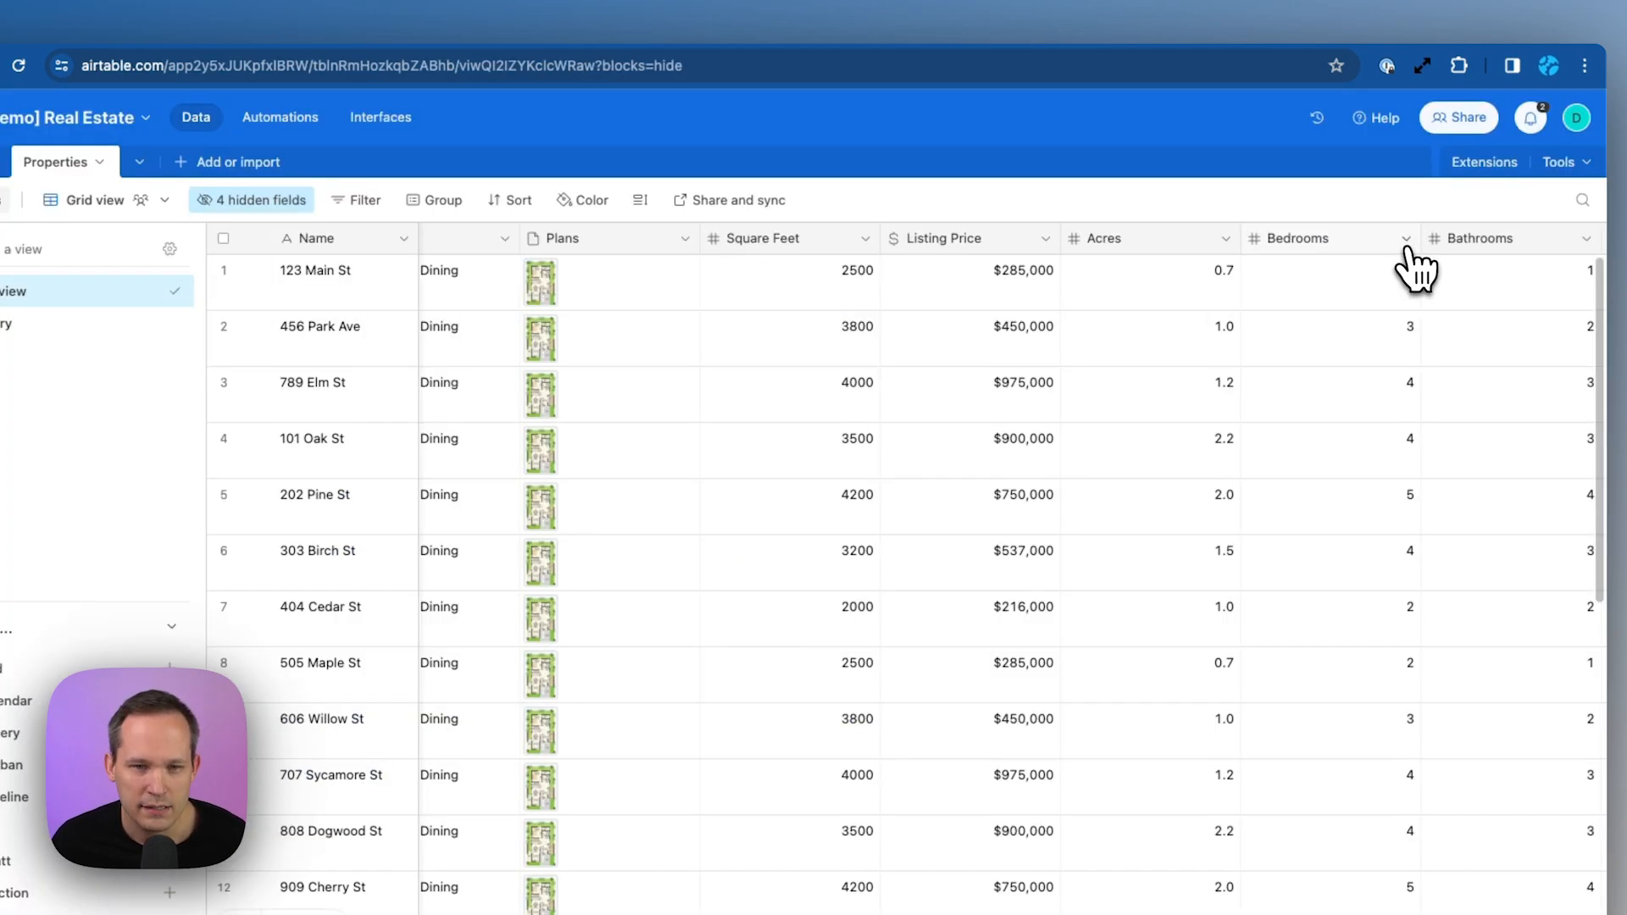
Change the Airtable Bedrooms field type to Single select and save
left_click(1406, 240)
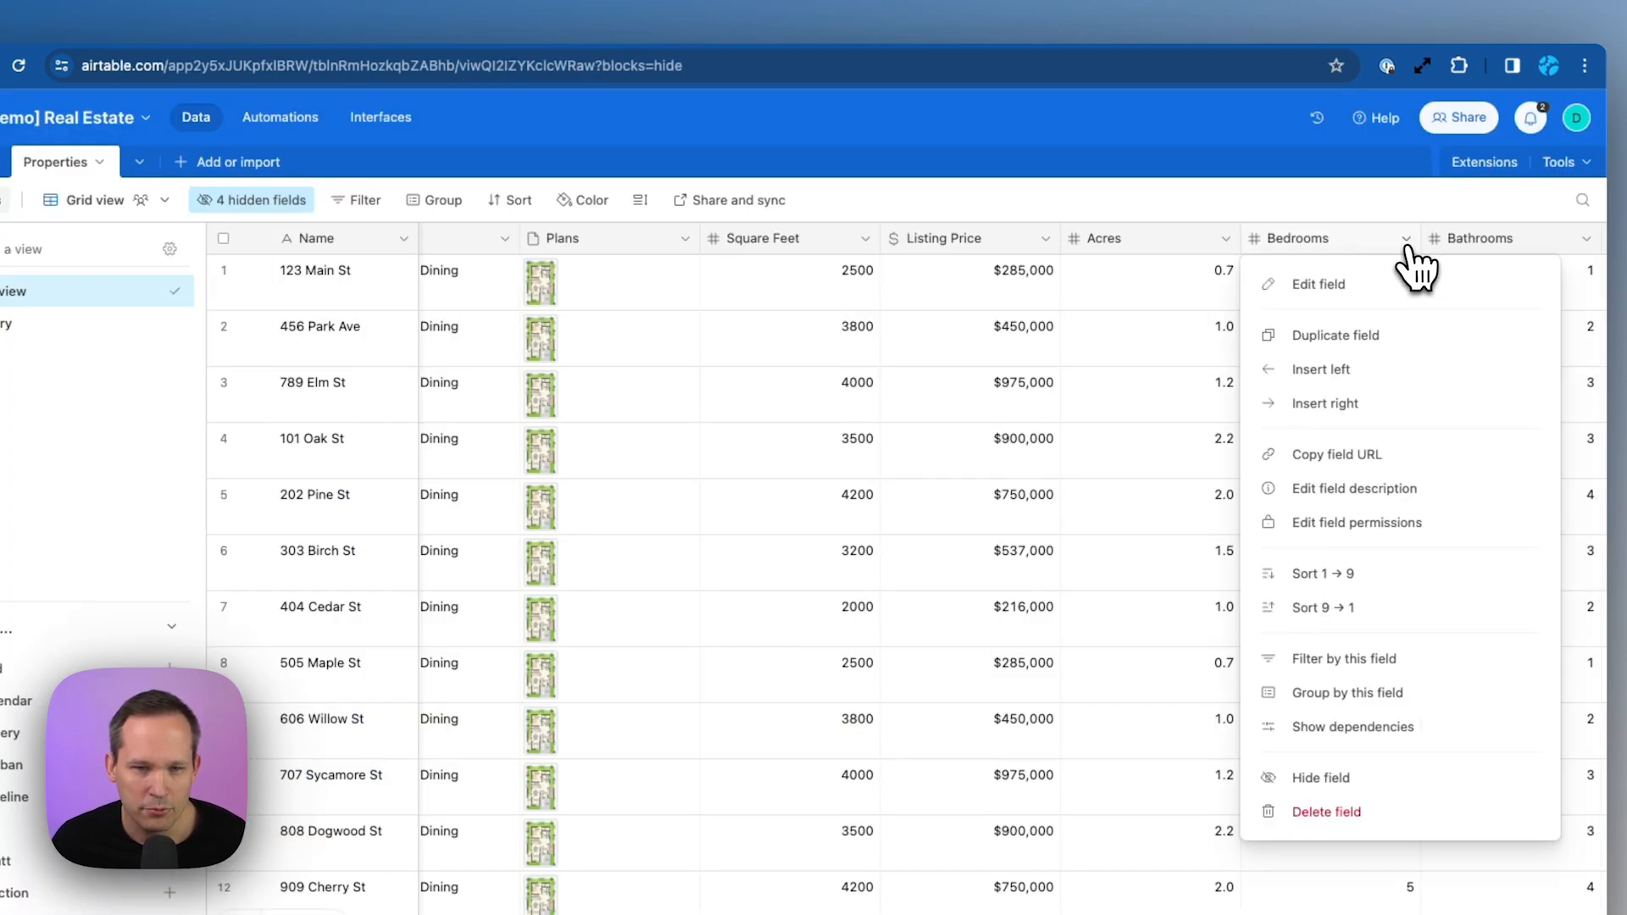
left_click(1402, 286)
left_click(885, 348)
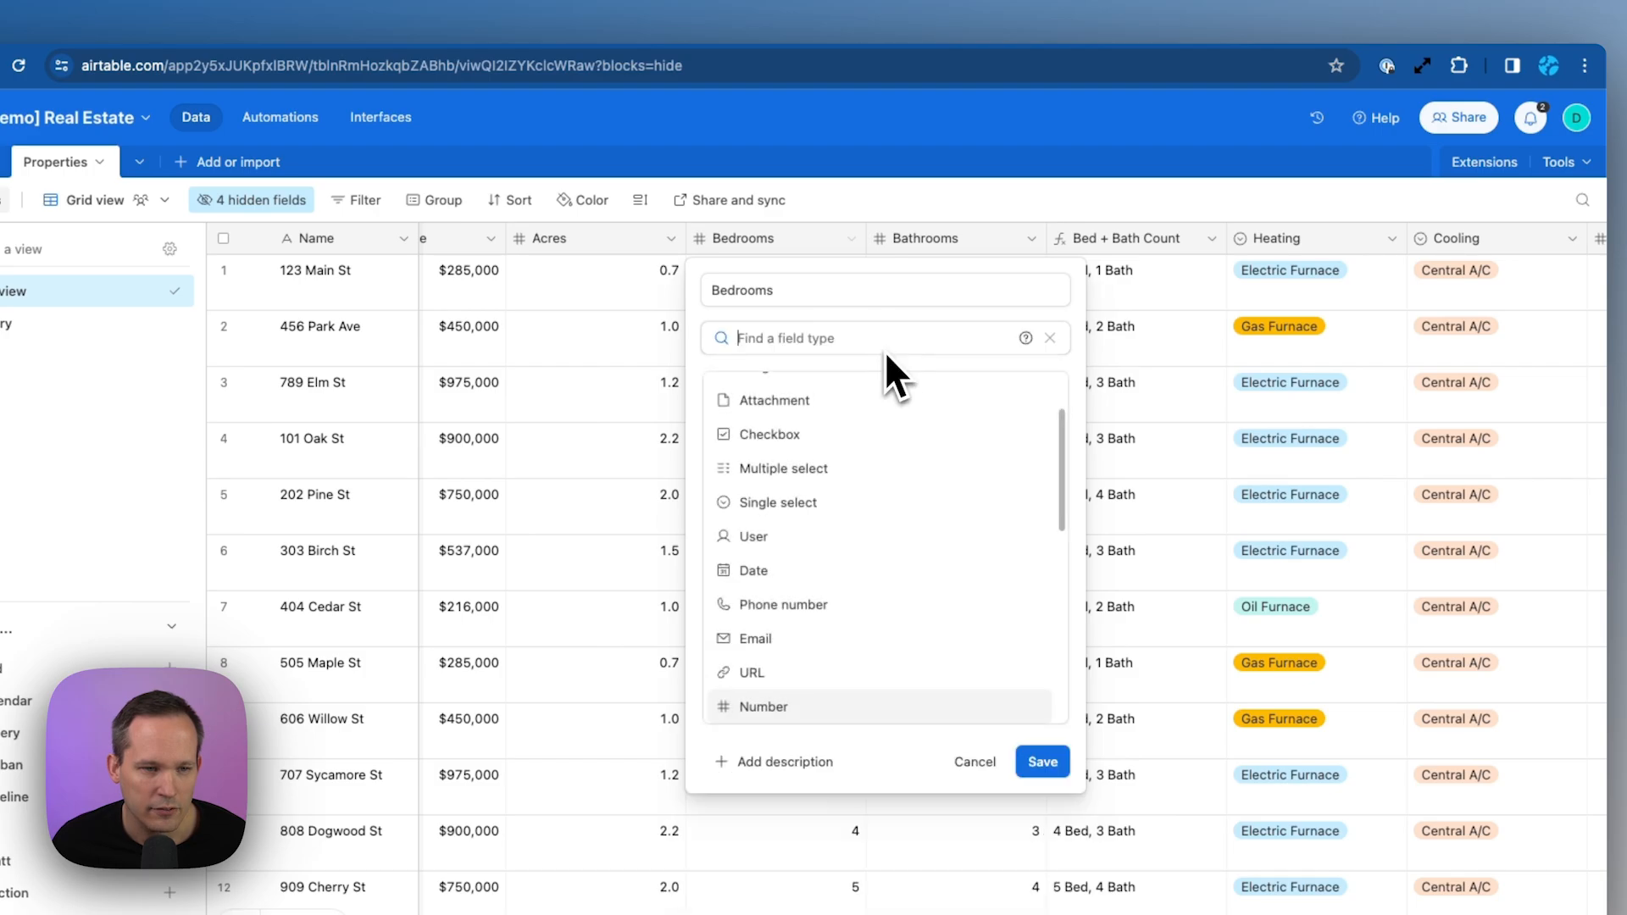
left_click(826, 503)
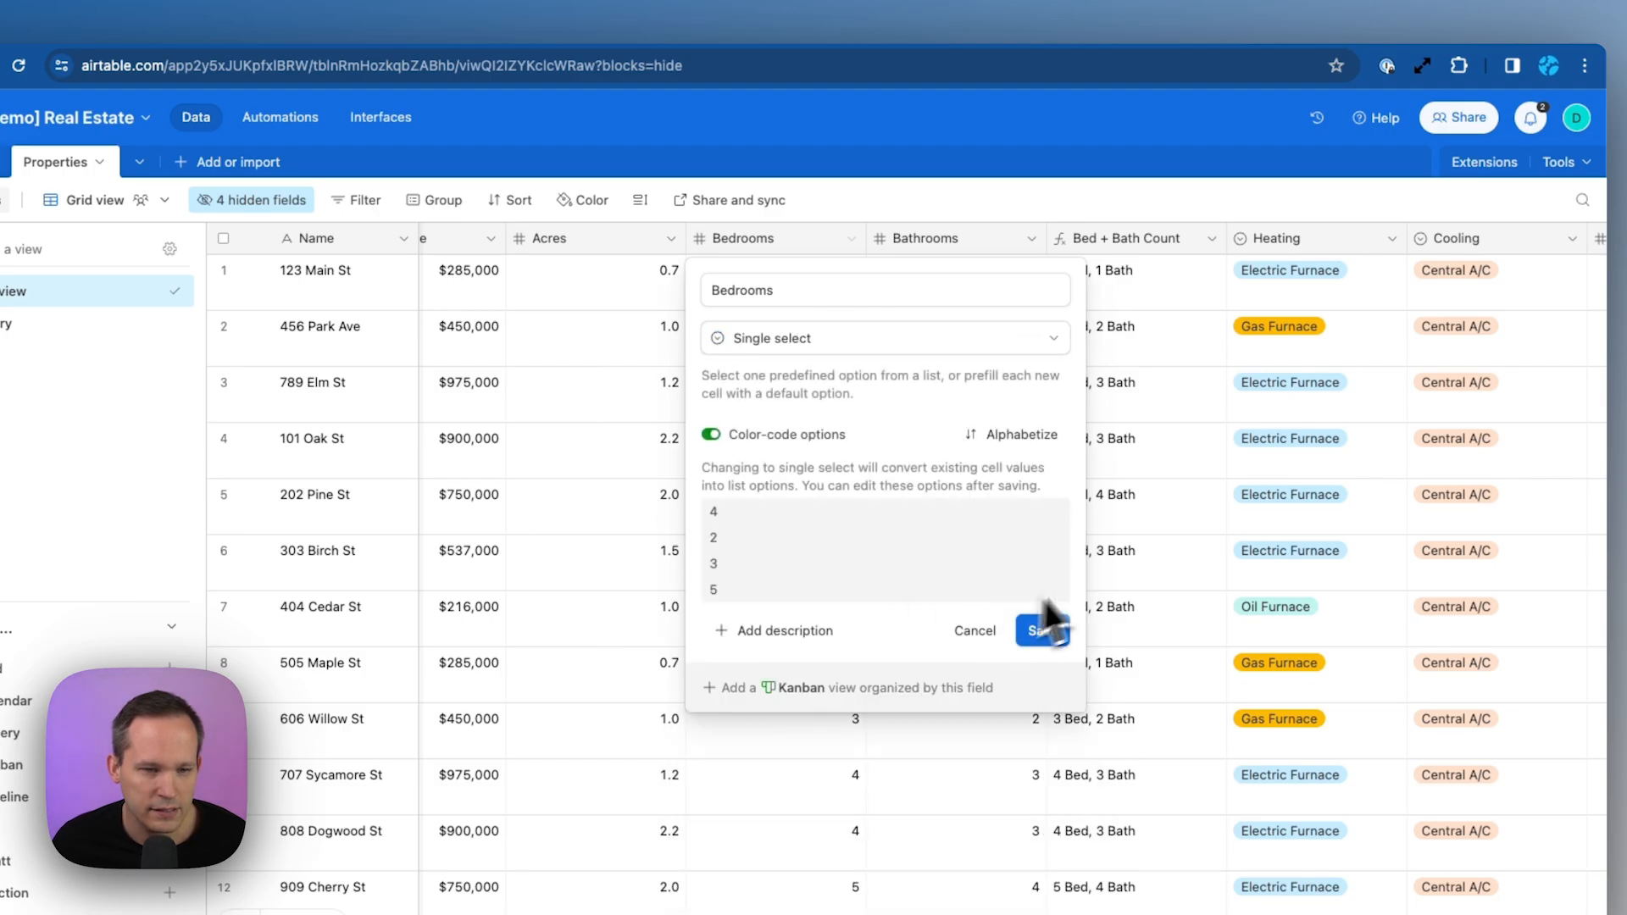
left_click(1059, 637)
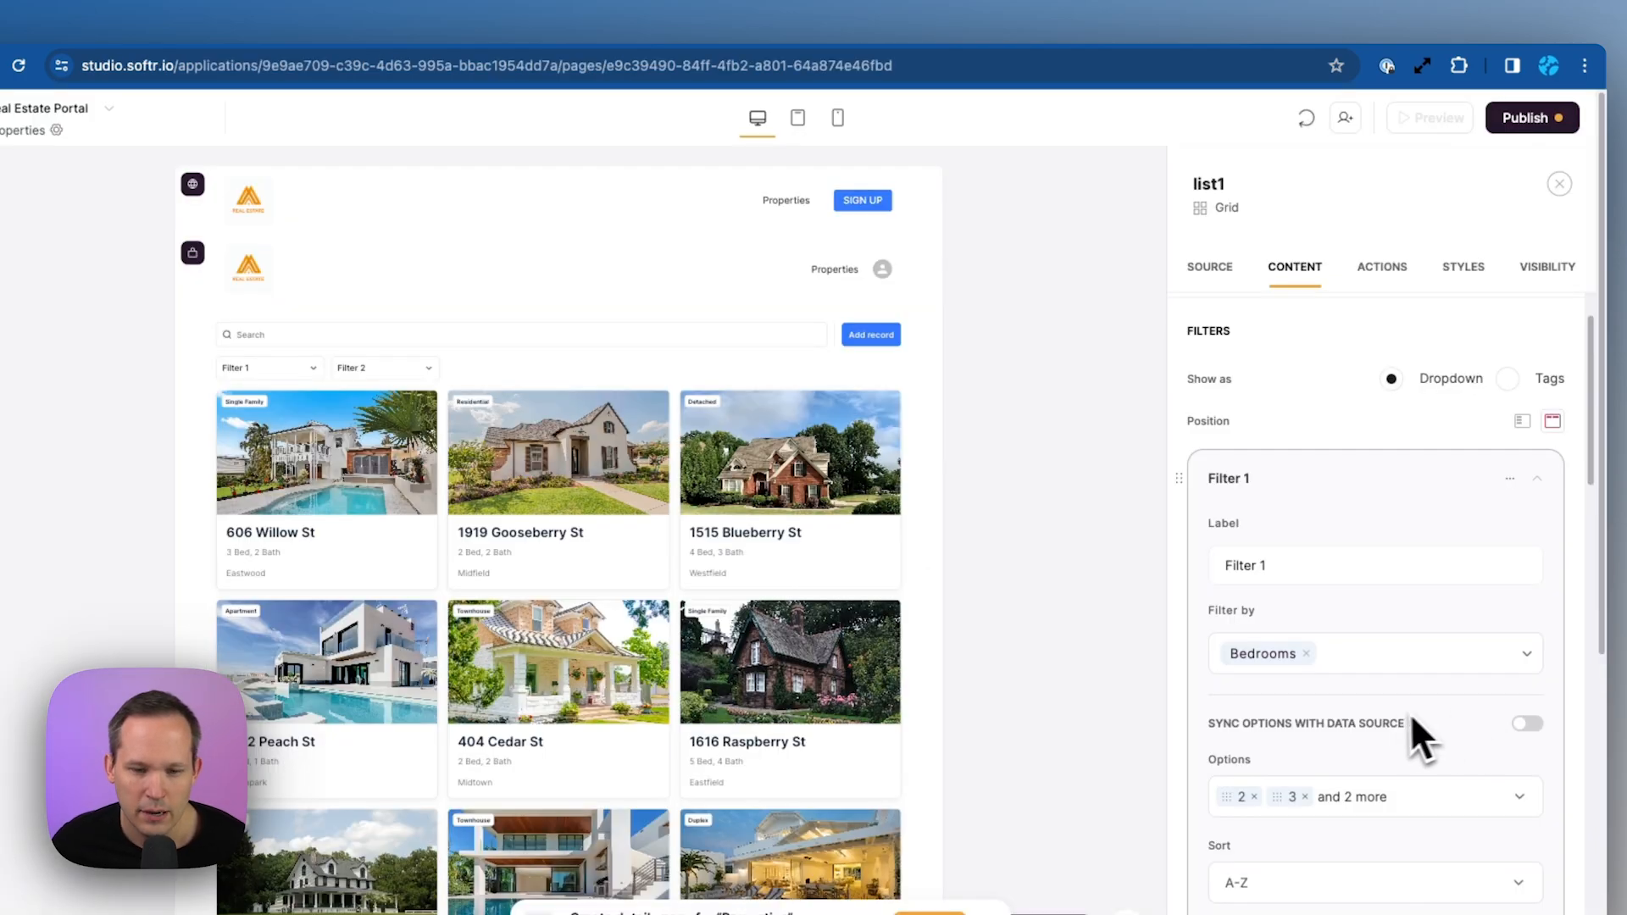
Enable synced options on Softr's first filter and rename it Beds
left_click(1525, 724)
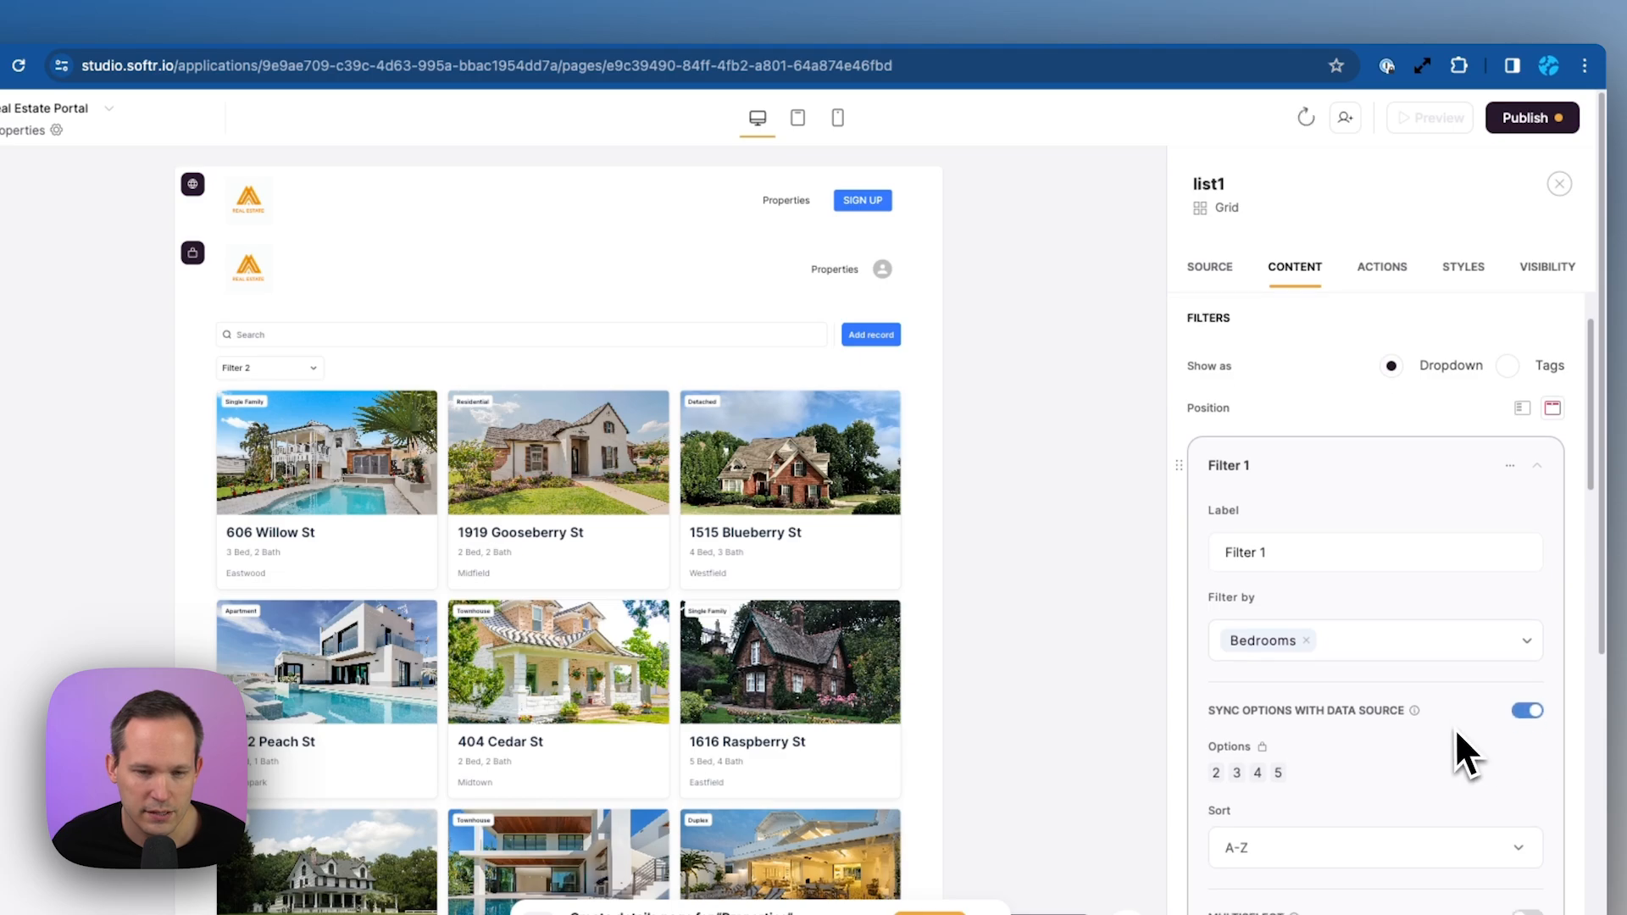
triple_click(1322, 551)
type("Beds")
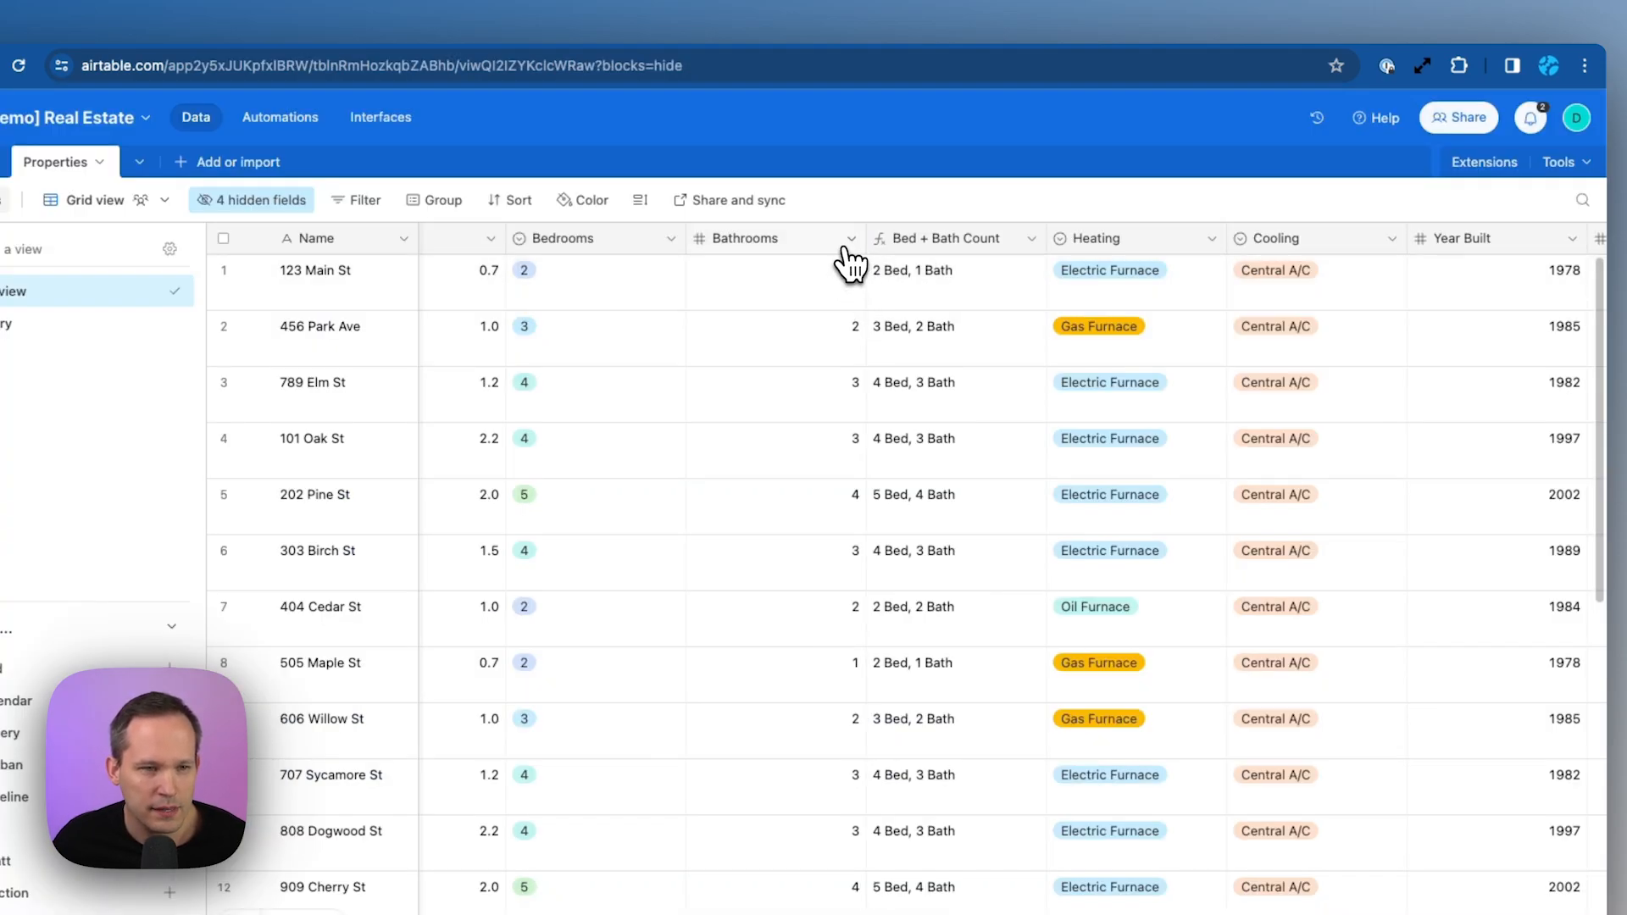
Change the Bathrooms field type to Single select, then save and confirm the change
left_click(850, 240)
left_click(843, 279)
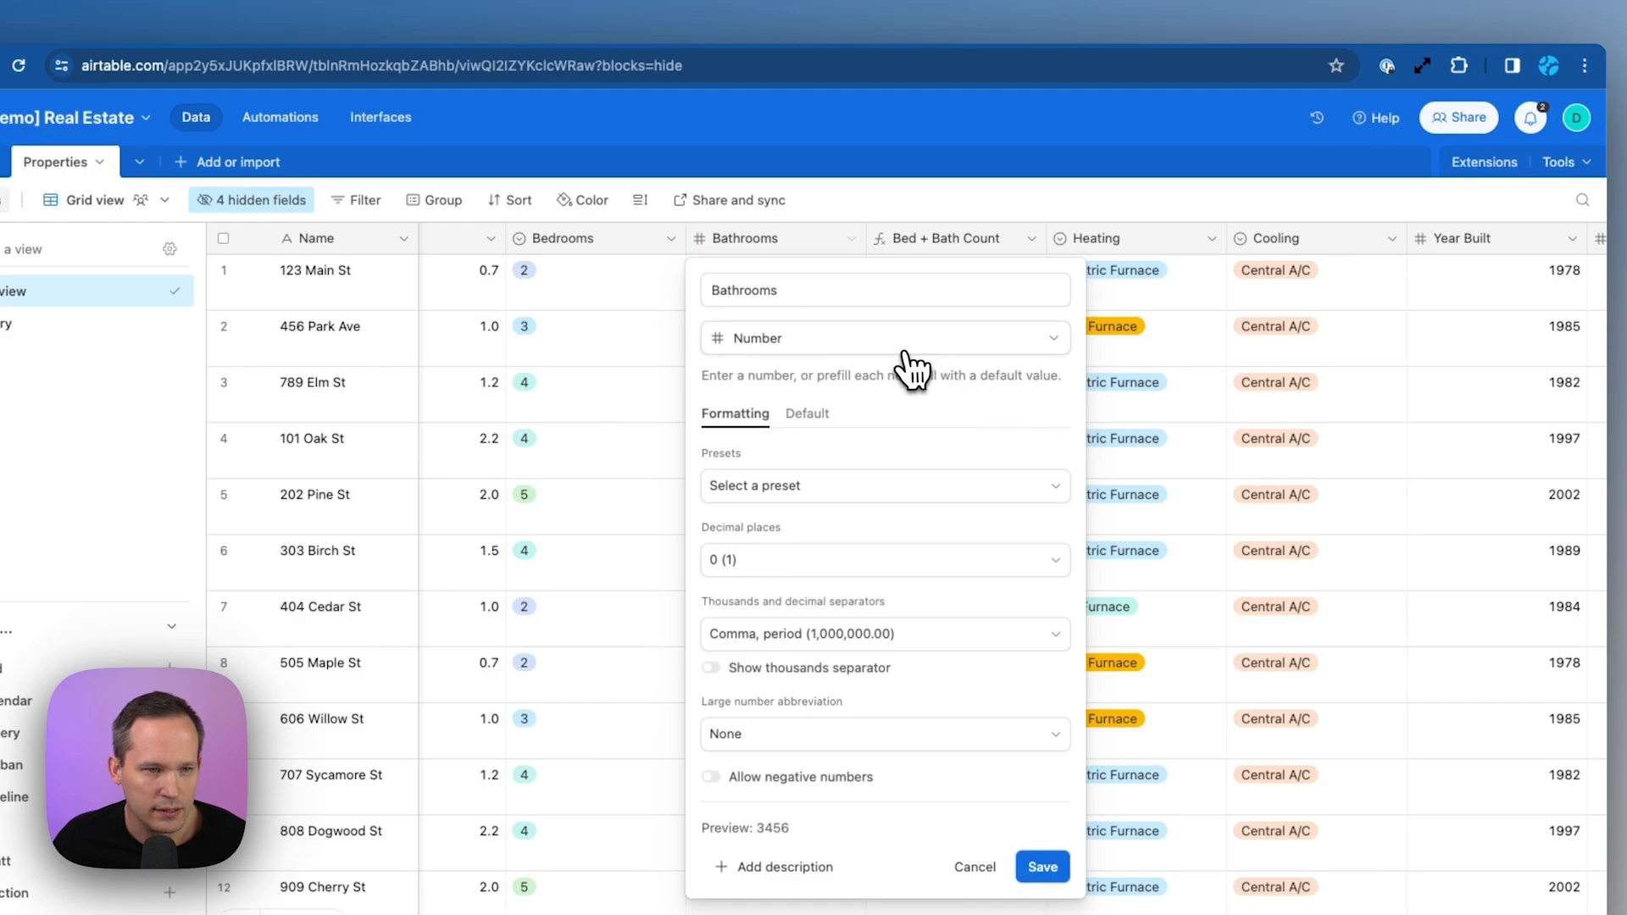
left_click(905, 354)
scroll(842, 475, "up", 2)
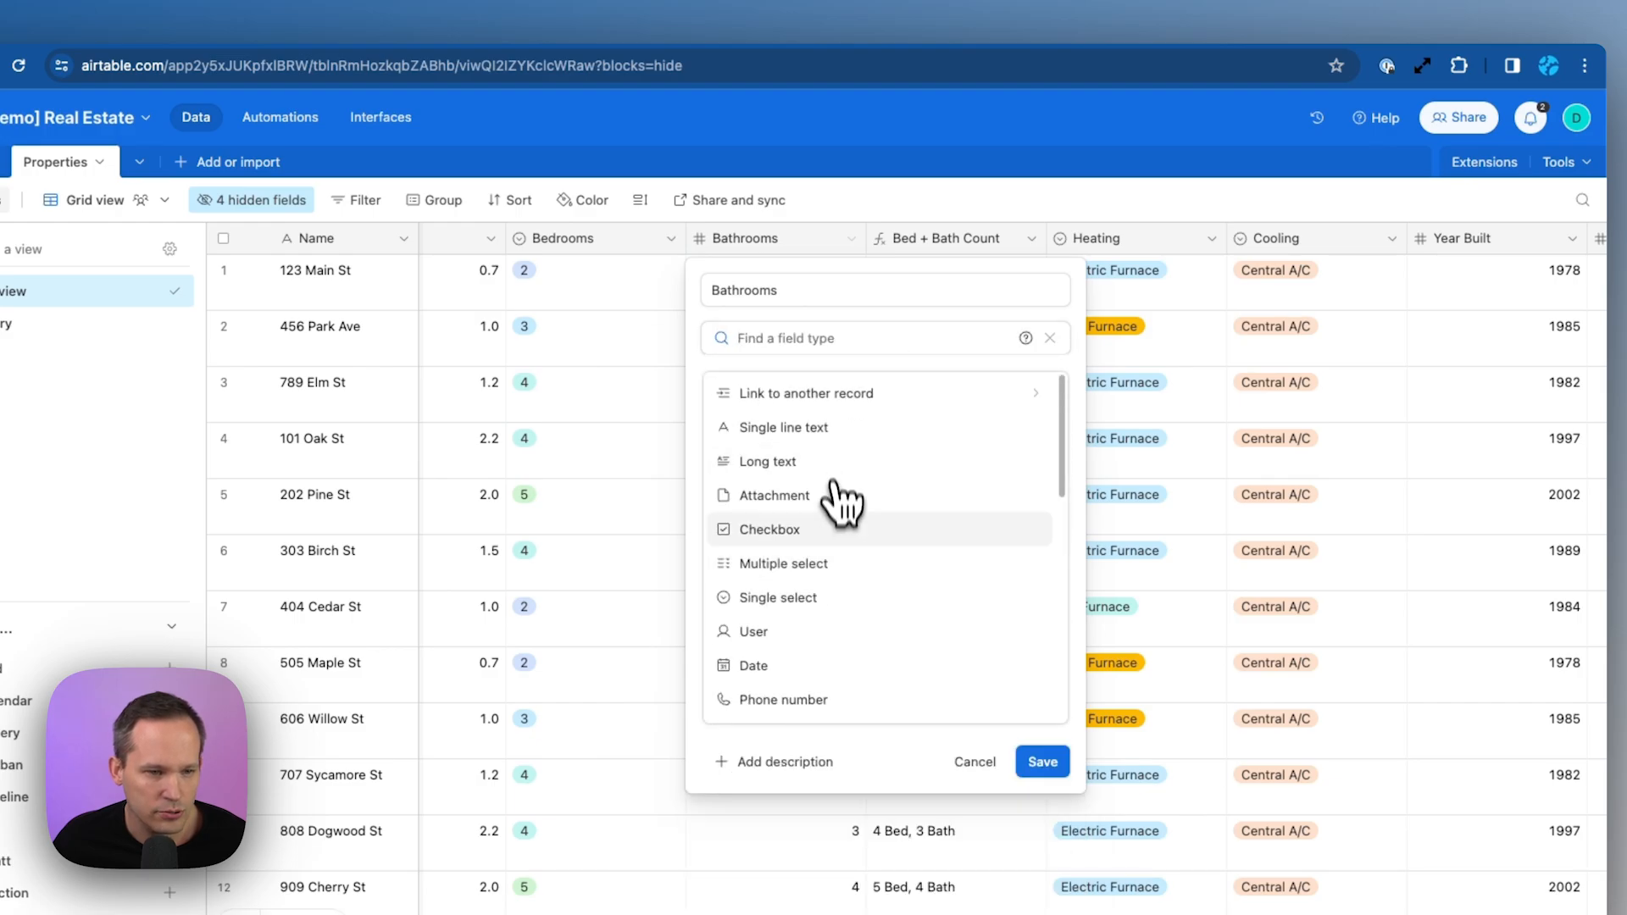
left_click(813, 598)
left_click(1044, 631)
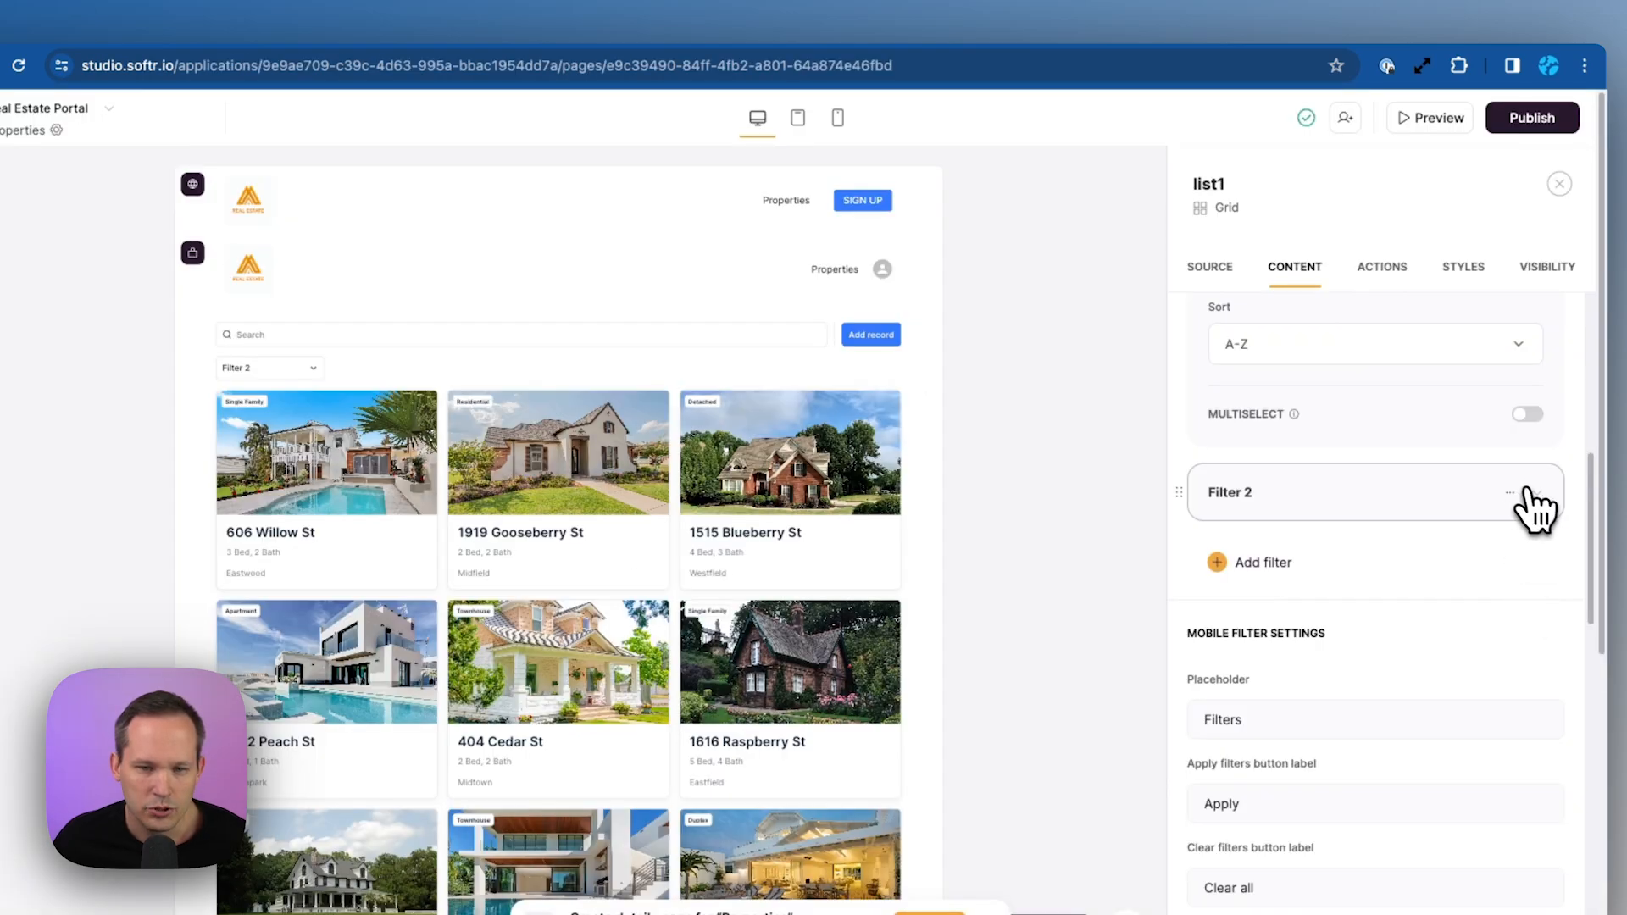
left_click(1536, 508)
Rename Filter 2 to Baths, filter it by Bathrooms, and sync its options with the data
double_click(1302, 584)
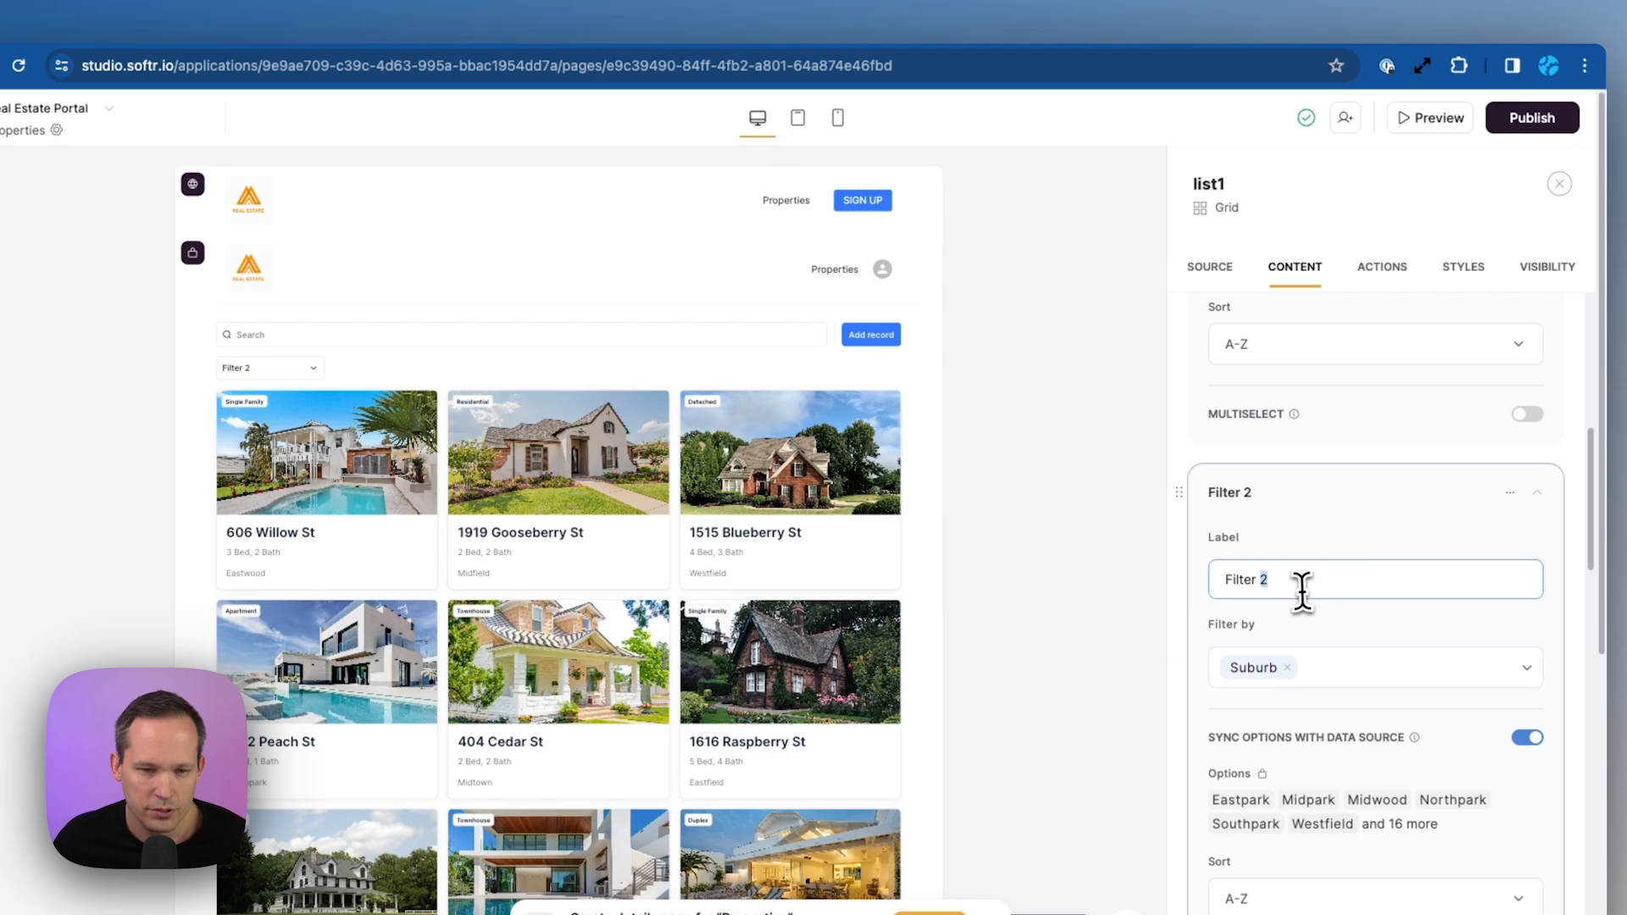
triple_click(1302, 585)
type("Baths")
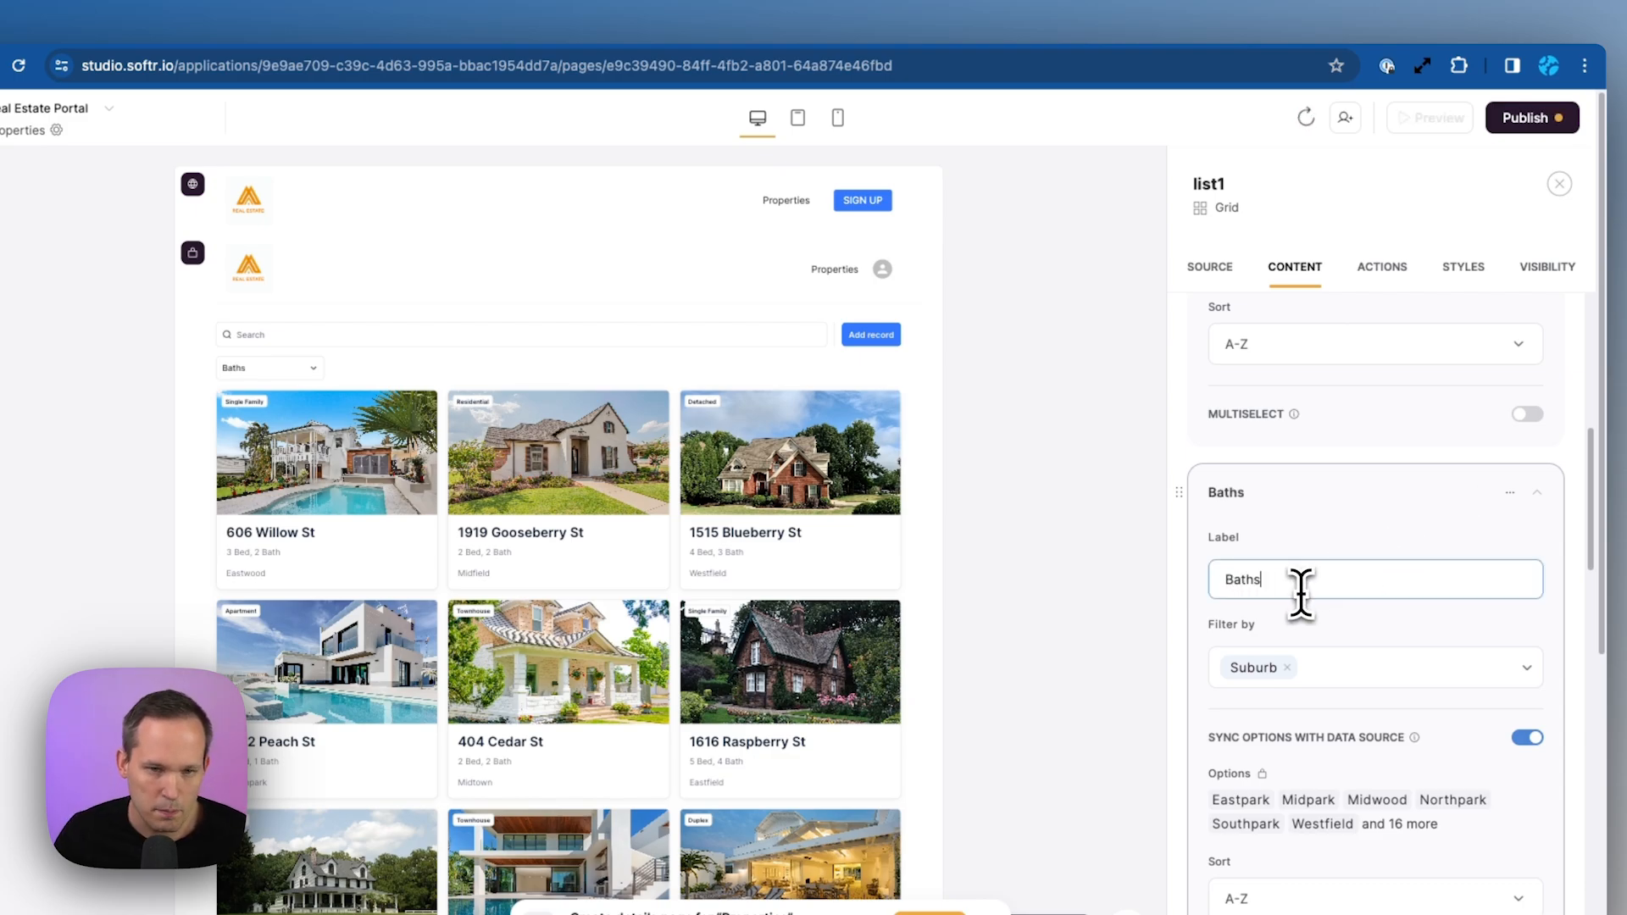
left_click(1299, 667)
type("bat")
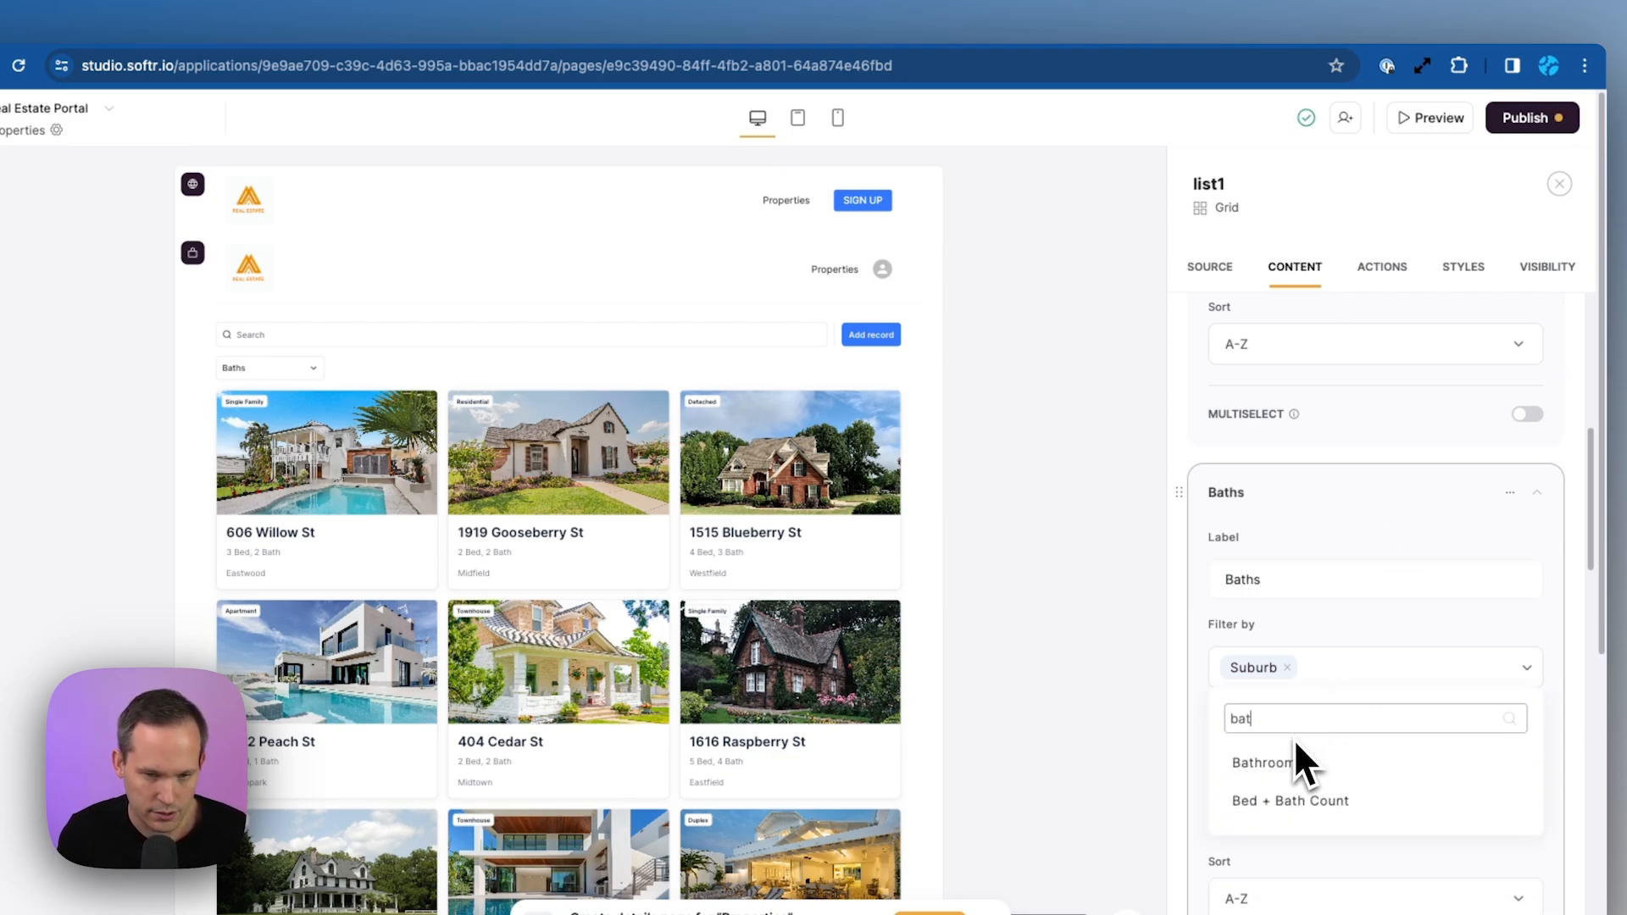
type("h")
left_click(1296, 762)
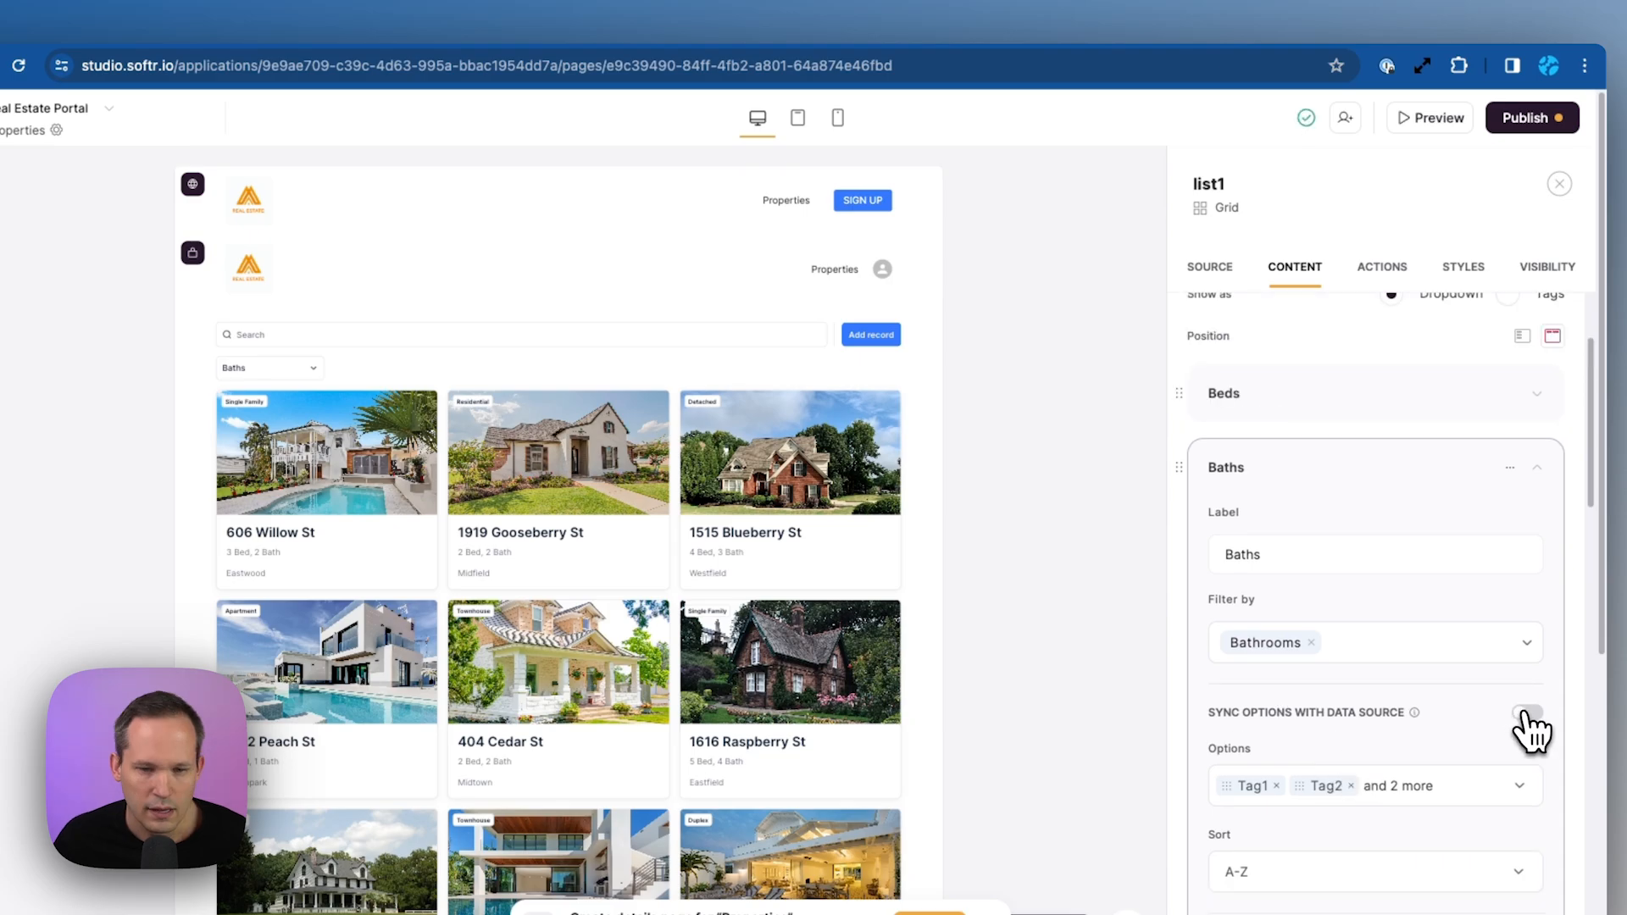
left_click(1528, 714)
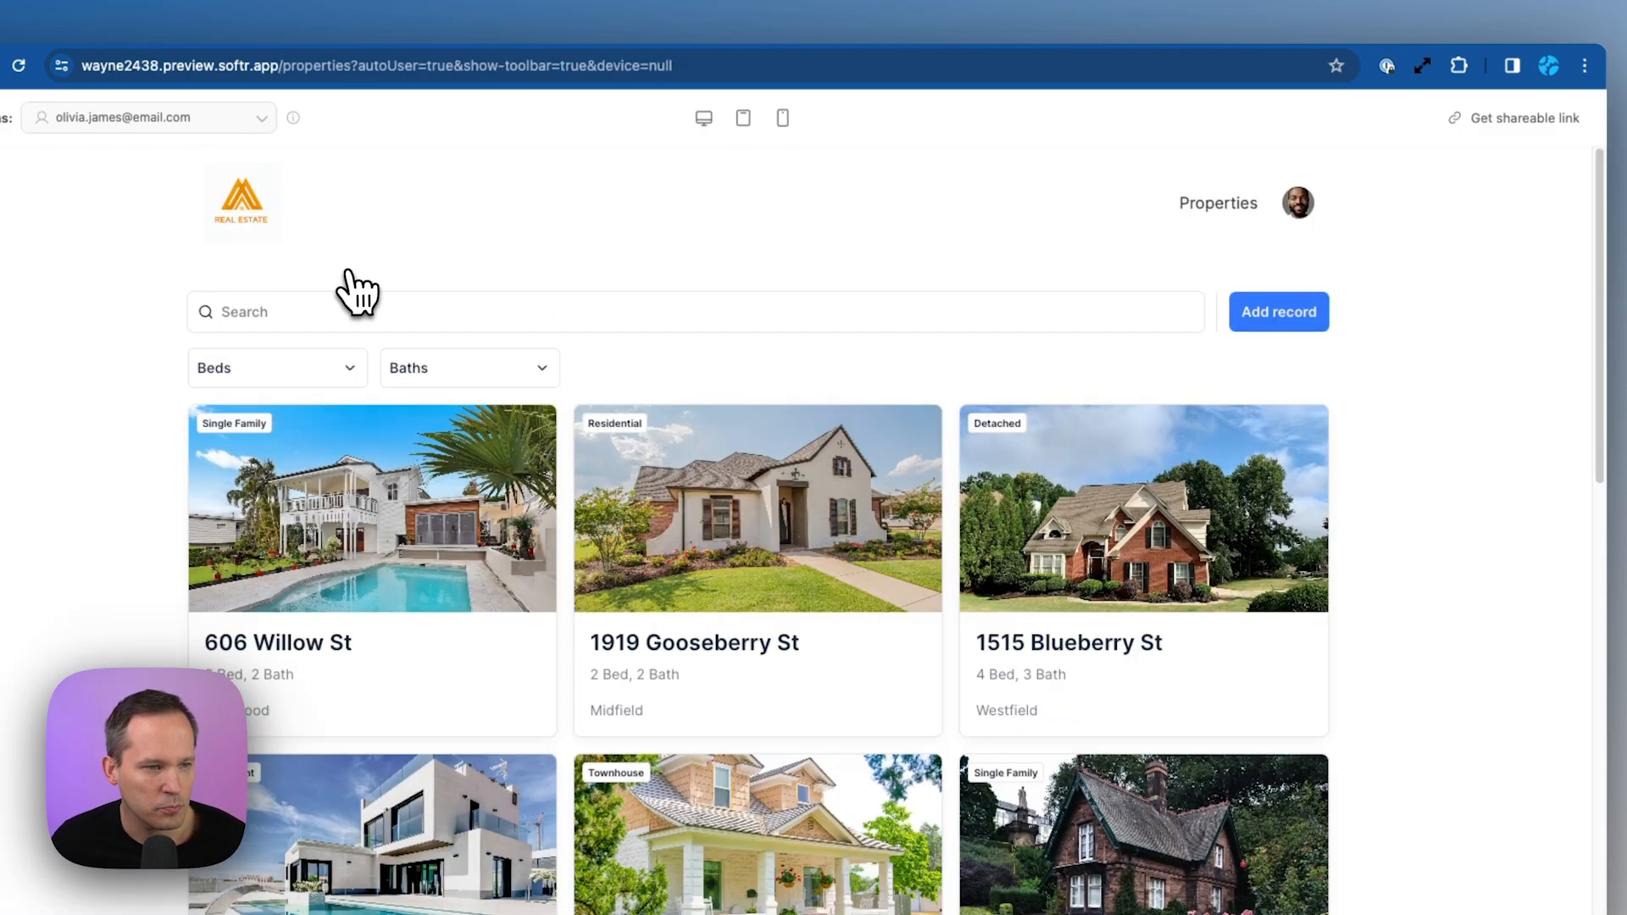
Filter the preview grid to 2 beds and 2 baths
left_click(349, 376)
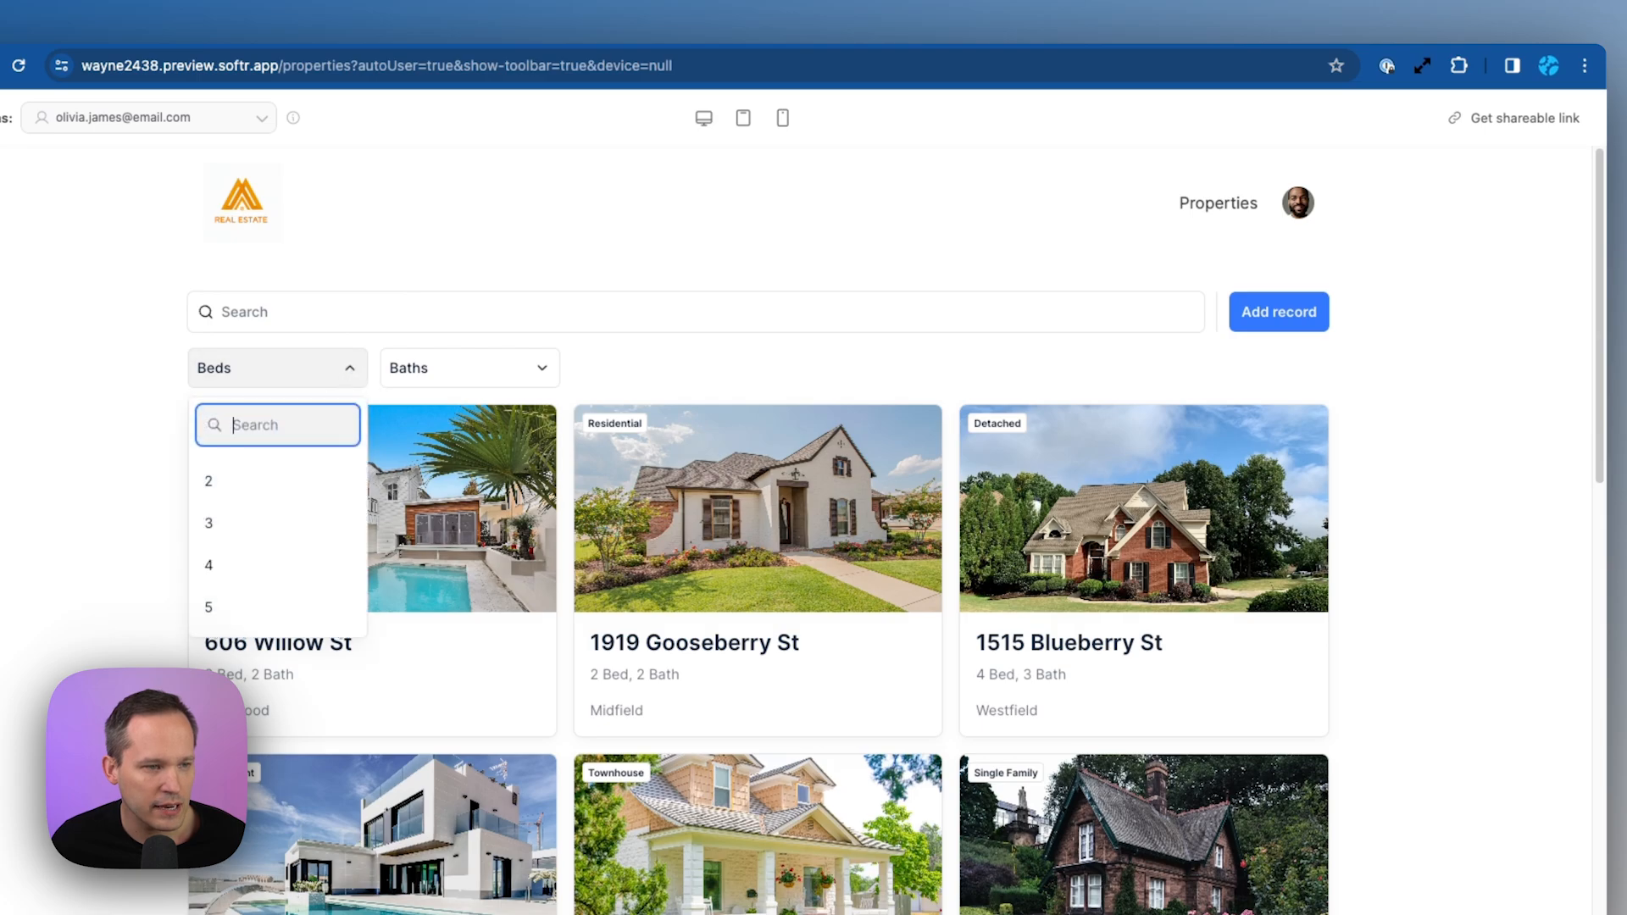
left_click(305, 480)
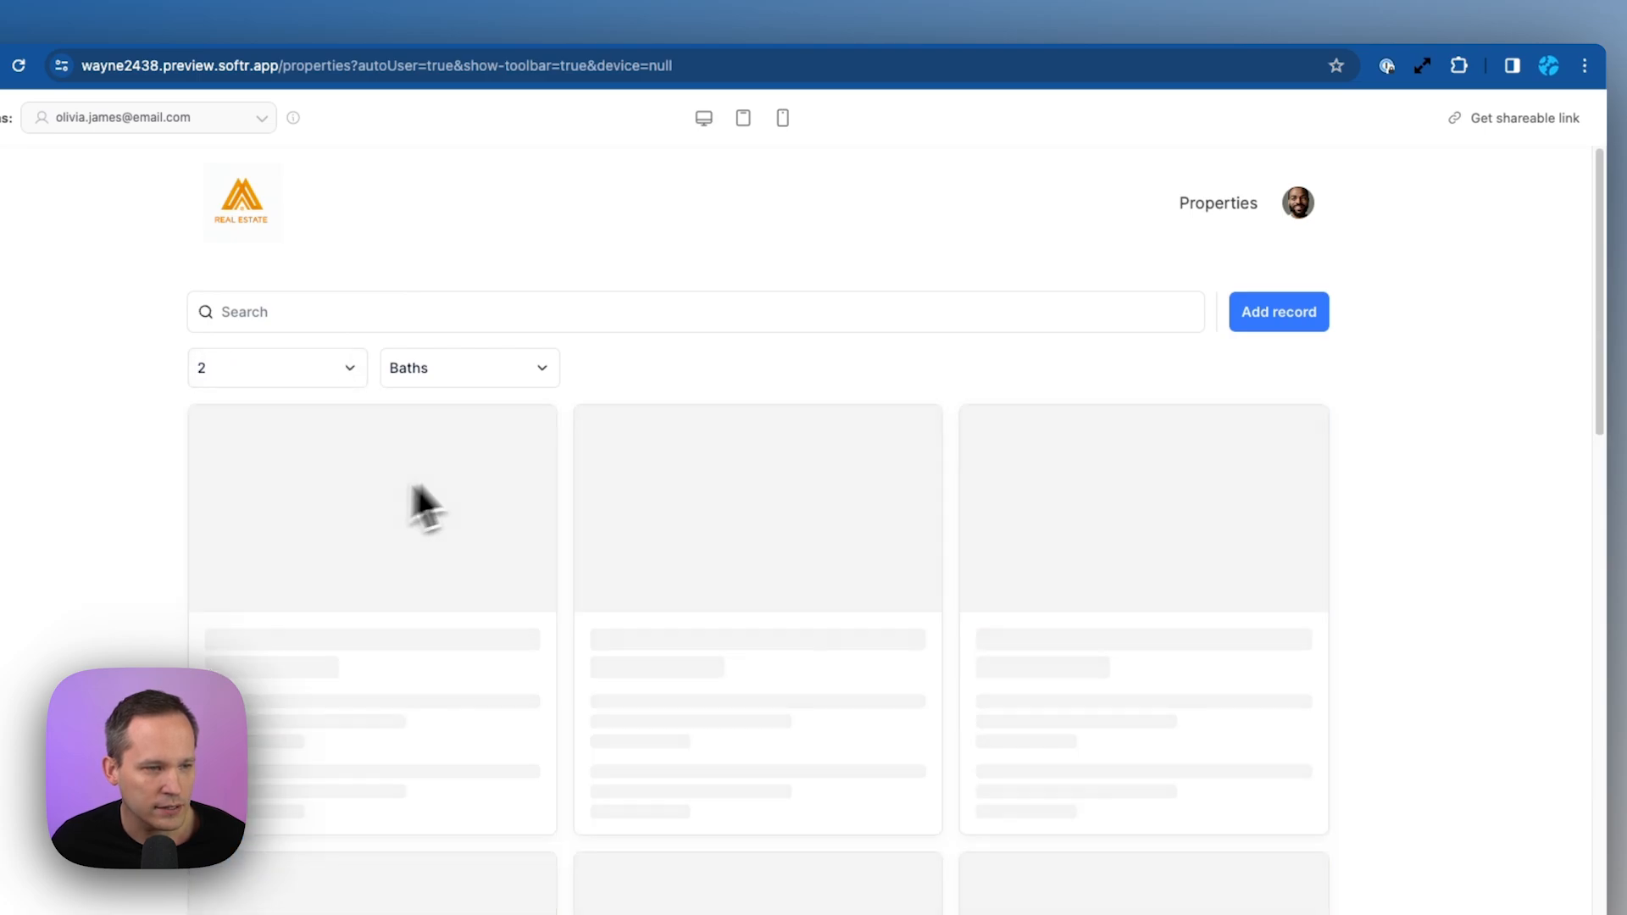
left_click(503, 380)
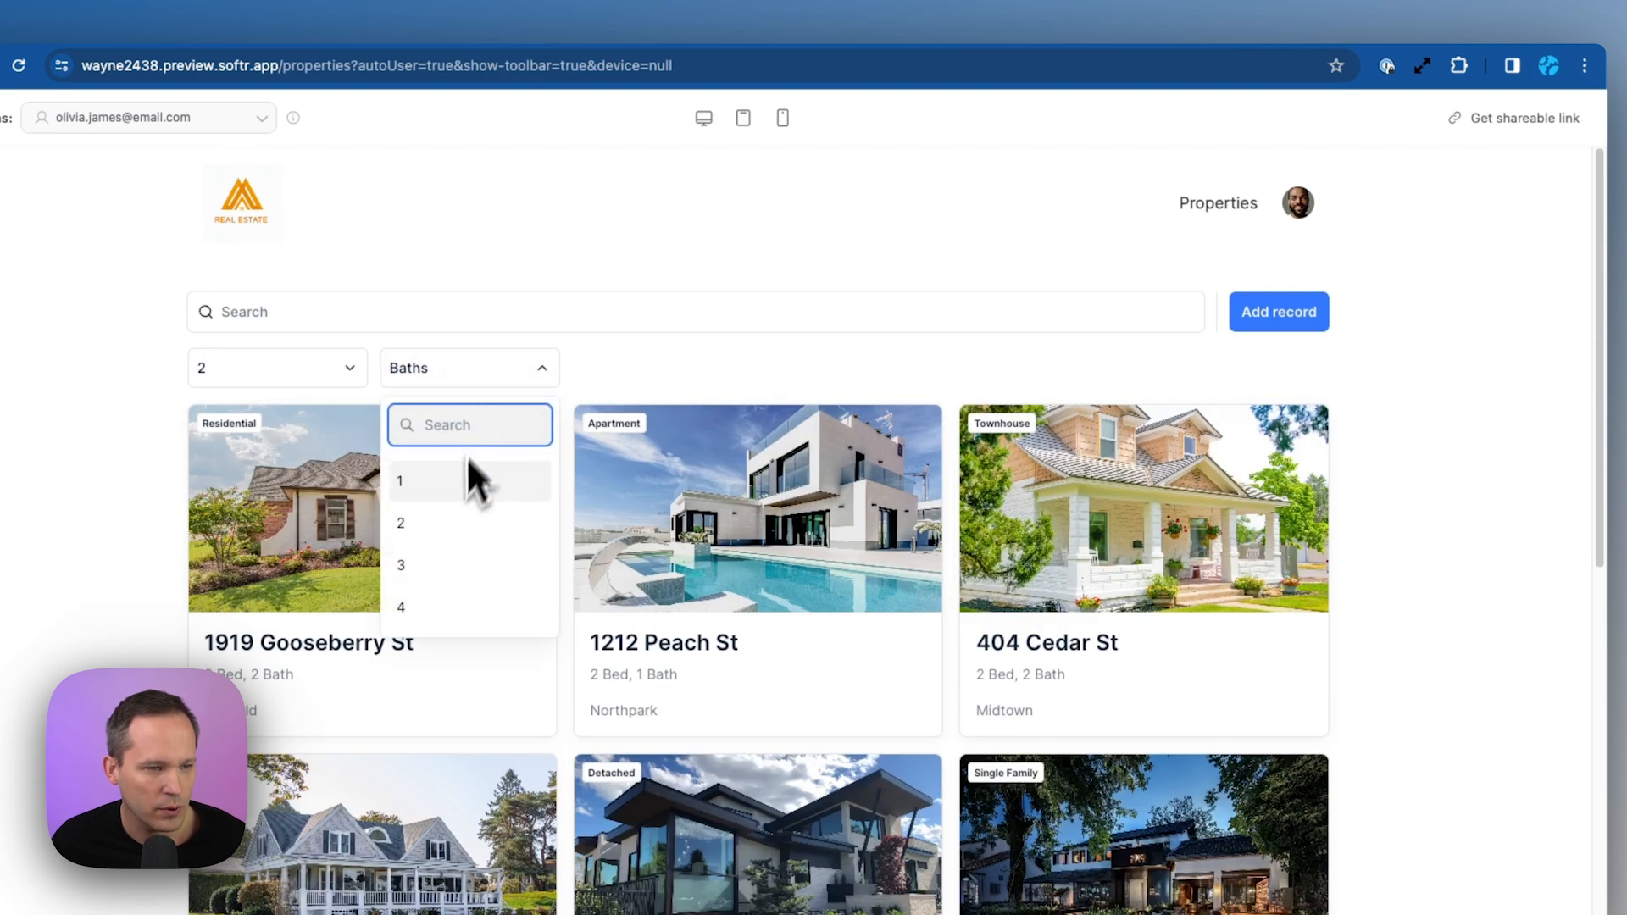
left_click(458, 530)
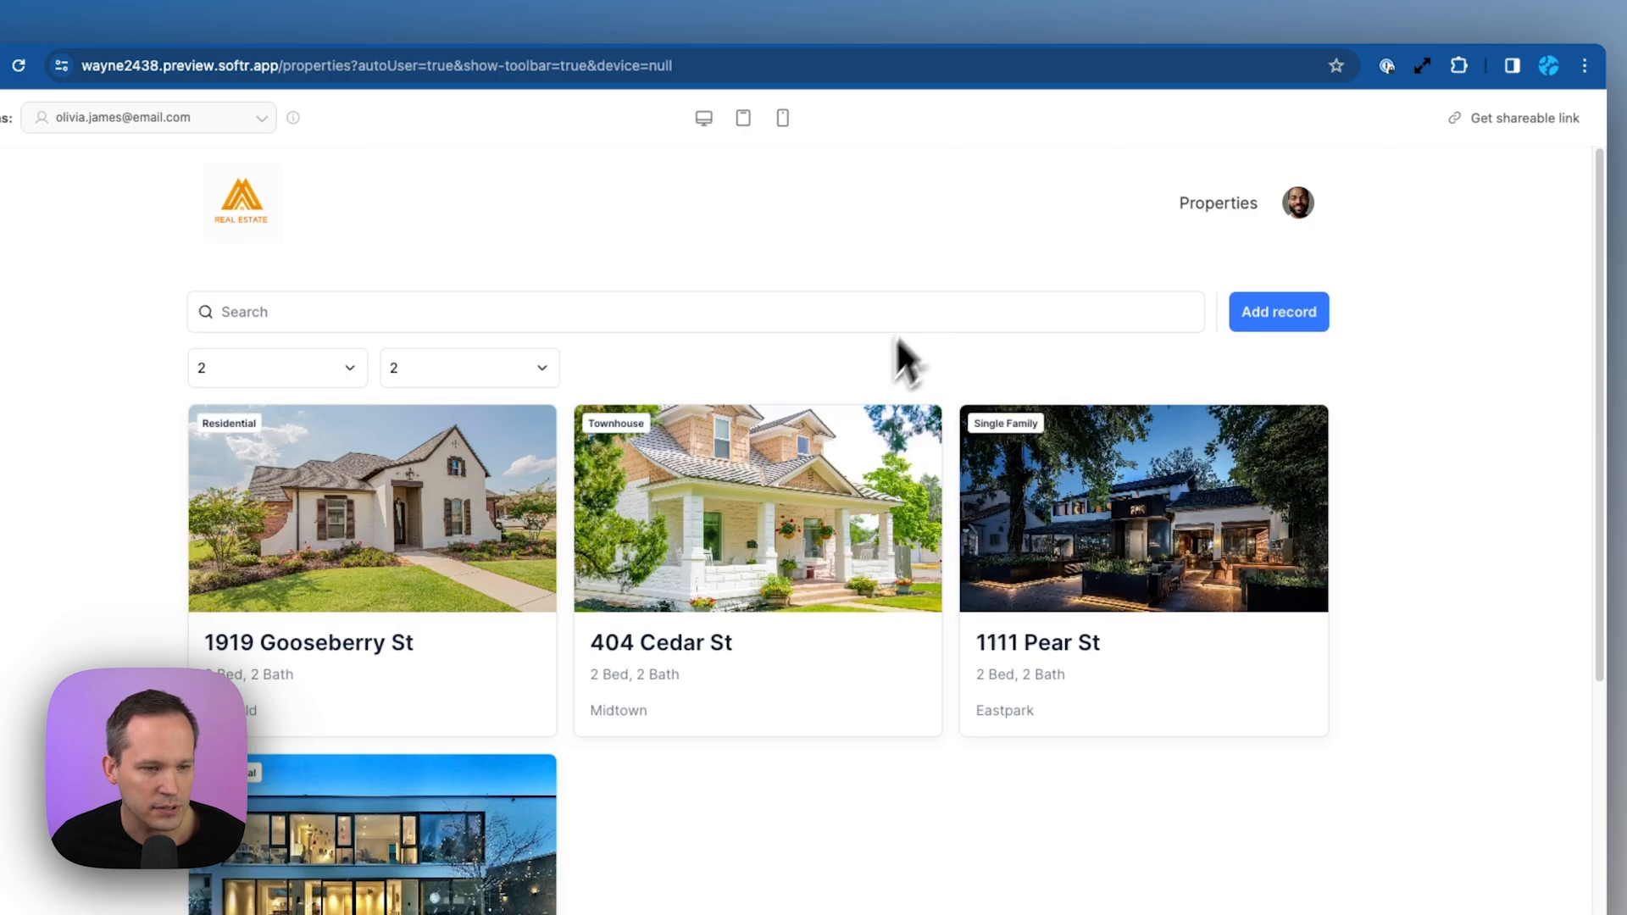
scroll(881, 382, "down", 2)
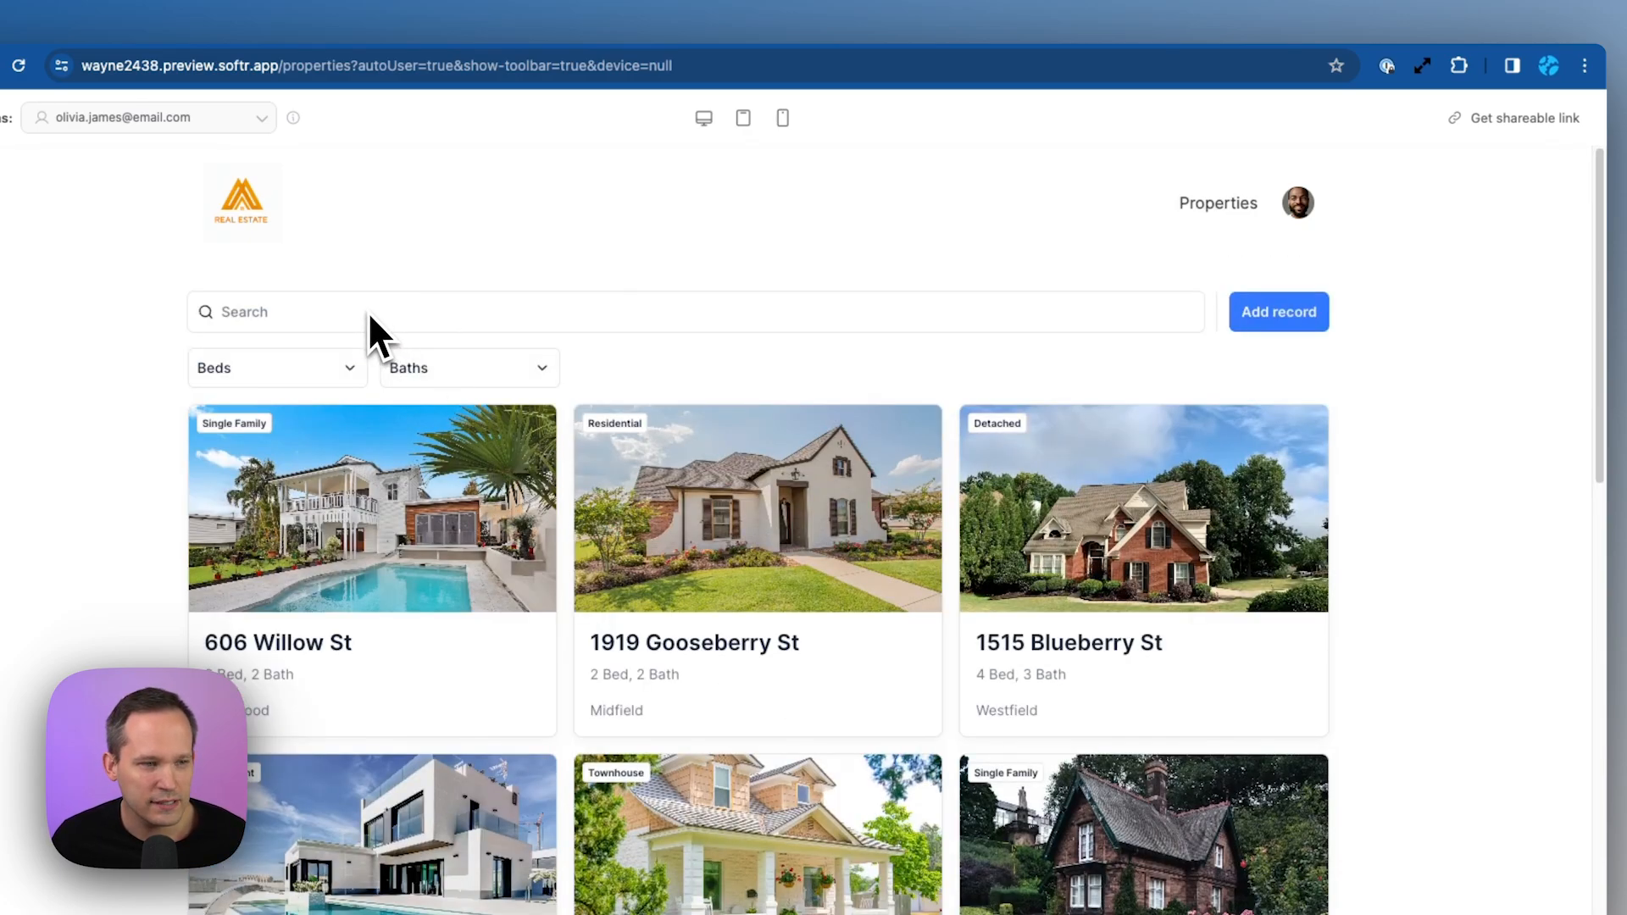
Search the property listings for '606'
left_click(404, 319)
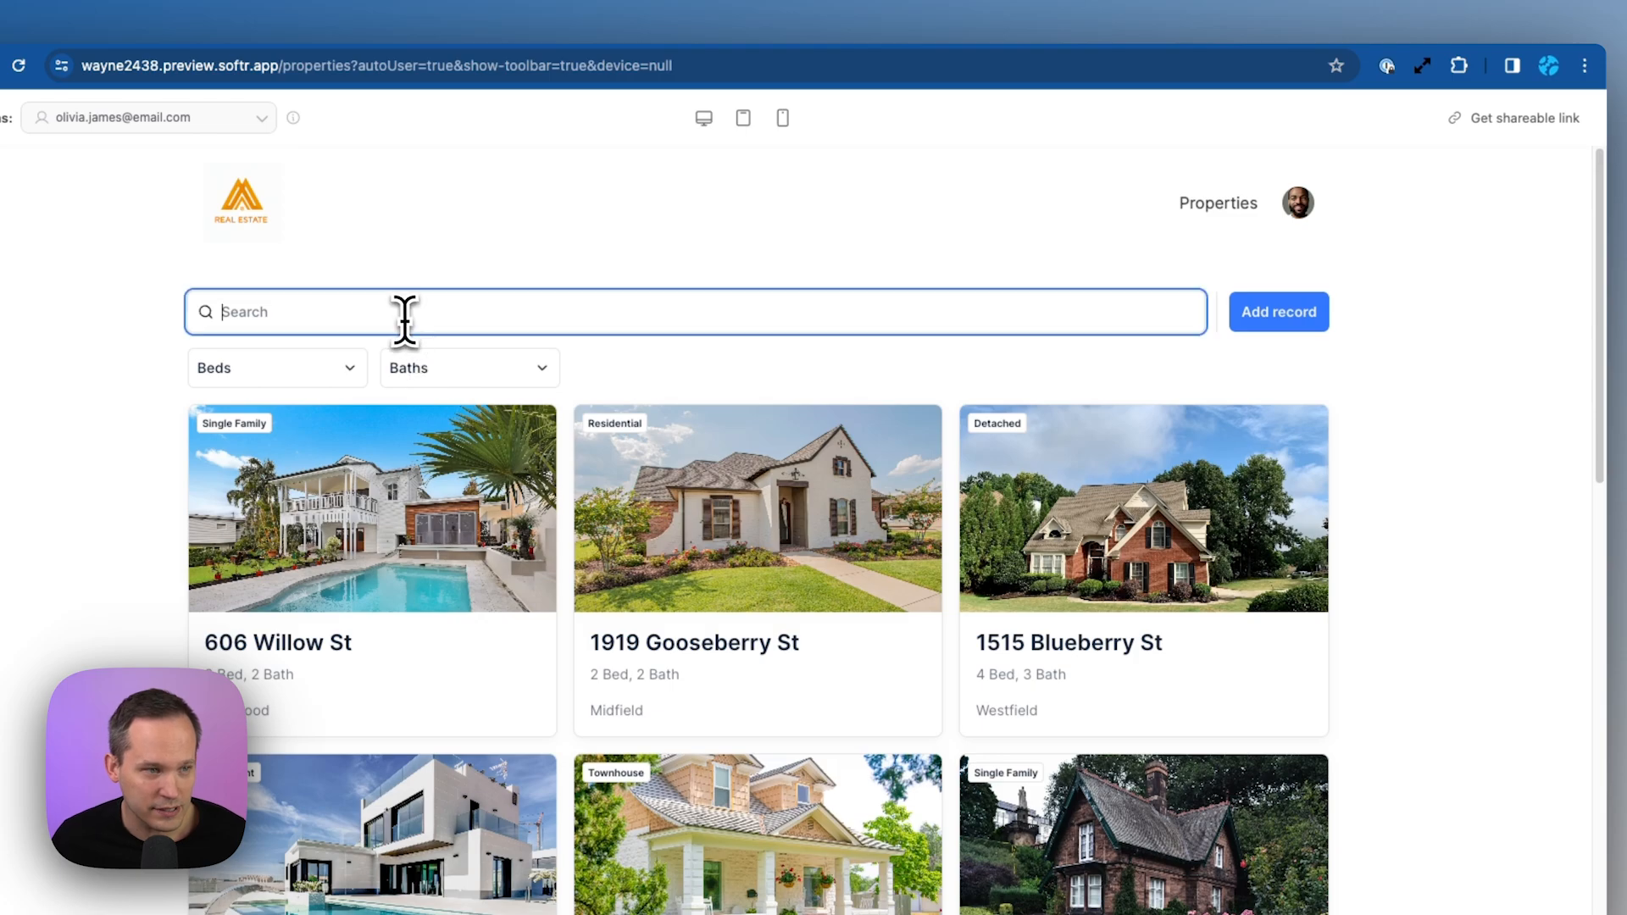
type("606")
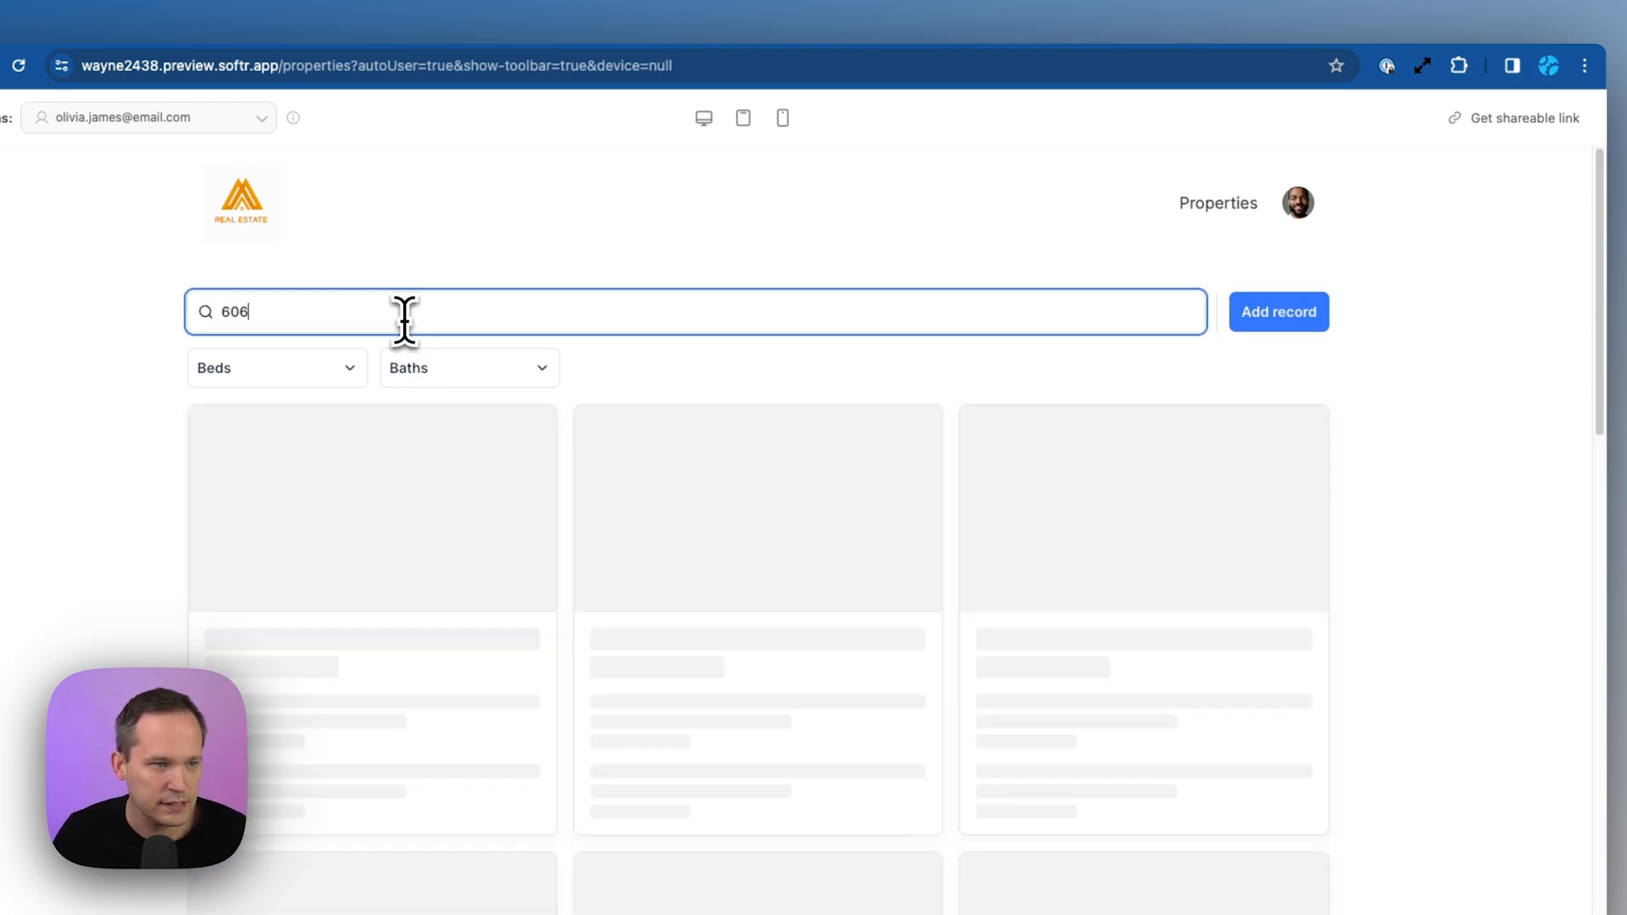
scroll(890, 552, "down", 8)
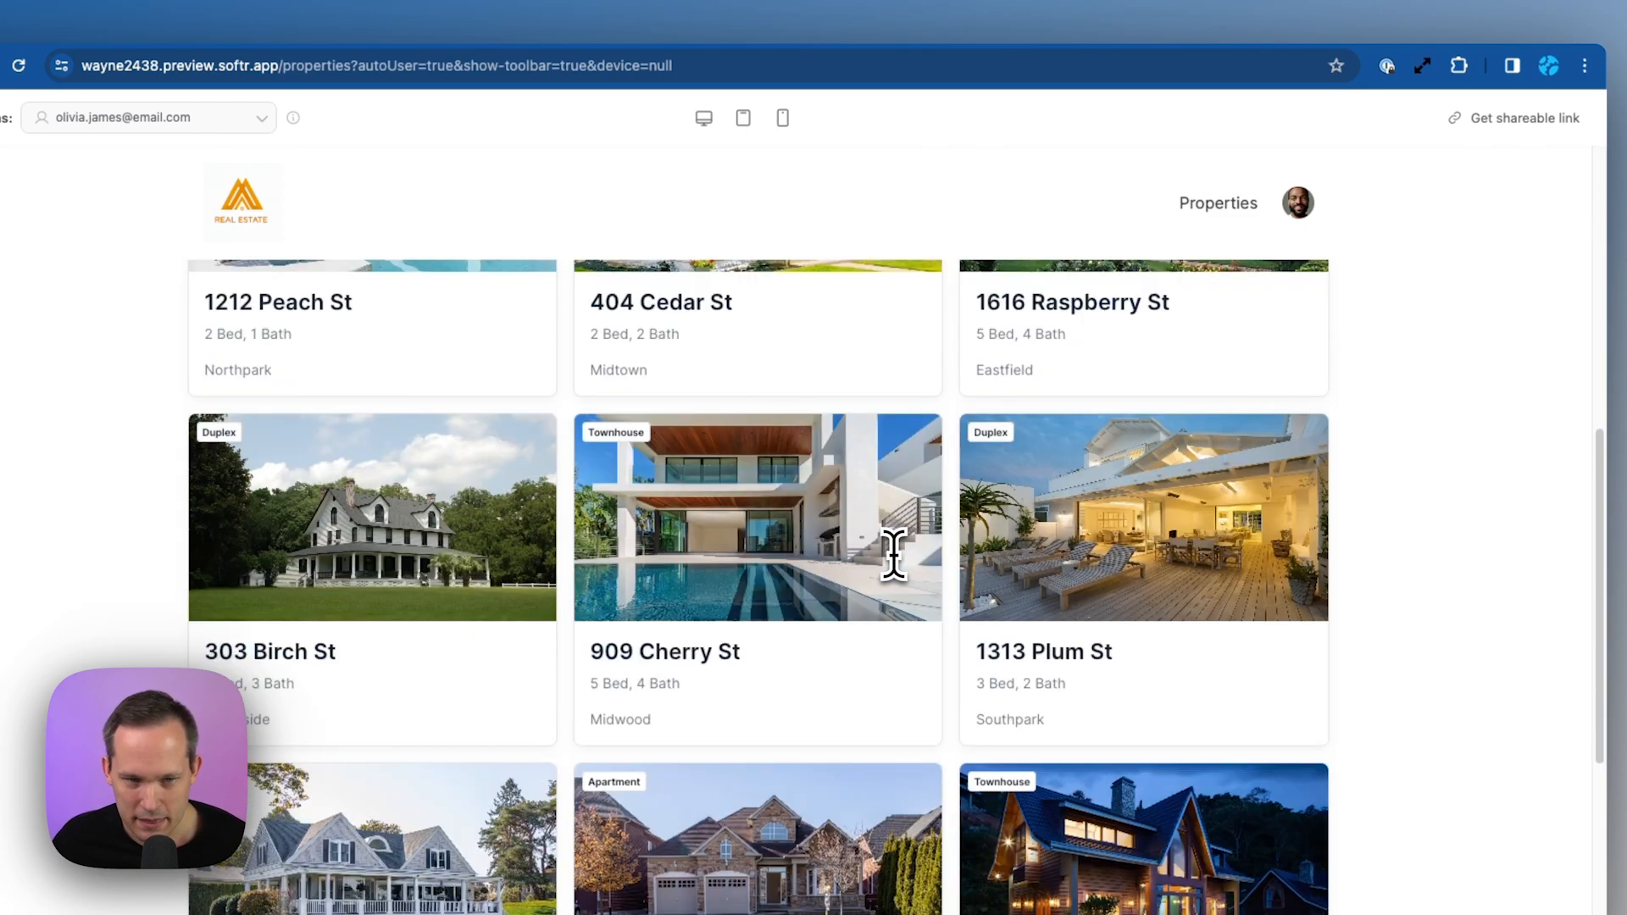
scroll(790, 646, "up", 8)
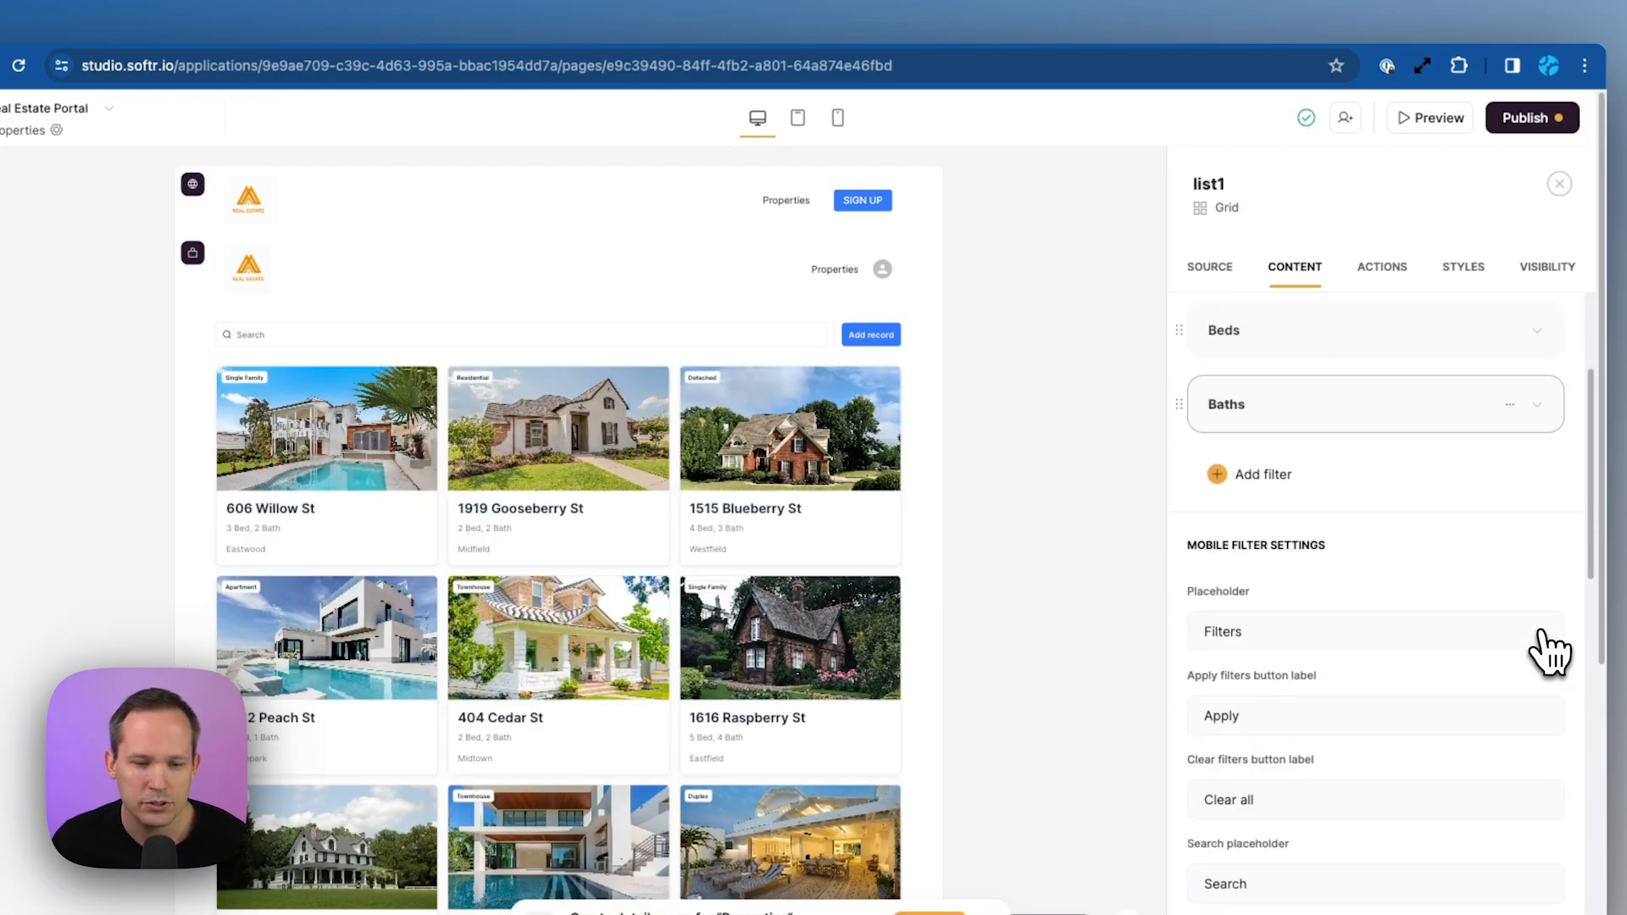
Set the Properties grid's Search by fields to Name and City Name, then try searching '606'
scroll(1550, 650, "down", 5)
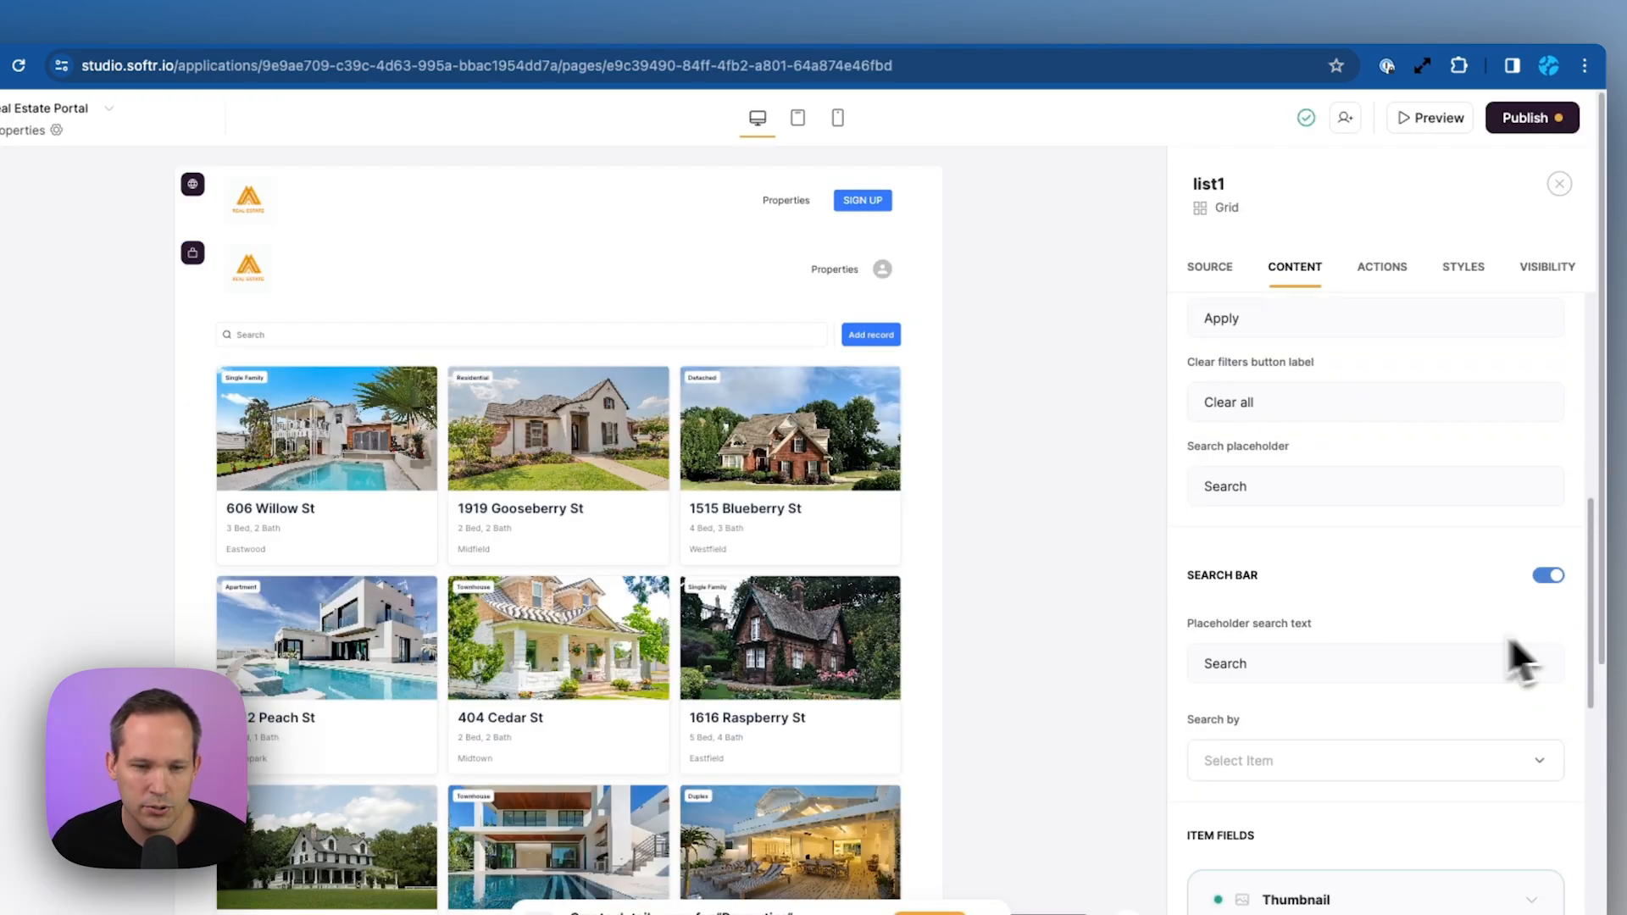
scroll(1297, 607, "down", 1)
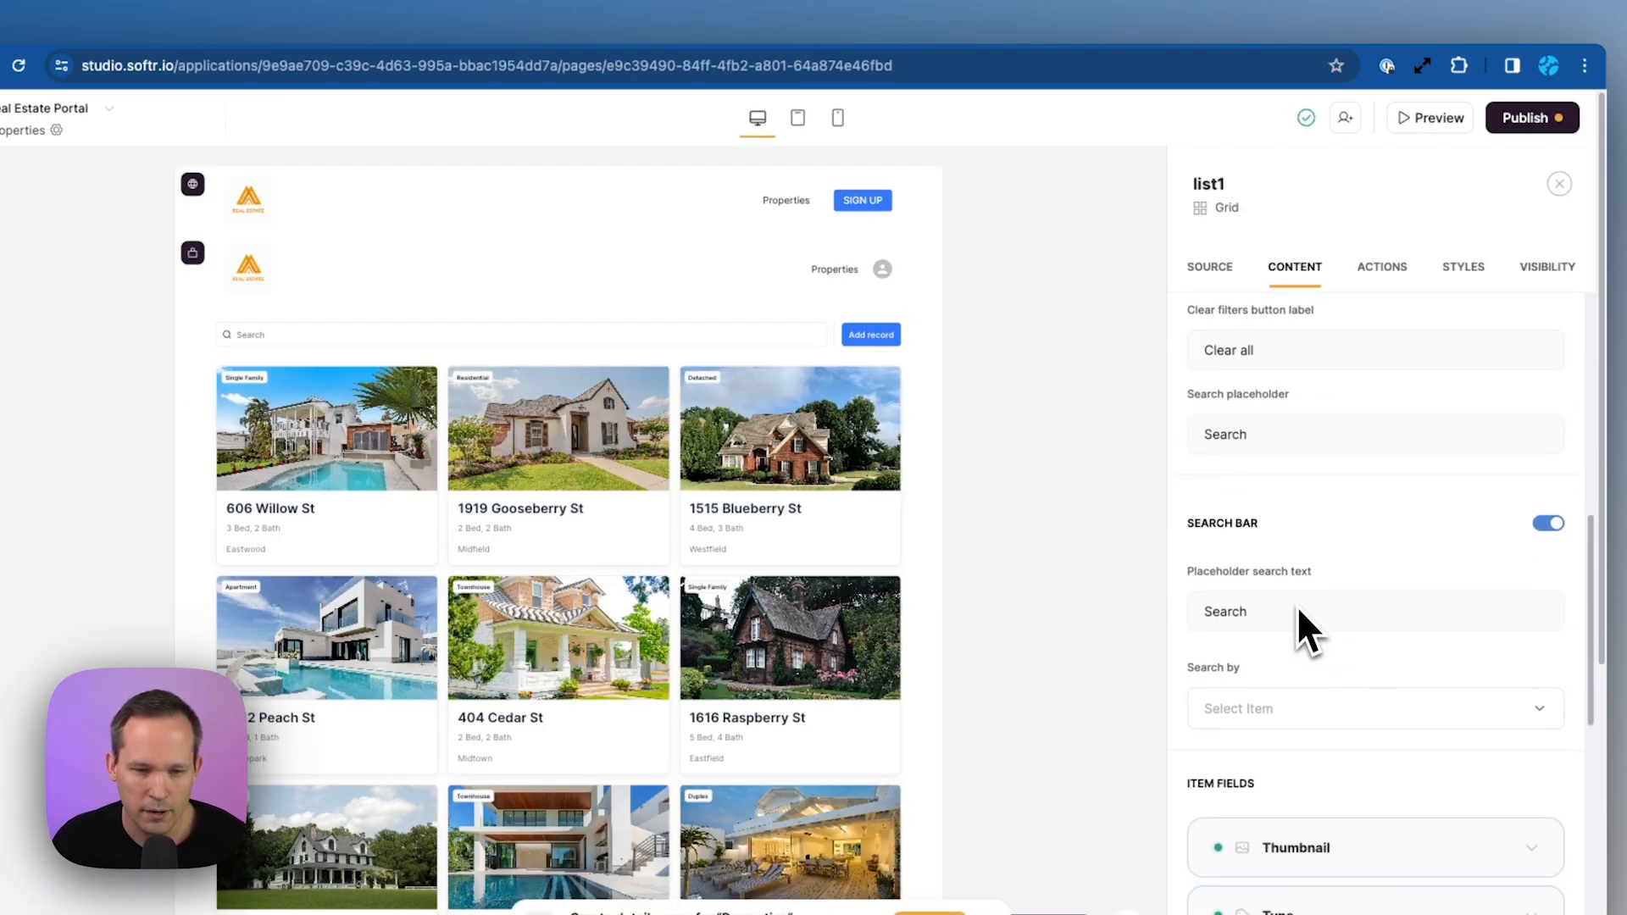
left_click(1296, 711)
scroll(1303, 730, "down", 1)
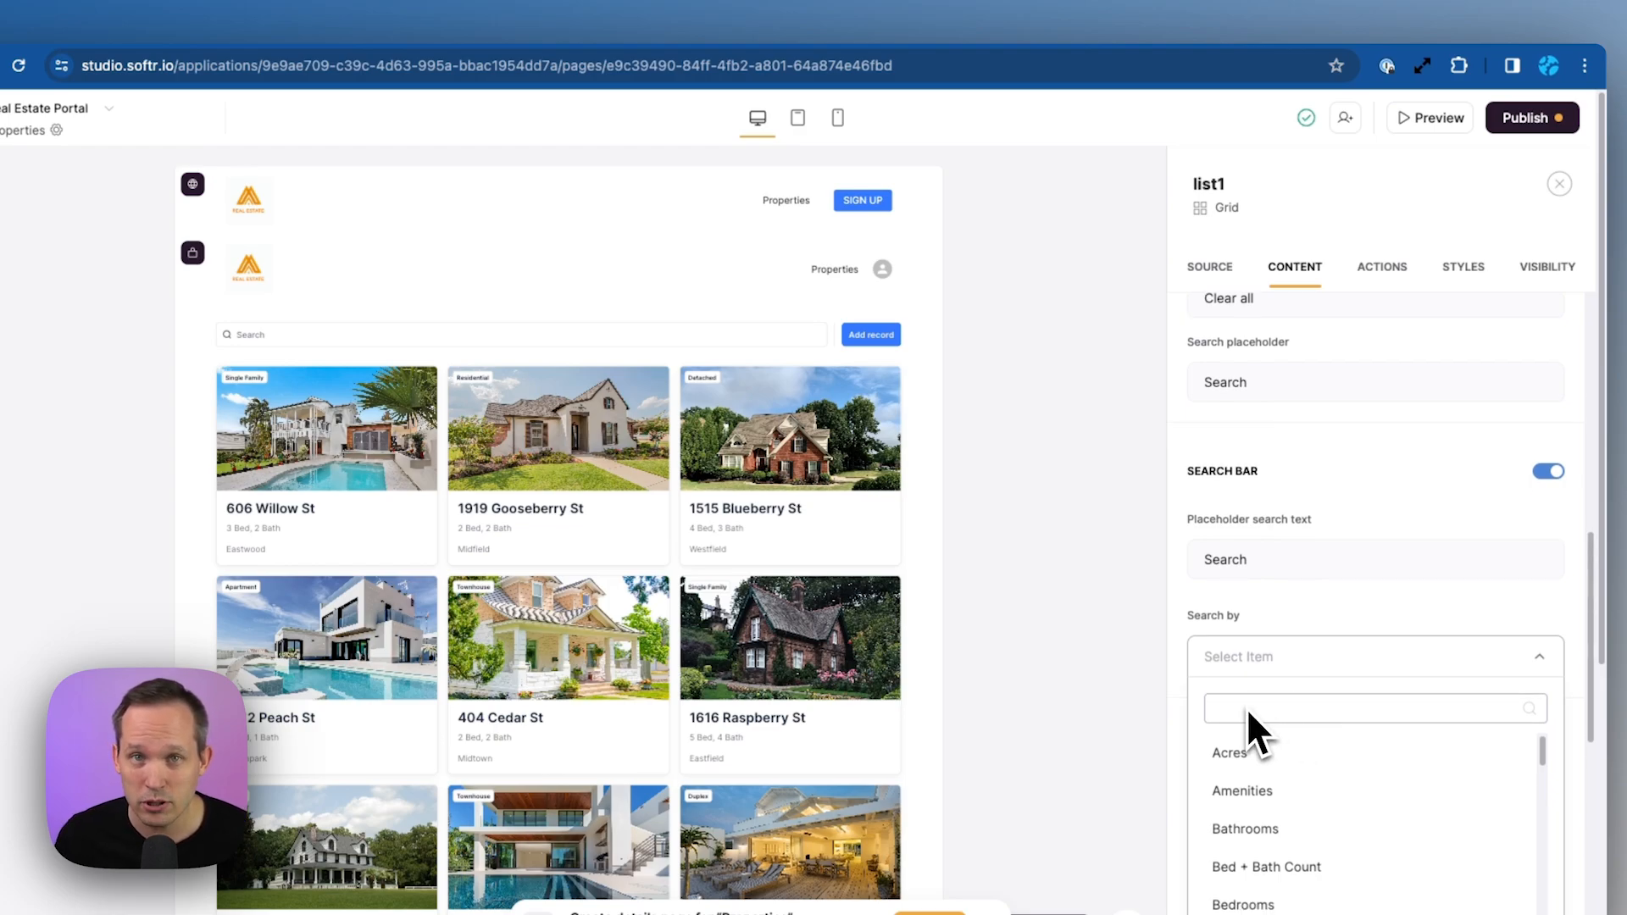
type("nam")
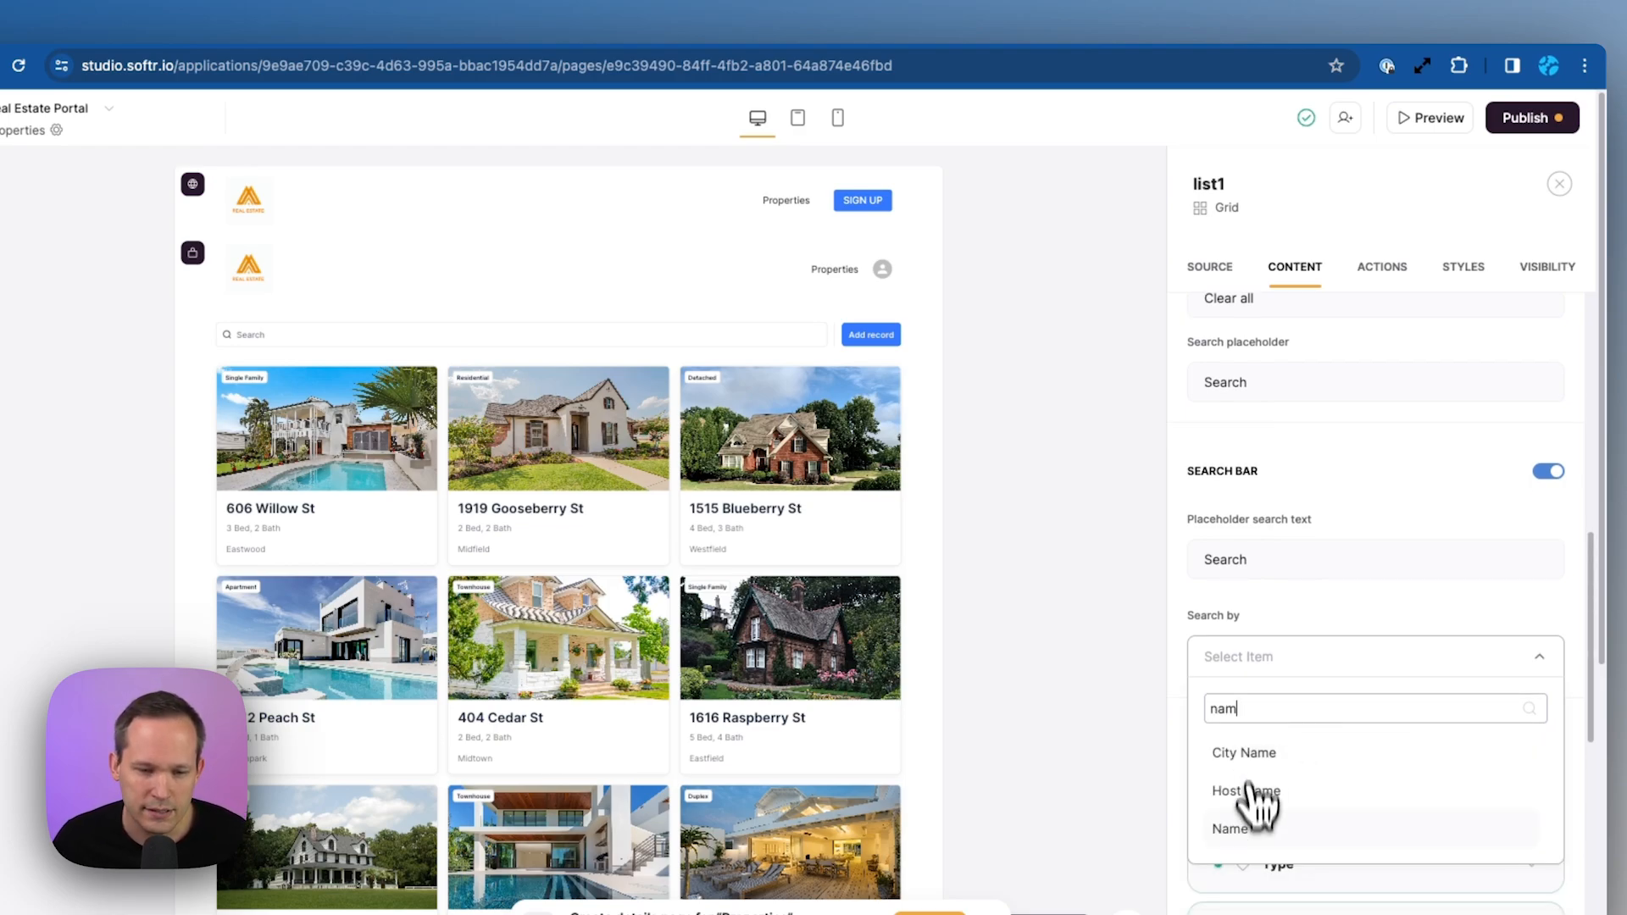
left_click(1252, 830)
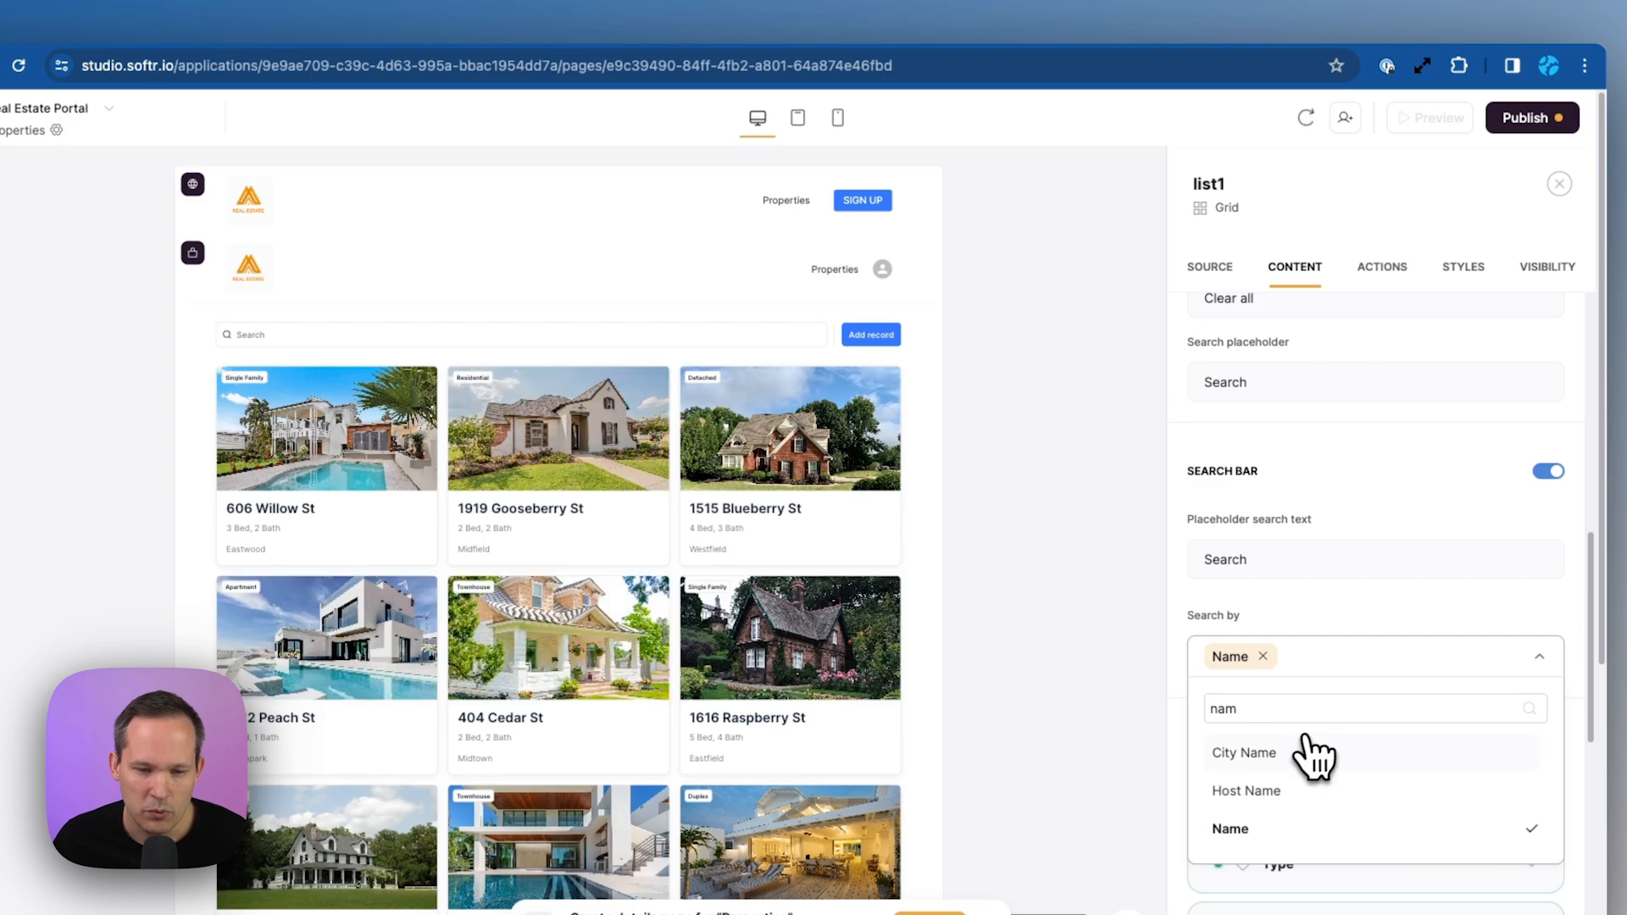
left_click(1281, 754)
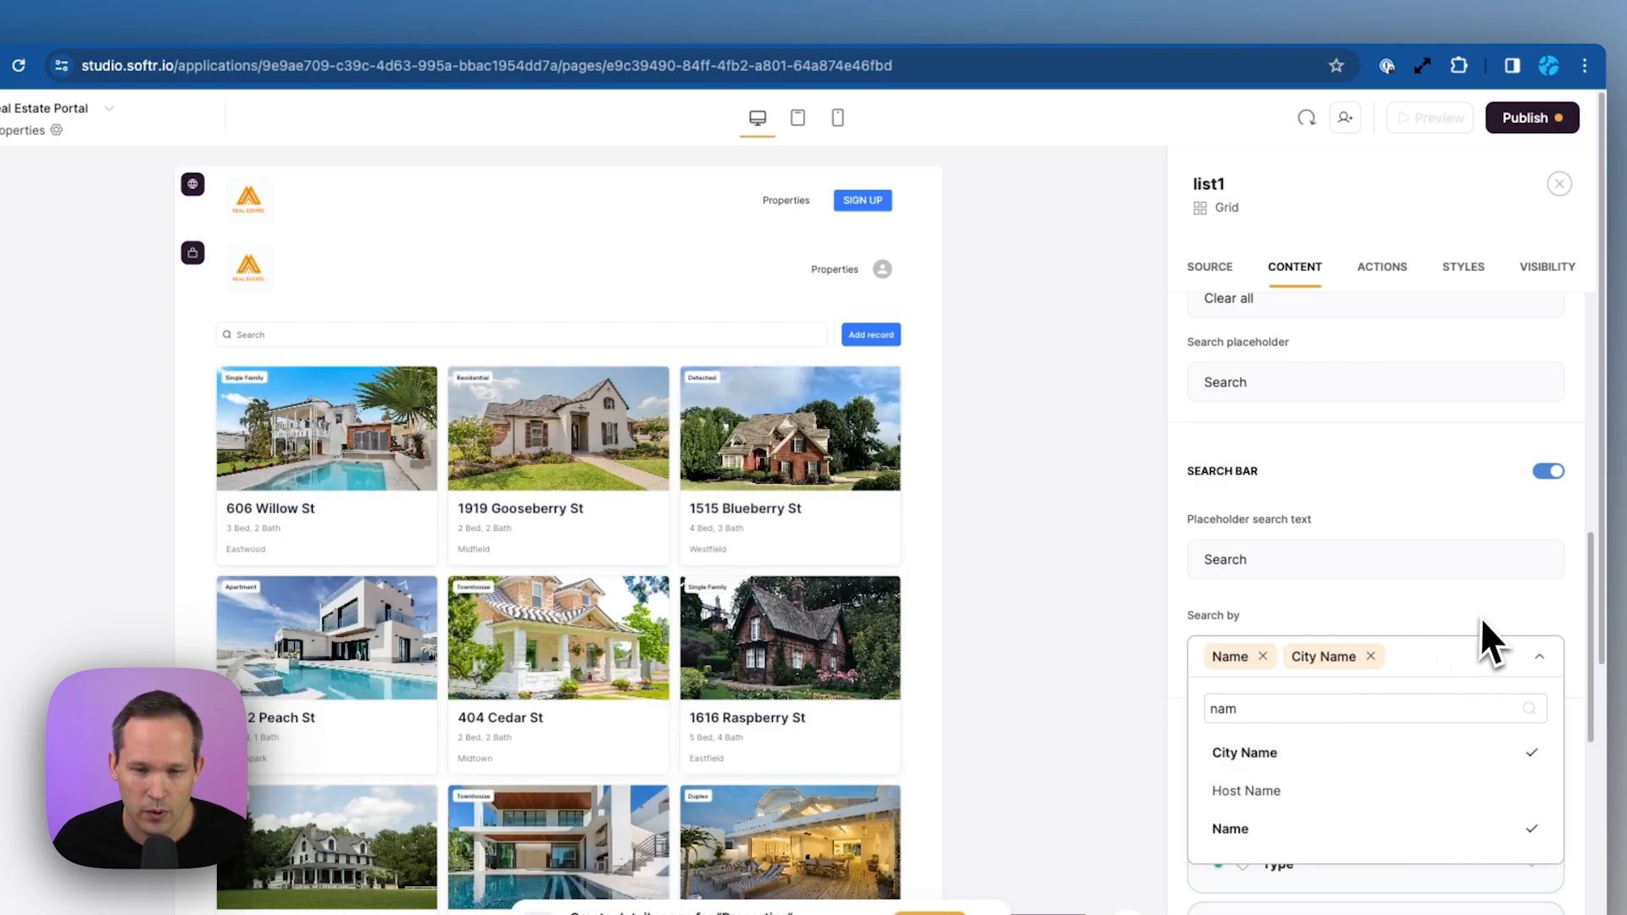
left_click(1451, 616)
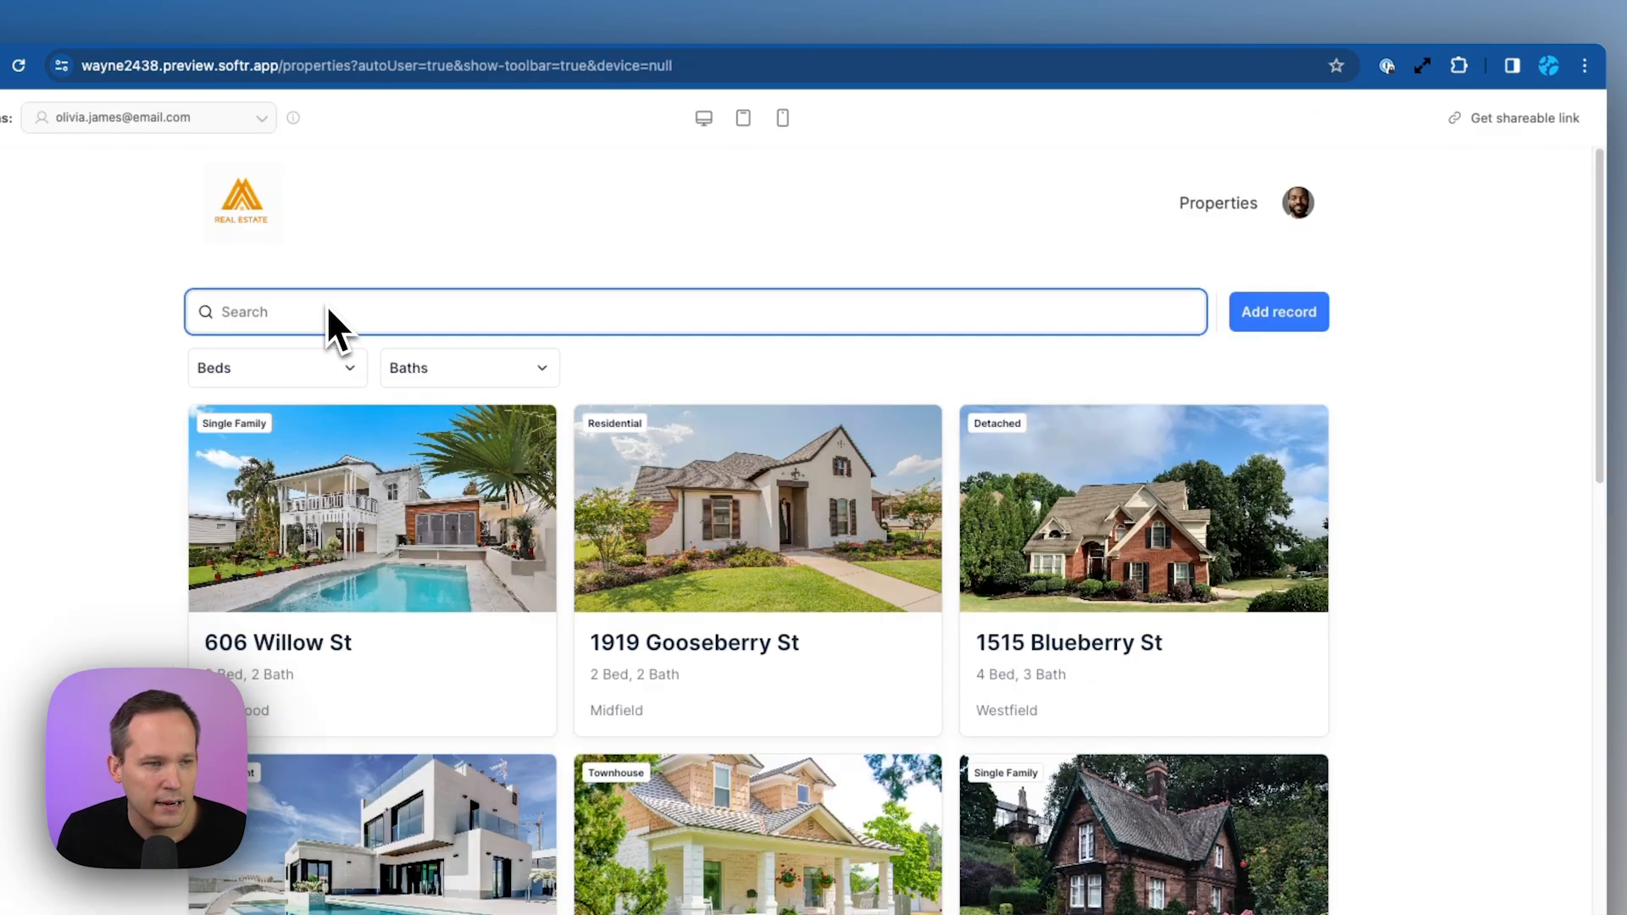
type("606")
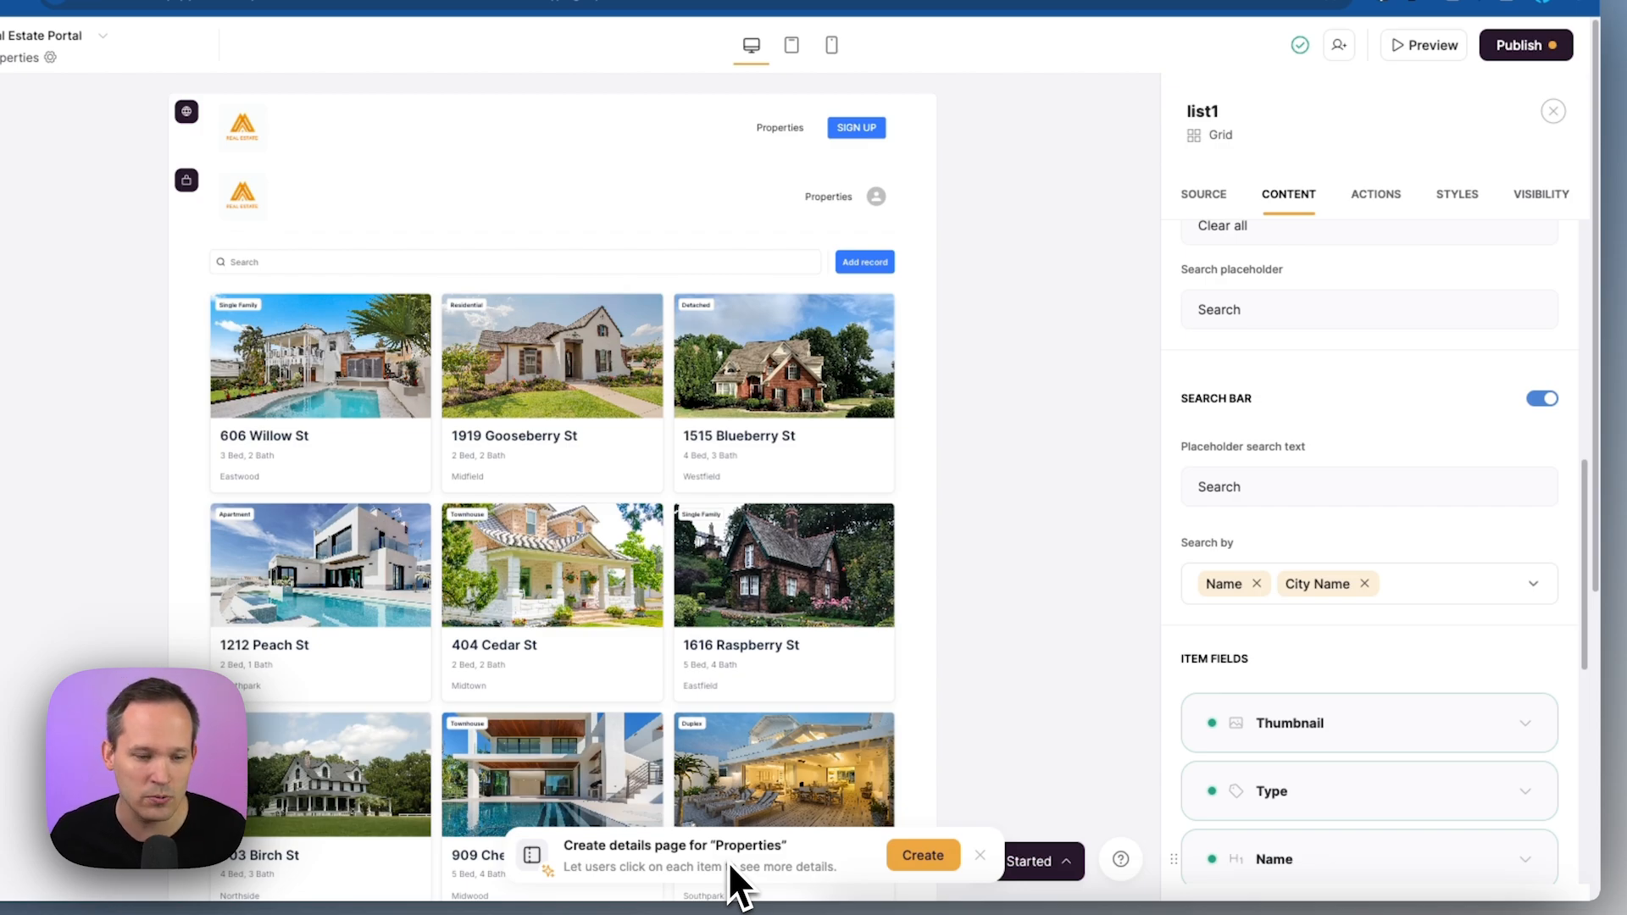
Create a blank-layout Properties details page and set its cover media to the Thumbnail field
left_click(917, 866)
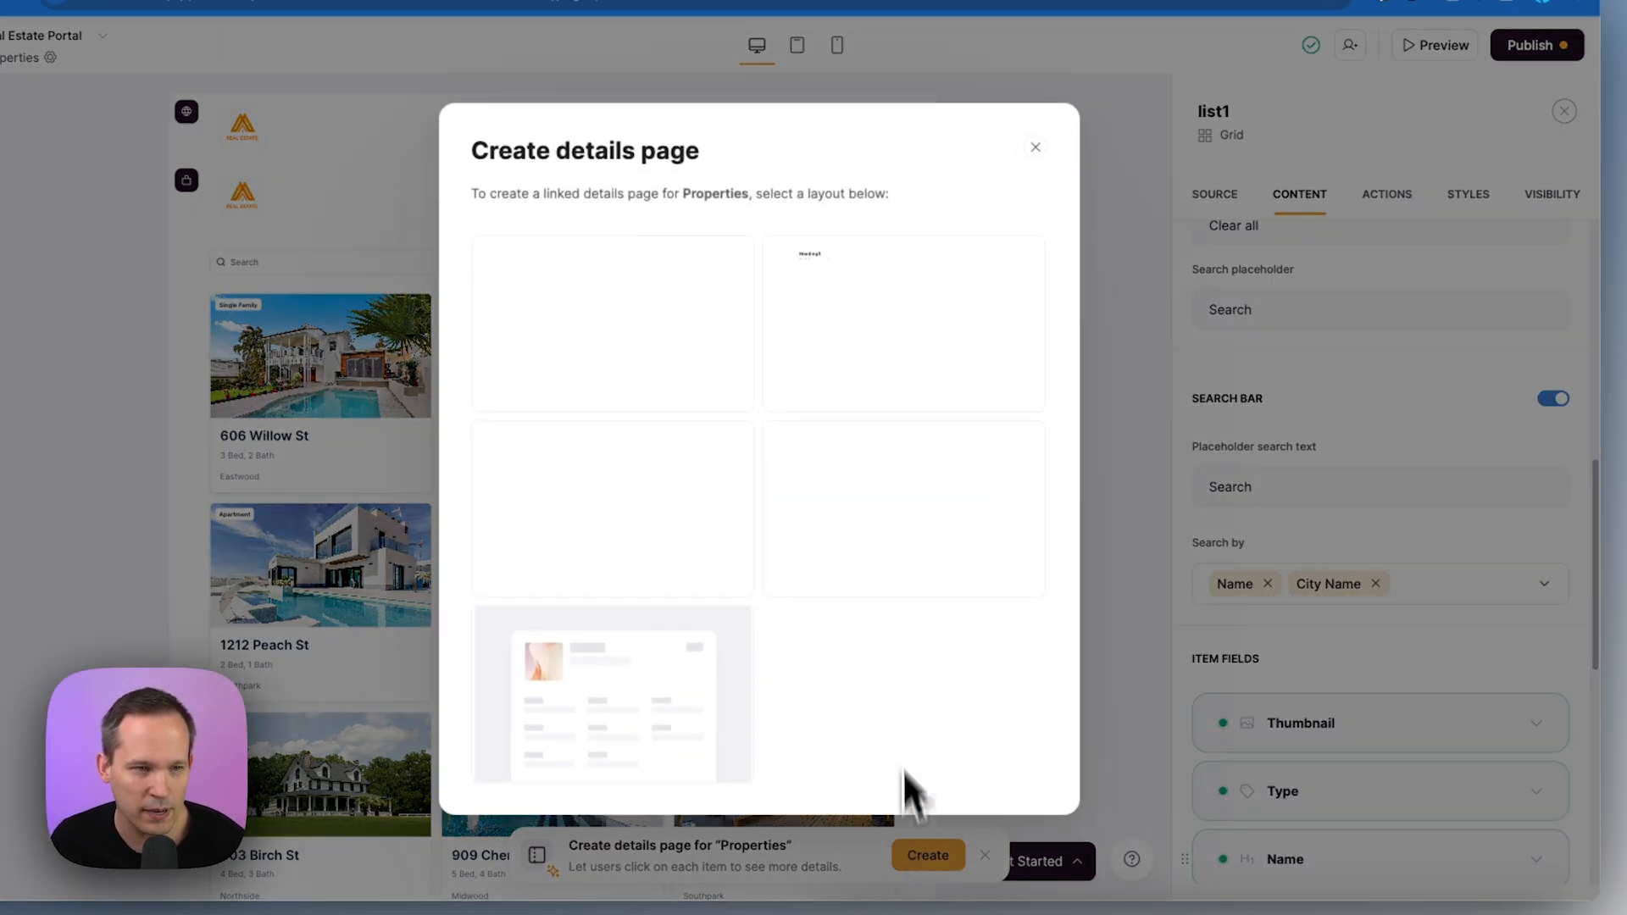
left_click(611, 689)
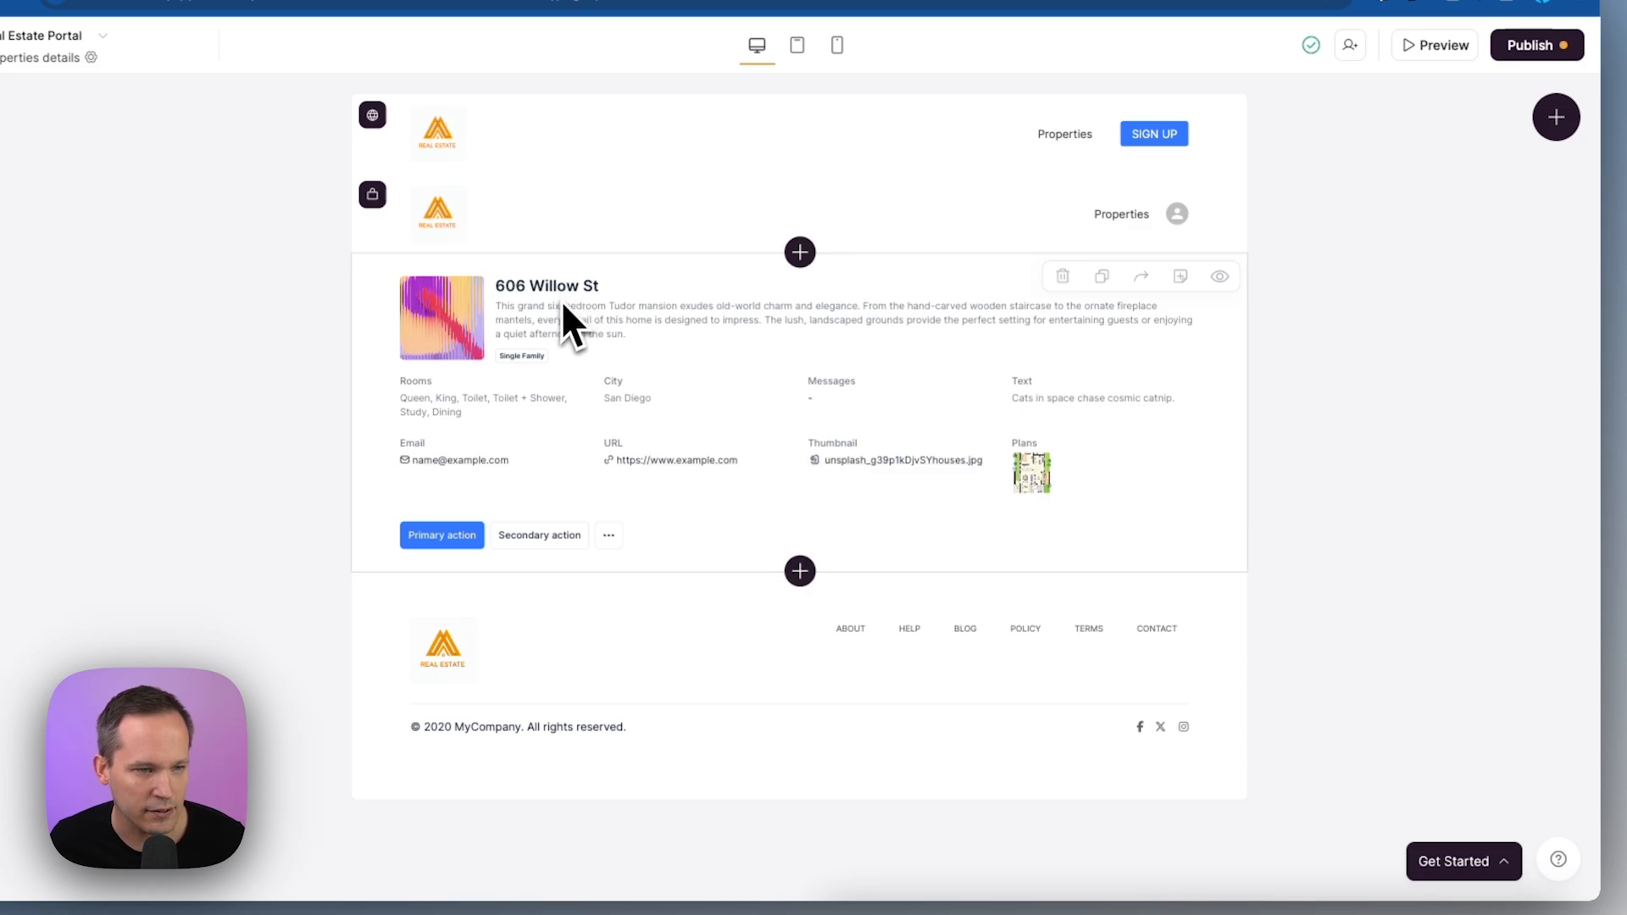
left_click(680, 323)
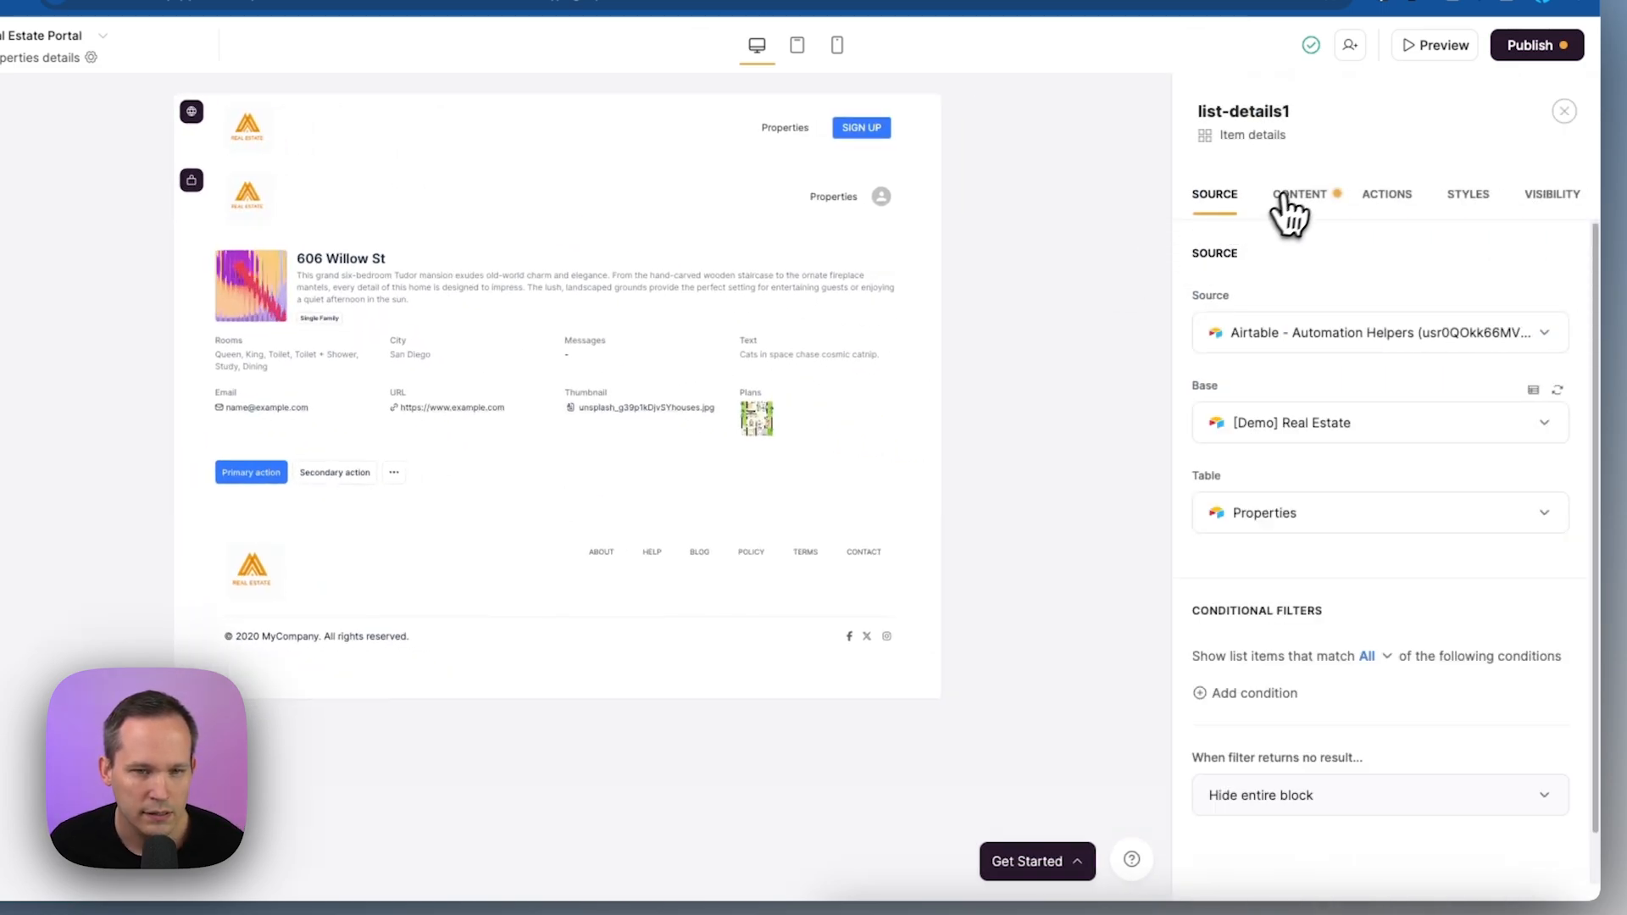
left_click(1287, 195)
left_click(1520, 496)
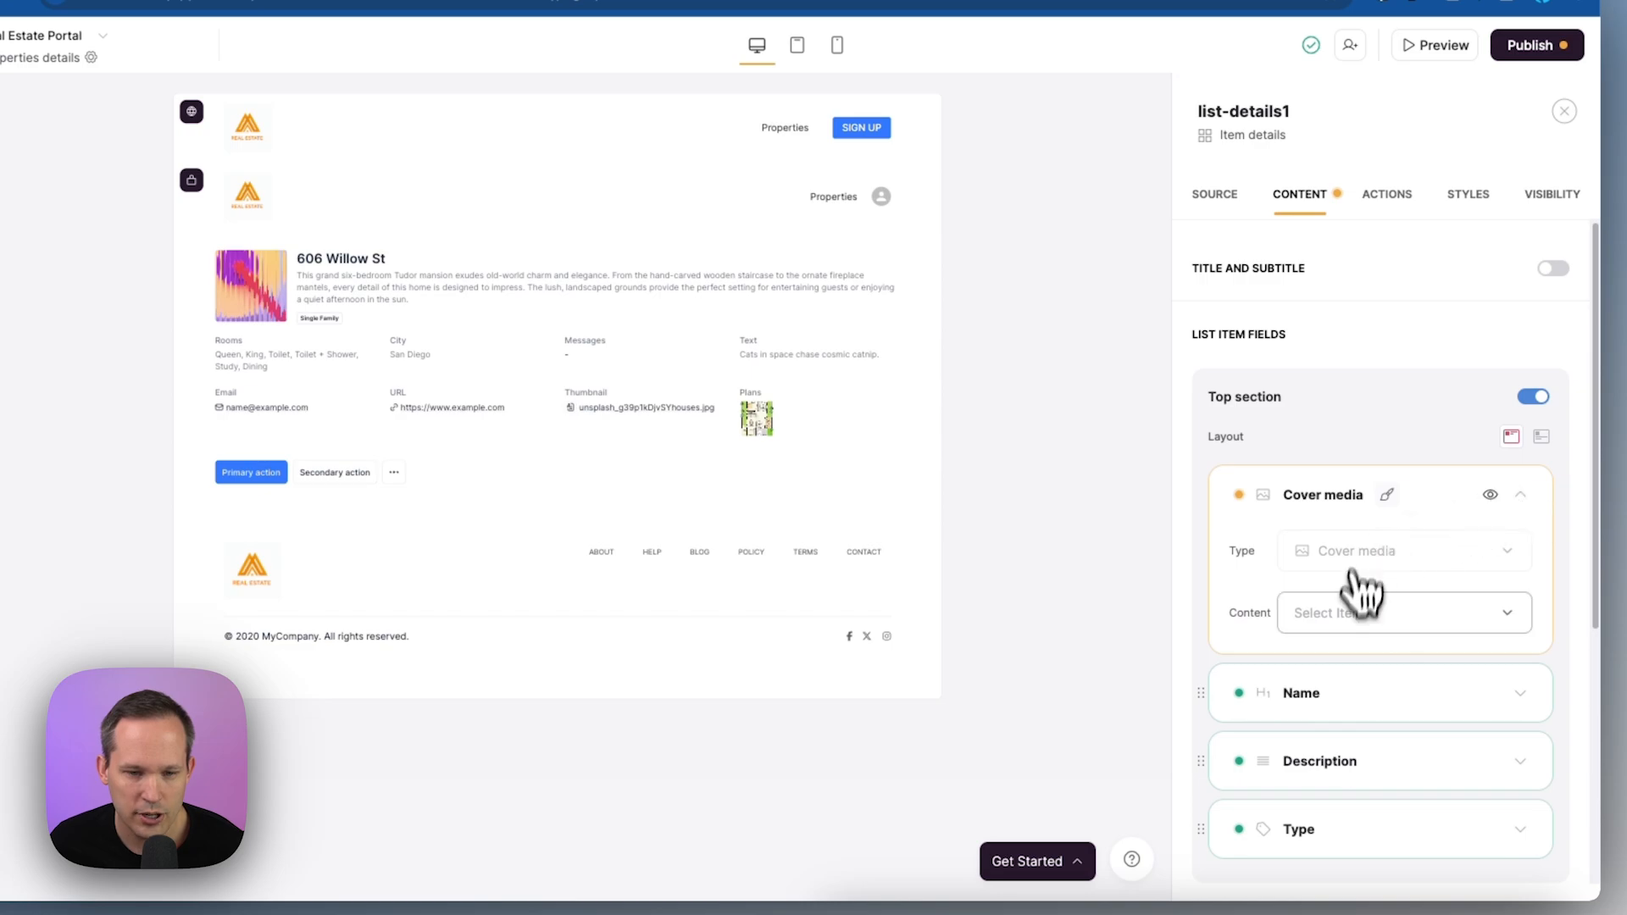
left_click(1355, 614)
scroll(1377, 508, "down", 5)
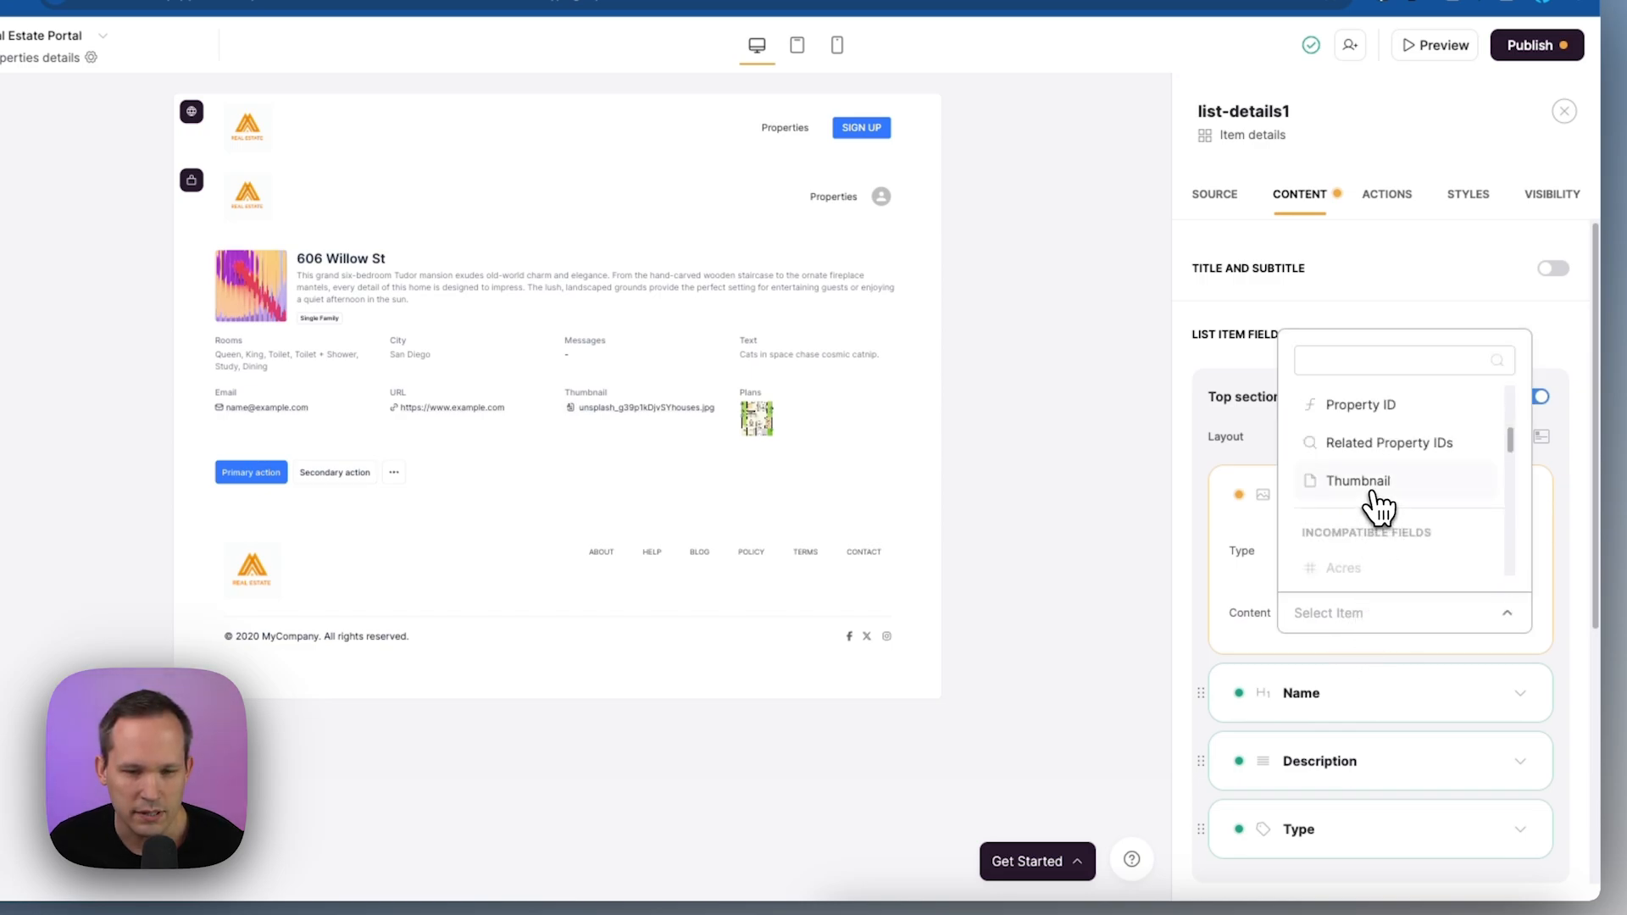
left_click(1374, 494)
Style the cover image with size L and roundness four
left_click(1373, 491)
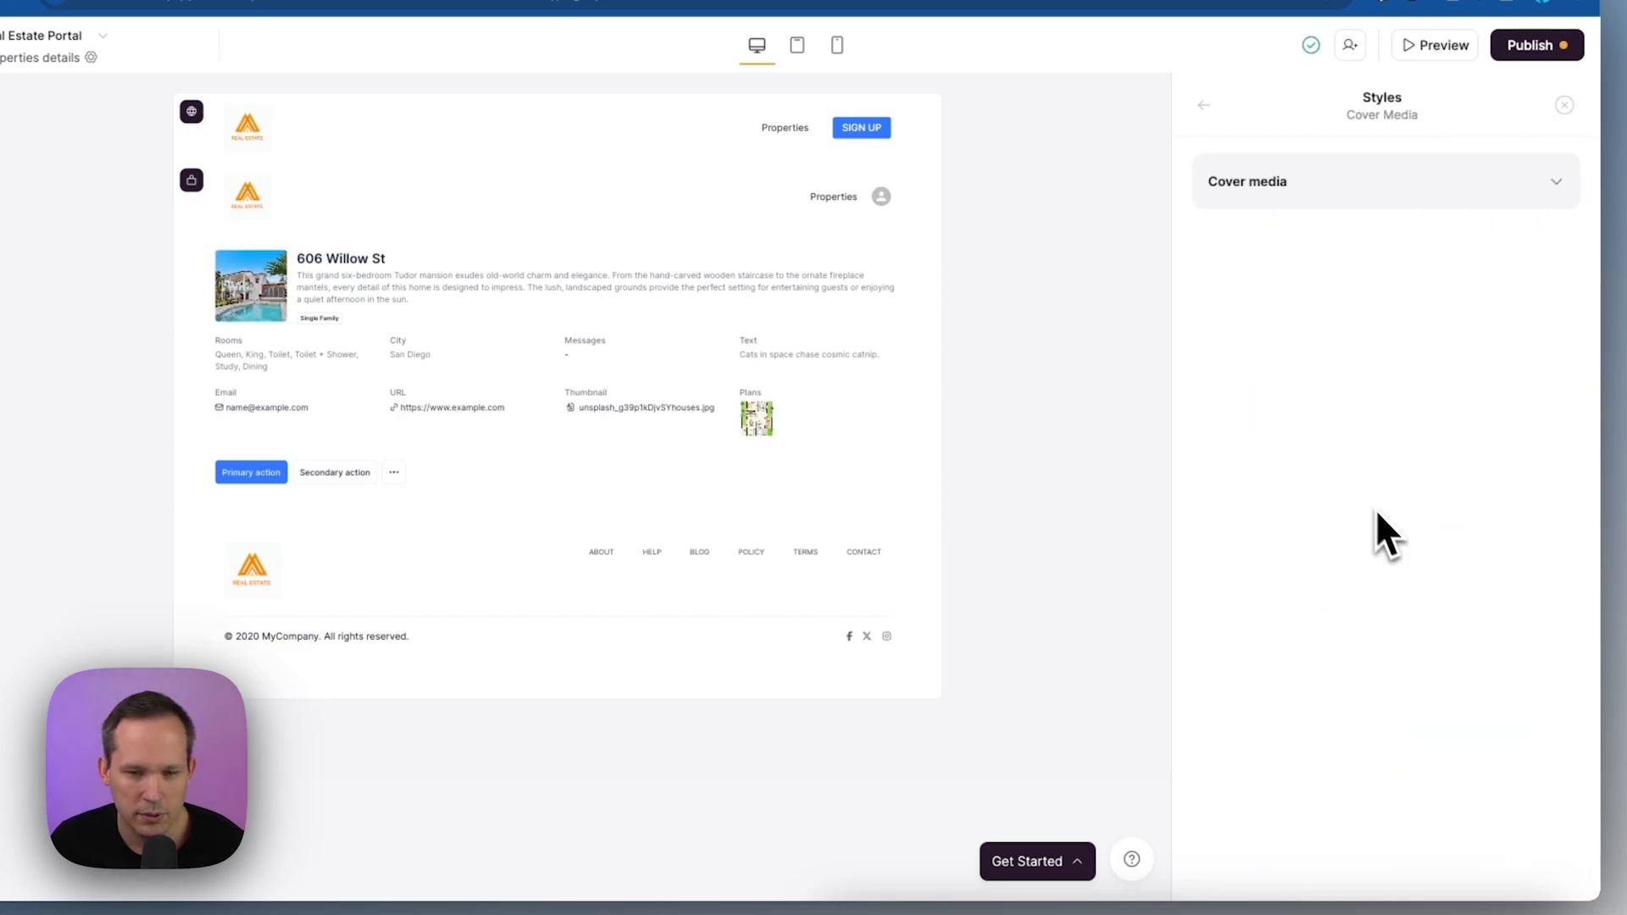
left_click(1442, 182)
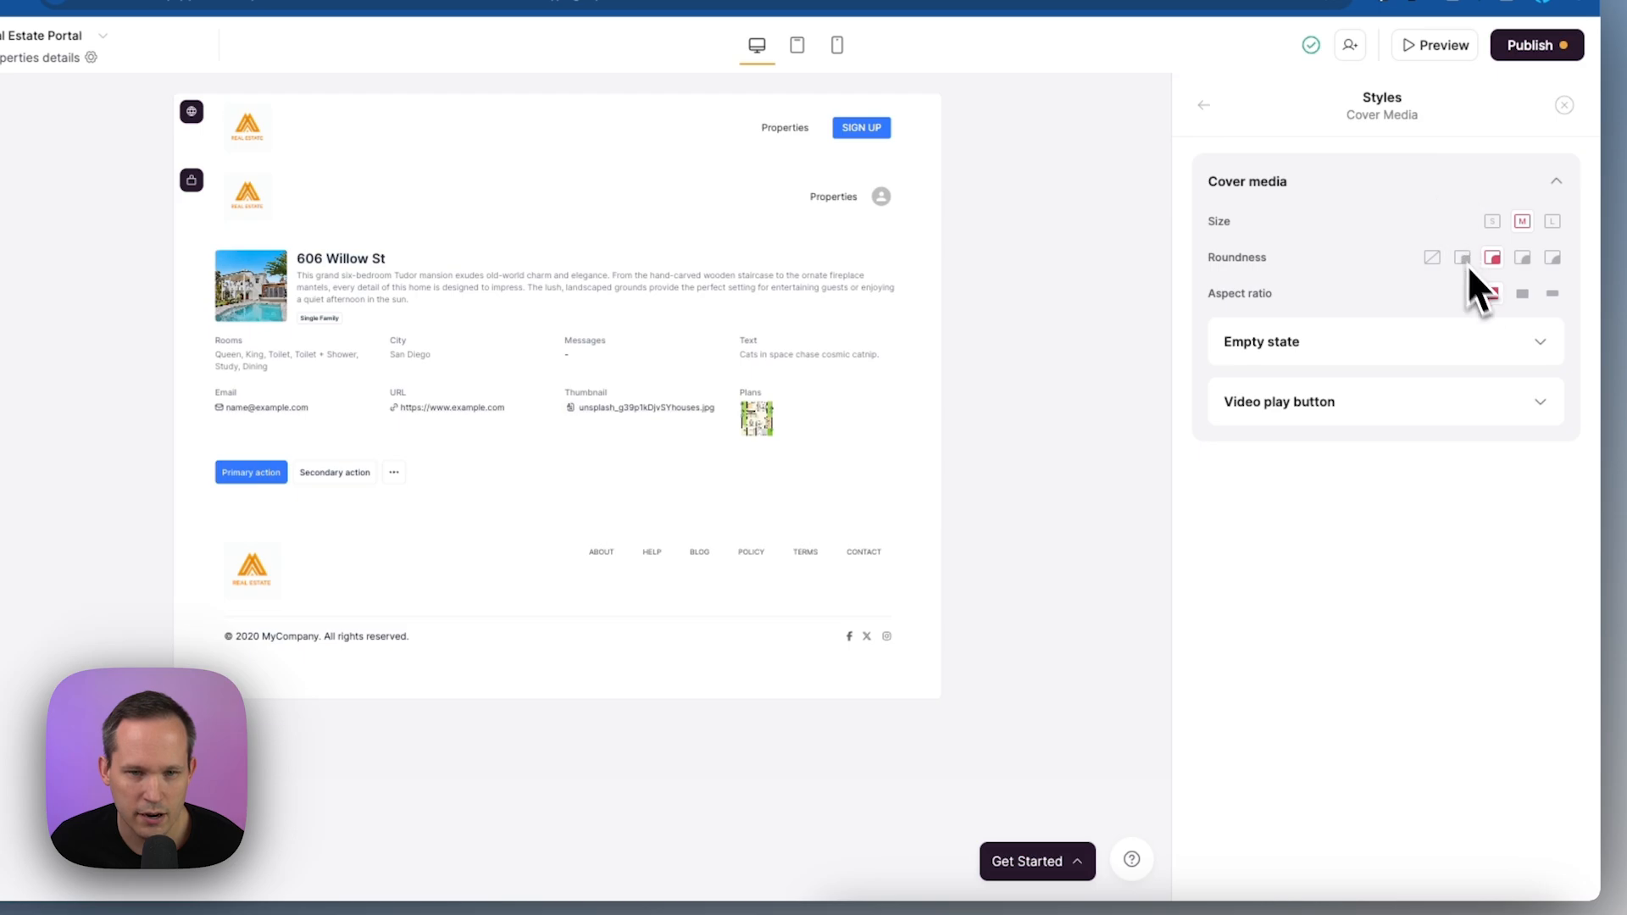
left_click(1552, 221)
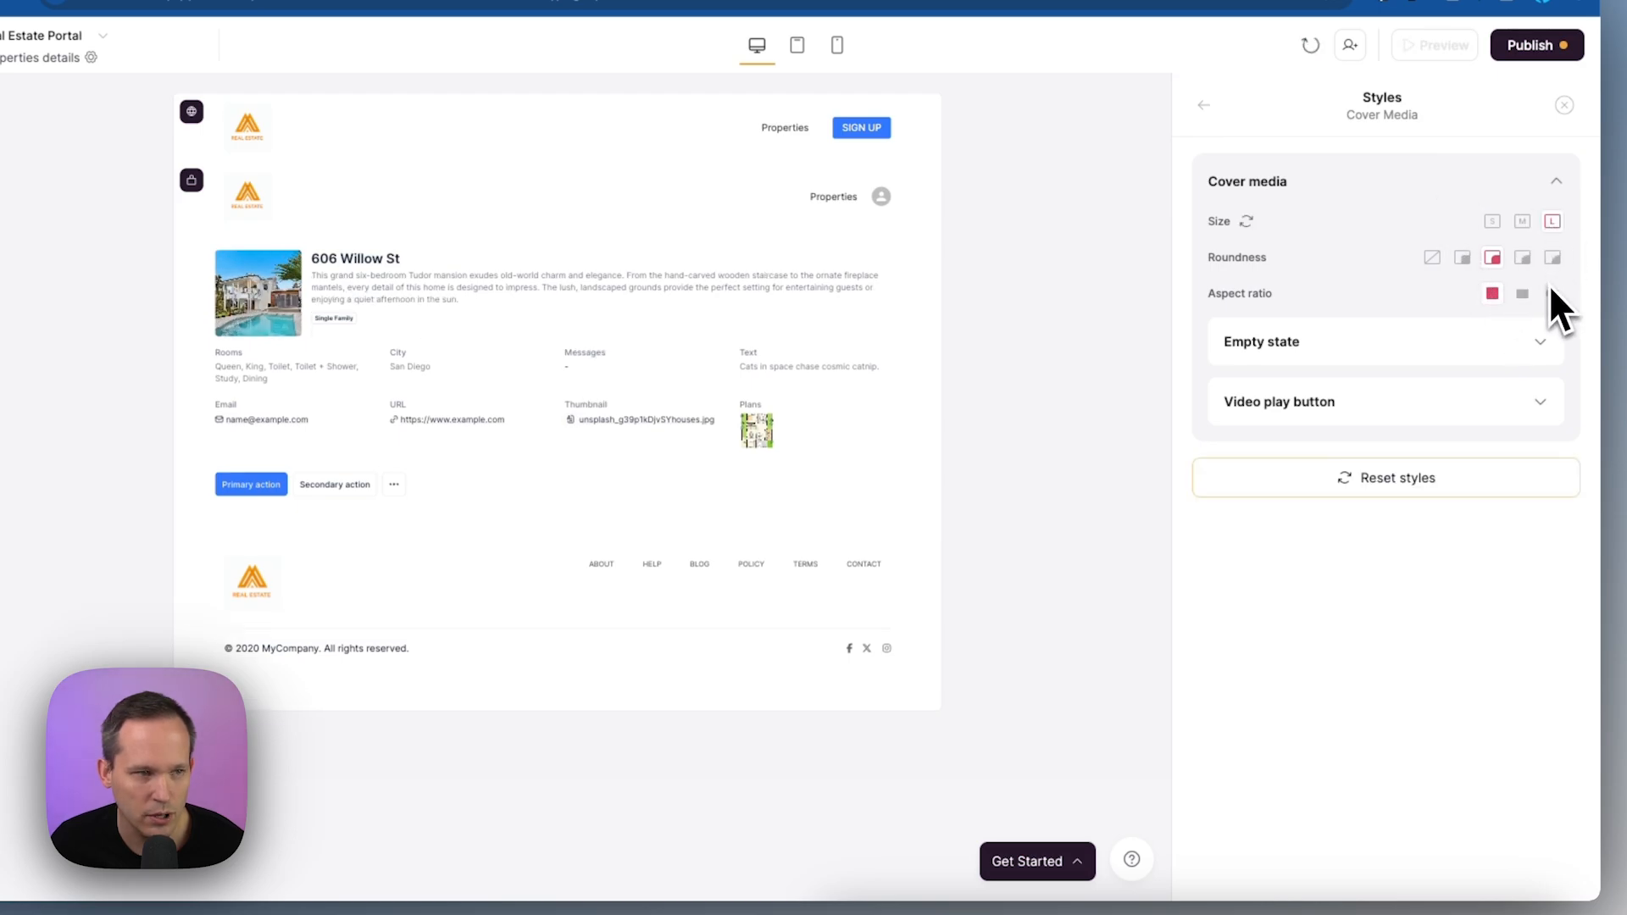
left_click(1523, 257)
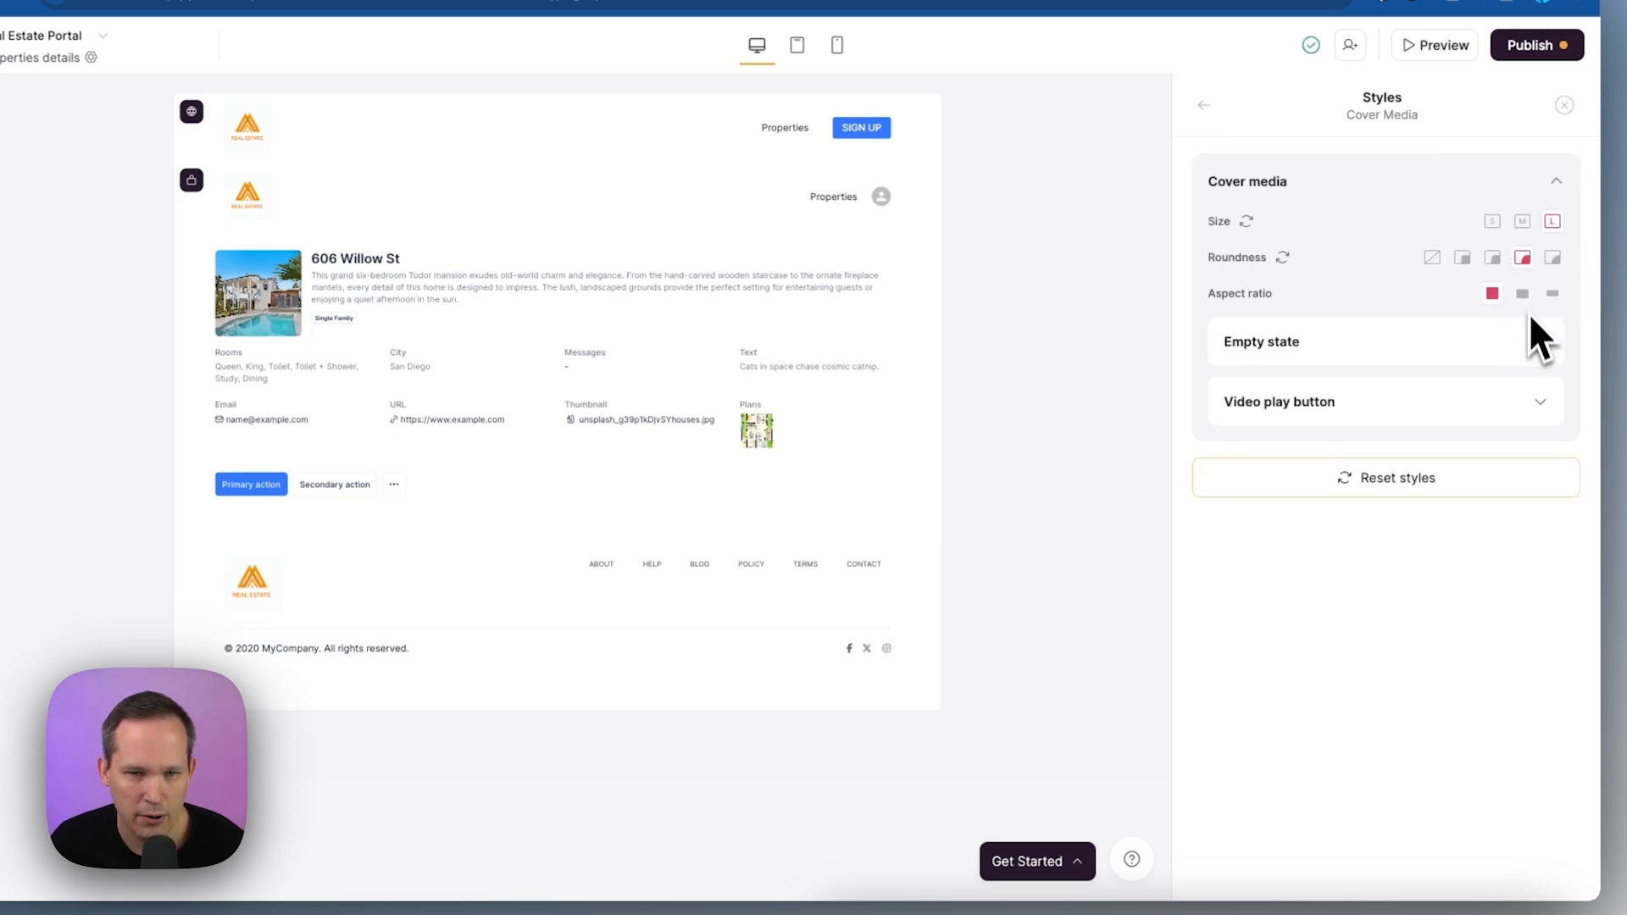
key("Escape")
left_click(1518, 506)
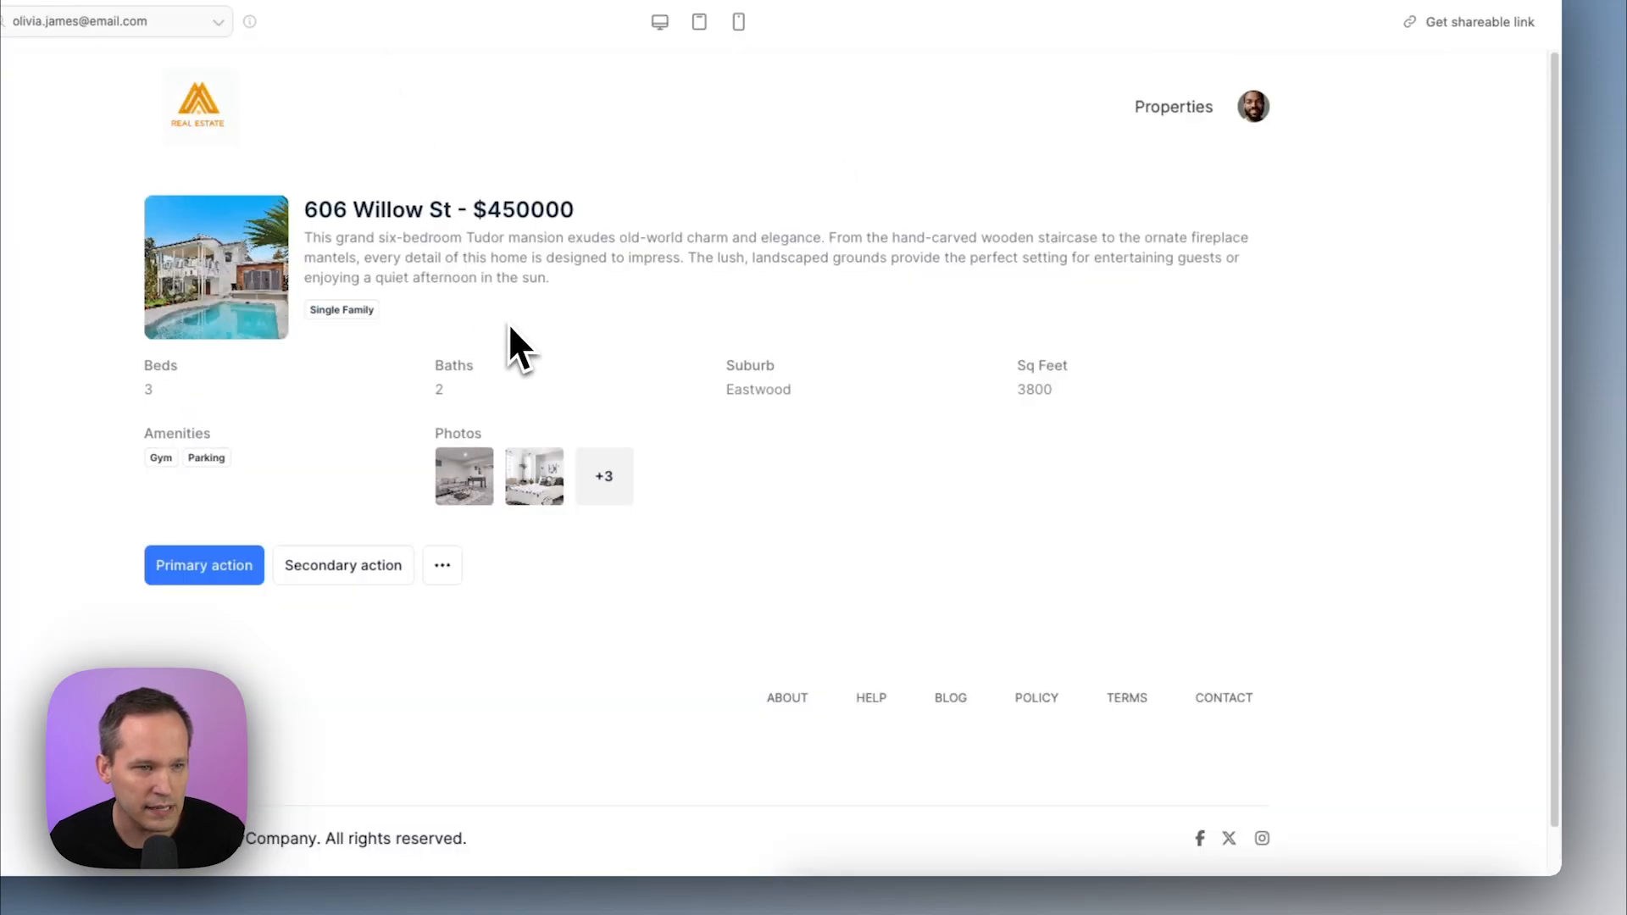
scroll(554, 298, "down", 1)
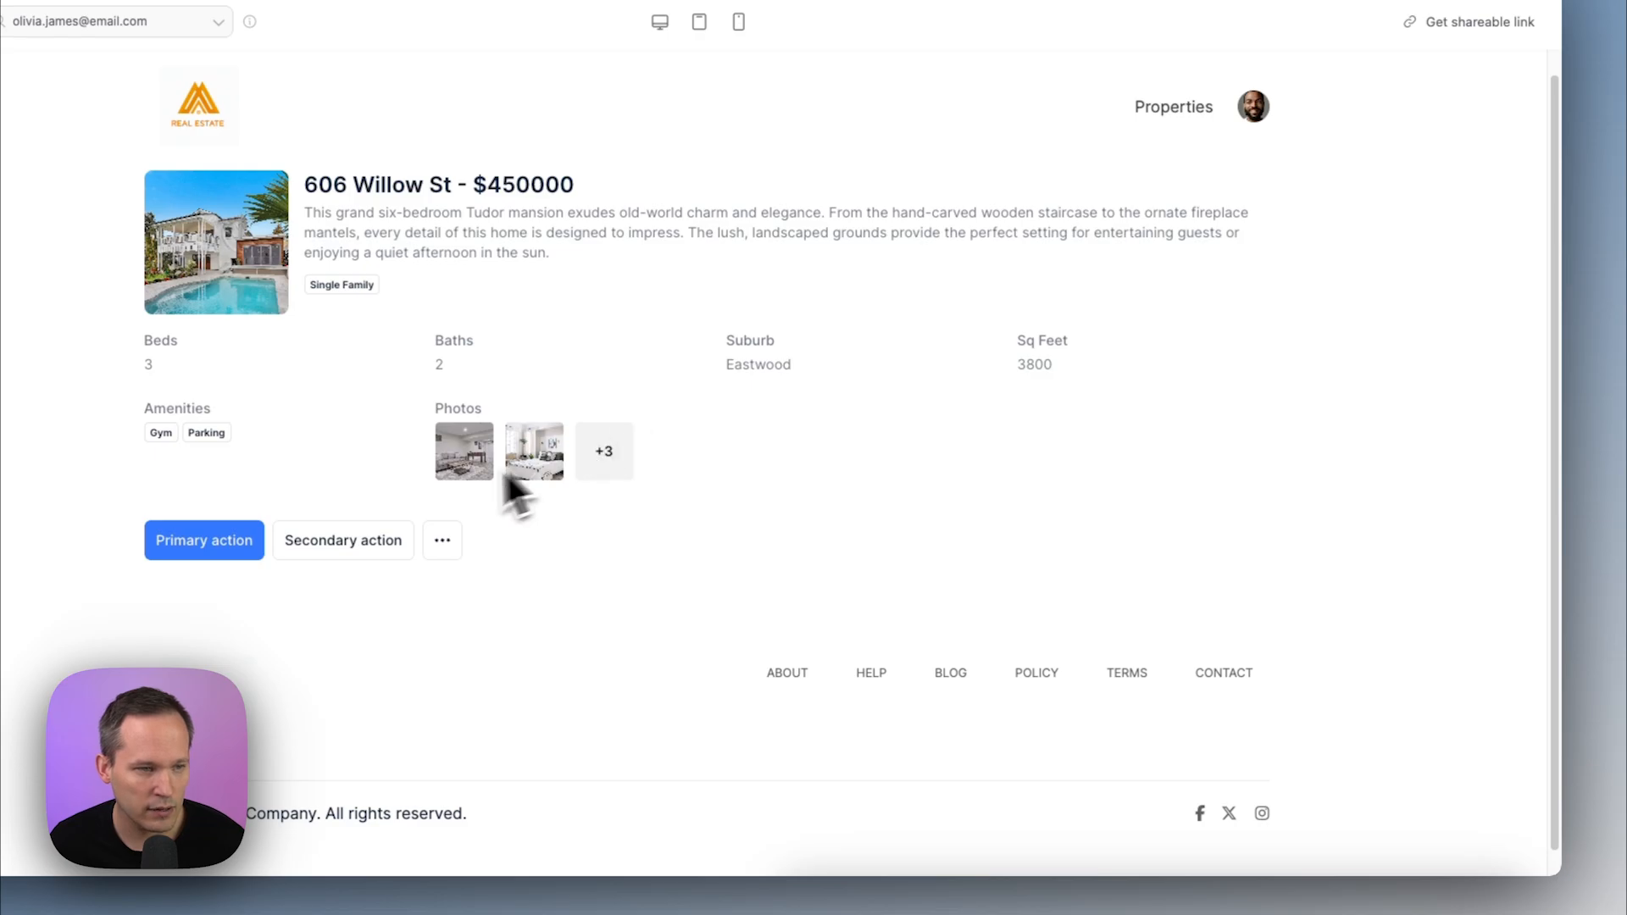
left_click(466, 455)
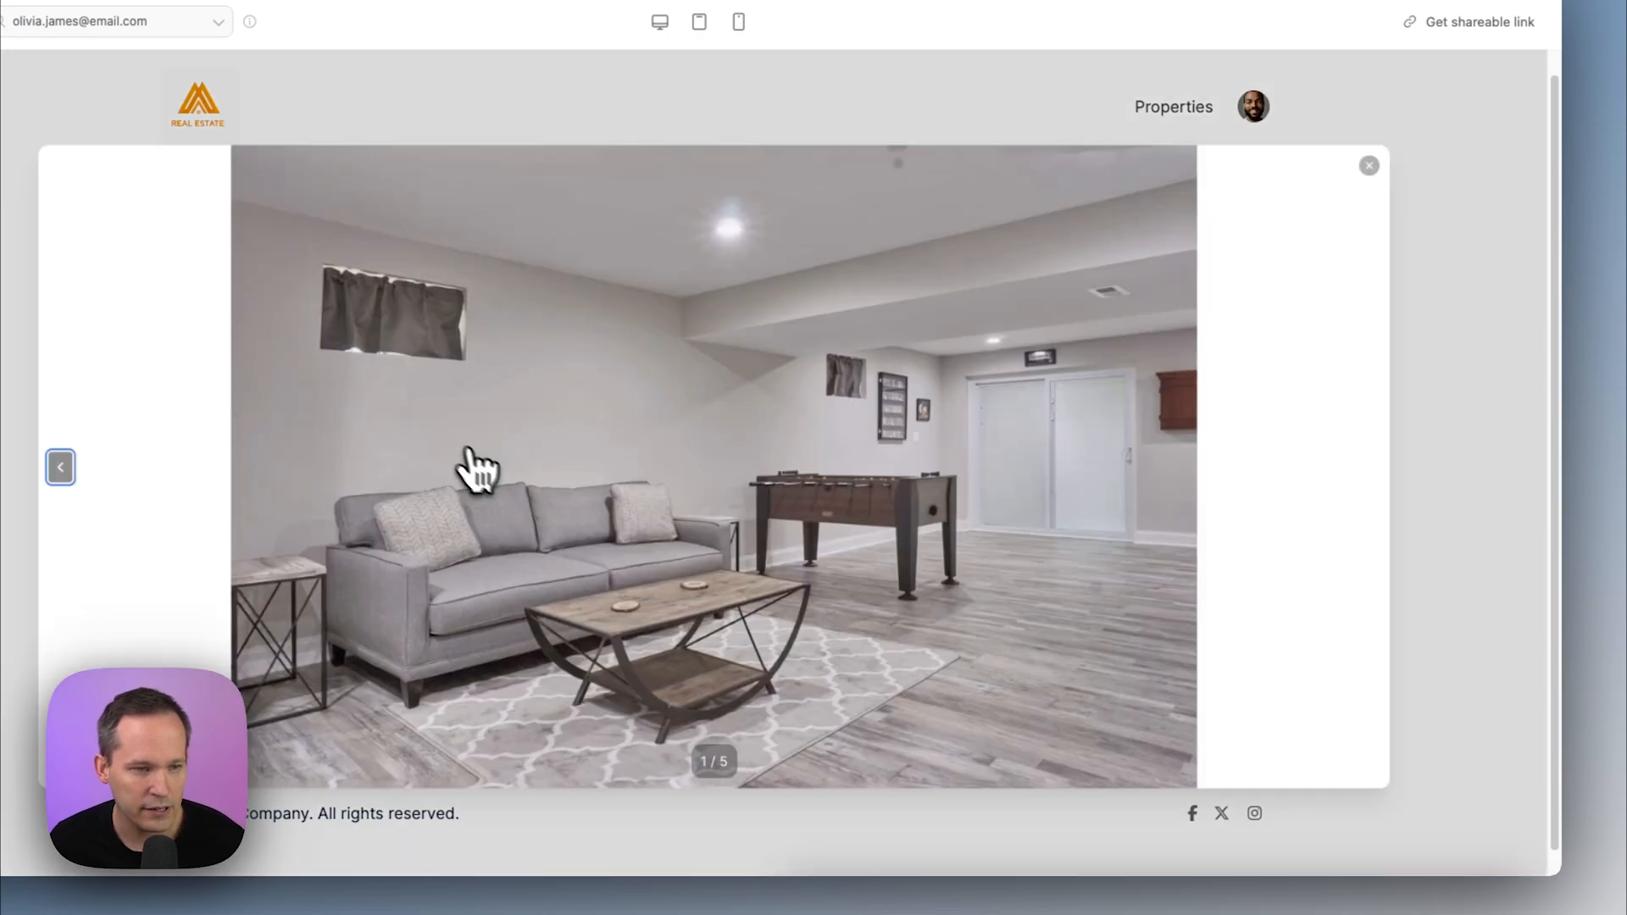
left_click(1481, 472)
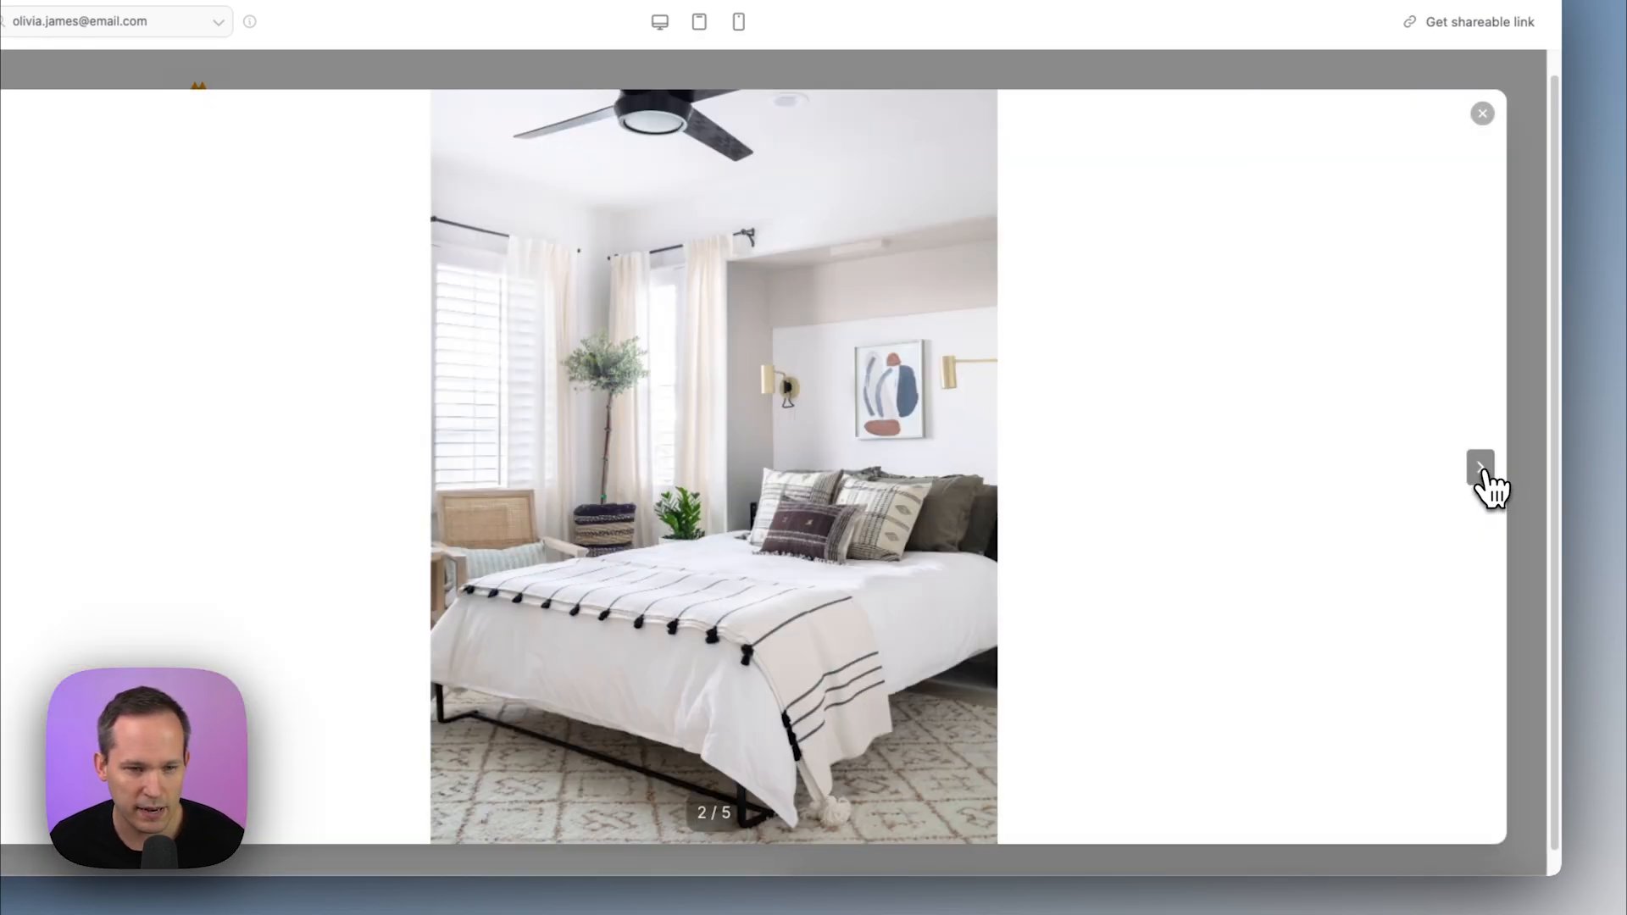
left_click(1483, 472)
left_click(1483, 471)
left_click(1481, 115)
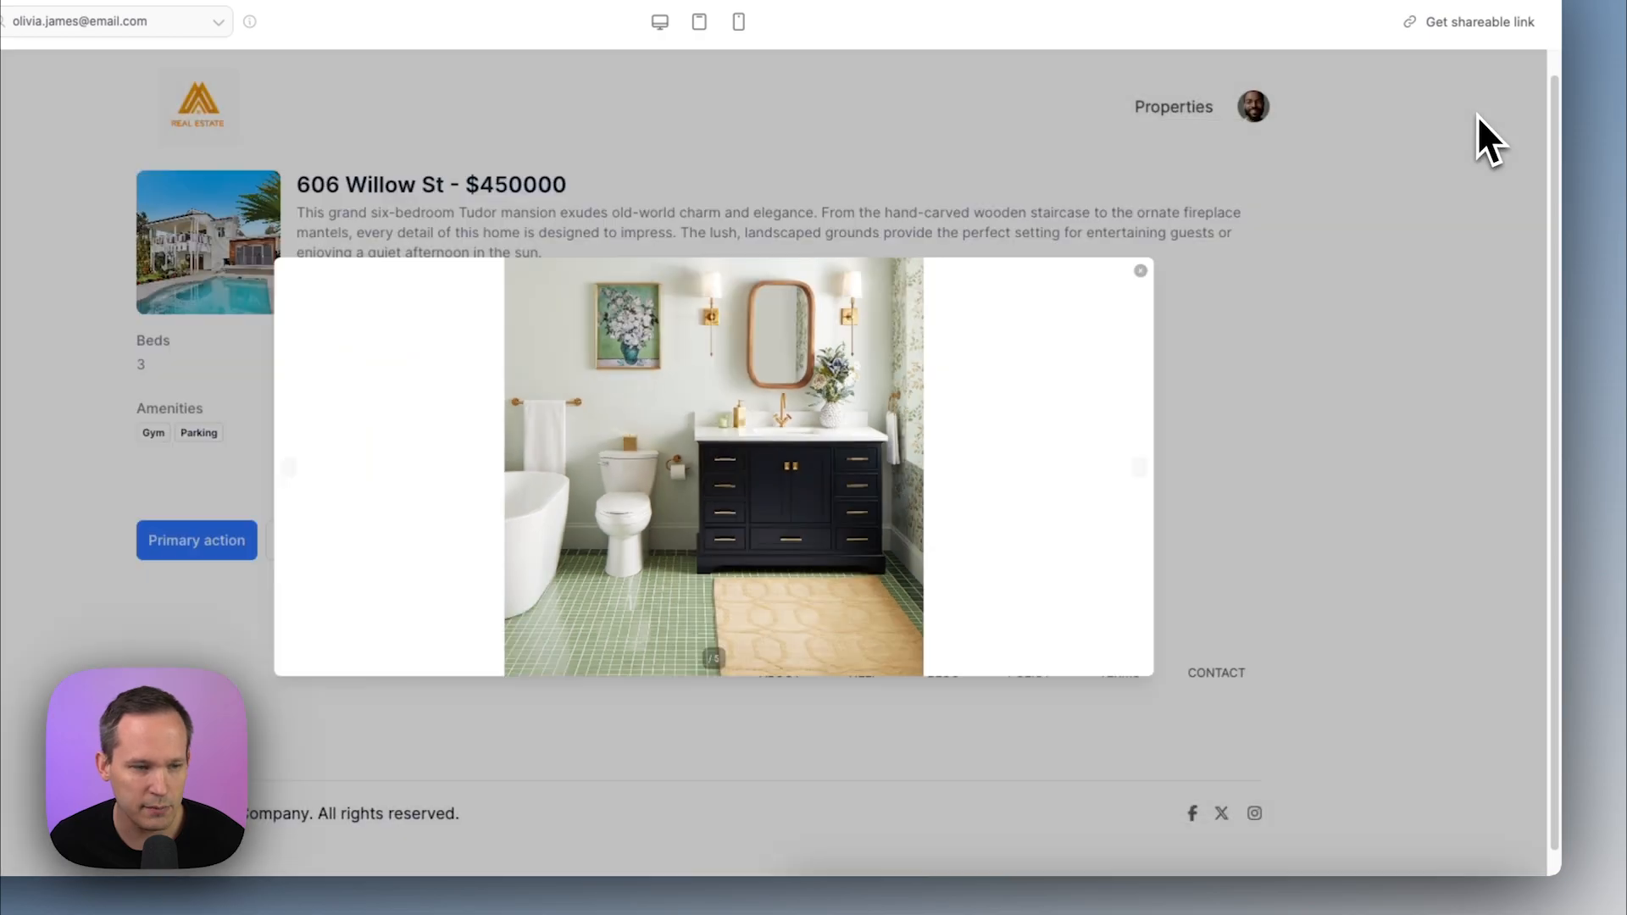
scroll(942, 473, "up", 1)
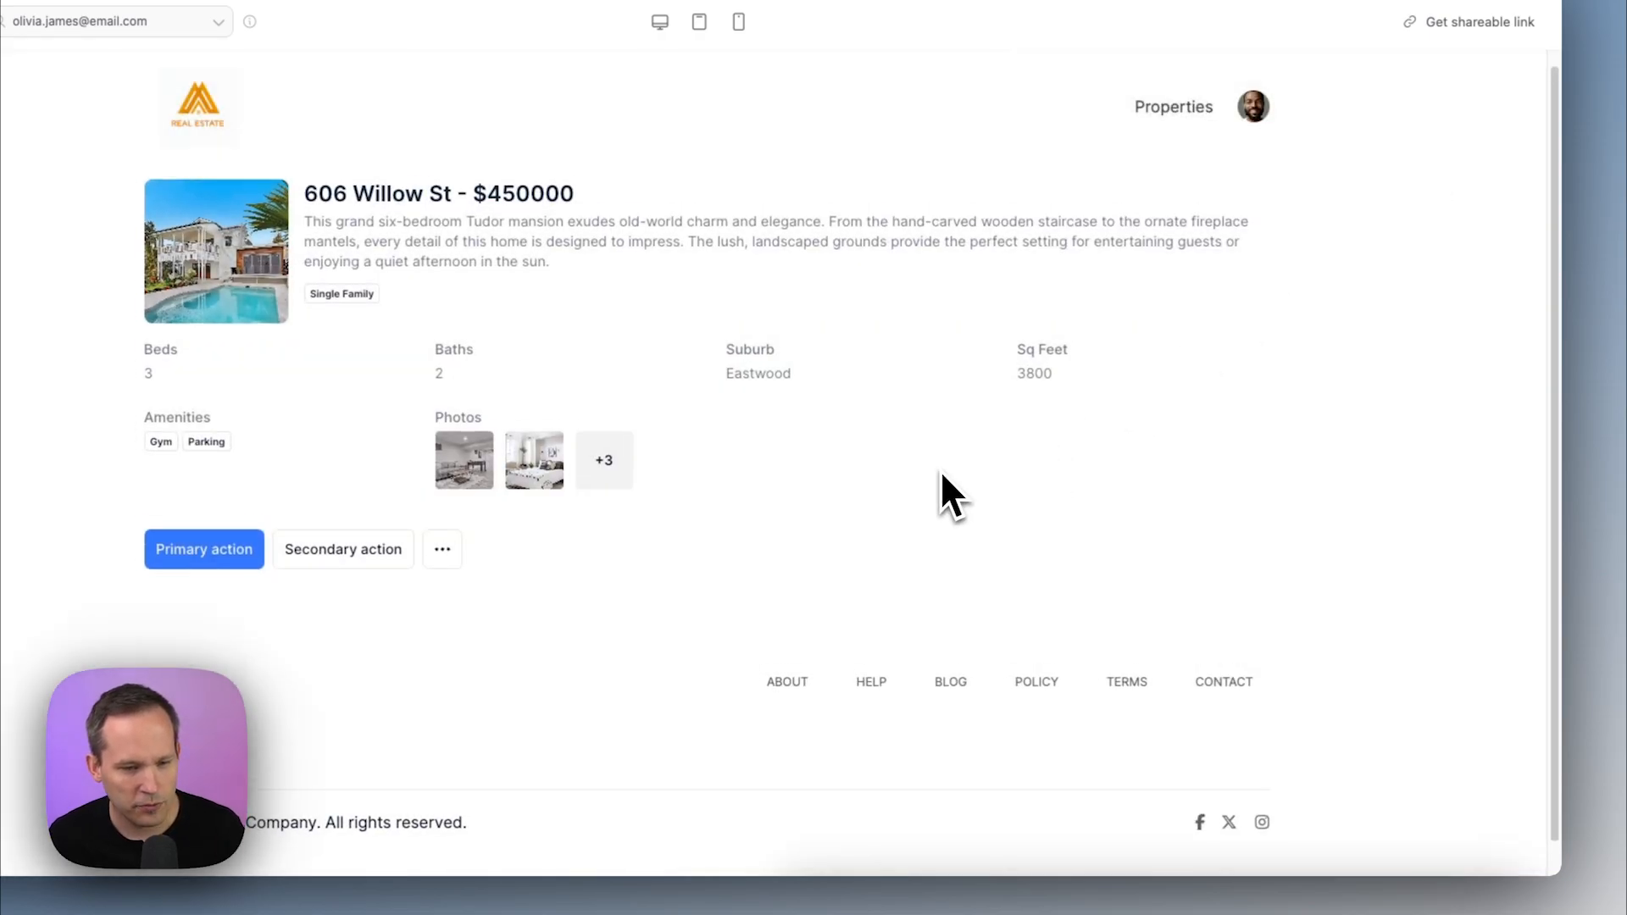
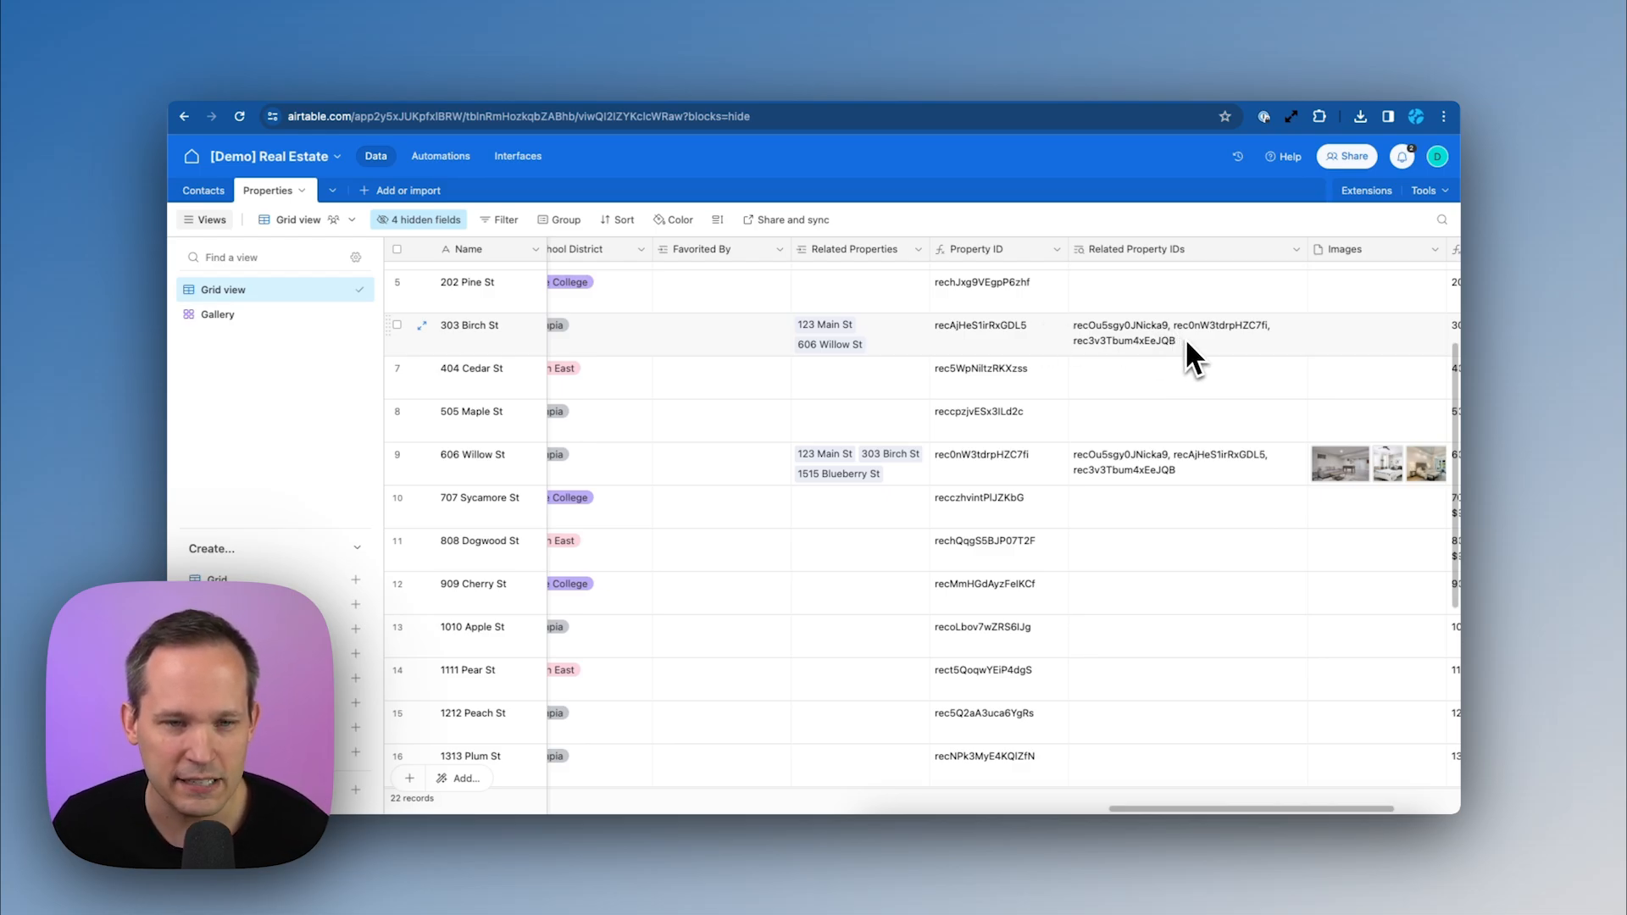
Review the Property ID formula and the Related Property IDs lookup settings in Airtable
left_click(1055, 249)
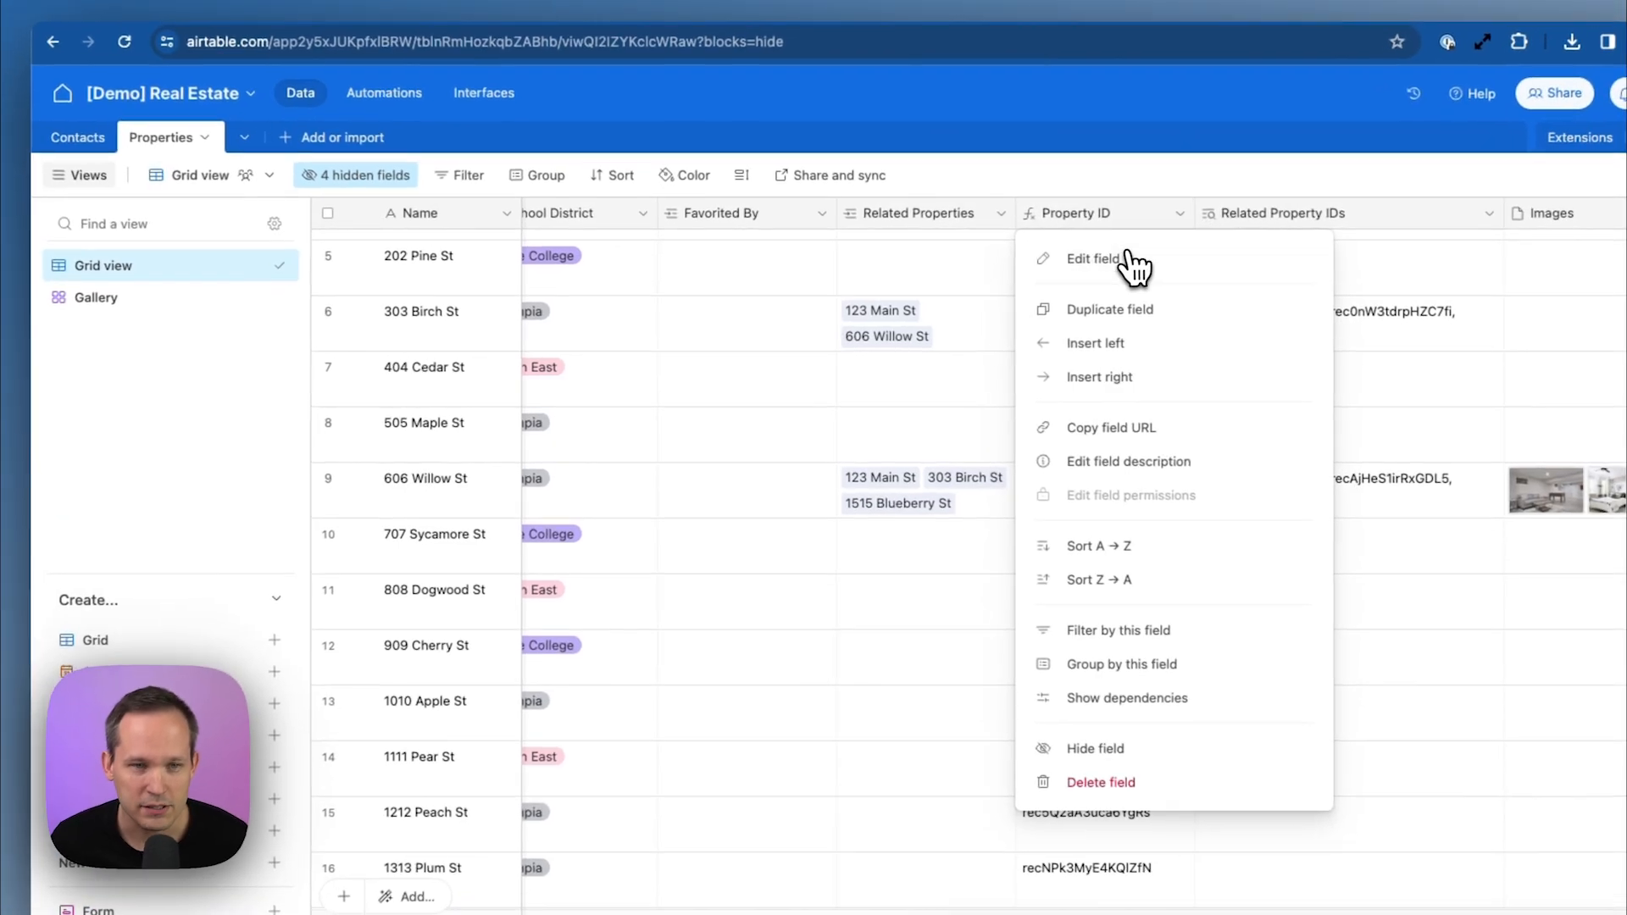
left_click(1012, 273)
left_click(872, 447)
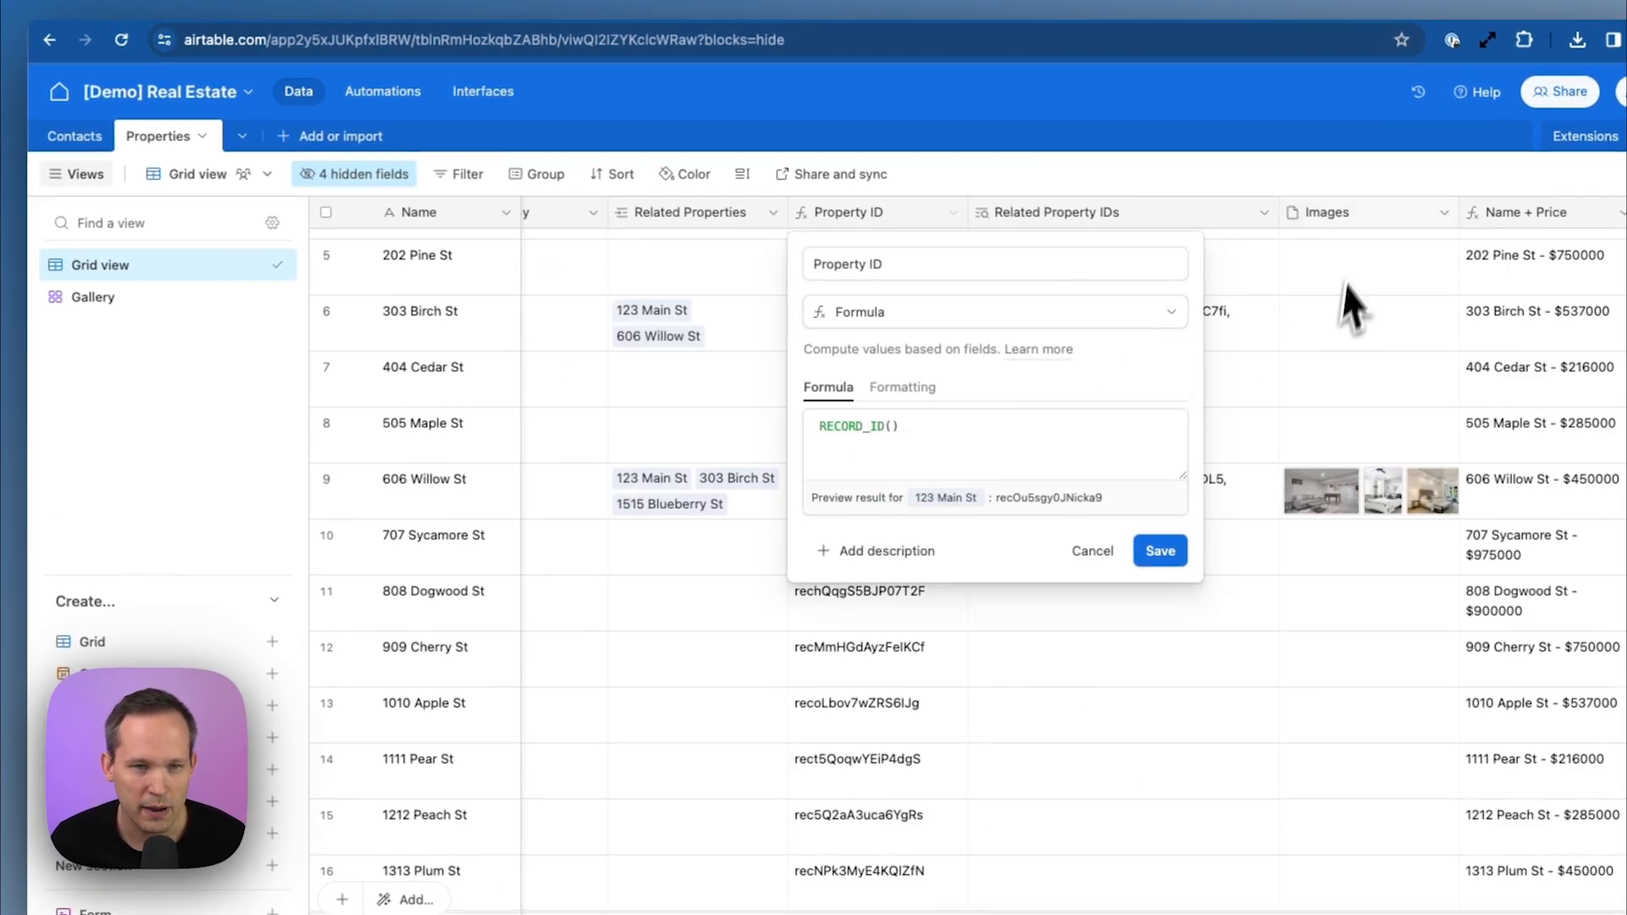
left_click(1283, 193)
scroll(1139, 349, "left", 2)
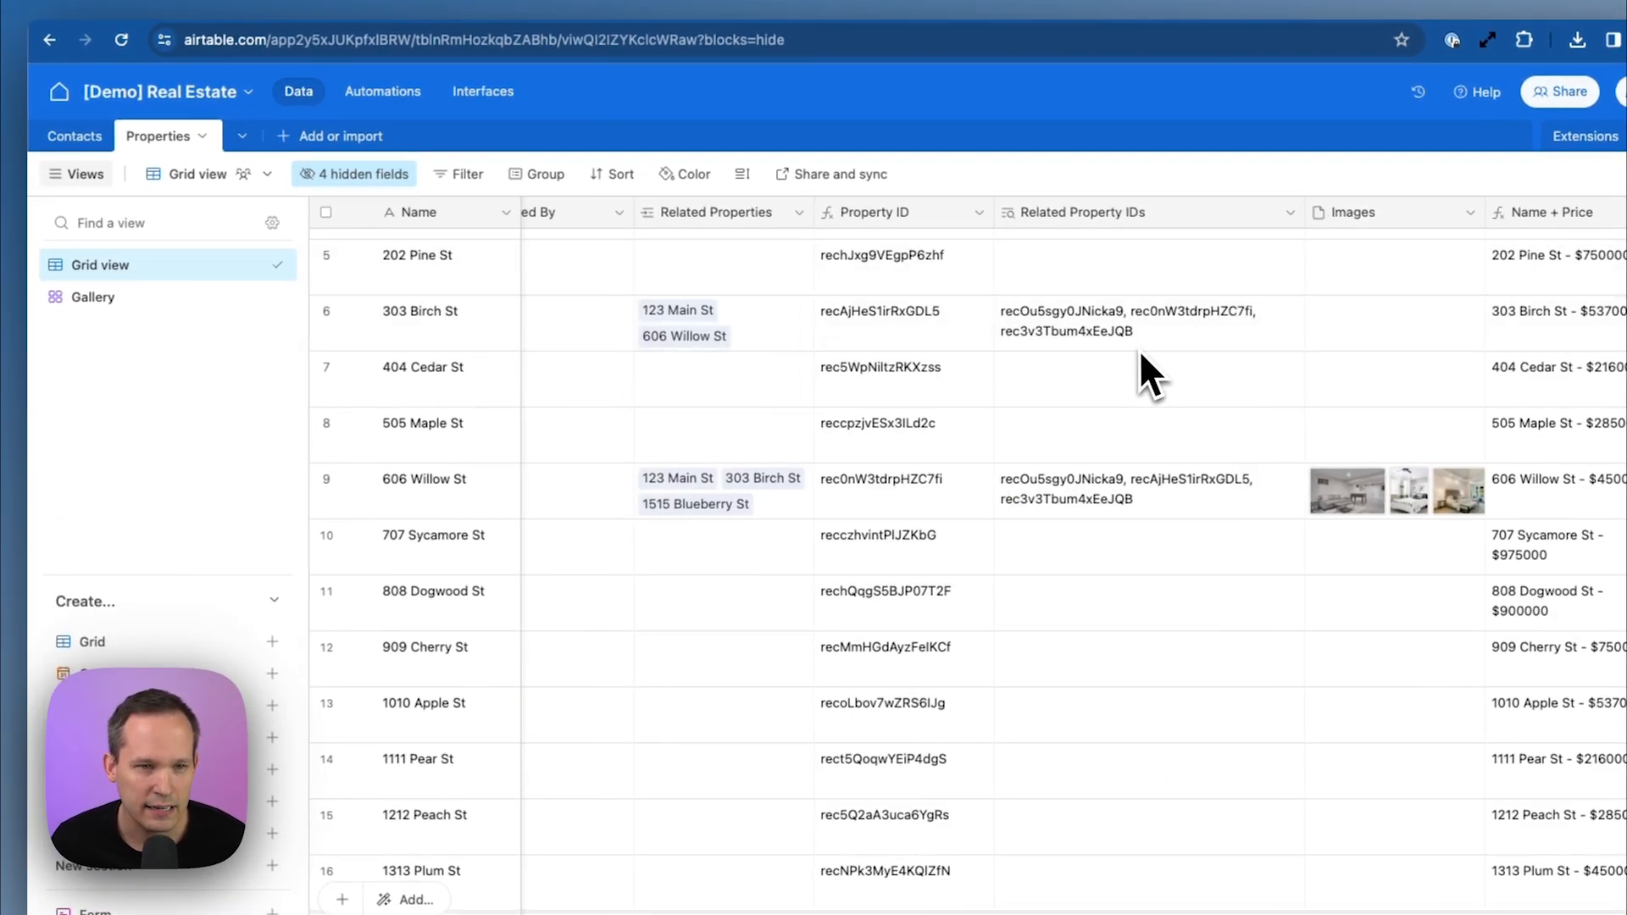
left_click(1316, 212)
left_click(1260, 267)
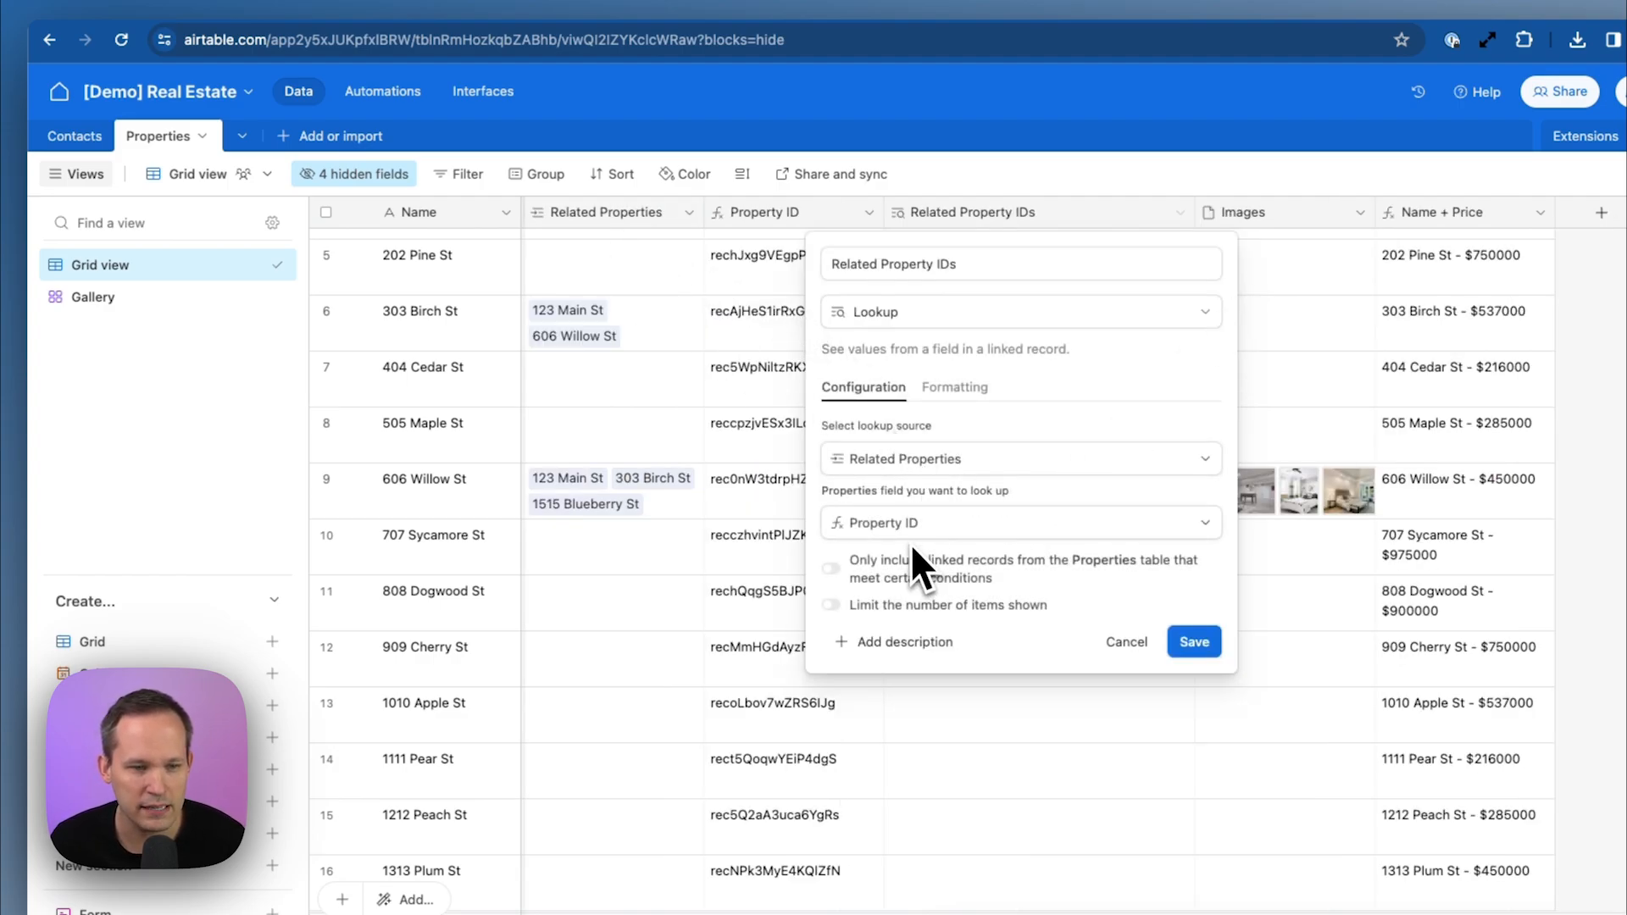
left_click(1586, 180)
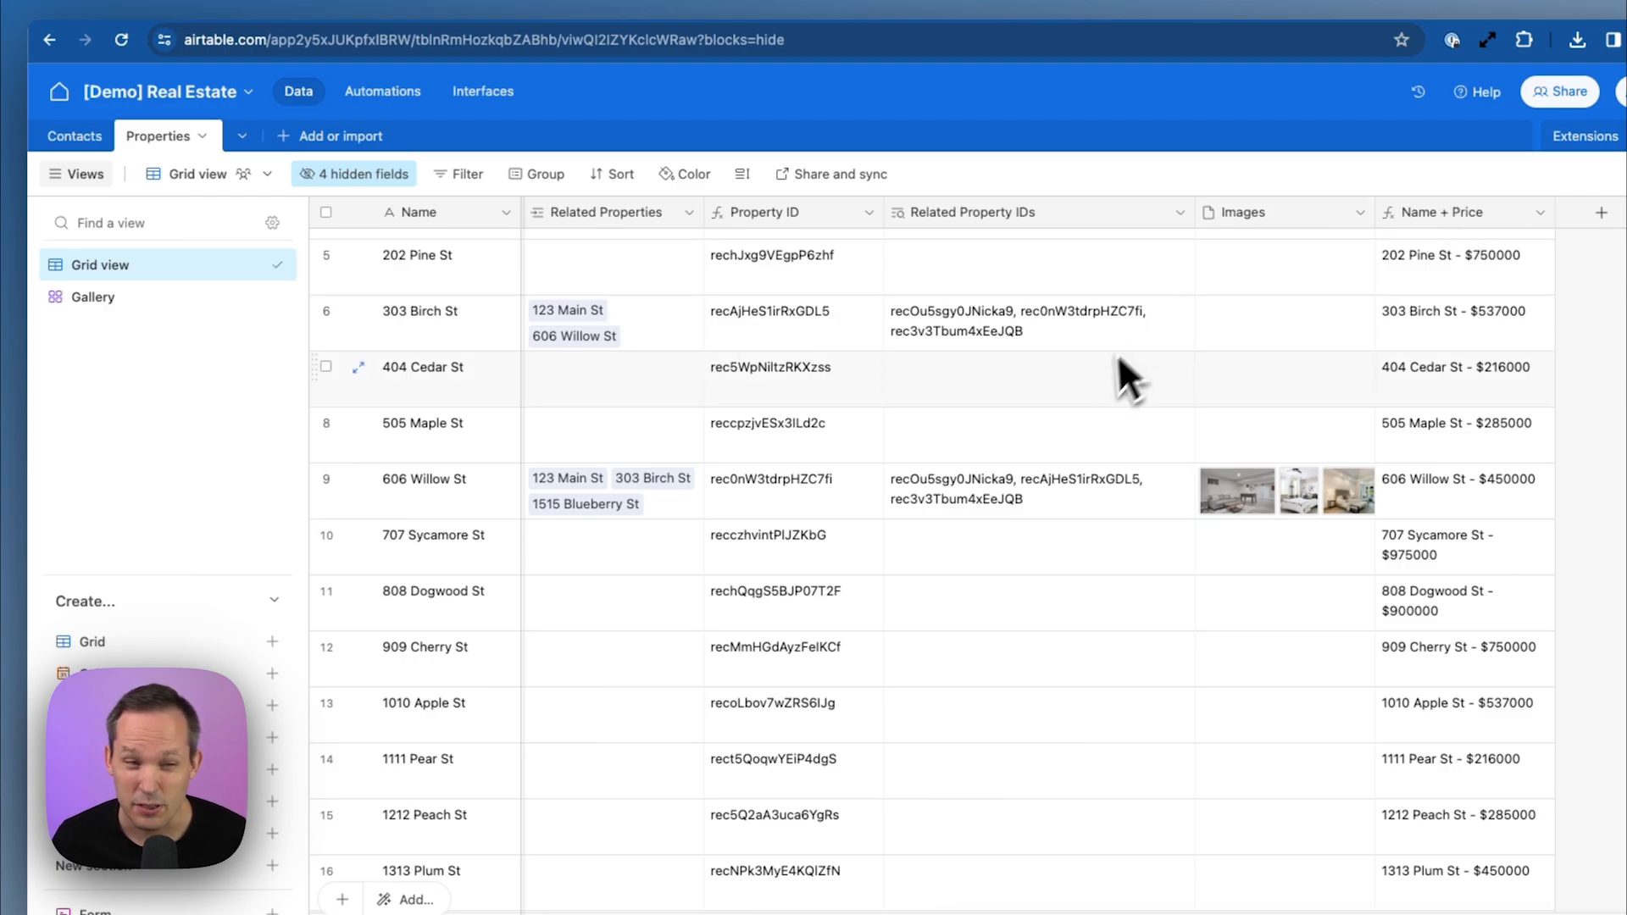
scroll(1098, 374, "left", 3)
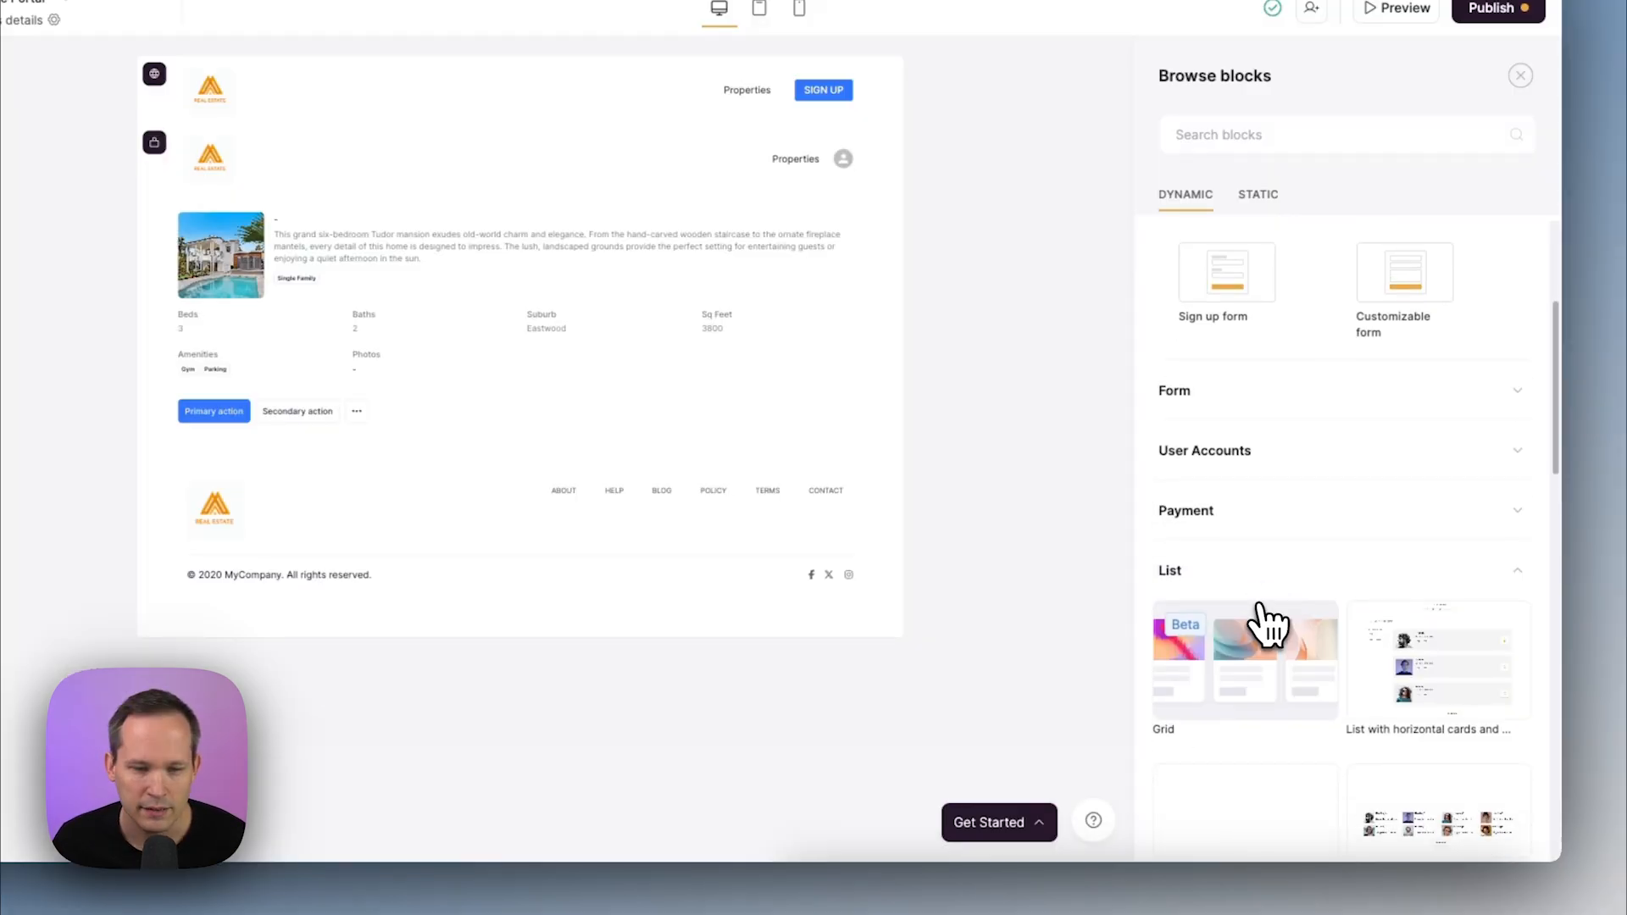
Add a Properties grid list block using the Thumbnail field as cover media
scroll(1253, 624, "down", 4)
left_click(1254, 363)
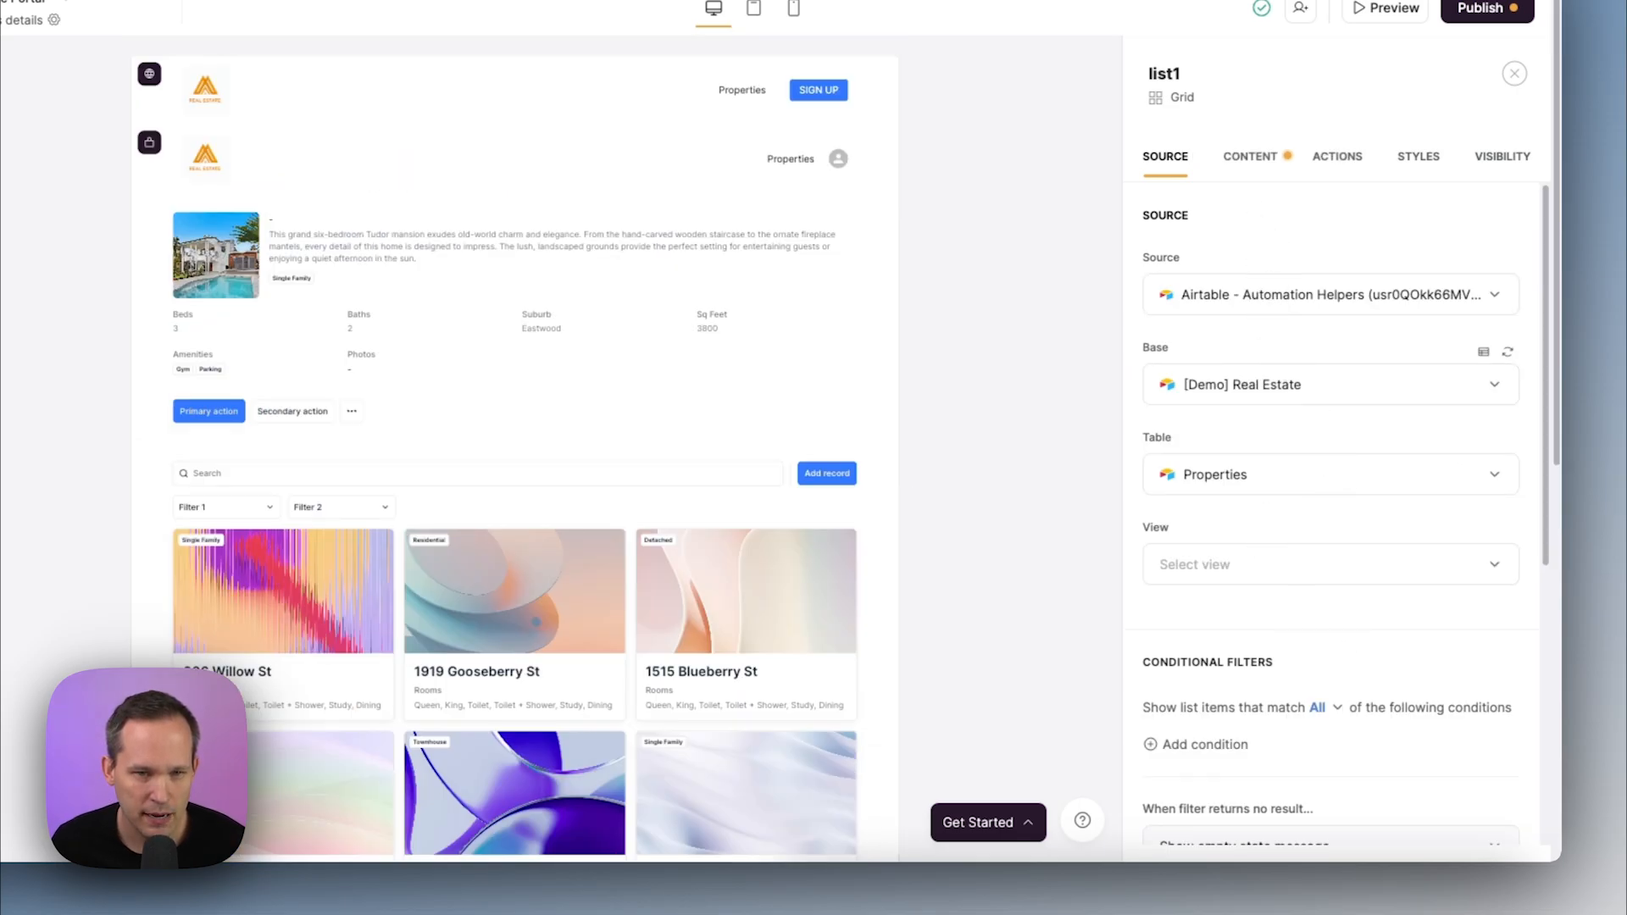
left_click(1249, 158)
scroll(1317, 529, "down", 2)
scroll(1318, 534, "down", 6)
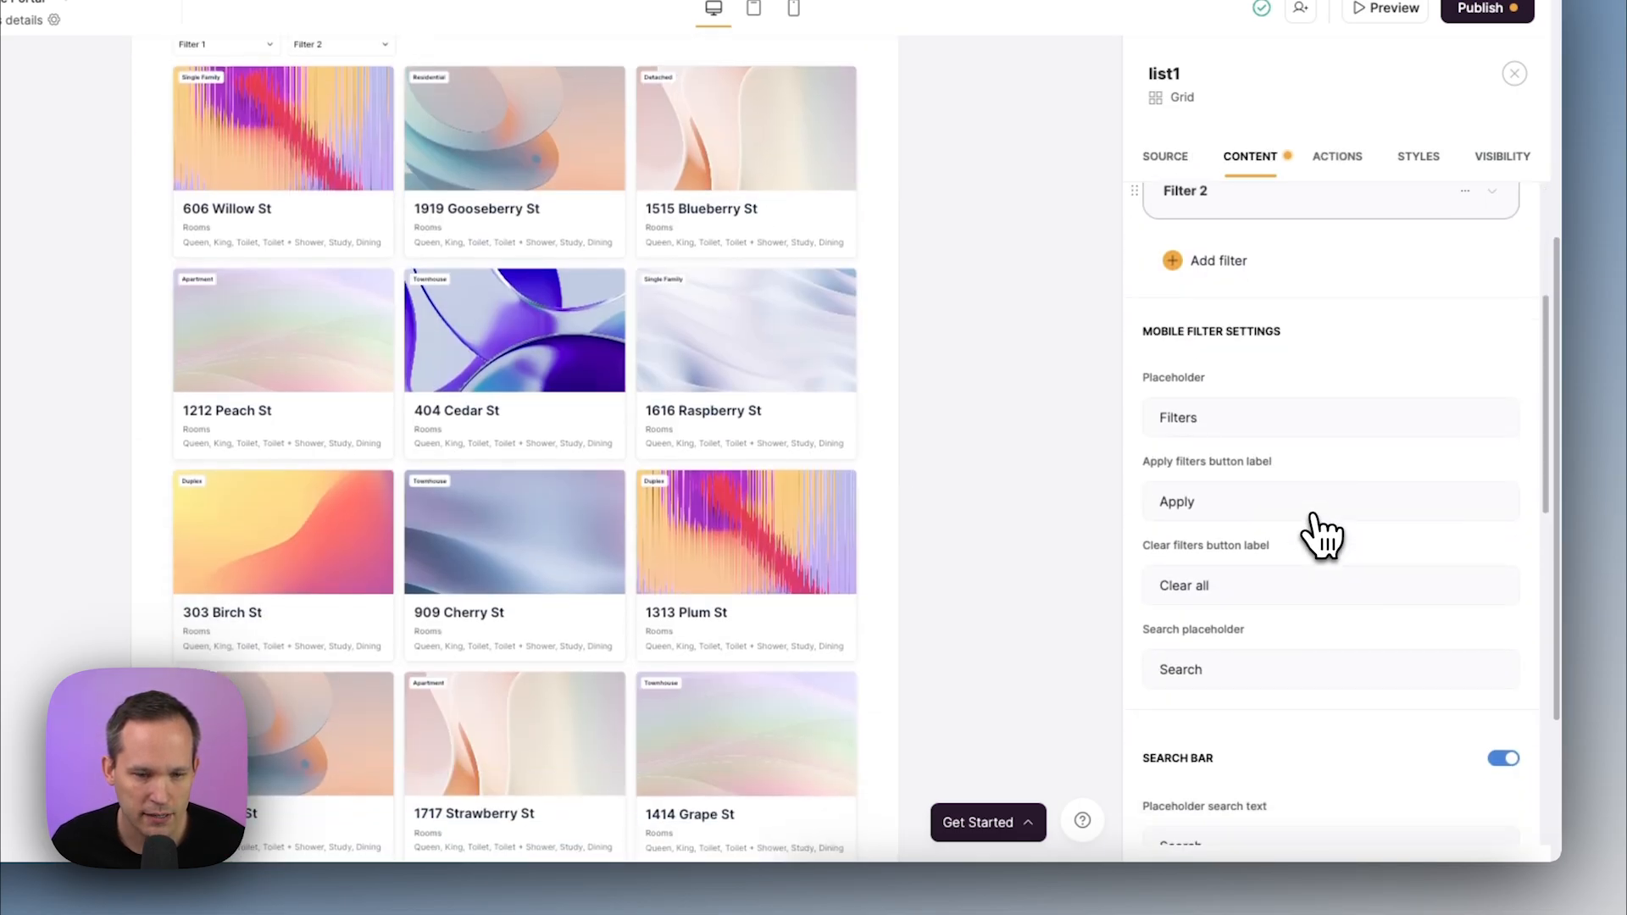
left_click(1407, 528)
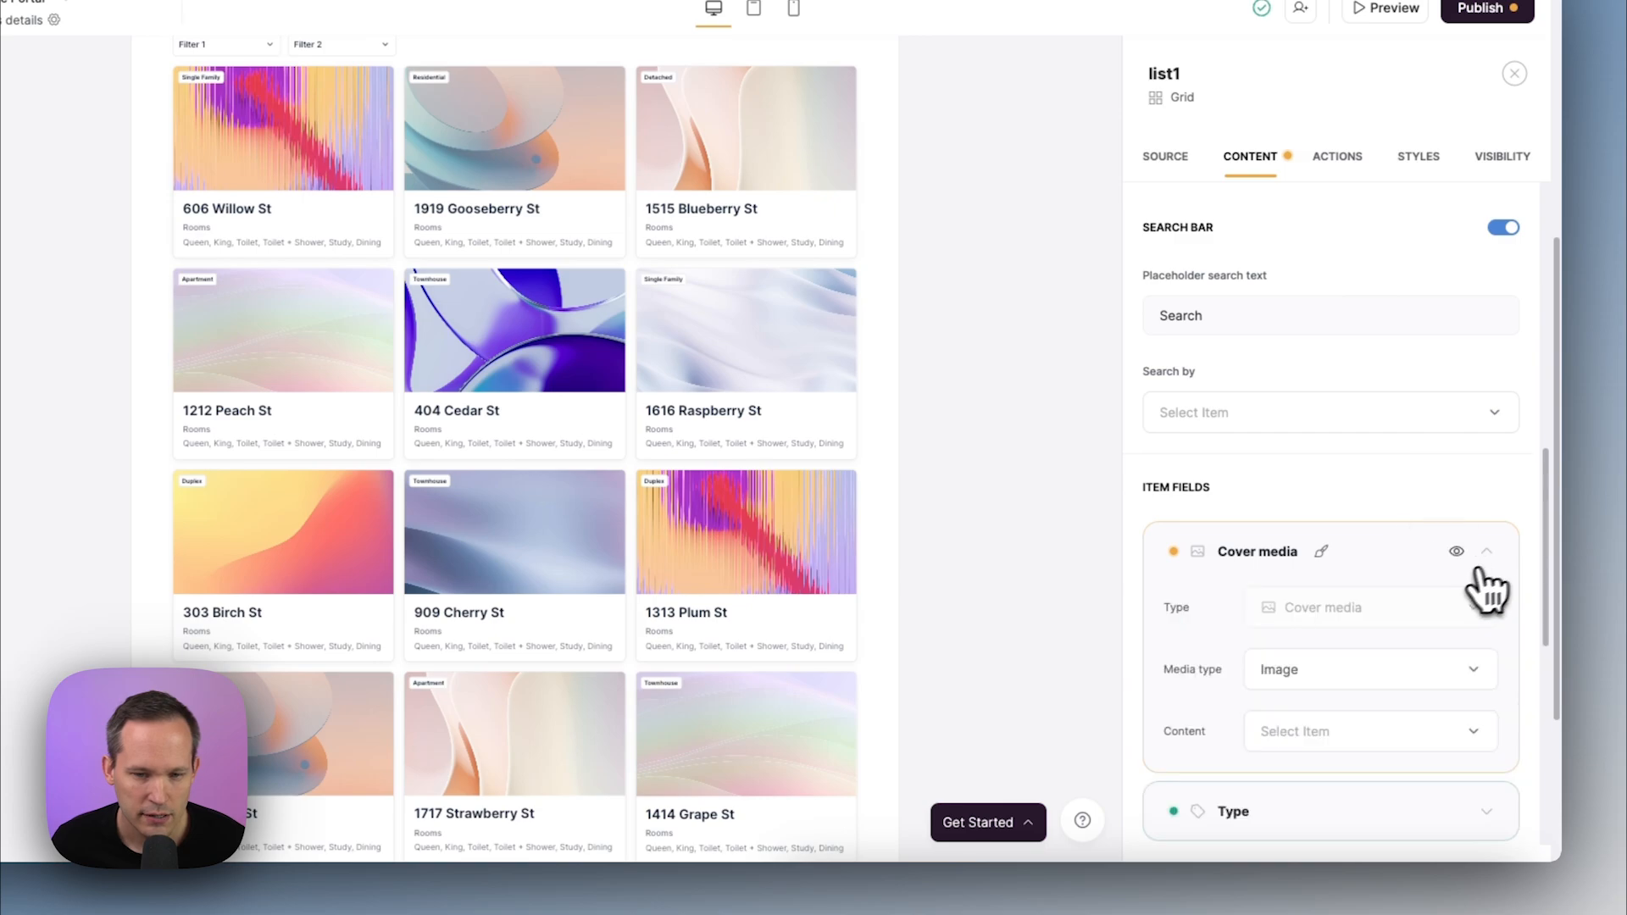
scroll(1420, 593, "down", 1)
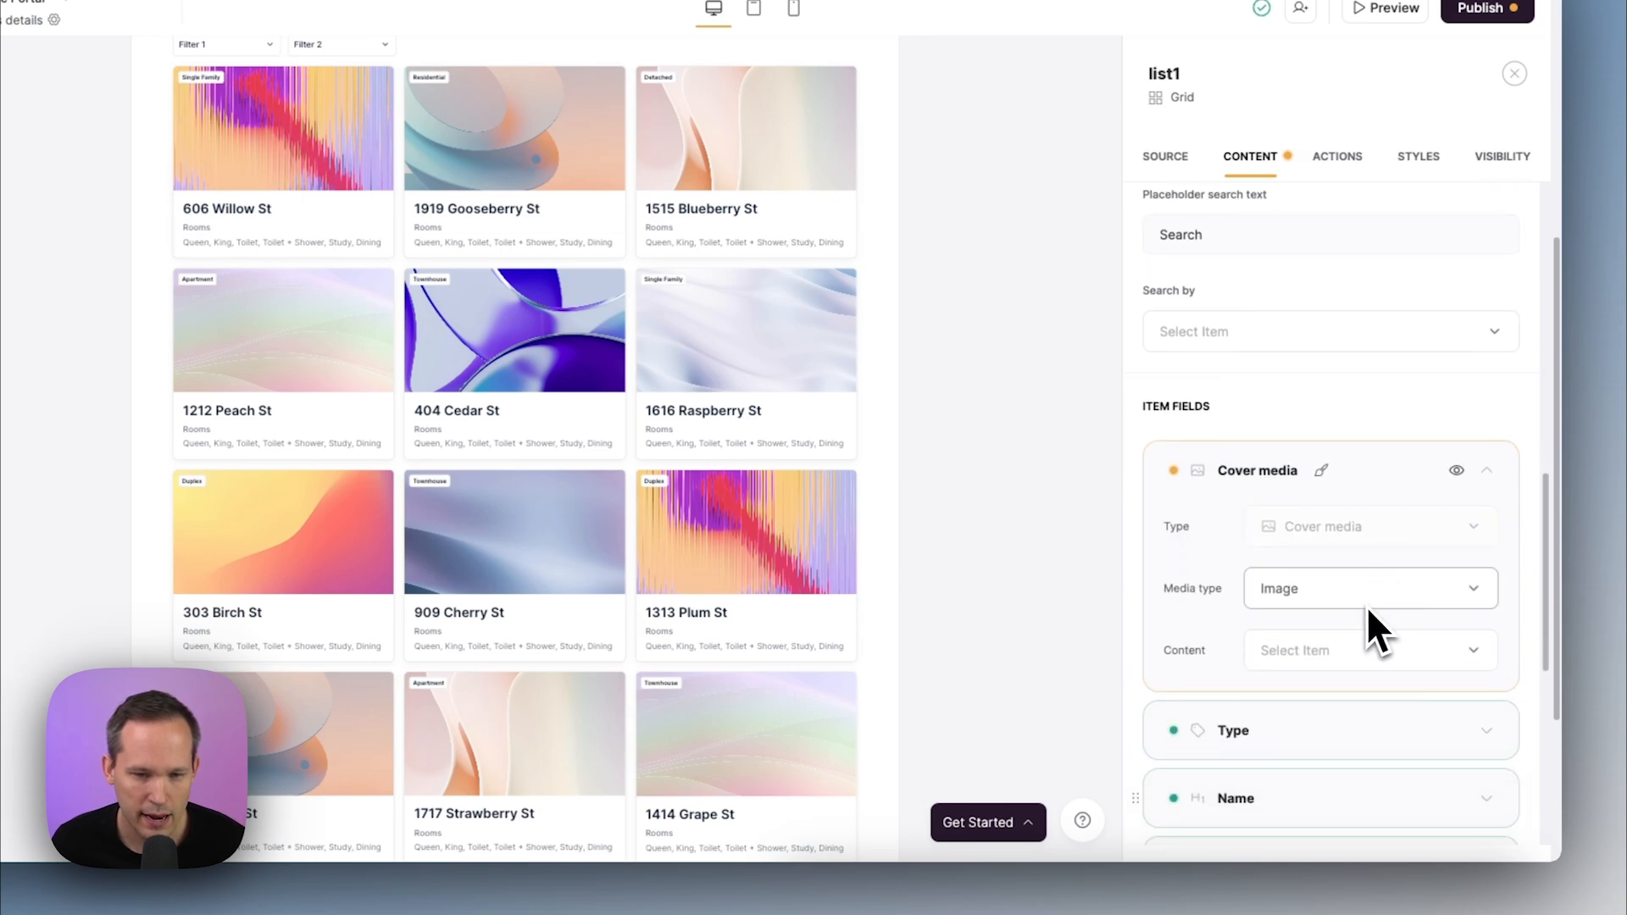
left_click(1363, 650)
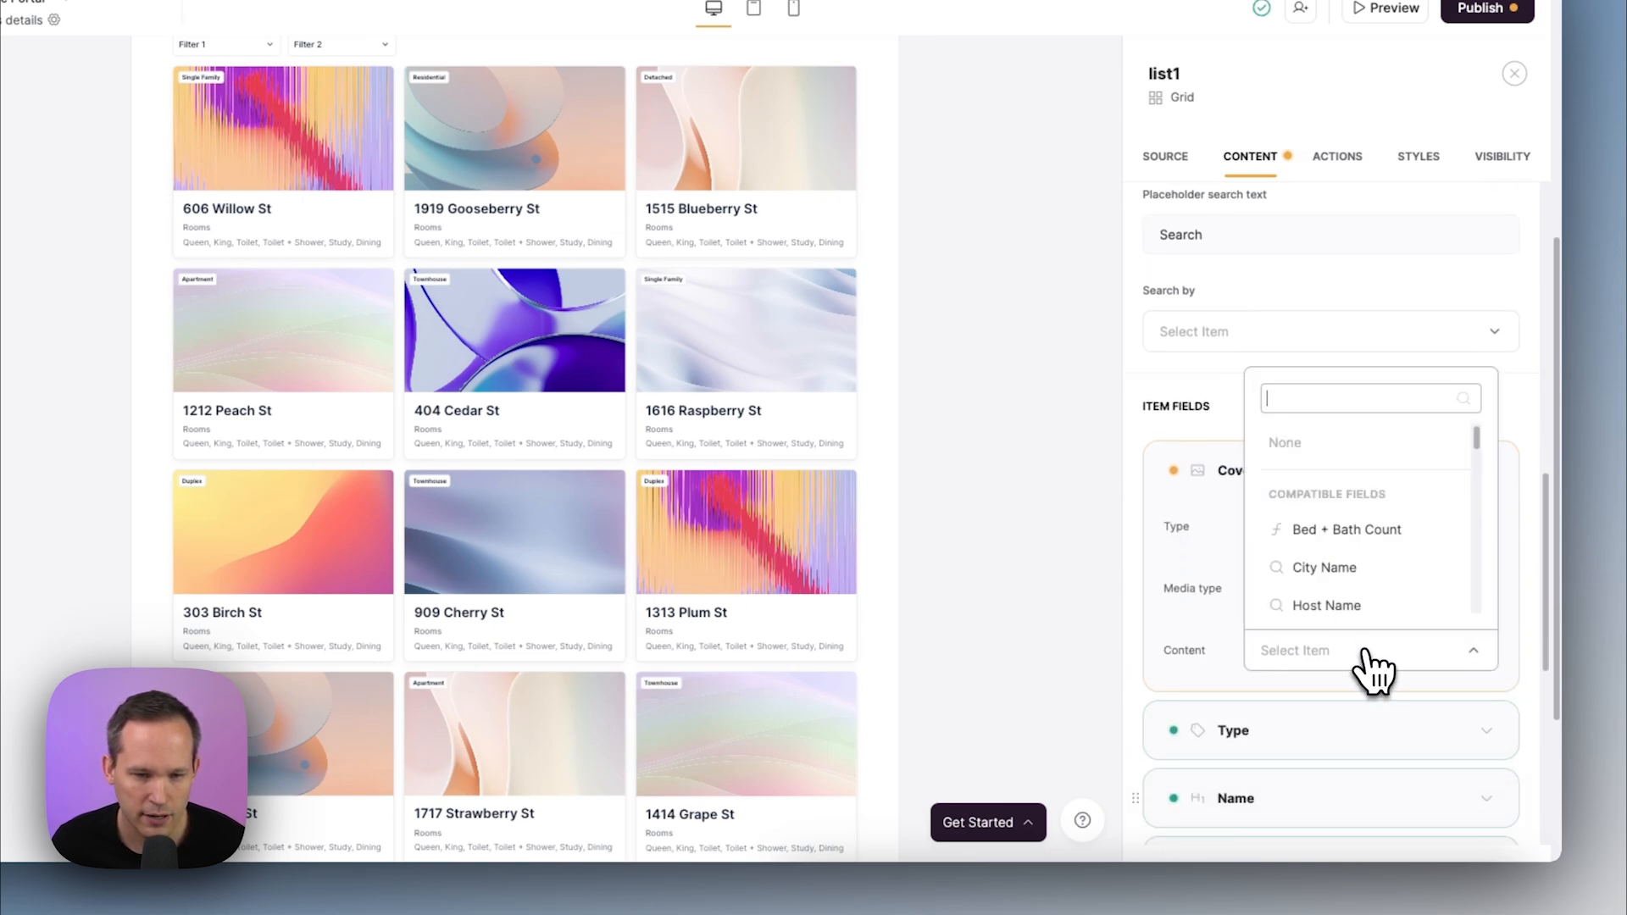
left_click(1314, 400)
type("th")
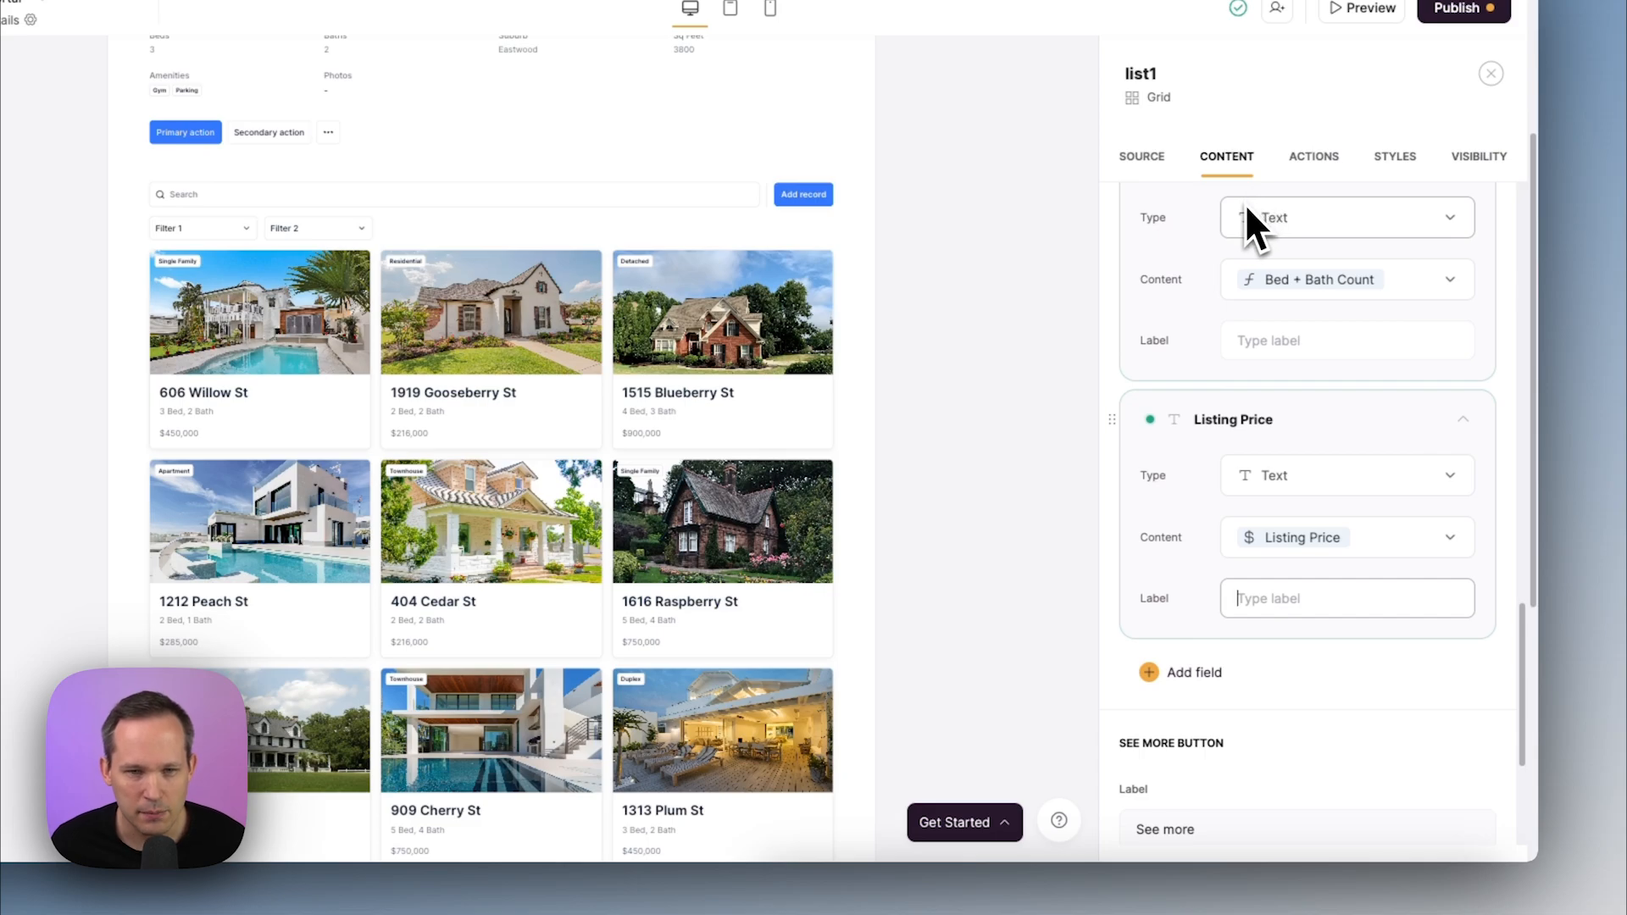
scroll(1282, 385, "up", 15)
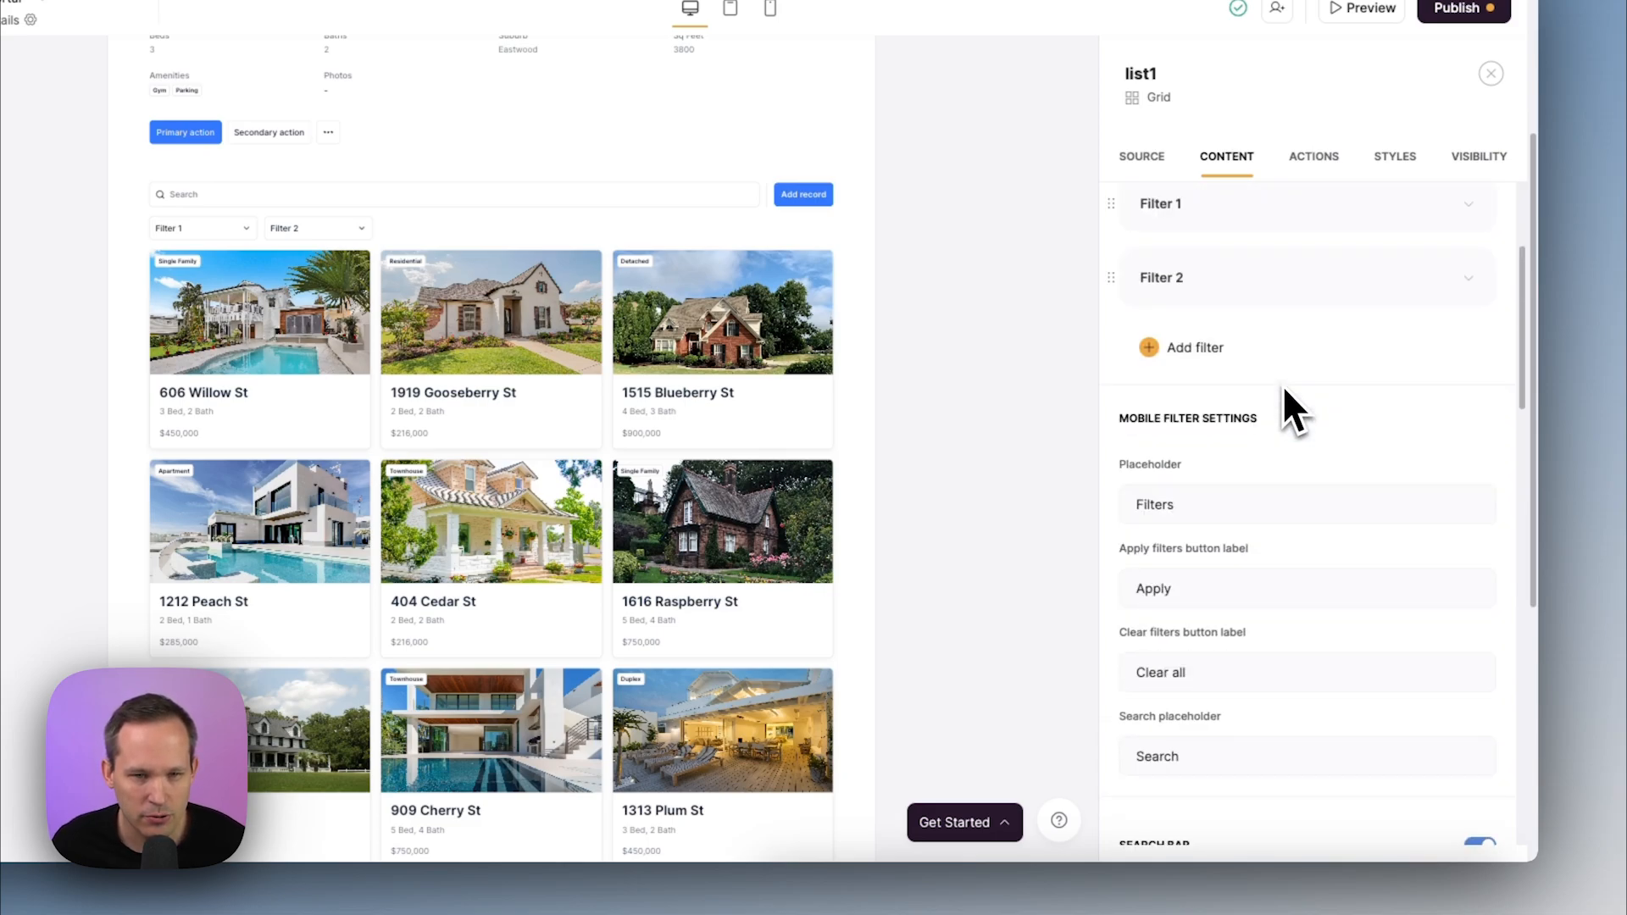
Remove Filter 1, Filter 2, the search bar and the Add record button from the list
left_click(1440, 444)
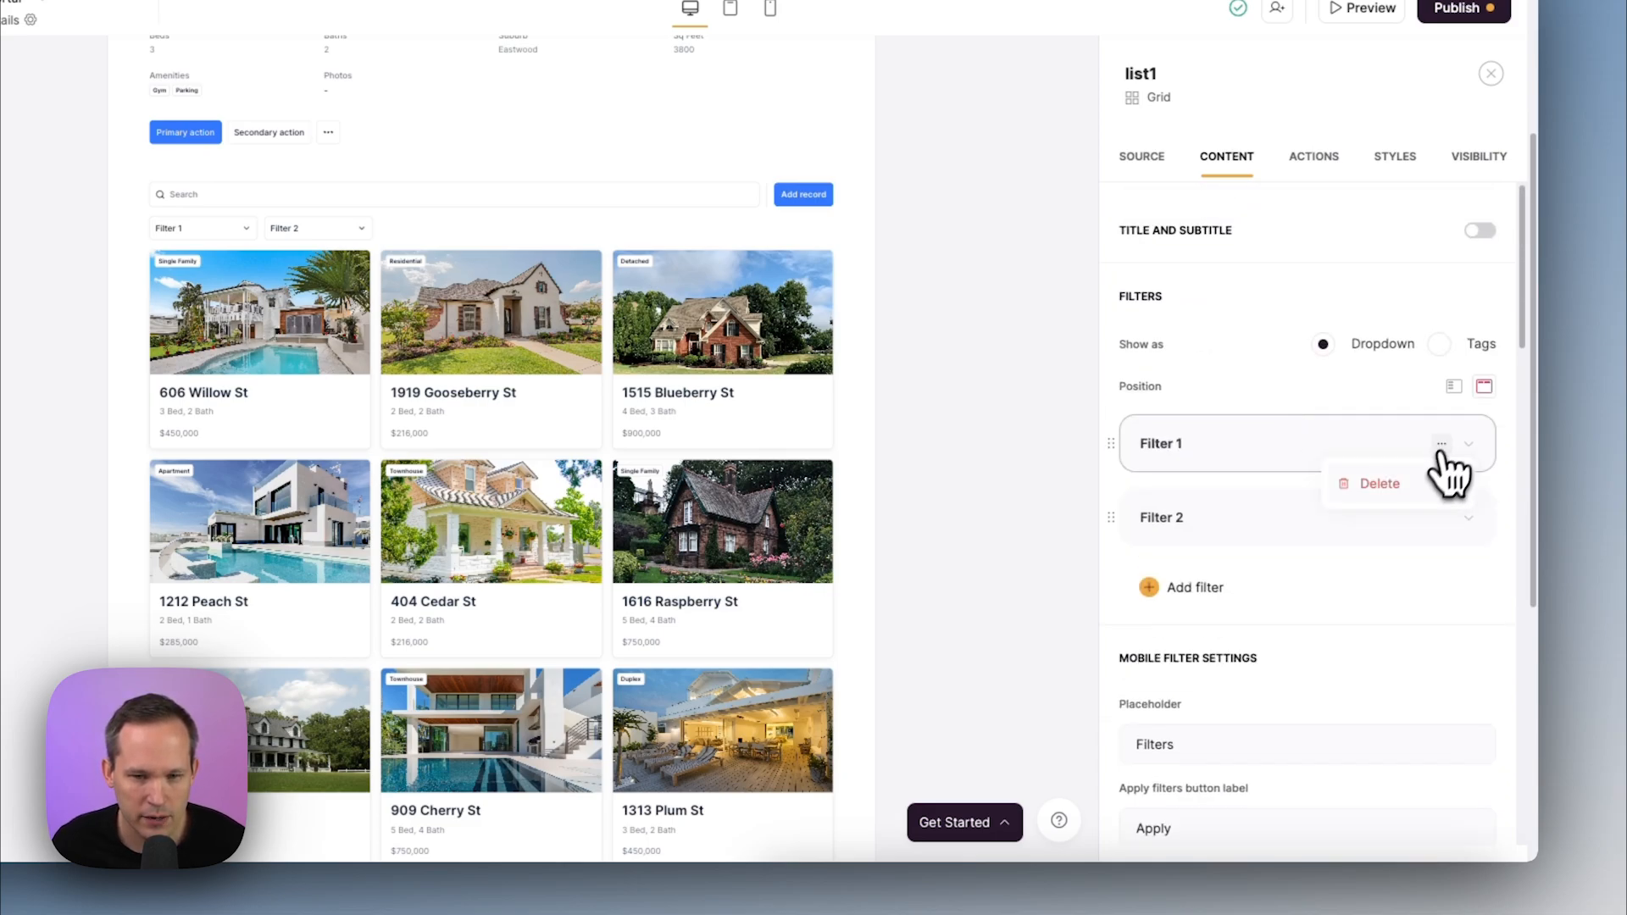
left_click(1400, 481)
left_click(1441, 445)
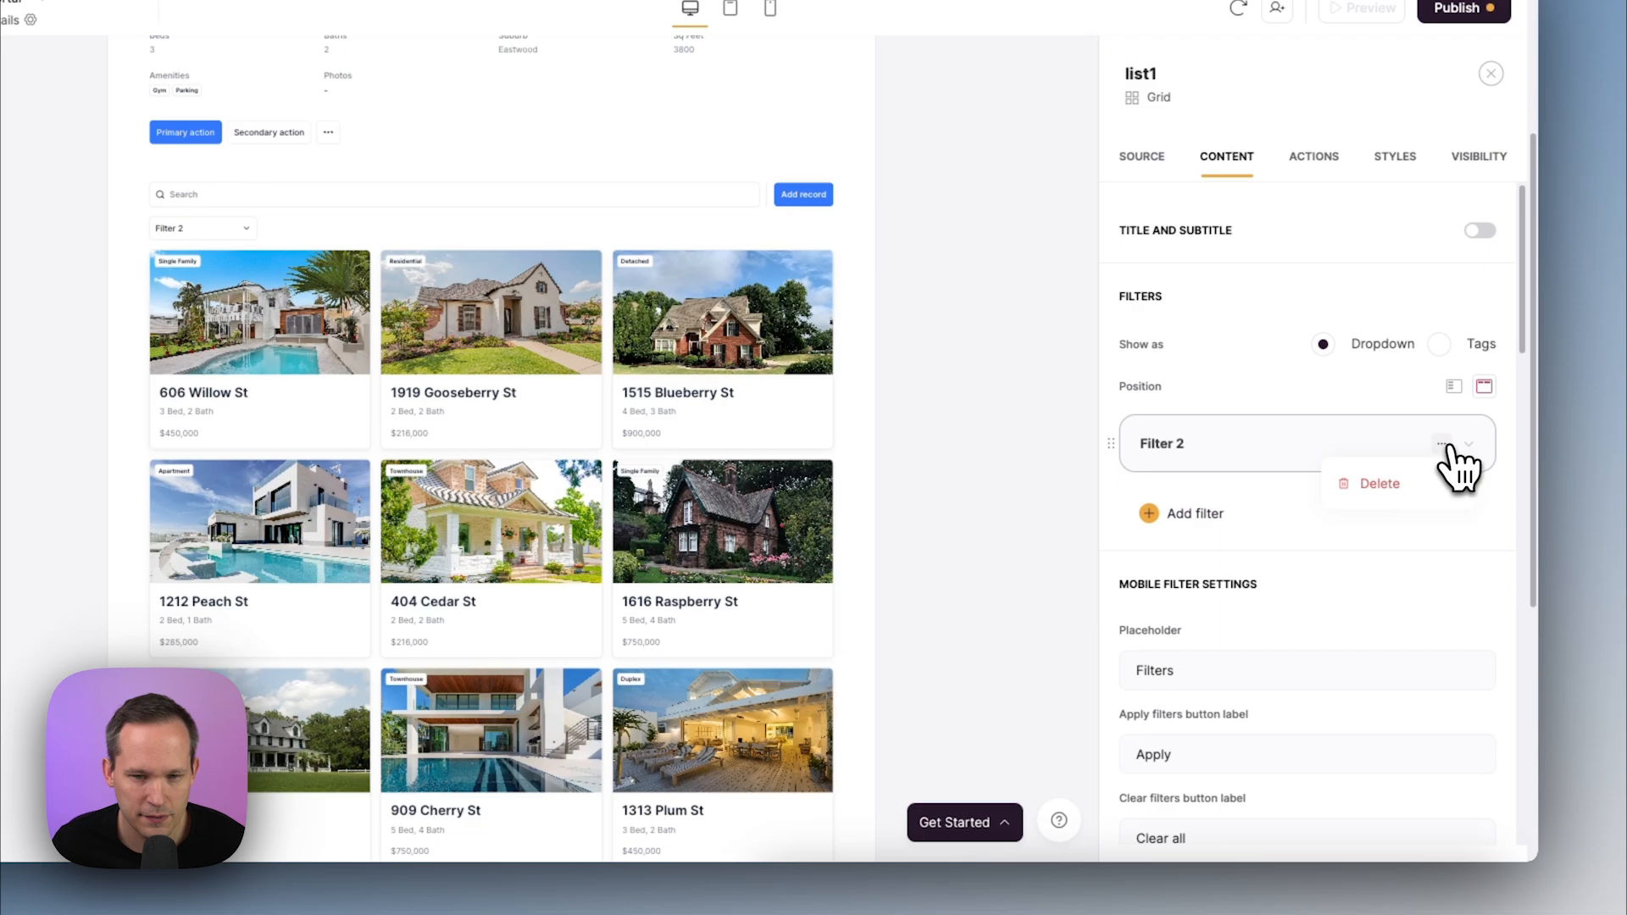
left_click(1389, 481)
scroll(1441, 508, "down", 5)
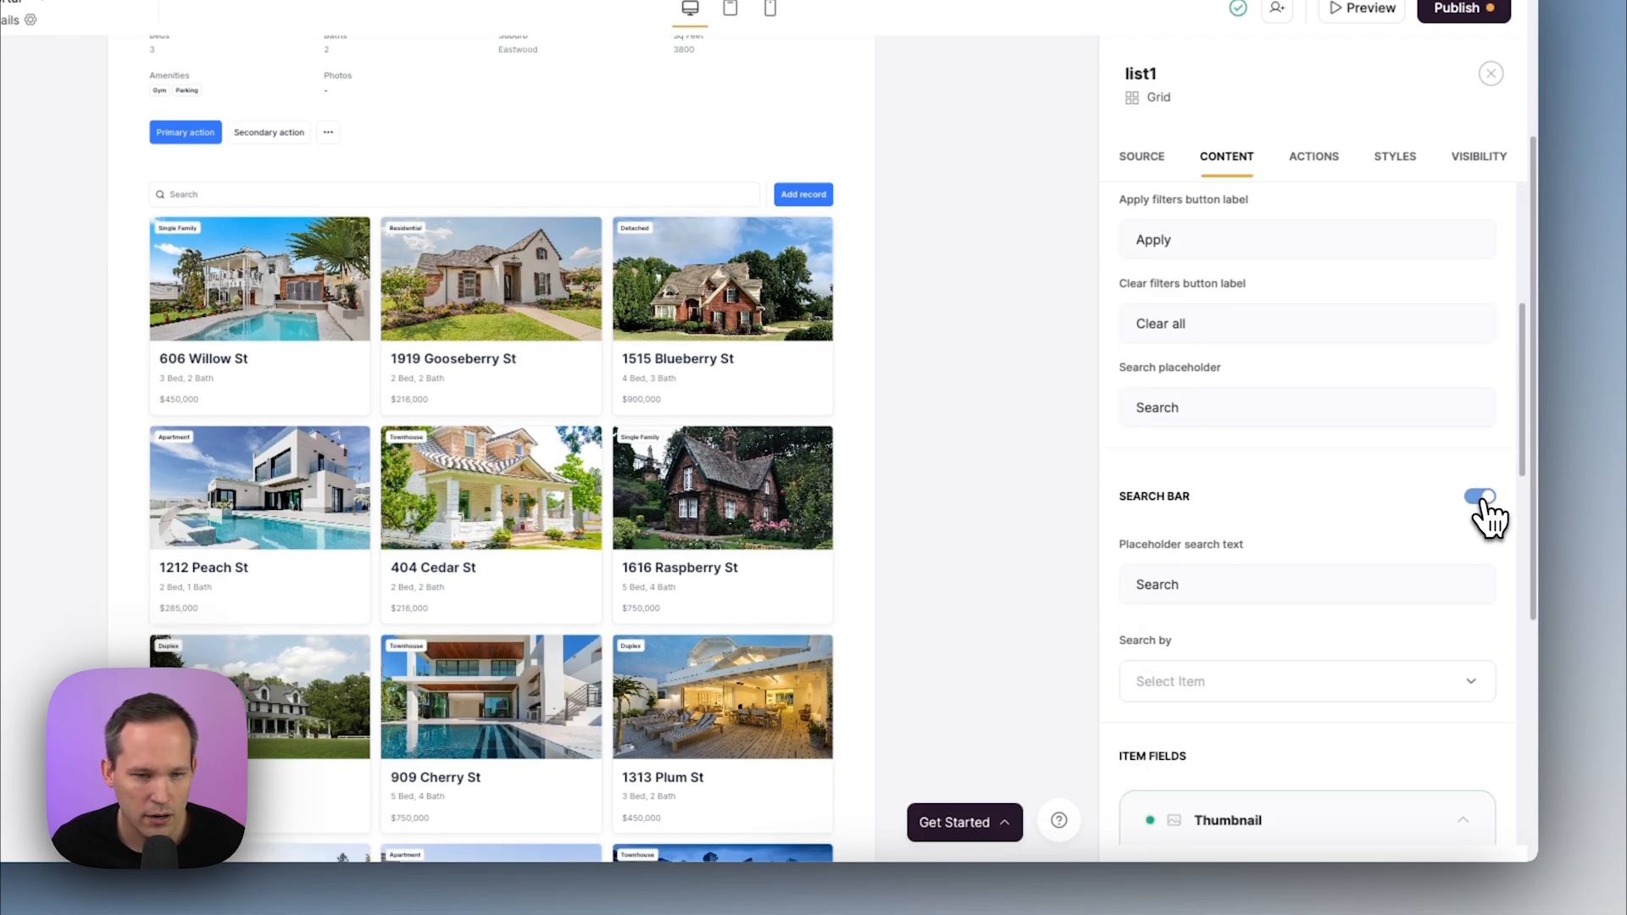
left_click(1476, 495)
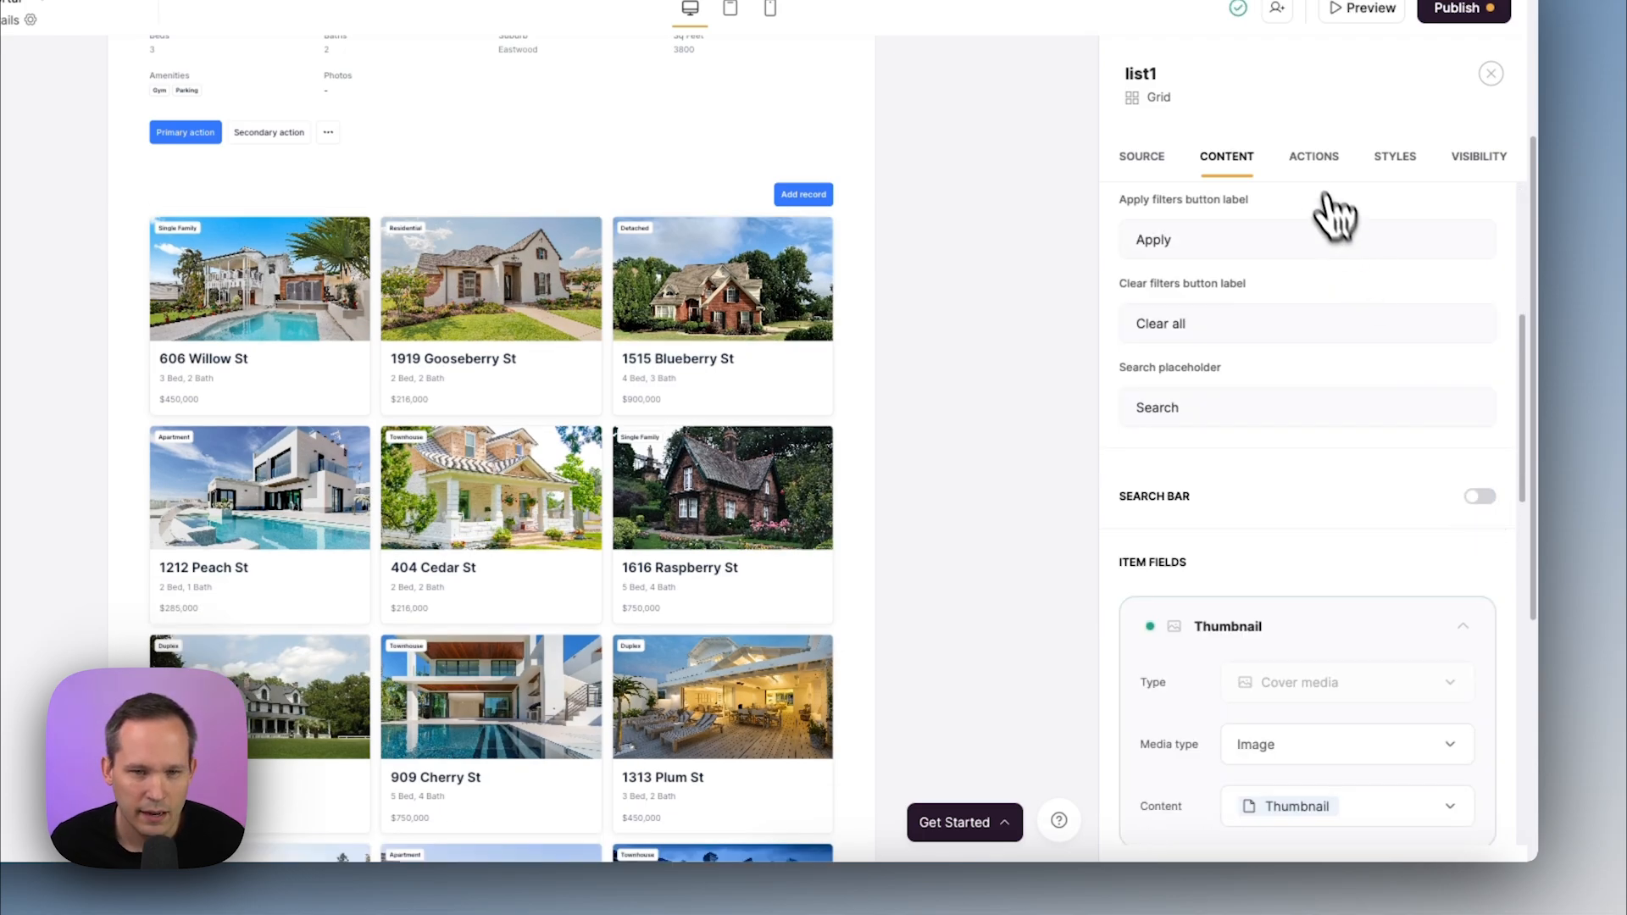
left_click(1313, 157)
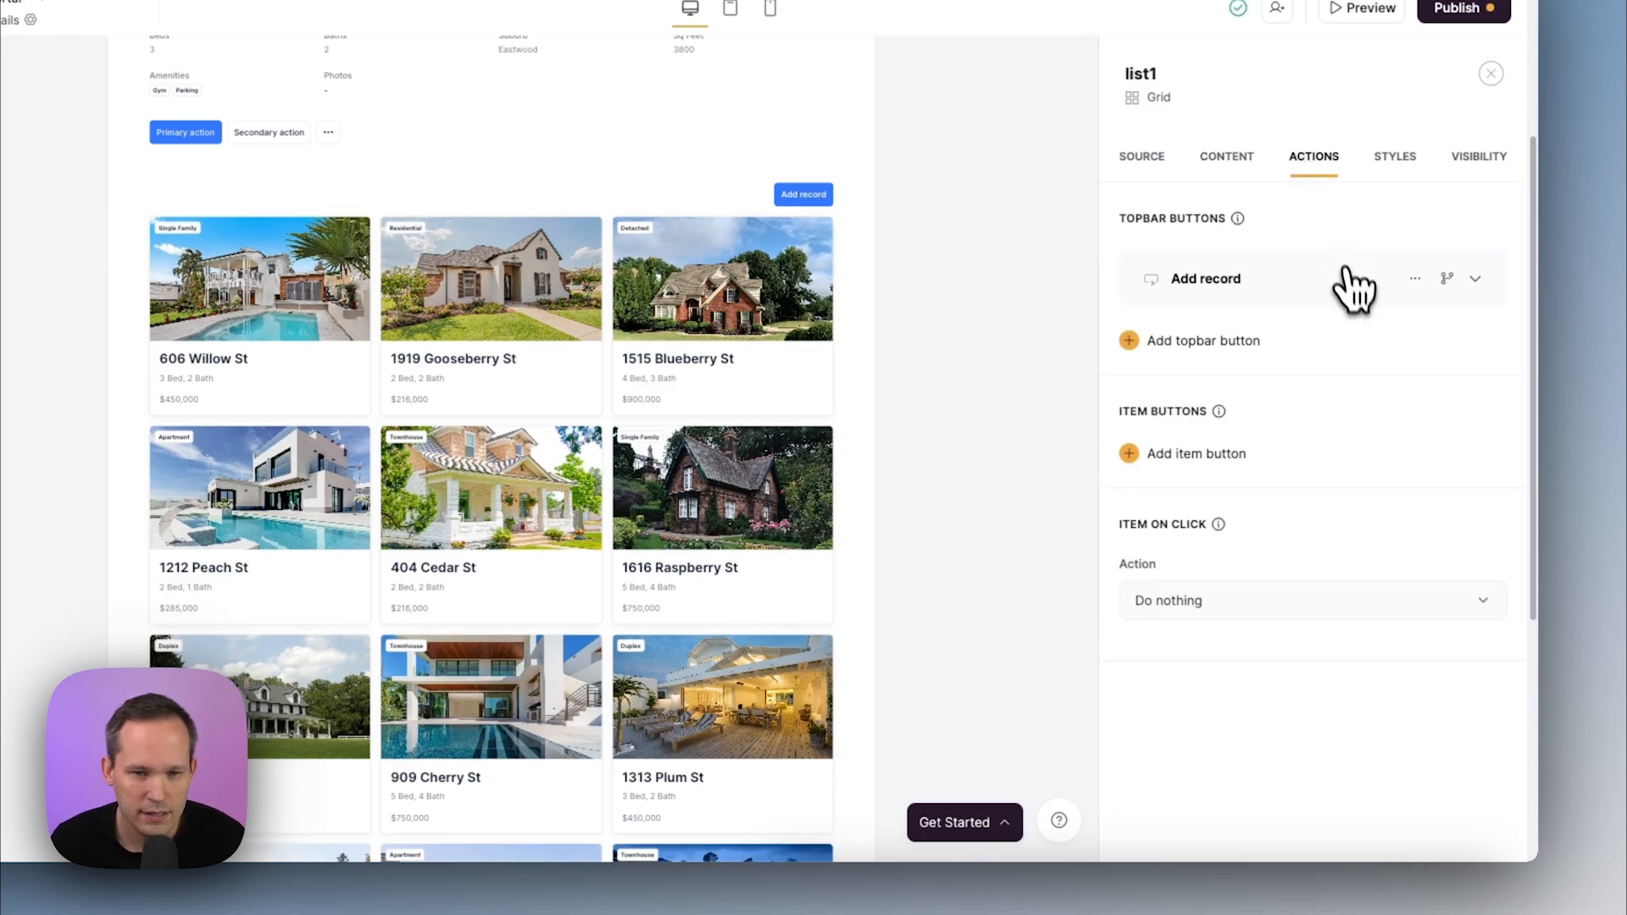
left_click(1414, 279)
left_click(1332, 359)
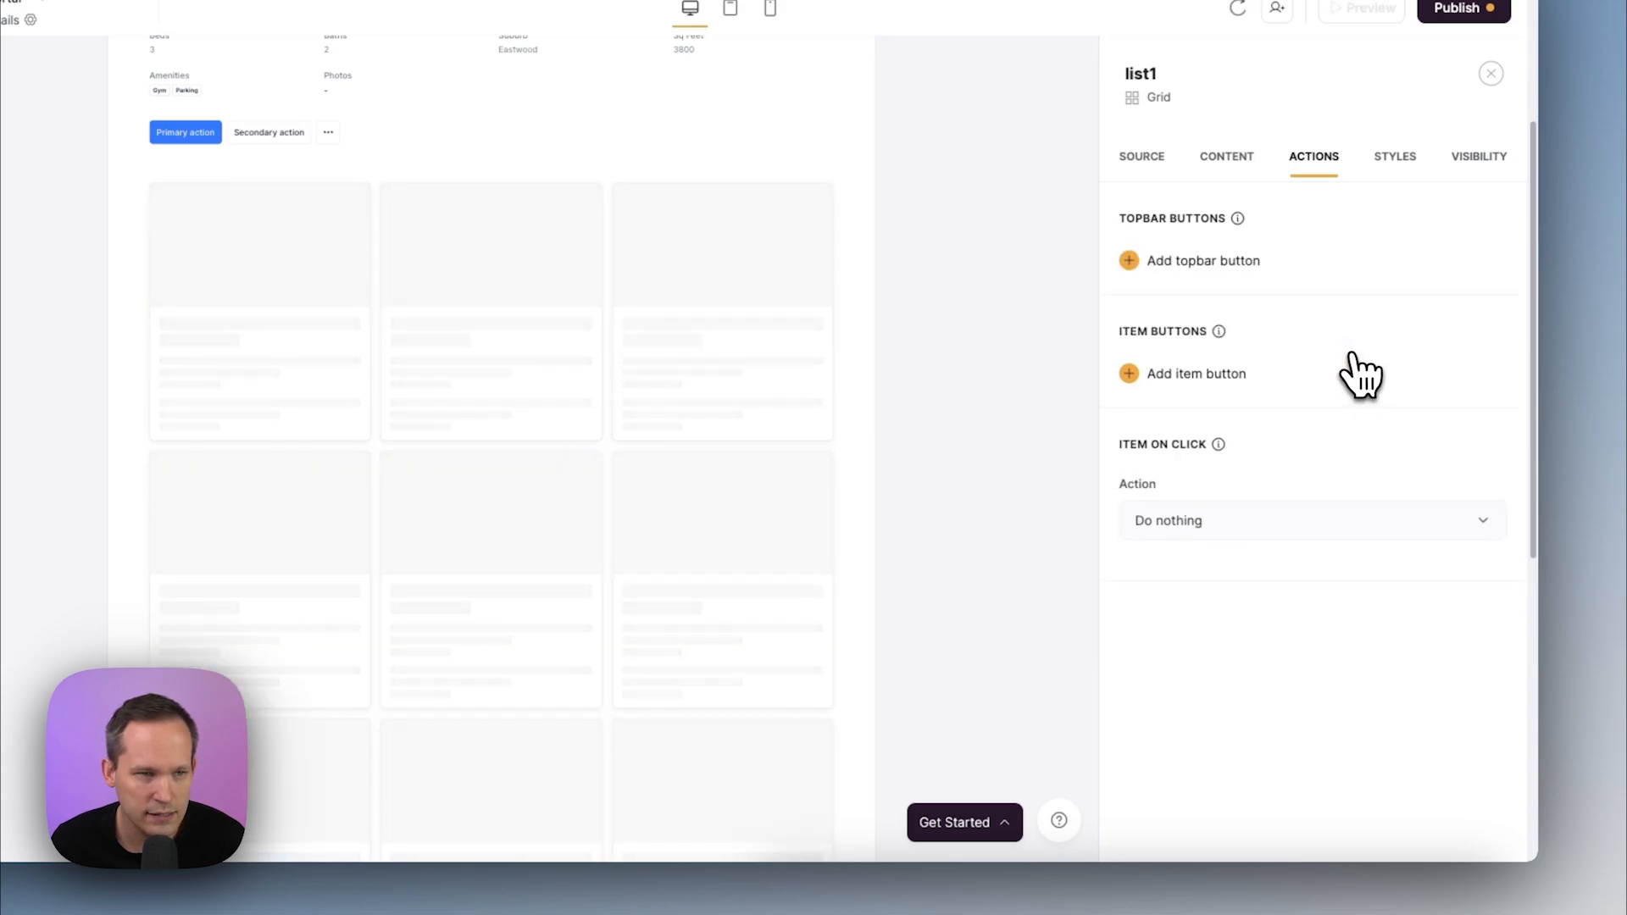
left_click(1144, 159)
Add a conditional filter: Related Property IDs includes any of the current record's Property ID
scroll(1334, 500, "down", 3)
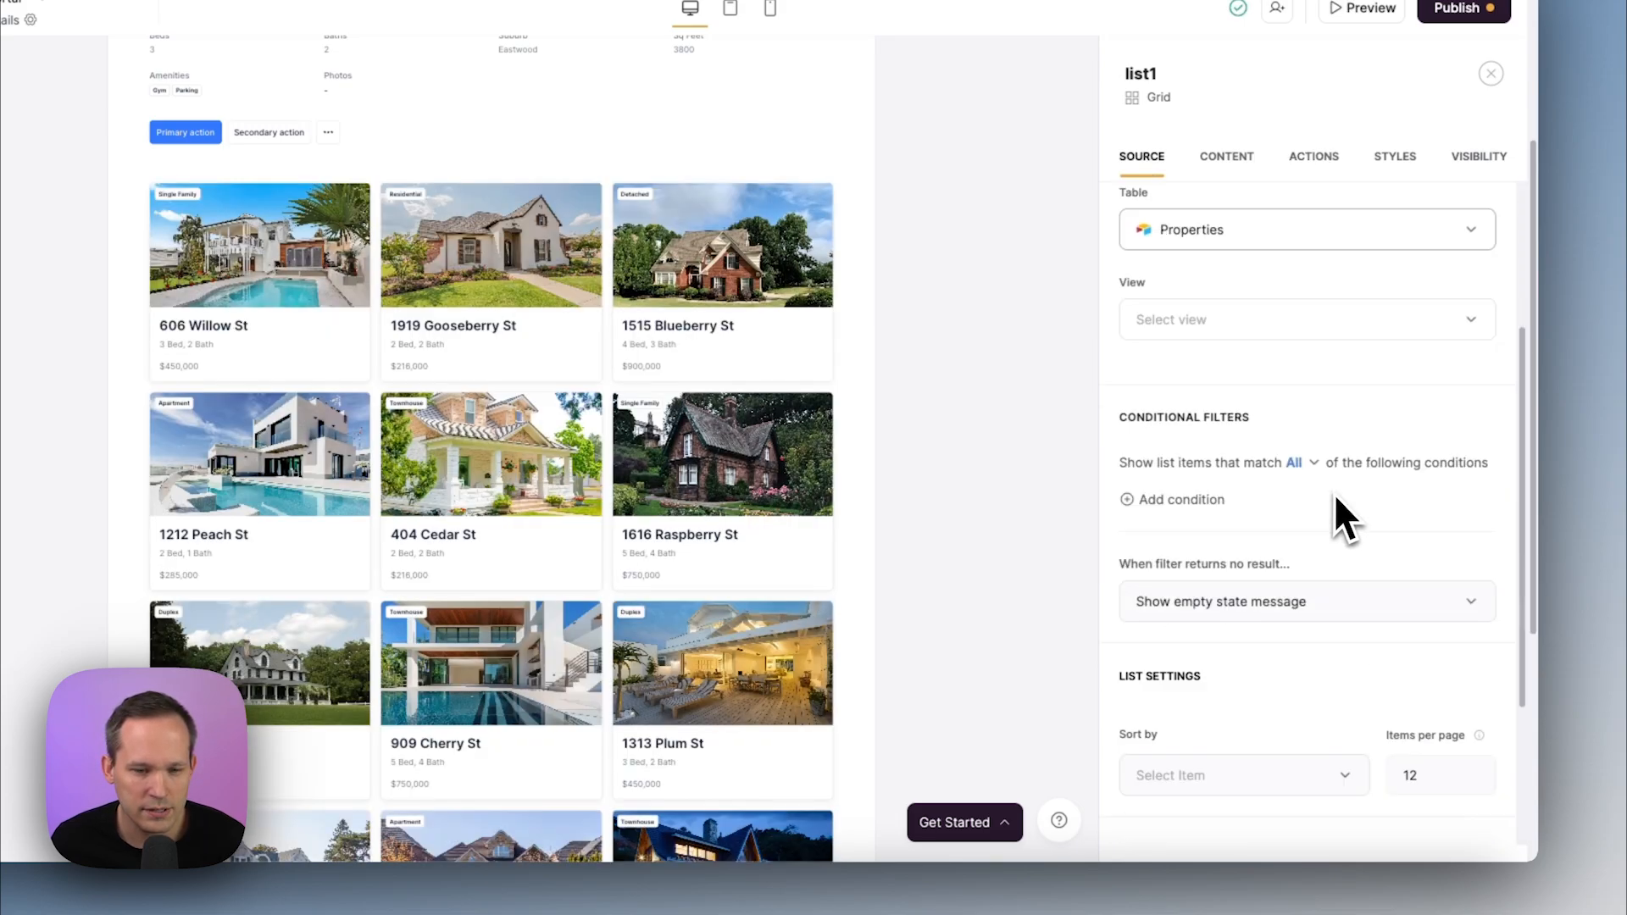
left_click(1178, 502)
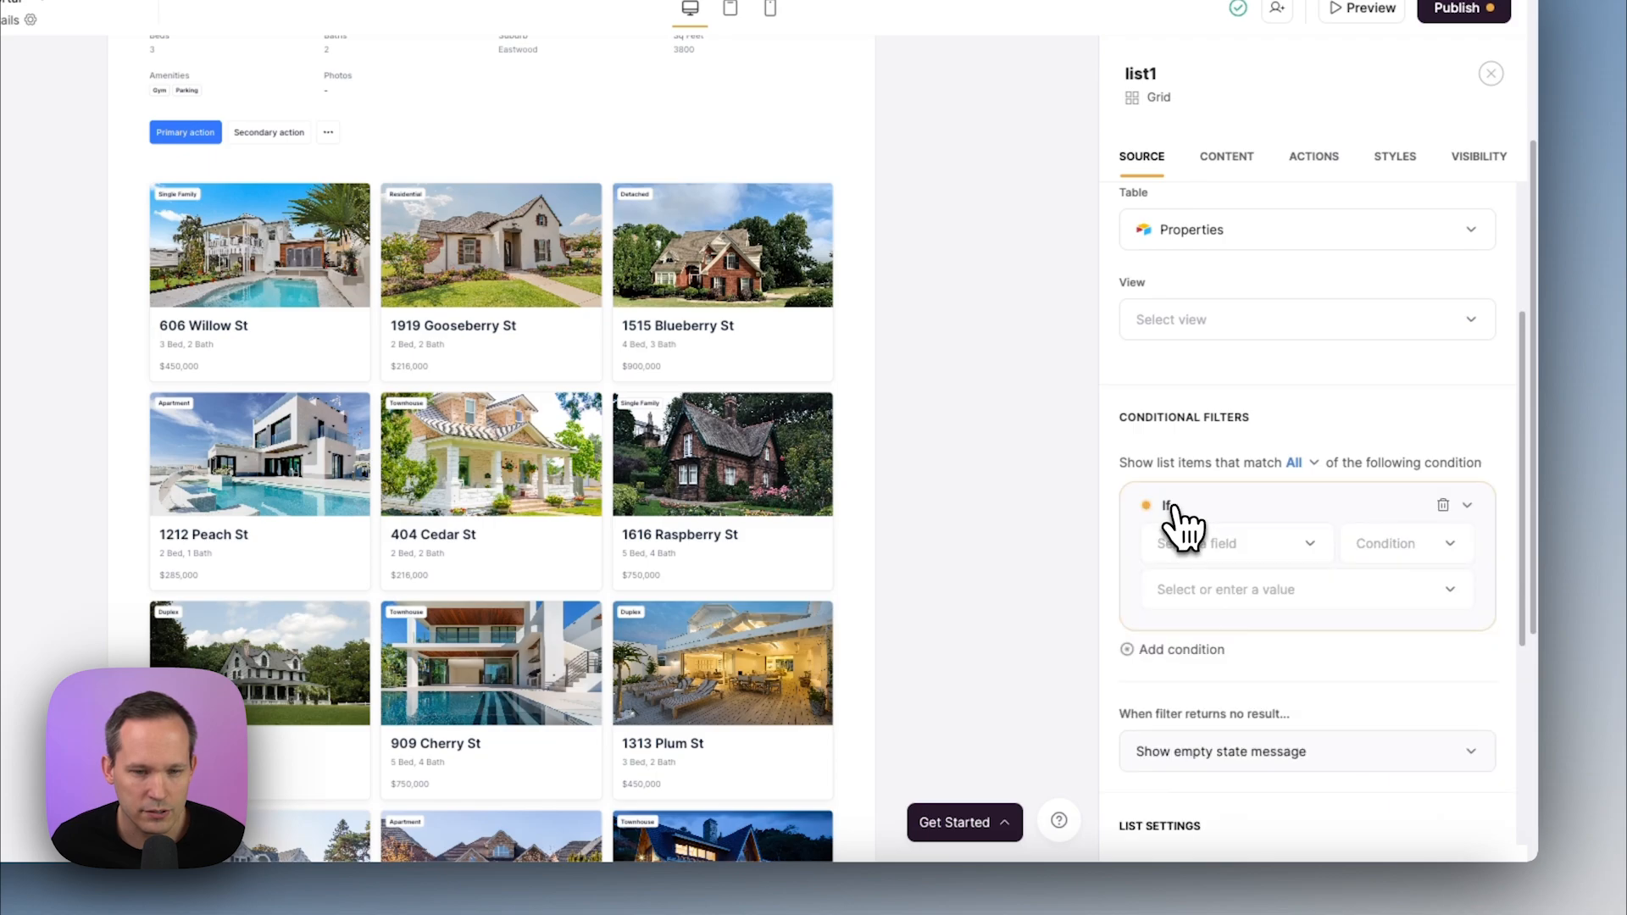
left_click(1246, 557)
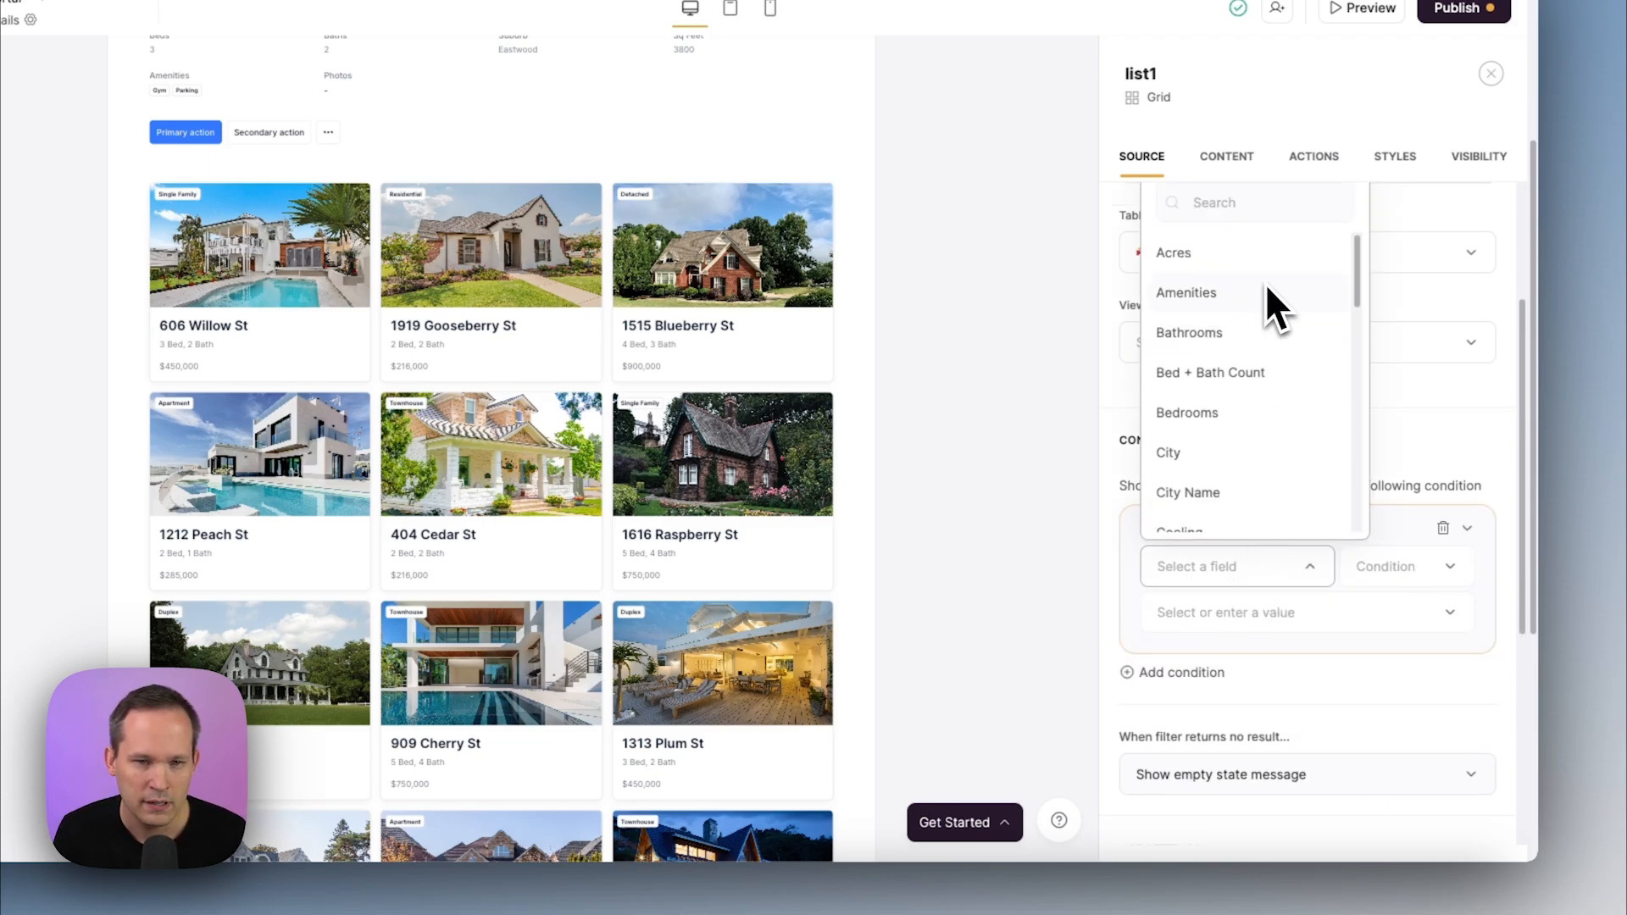
type("rel")
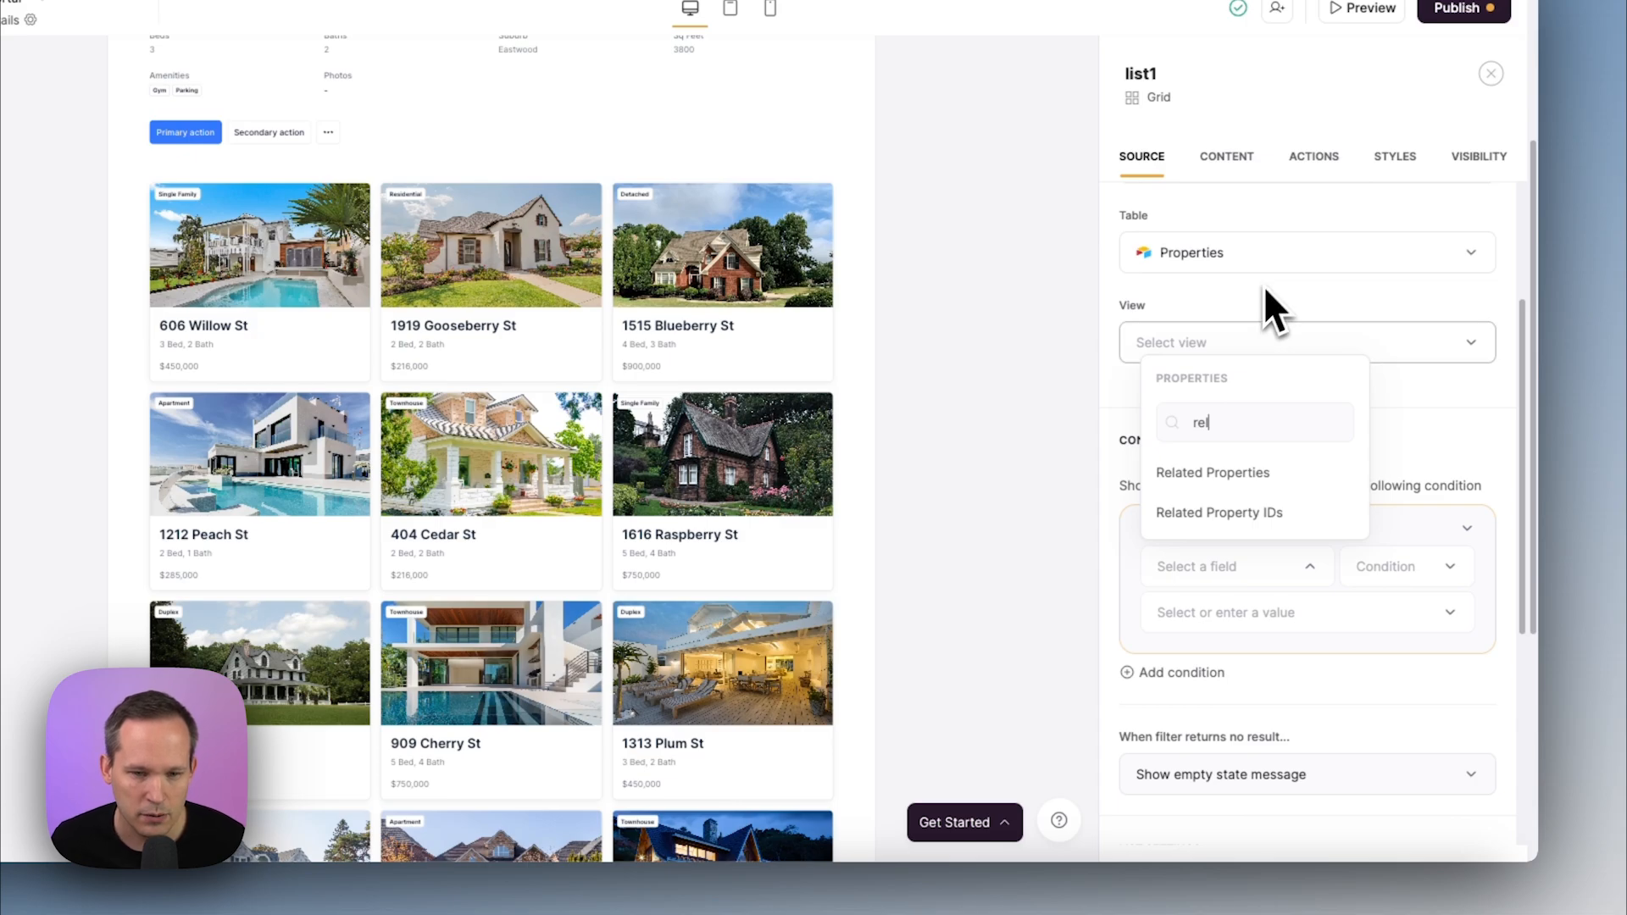
left_click(1232, 510)
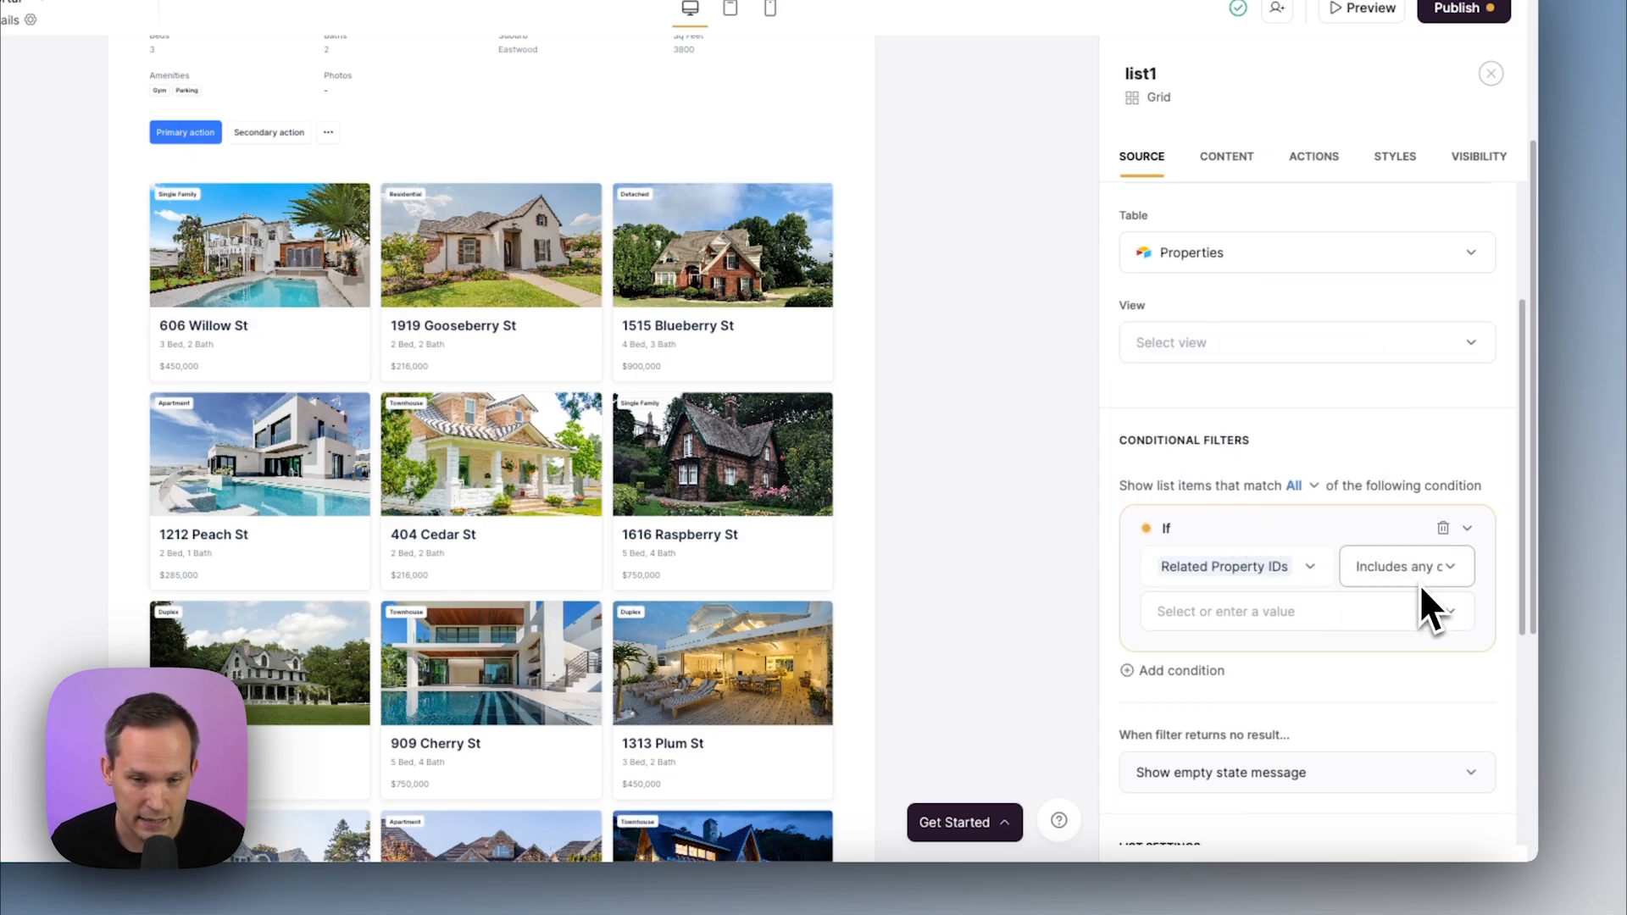
left_click(1438, 616)
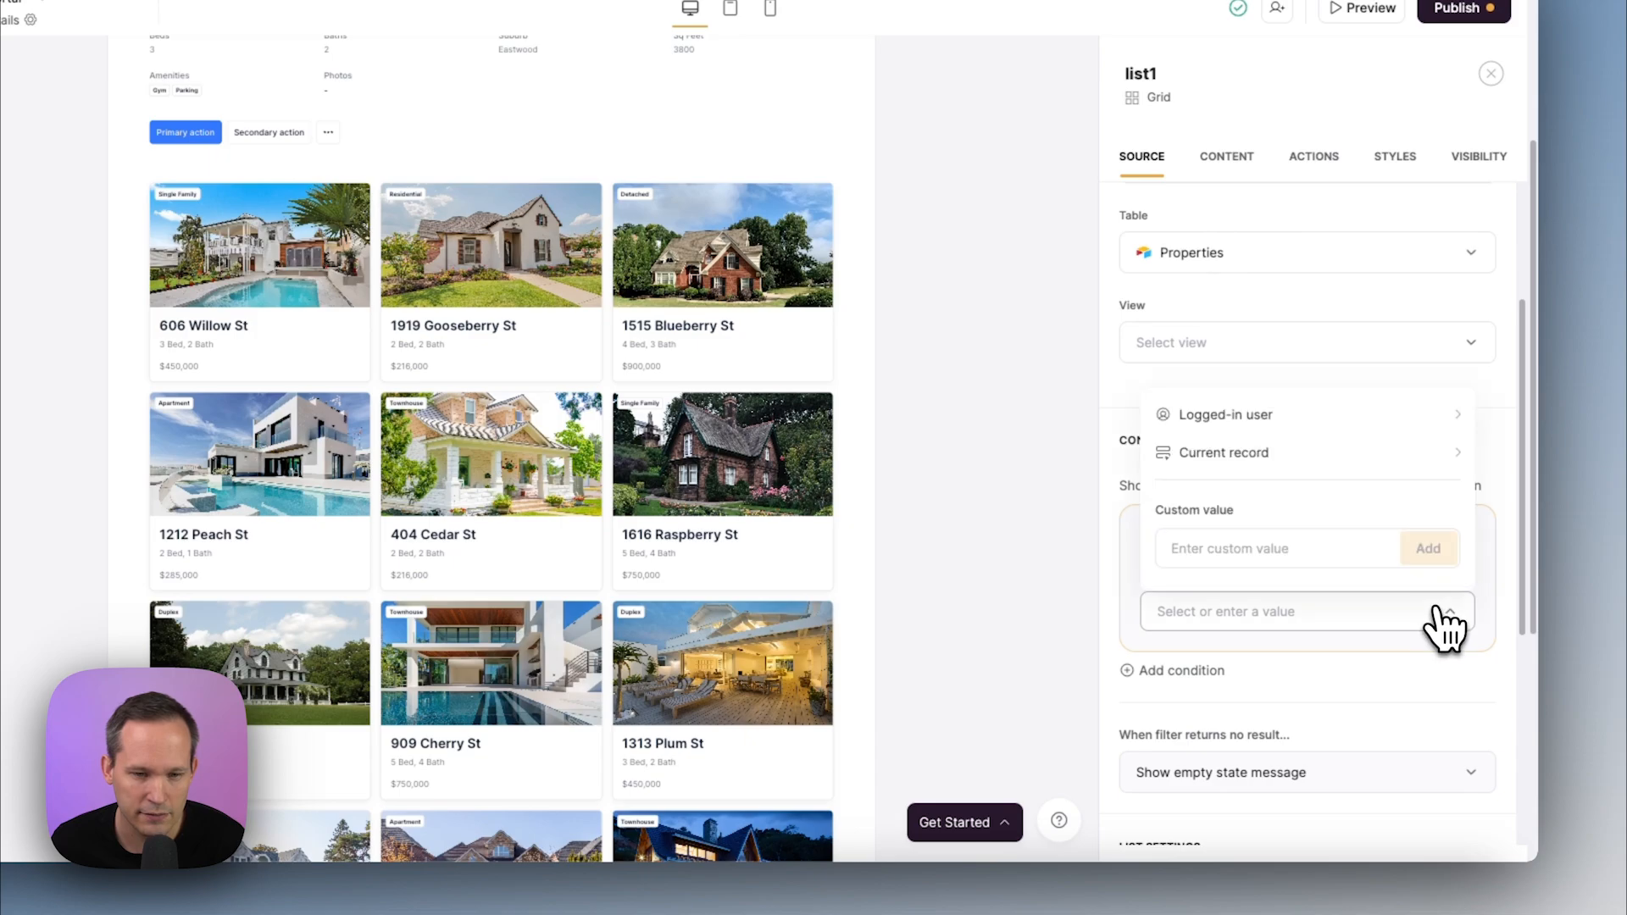
left_click(1337, 458)
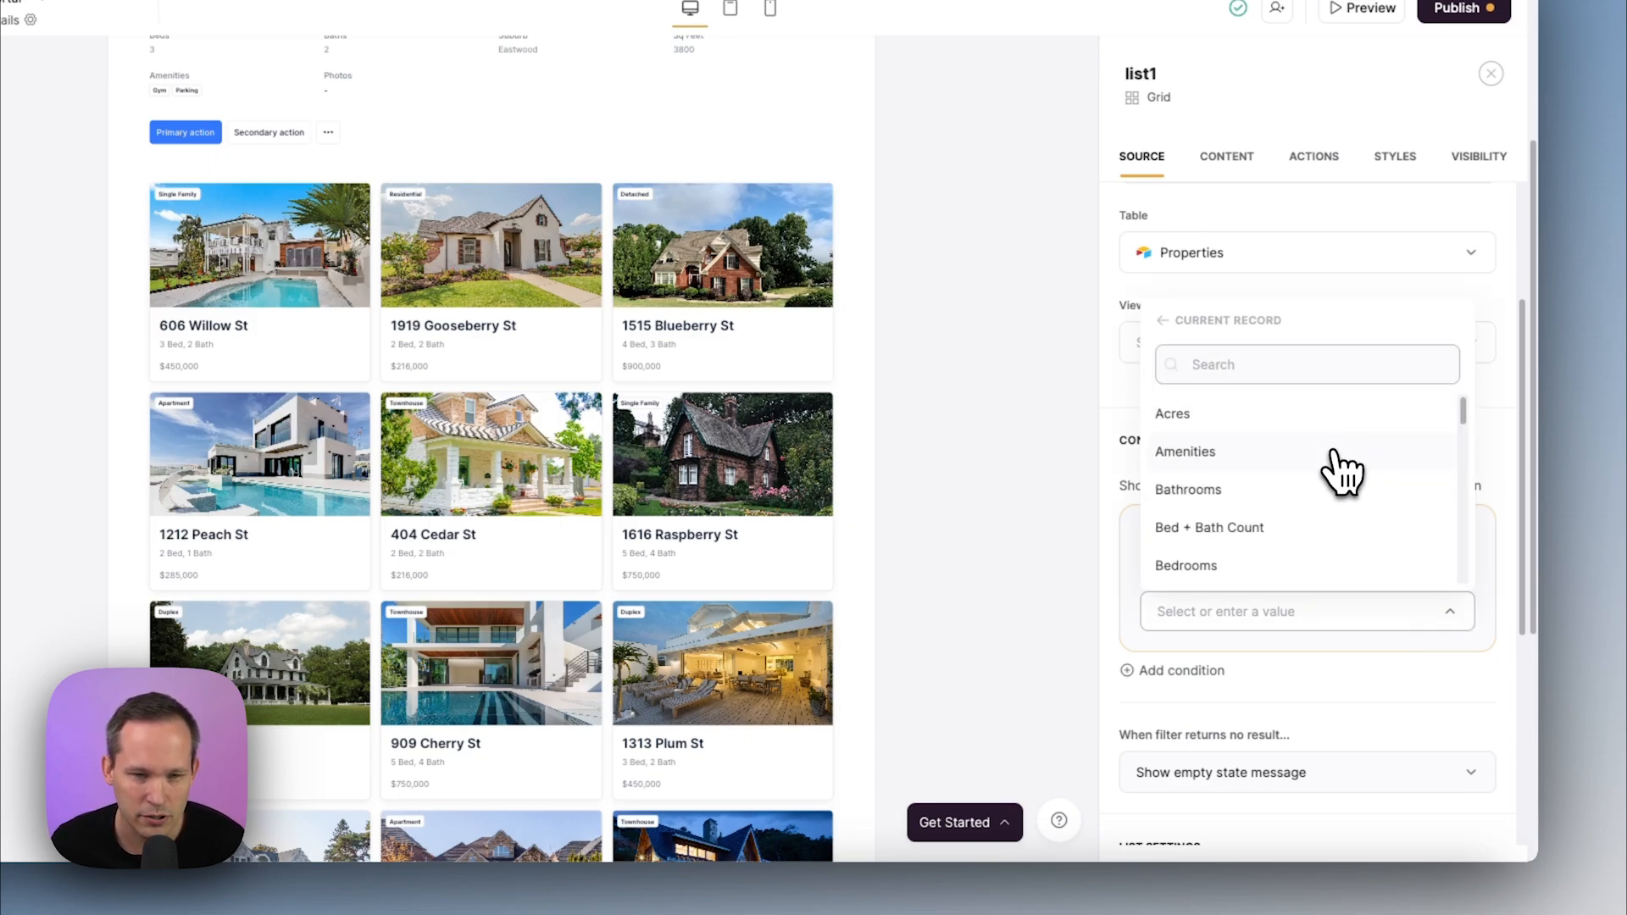
type("pro")
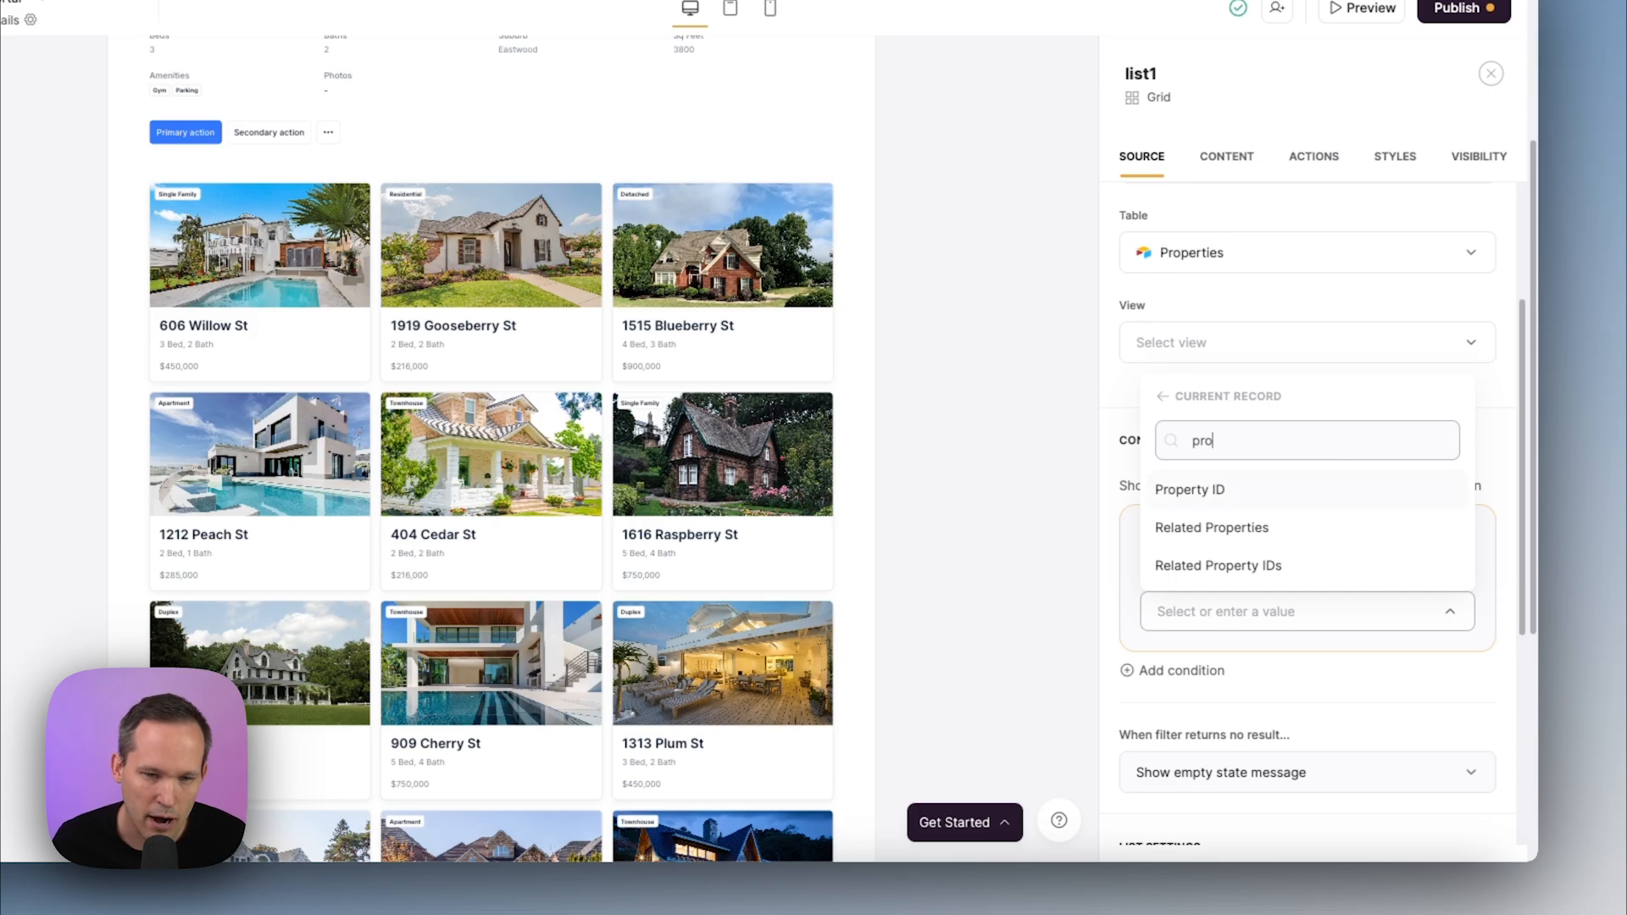
left_click(1253, 493)
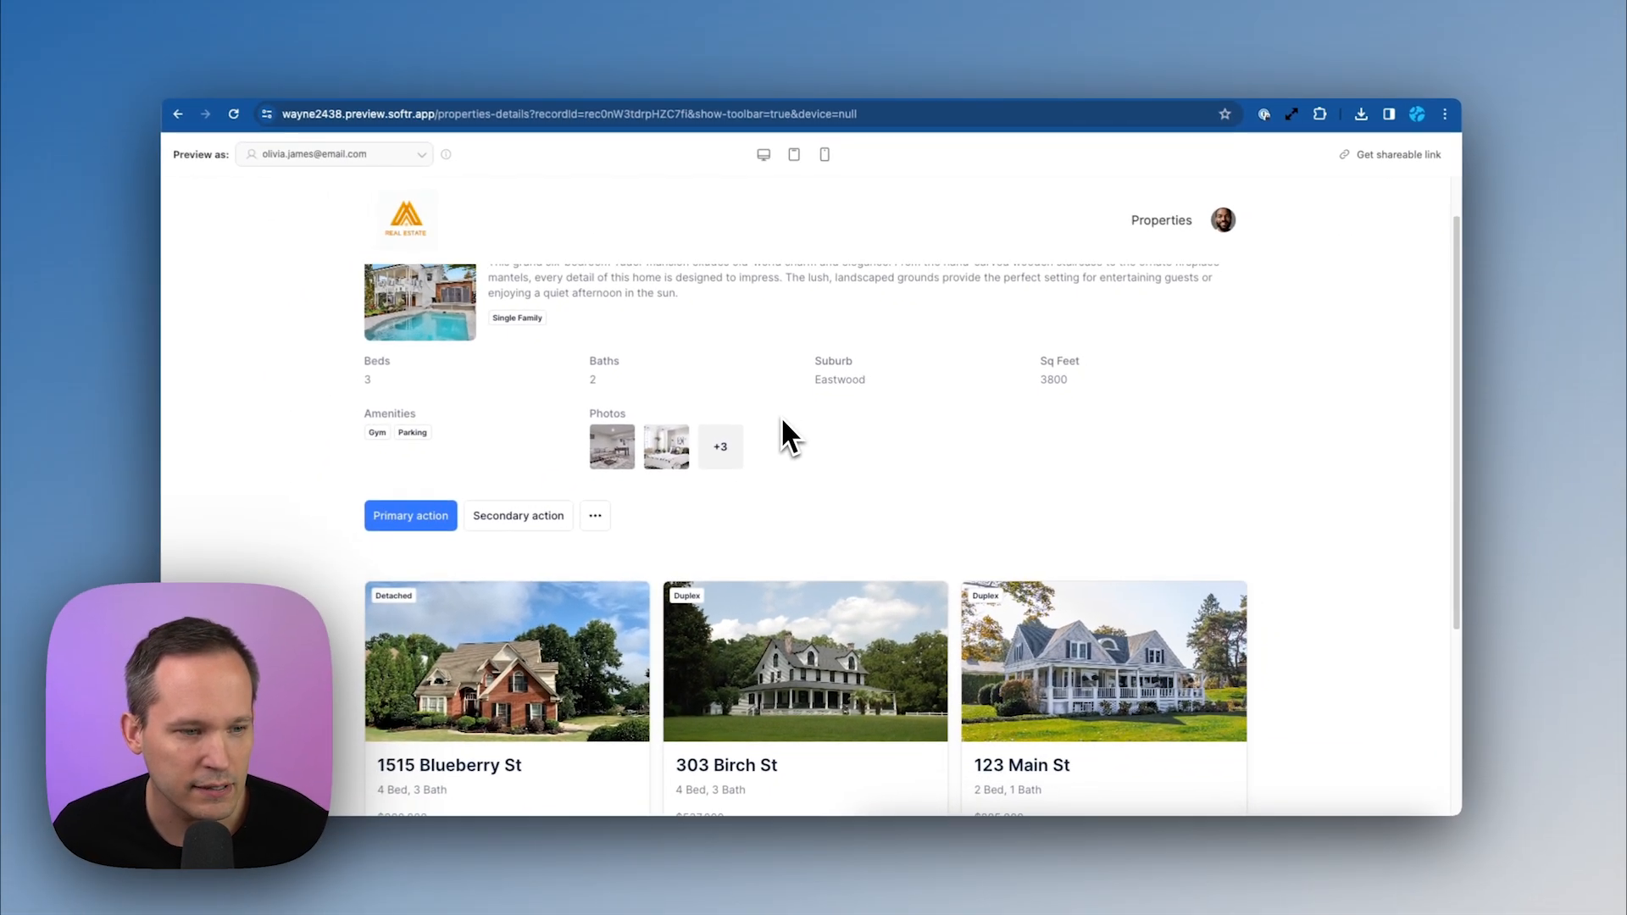
scroll(771, 437, "down", 5)
scroll(611, 548, "down", 5)
scroll(627, 542, "up", 3)
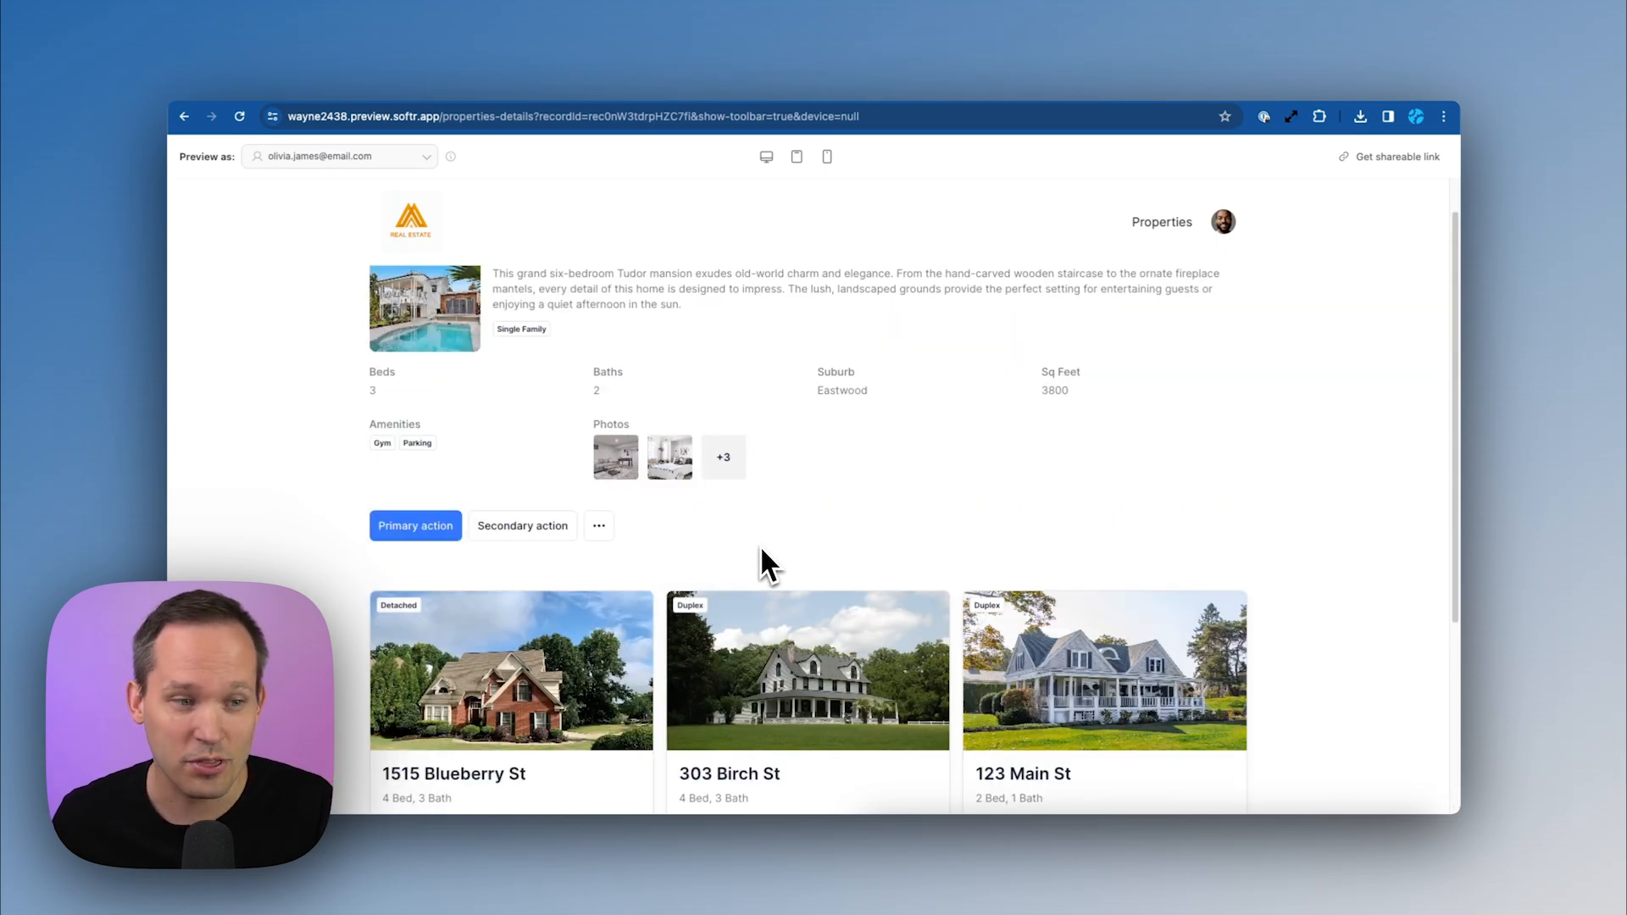
scroll(759, 546, "up", 2)
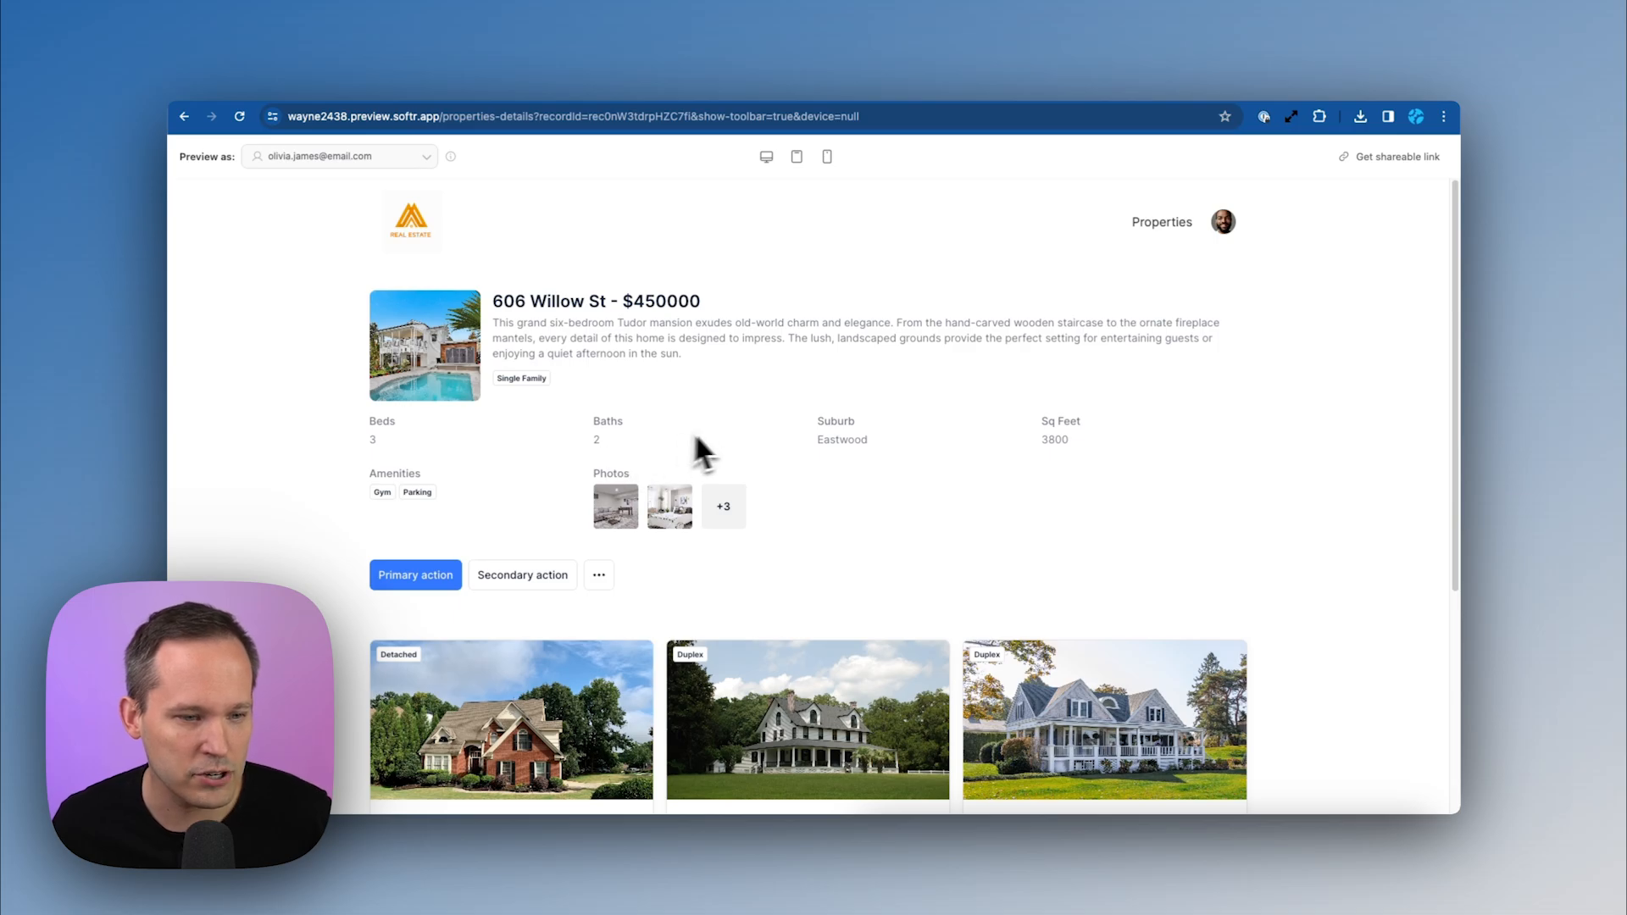
scroll(712, 433, "down", 1)
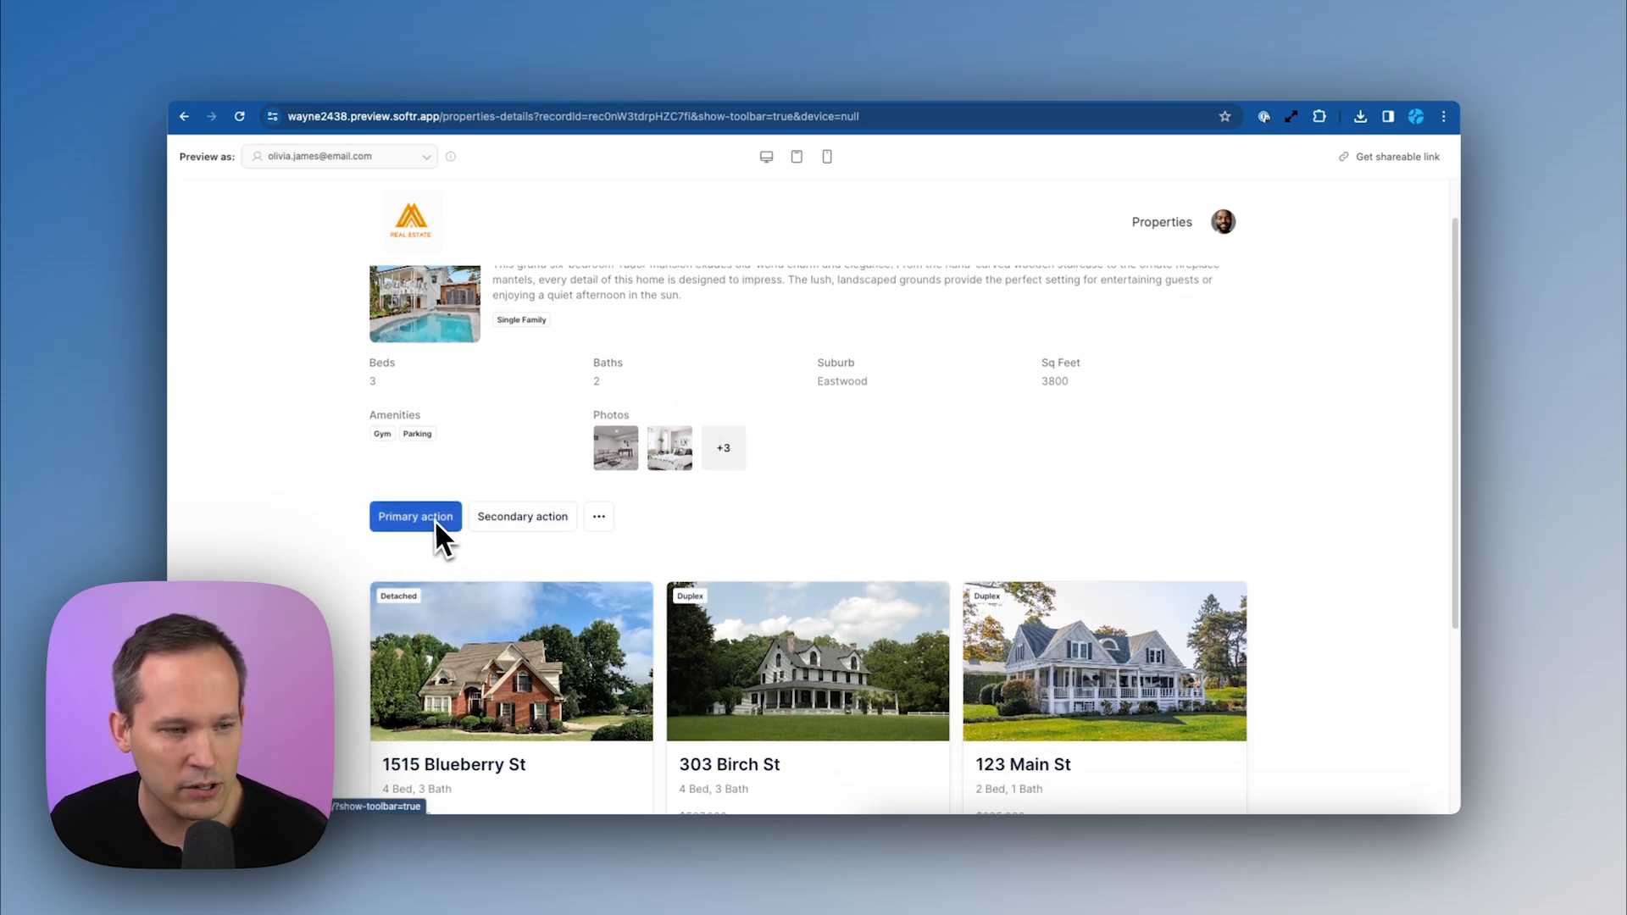
scroll(620, 511, "down", 1)
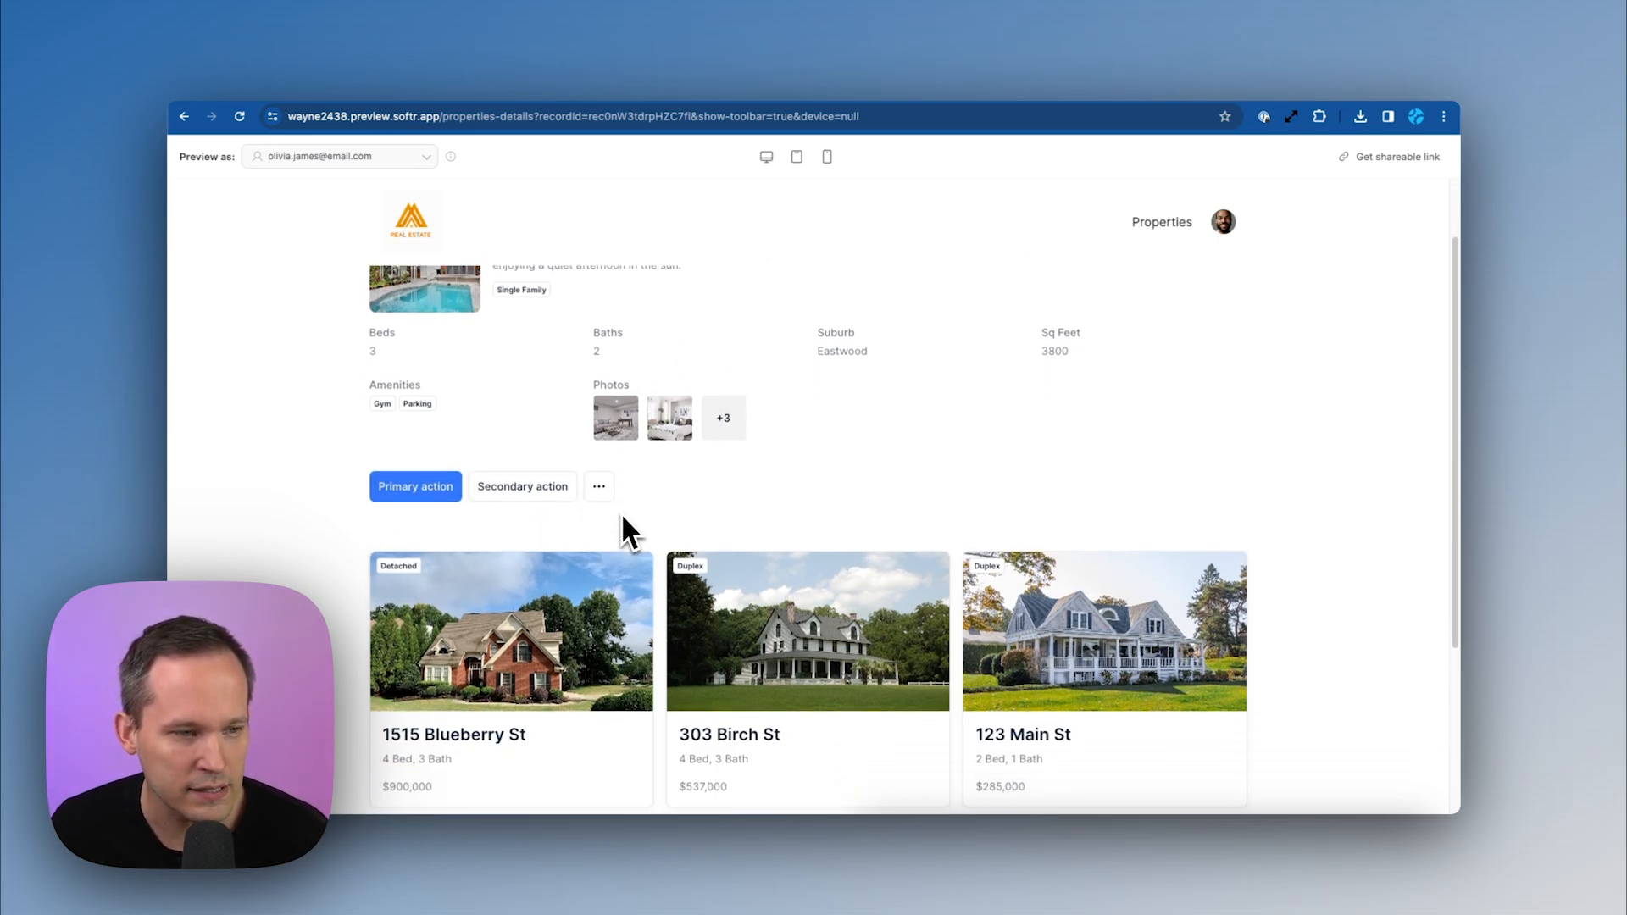
scroll(593, 508, "up", 2)
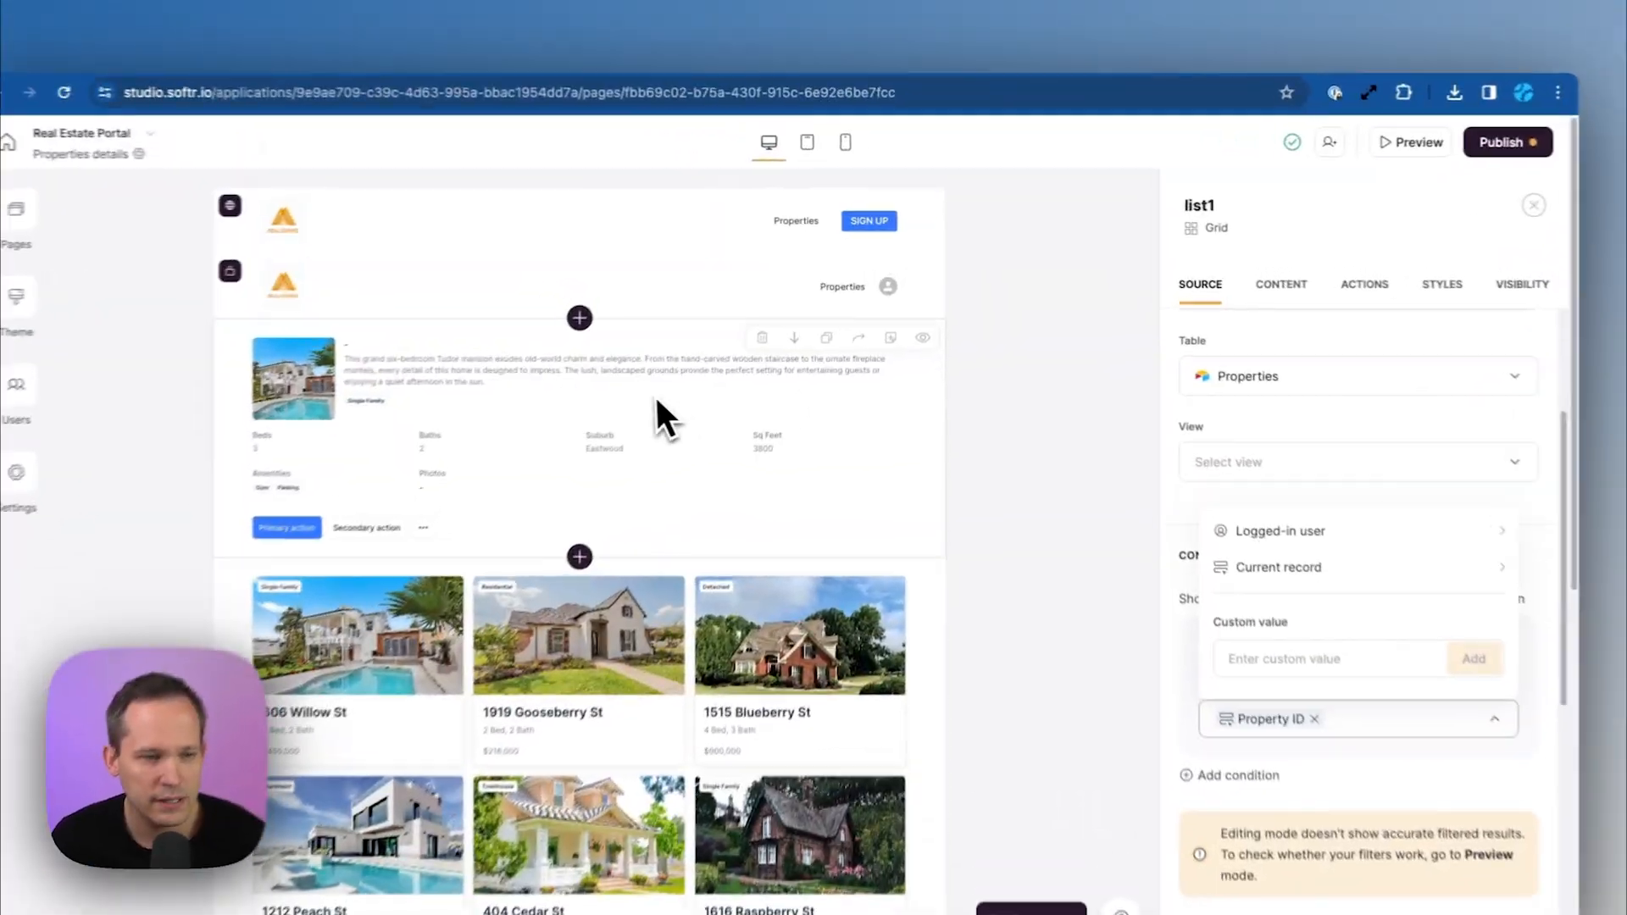
Delete the third action button from the property details block
left_click(657, 420)
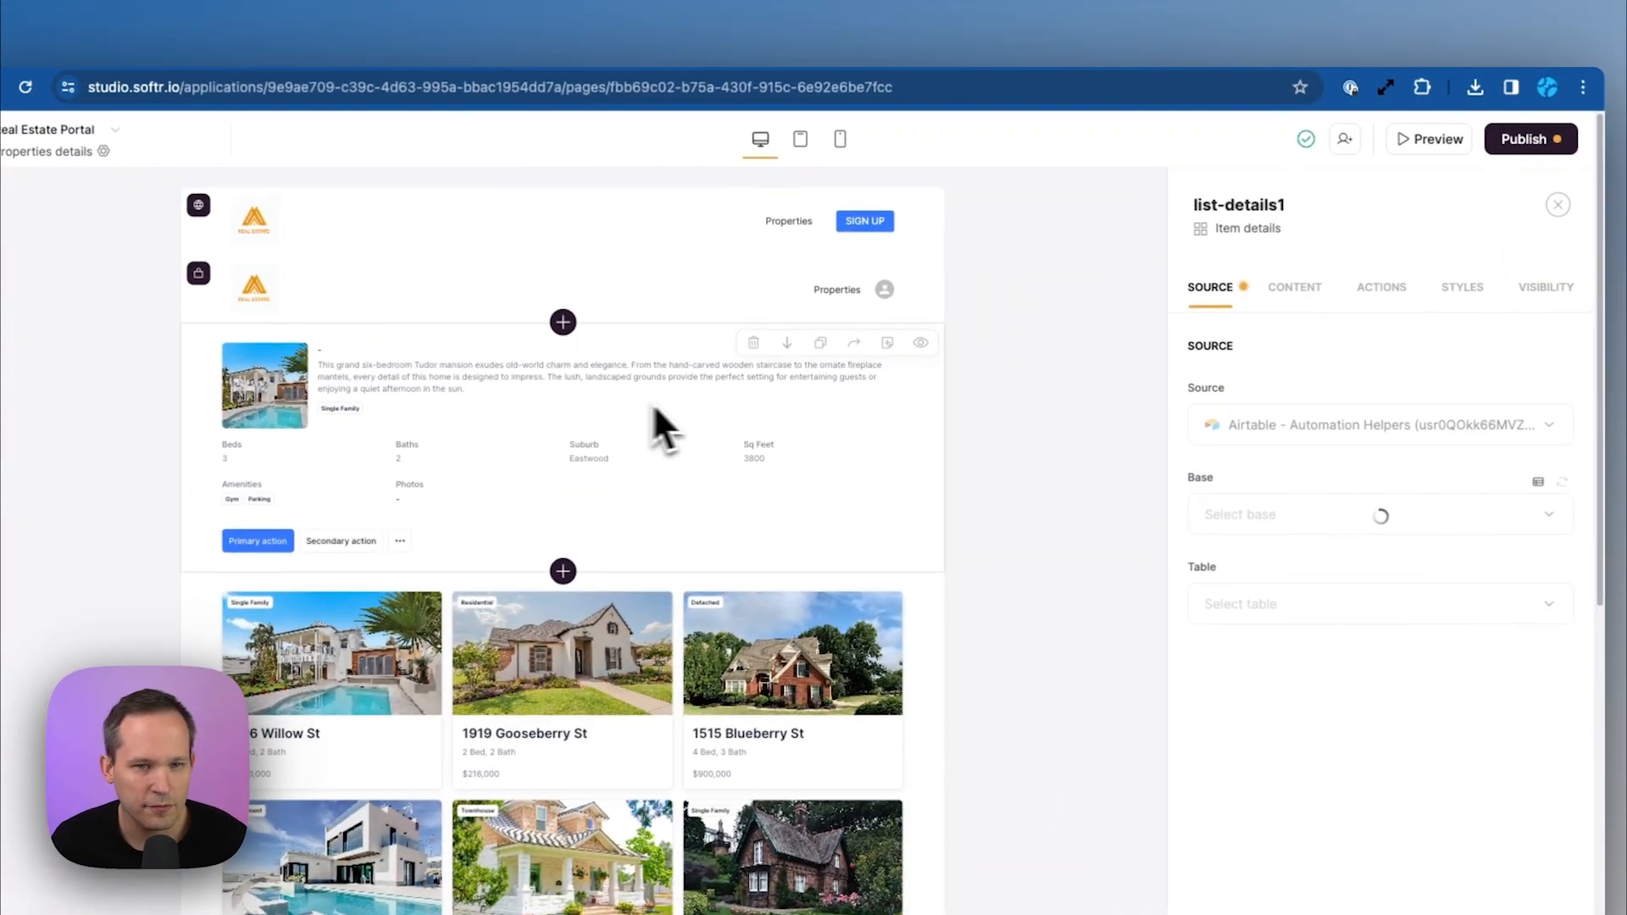
left_click(1382, 291)
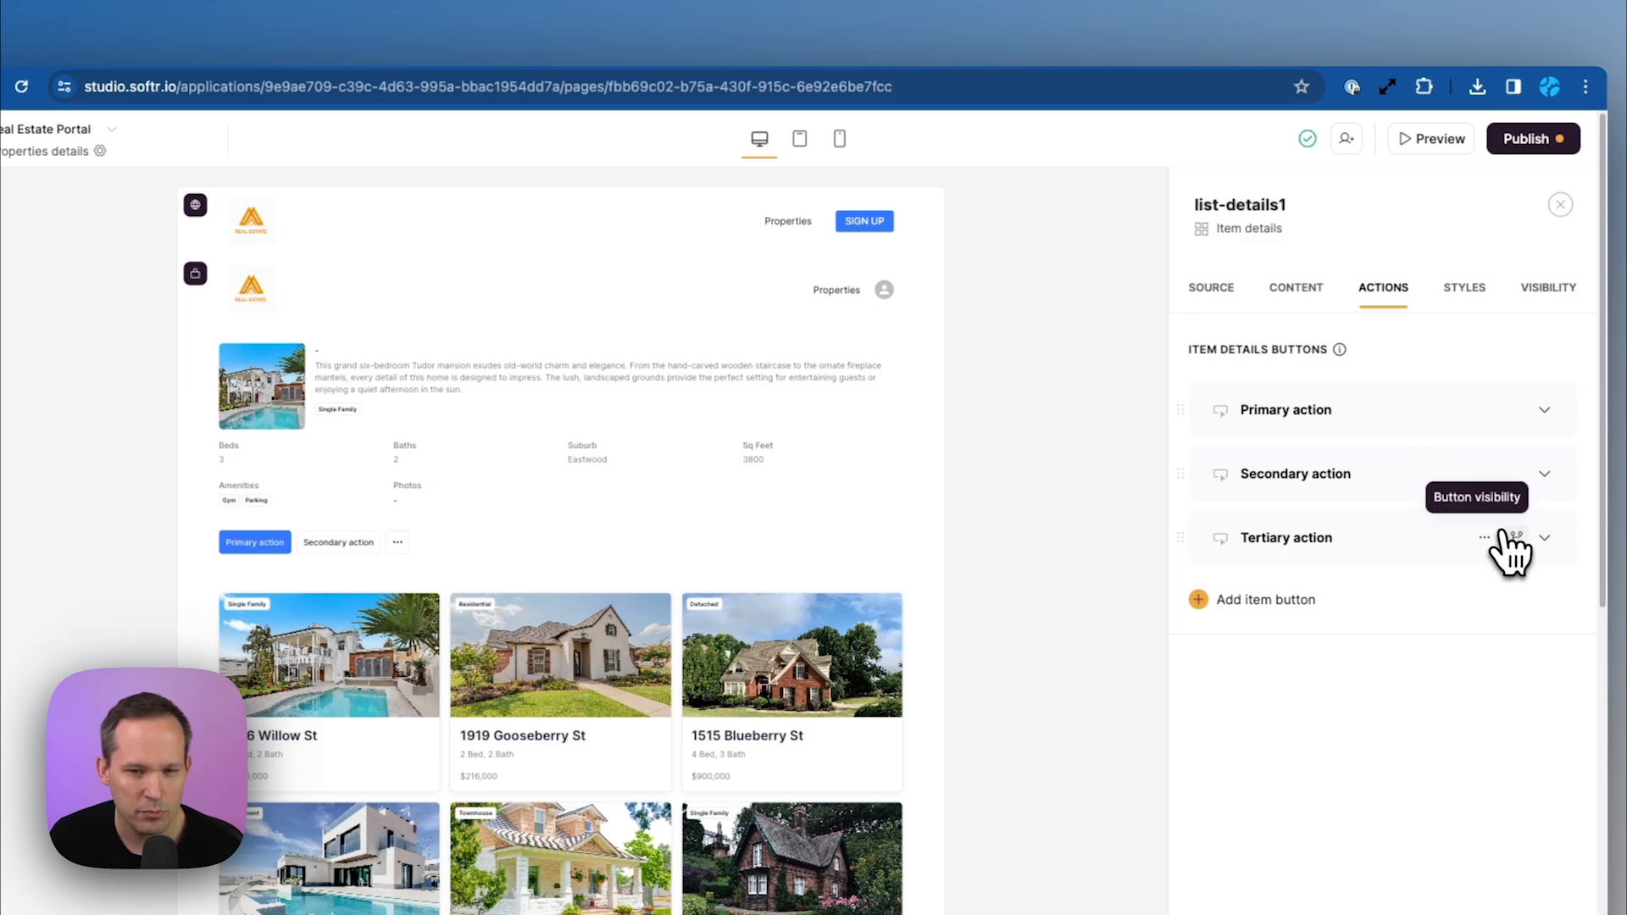
left_click(1490, 538)
left_click(1432, 618)
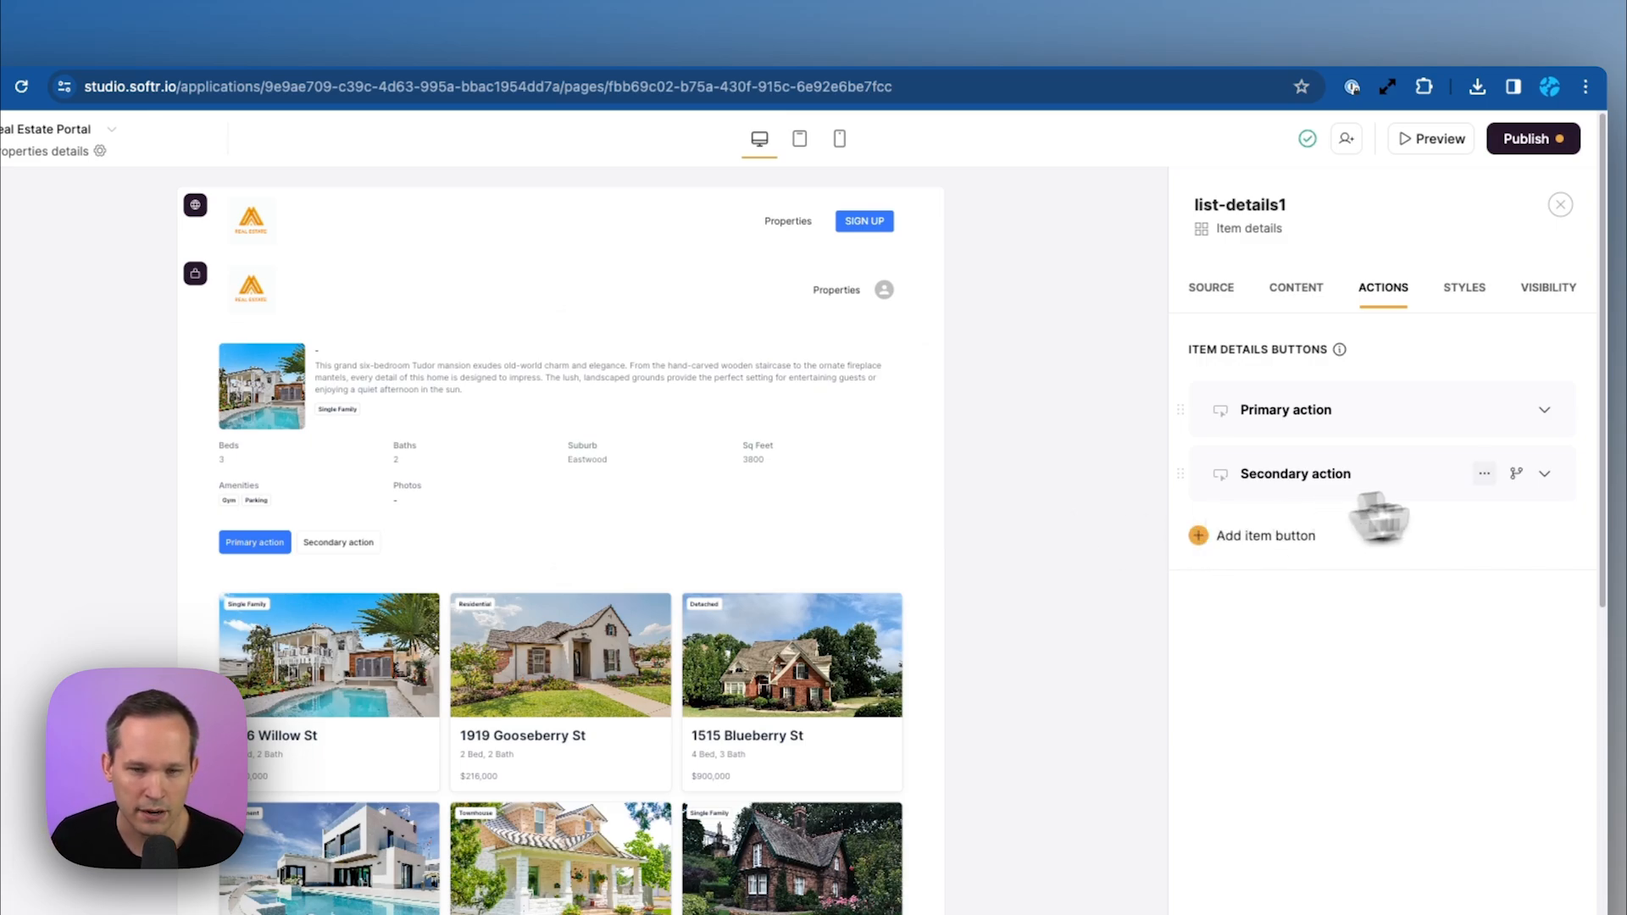
Change the second details button's action to One-click update
left_click(1430, 478)
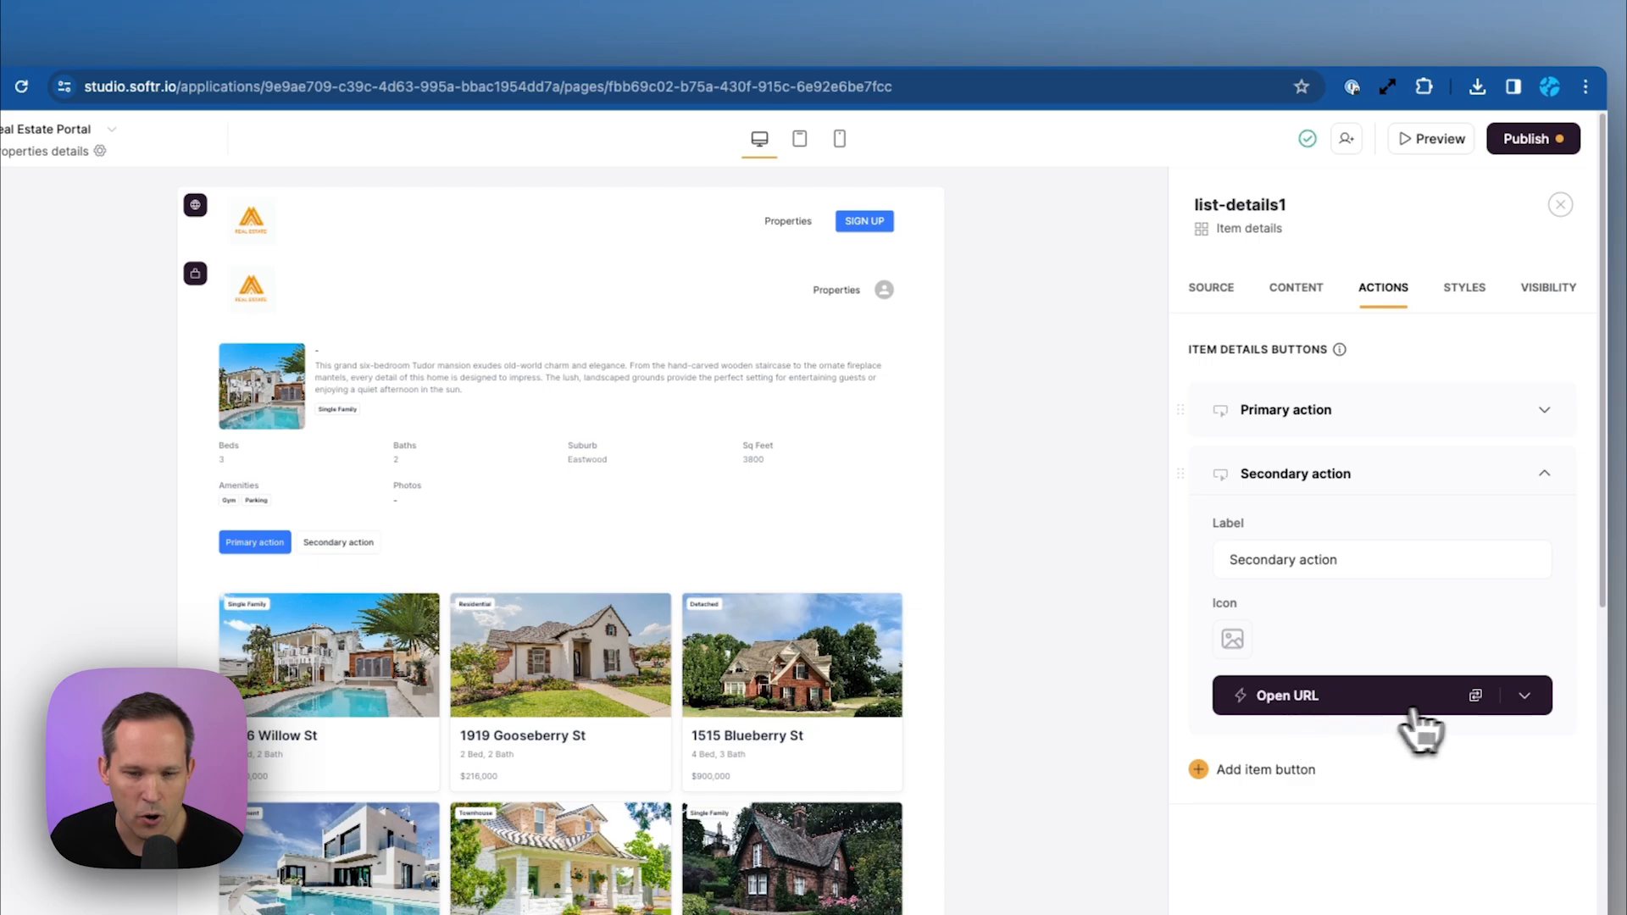
left_click(1478, 702)
scroll(1440, 792, "down", 2)
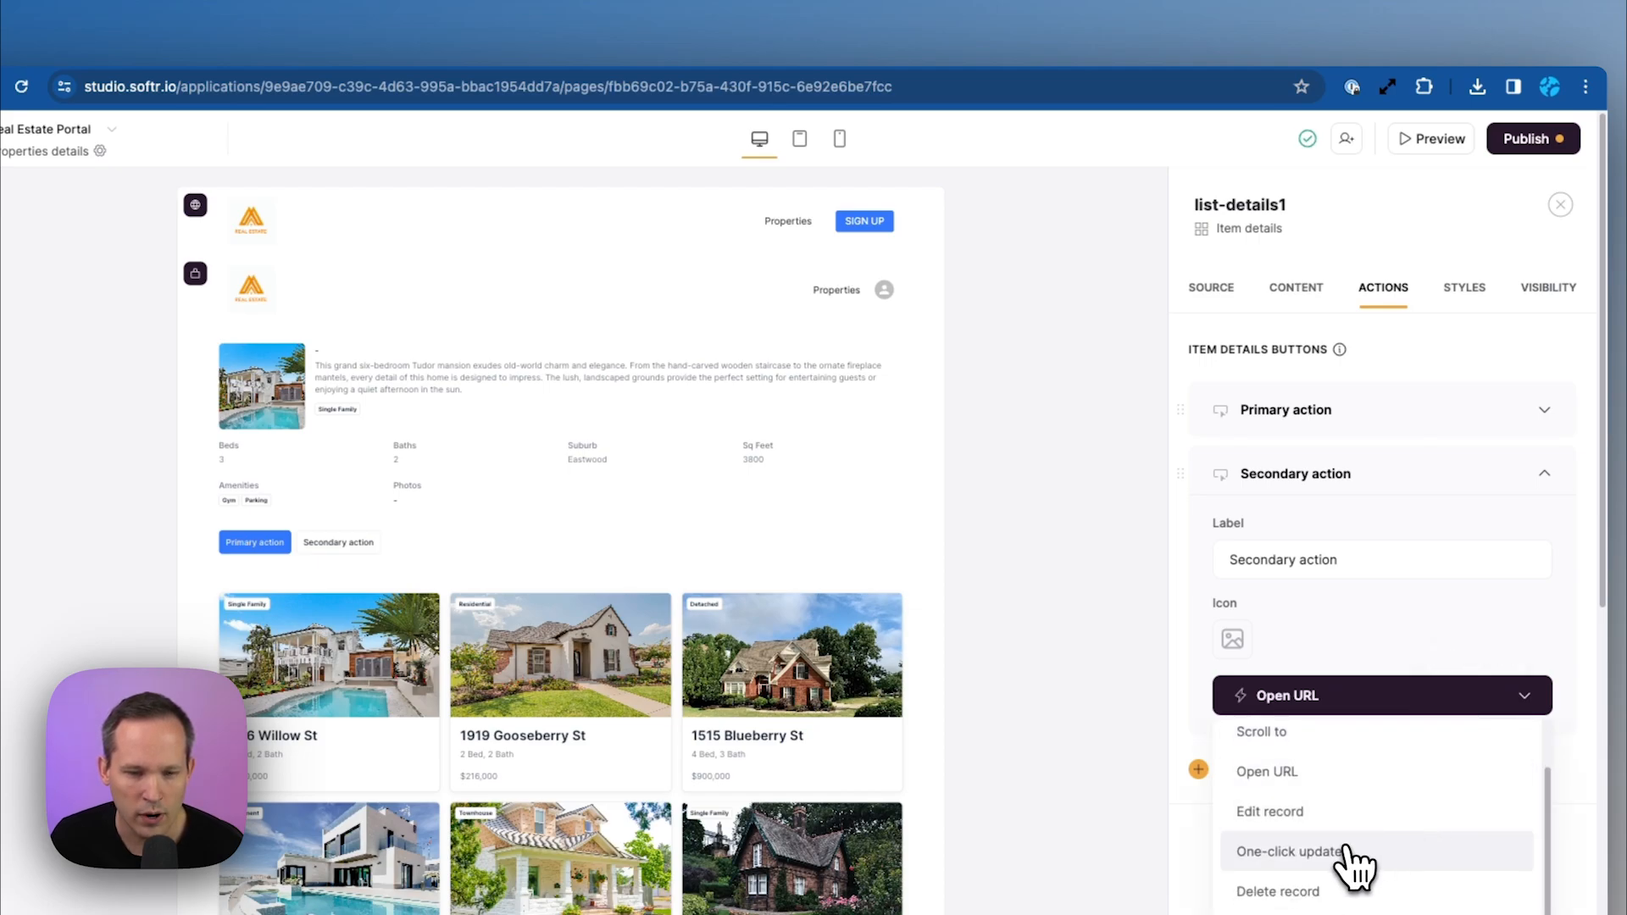
left_click(1364, 850)
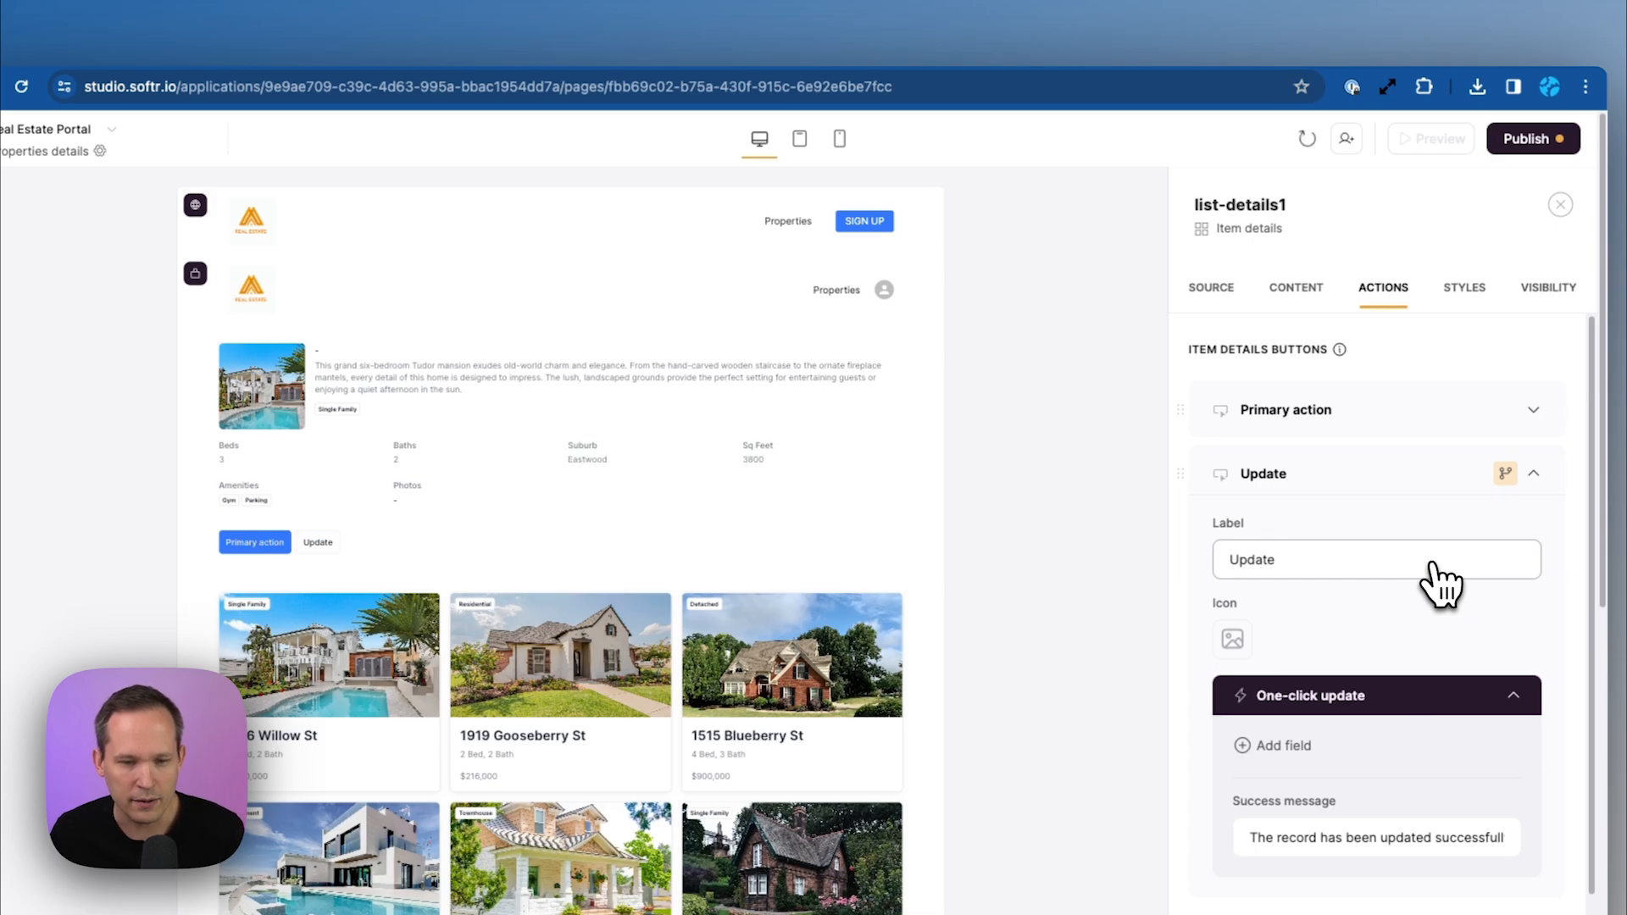
scroll(1440, 585, "down", 1)
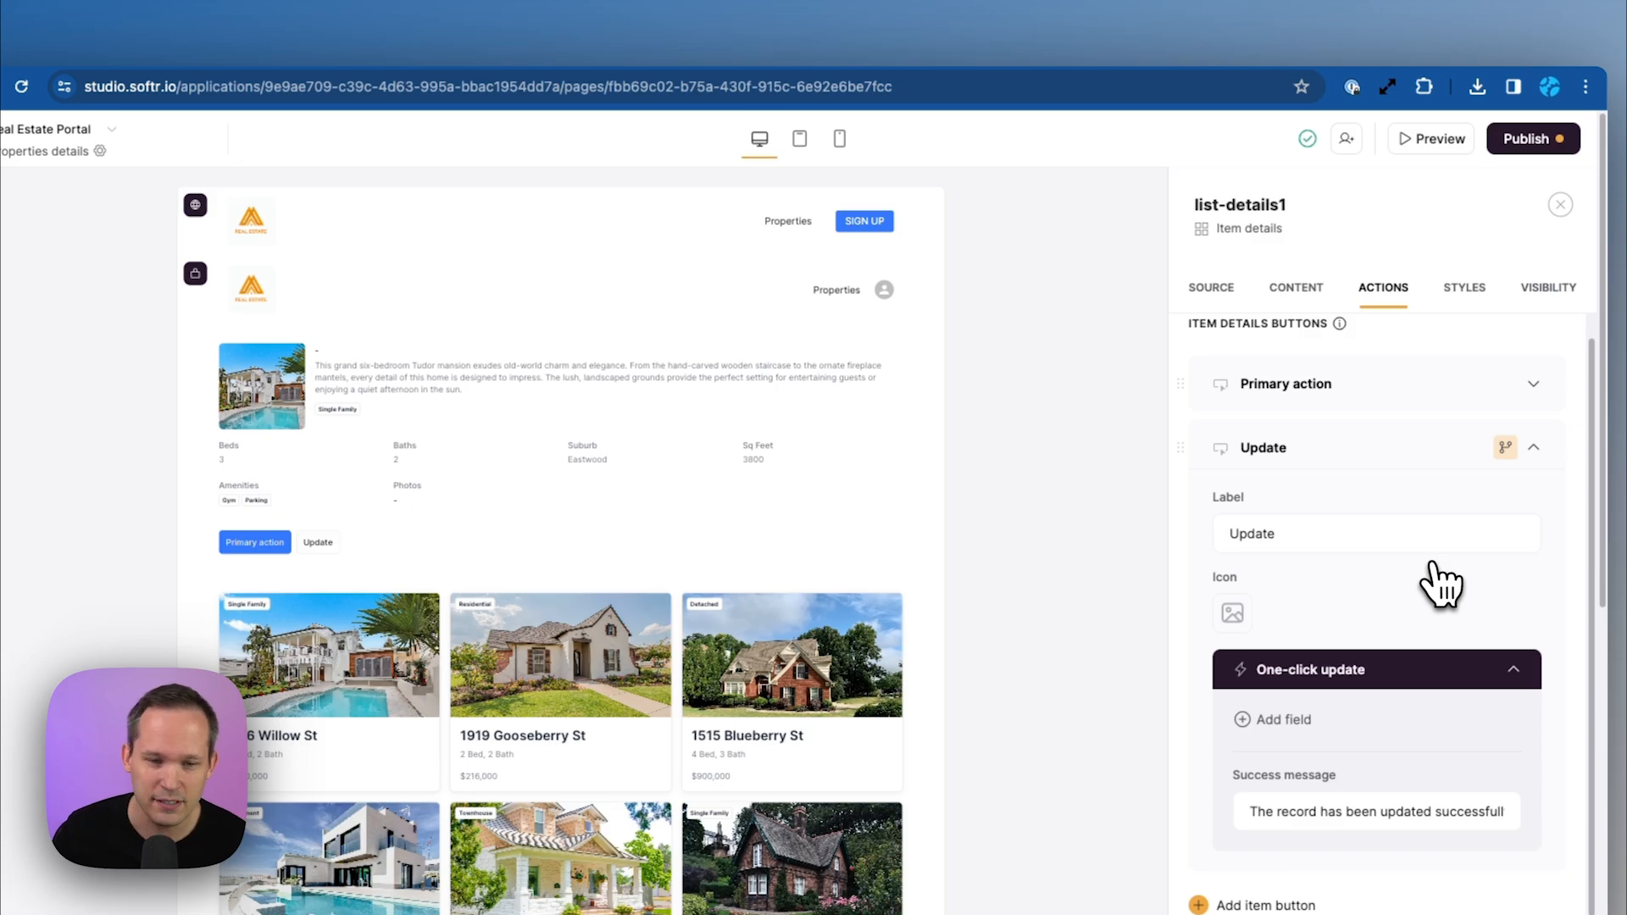
left_click(621, 34)
Inspect the Favorited By field: a Link to Contacts allowing multiple records
scroll(1115, 508, "left", 5)
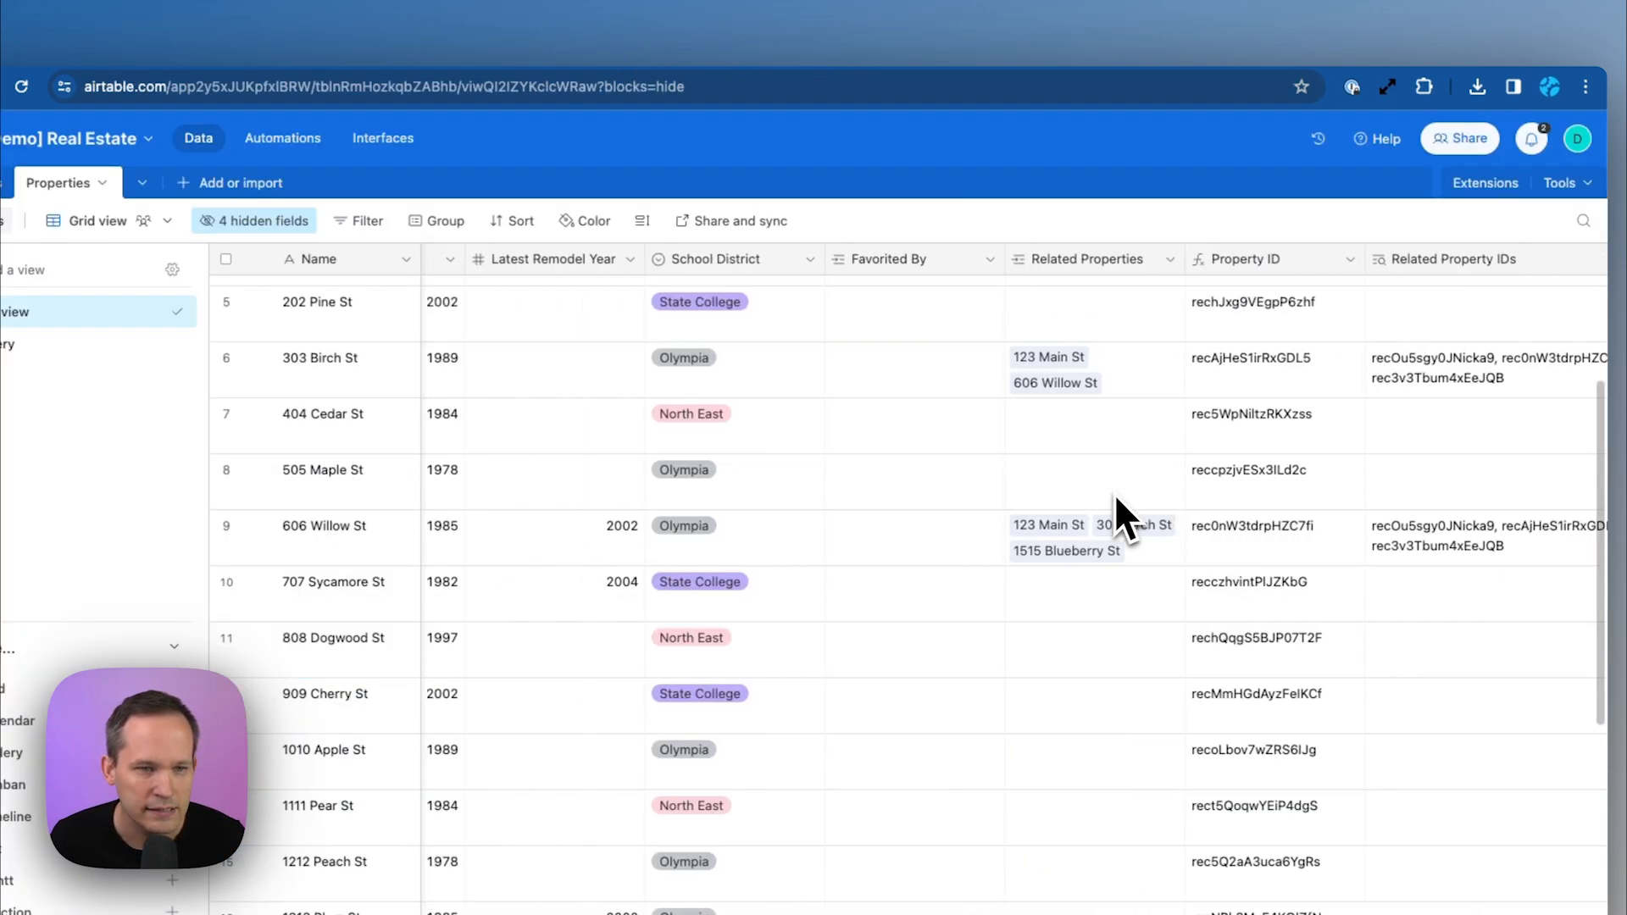
scroll(1115, 498, "left", 2)
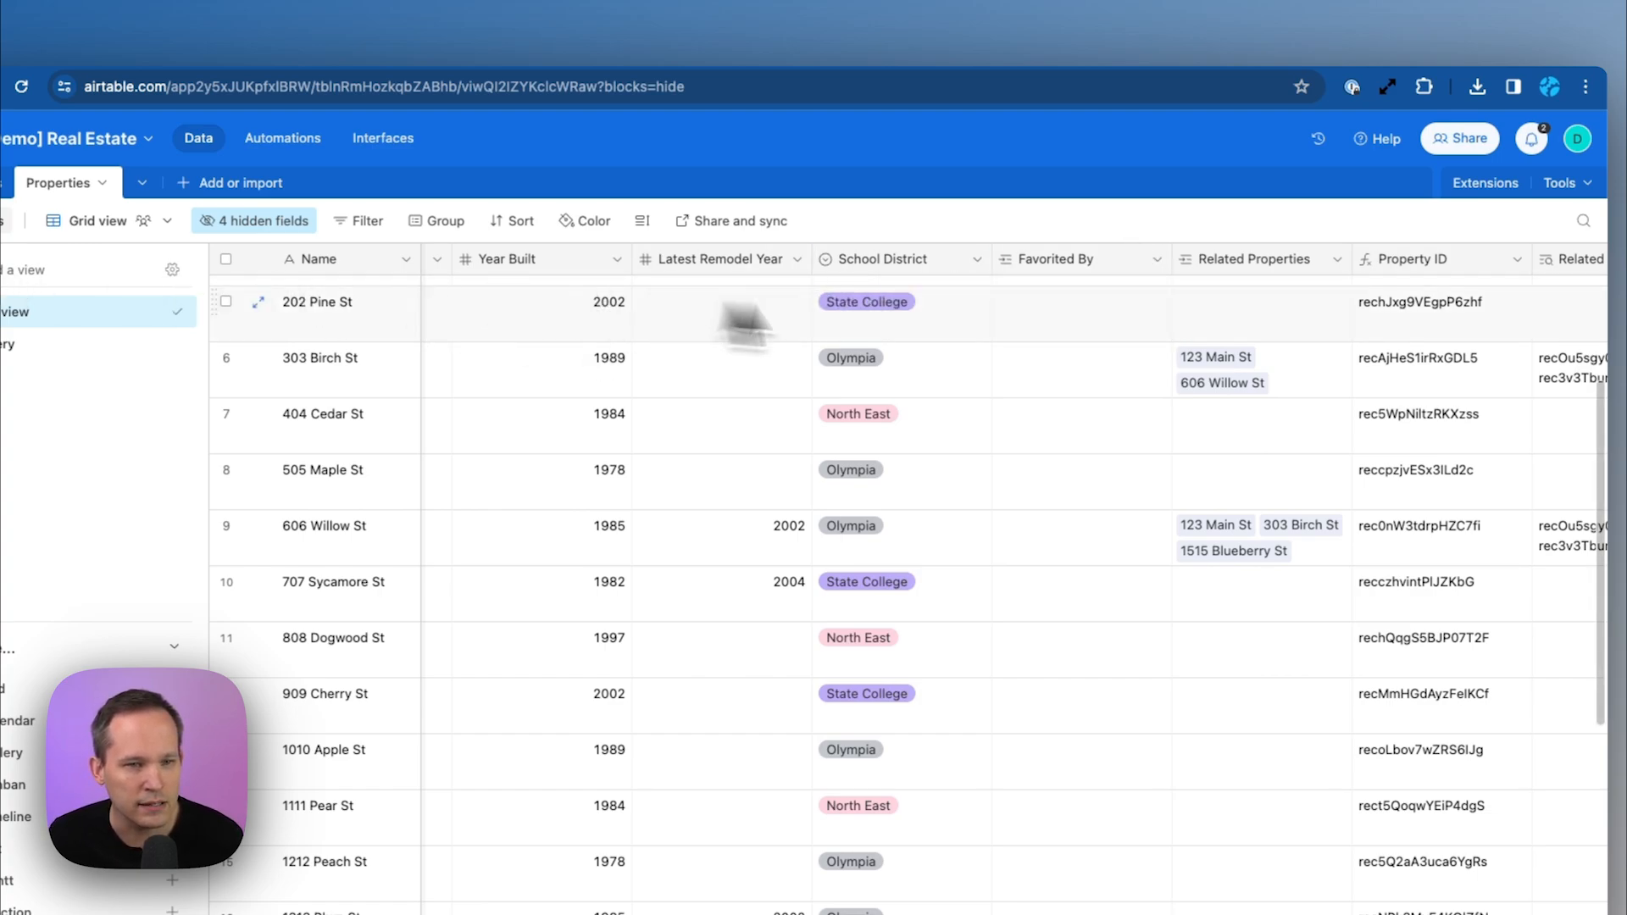
left_click(1155, 260)
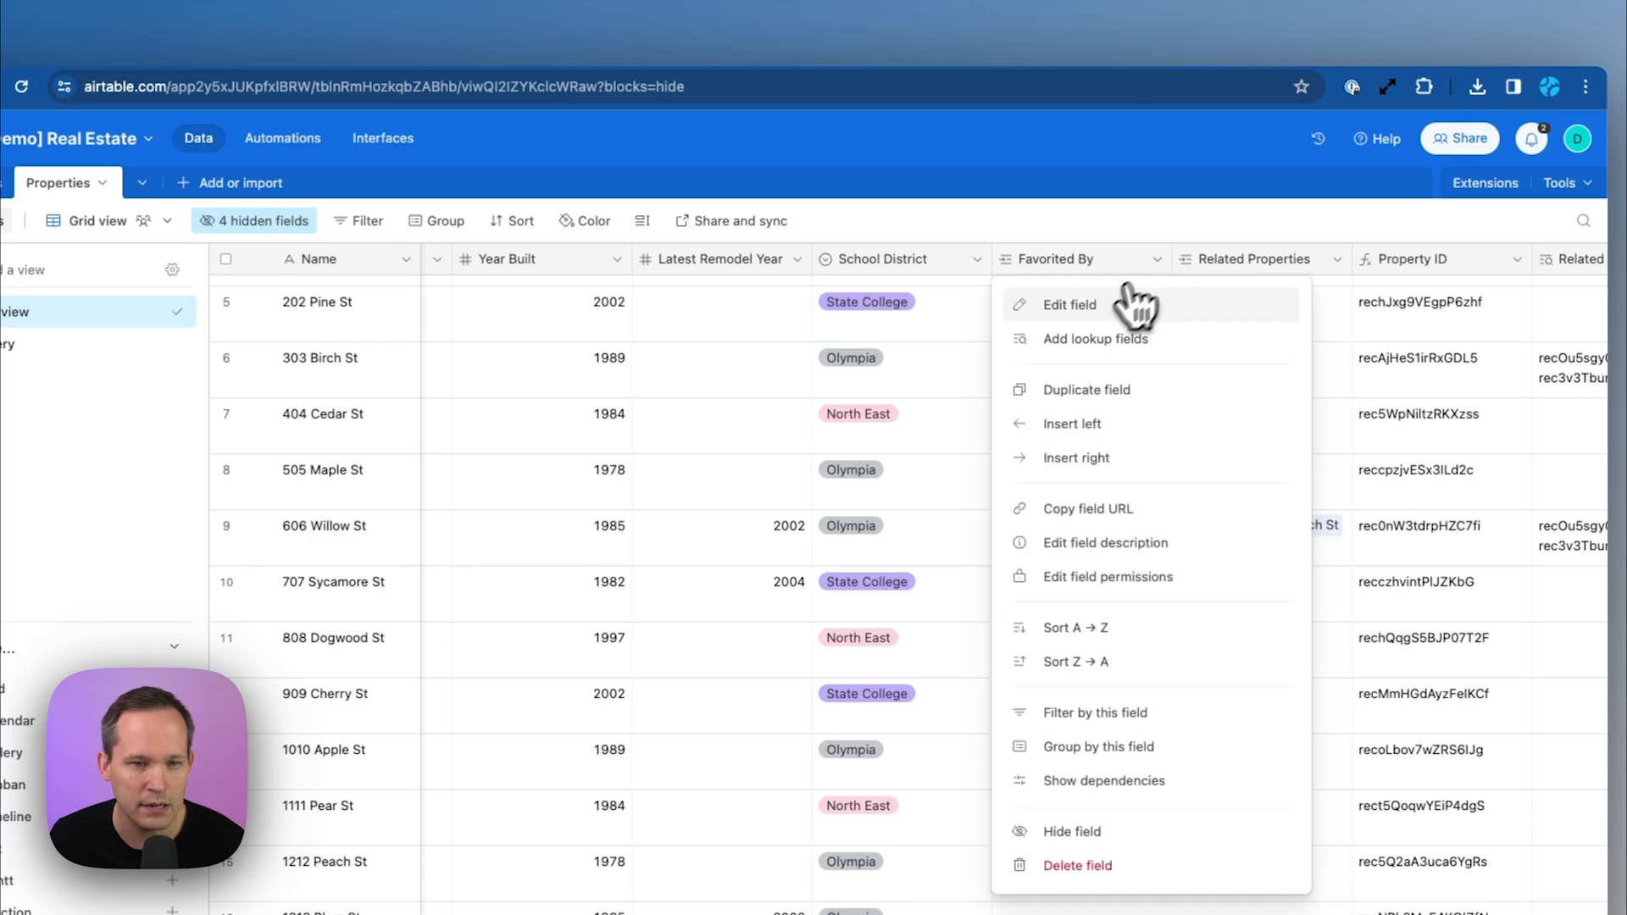
left_click(1077, 320)
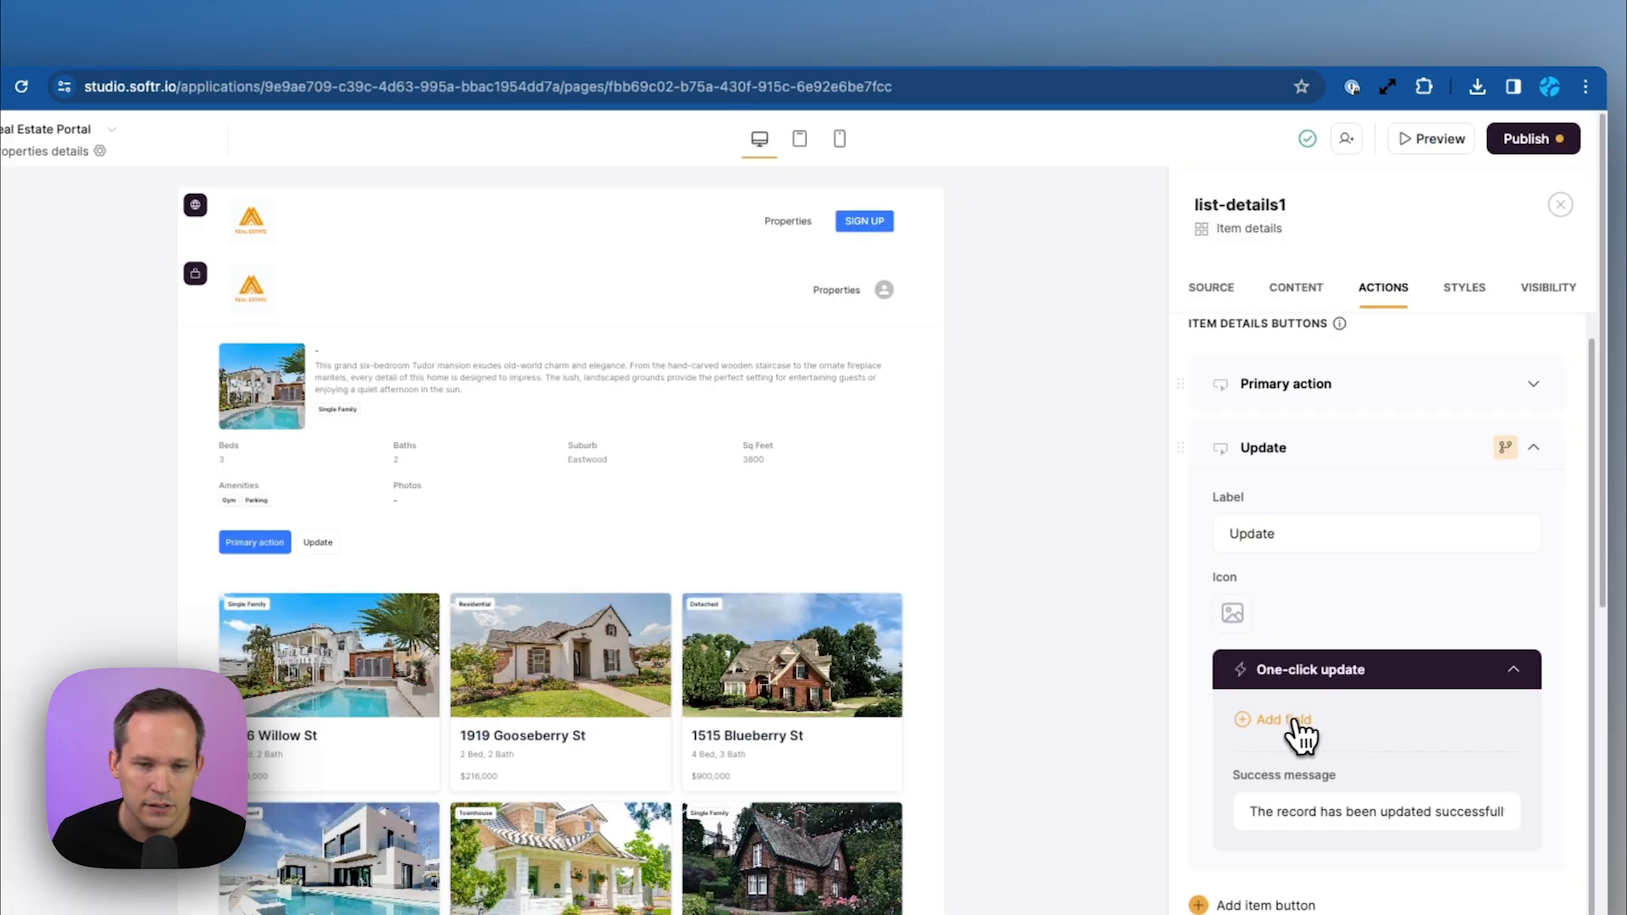
Have the update add the logged-in user's Record ID to Favorited By, keeping existing values
left_click(1284, 720)
type("f")
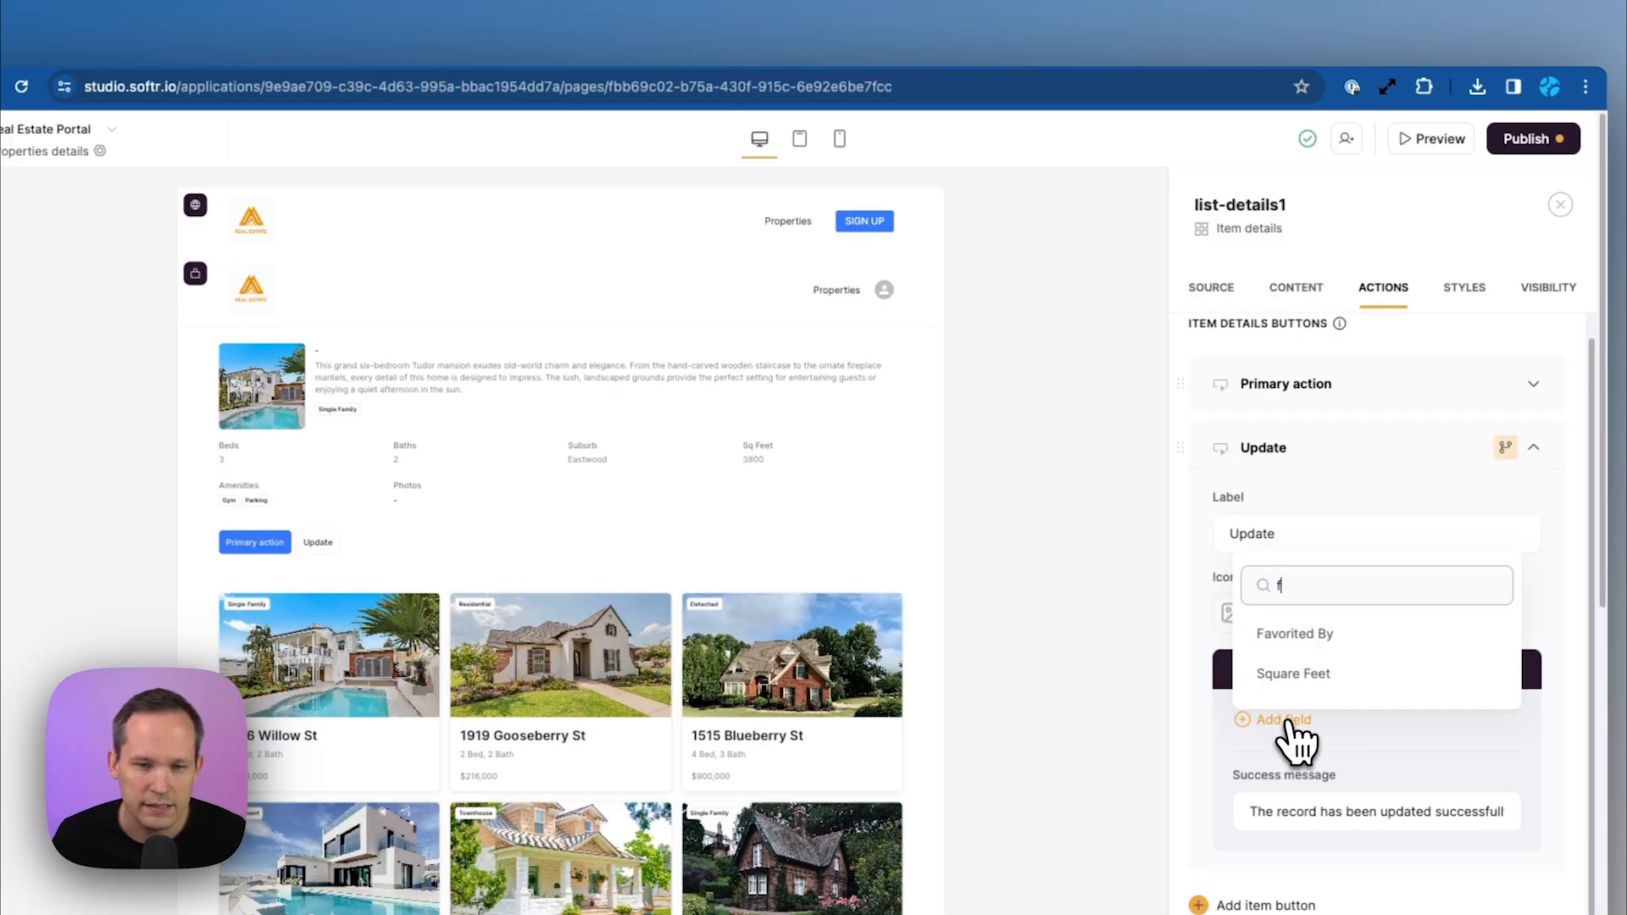
left_click(1333, 659)
scroll(1398, 738, "down", 5)
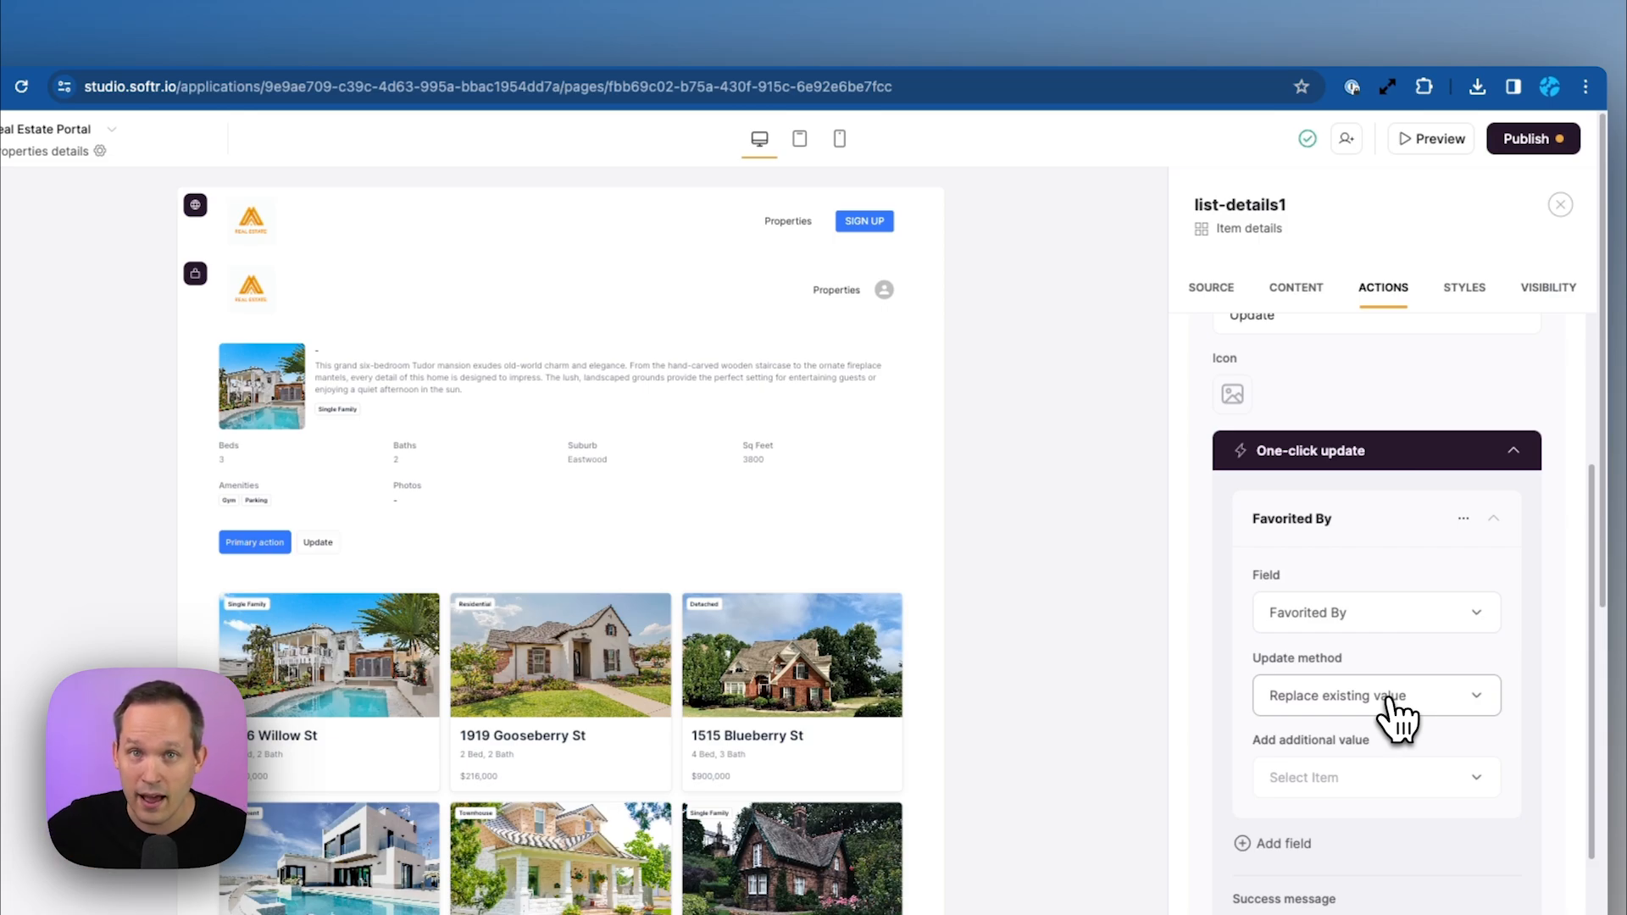
left_click(1397, 718)
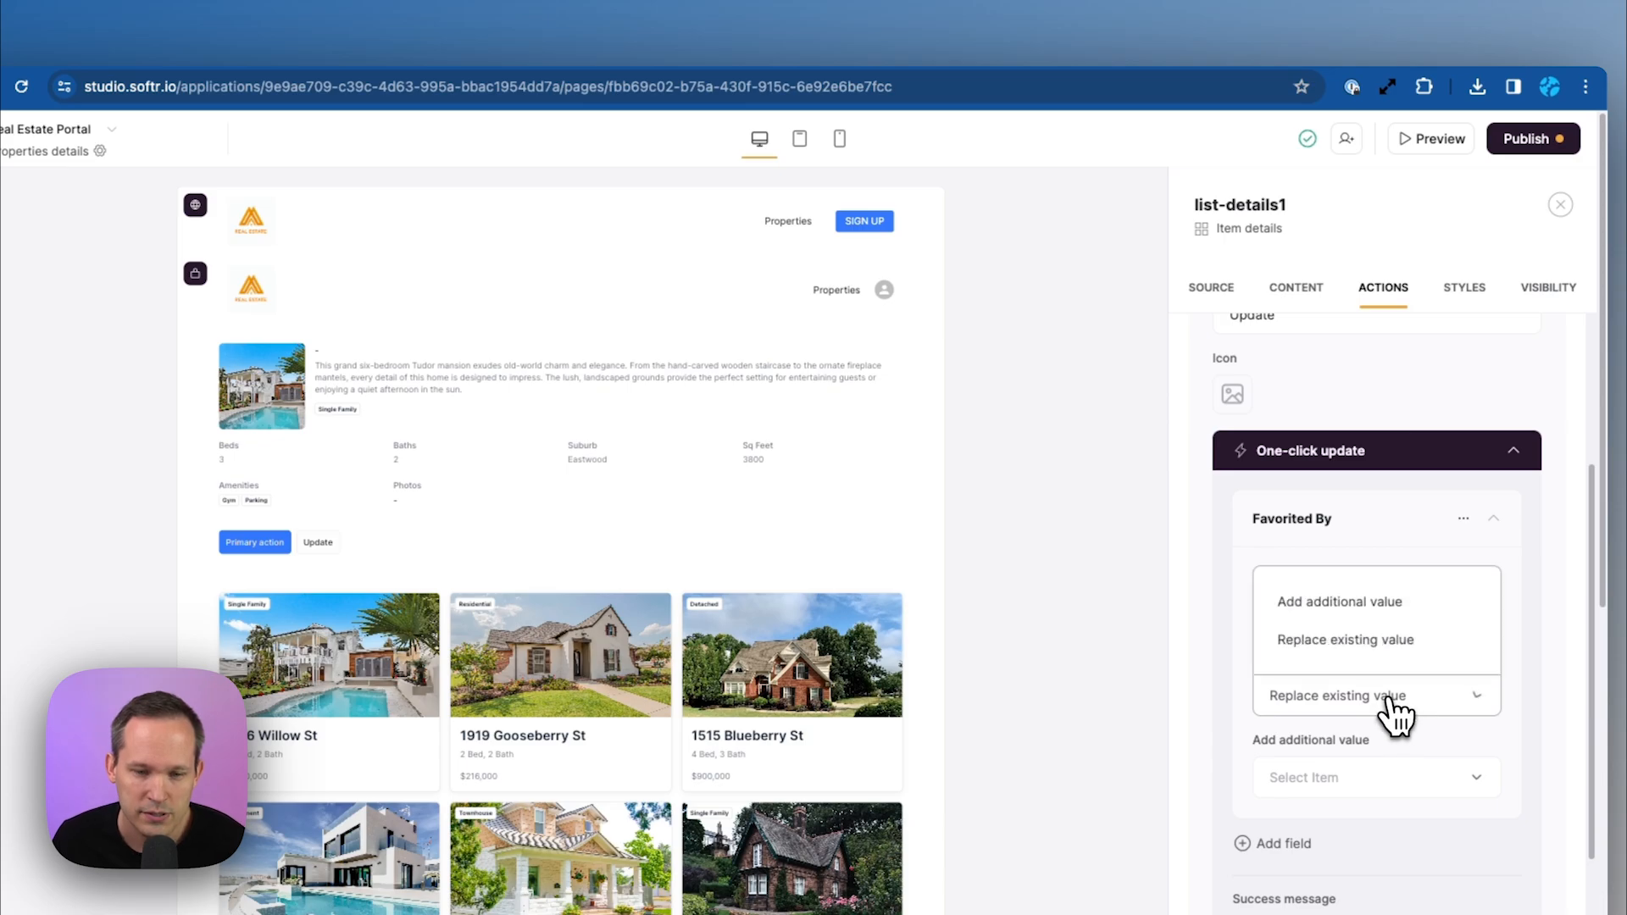
left_click(1398, 610)
left_click(1454, 786)
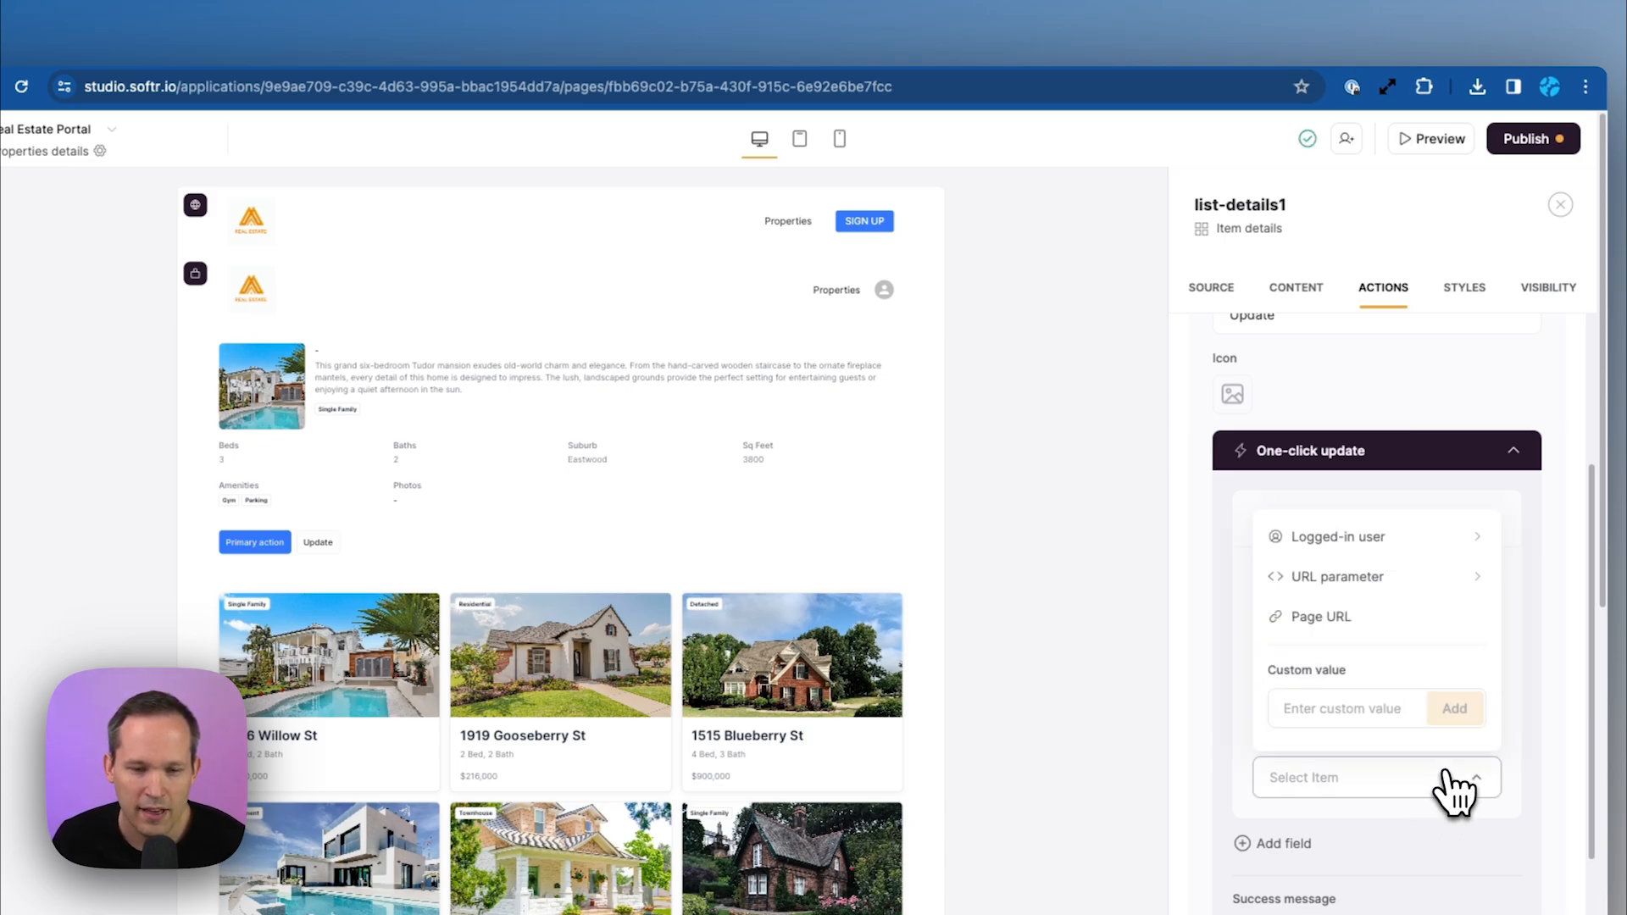
left_click(1426, 538)
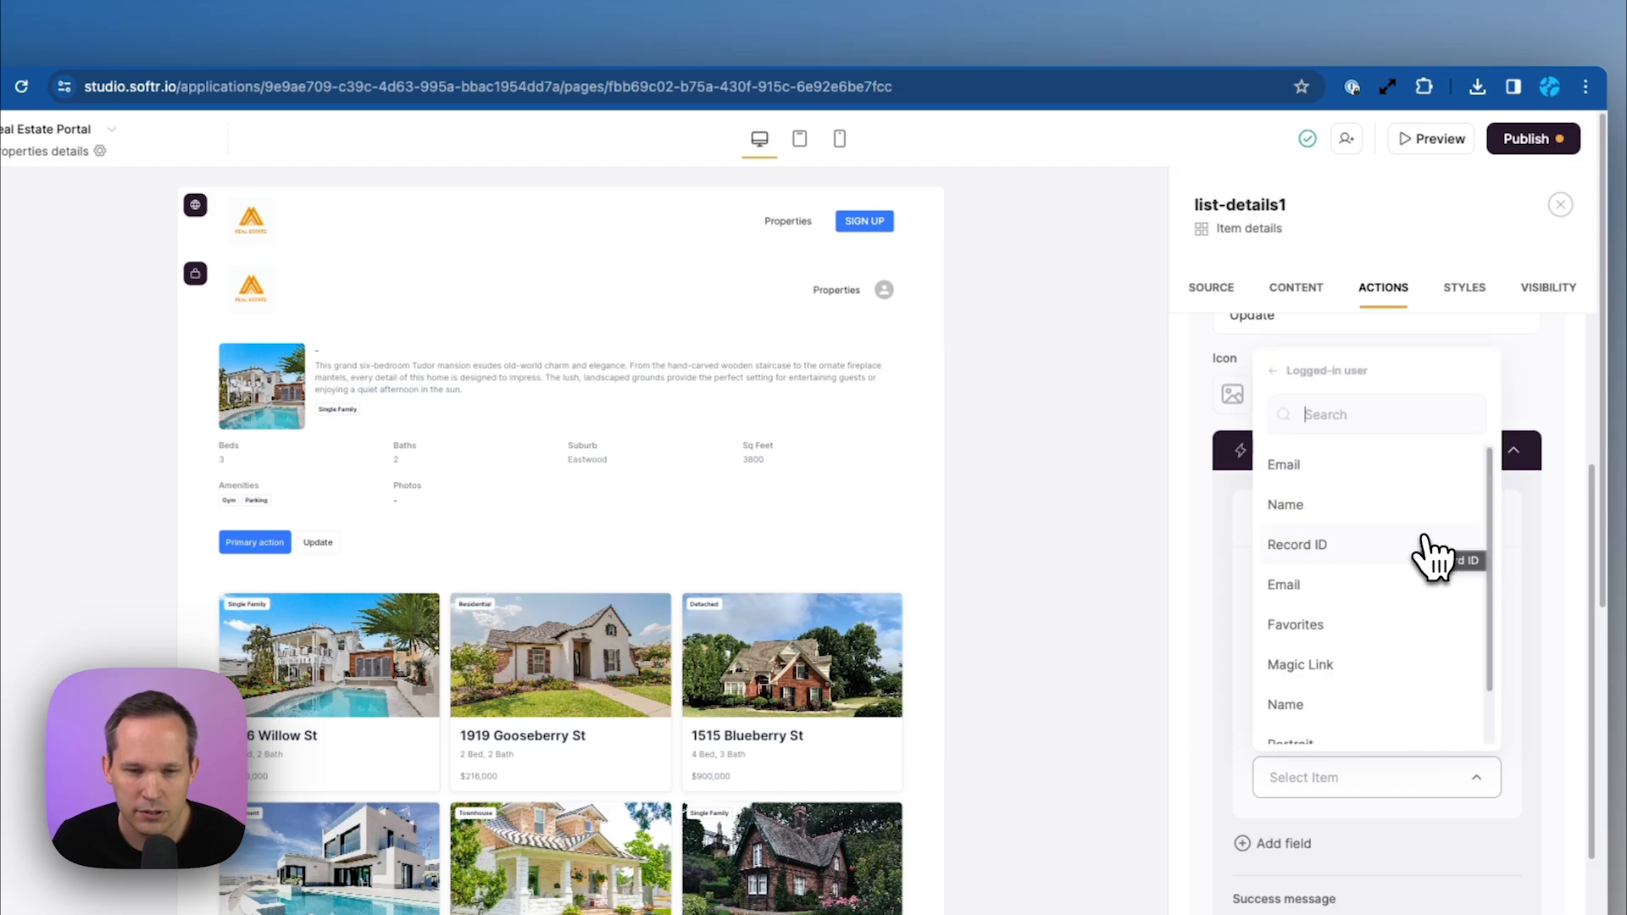
left_click(1352, 559)
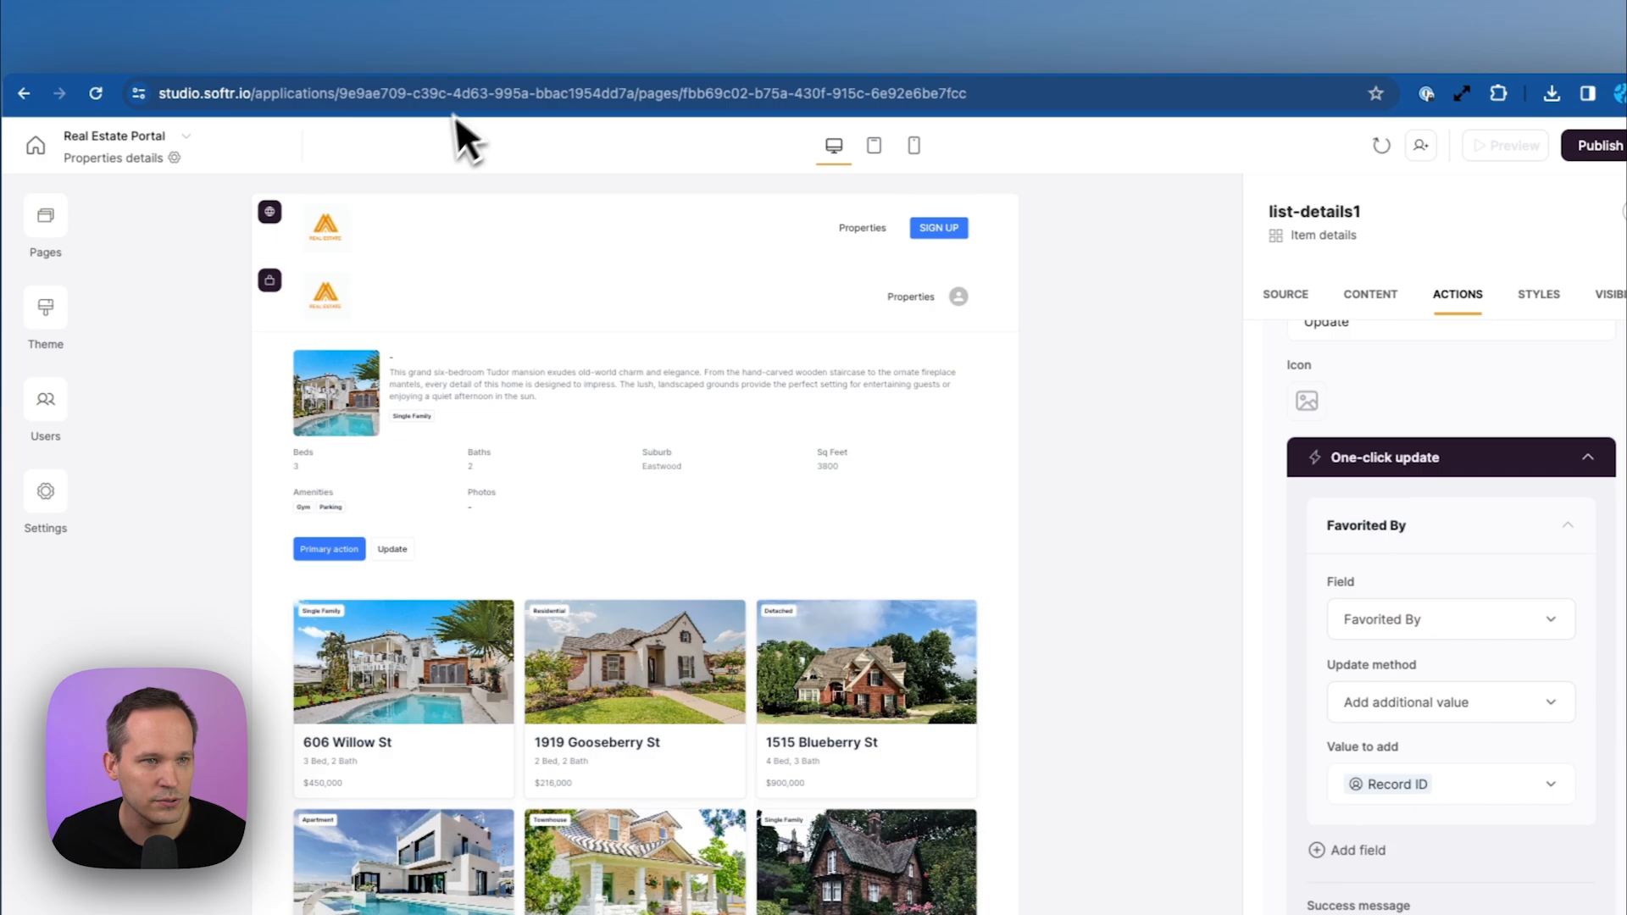
left_click(622, 70)
left_click(92, 187)
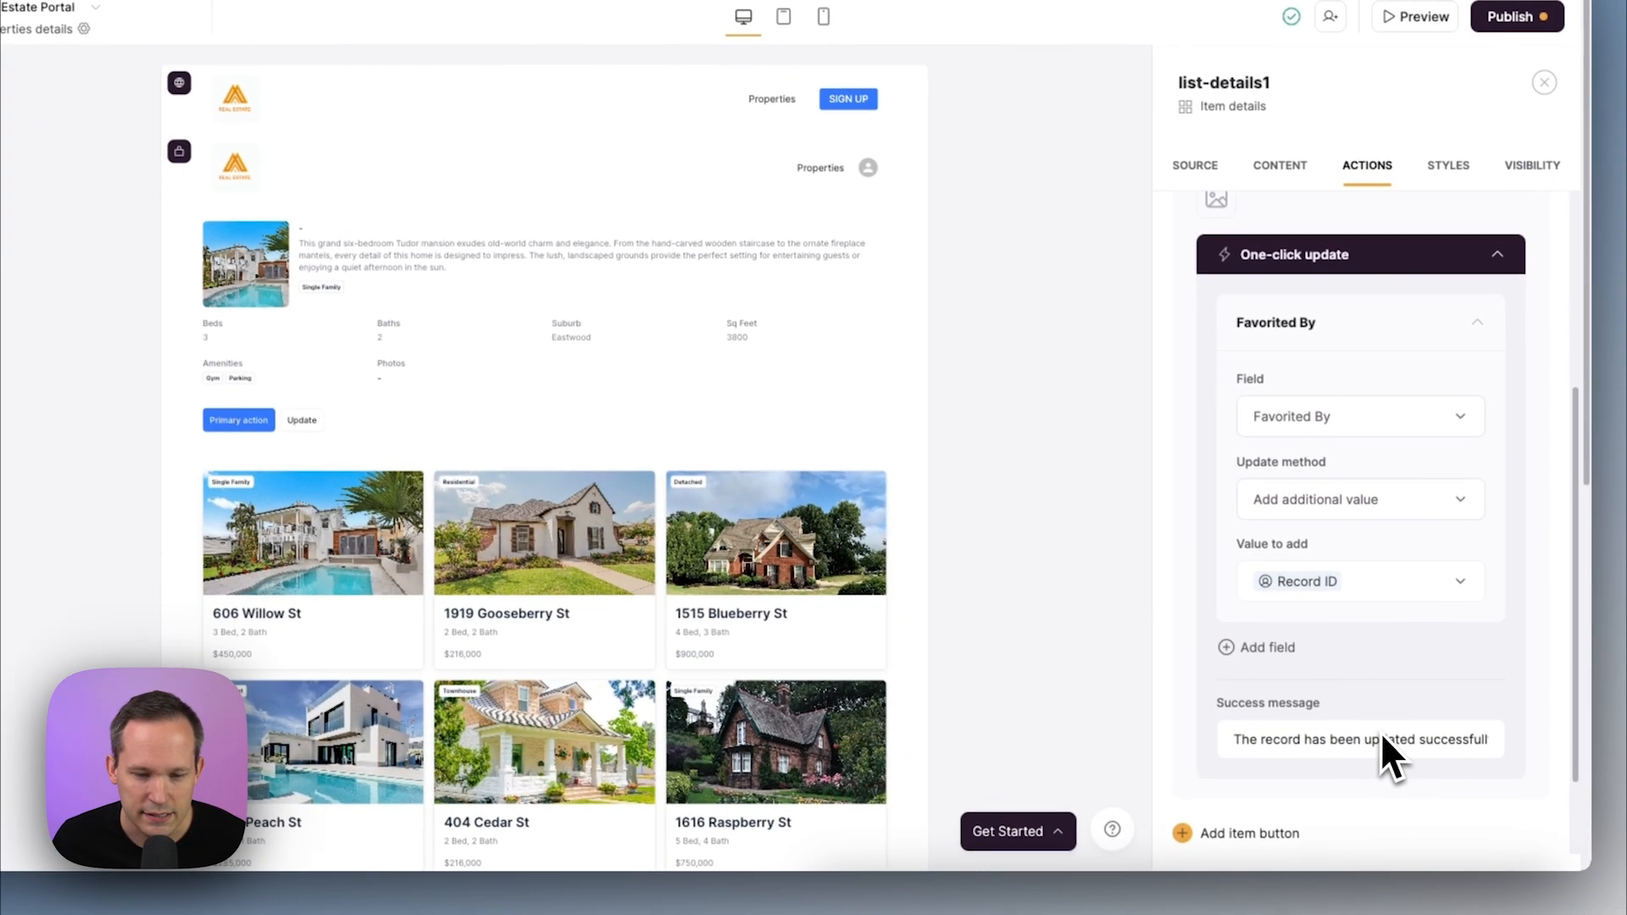
Set the success message 'Added to favorites', label 'Favorite' and a heart icon
triple_click(1360, 733)
type("Added to favorites")
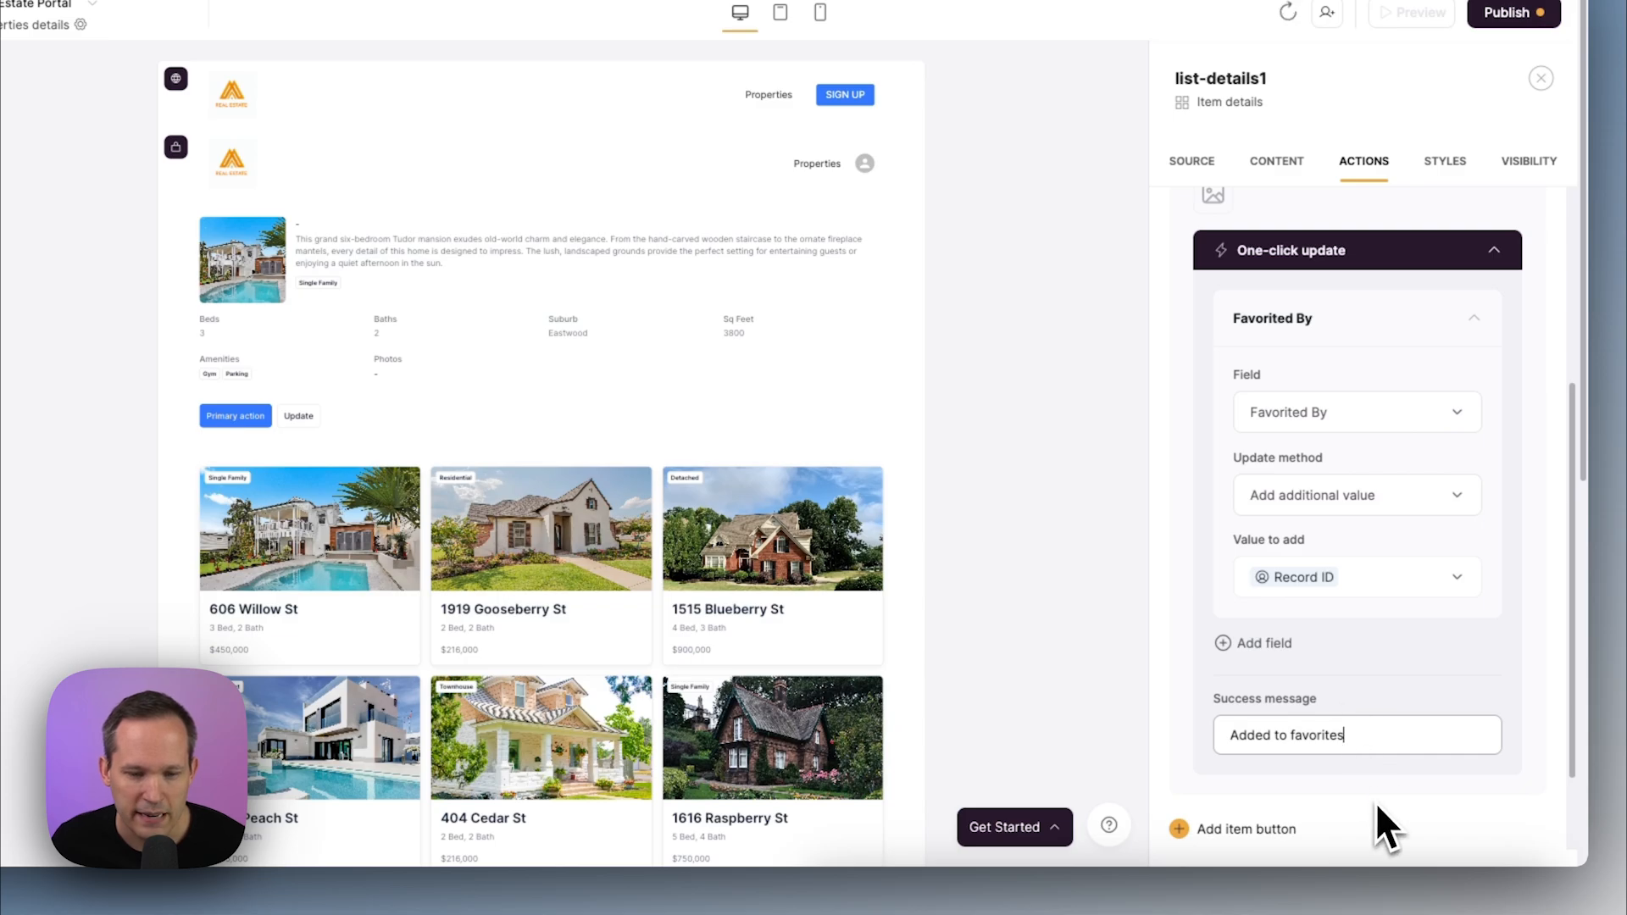
scroll(1420, 644, "up", 4)
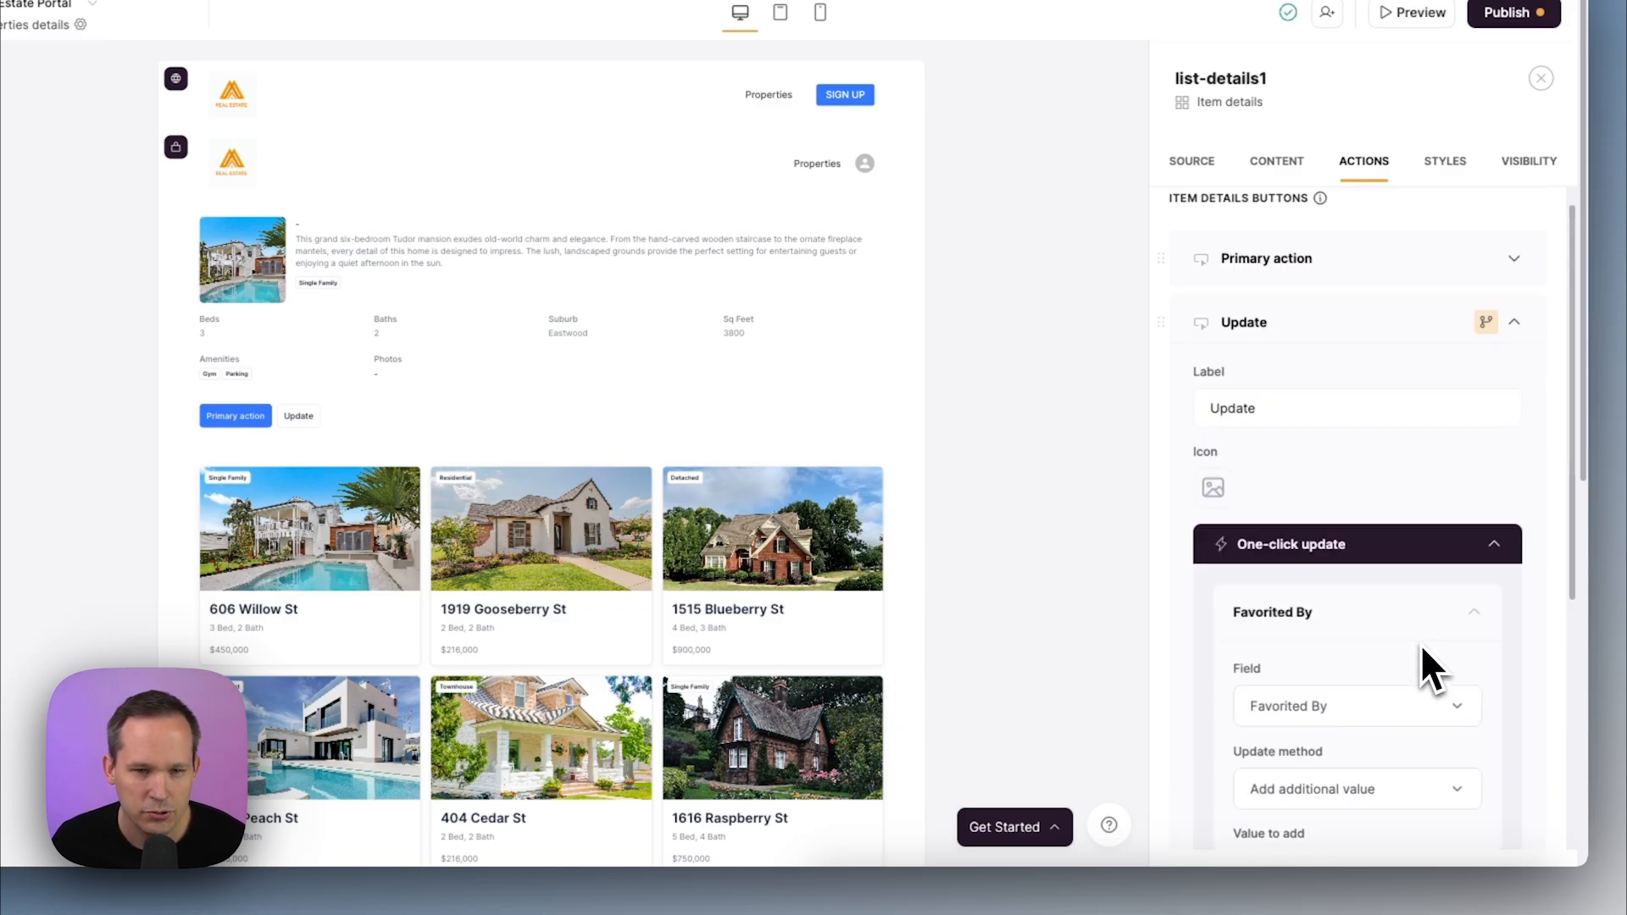
double_click(1271, 427)
type("Favorite")
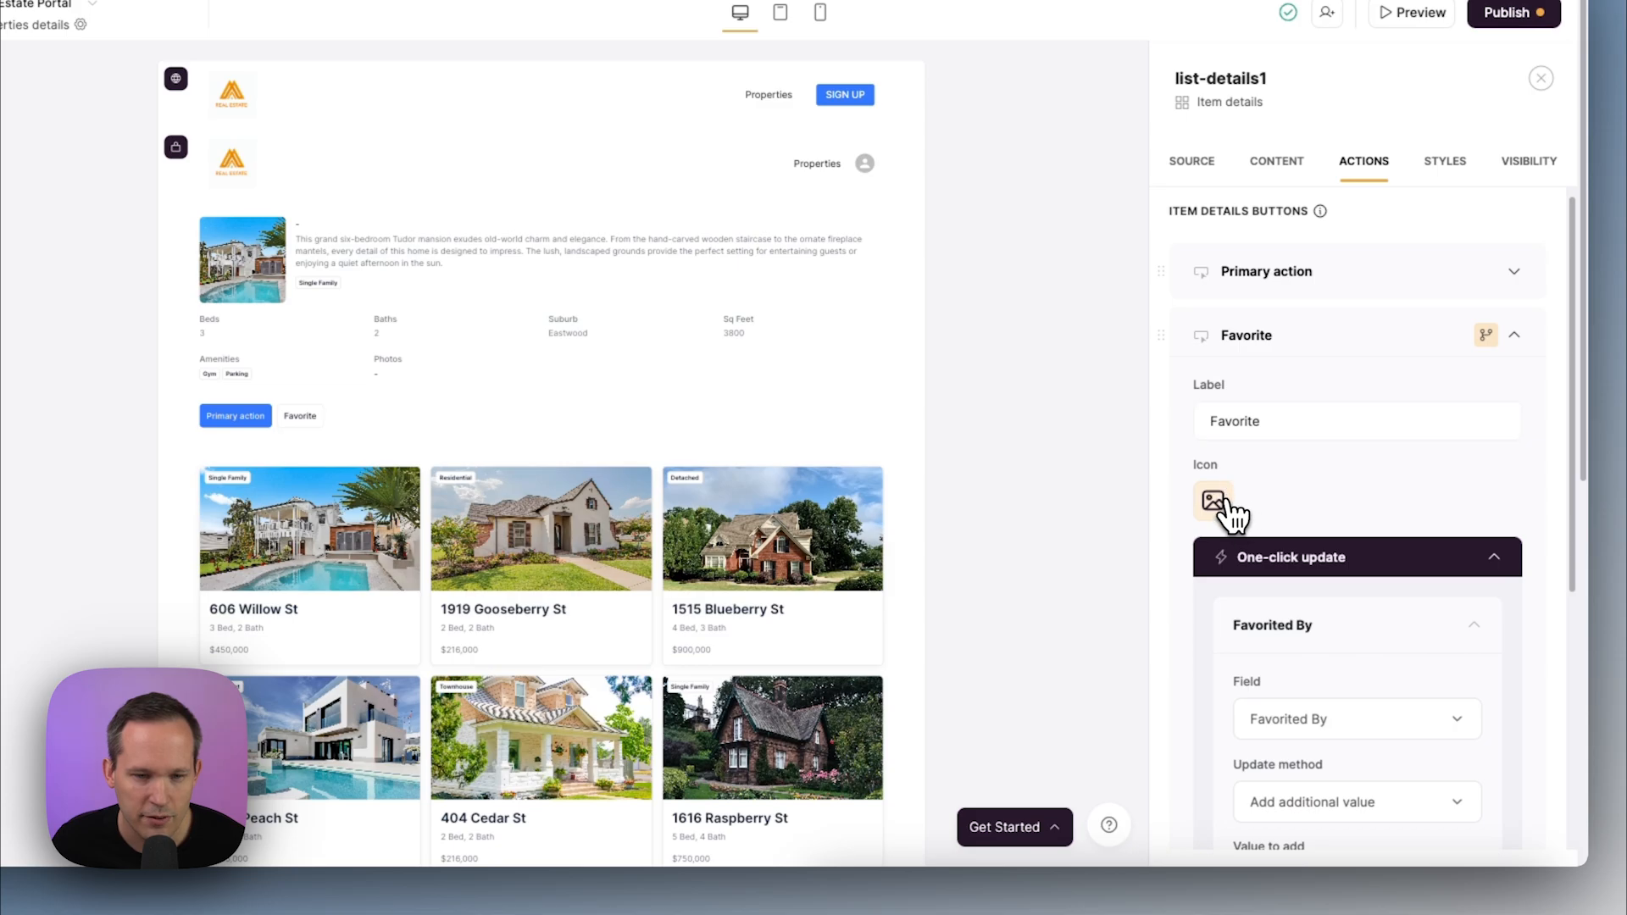
scroll(1228, 508, "down", 1)
left_click(1215, 424)
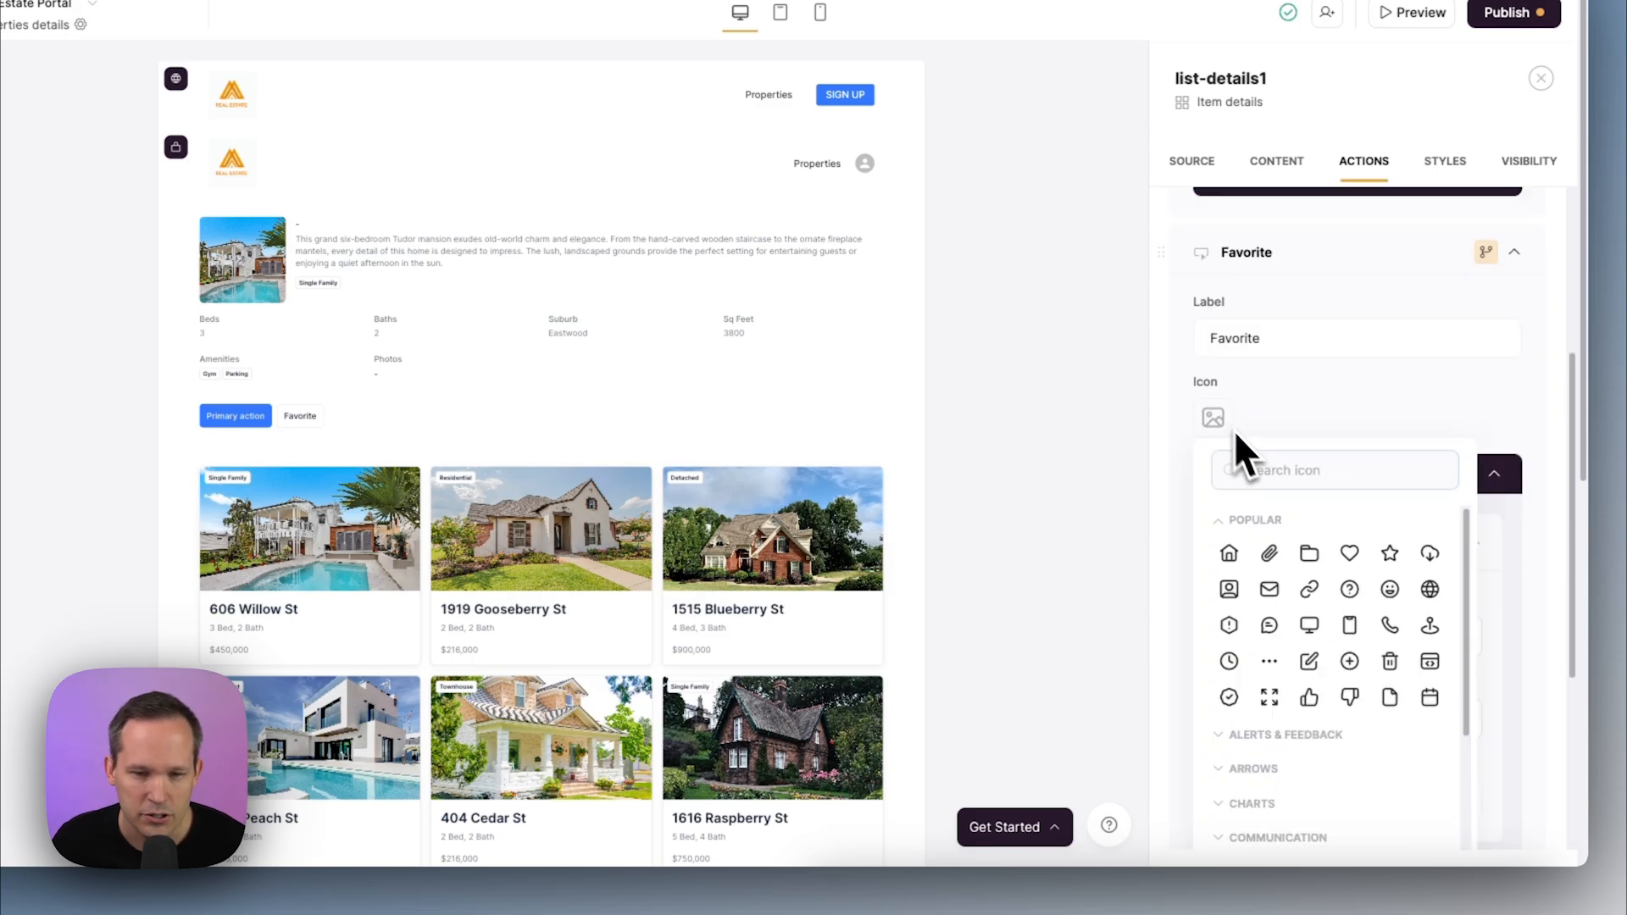
left_click(1350, 555)
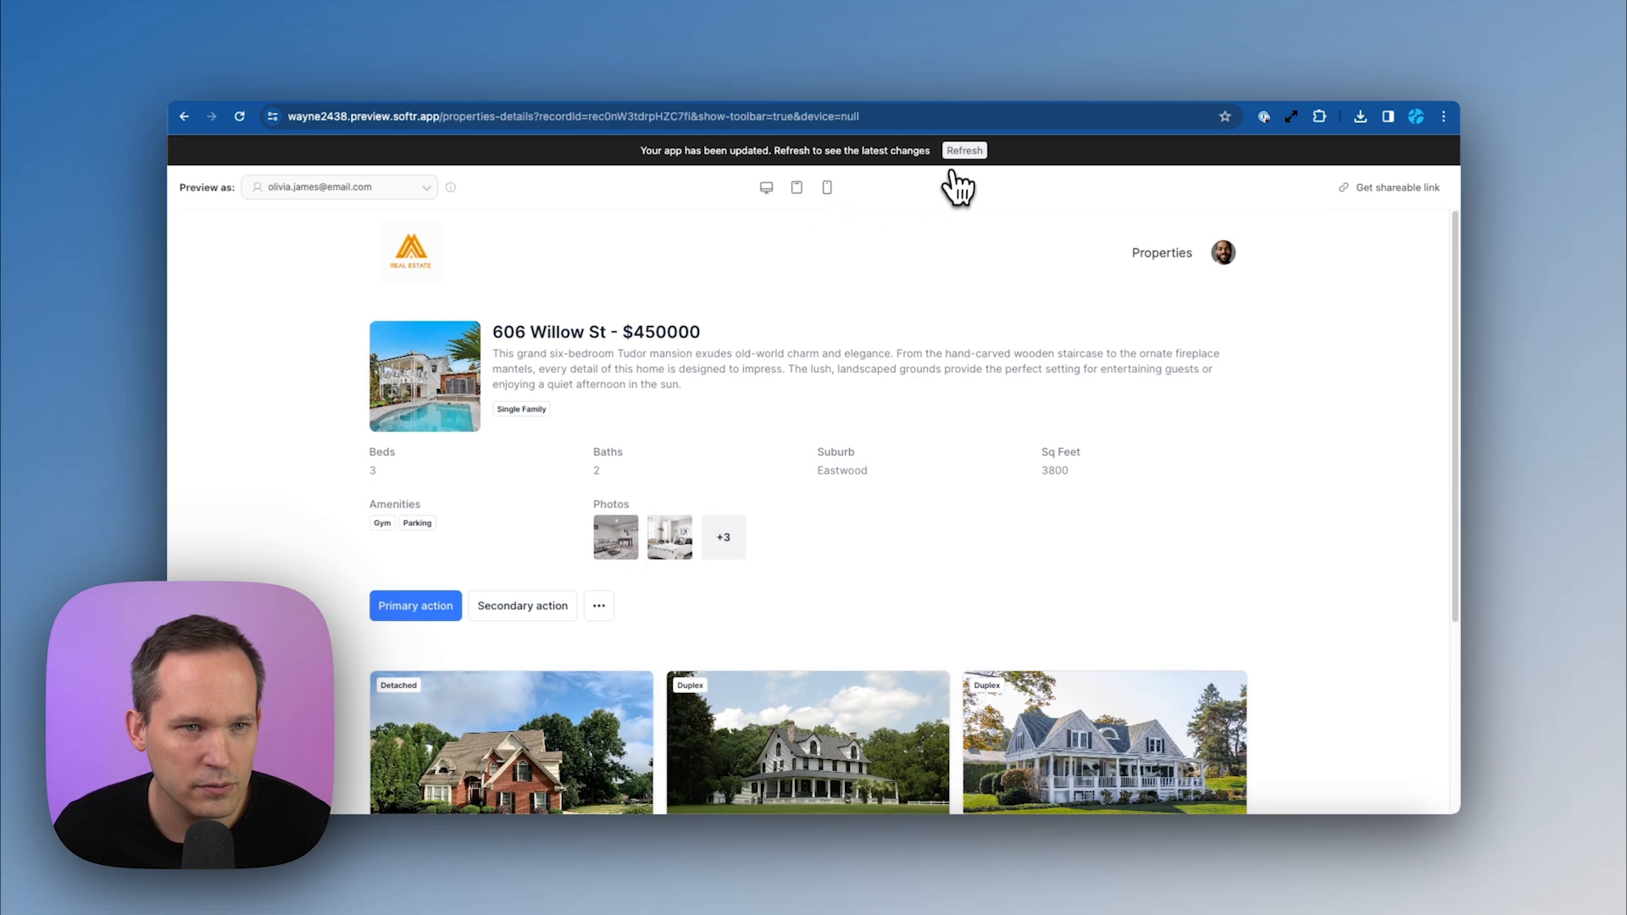
left_click(963, 152)
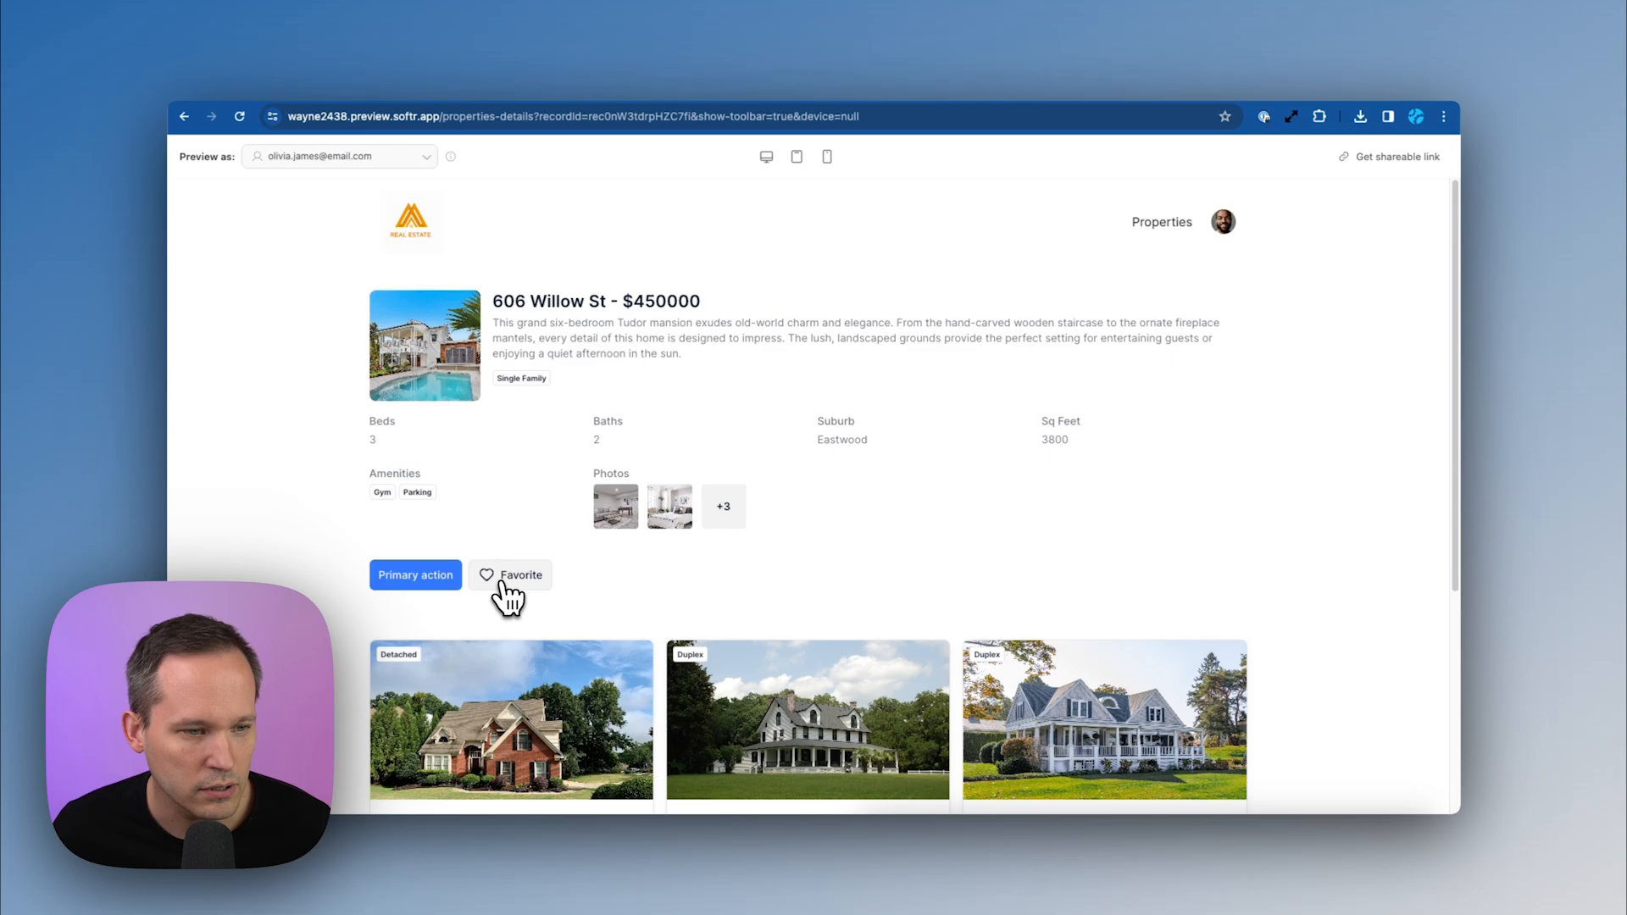
left_click(507, 574)
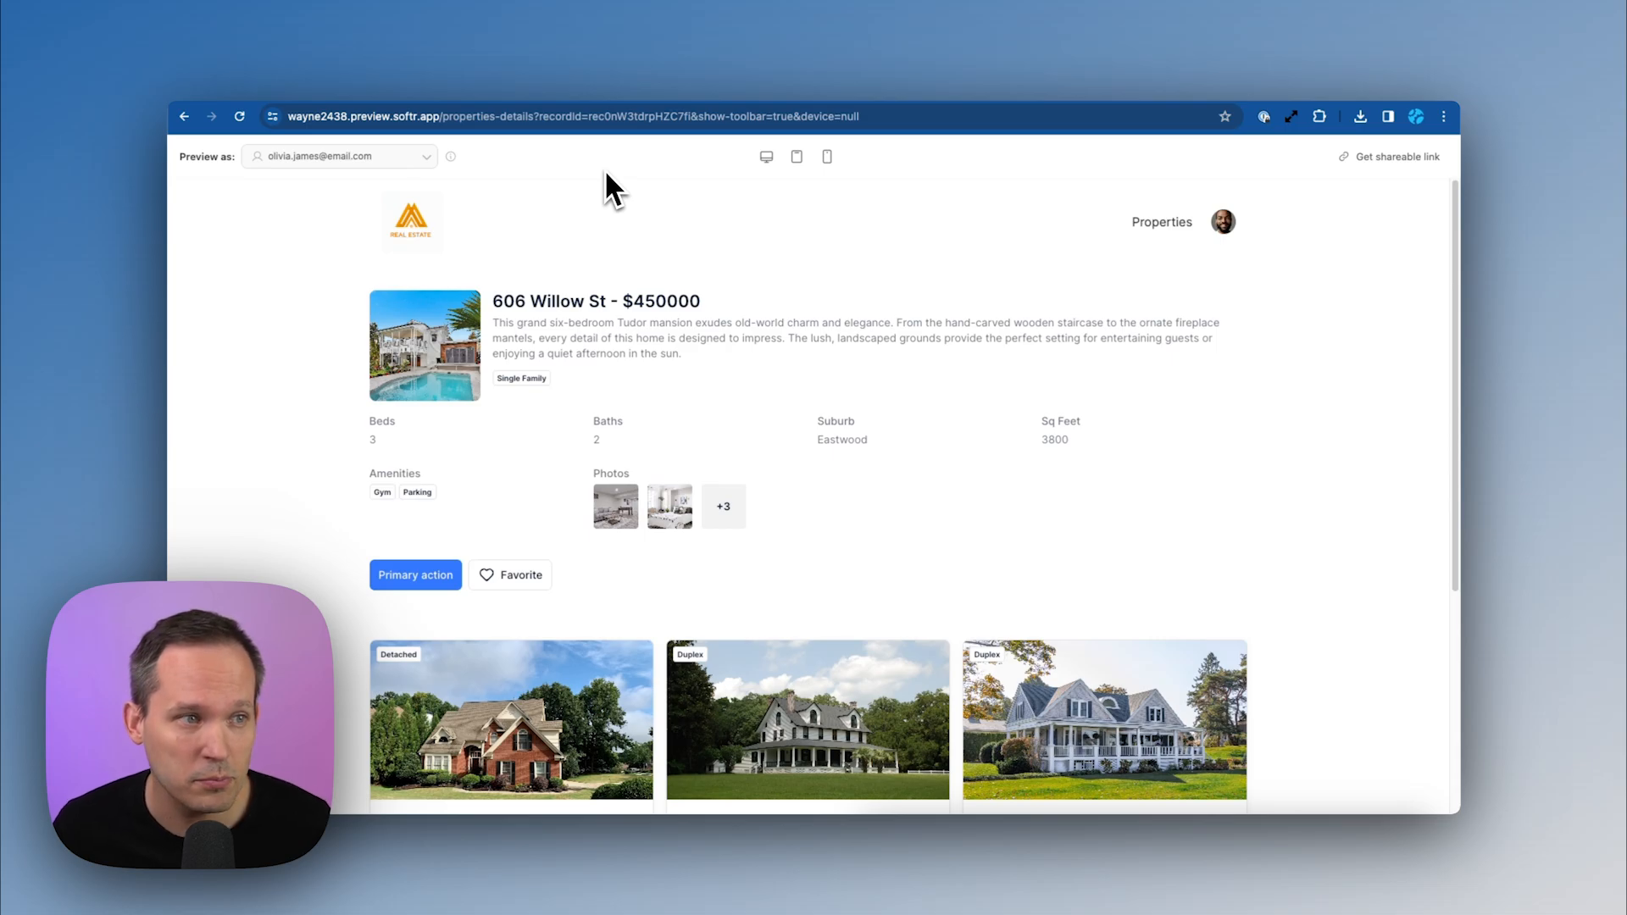
left_click(390, 166)
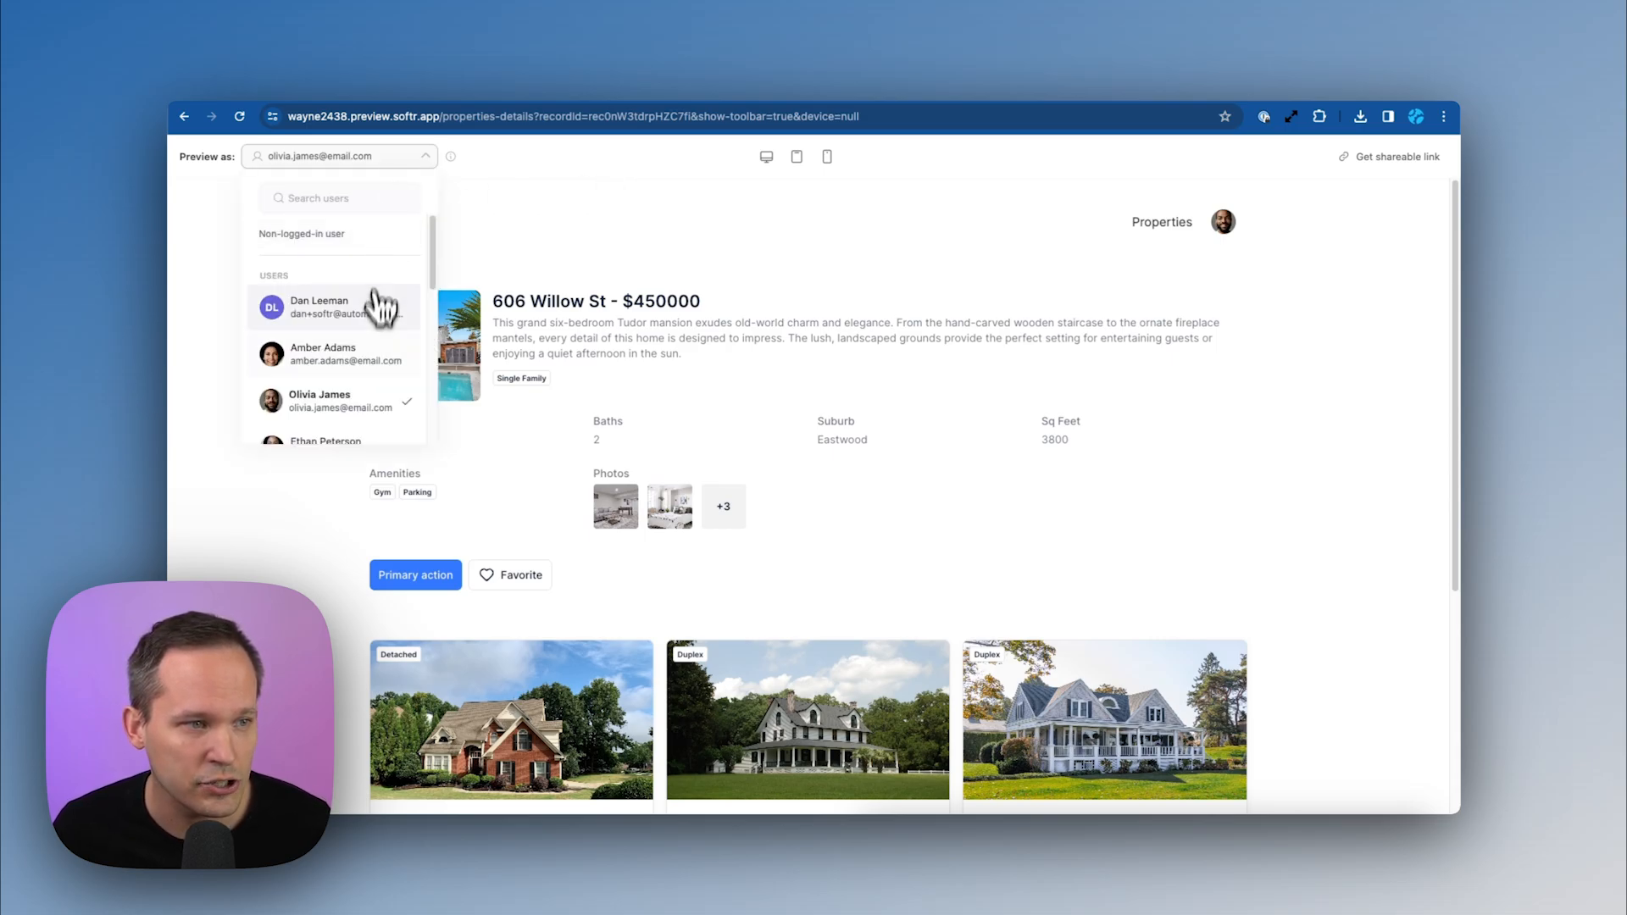
left_click(354, 360)
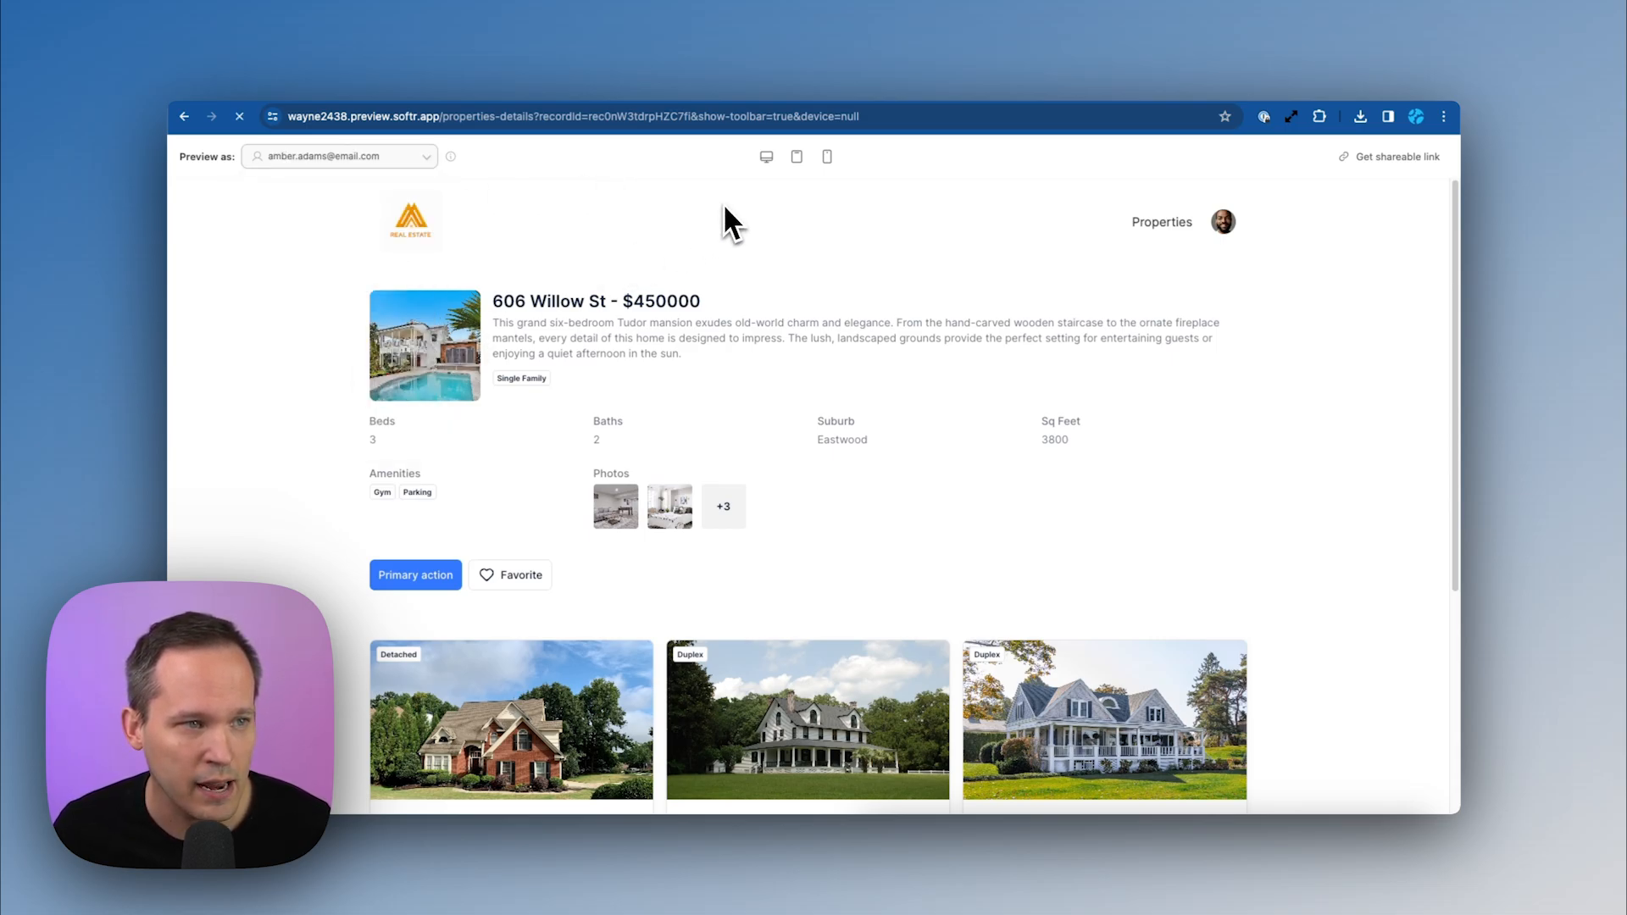
left_click(509, 576)
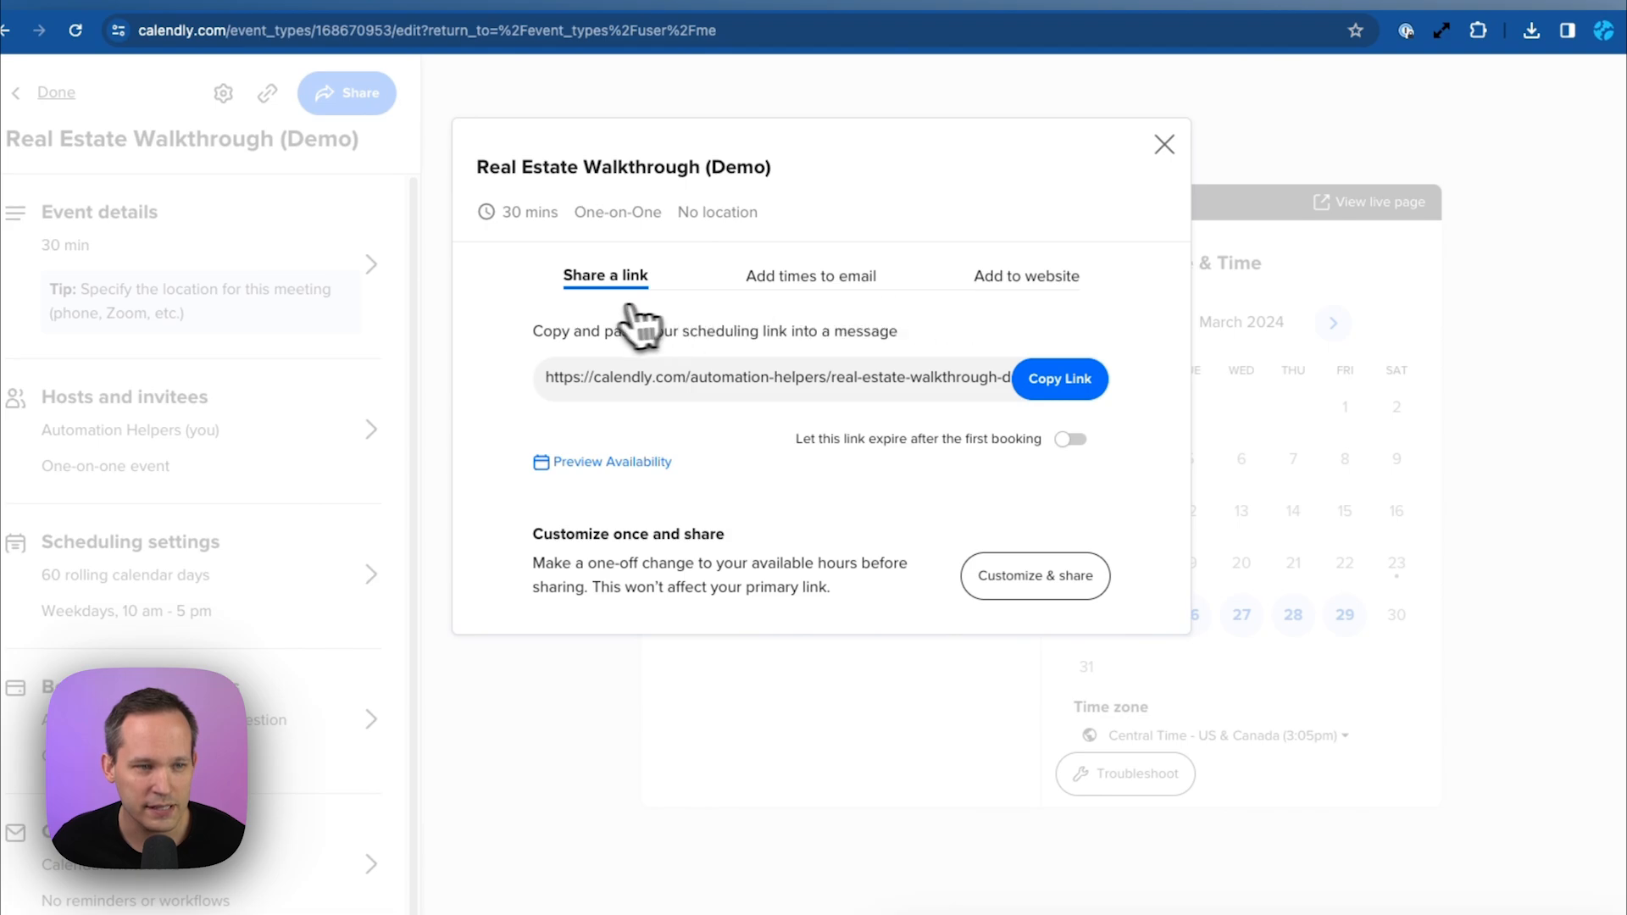
Choose Inline Embed for the Real Estate Walkthrough (Demo) event and select its embed code
left_click(1016, 281)
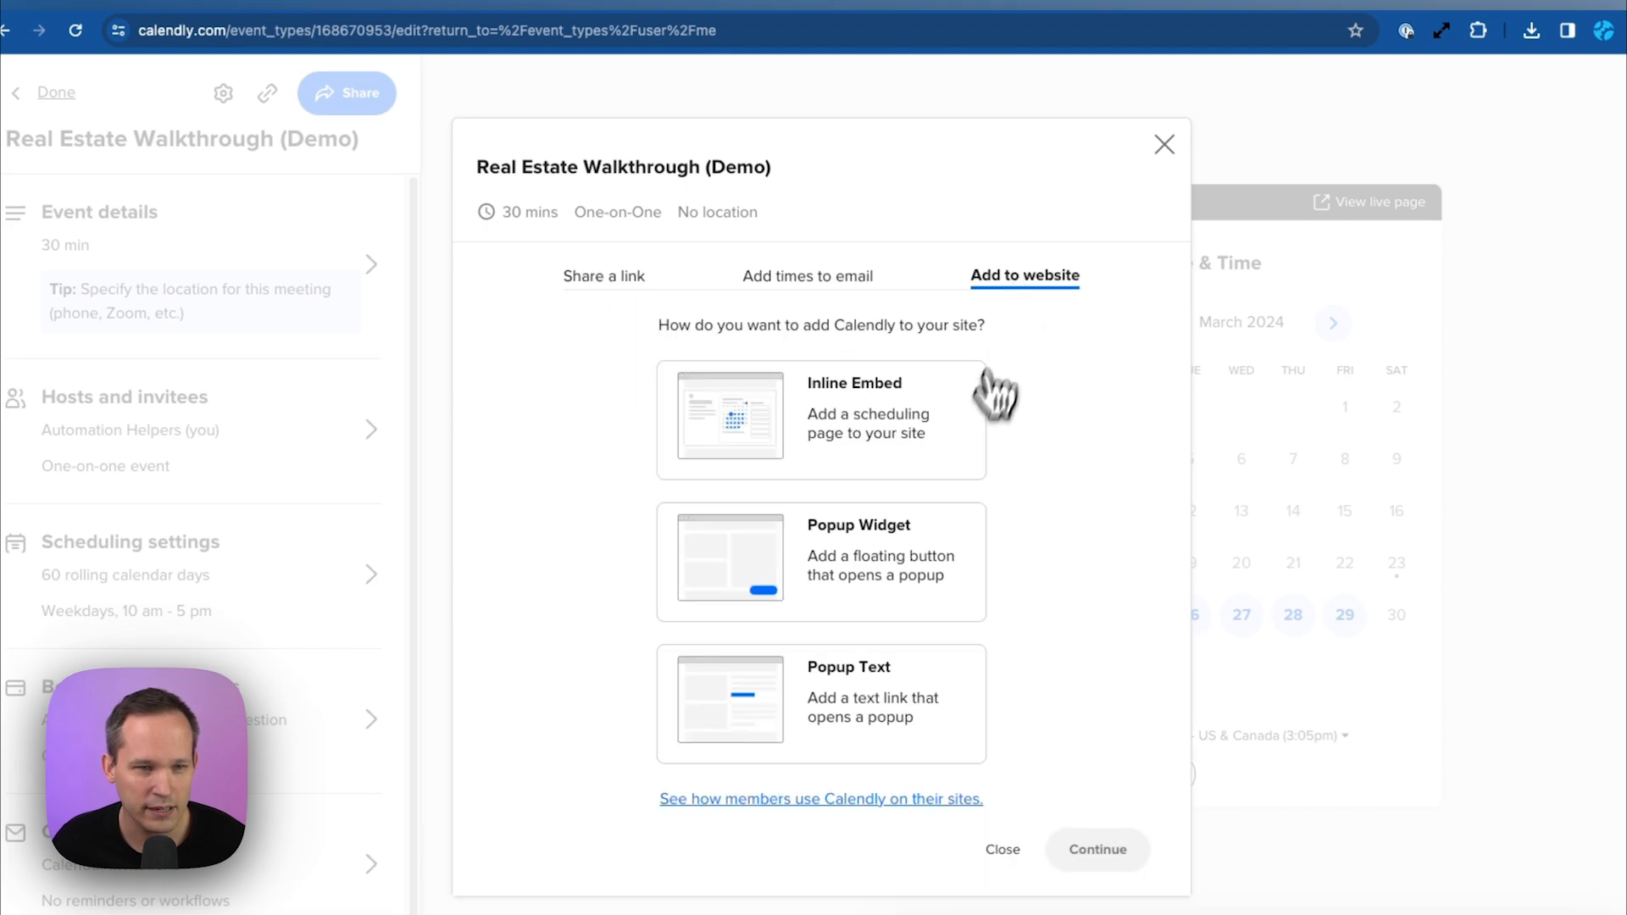
left_click(935, 407)
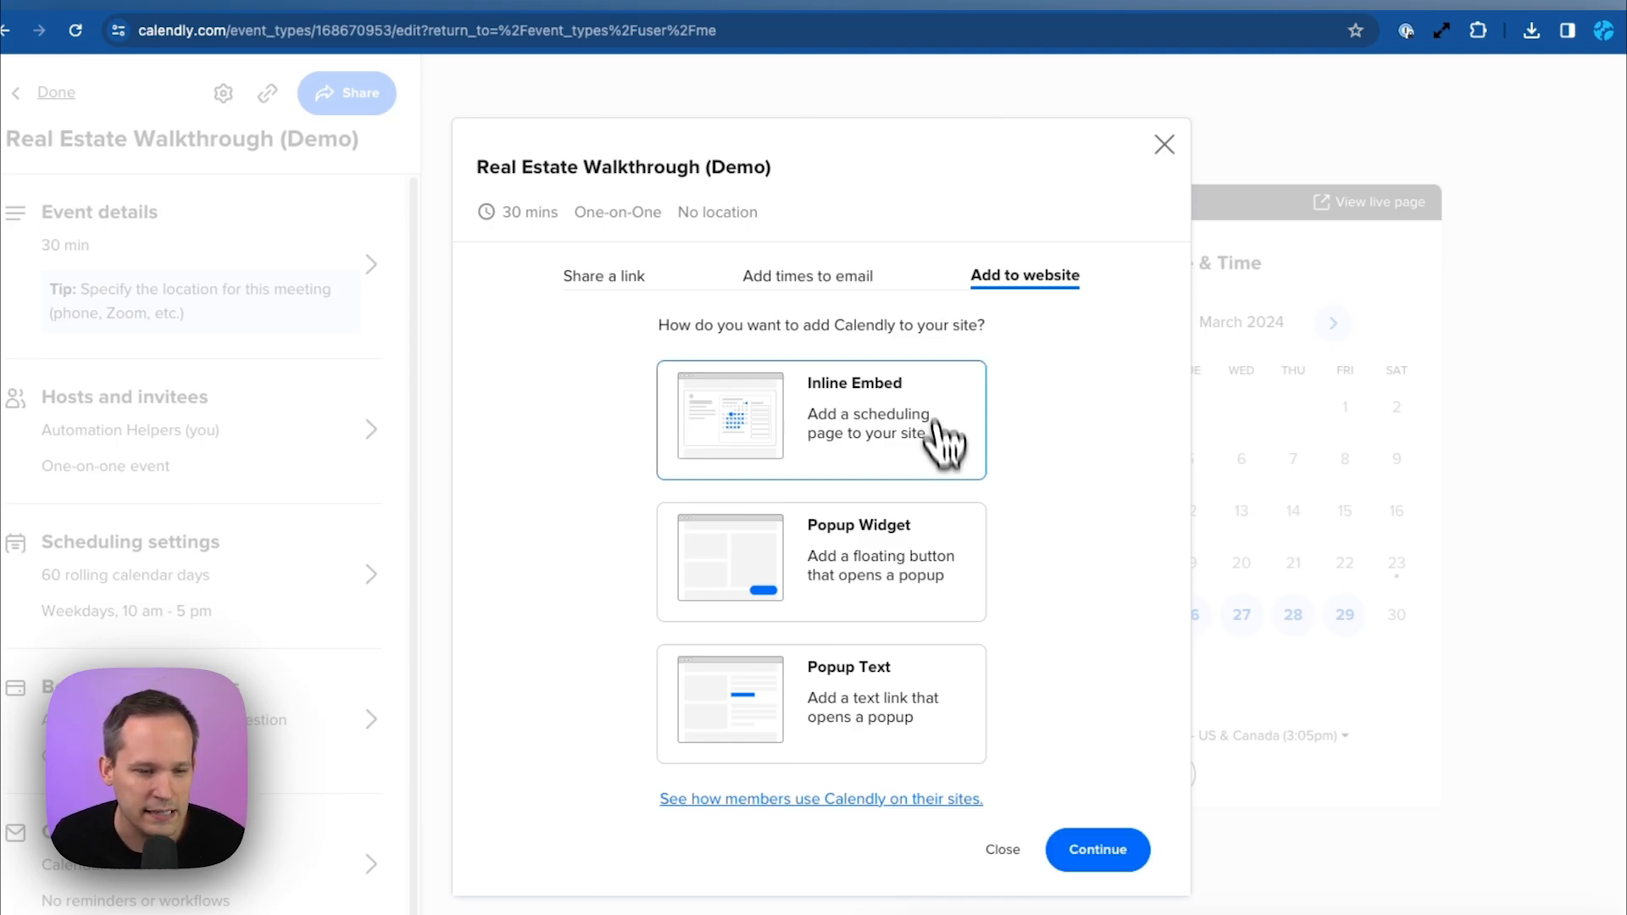
left_click(1117, 847)
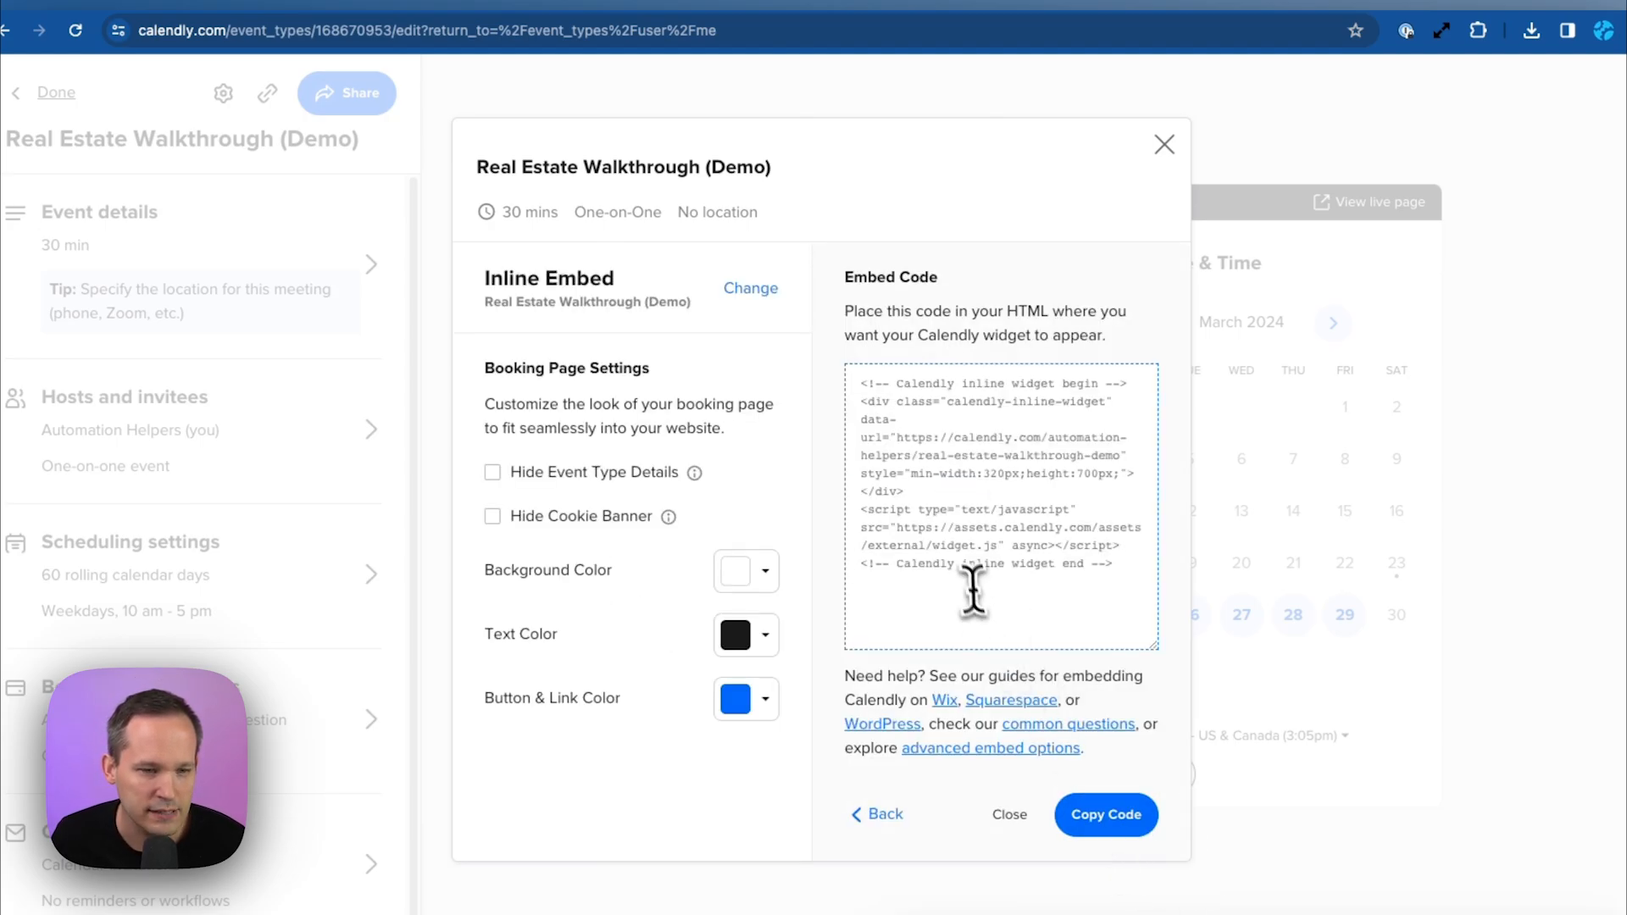
mouse_move(1115, 568)
left_mouse_down()
mouse_move(883, 410)
mouse_move(1095, 559)
left_mouse_up()
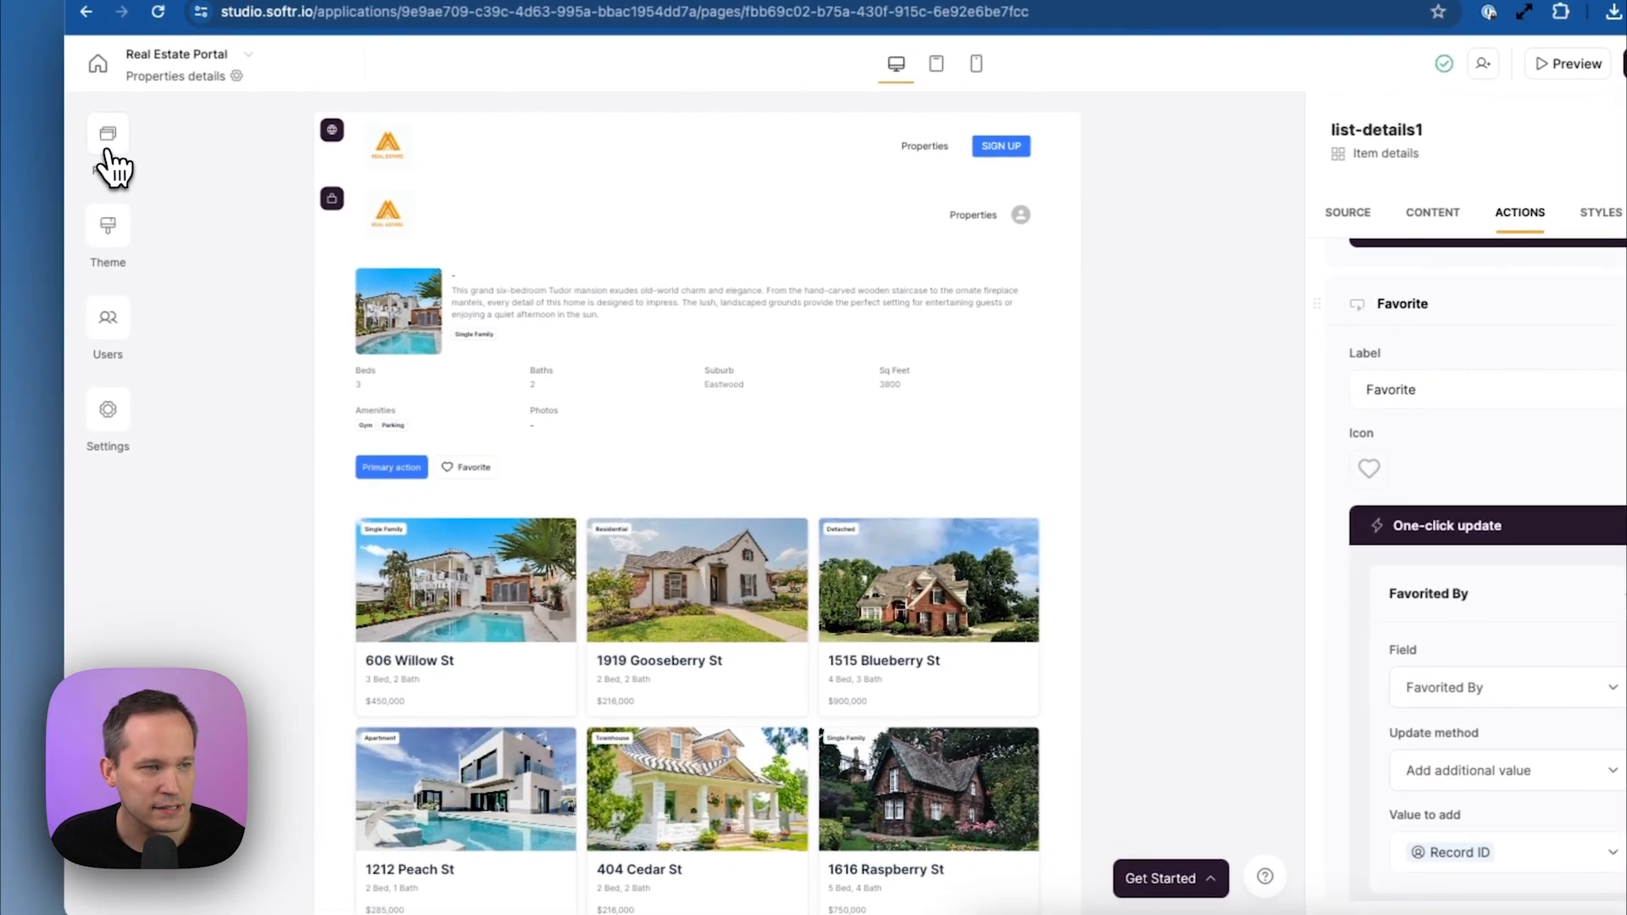
Create a new page named 'Tour'
left_click(113, 140)
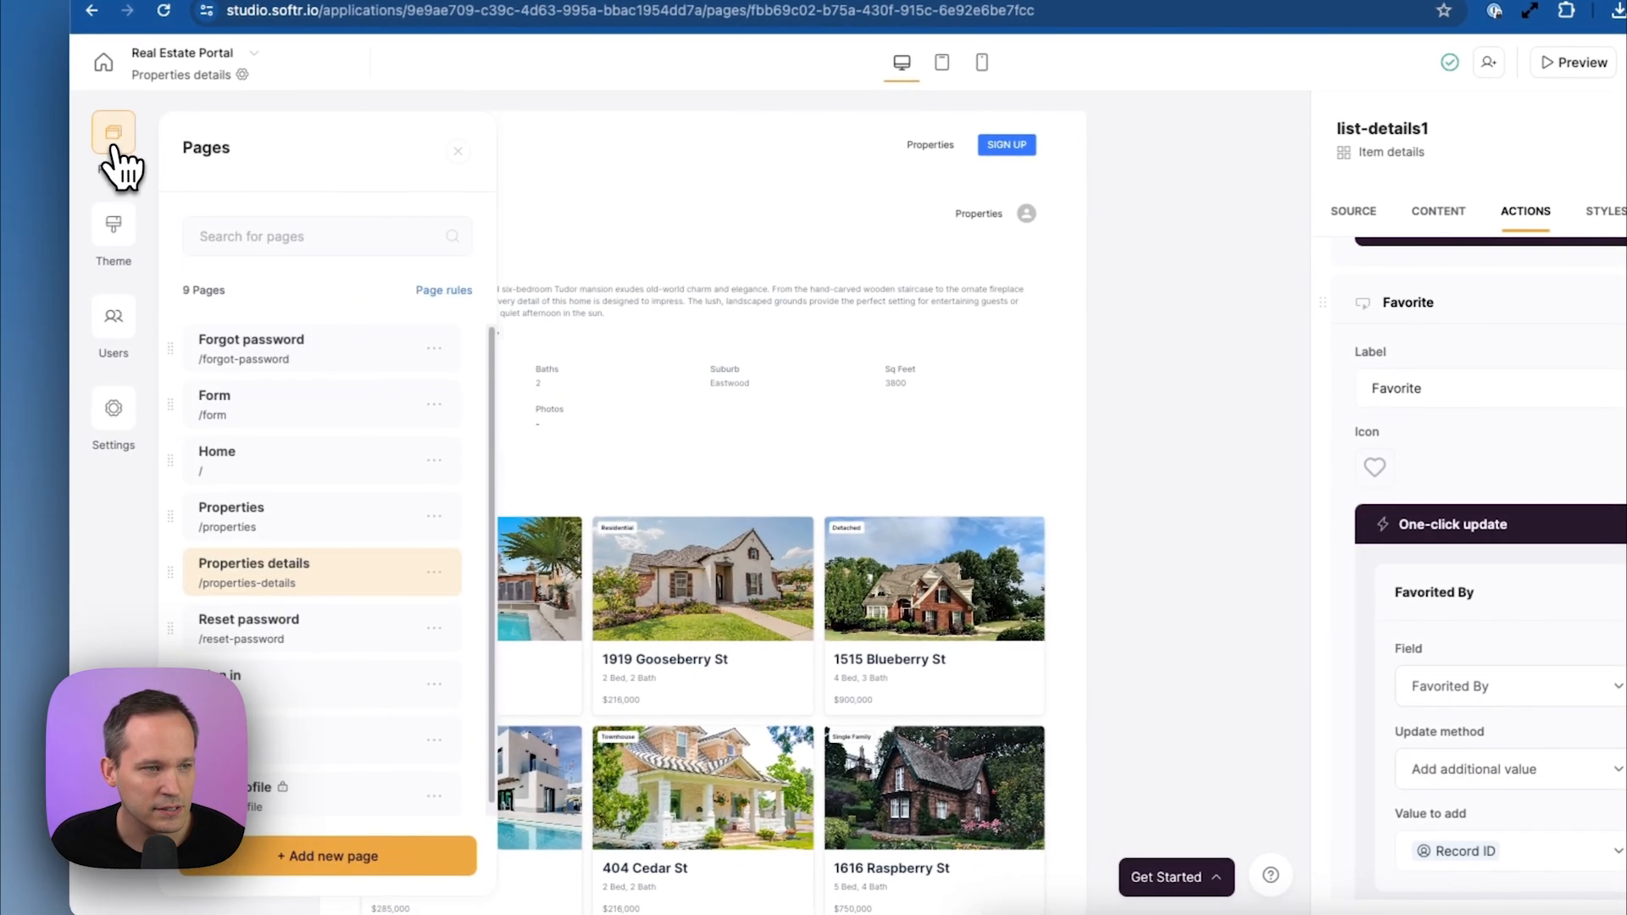
left_click(345, 868)
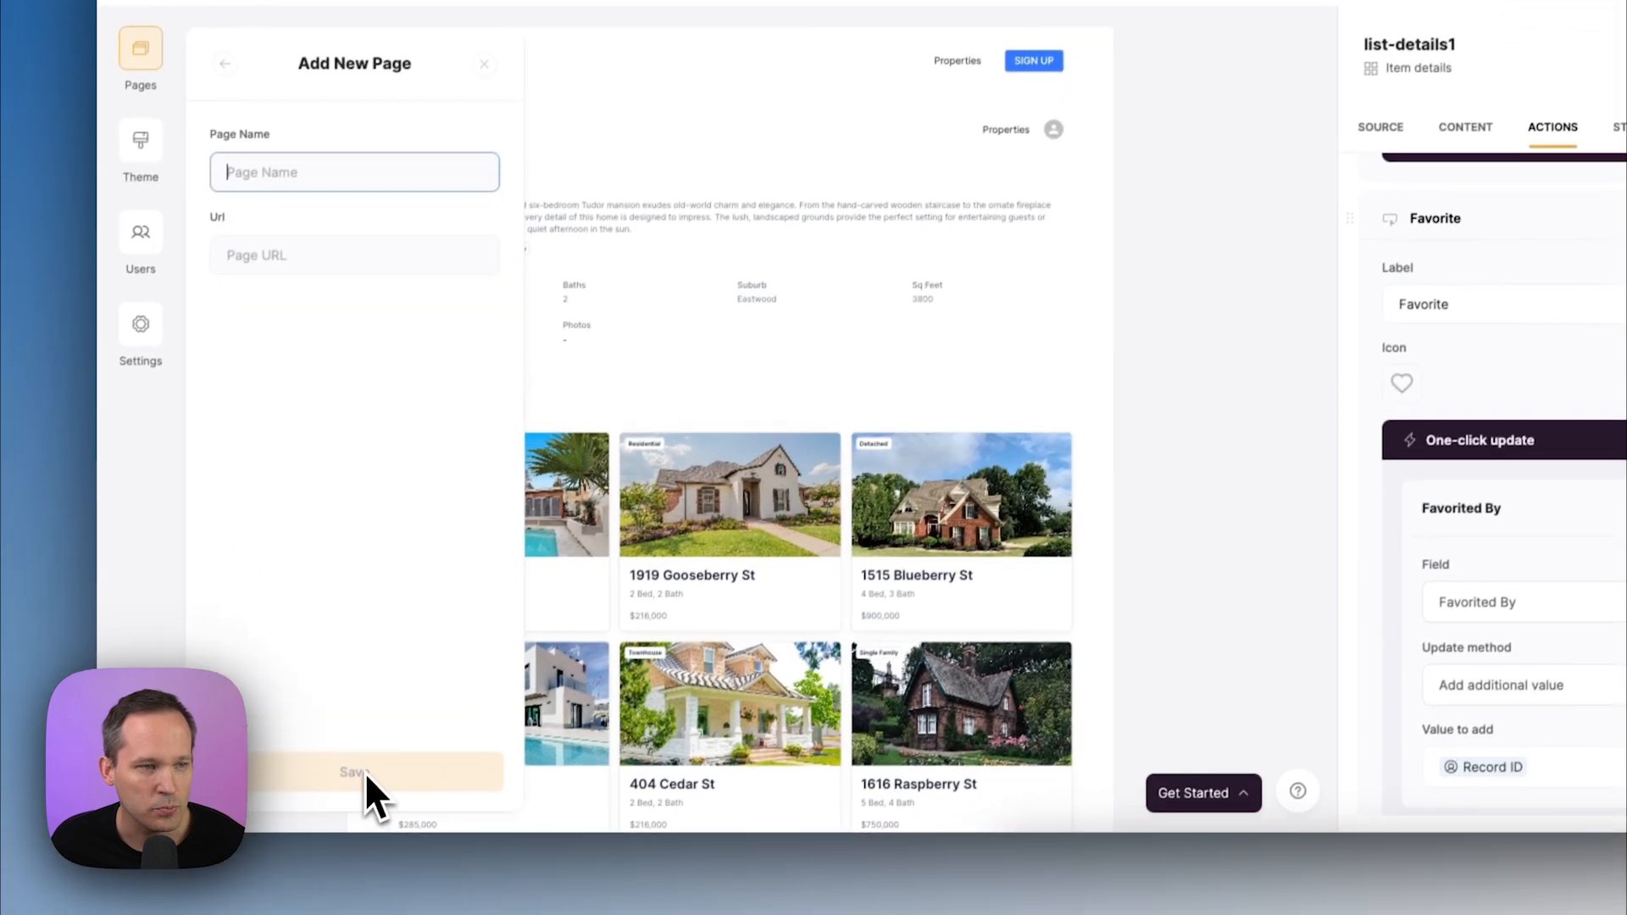
type("Tour")
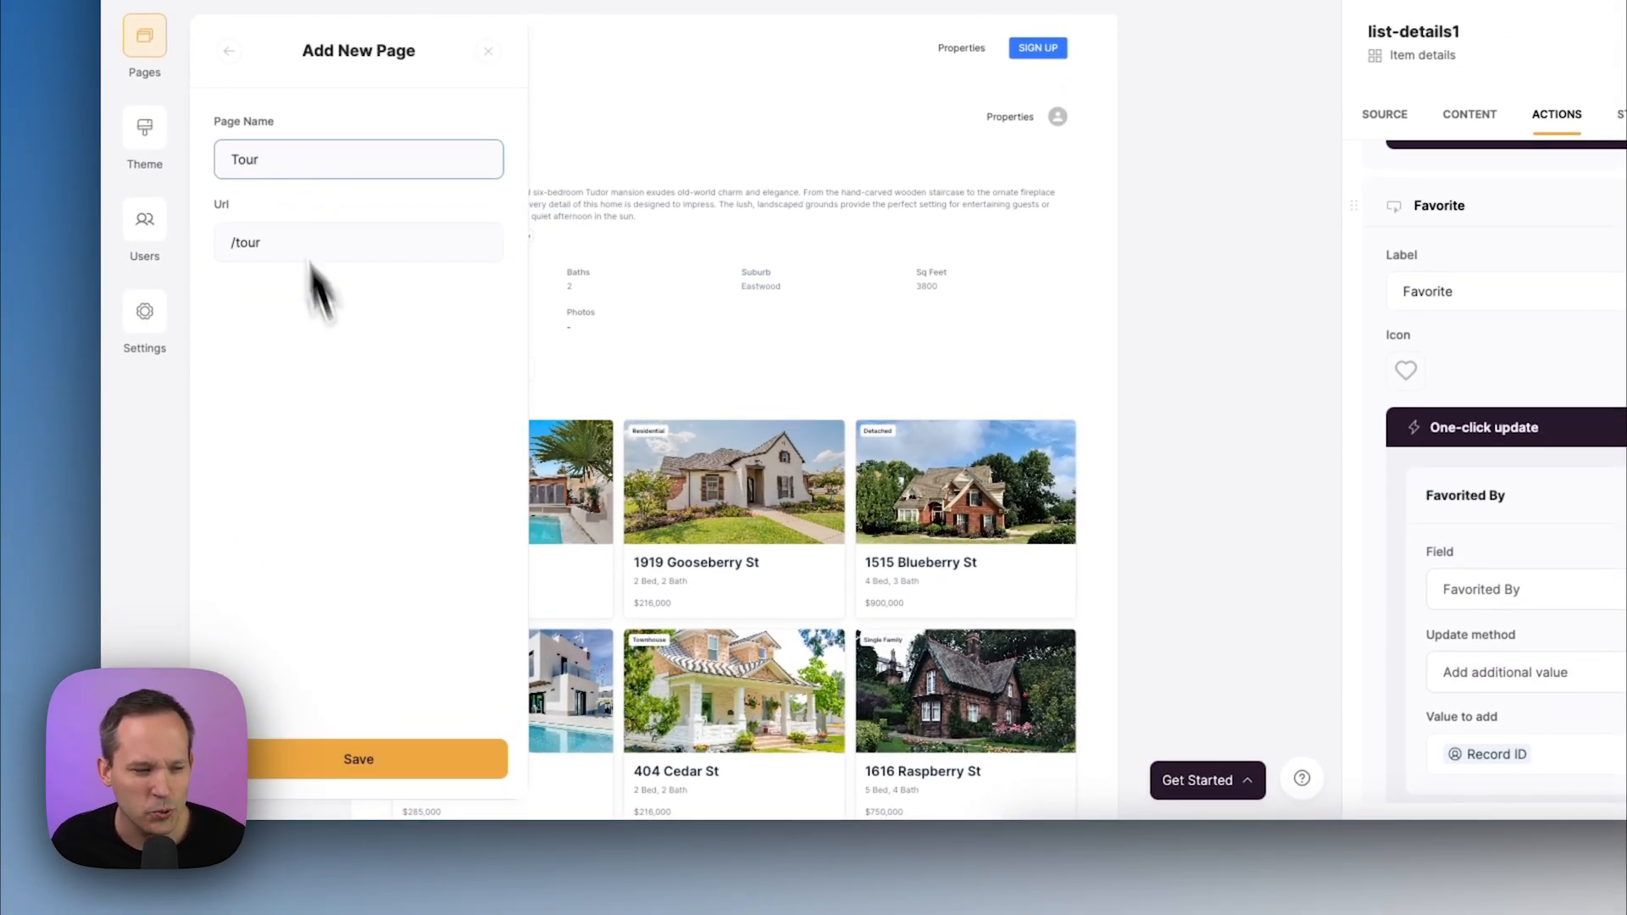
left_click(369, 760)
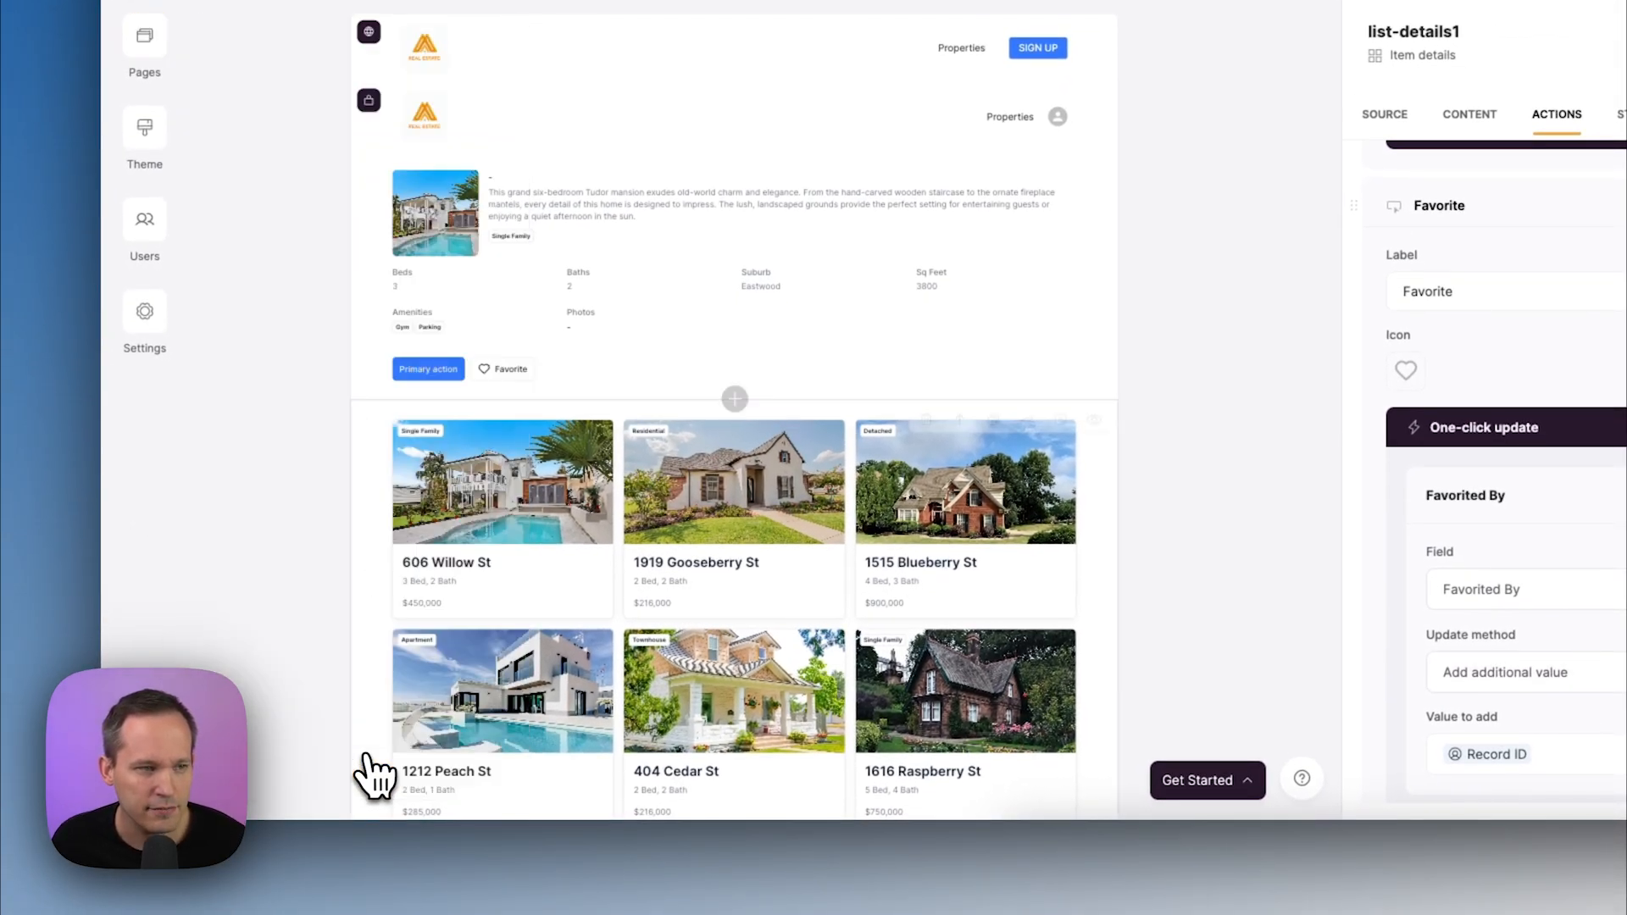
Add a Custom code block to Tour and replace its code with the Calendly embed
left_click(1247, 244)
type("cus")
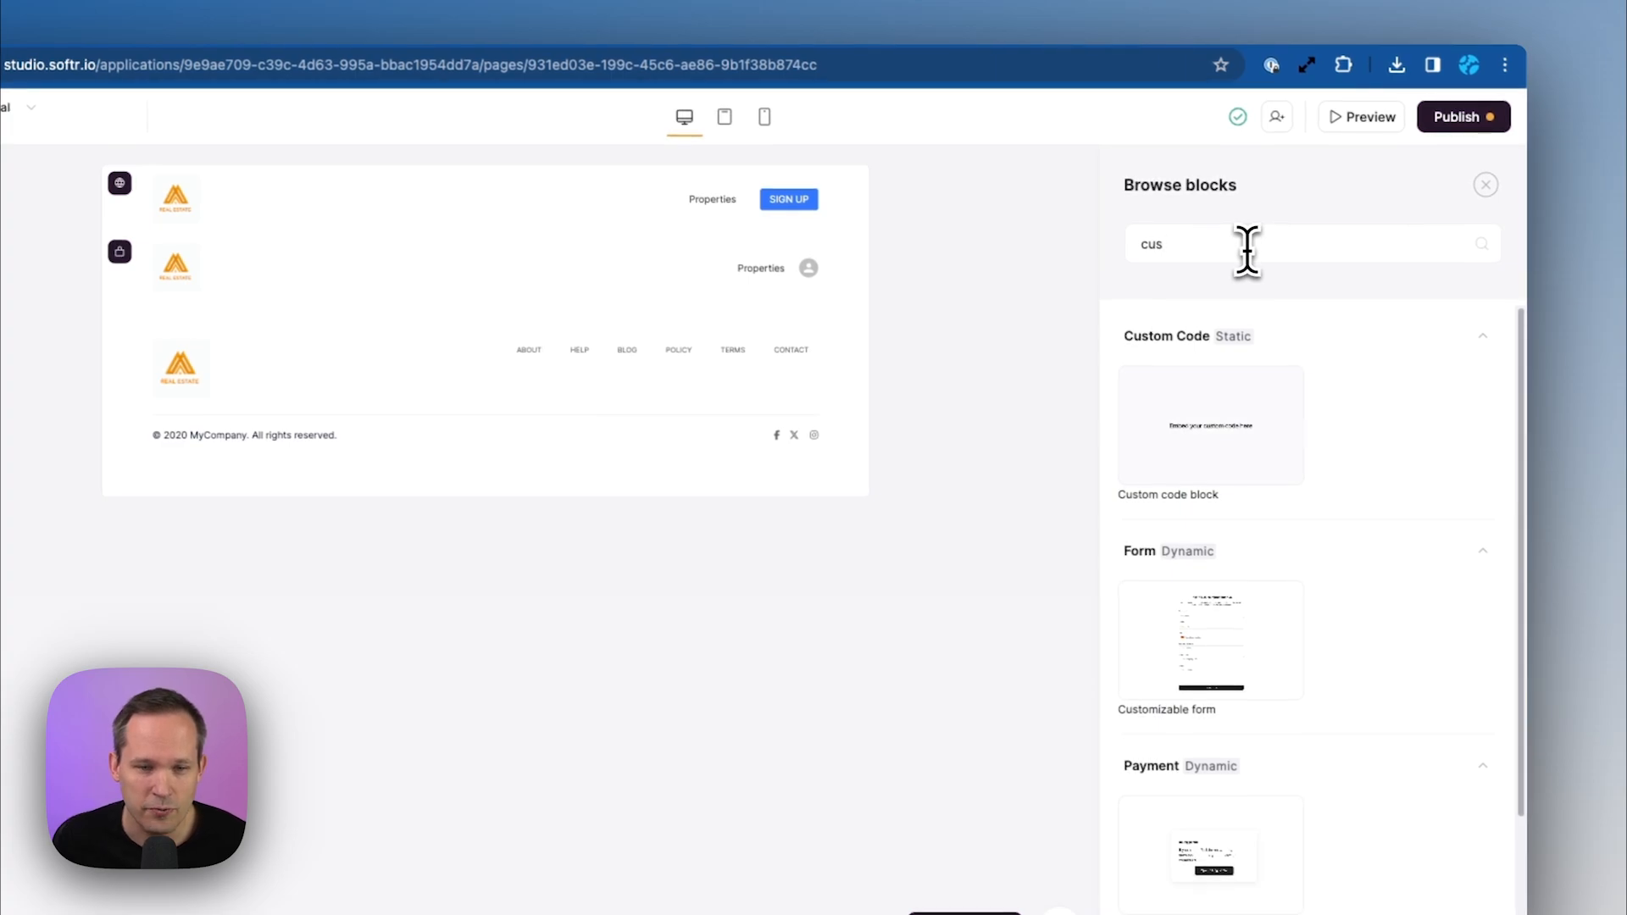
mouse_move(1263, 369)
left_click(1211, 426)
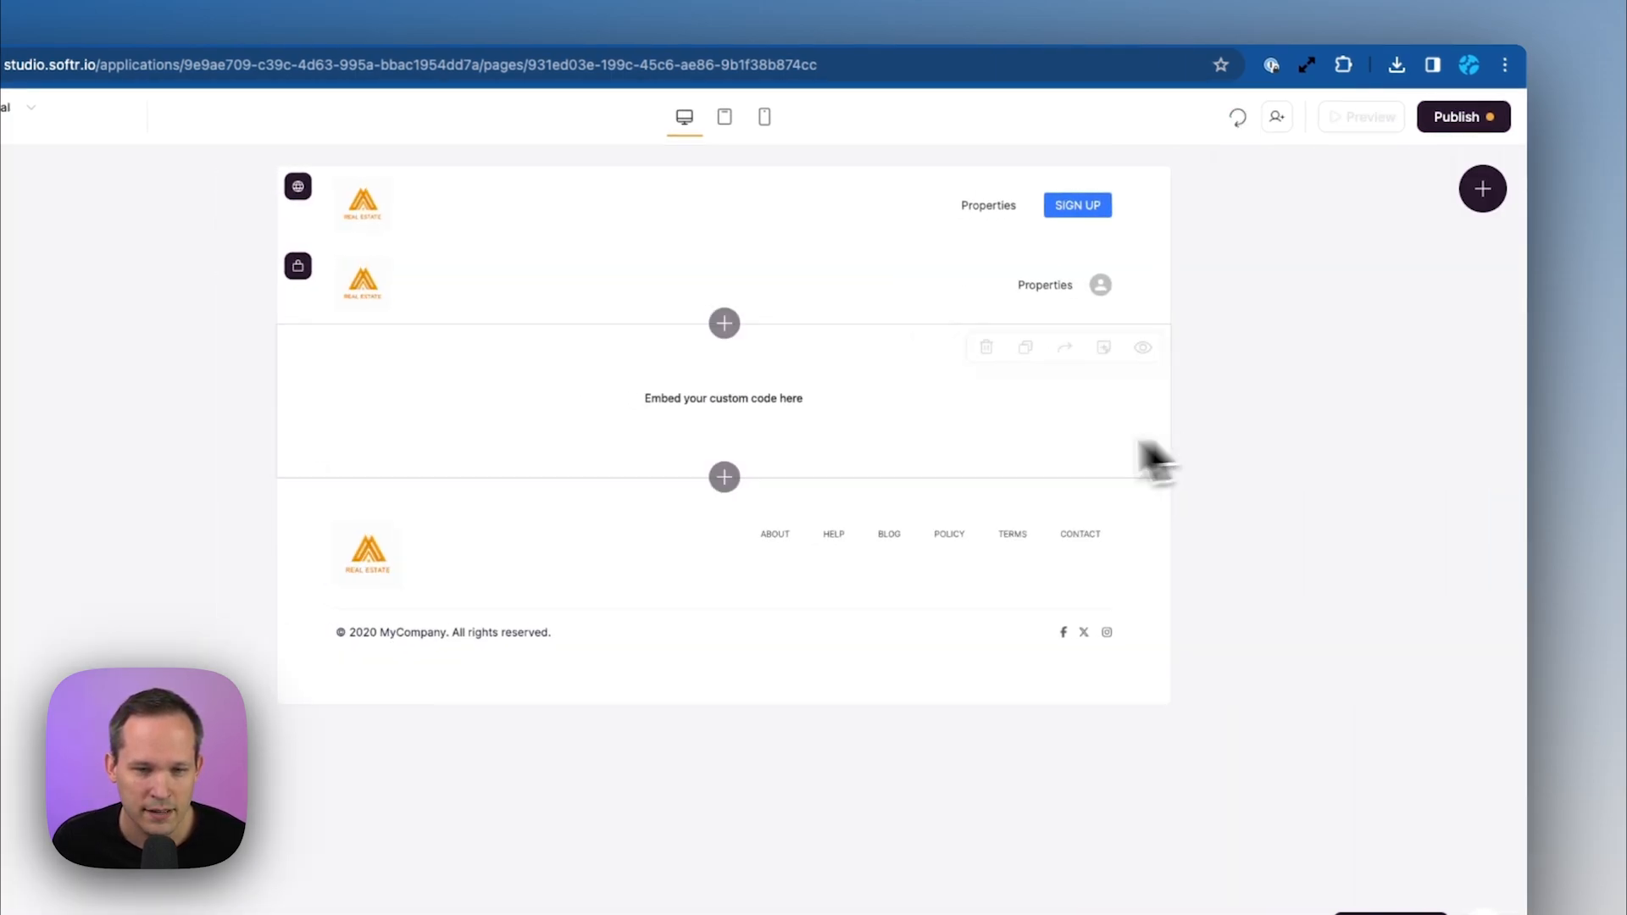
left_click(618, 454)
left_click(1273, 371)
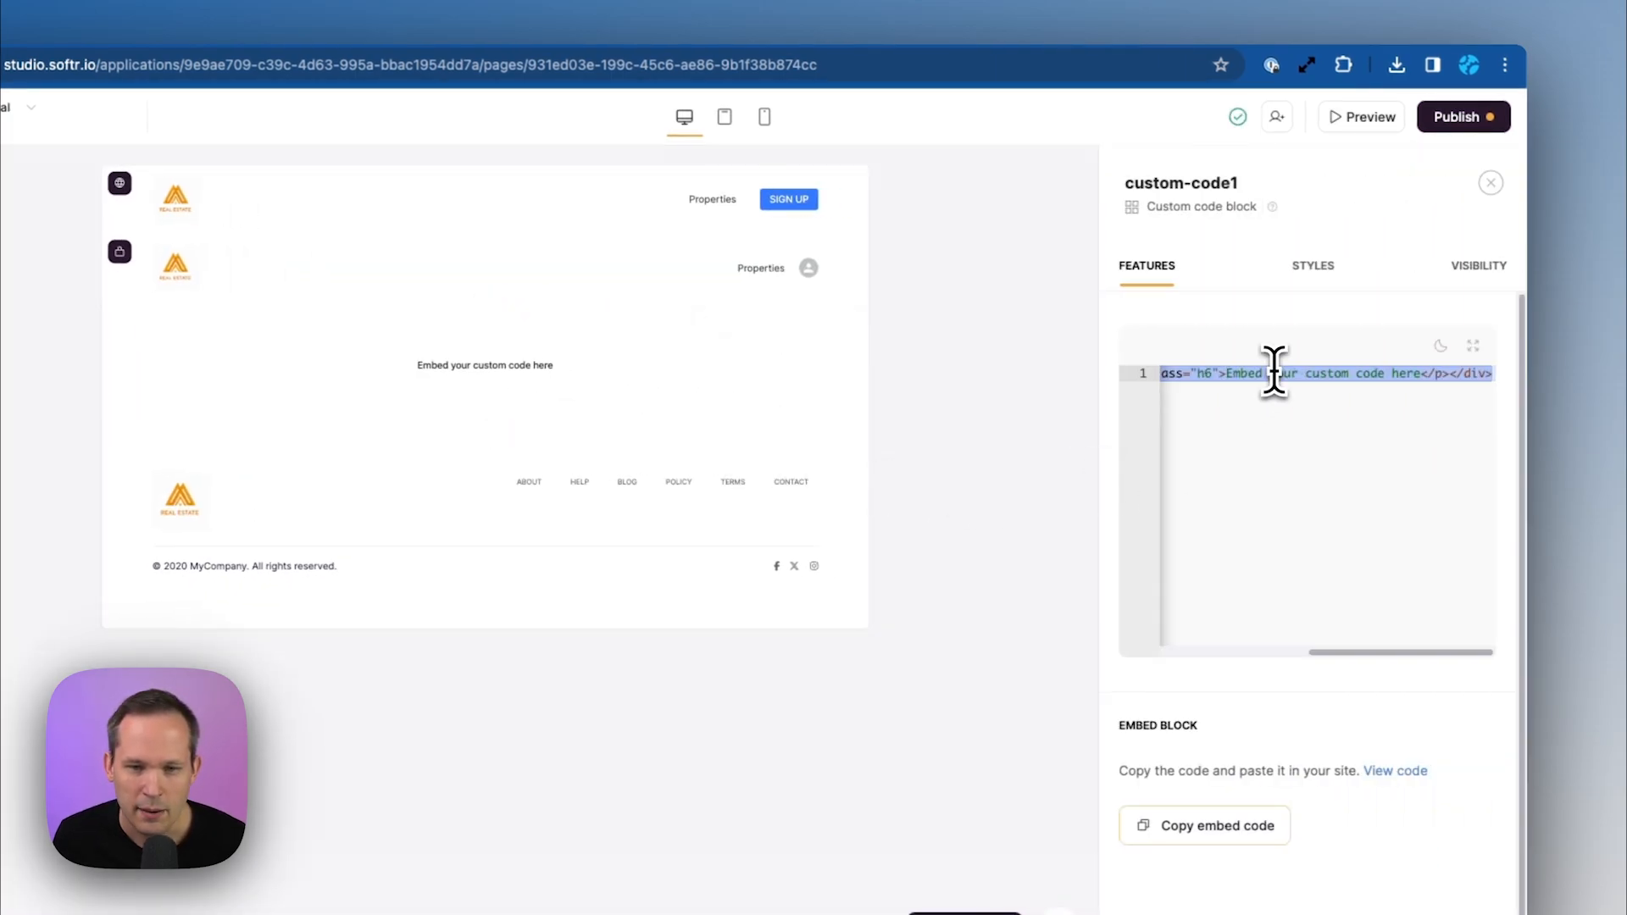
key("BackSpace")
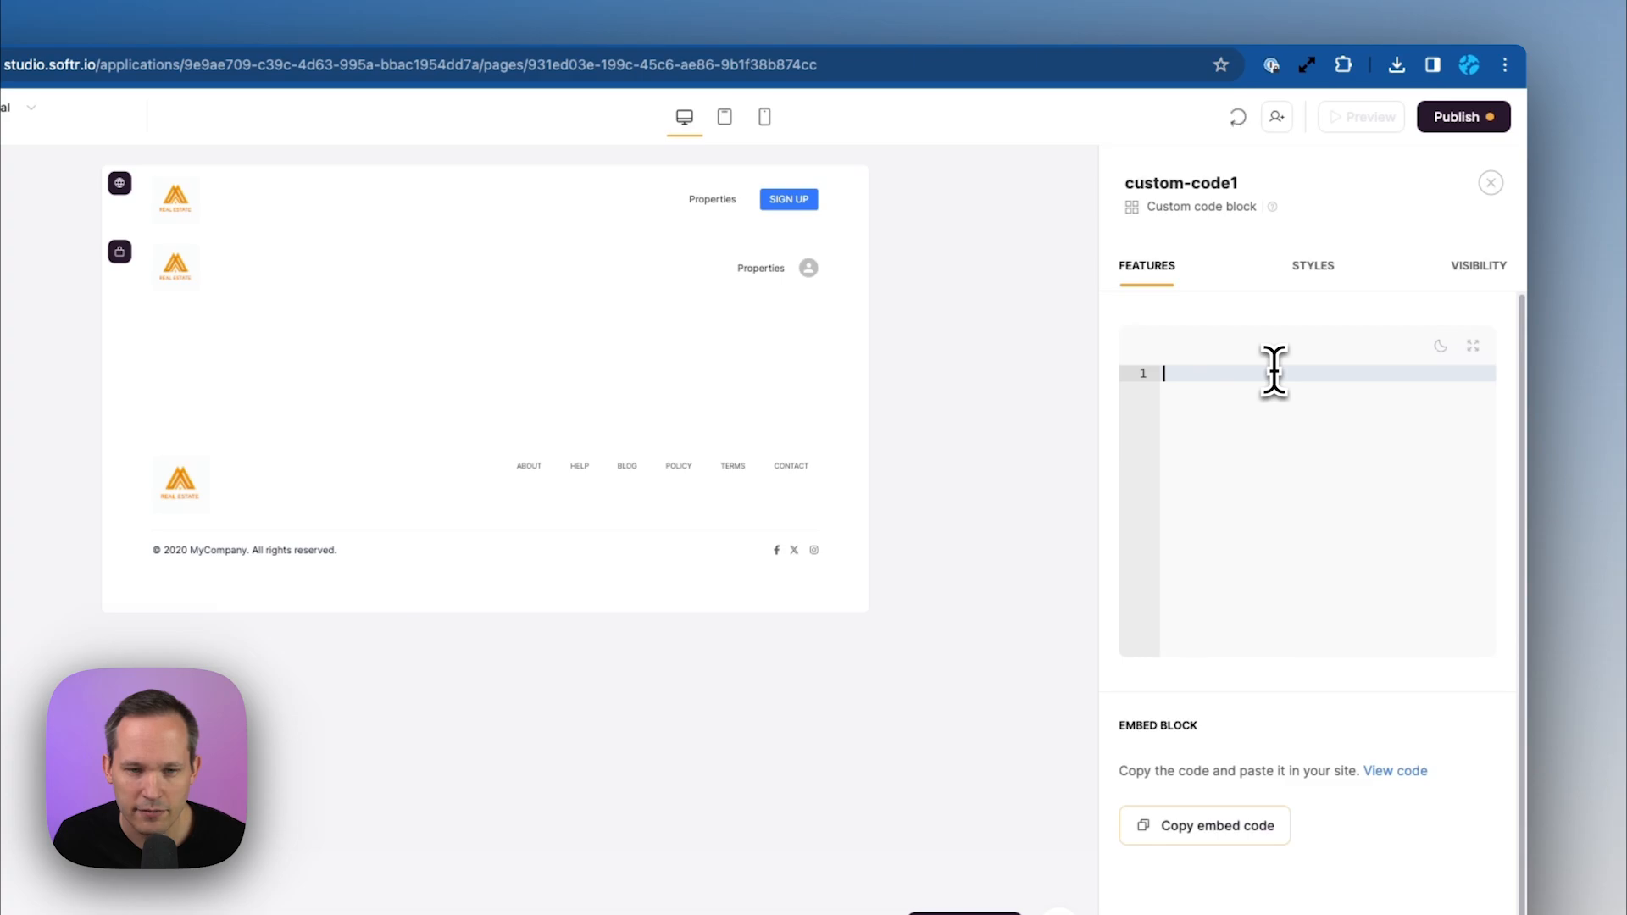
key("super+v")
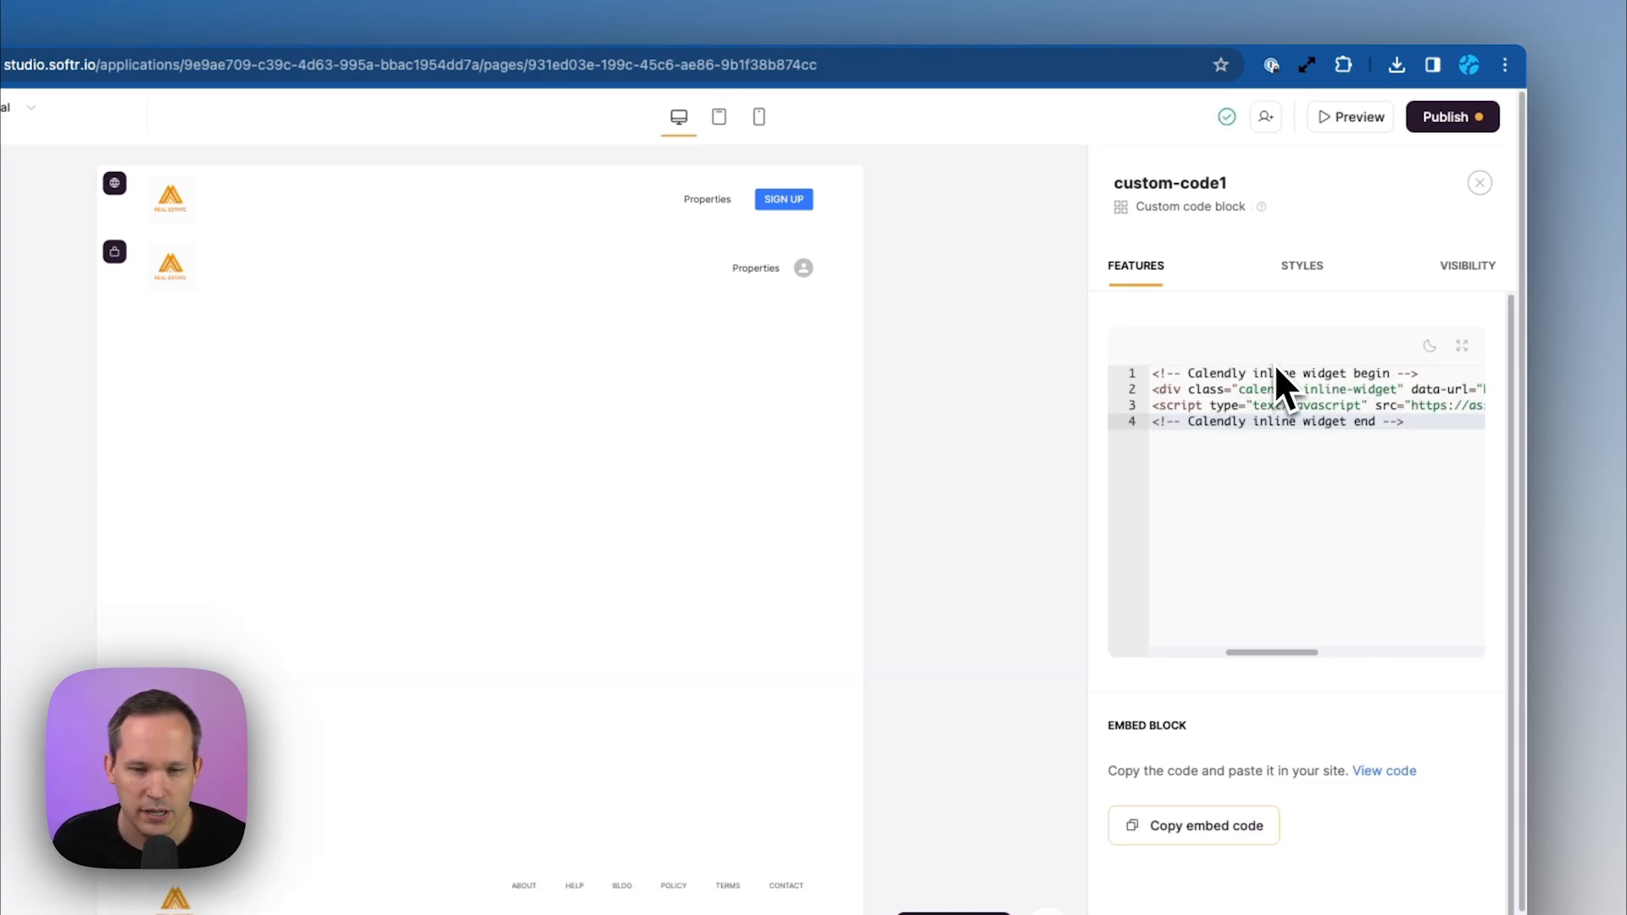
Publish the app and go to the Properties details page's details block
left_click(1445, 119)
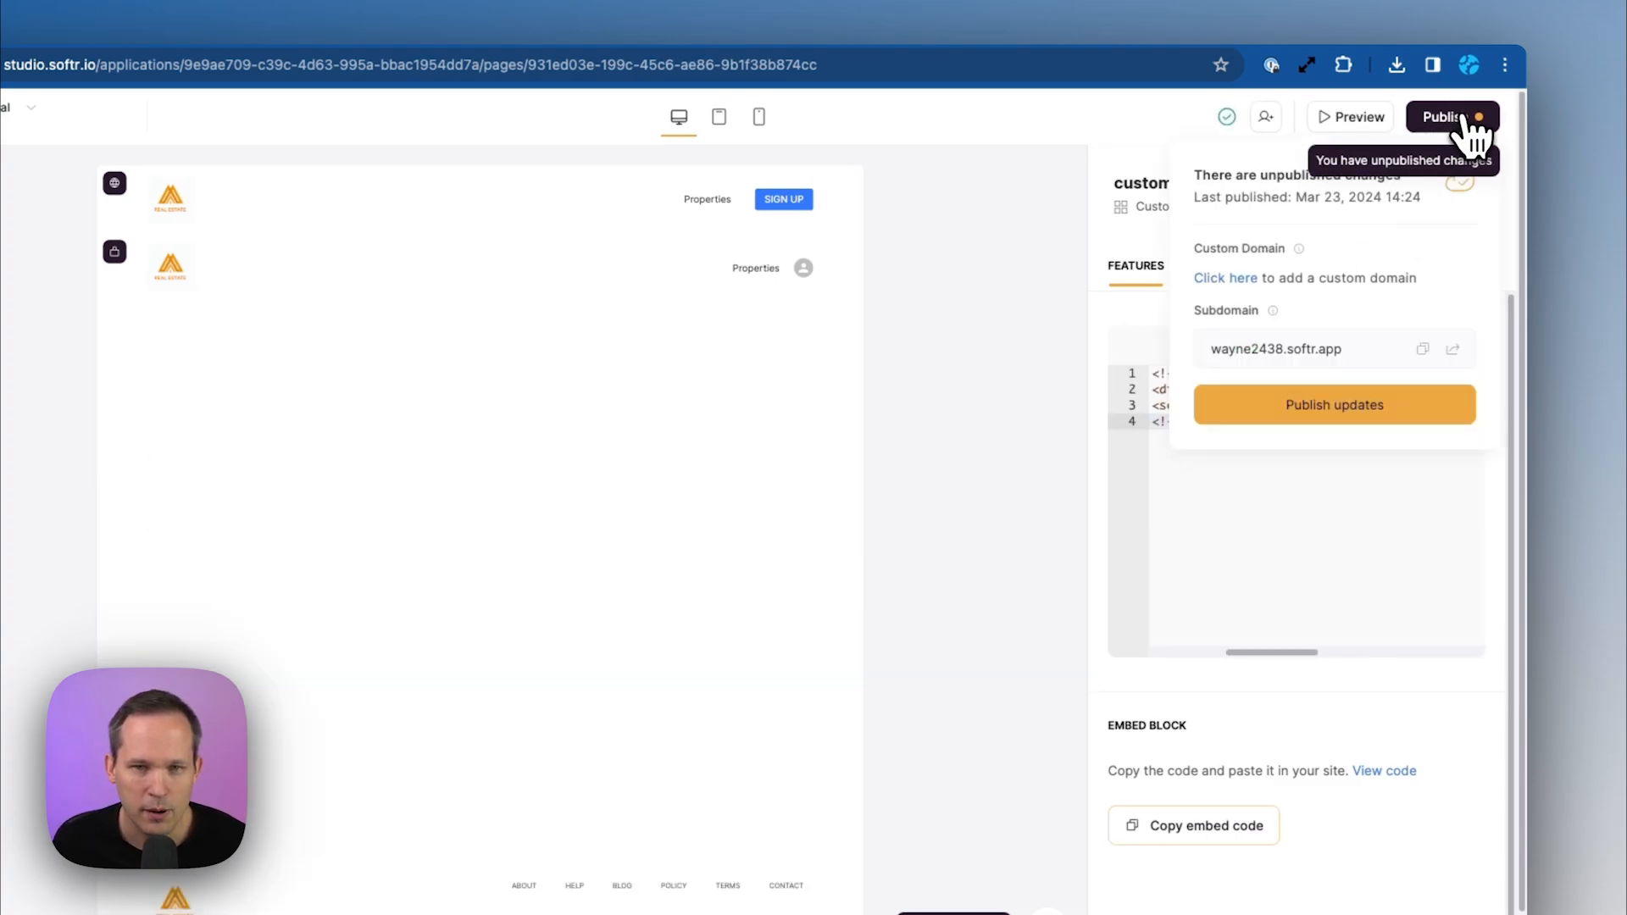
left_click(1356, 415)
left_click(100, 114)
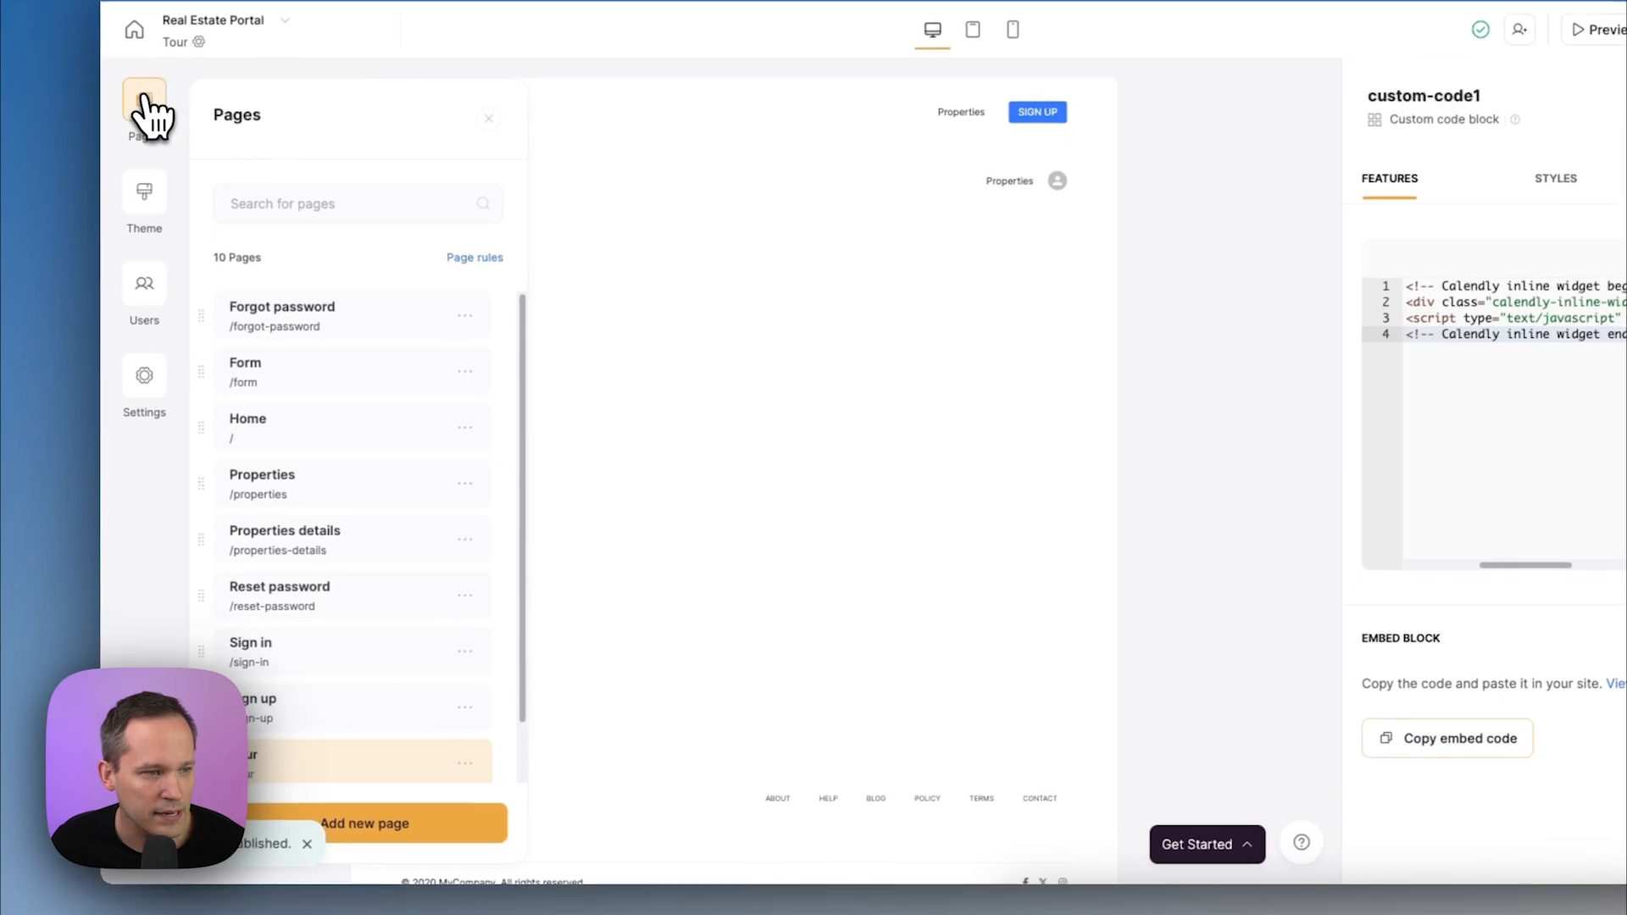
scroll(386, 508, "down", 1)
left_click(391, 525)
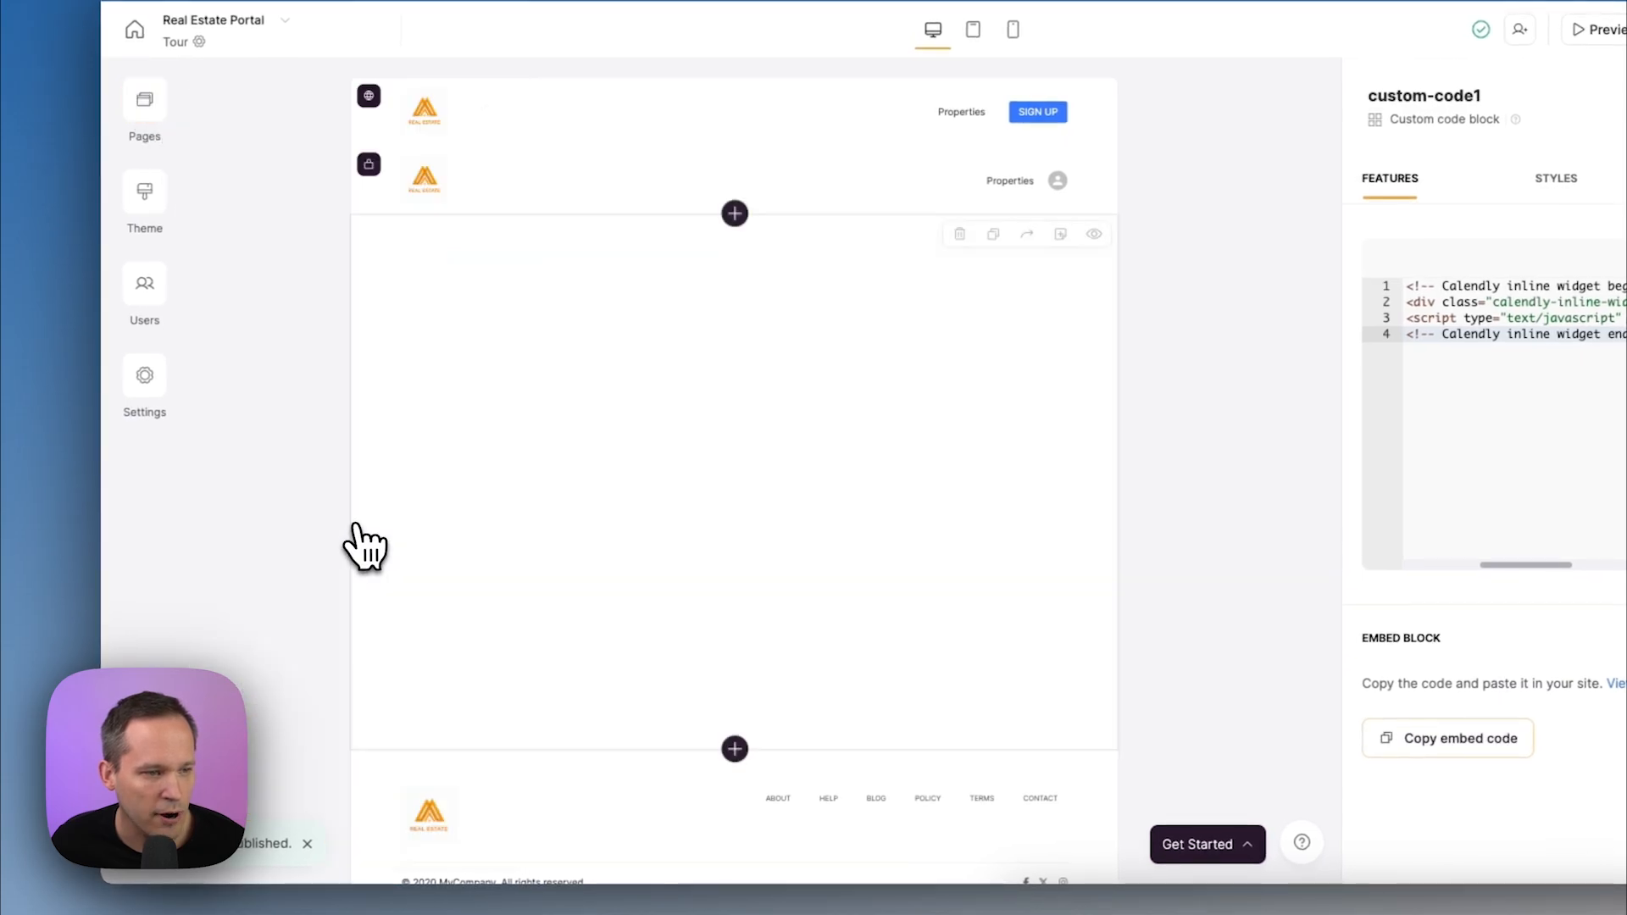
left_click(691, 461)
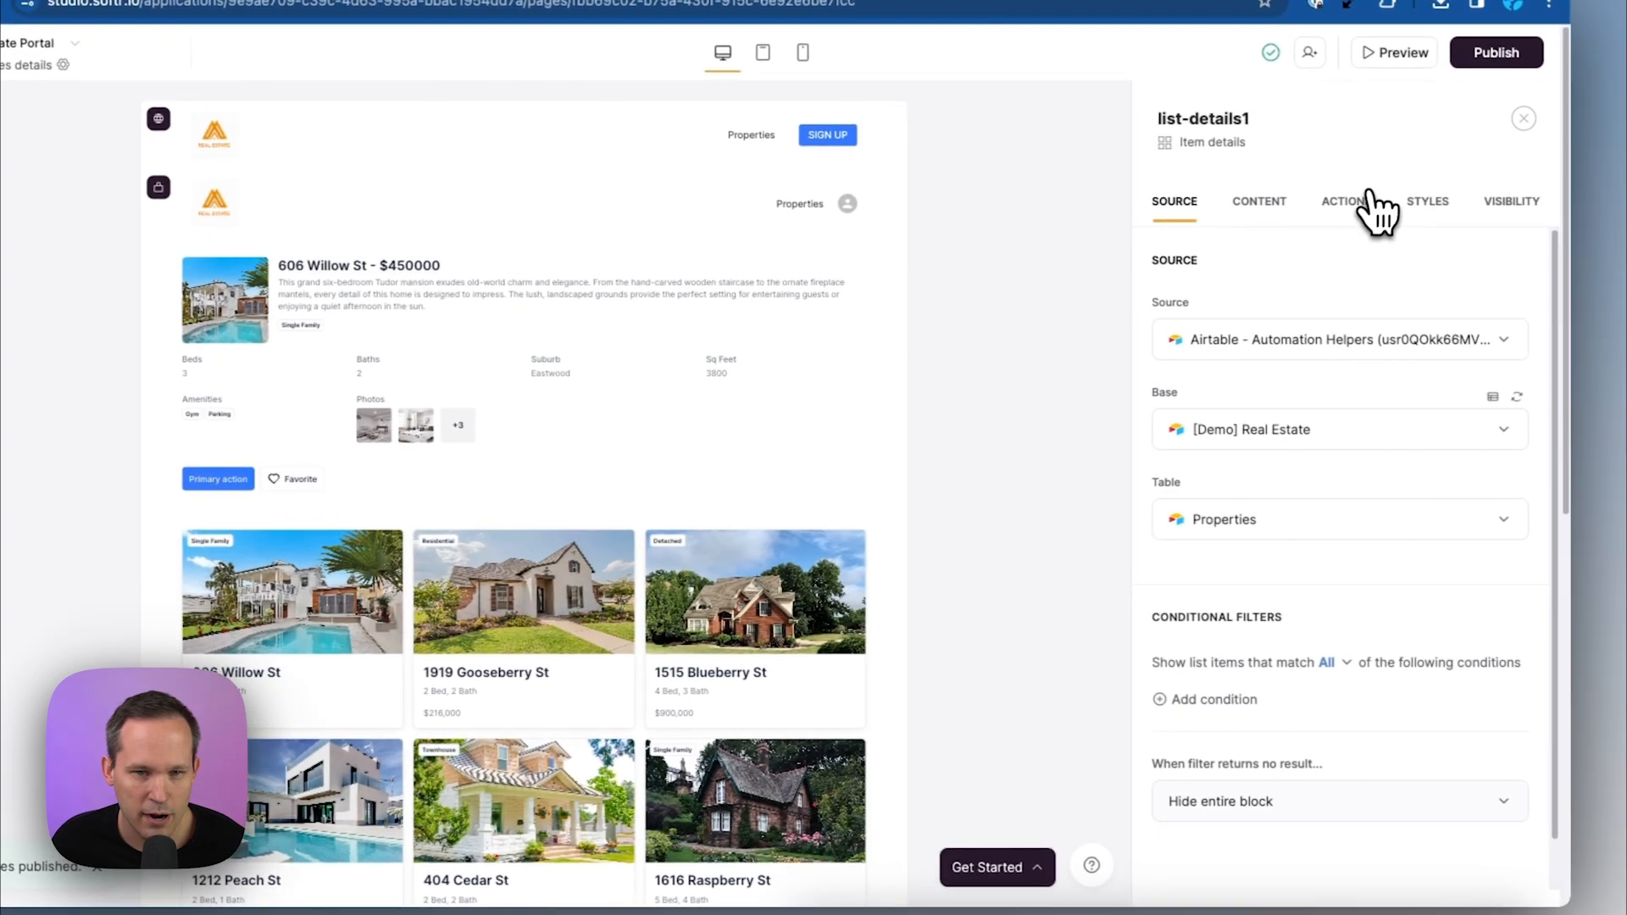
Make the primary button 'Tour Property', opening the /tour URL in a modal
left_click(1376, 200)
left_click(1309, 350)
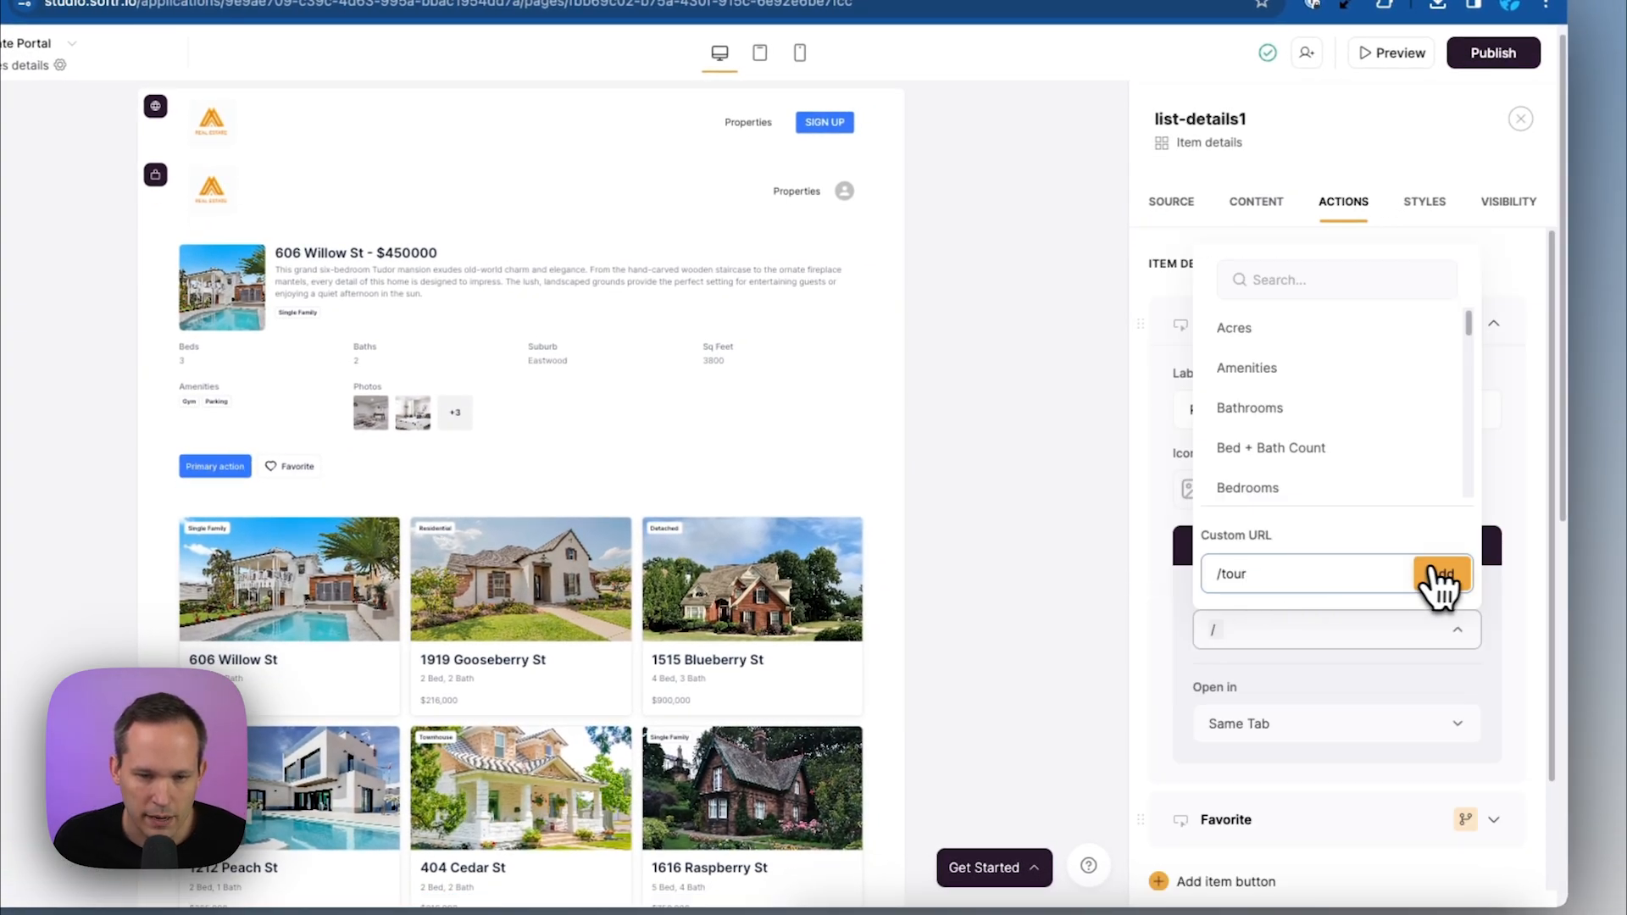
left_click(1438, 576)
left_click(1398, 725)
left_click(1333, 683)
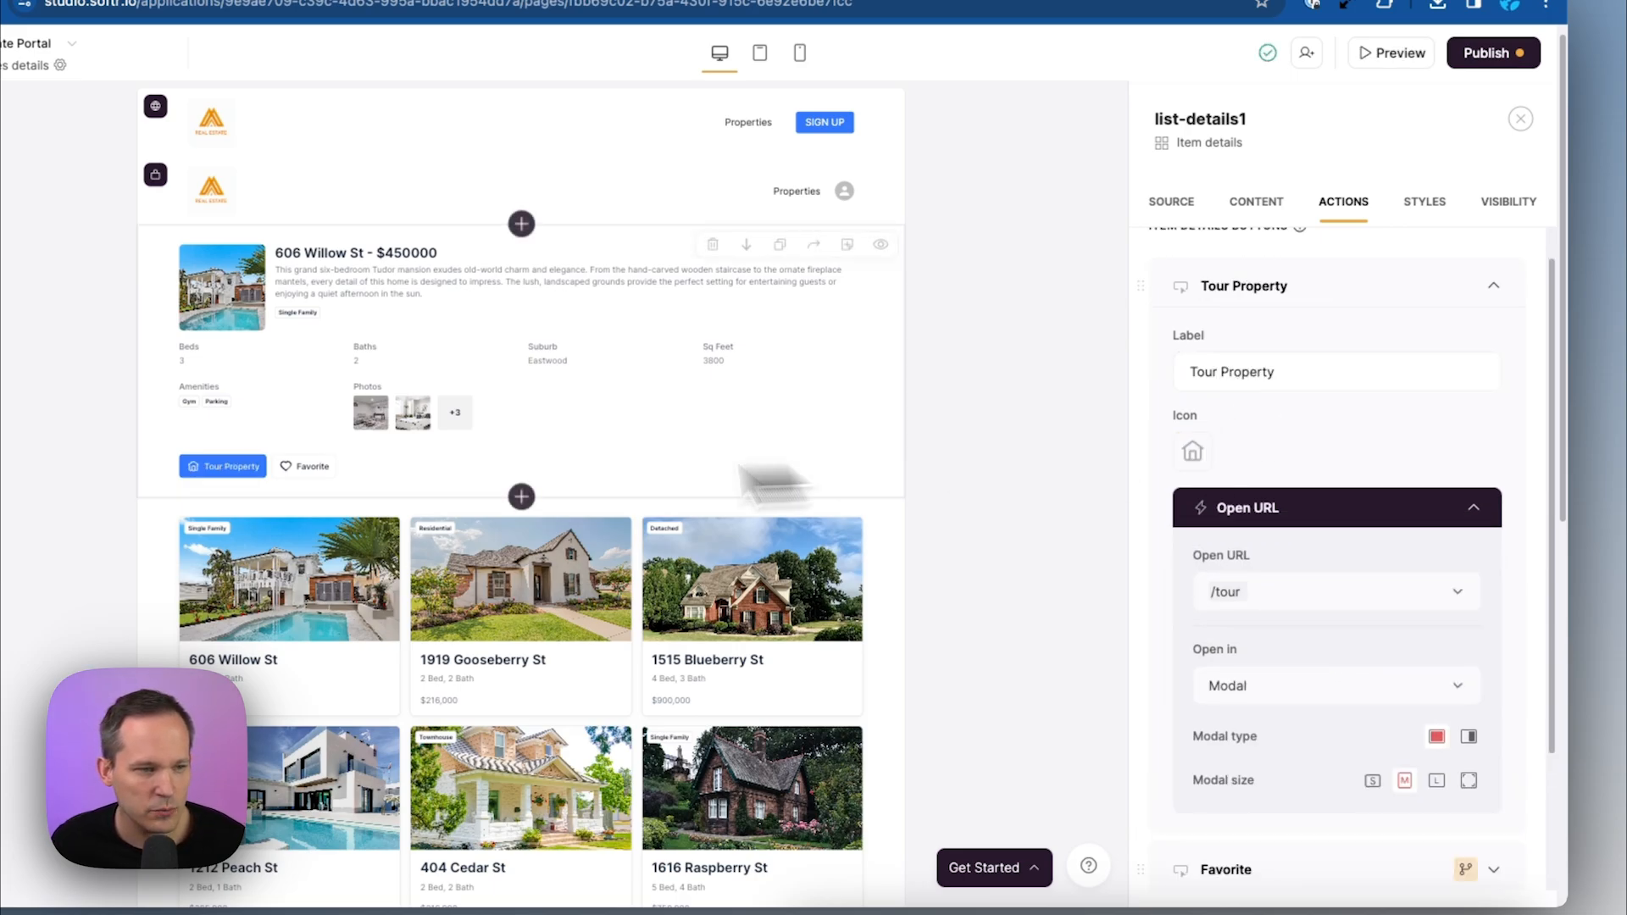
left_click(351, 1)
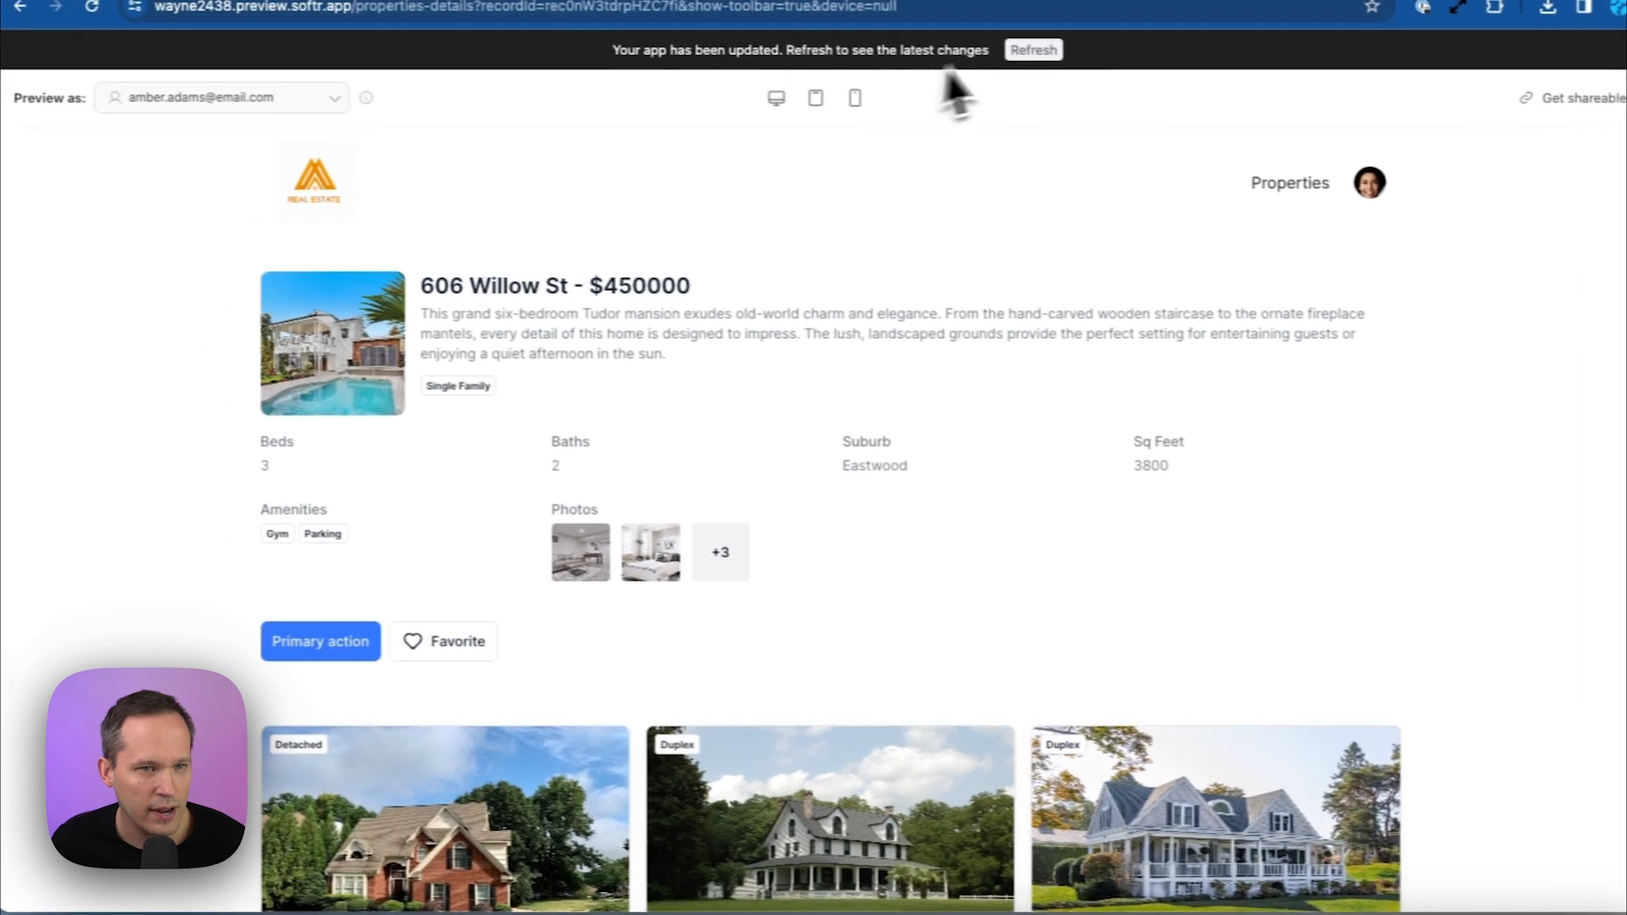
Refresh the preview and check that Tour Property opens the Calendly booking pop-up
left_click(923, 45)
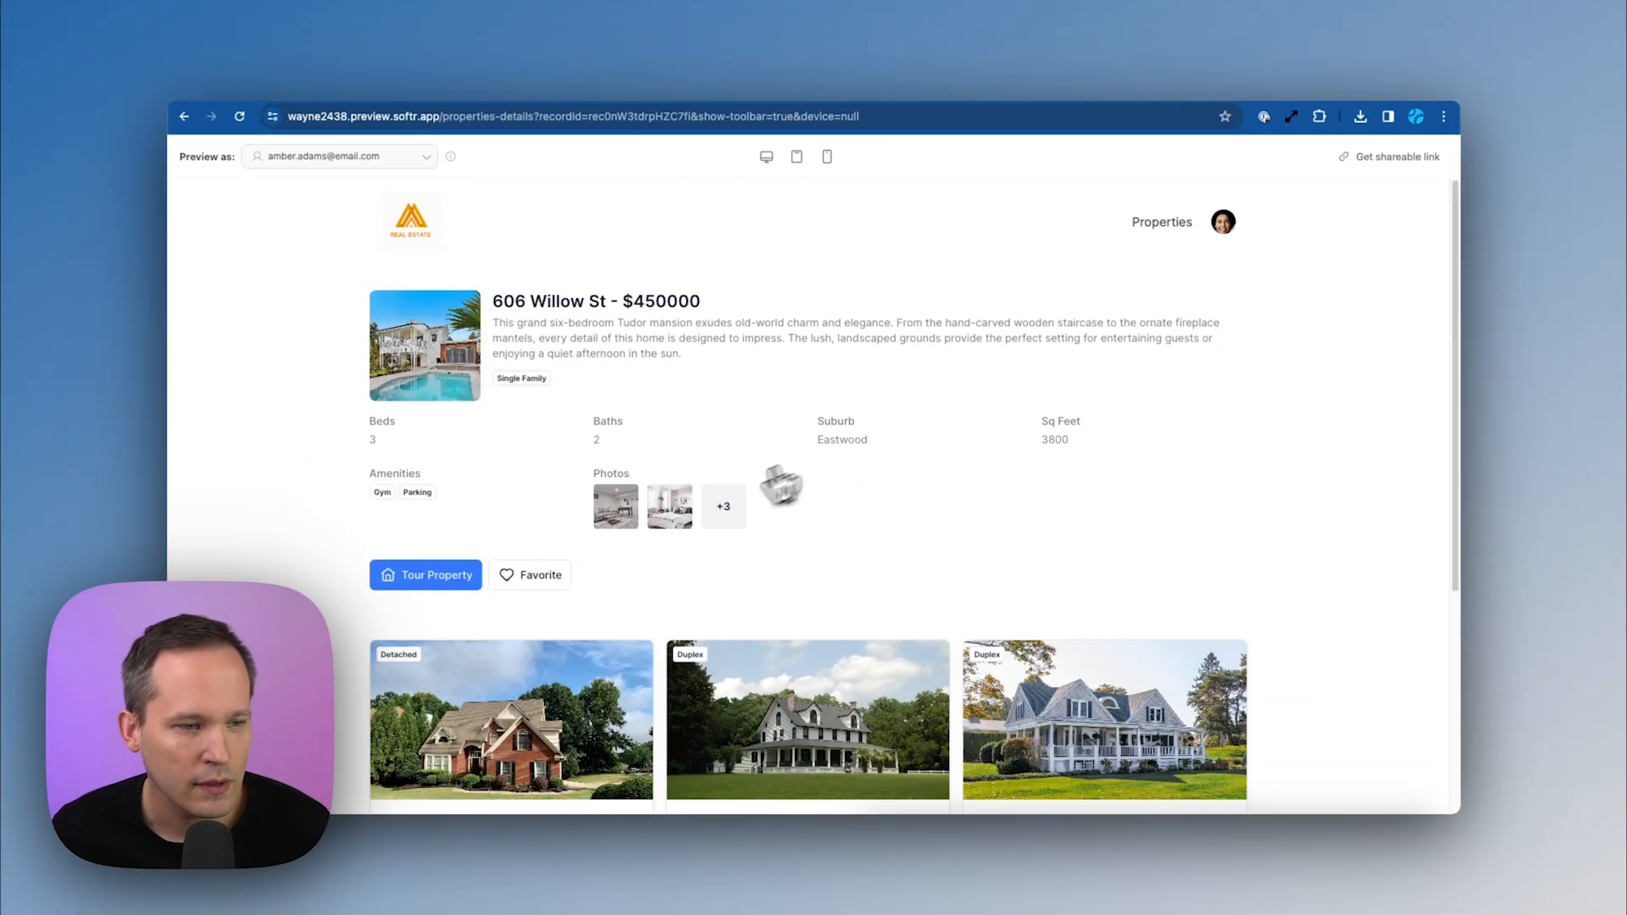
left_click(430, 597)
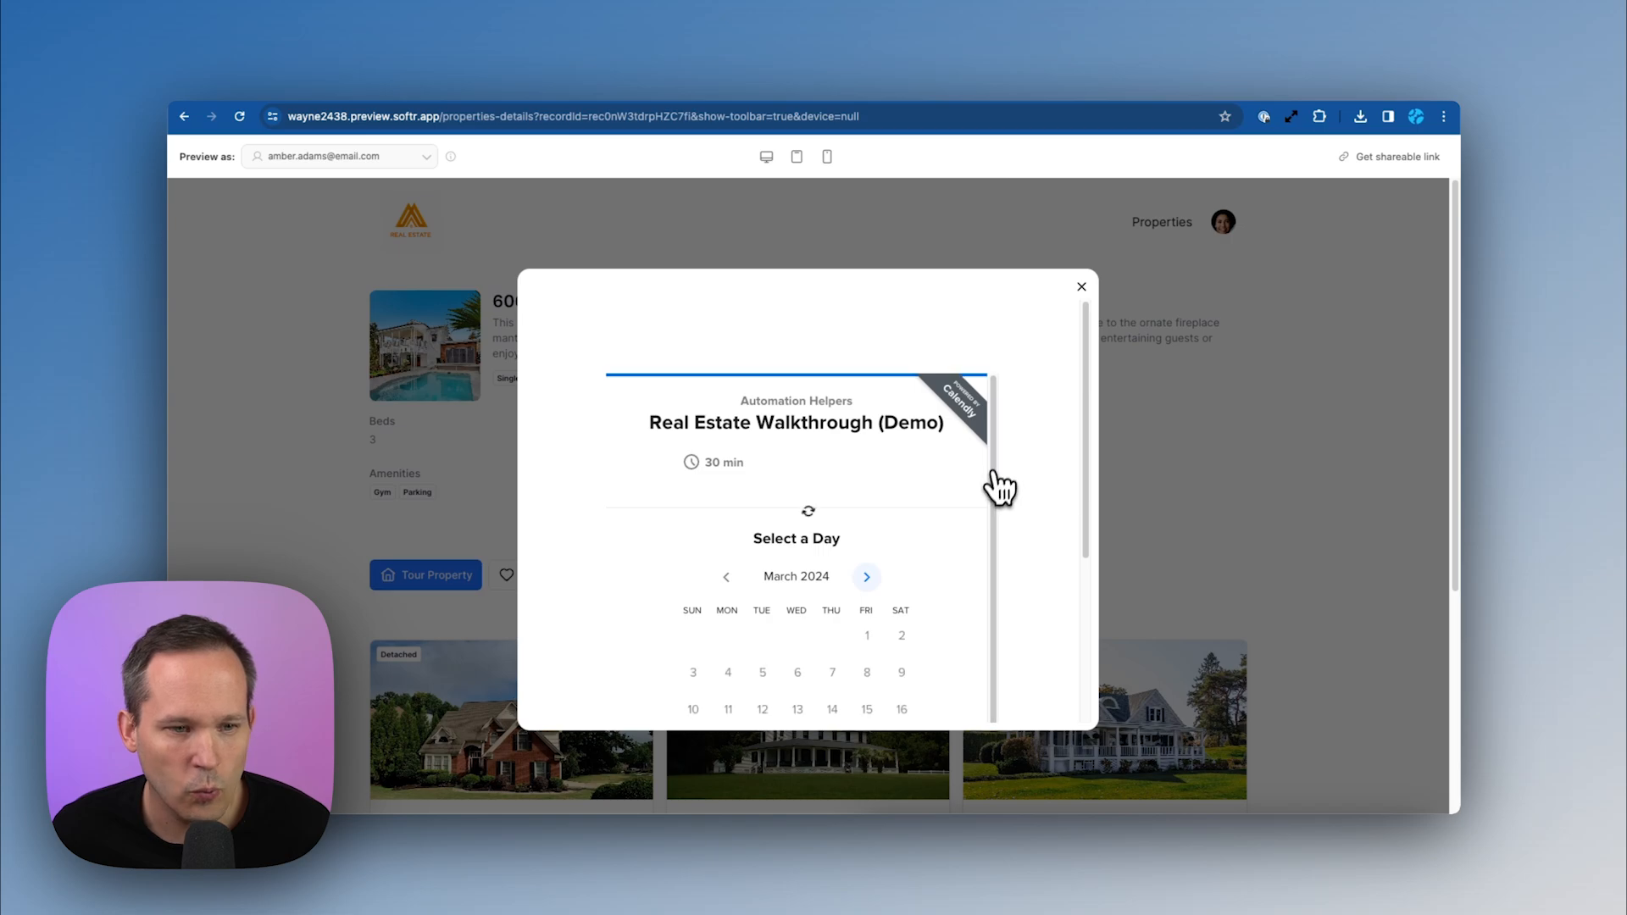
scroll(992, 501, "down", 2)
scroll(989, 486, "down", 1)
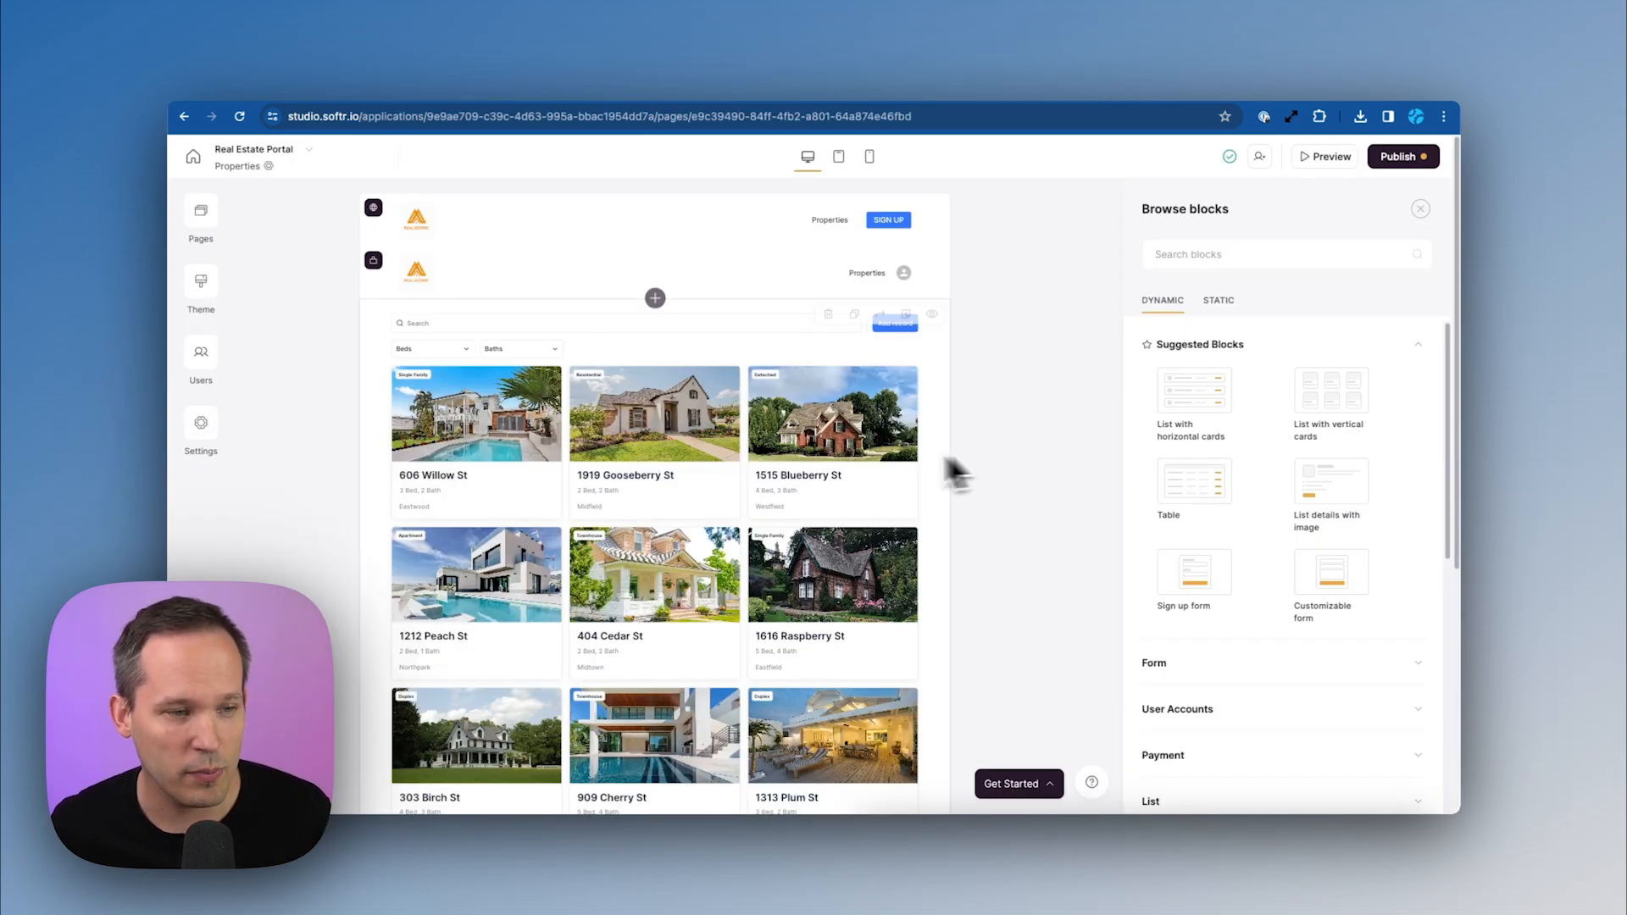
Replace the Suburb field on the property cards with Listing Price
left_click(488, 439)
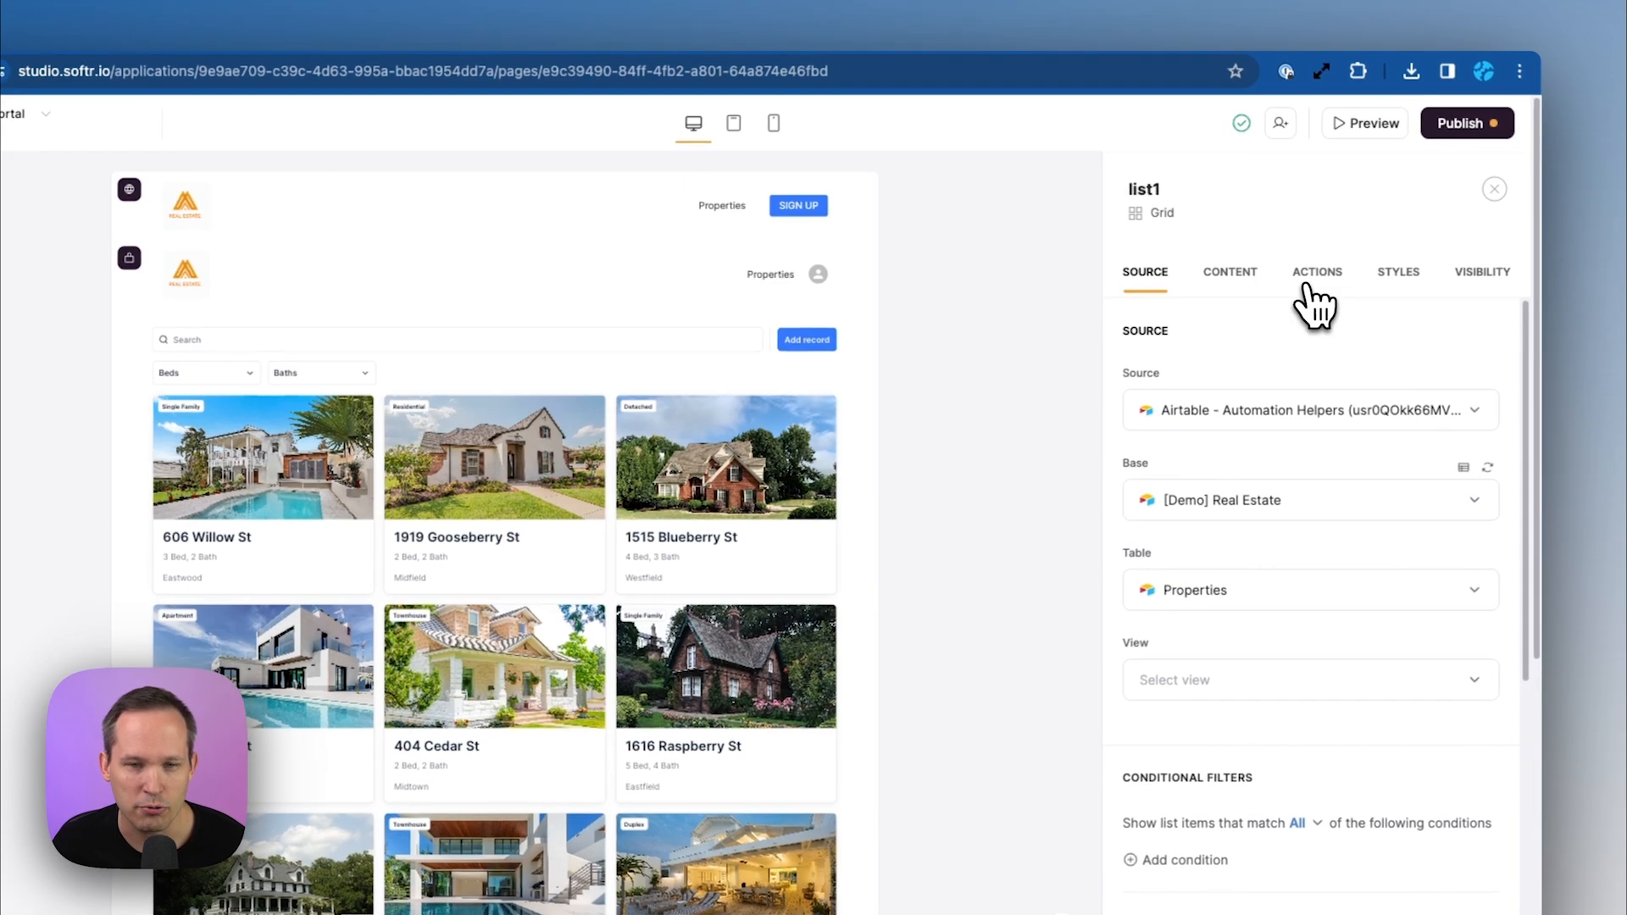
left_click(1314, 304)
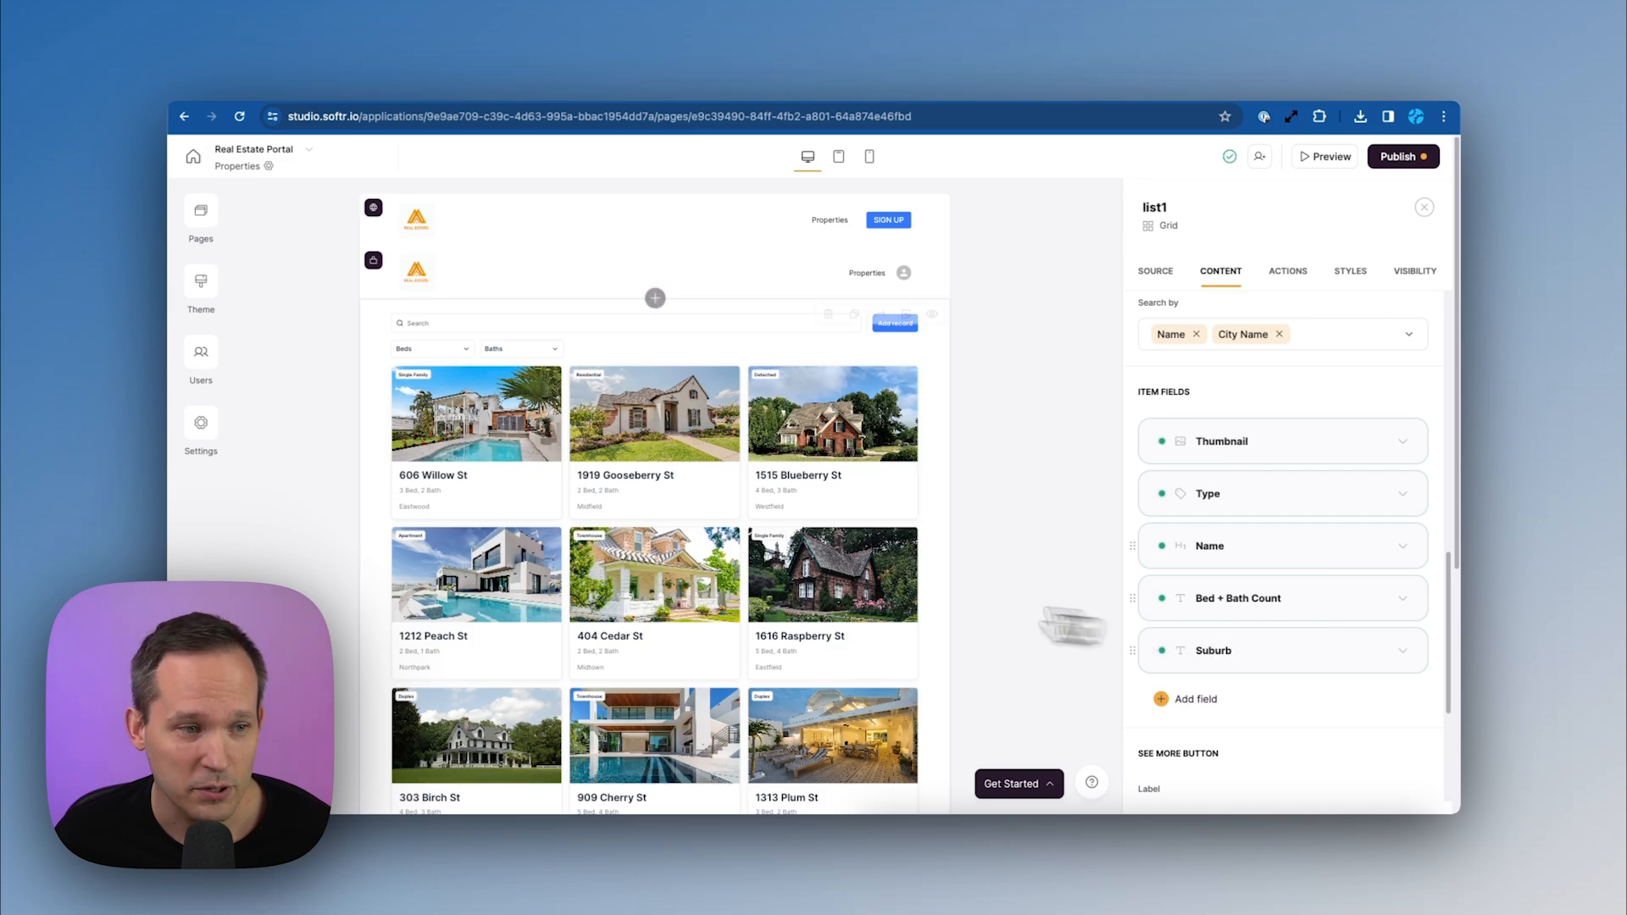
left_click(1406, 654)
scroll(1413, 669, "down", 3)
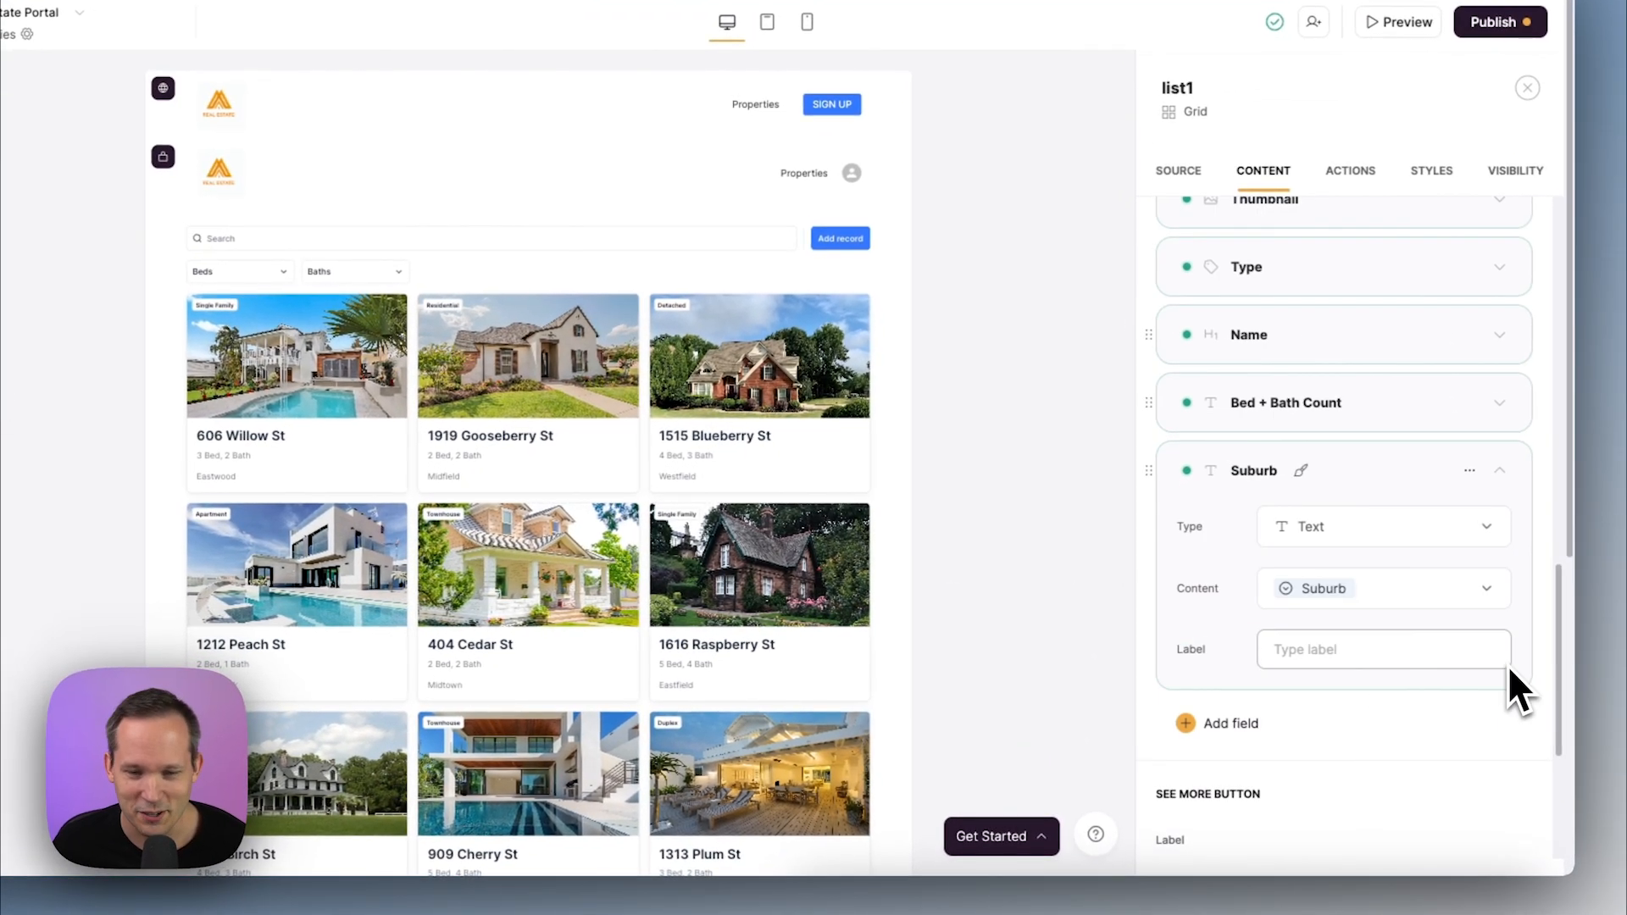
left_click(1423, 600)
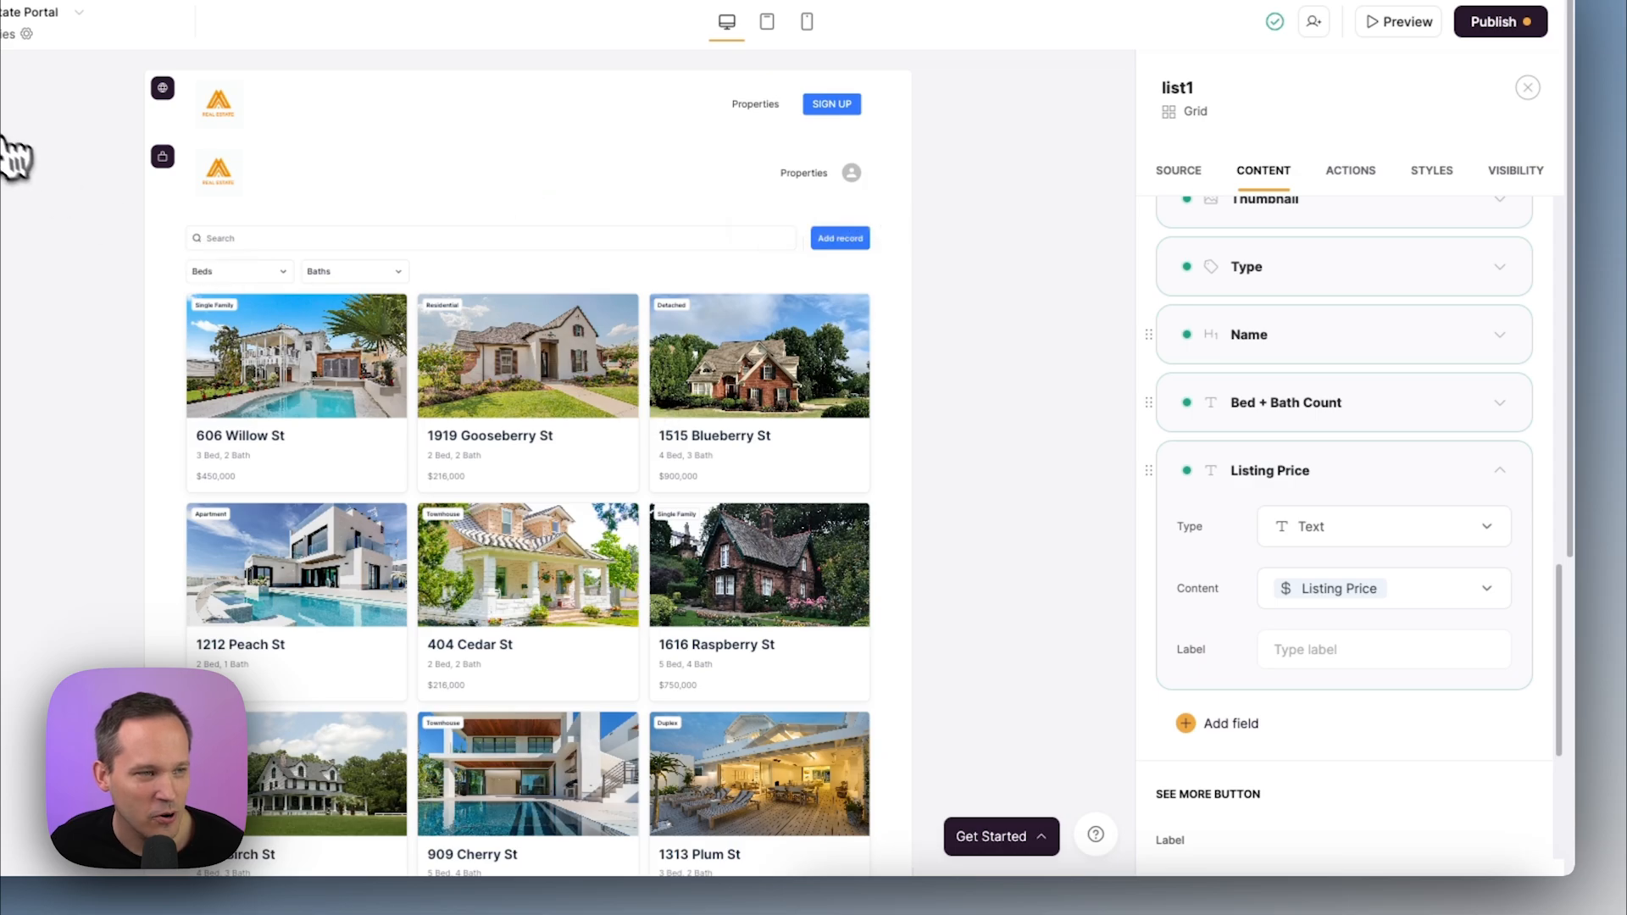
Open the Home page from the app's pages list
left_click(106, 203)
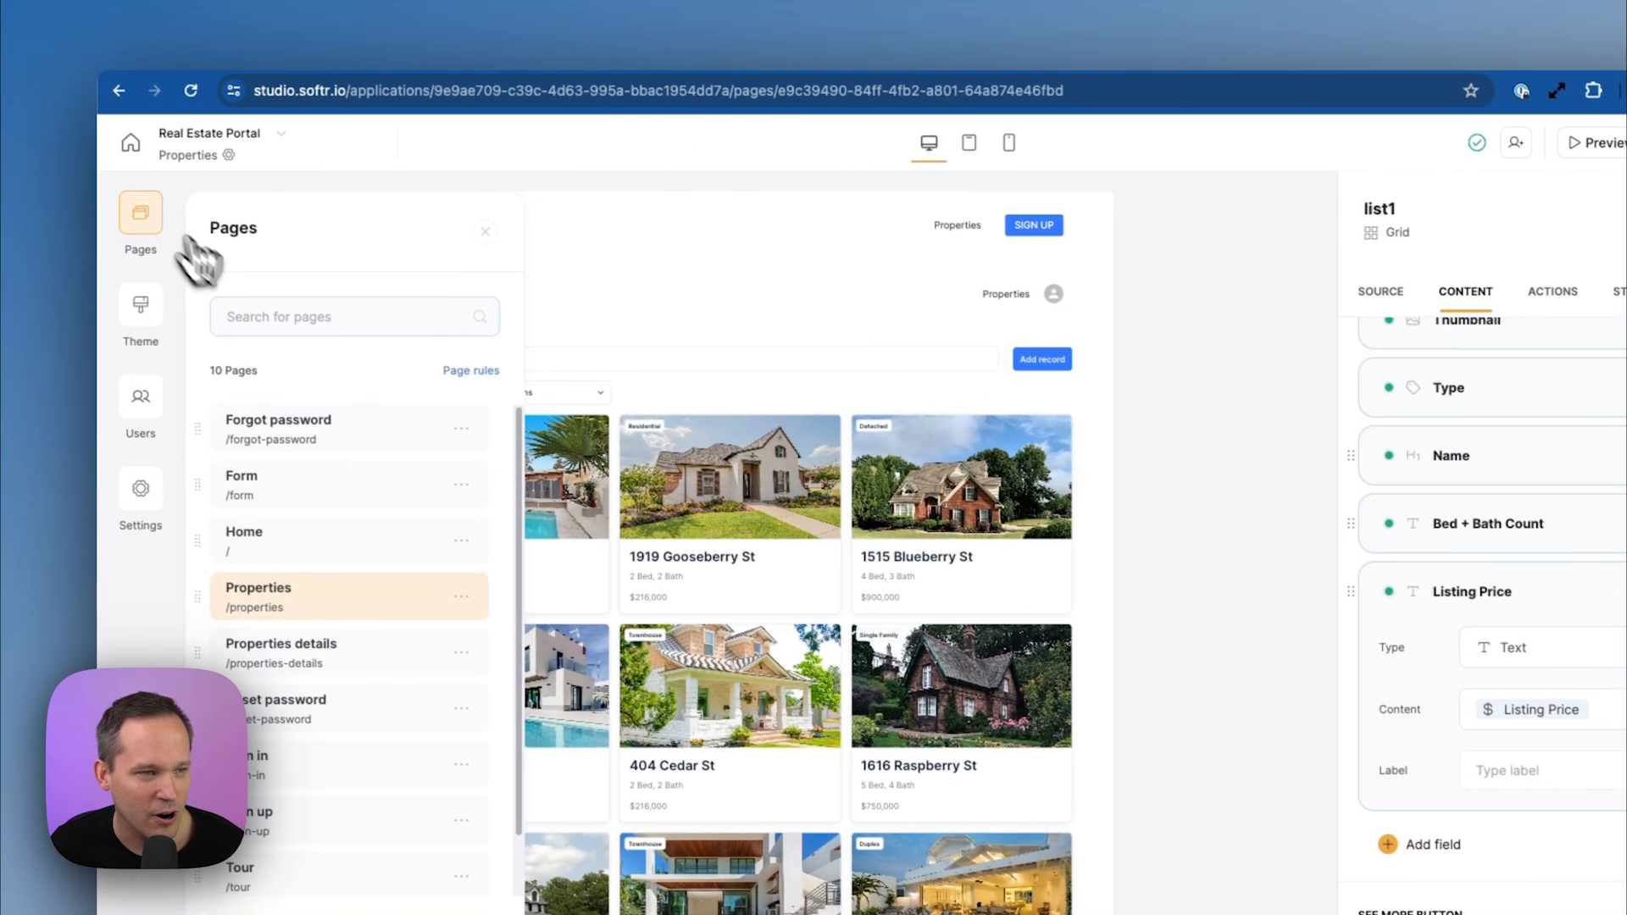
left_click(314, 541)
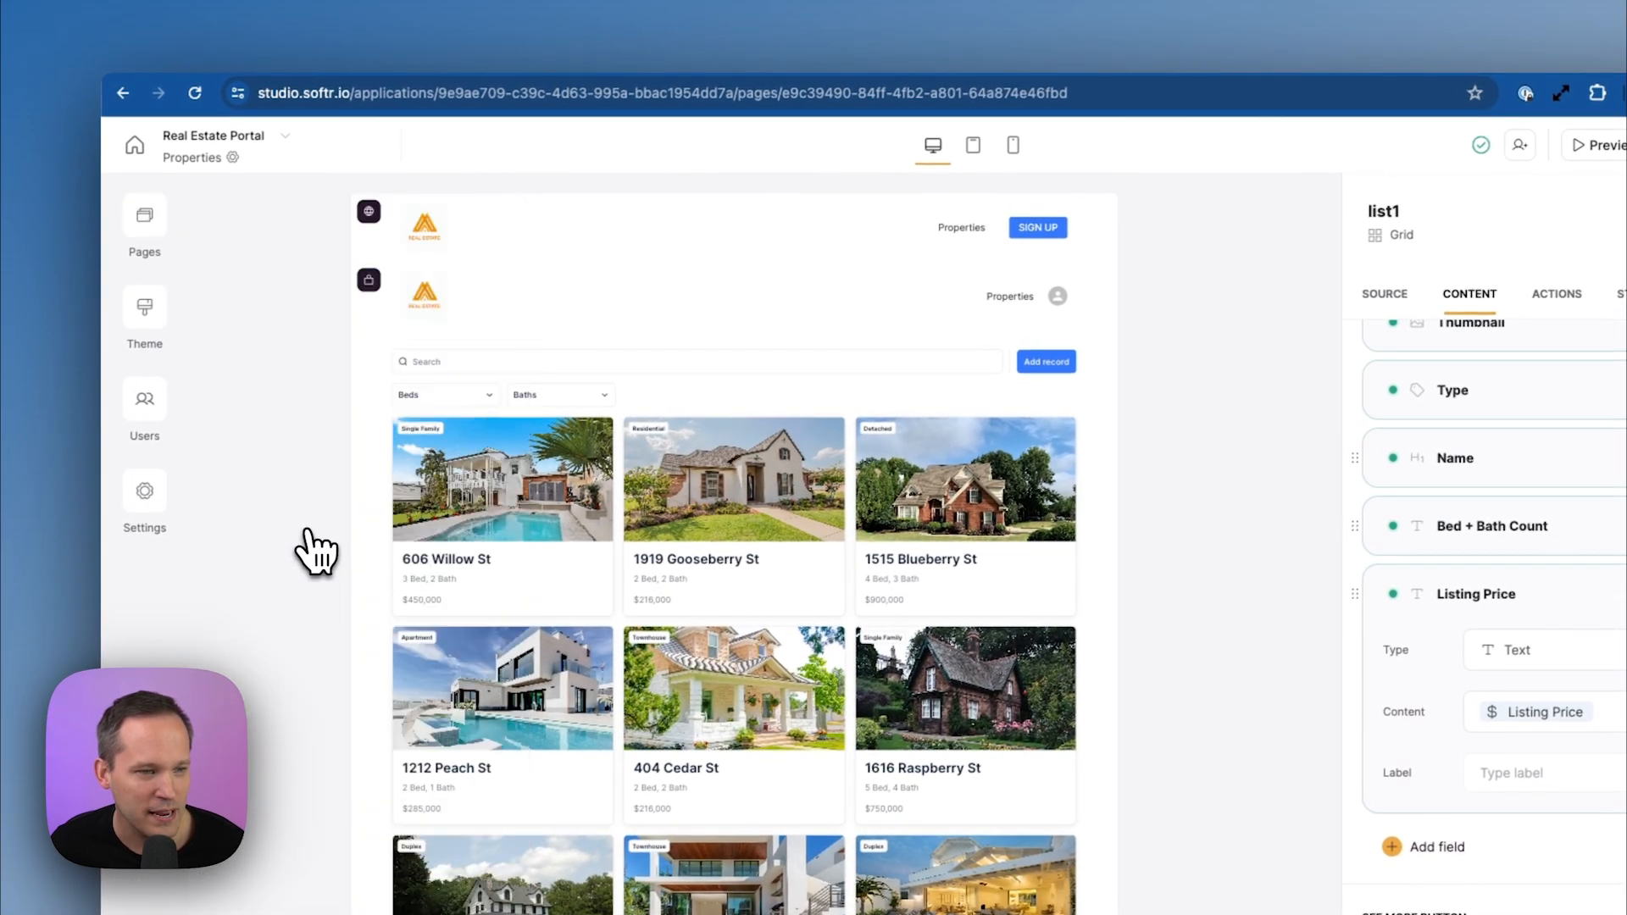
scroll(594, 427, "down", 6)
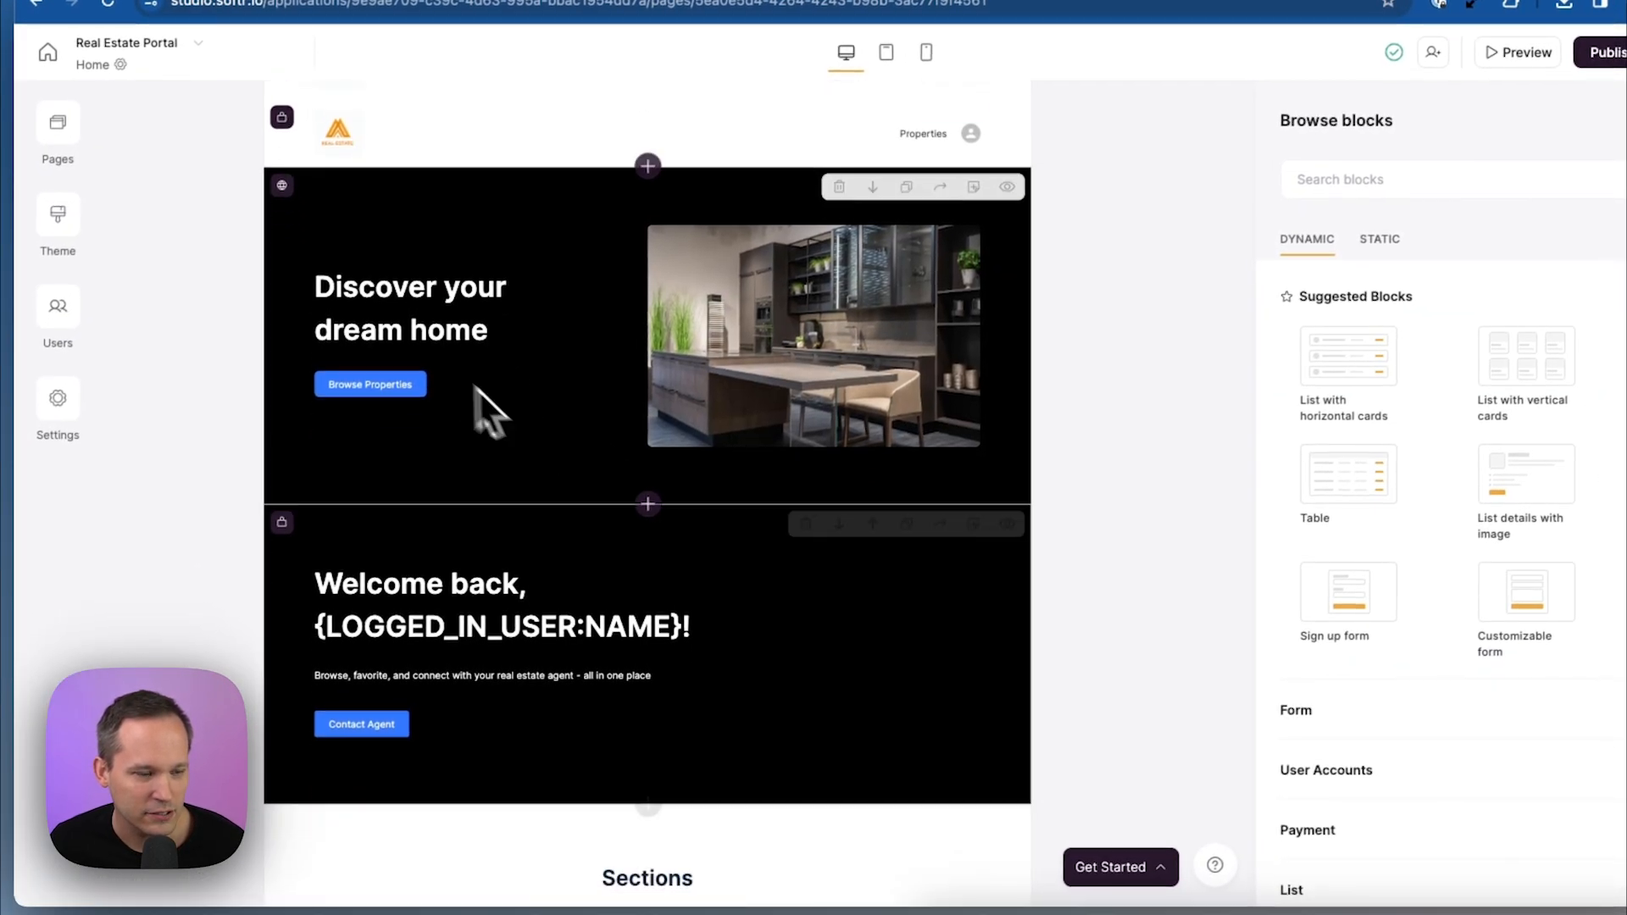
Delete the Sections block from the Home page
left_click(886, 435)
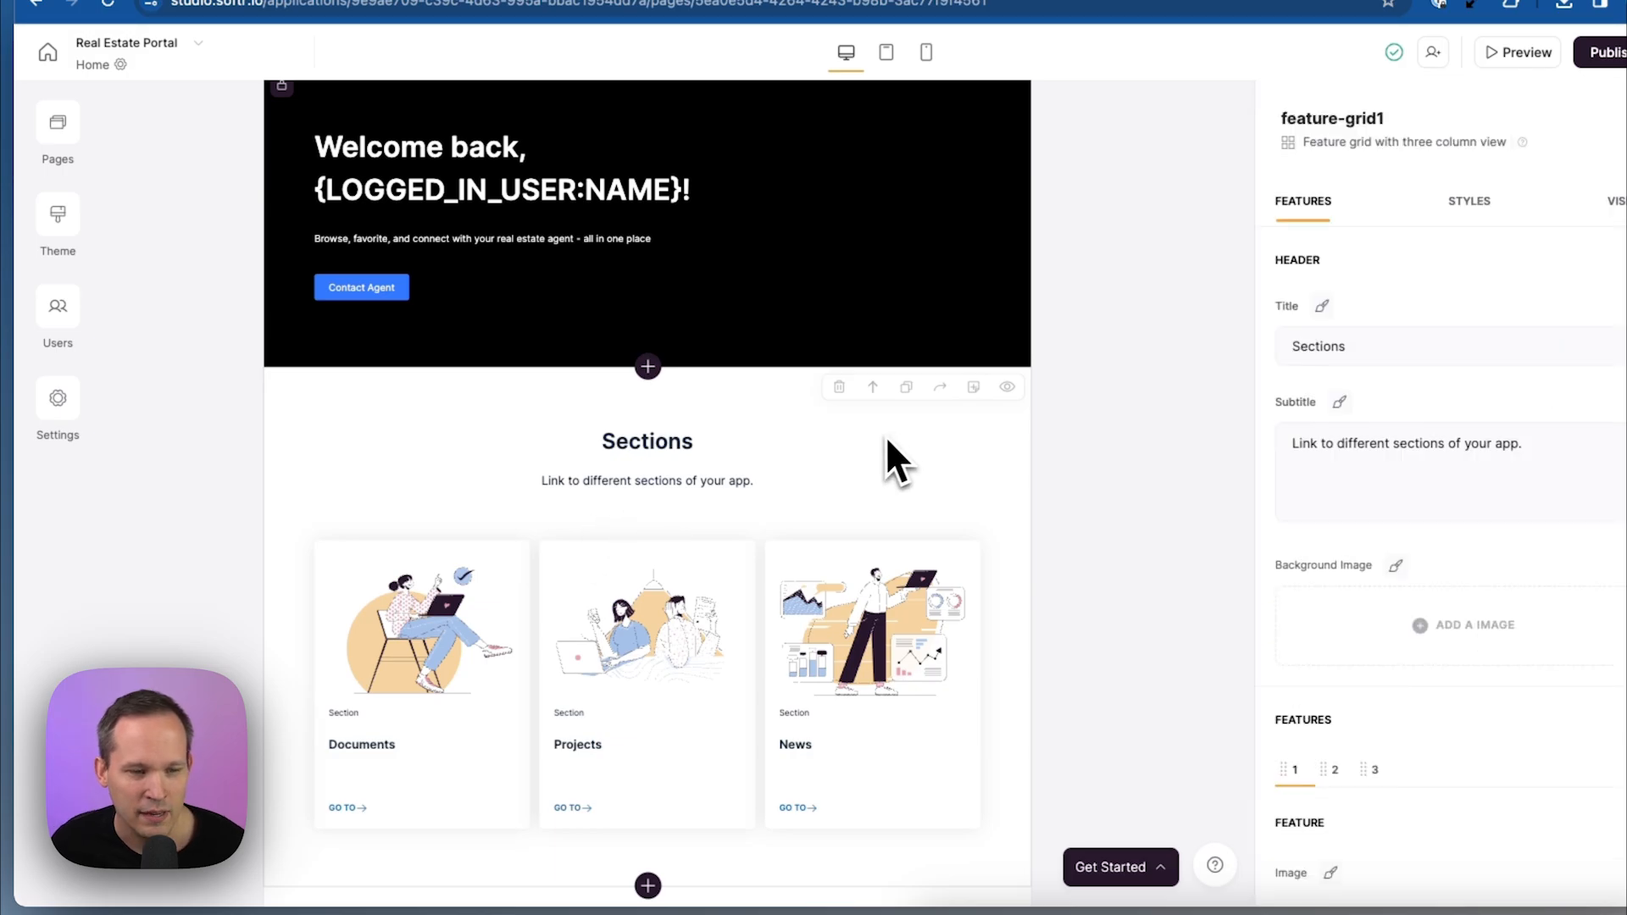
left_click(839, 390)
left_click(1032, 515)
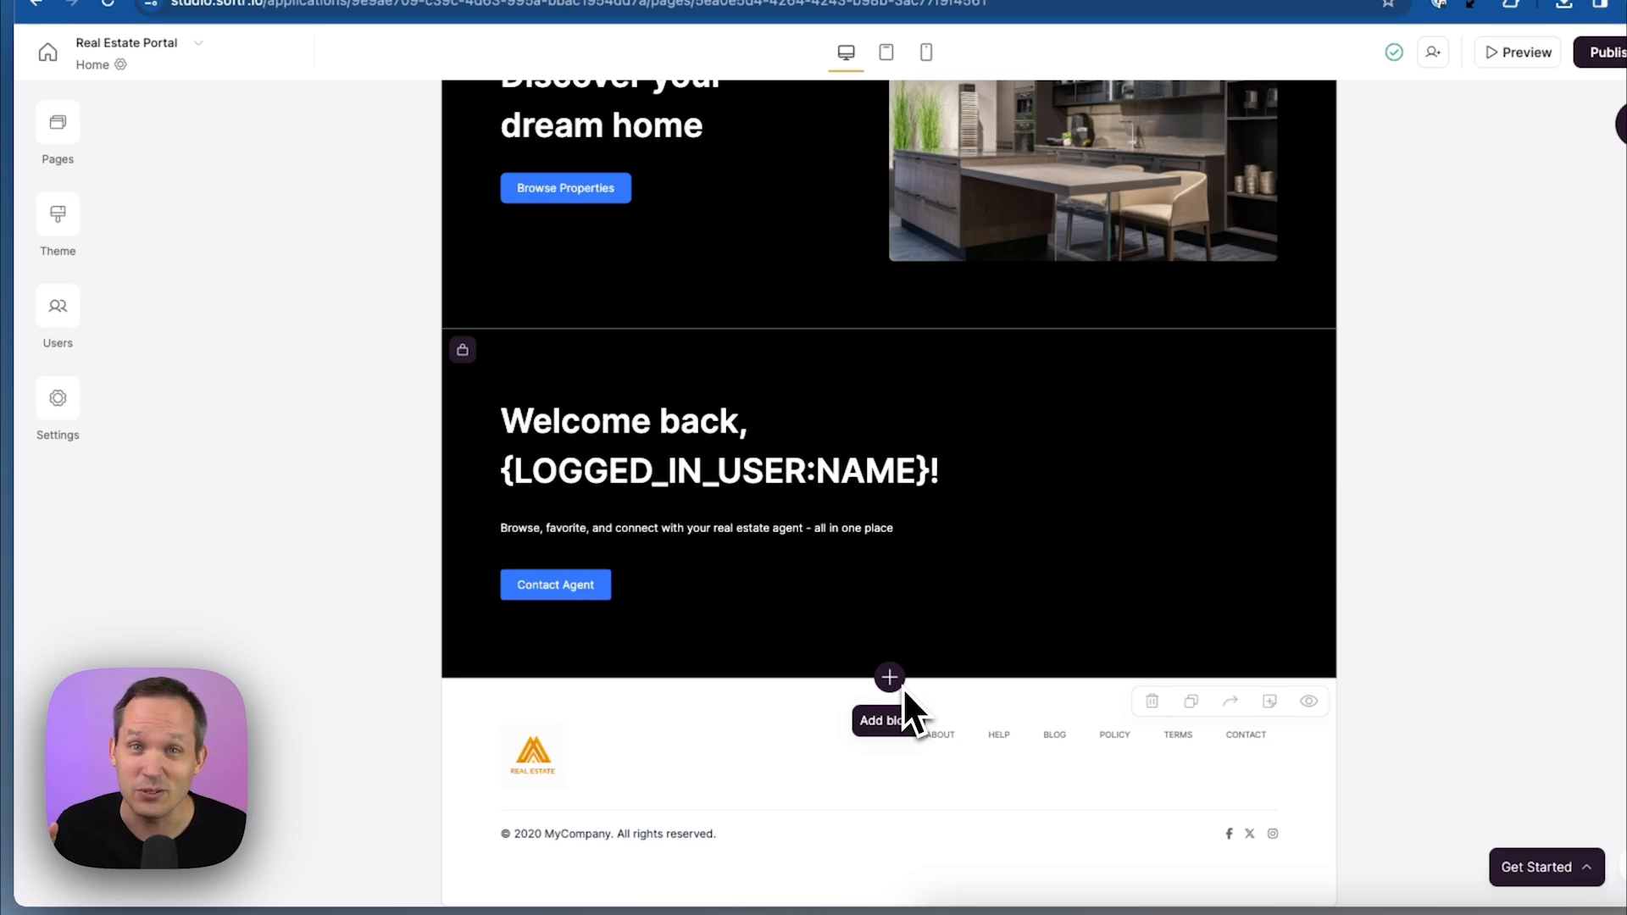
Add a Grid list block sourced from the [Demo] Real Estate base's Properties table
left_click(888, 677)
type("list")
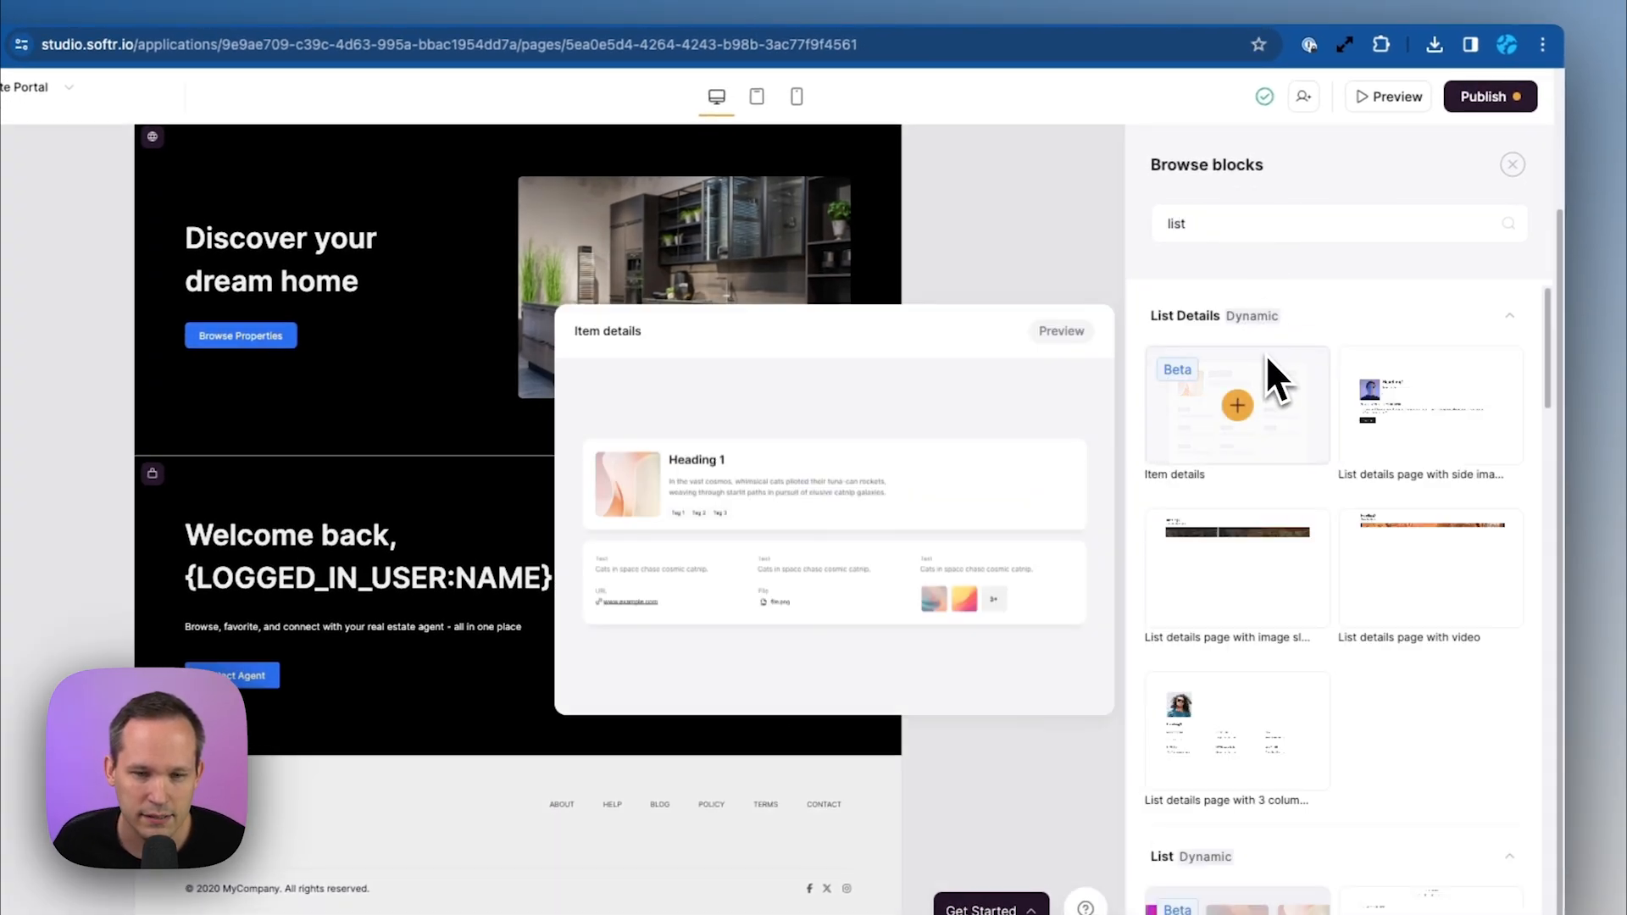
scroll(1264, 508, "down", 3)
left_click(1257, 669)
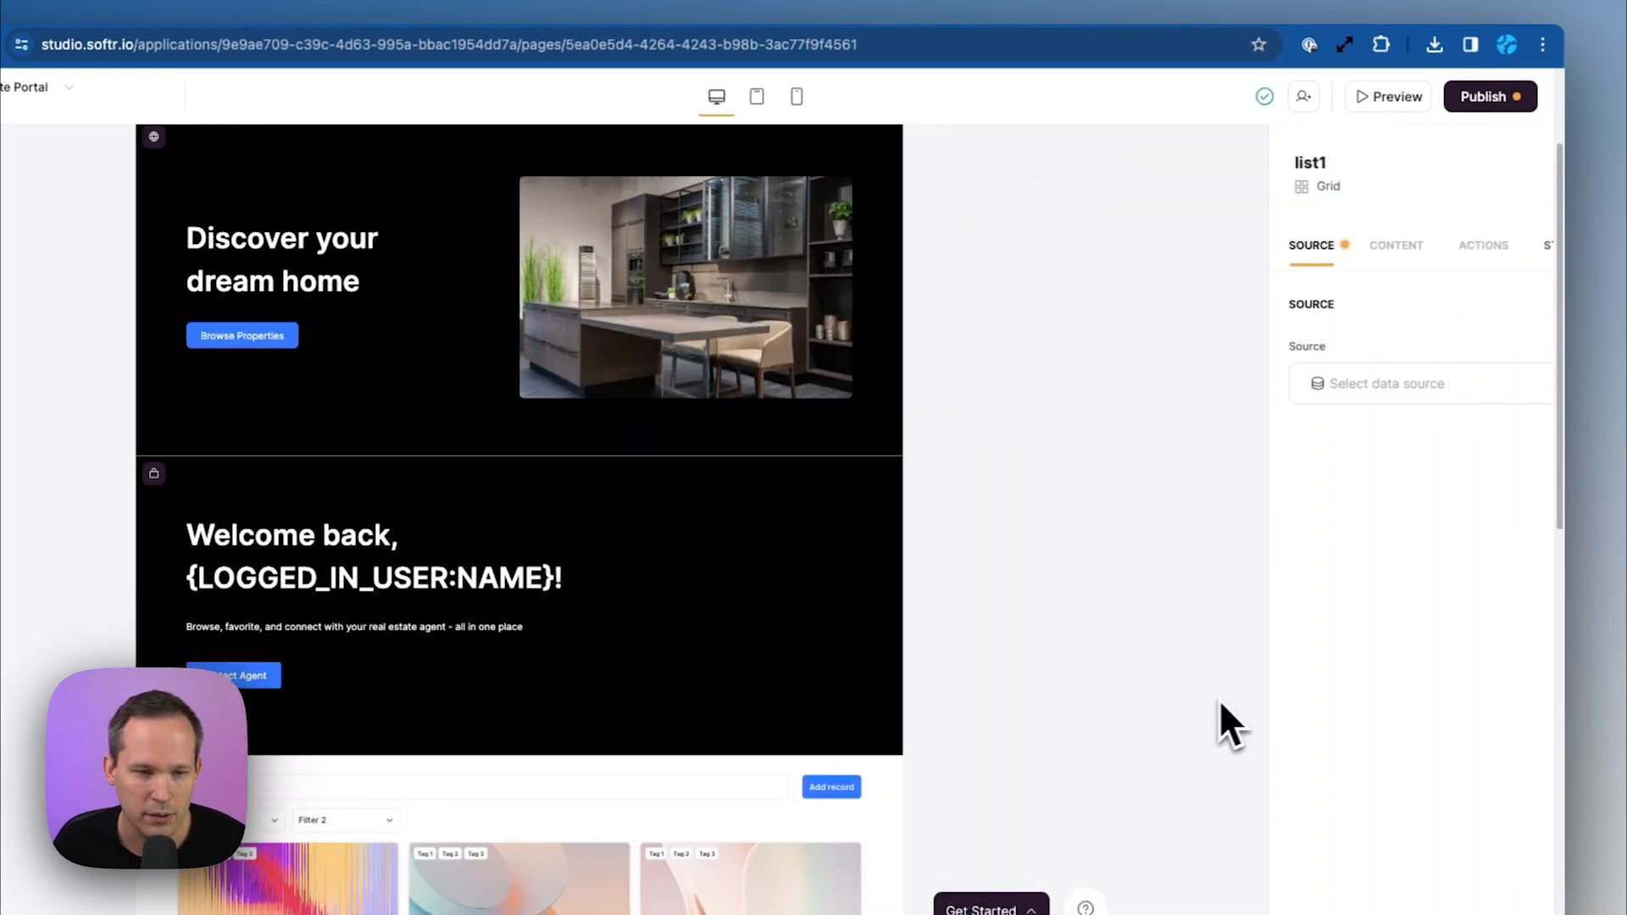
scroll(983, 504, "up", 3)
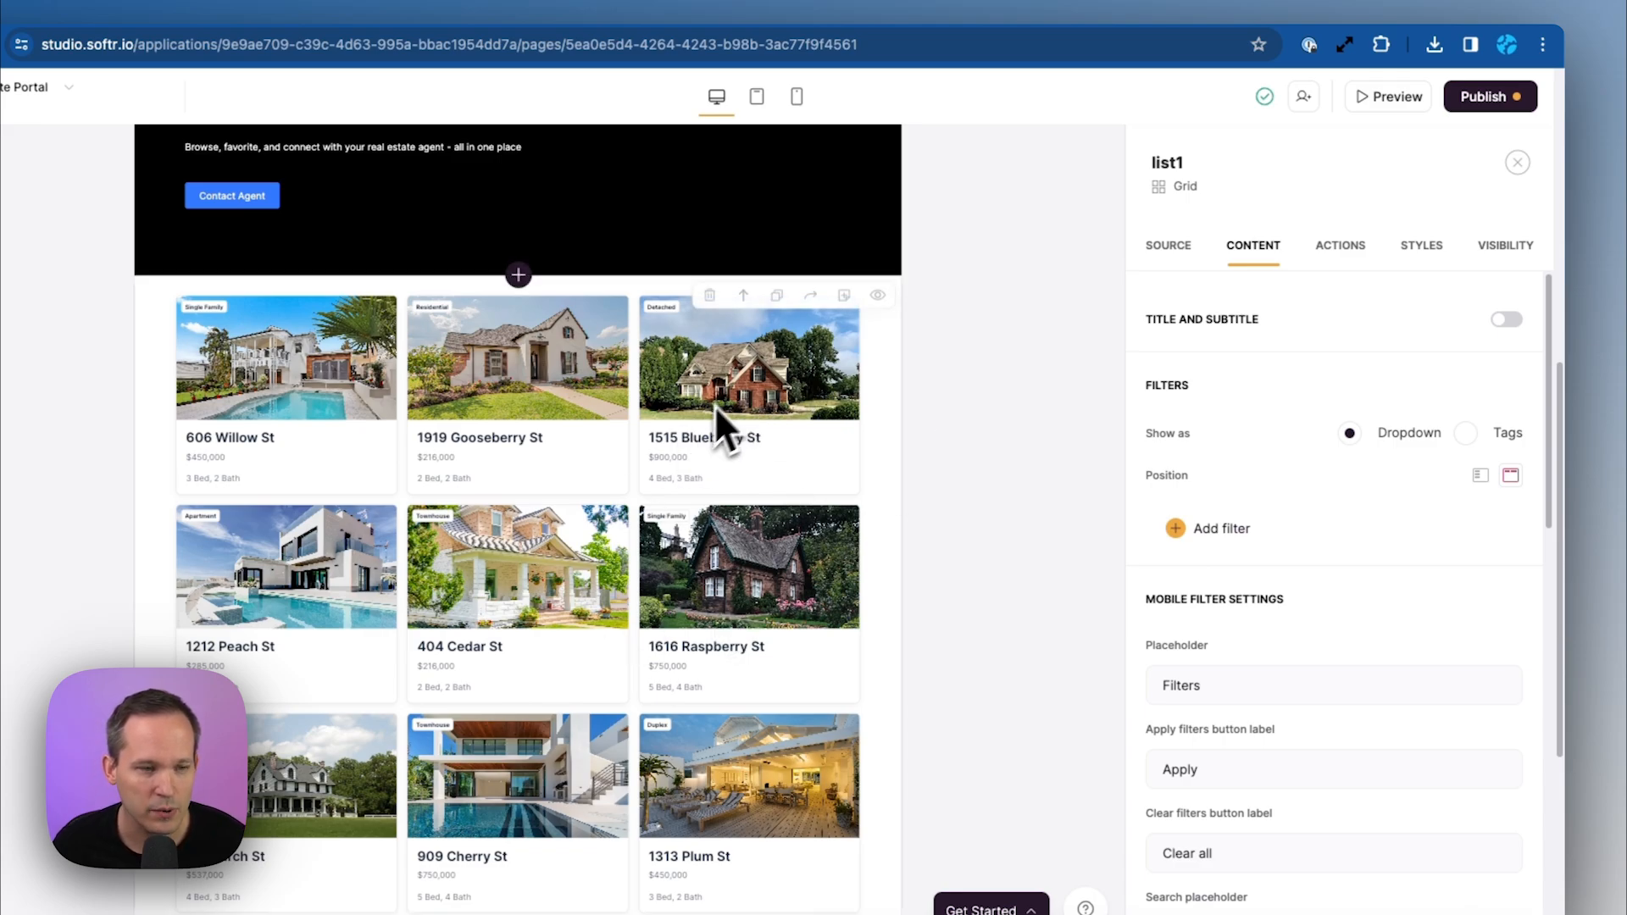
left_click(1167, 253)
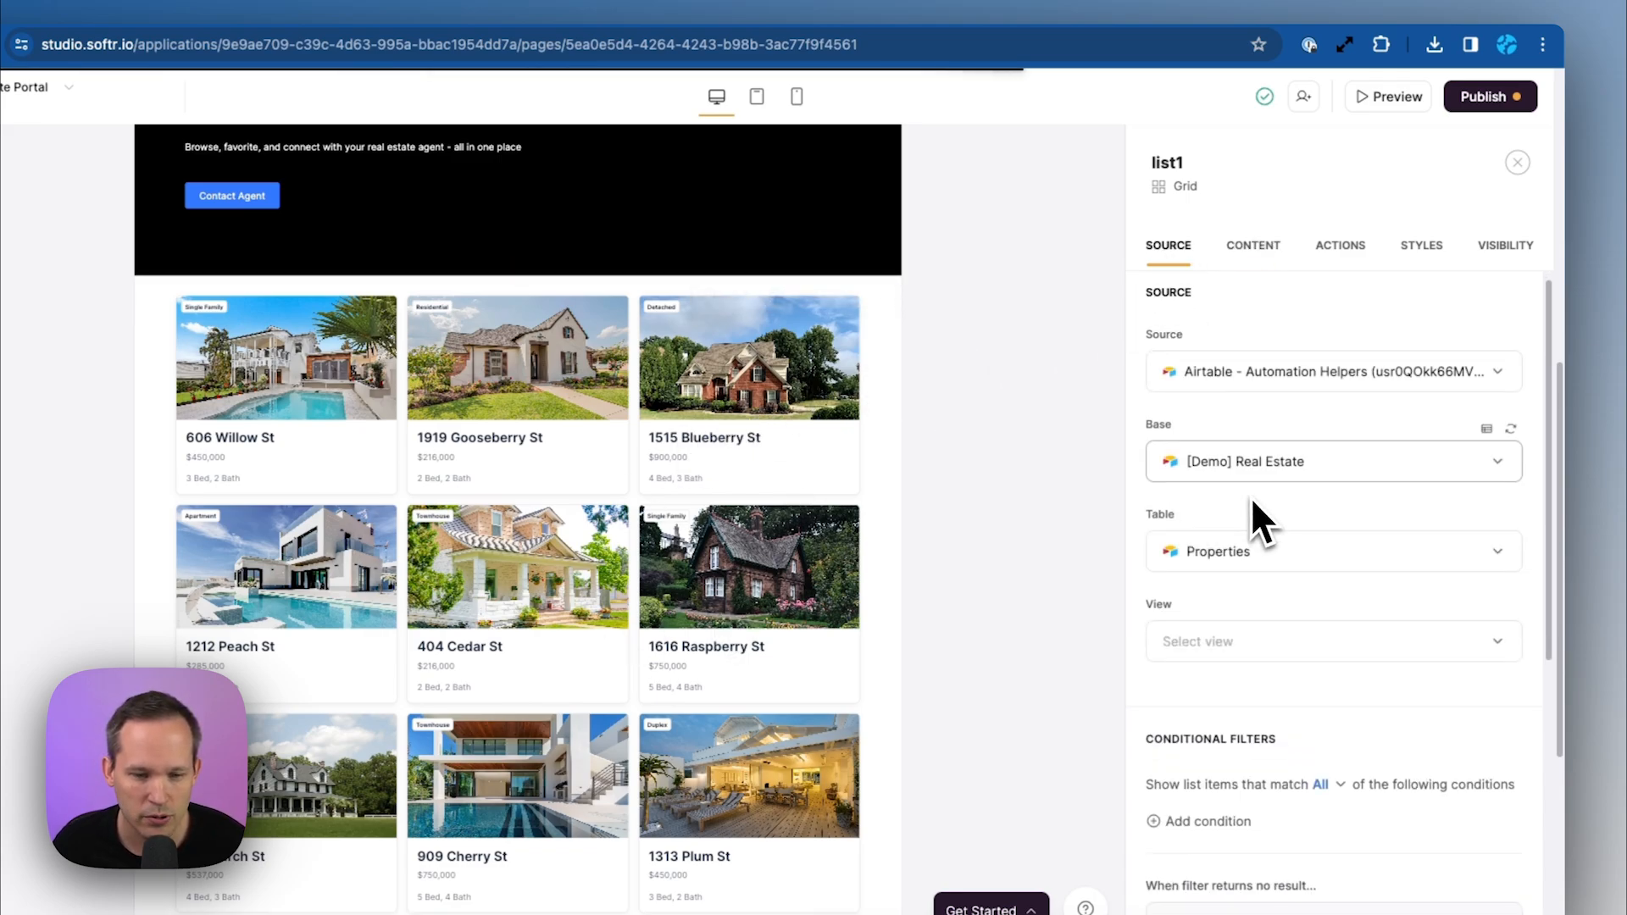
scroll(1251, 496, "down", 3)
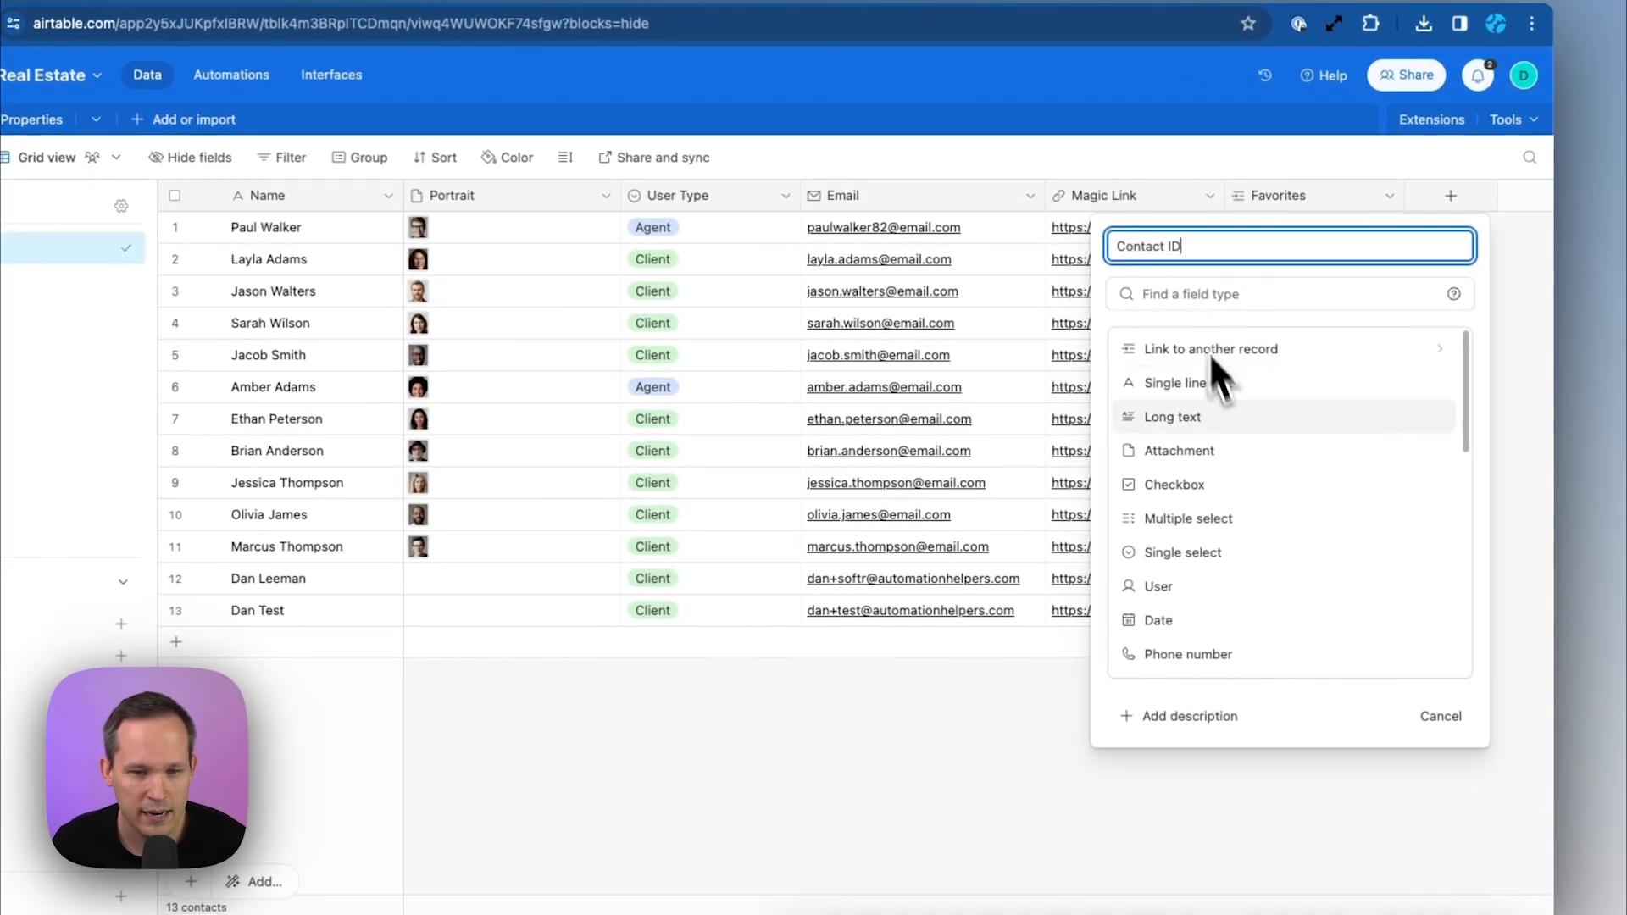
Create a 'Contact ID' formula field in Contacts using RECORD_ID()
left_click(1174, 297)
type("fo")
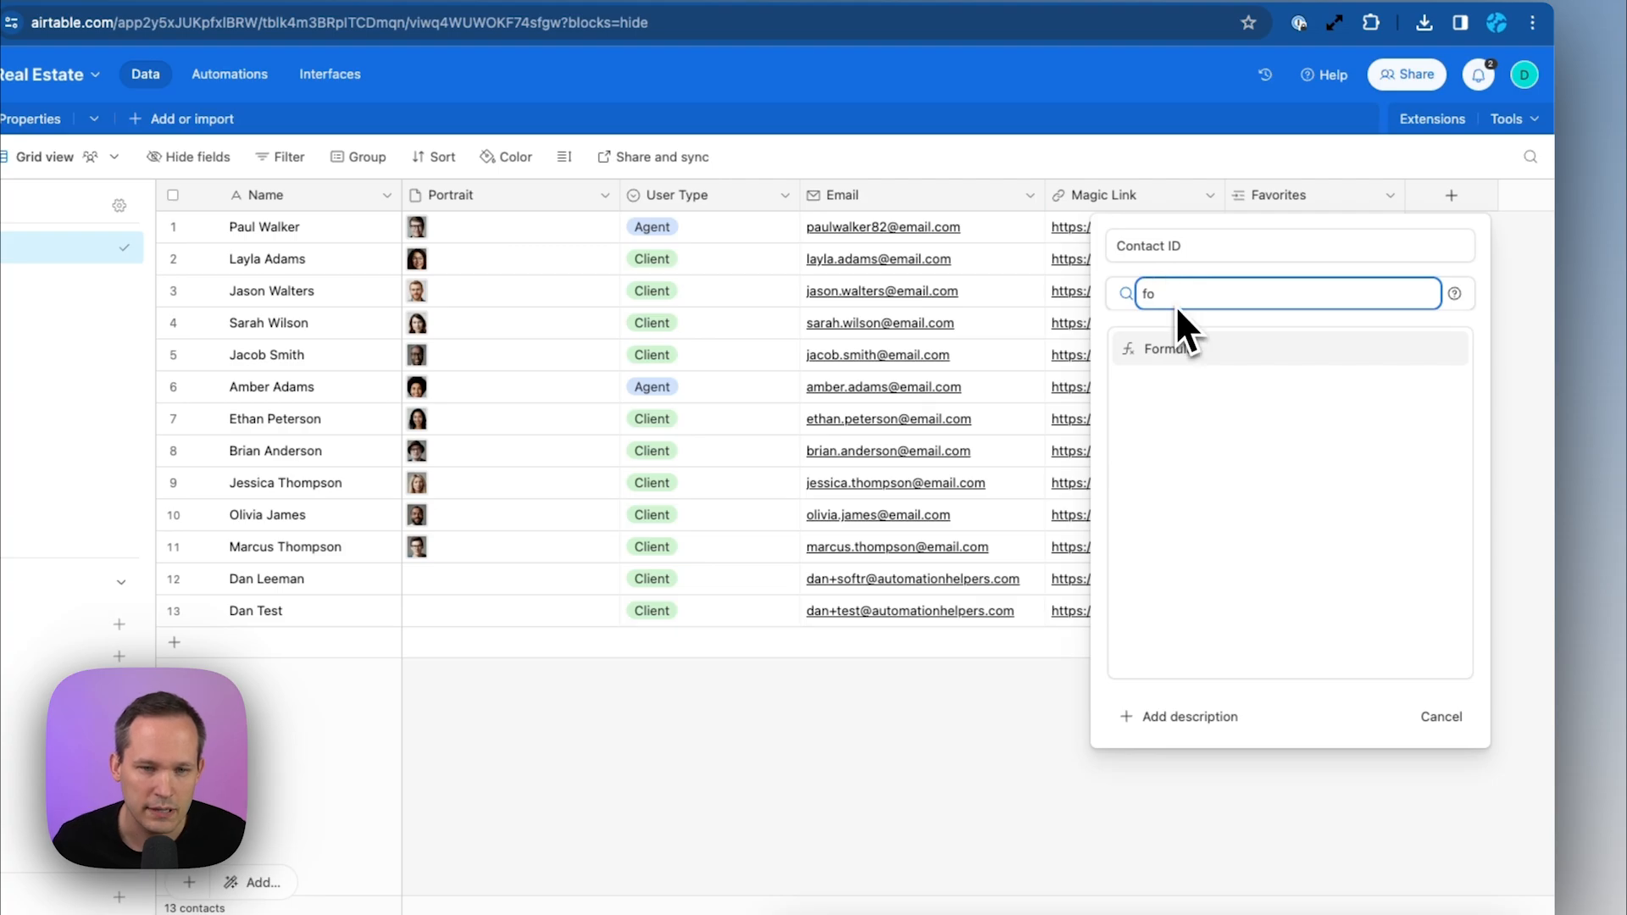
left_click(1186, 350)
type("RECORD_ID(")
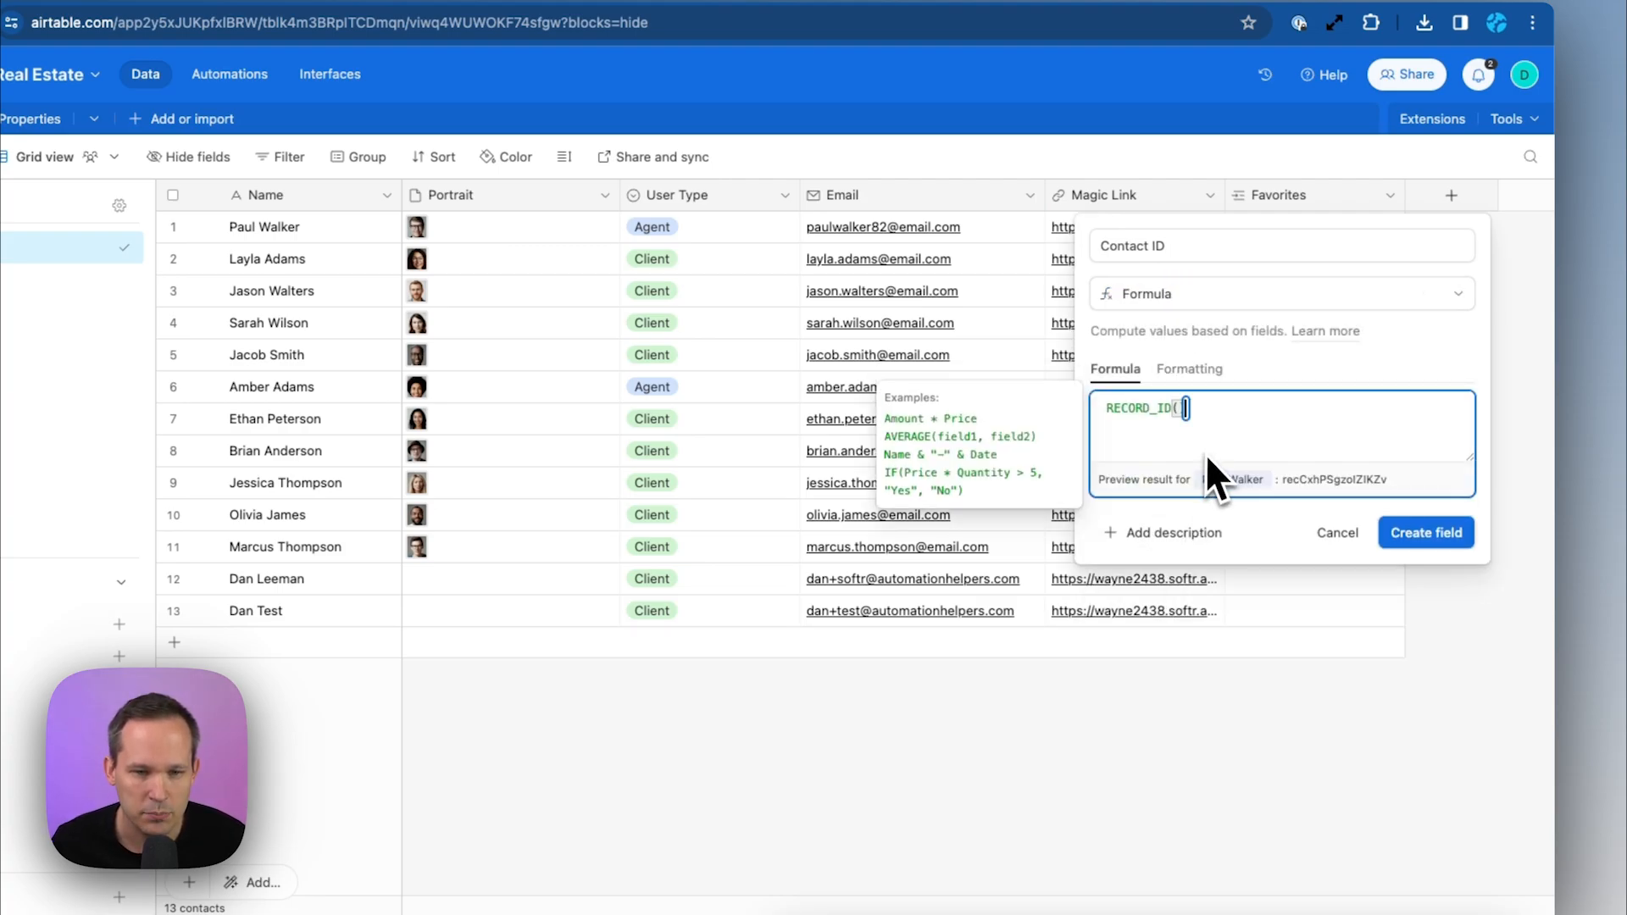
left_click(1419, 535)
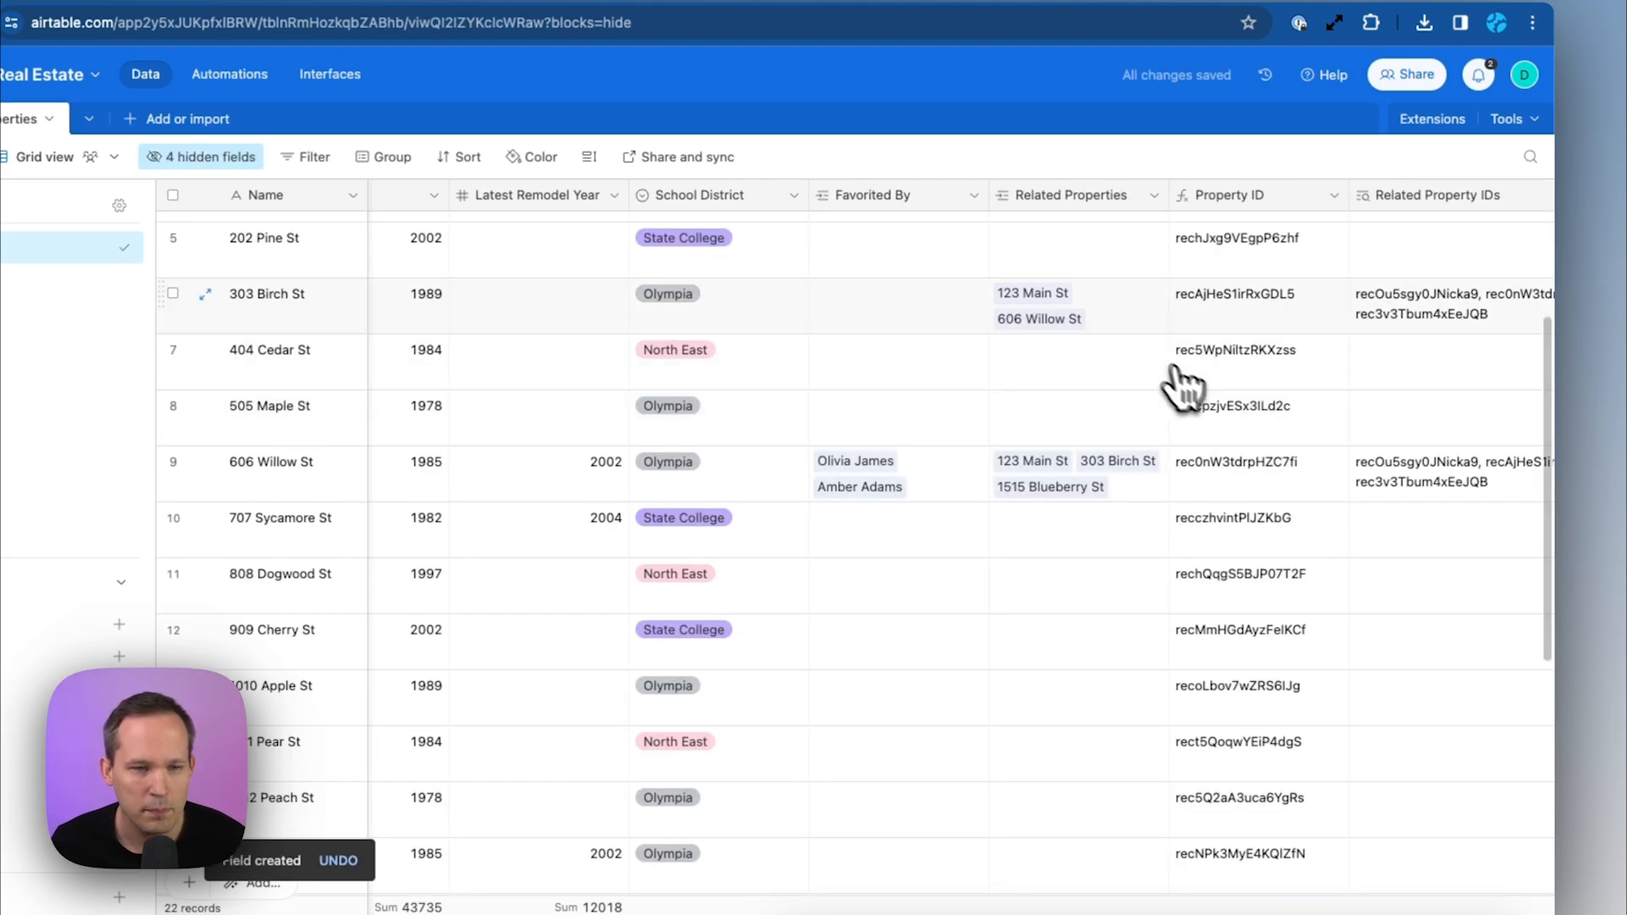
Insert a 'Favorite Contact IDs' lookup in Properties pulling Contact ID through Favorited By
left_click(973, 197)
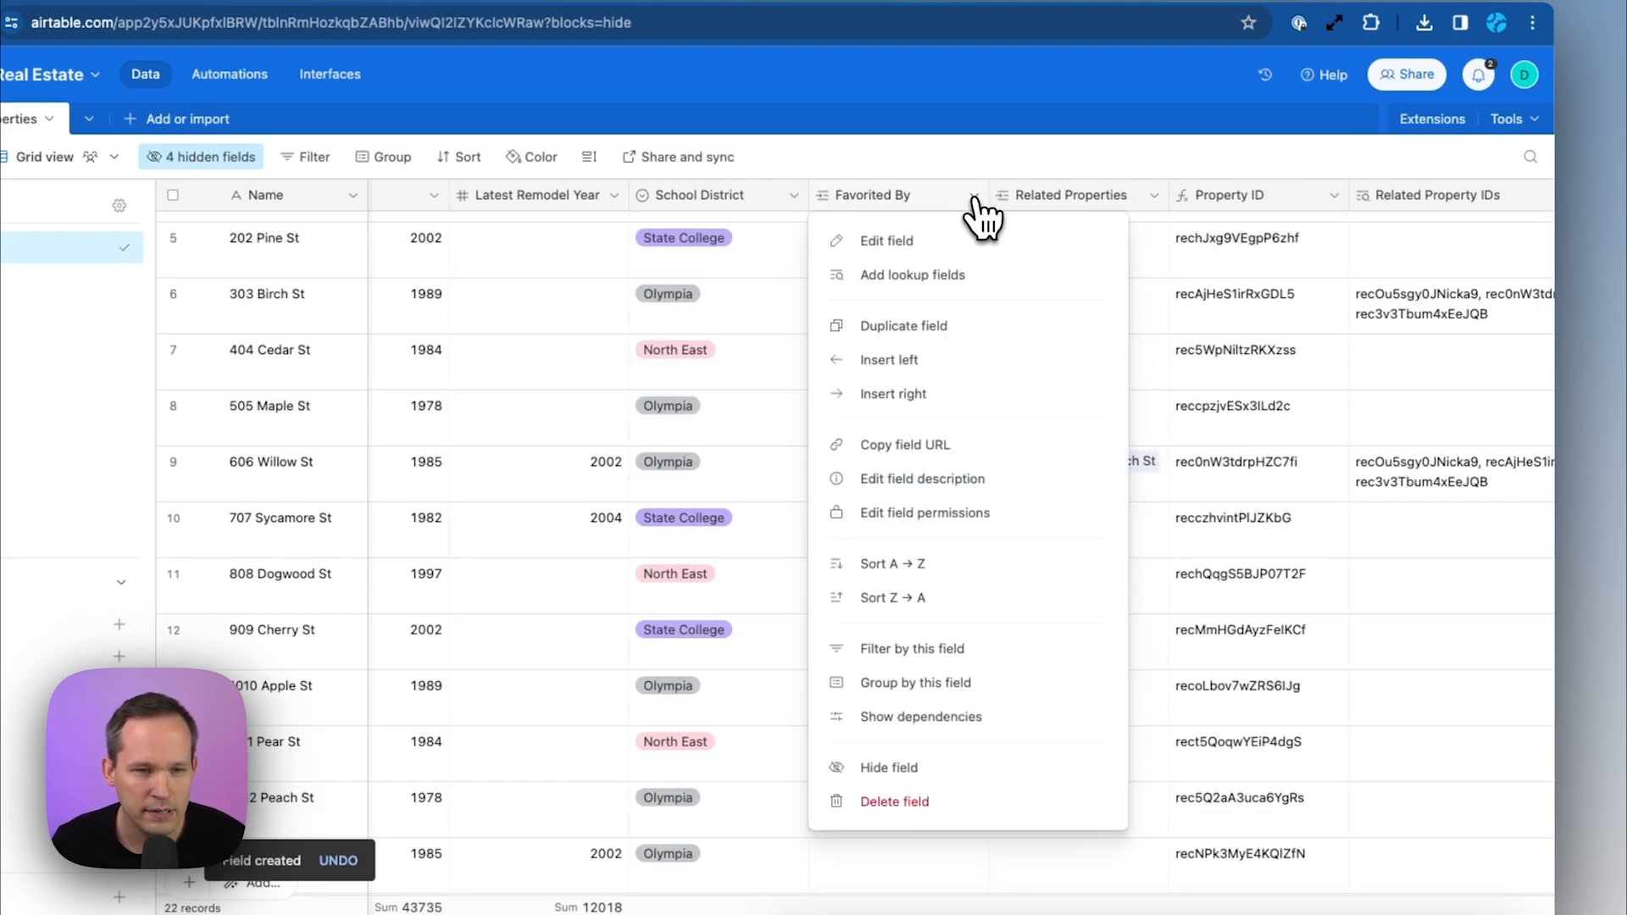
left_click(959, 393)
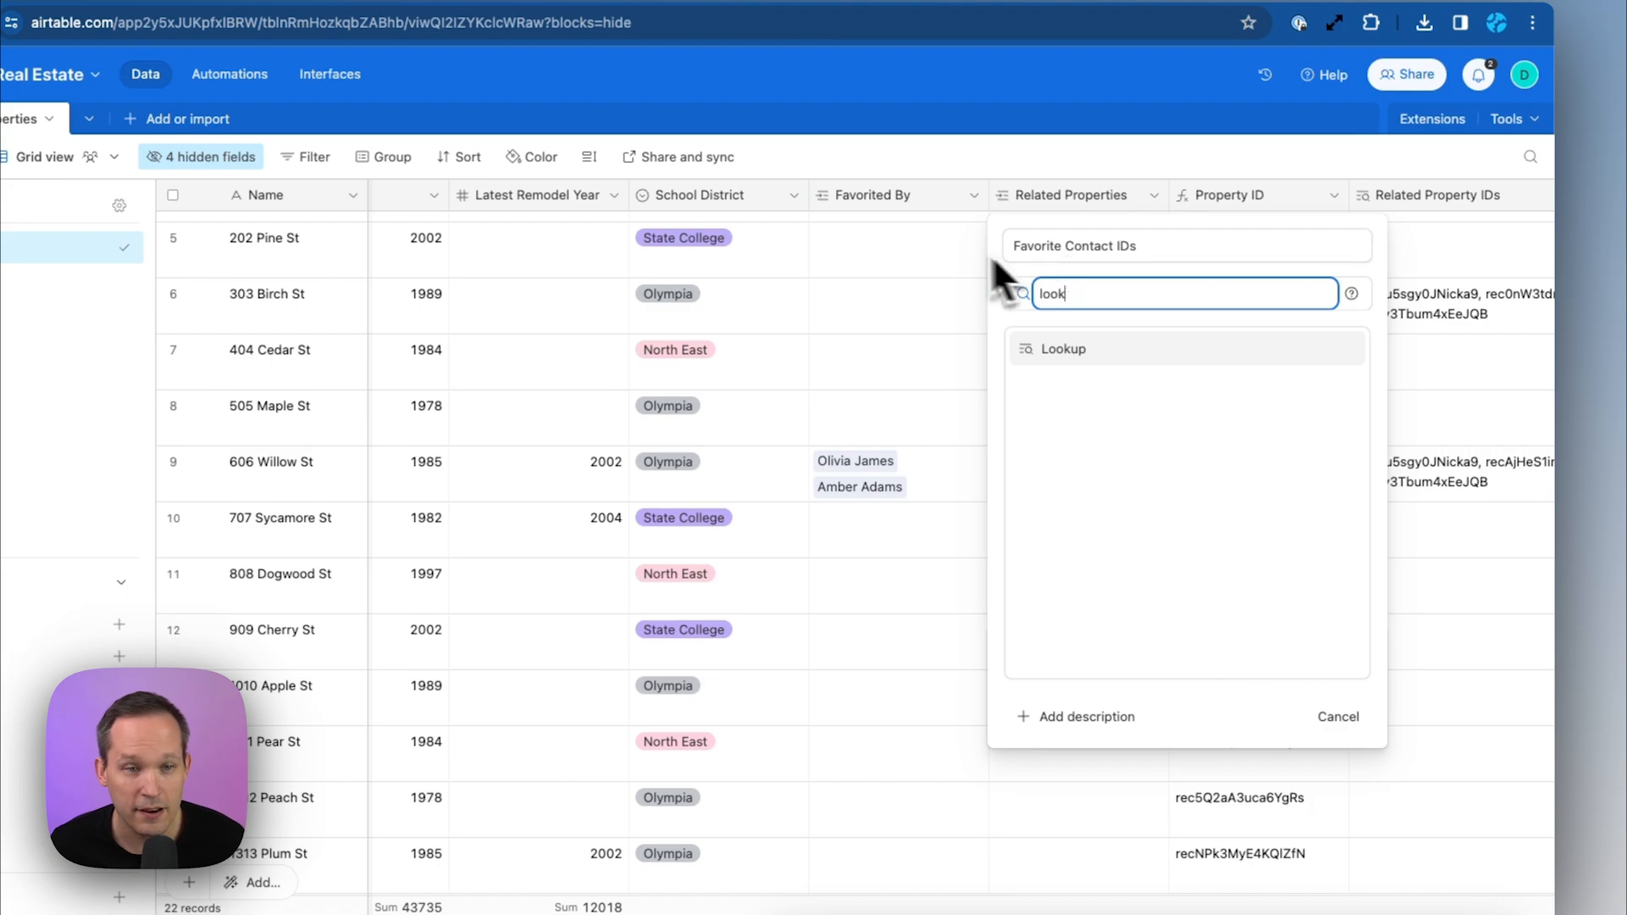
left_click(1098, 364)
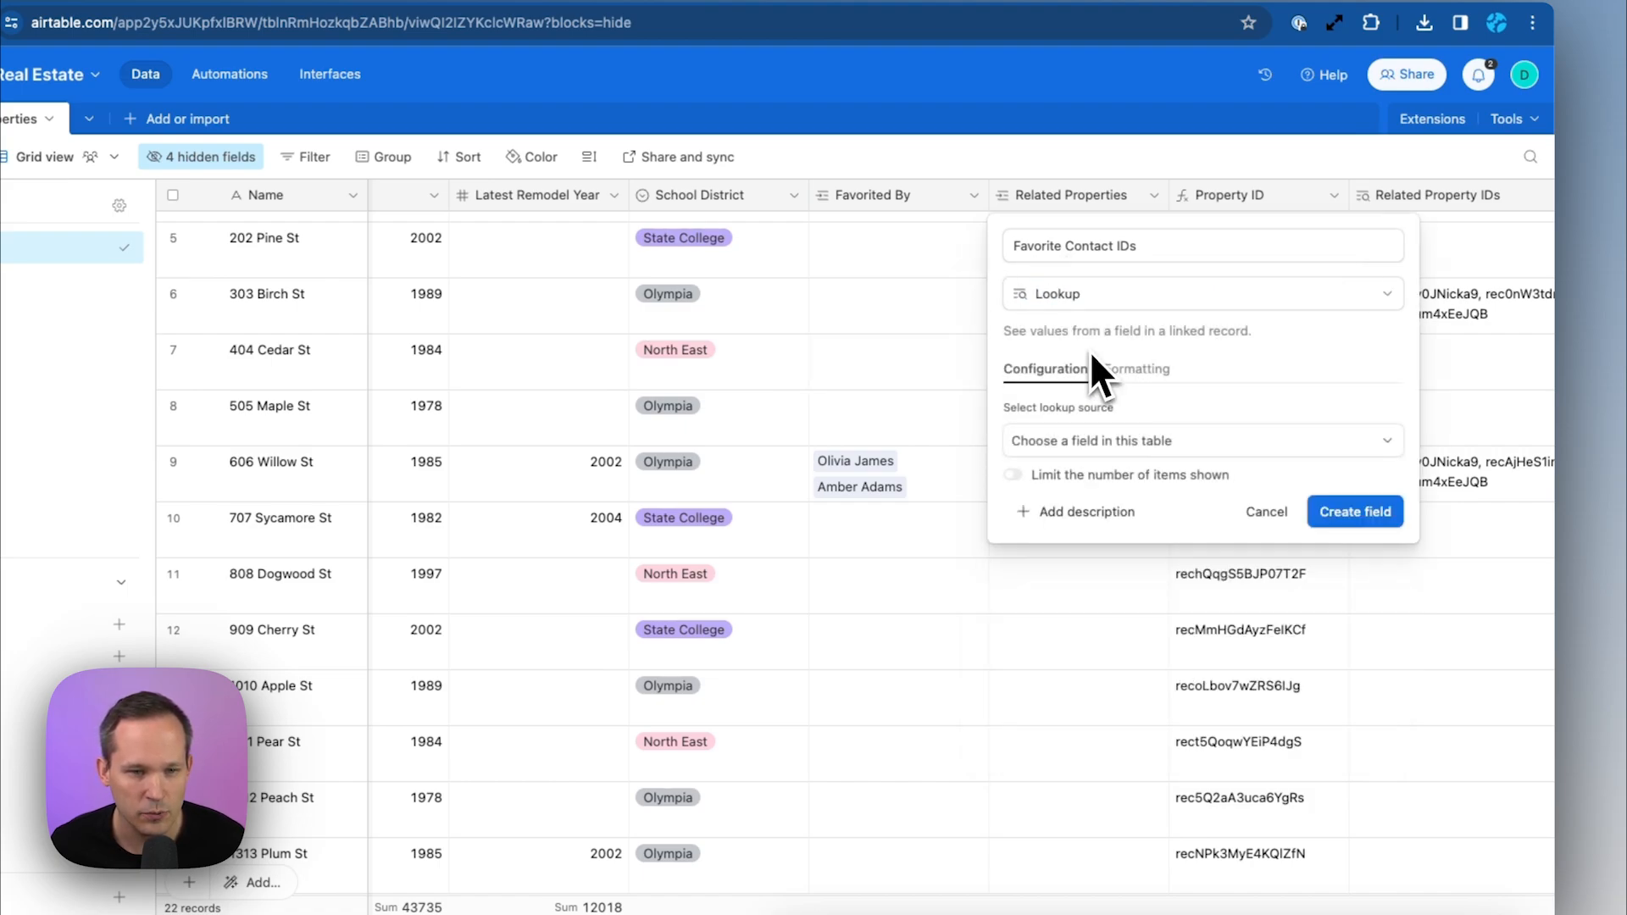
left_click(1161, 449)
left_click(1135, 523)
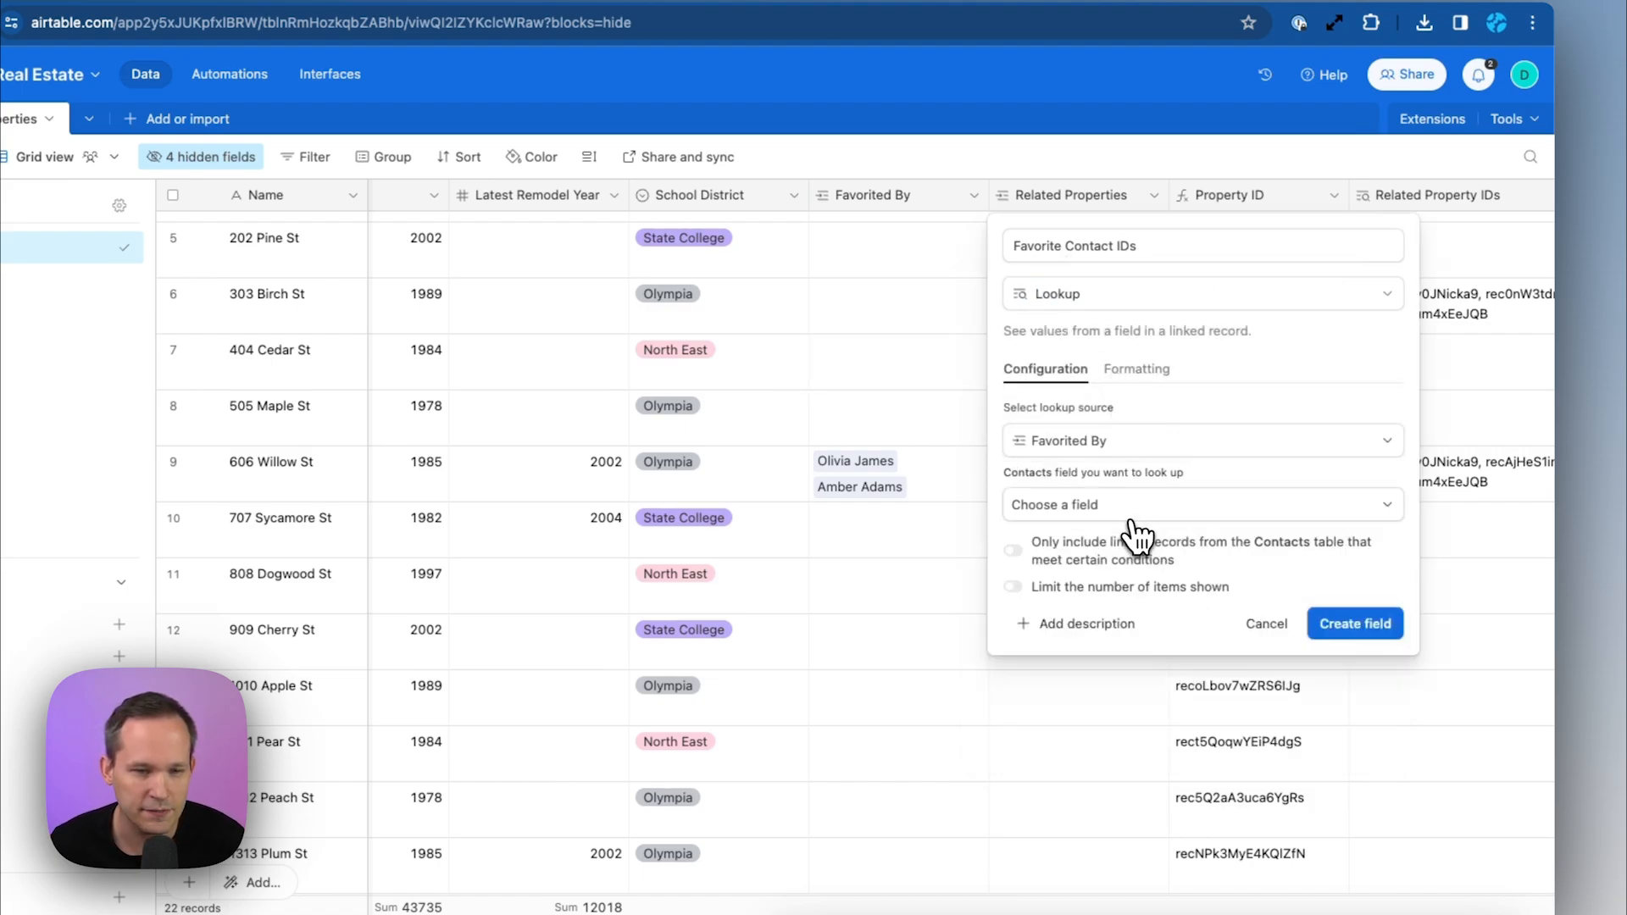
left_click(1209, 512)
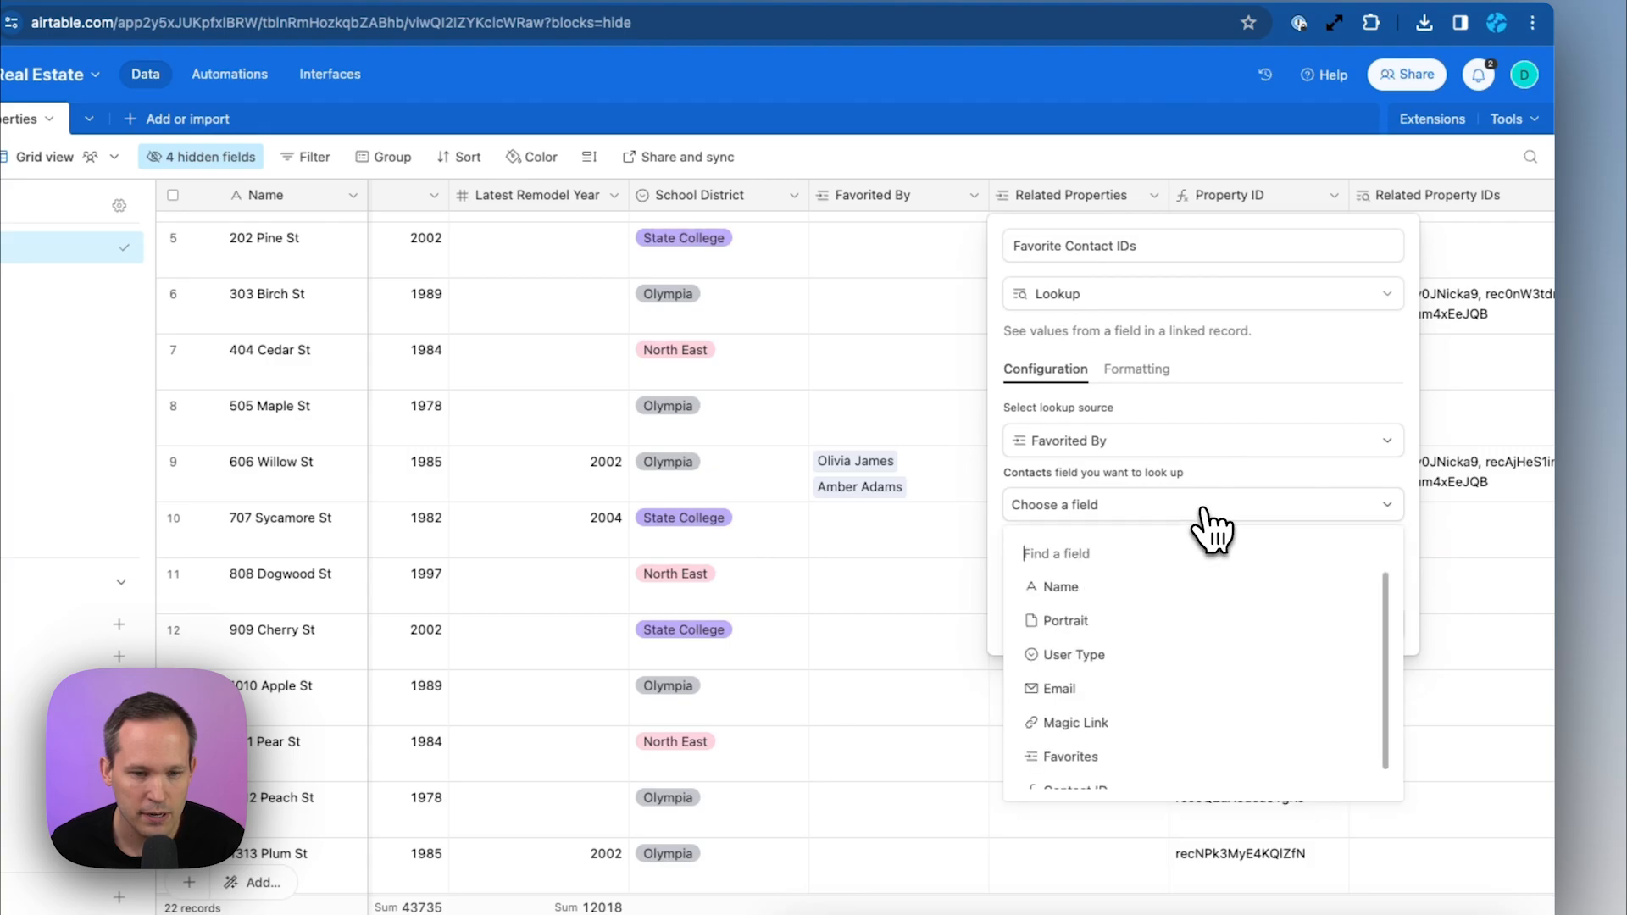
scroll(1234, 653, "down", 2)
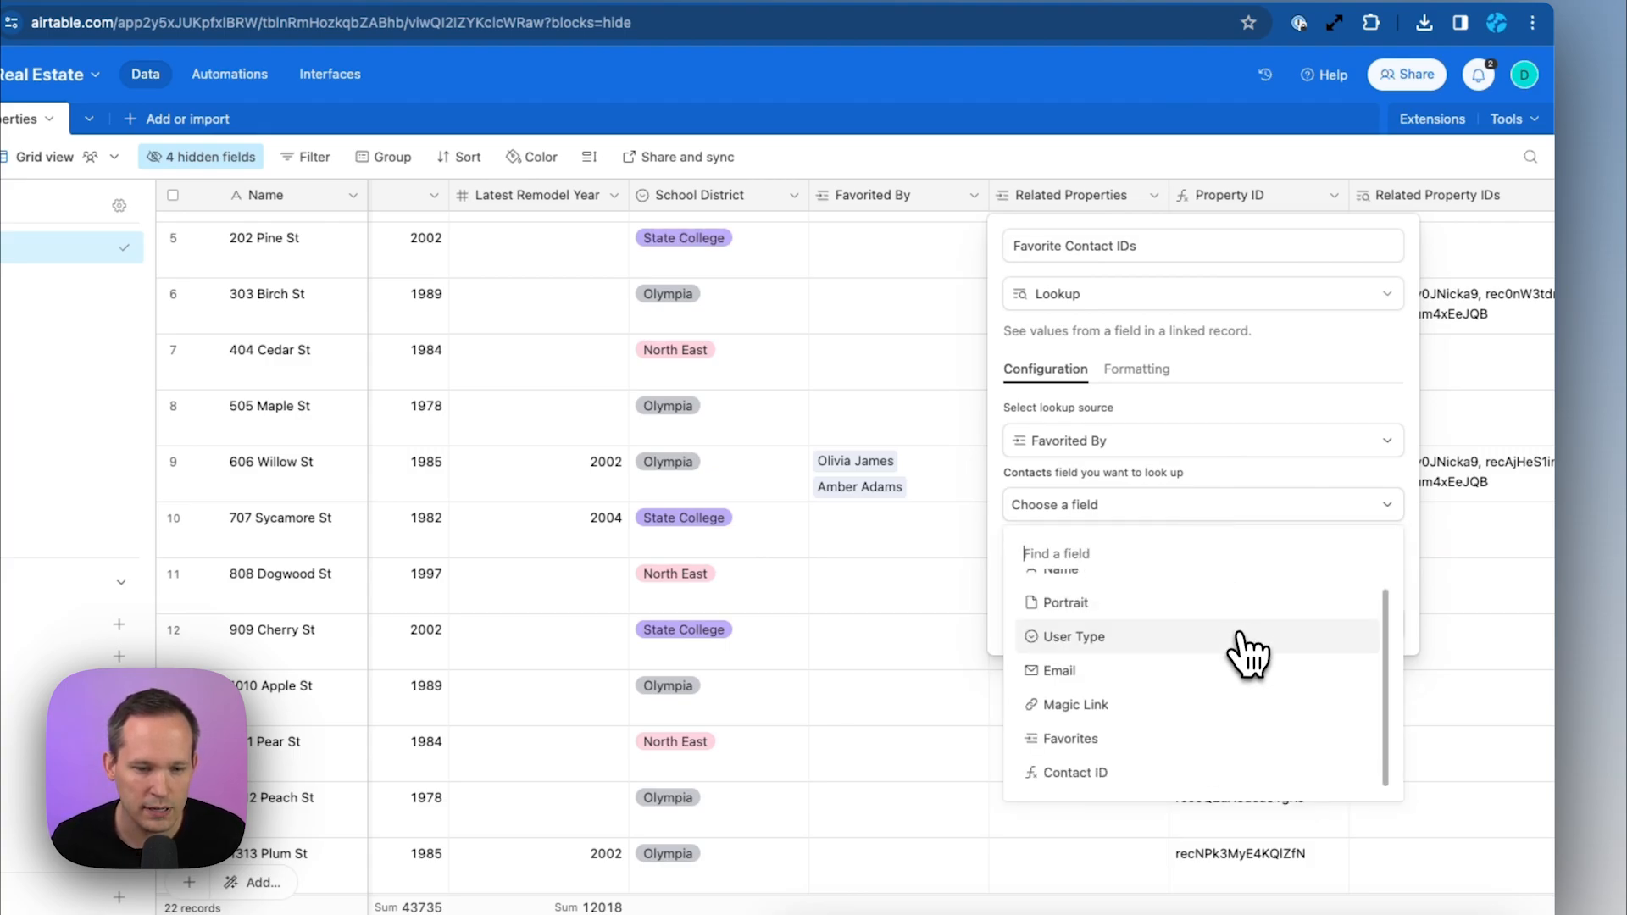
left_click(1162, 770)
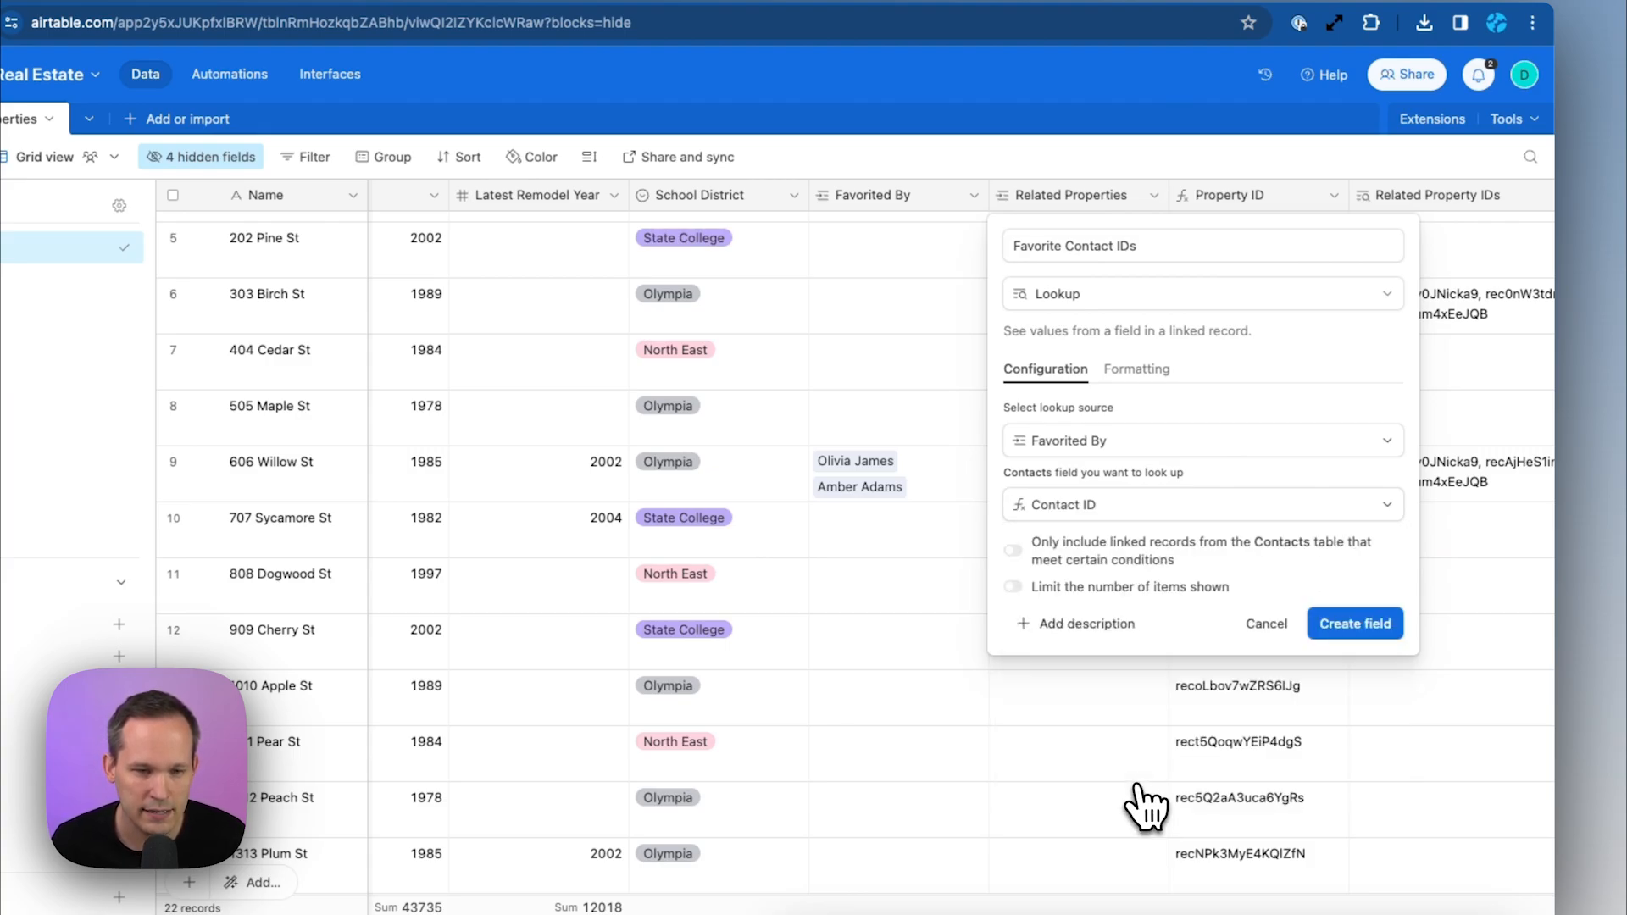
left_click(1354, 627)
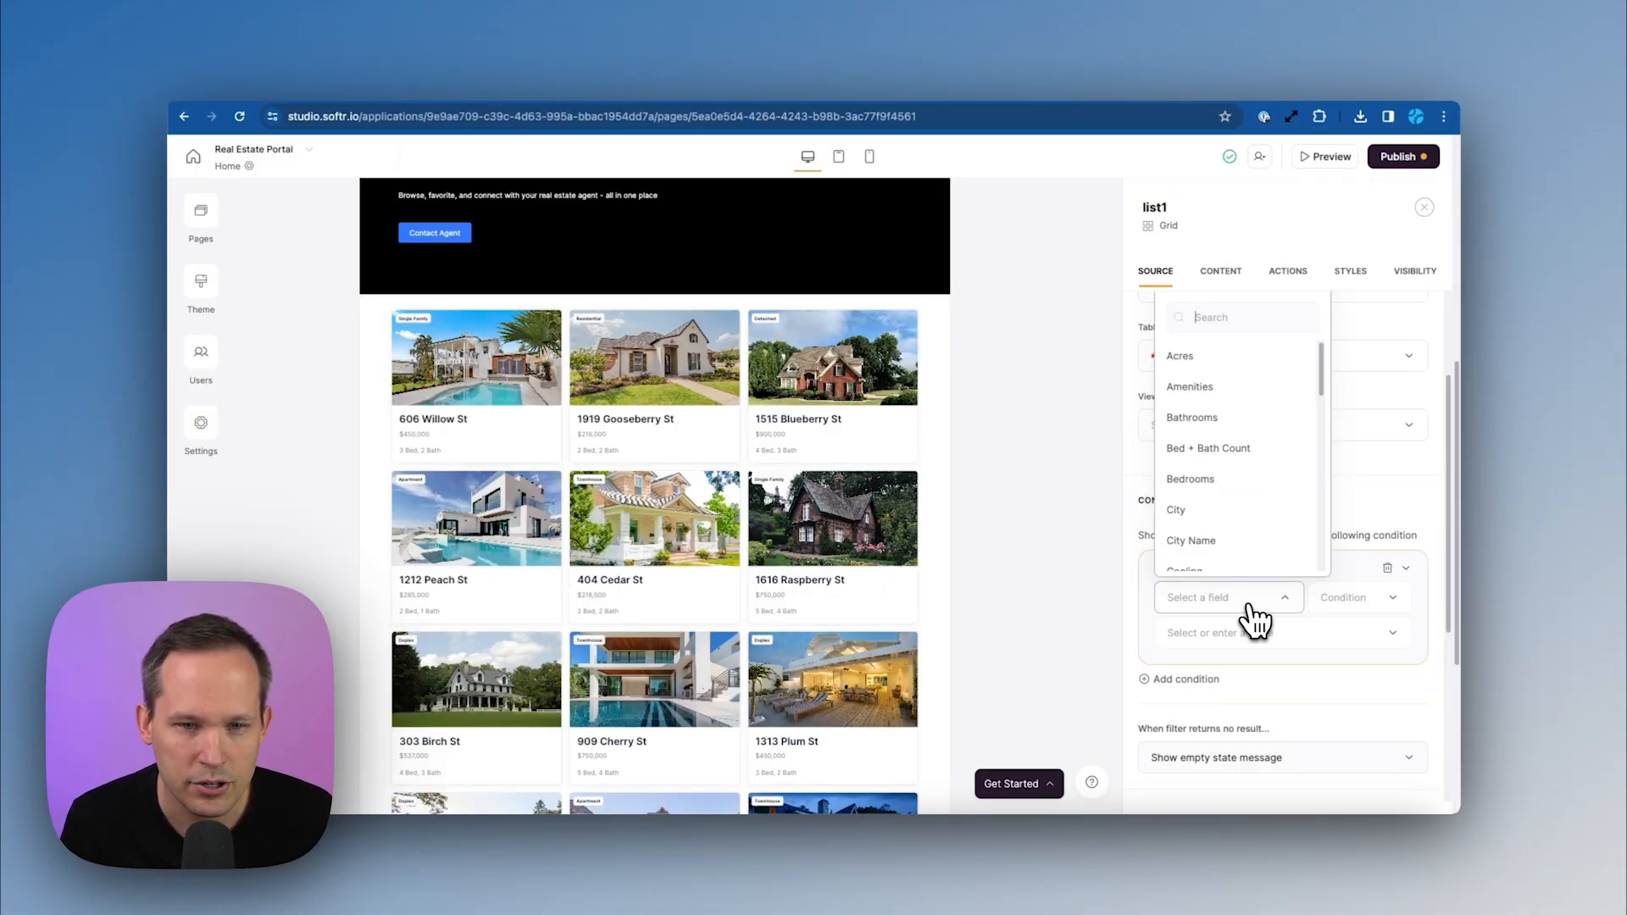
Add a conditional filter: Favorite Contact IDs includes any of Logged-in user > Contact ID
type("fa")
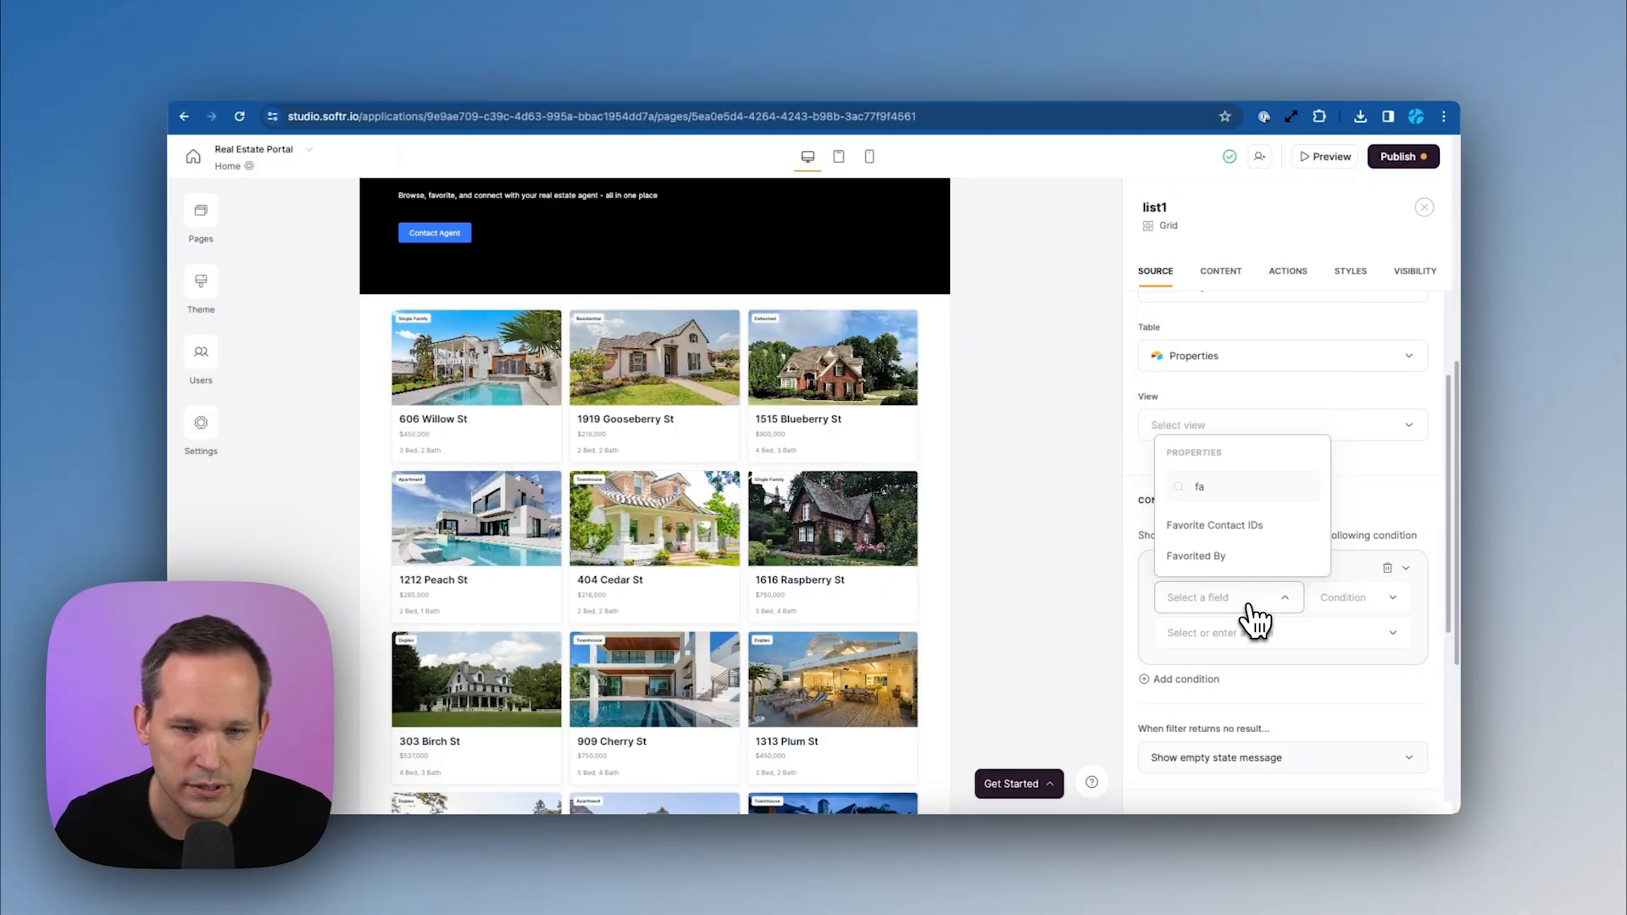
left_click(1259, 527)
left_click(1378, 632)
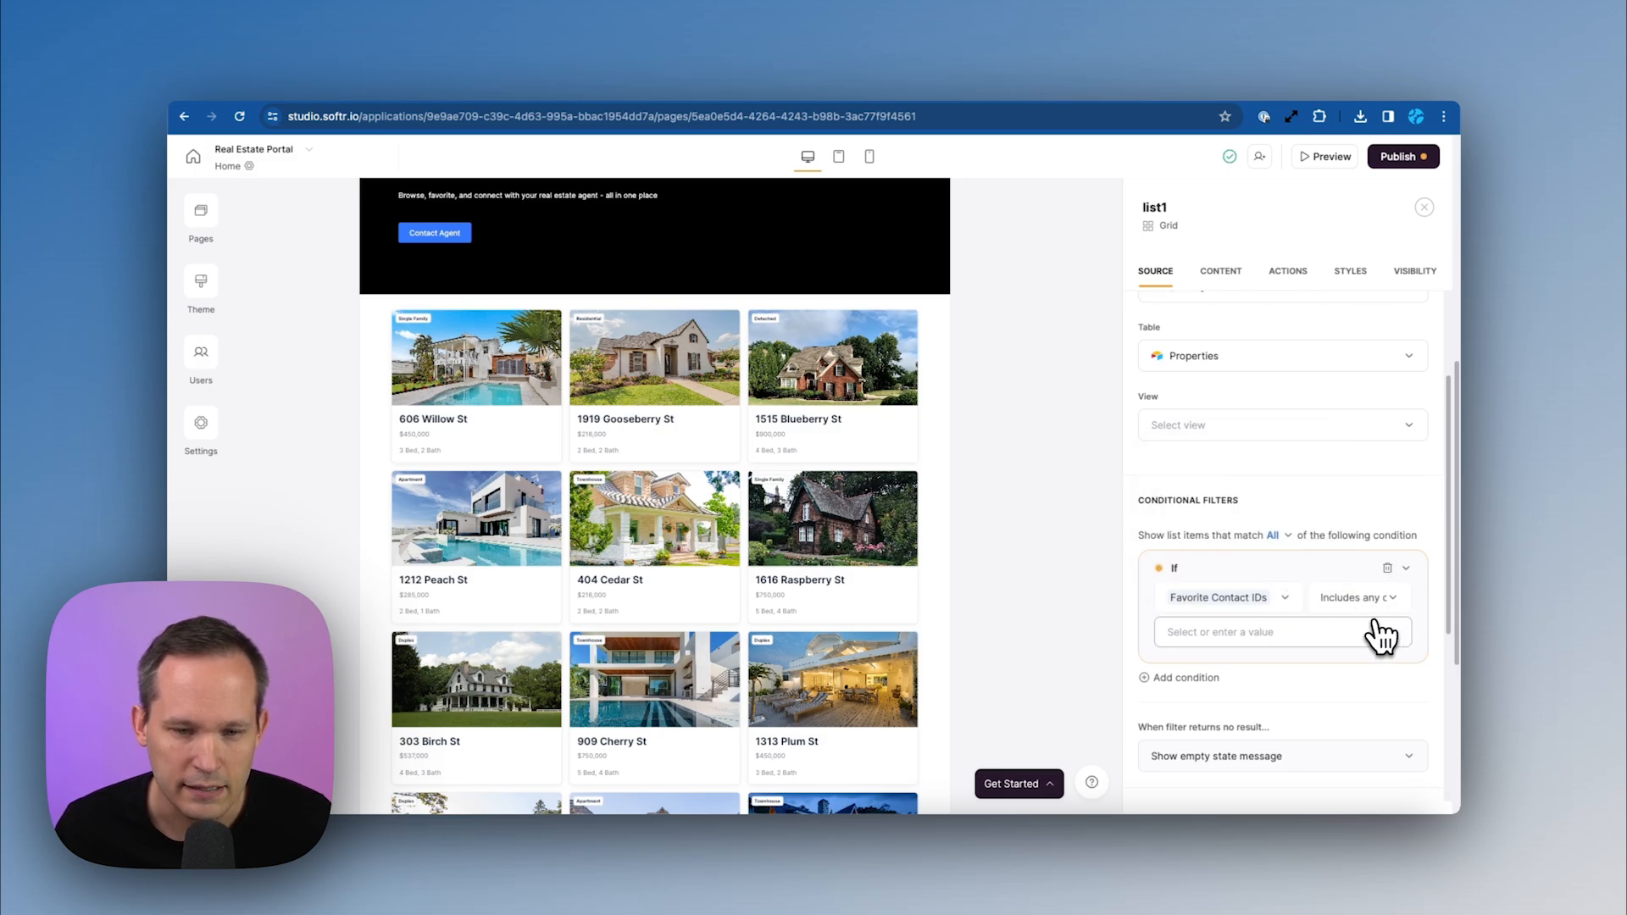
left_click(1317, 511)
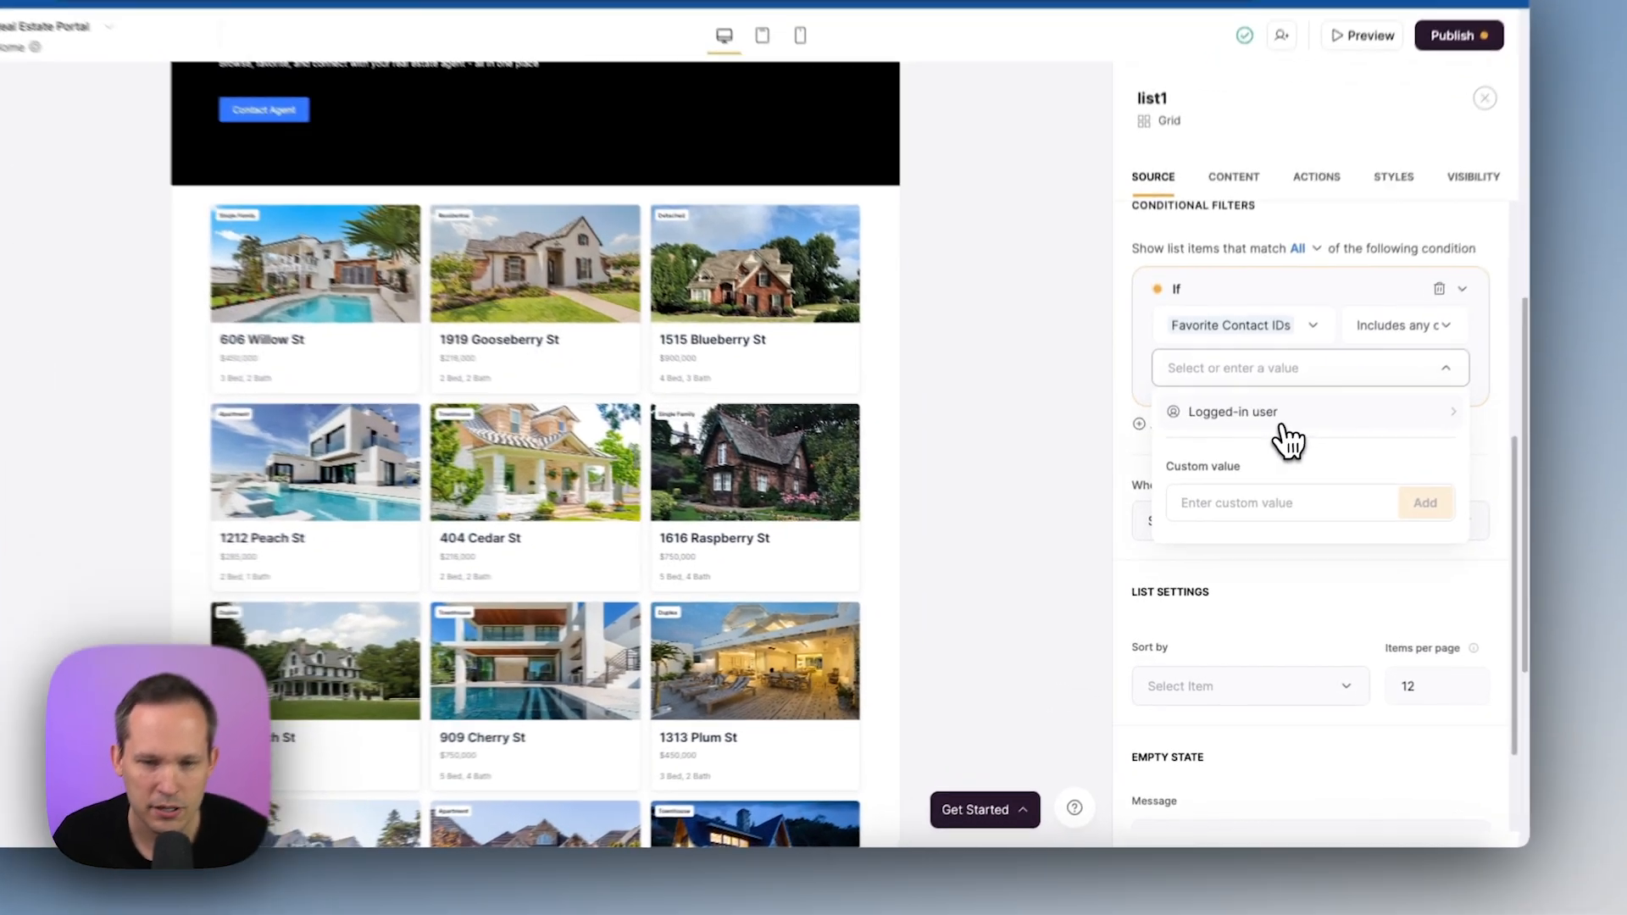
left_click(1309, 454)
left_click(1278, 495)
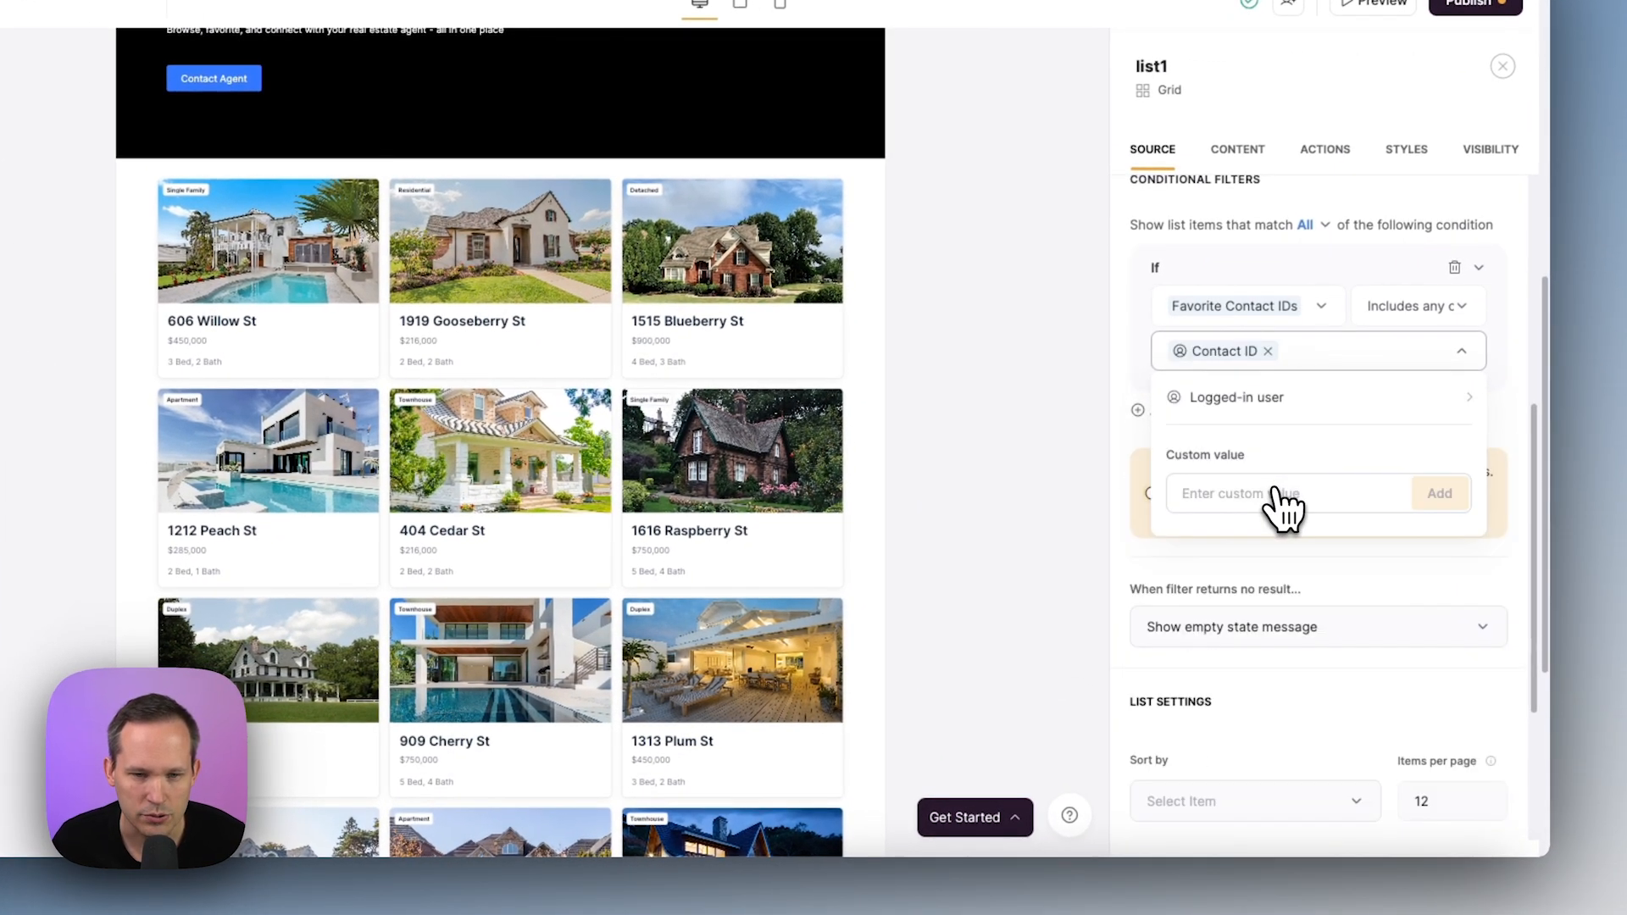
left_click(1289, 278)
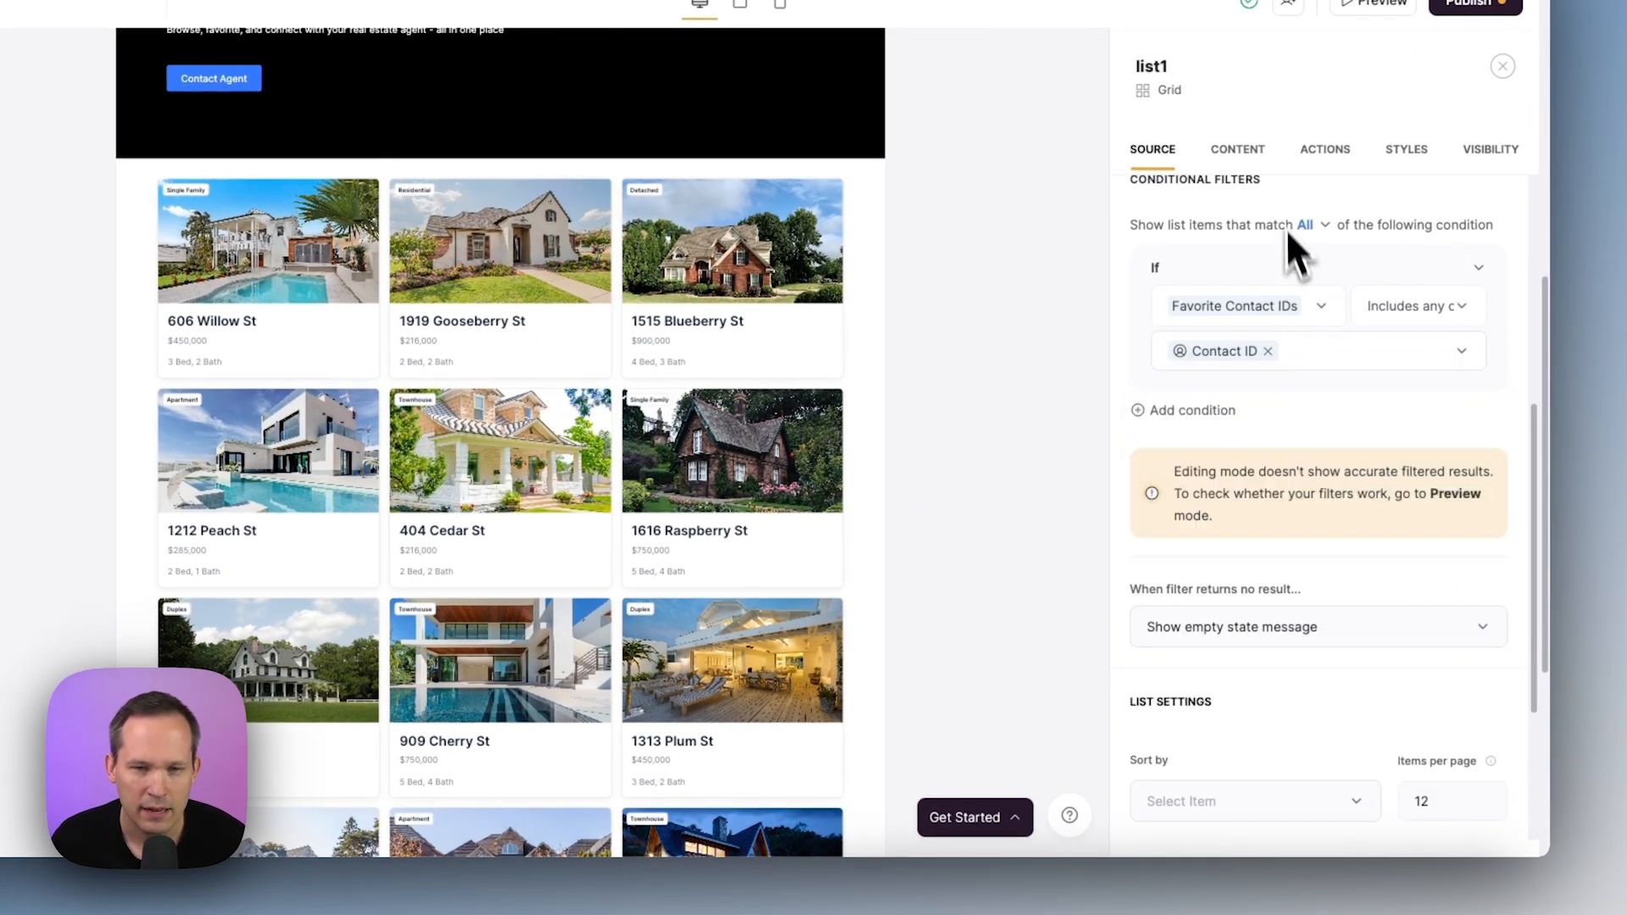
left_click(1257, 154)
Title the list 'My Favorited Properties' and clear its subtitle
left_click(1491, 224)
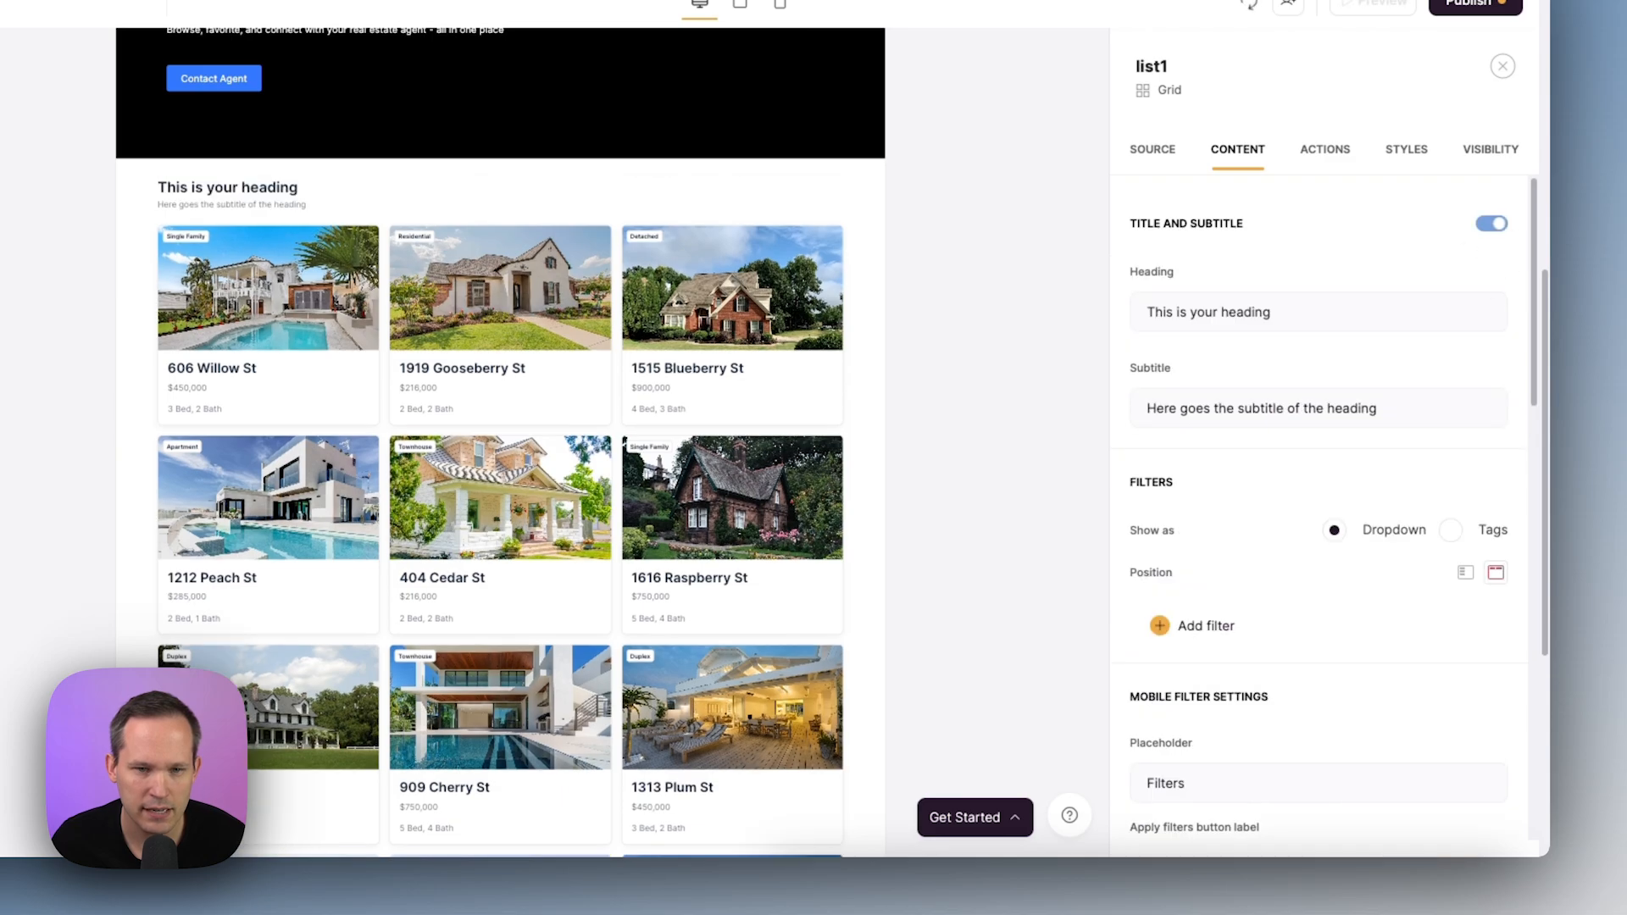
triple_click(1364, 312)
type("My Favorited Properties")
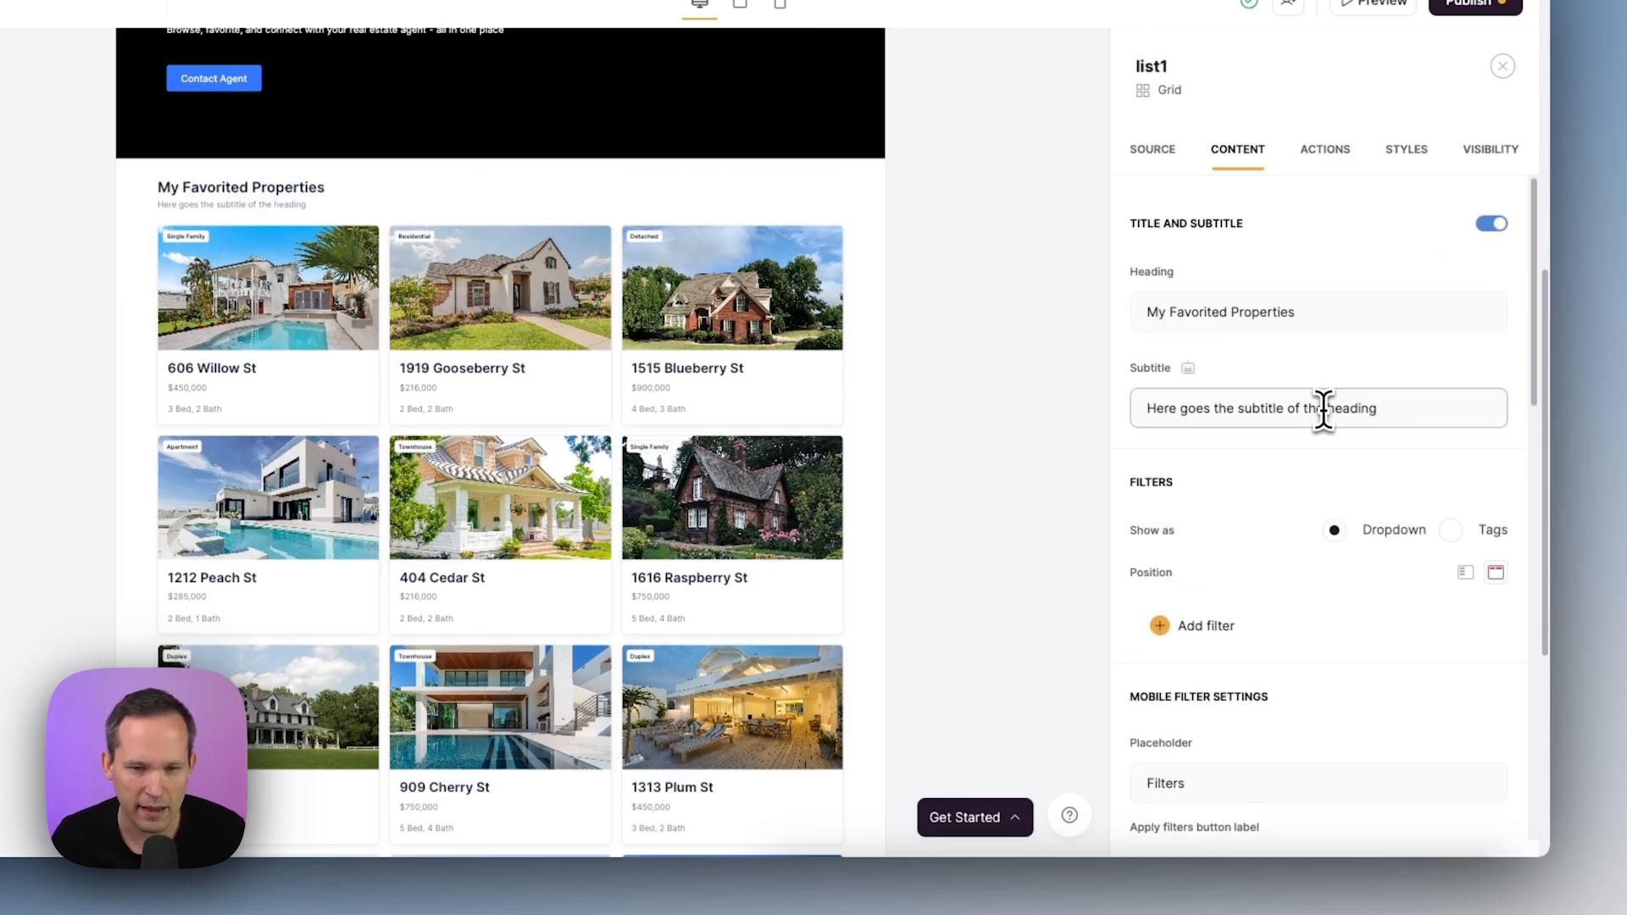
triple_click(1323, 407)
key("BackSpace")
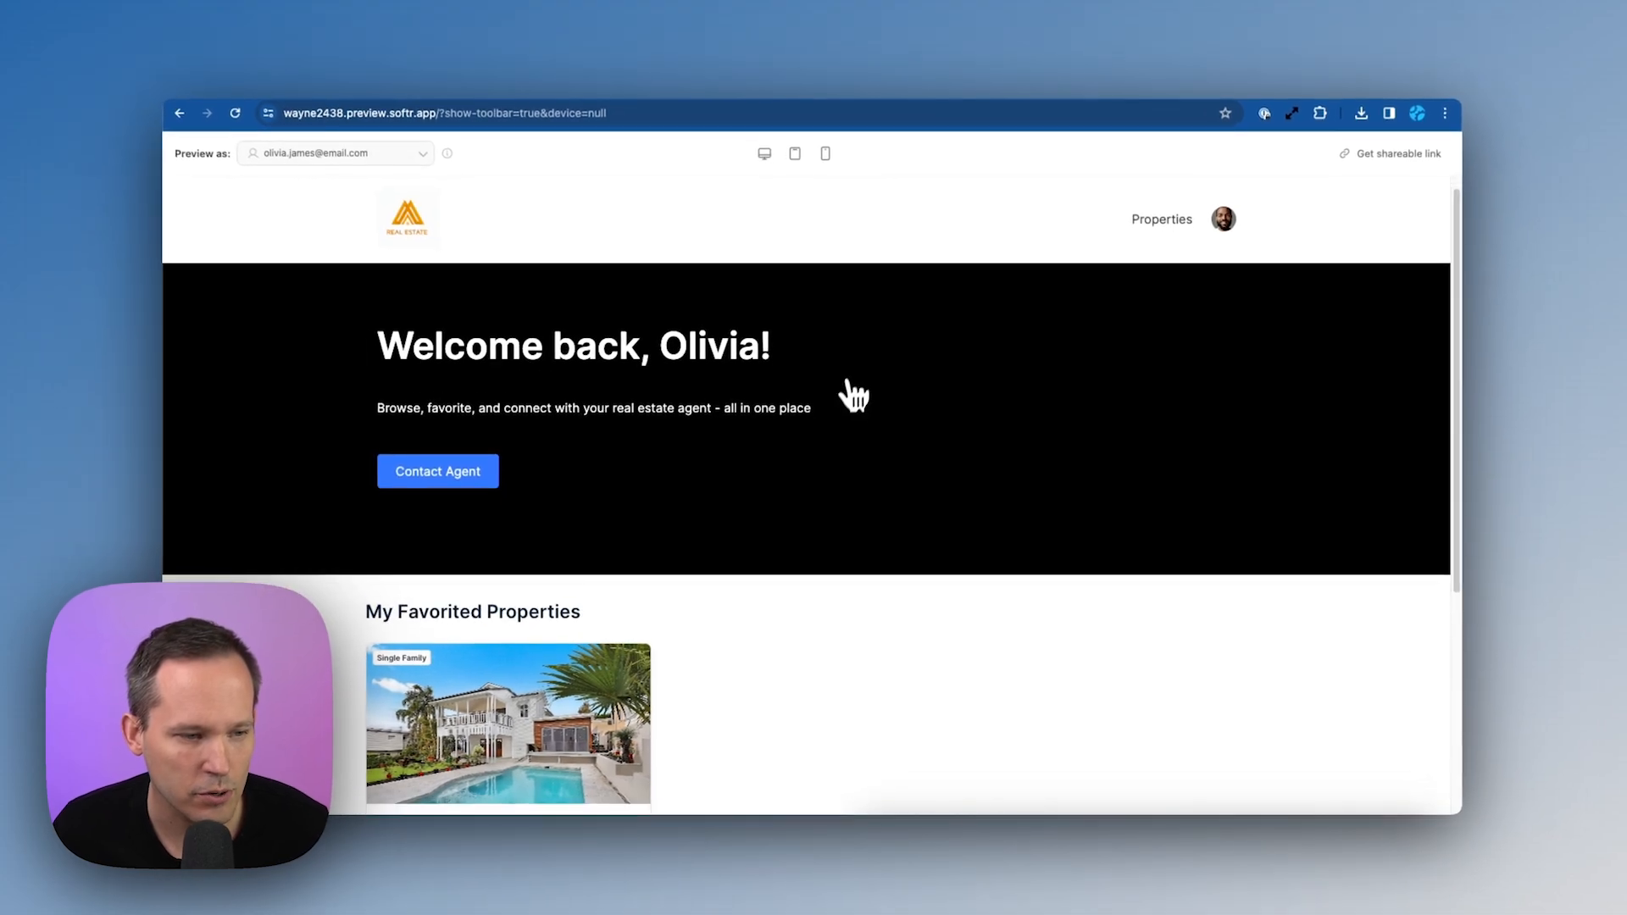
scroll(848, 408, "up", 1)
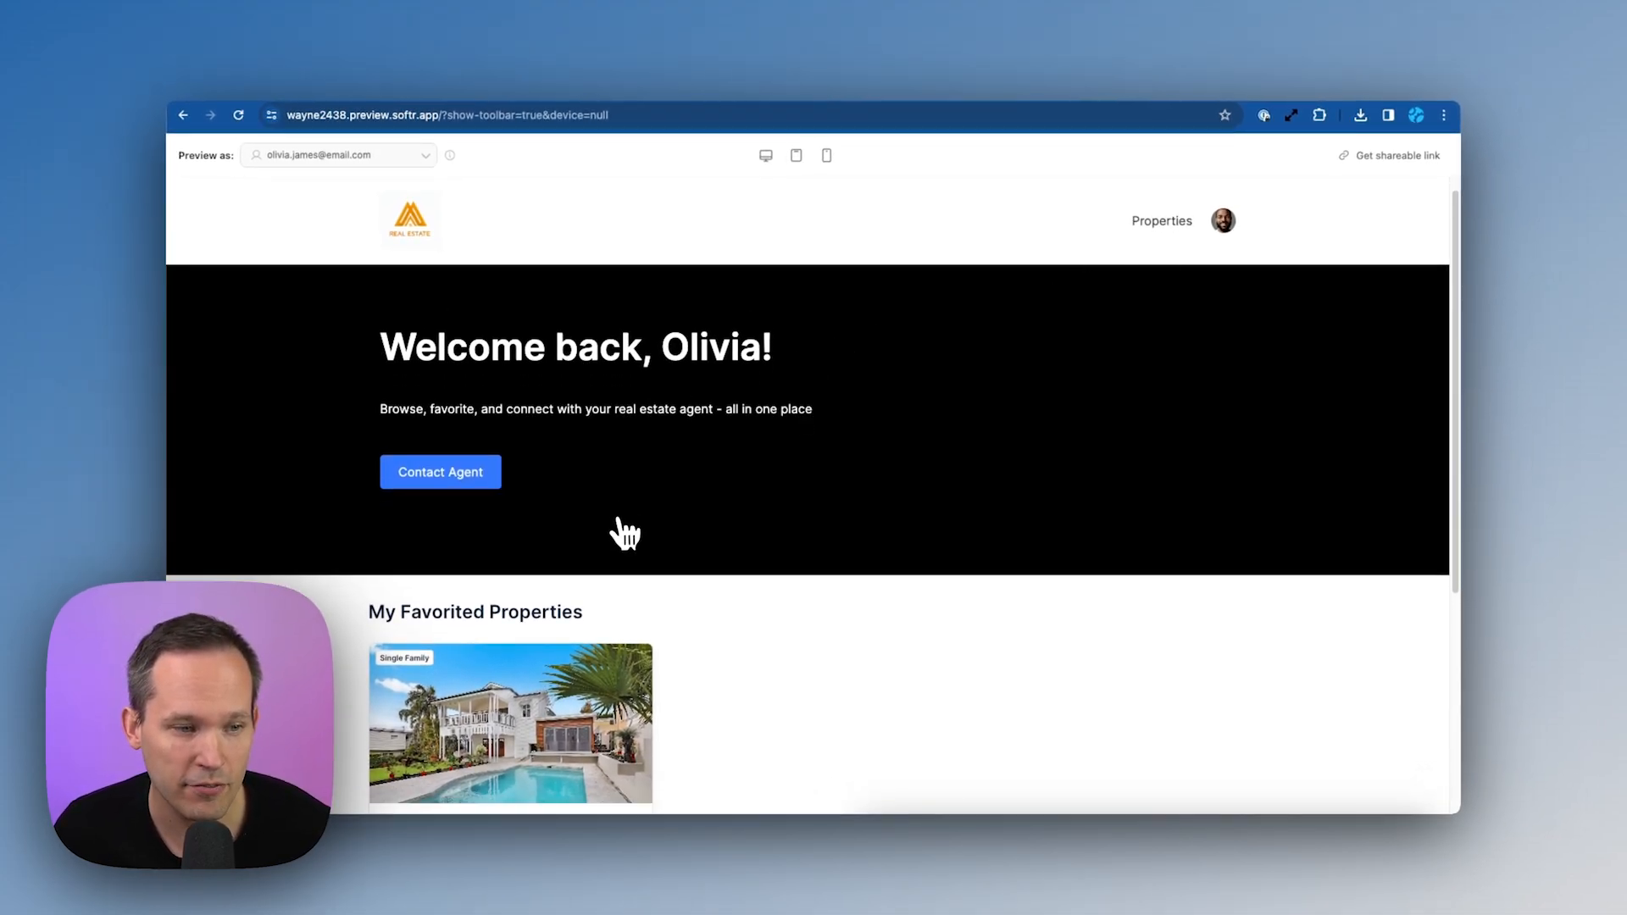
scroll(621, 530, "down", 5)
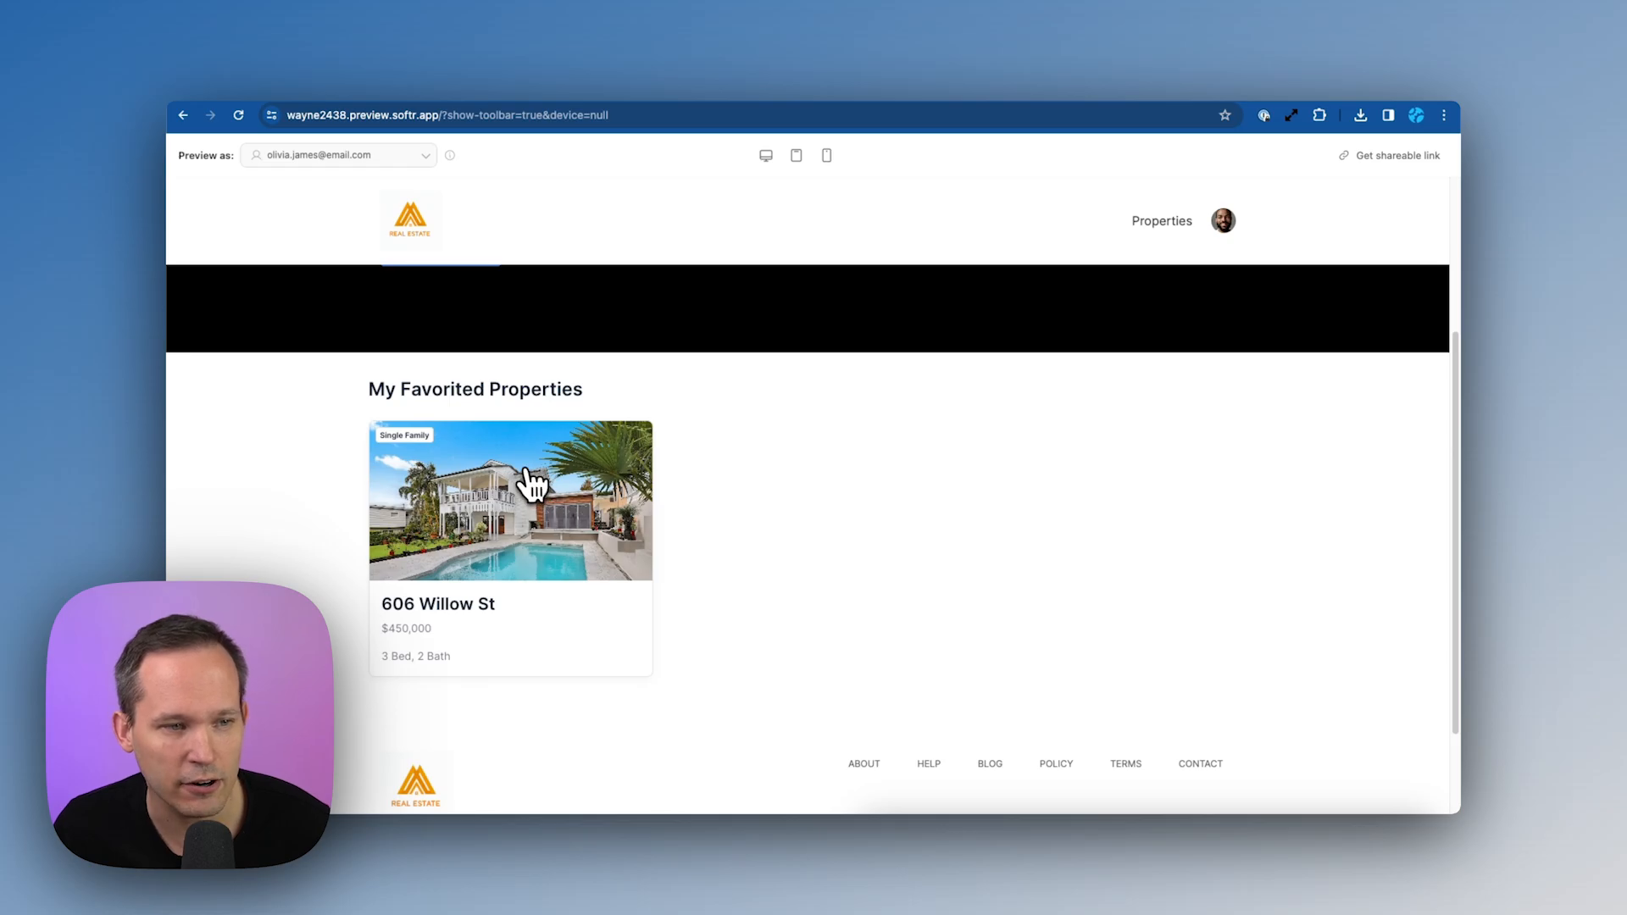
key("super+w")
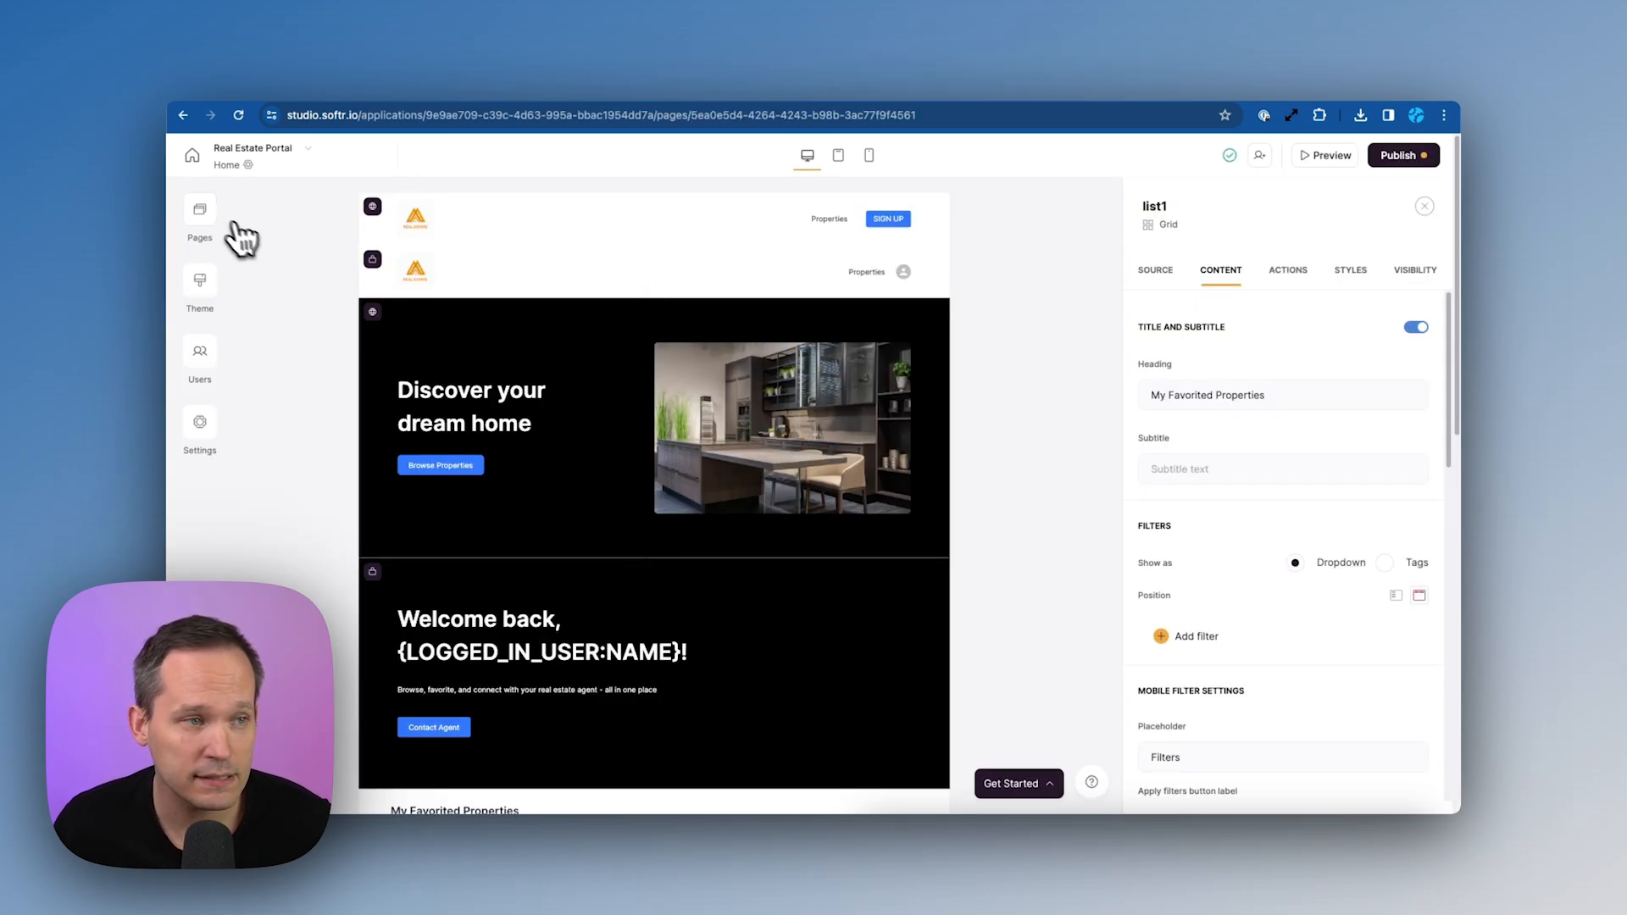
Switch to the Properties page and open its list's Actions settings
left_click(206, 217)
left_click(322, 504)
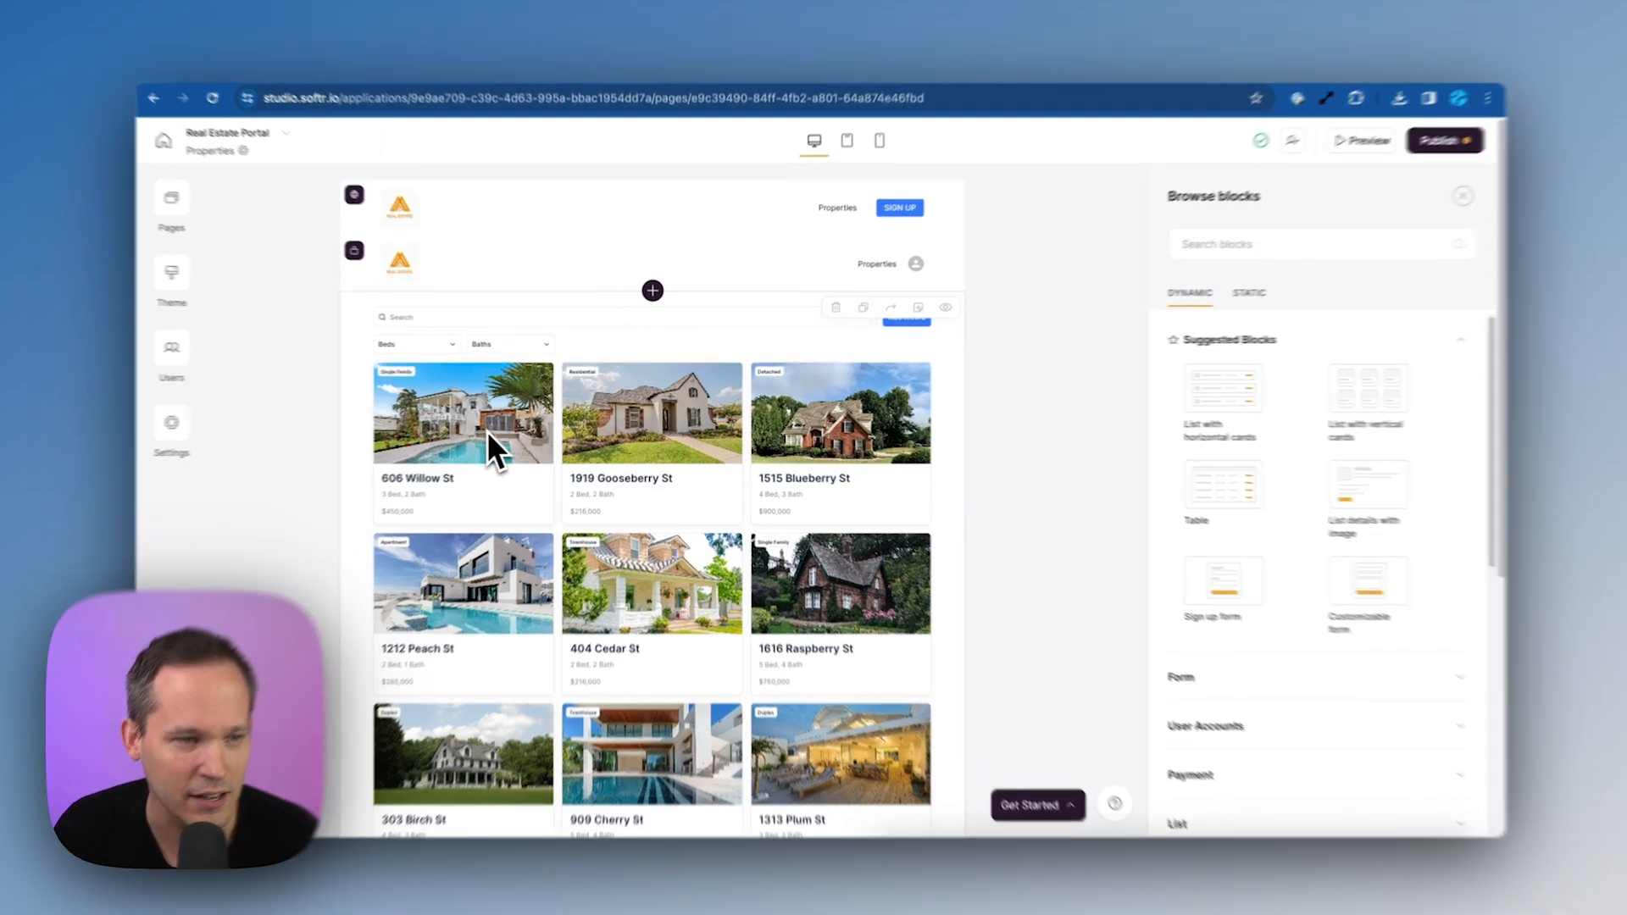
left_click(488, 431)
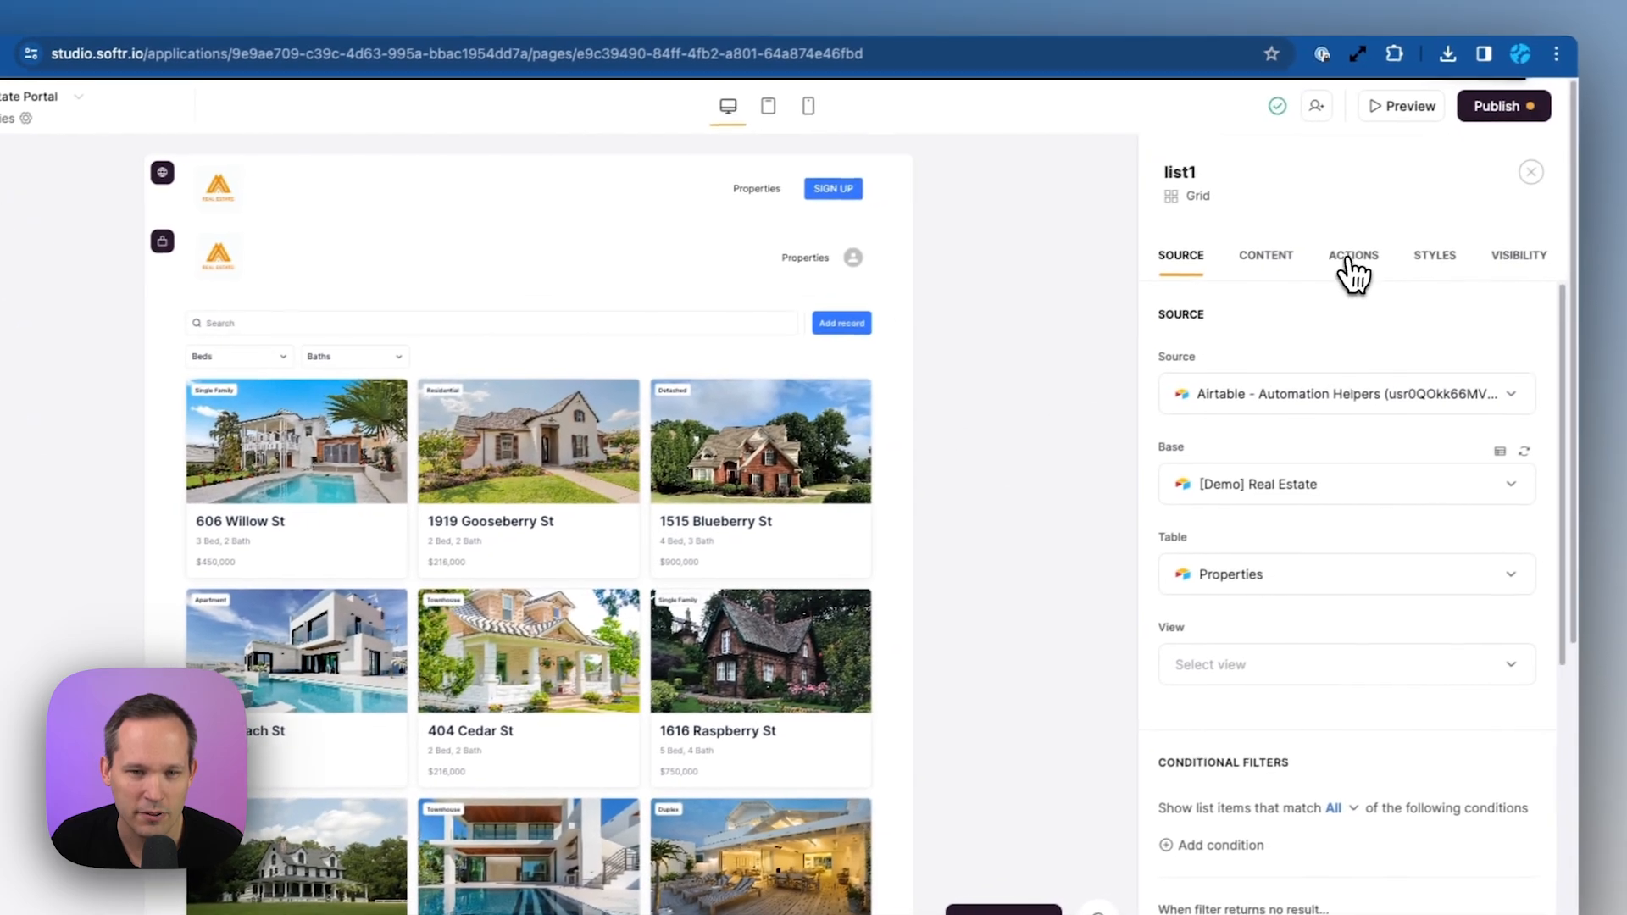
left_click(1459, 240)
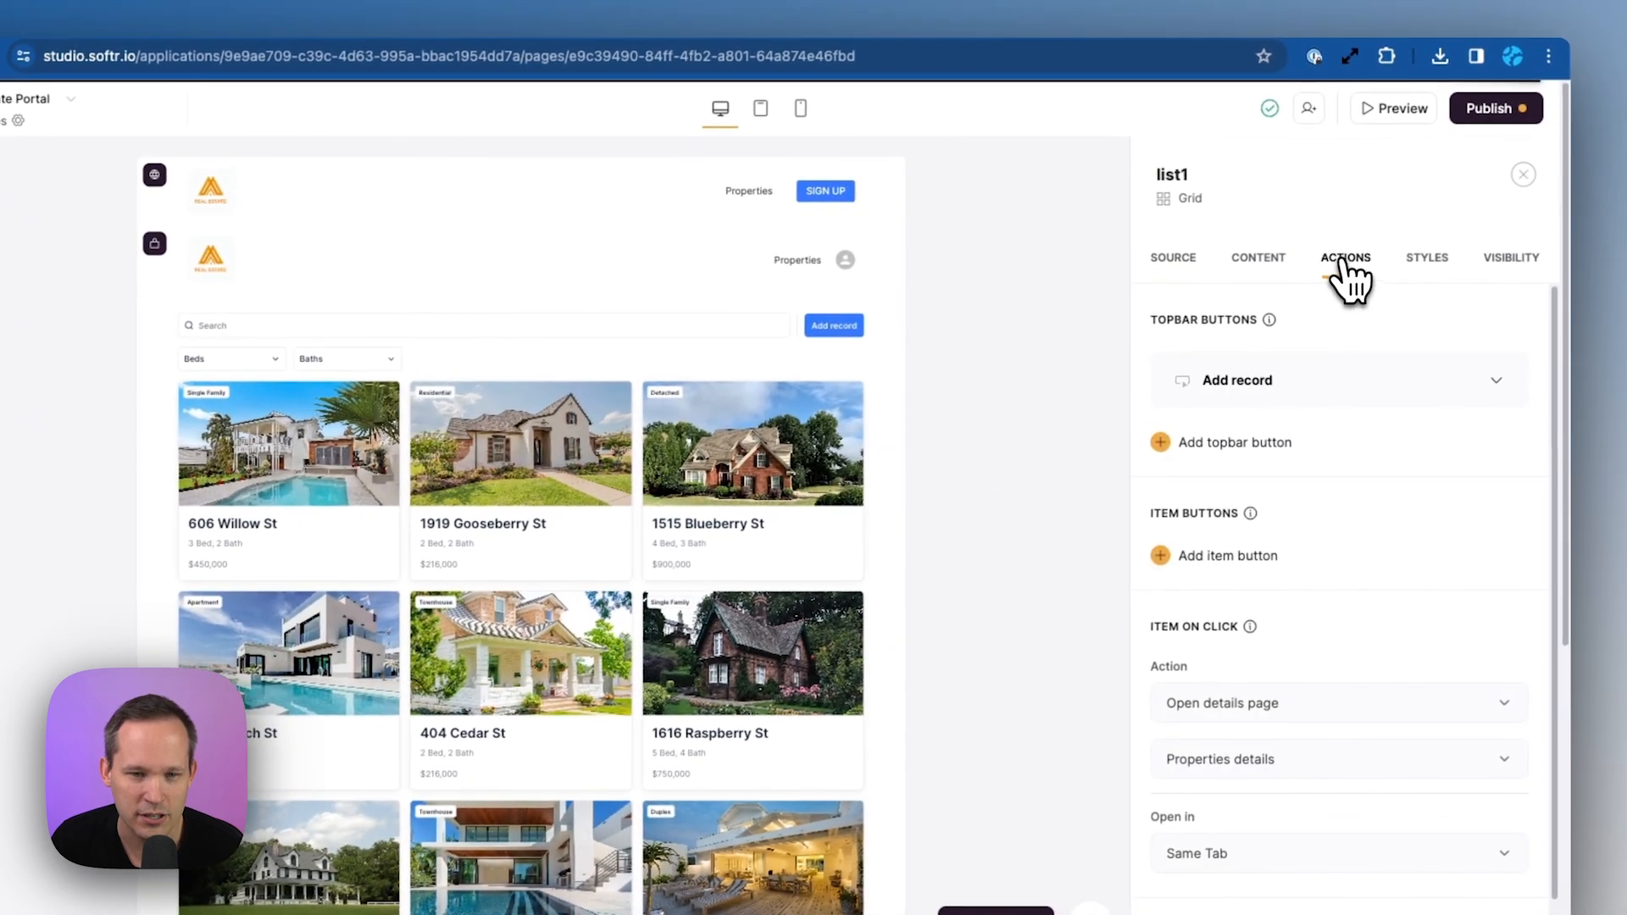
Add a heart 'Favorite' one-click update button adding Logged-in user > Record ID to Favorited By
left_click(1235, 562)
scroll(1254, 618, "down", 2)
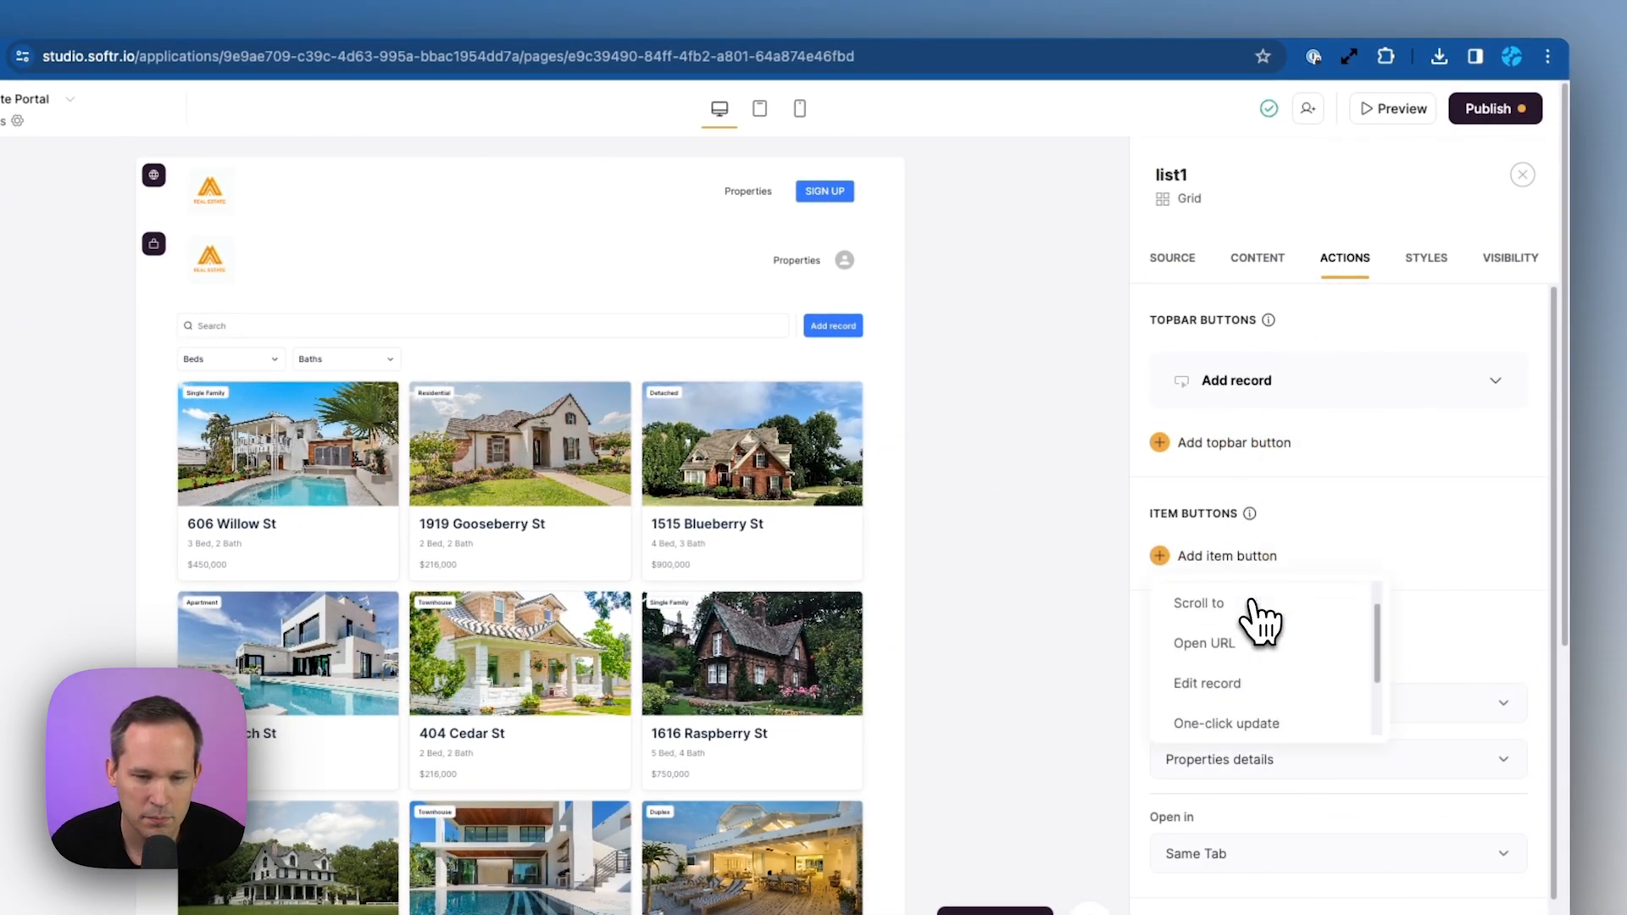
left_click(1245, 678)
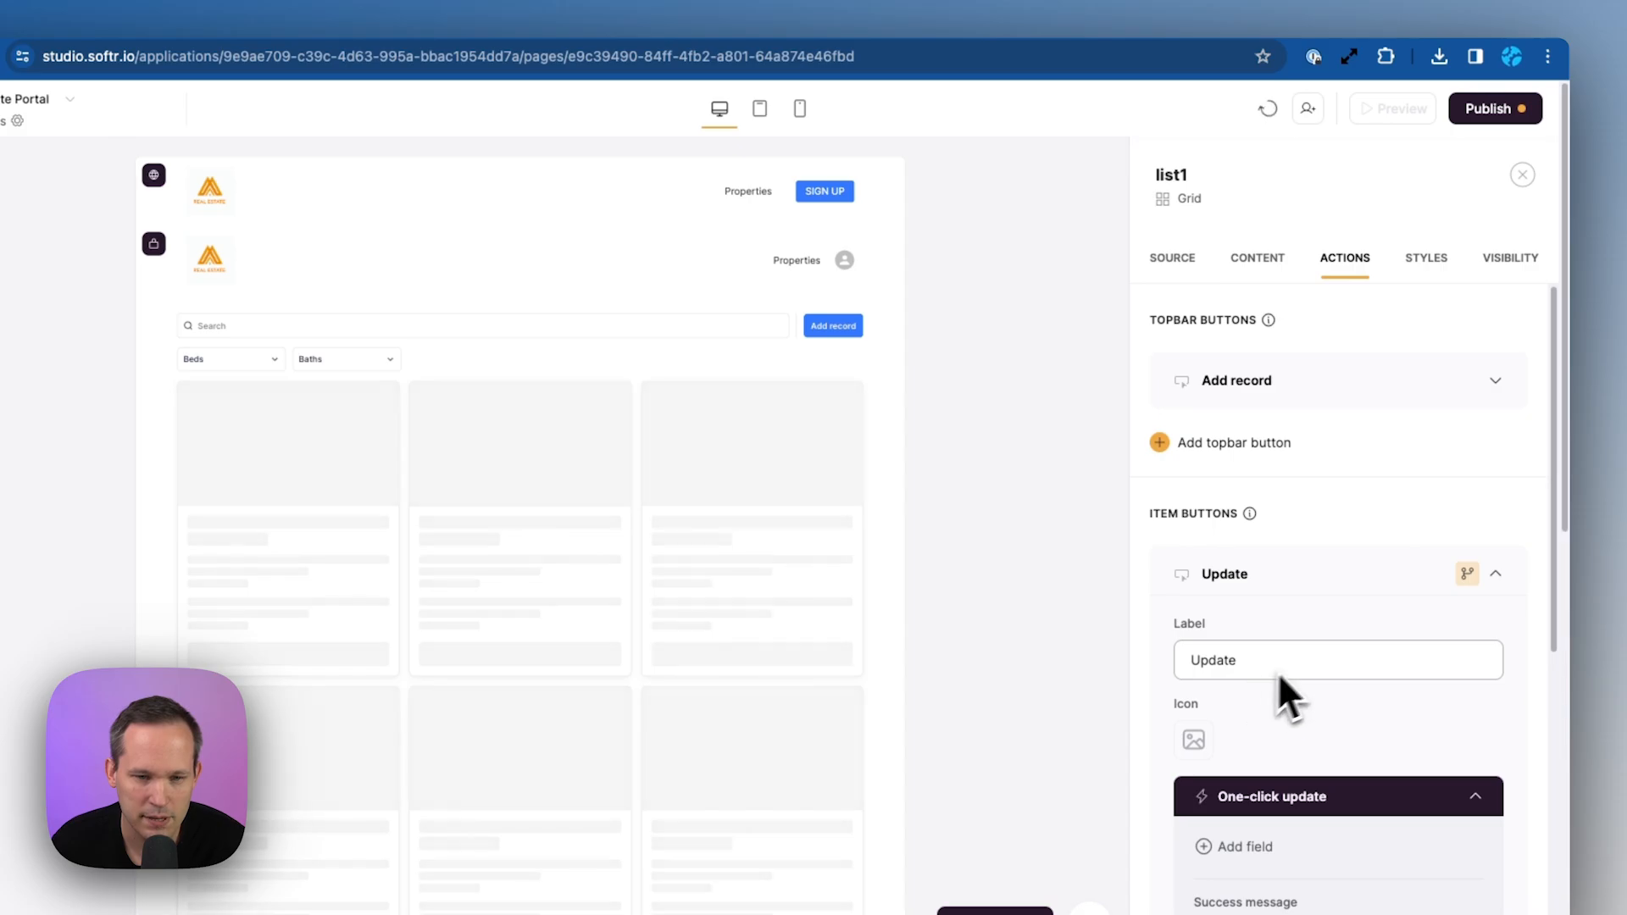
scroll(1398, 835, "down", 4)
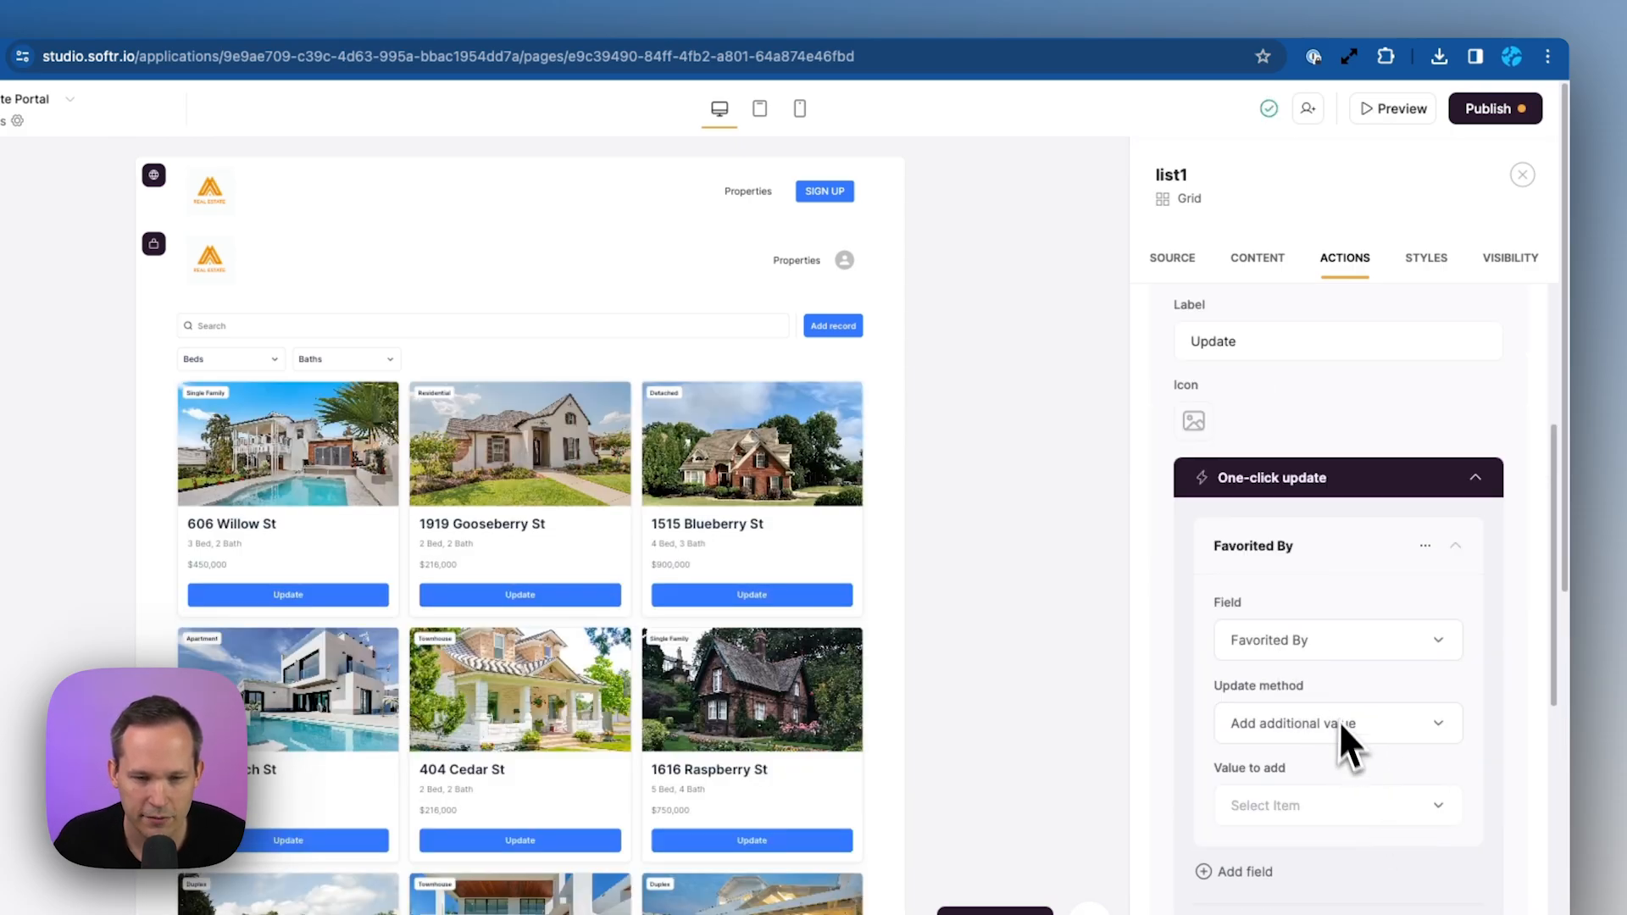
left_click(1334, 807)
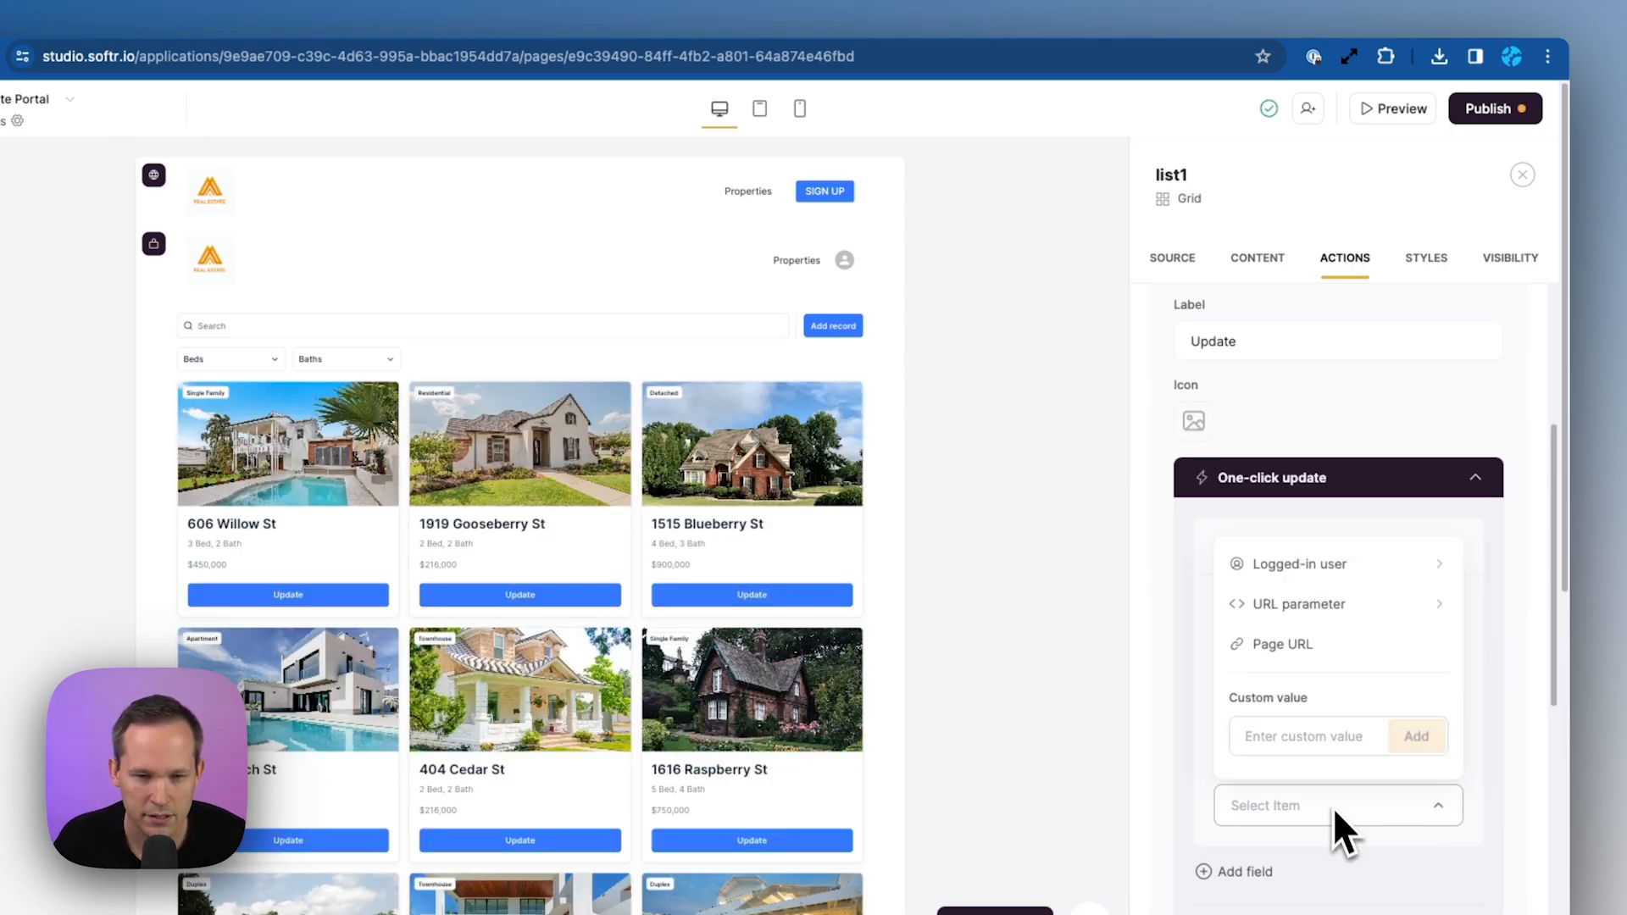
left_click(1353, 572)
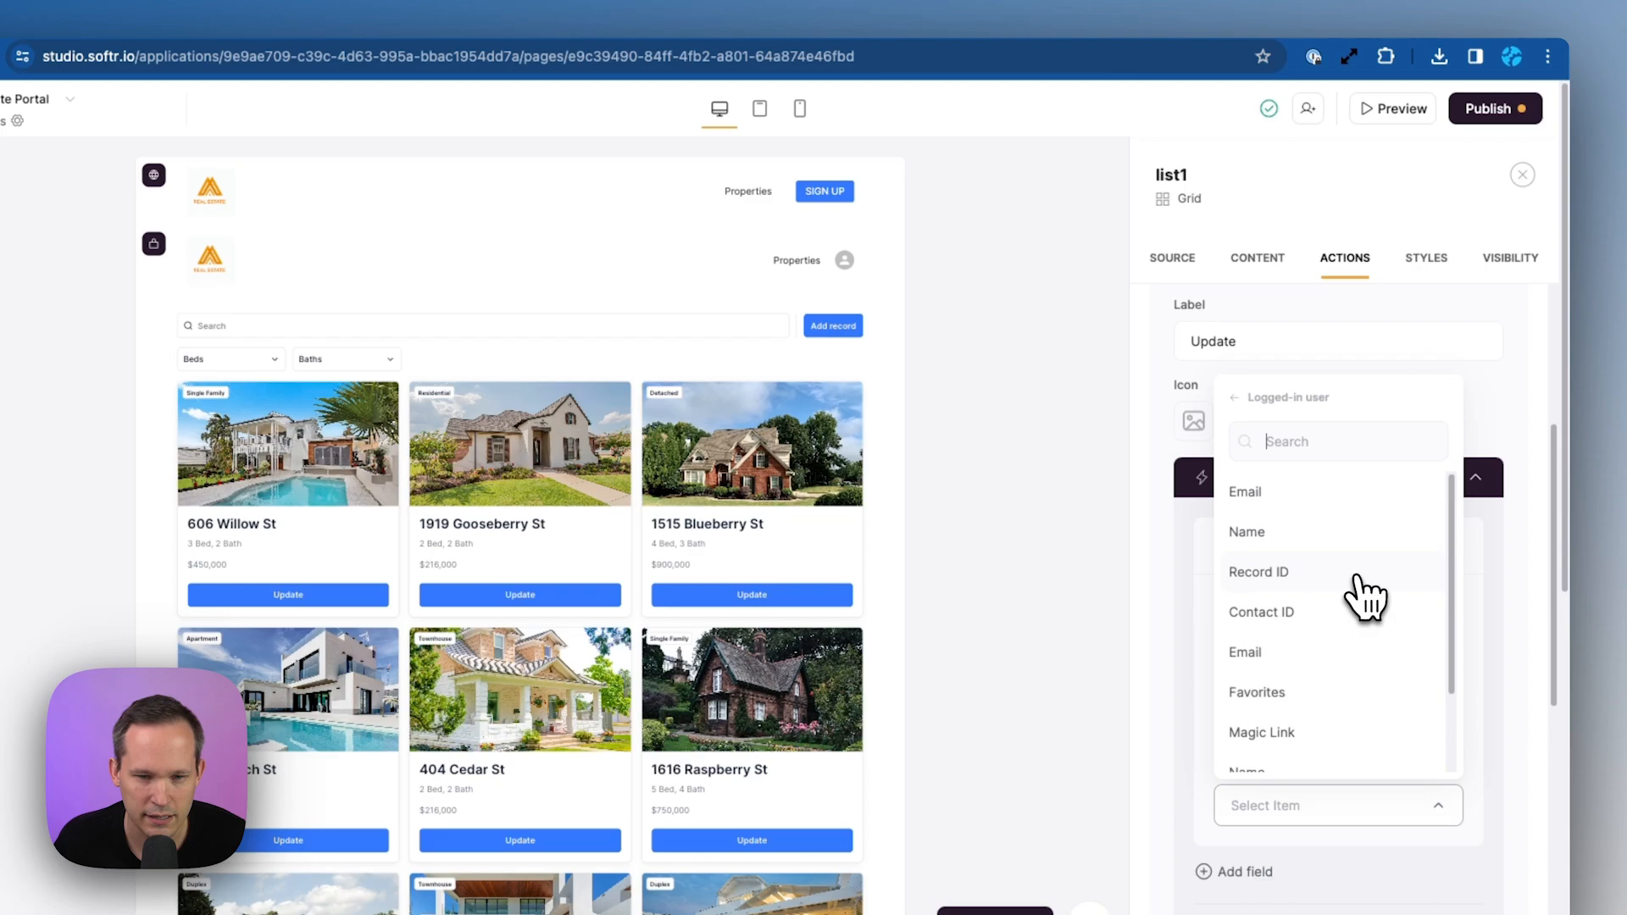
left_click(1311, 581)
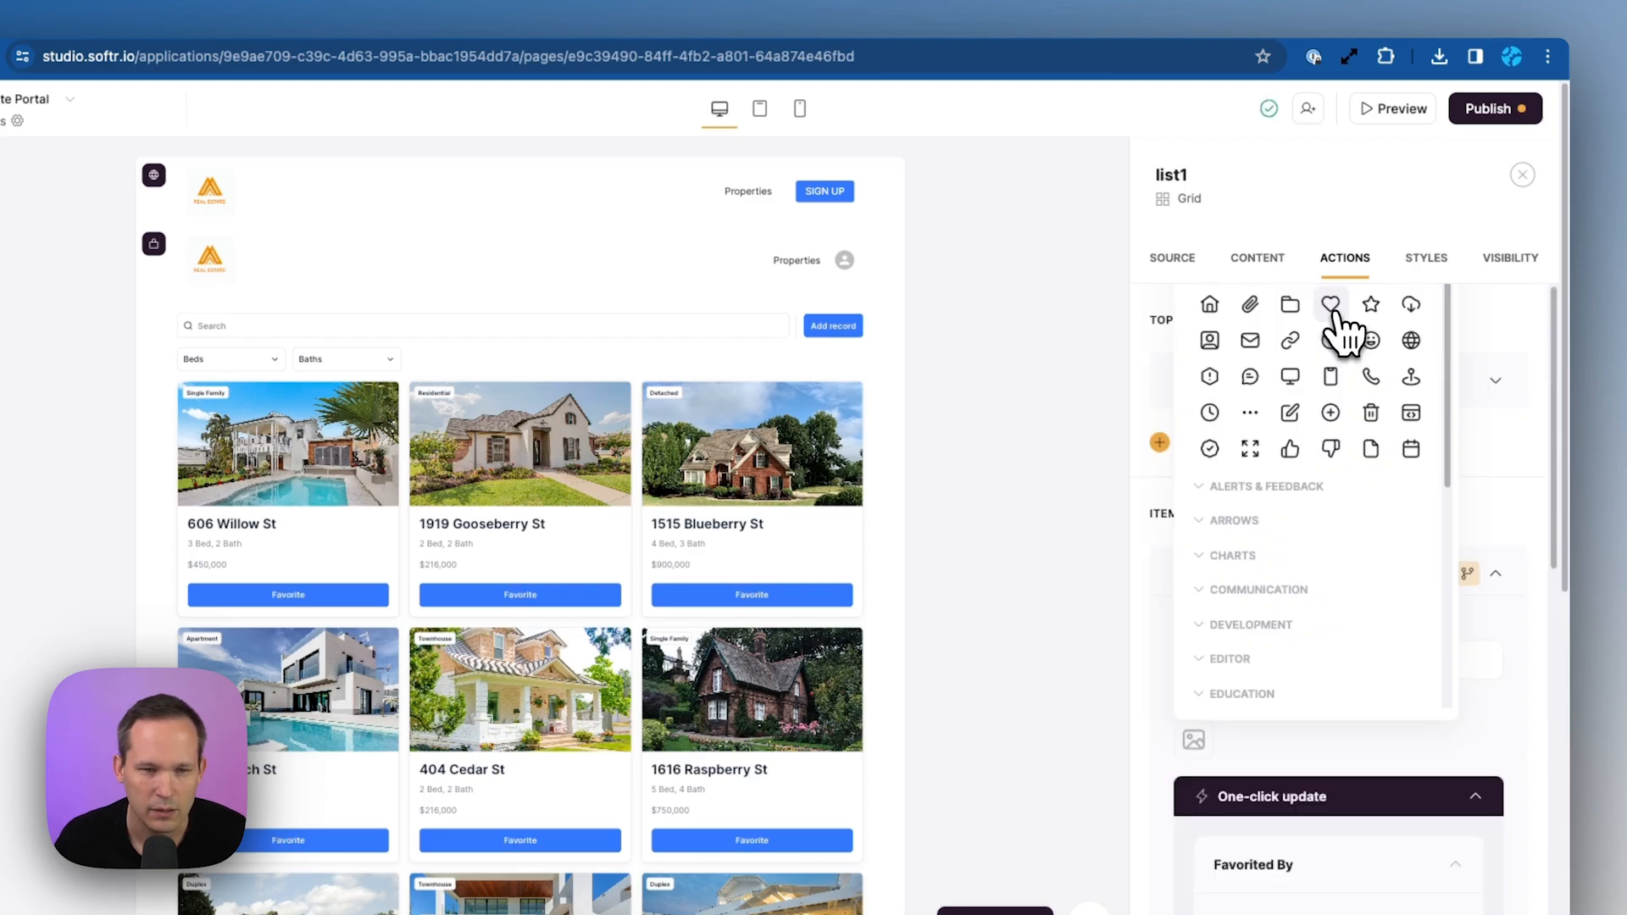
left_click(1344, 327)
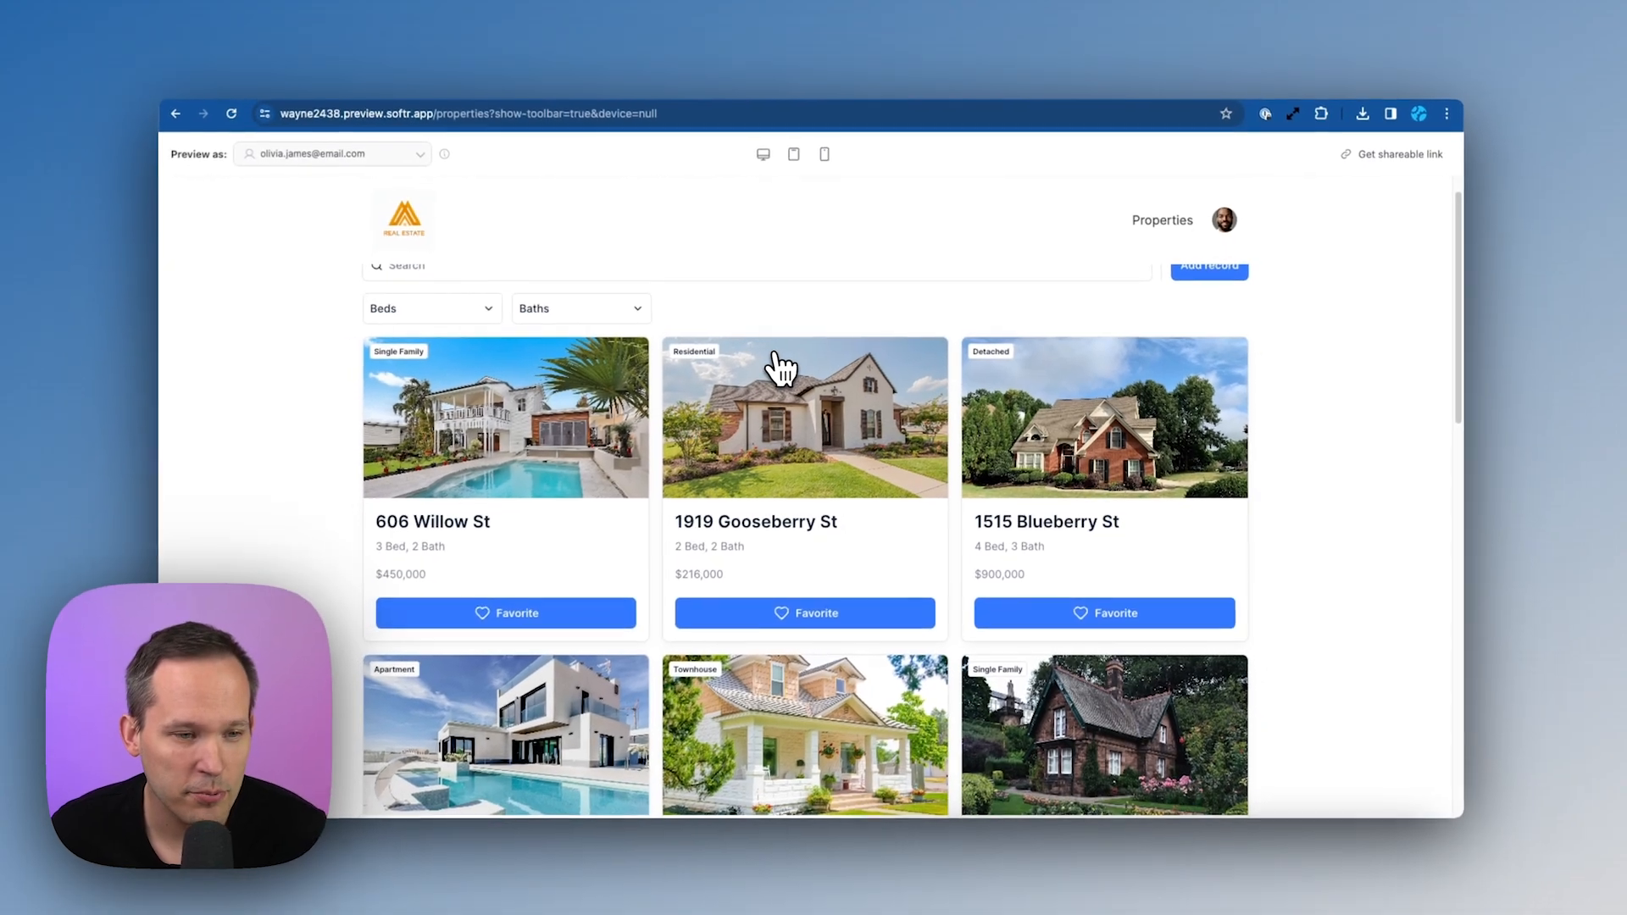
scroll(753, 368, "down", 3)
scroll(618, 526, "up", 3)
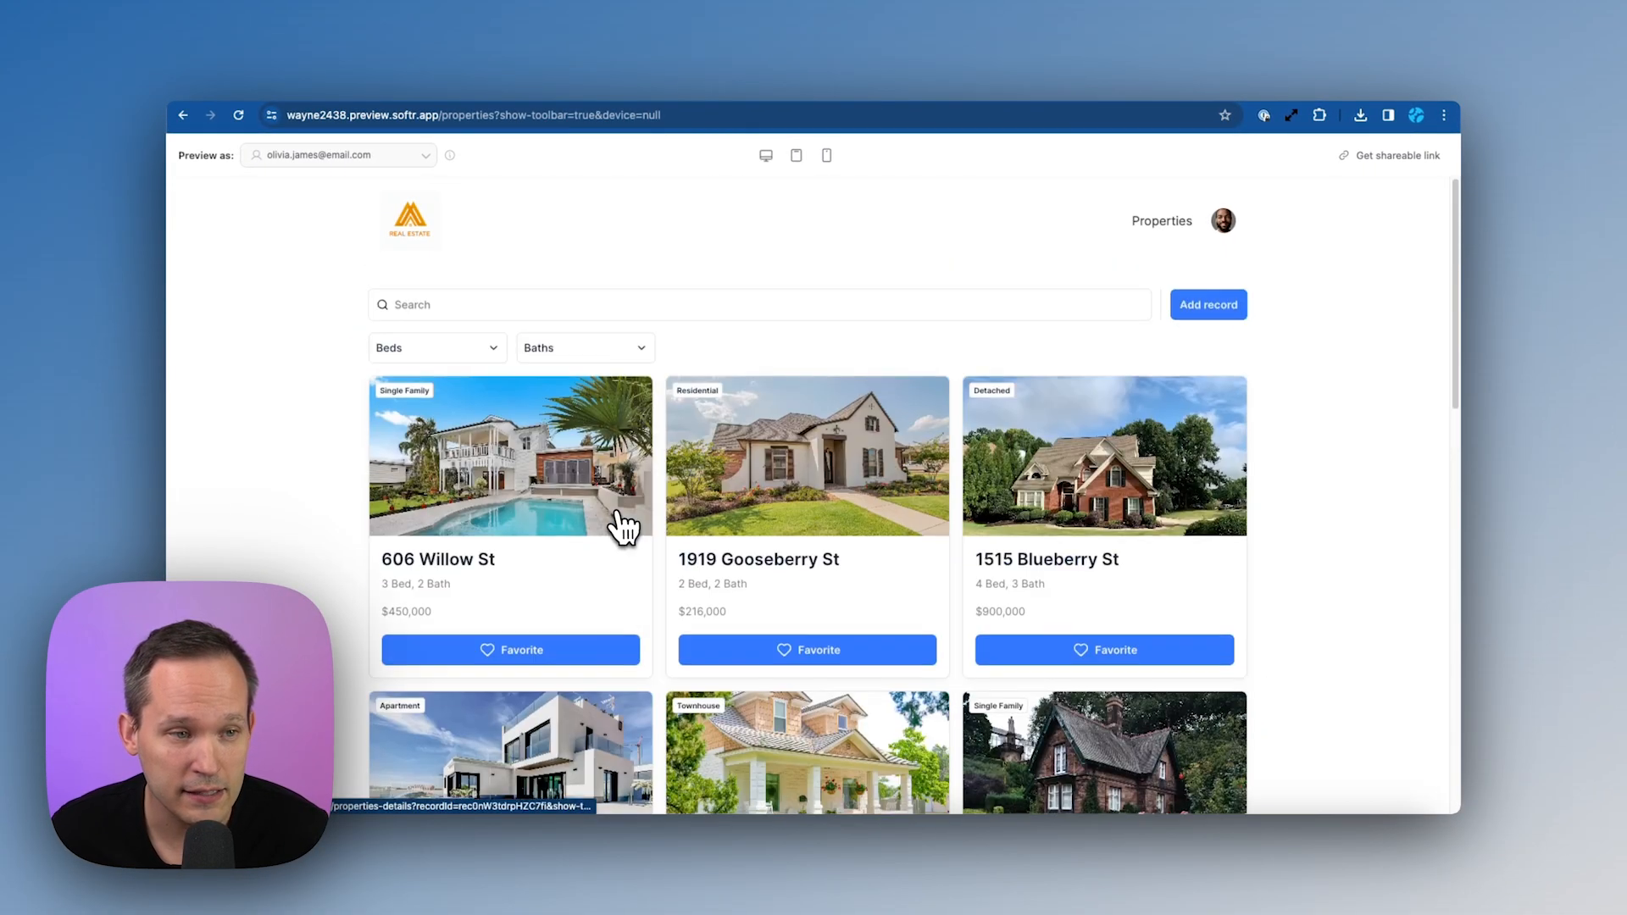
scroll(618, 526, "down", 2)
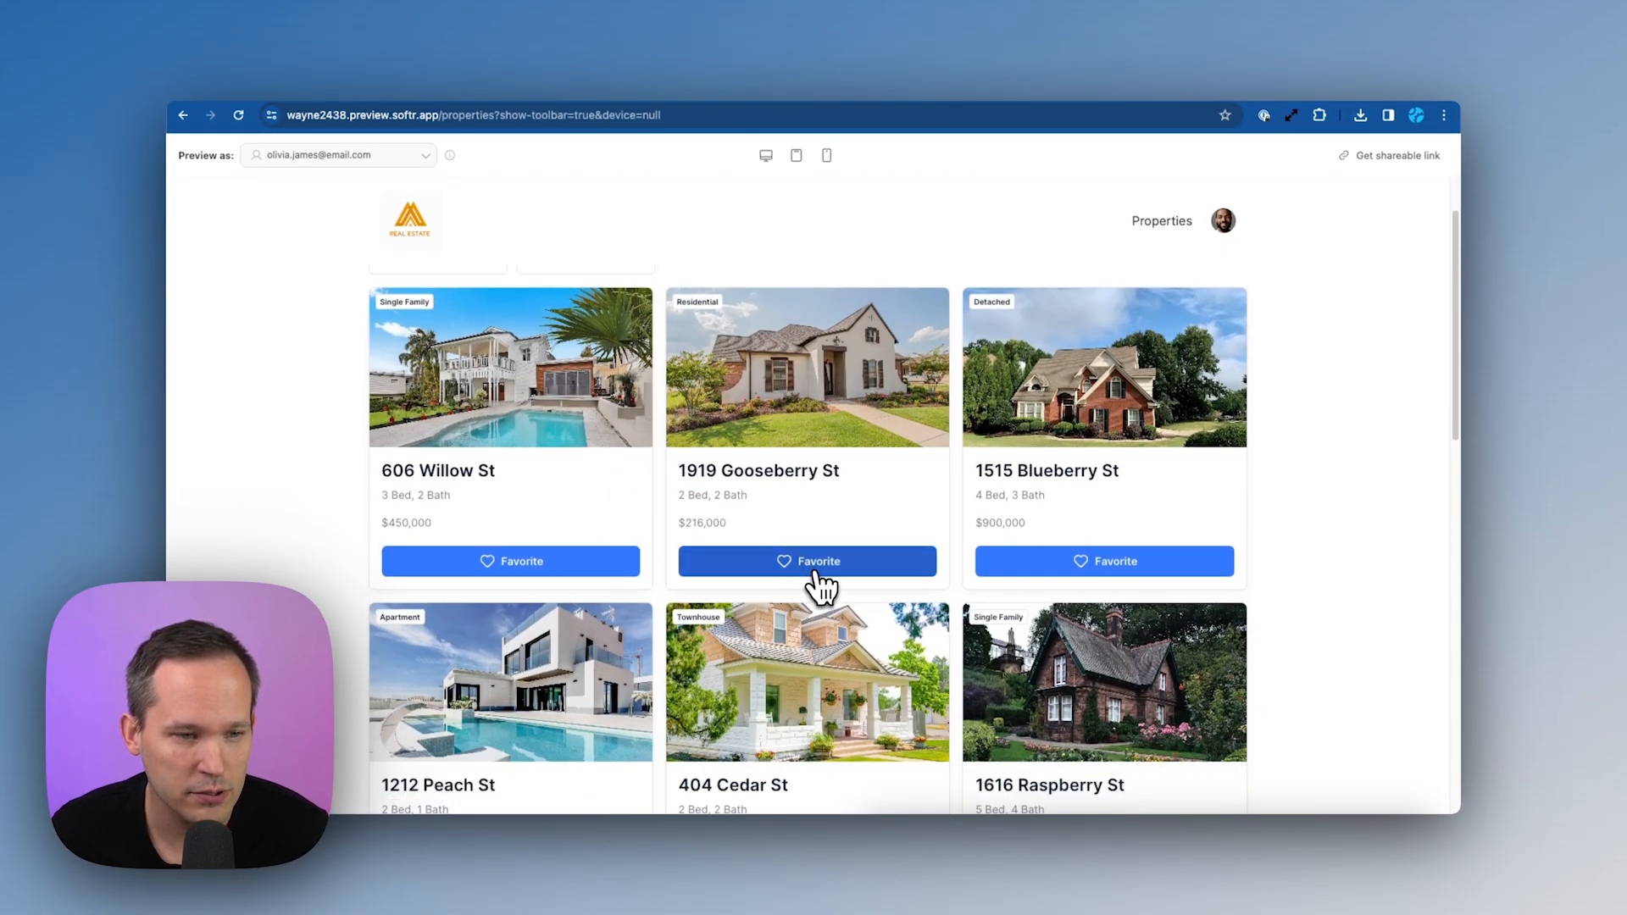
left_click(819, 583)
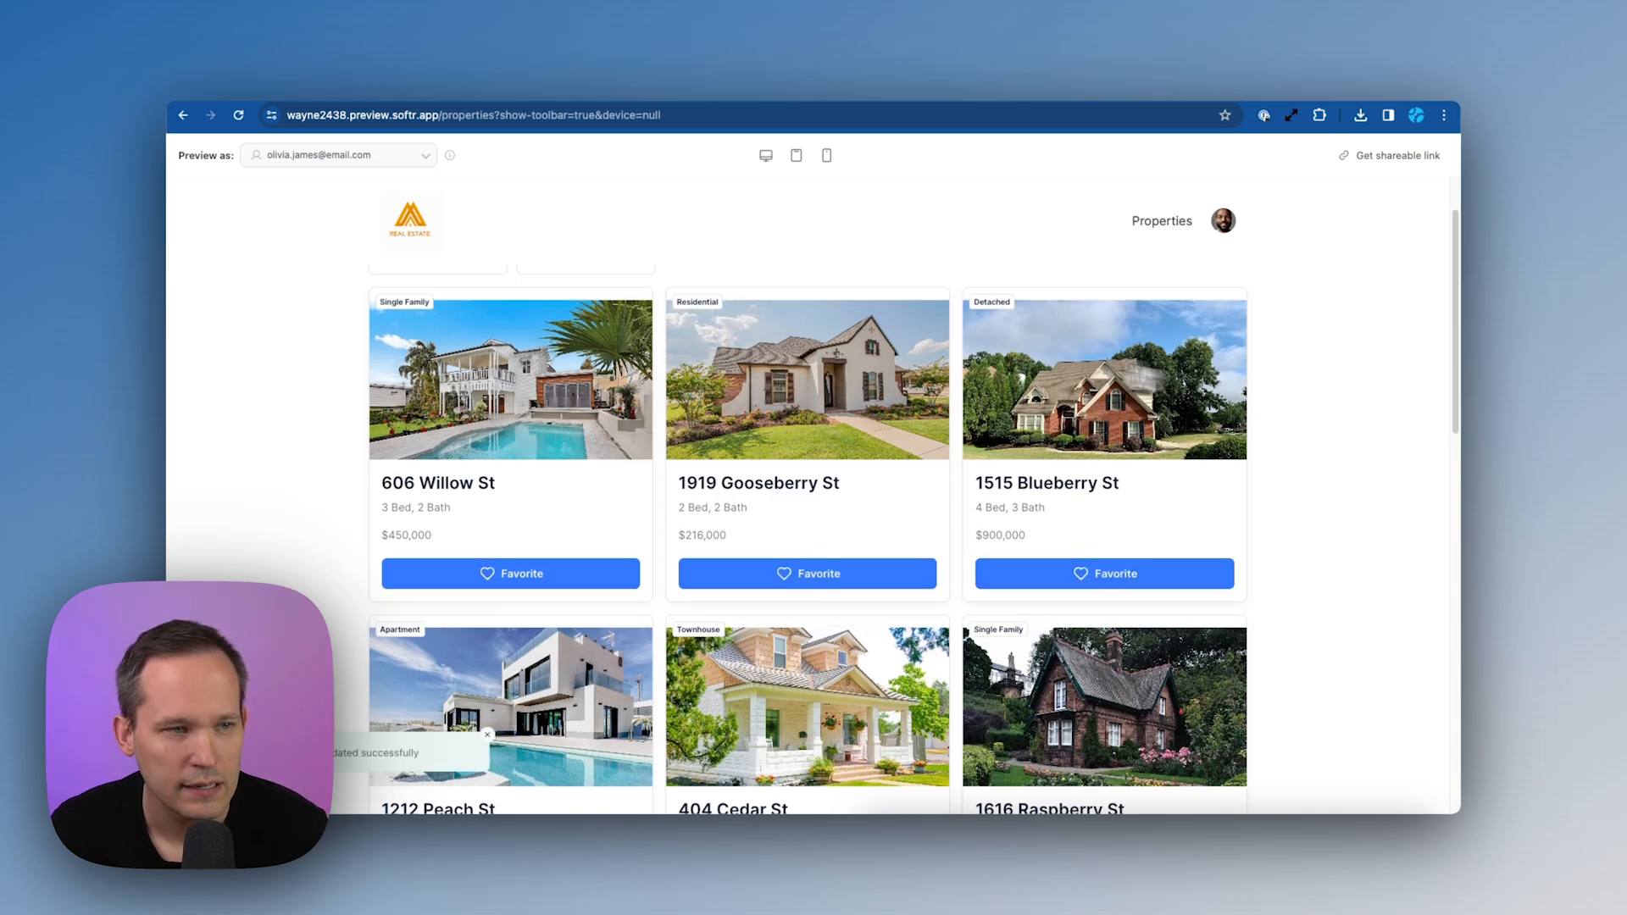
left_click(415, 229)
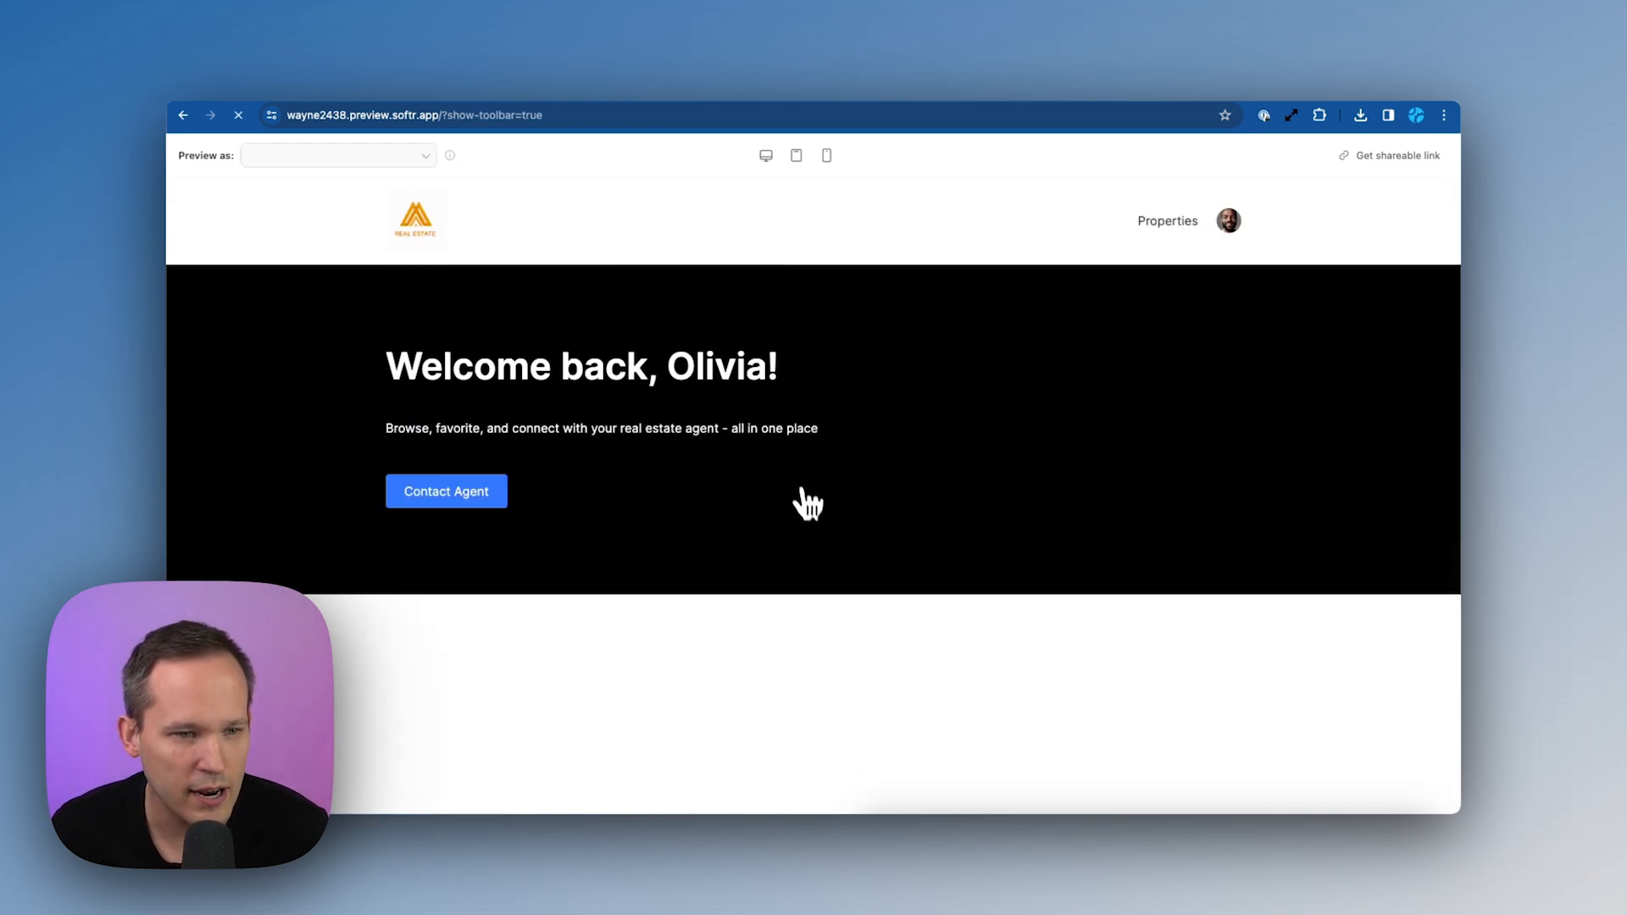
scroll(812, 514, "down", 3)
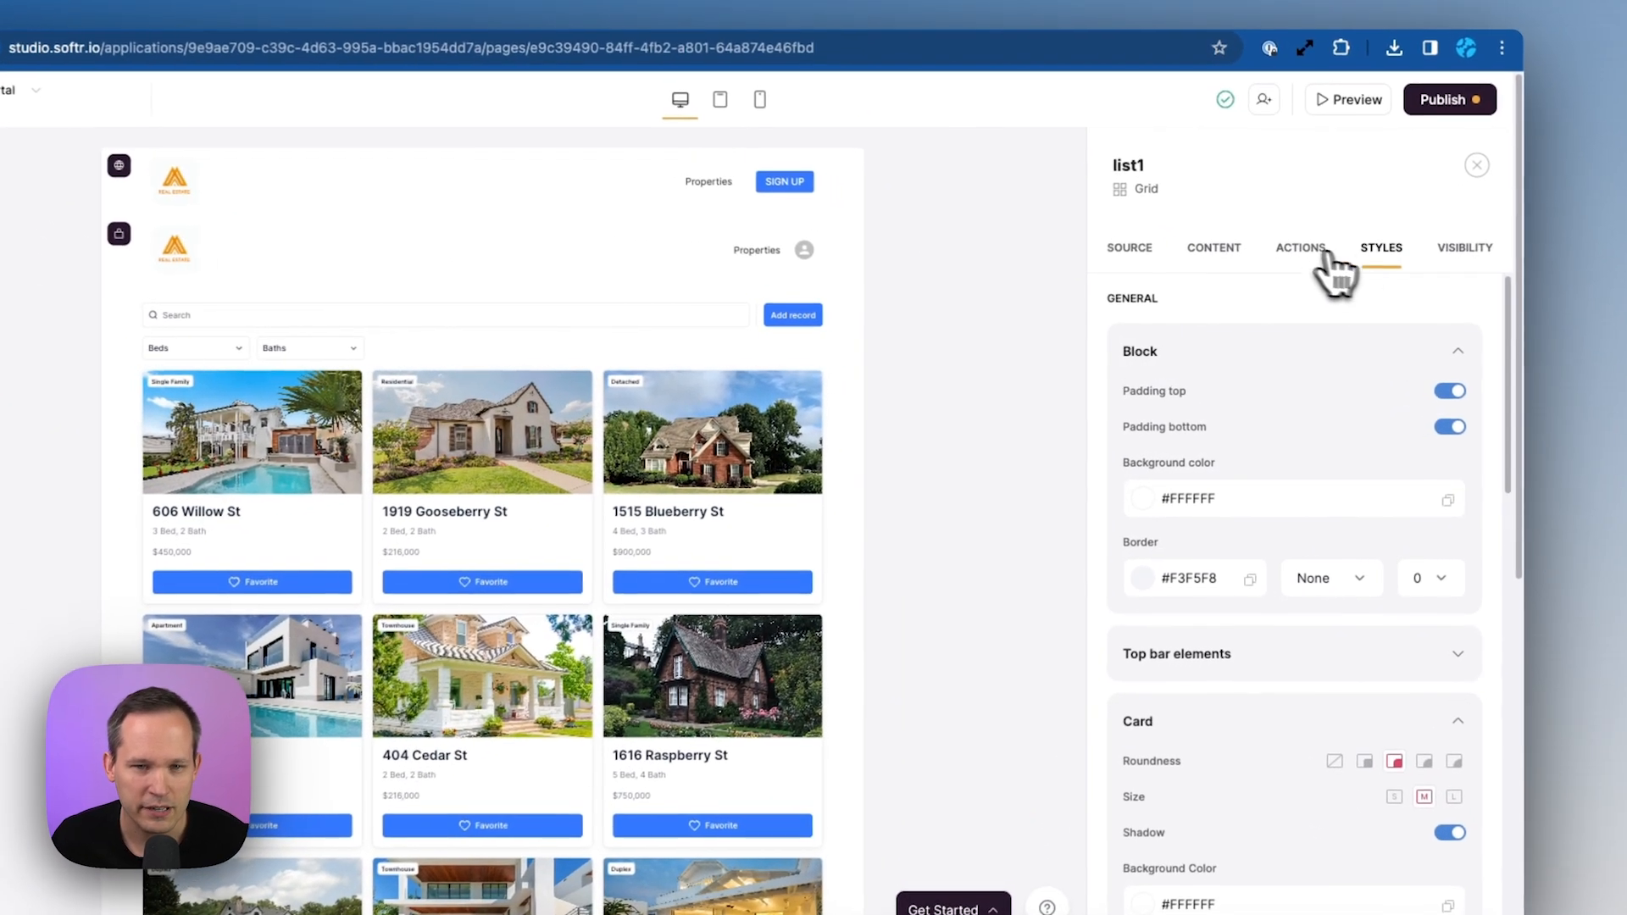
Set the Add record button's visibility to logged-in users in the Agents group
left_click(1324, 251)
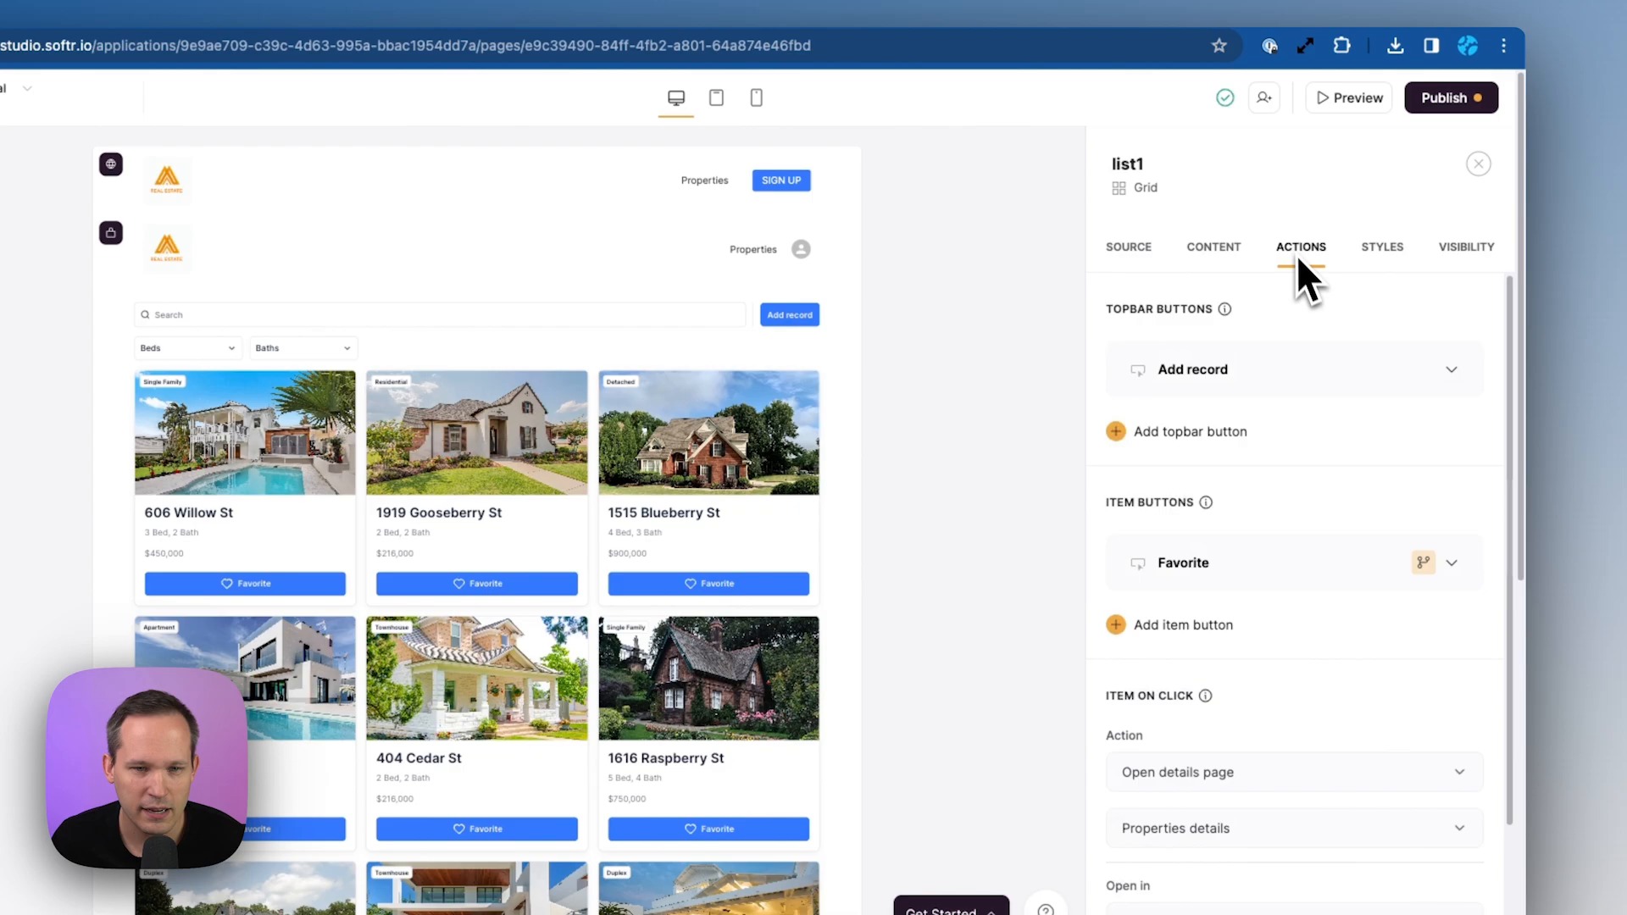
left_click(1287, 378)
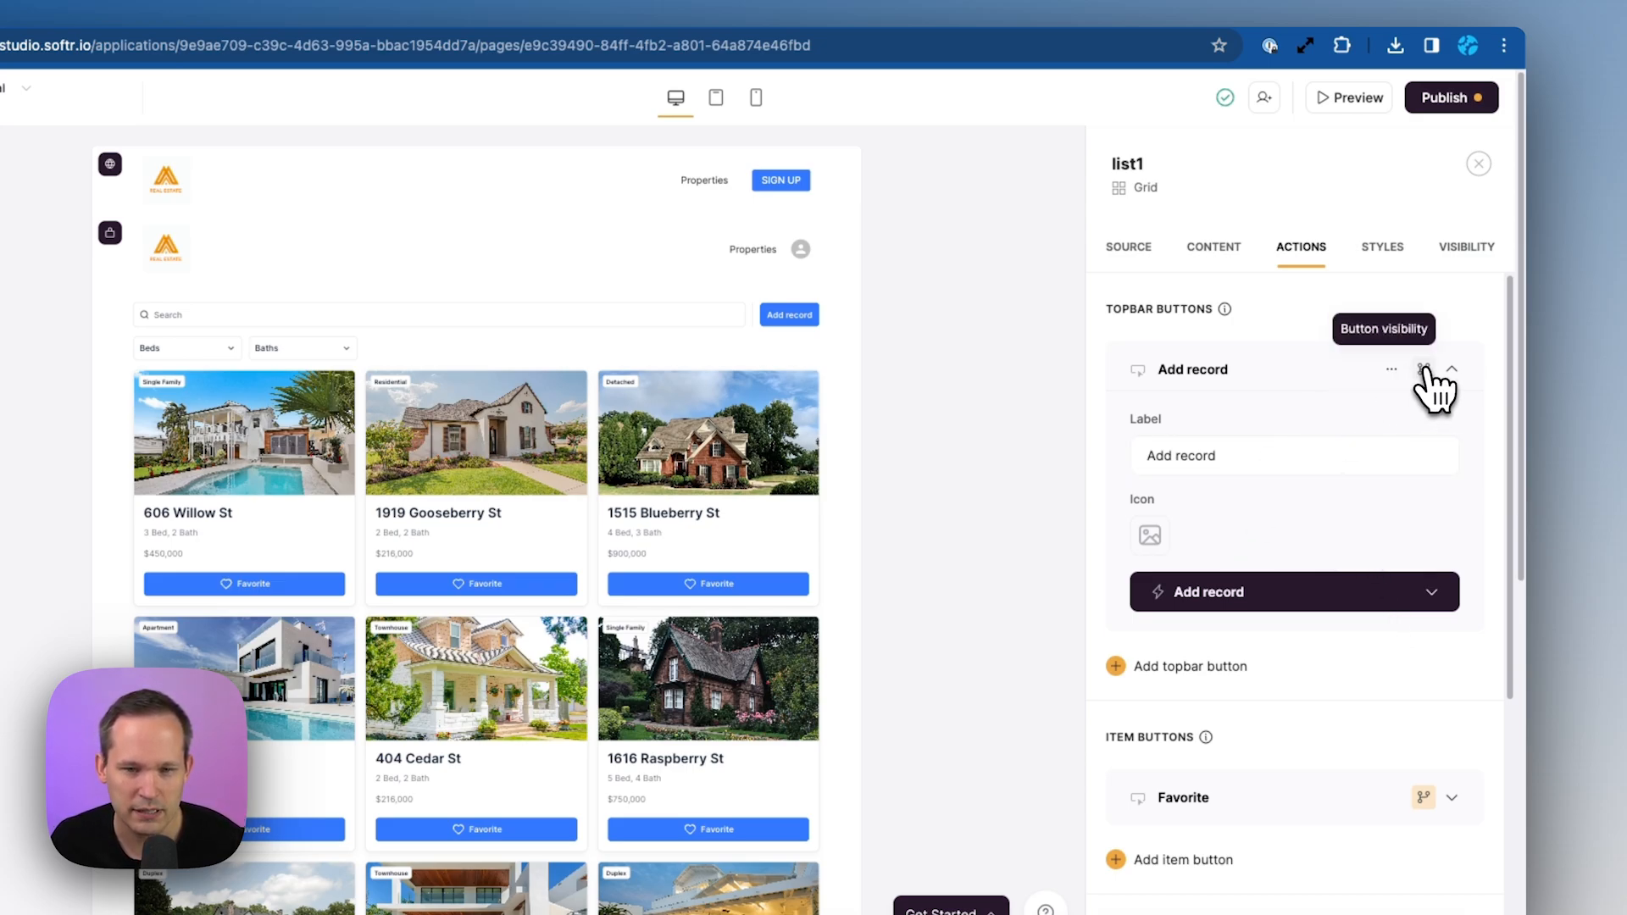
left_click(1424, 370)
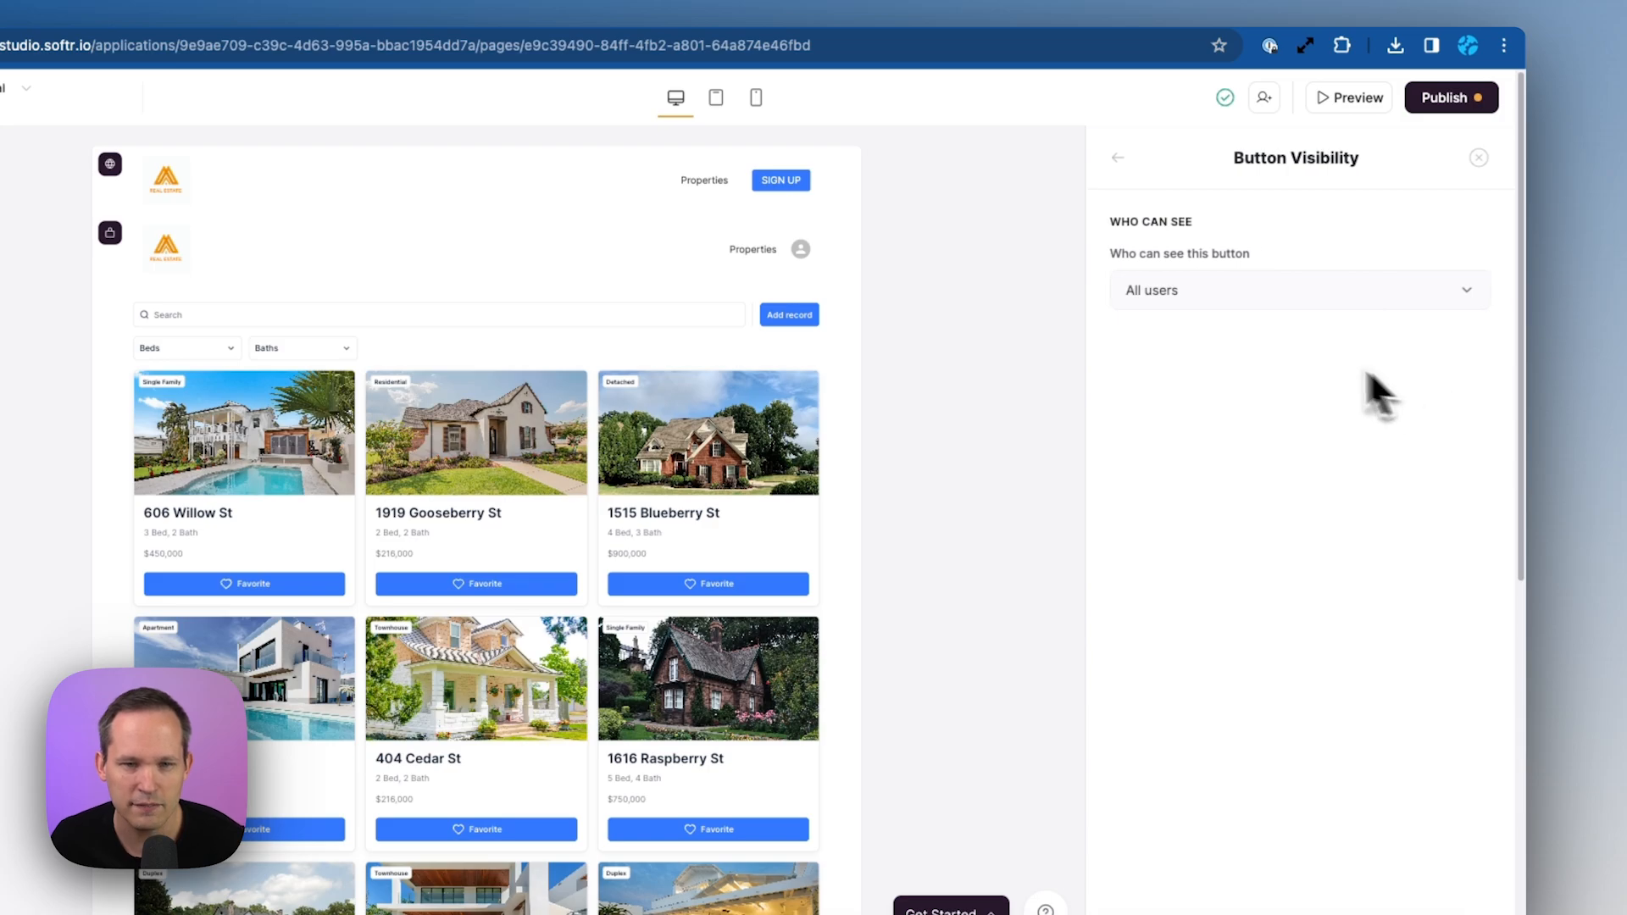
left_click(1265, 300)
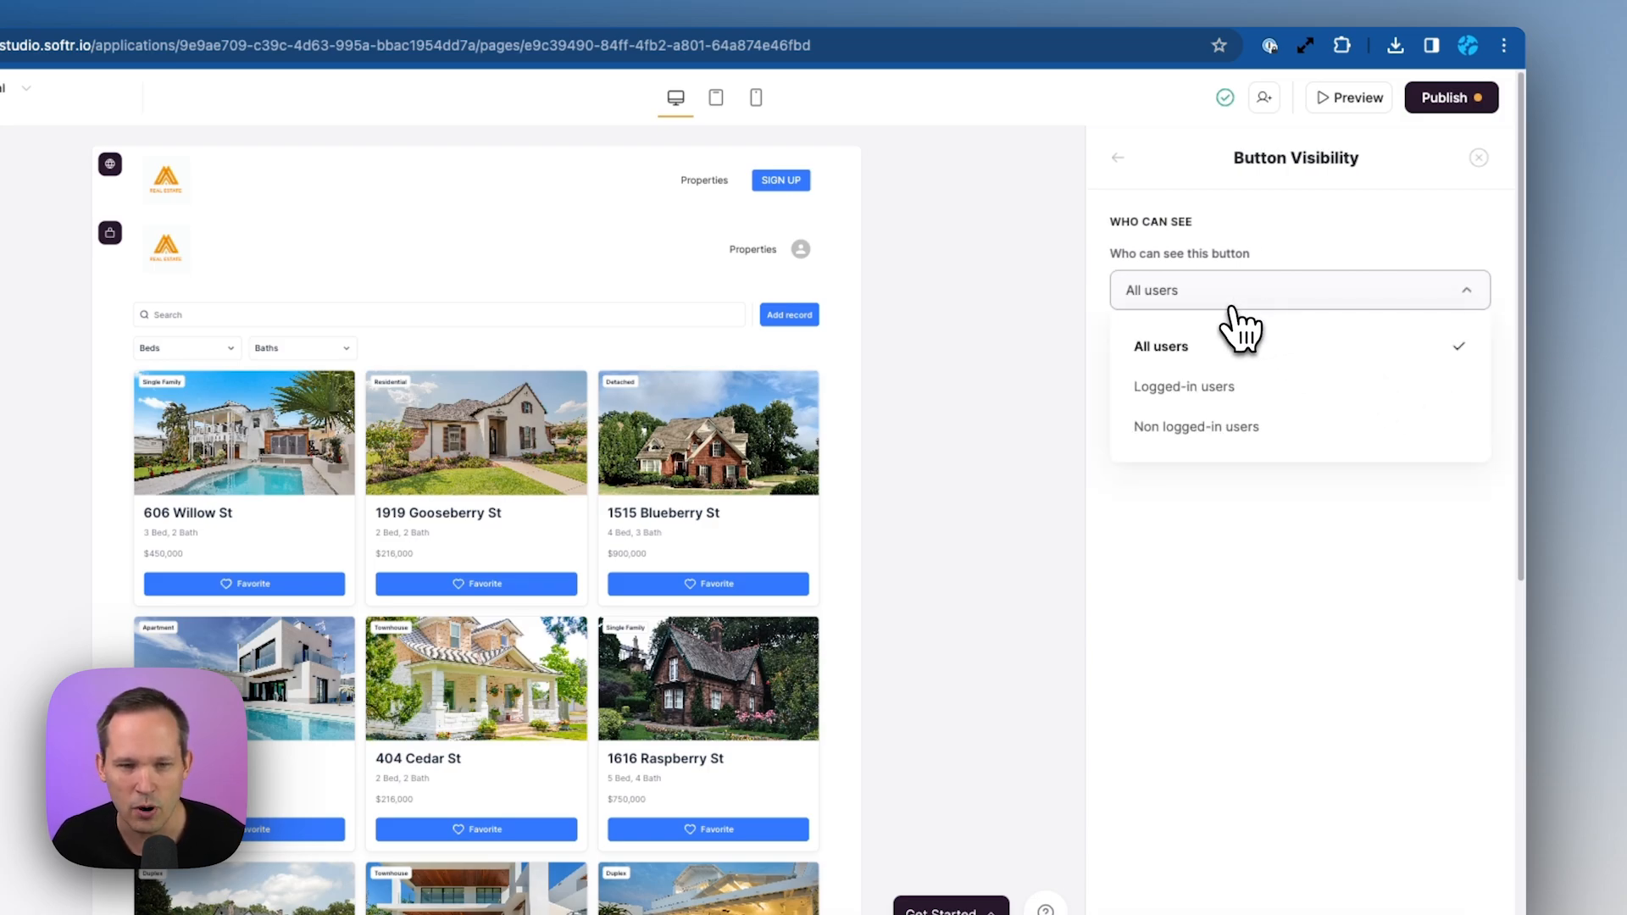
left_click(1242, 388)
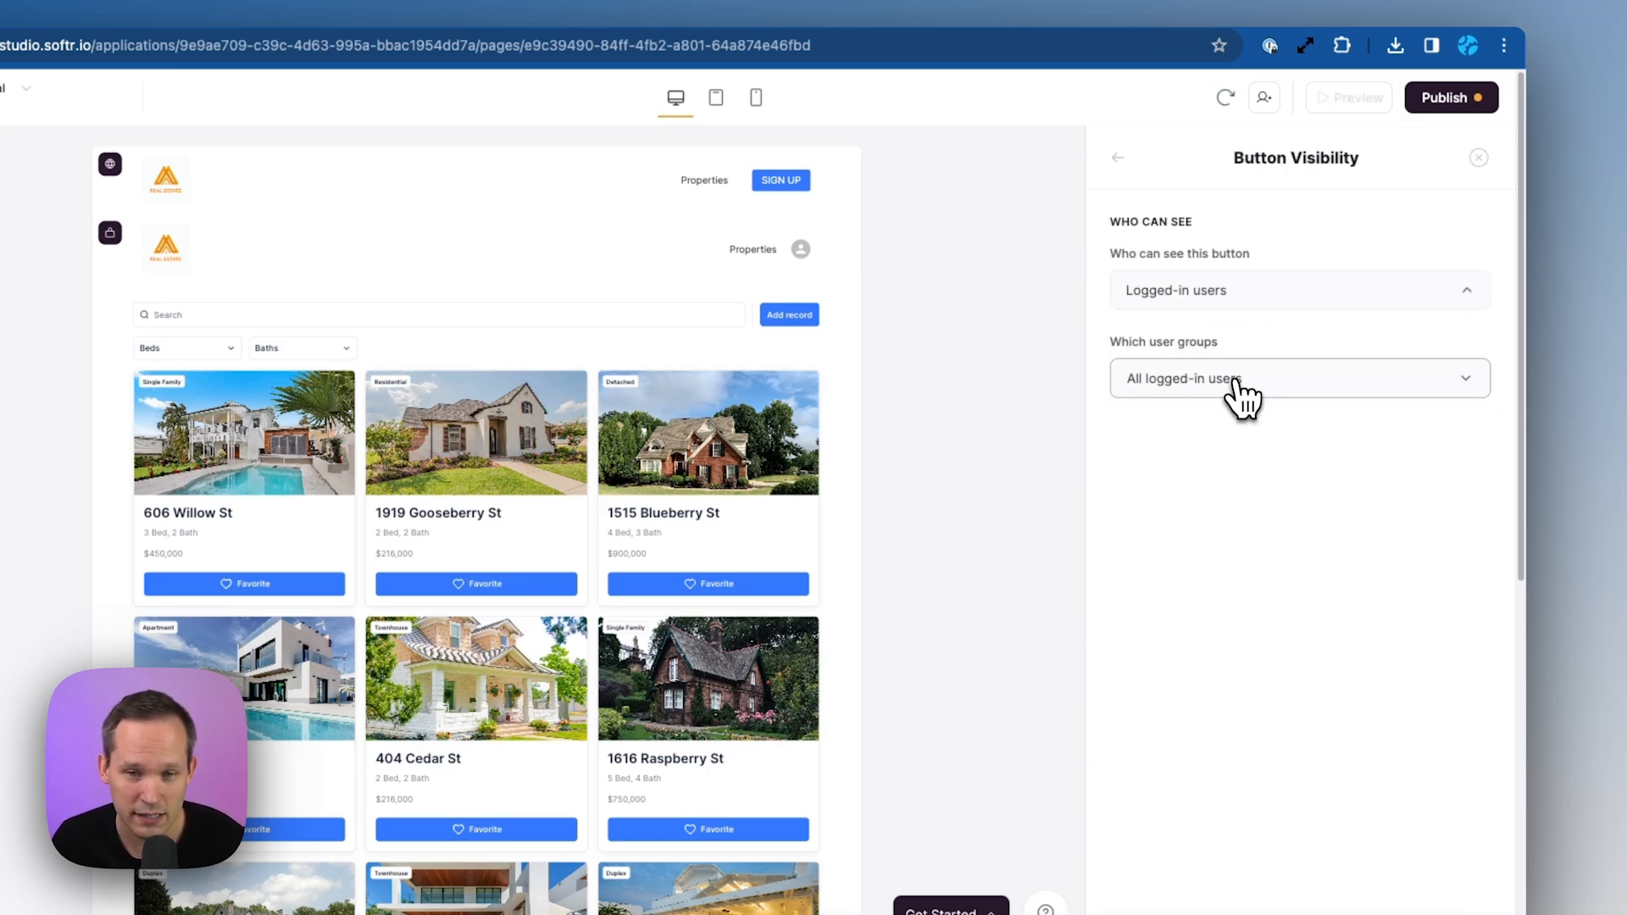
left_click(1309, 381)
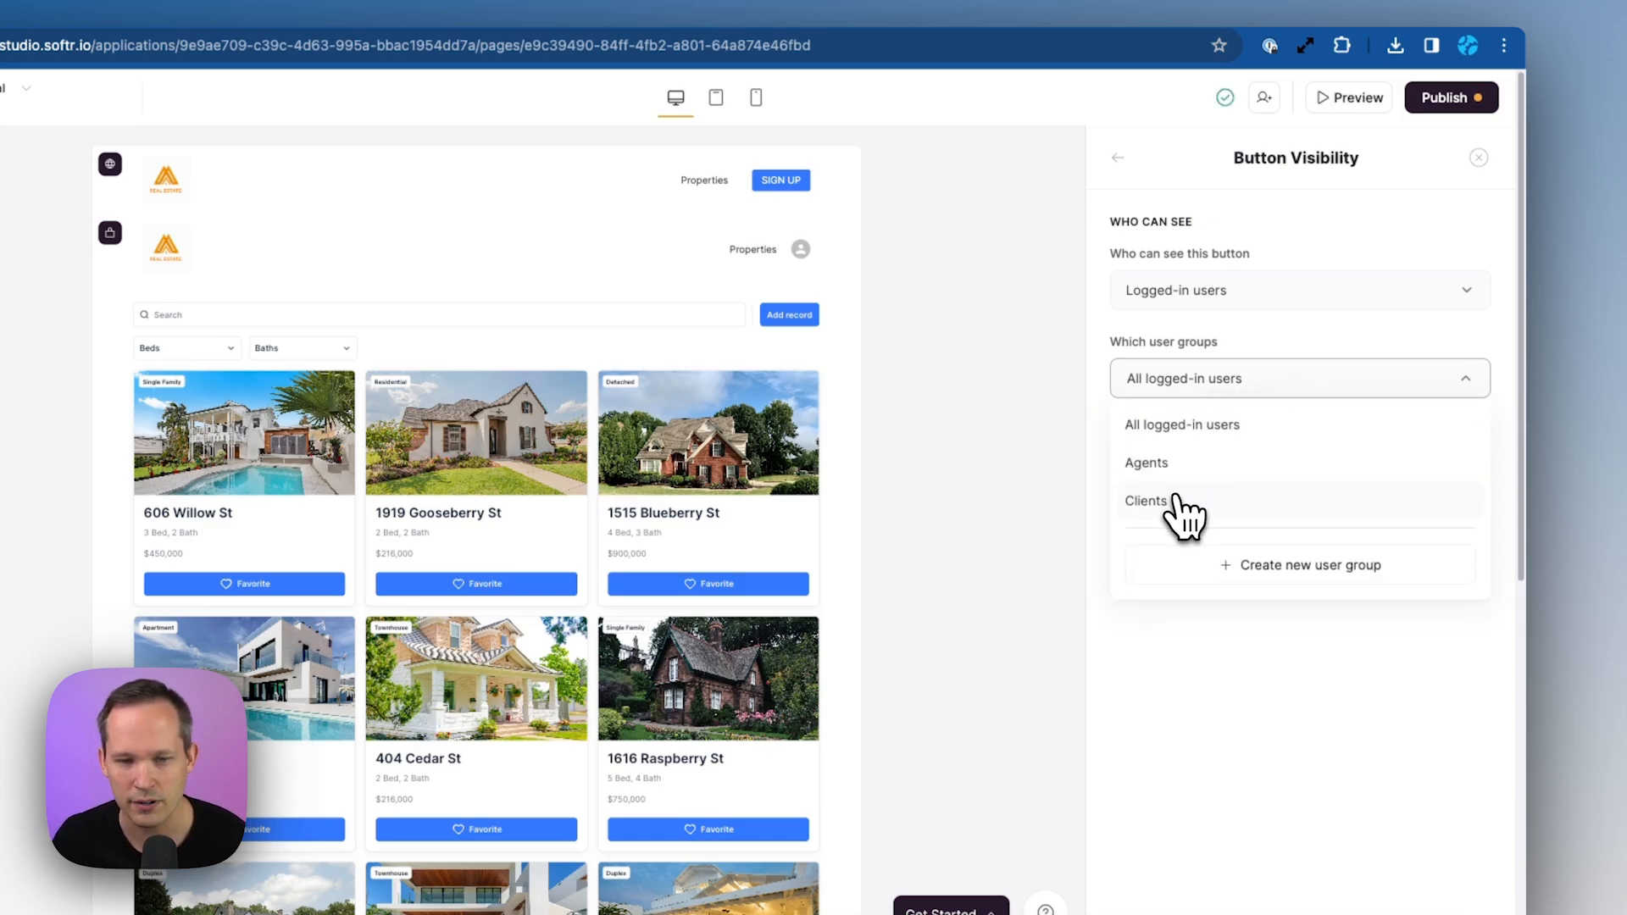
left_click(1177, 464)
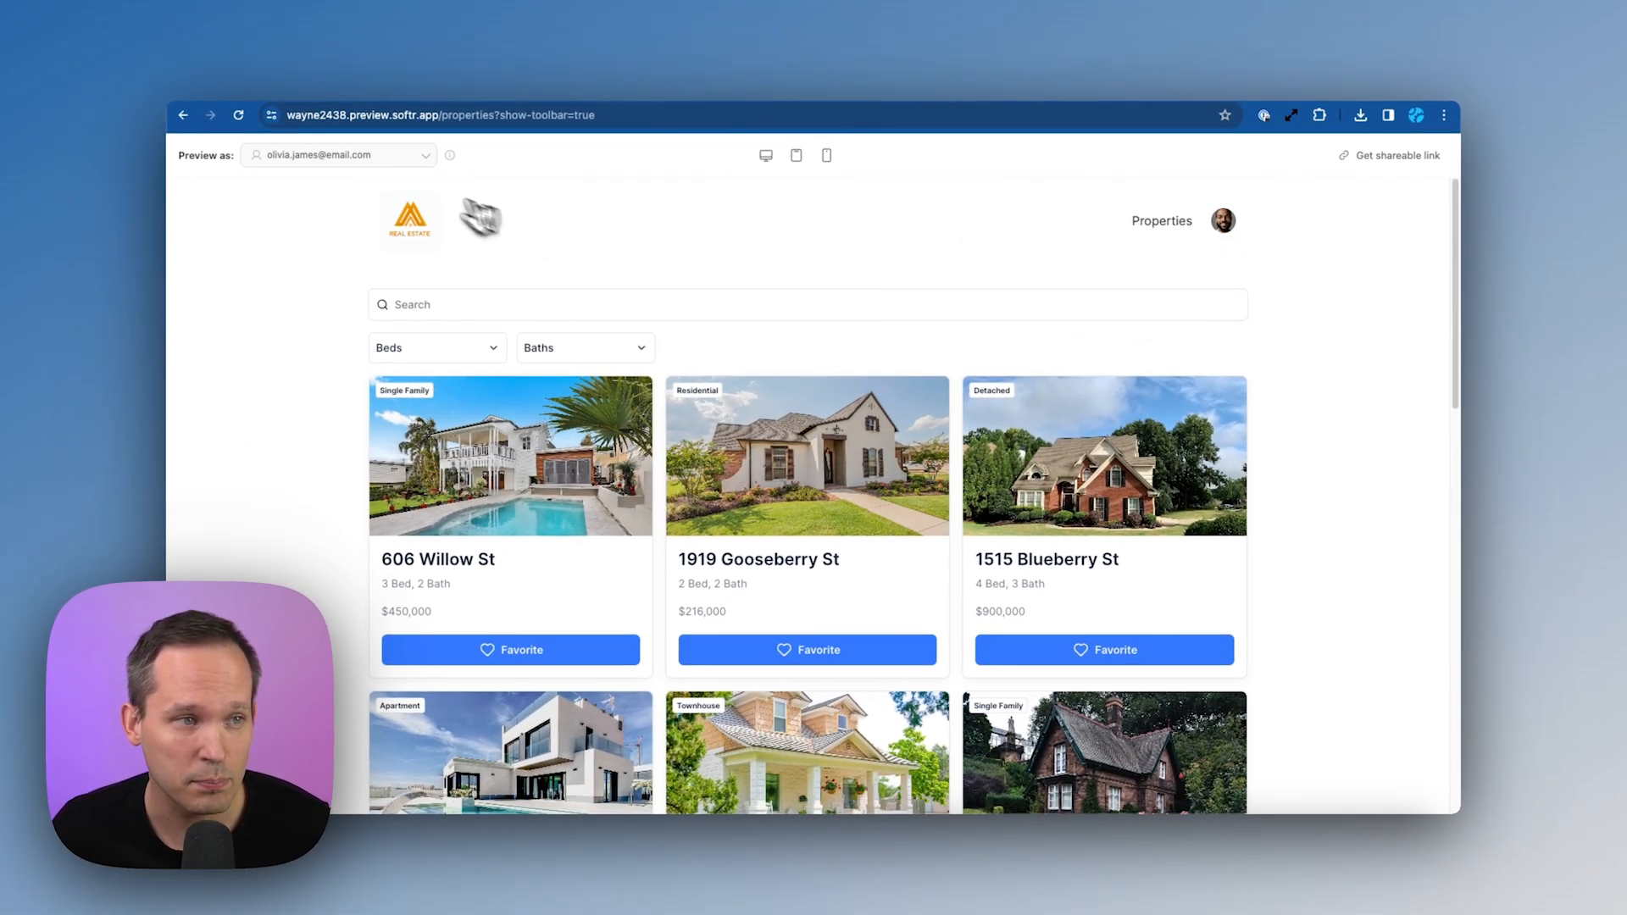
Switch the Preview as selector to a different client user
left_click(411, 162)
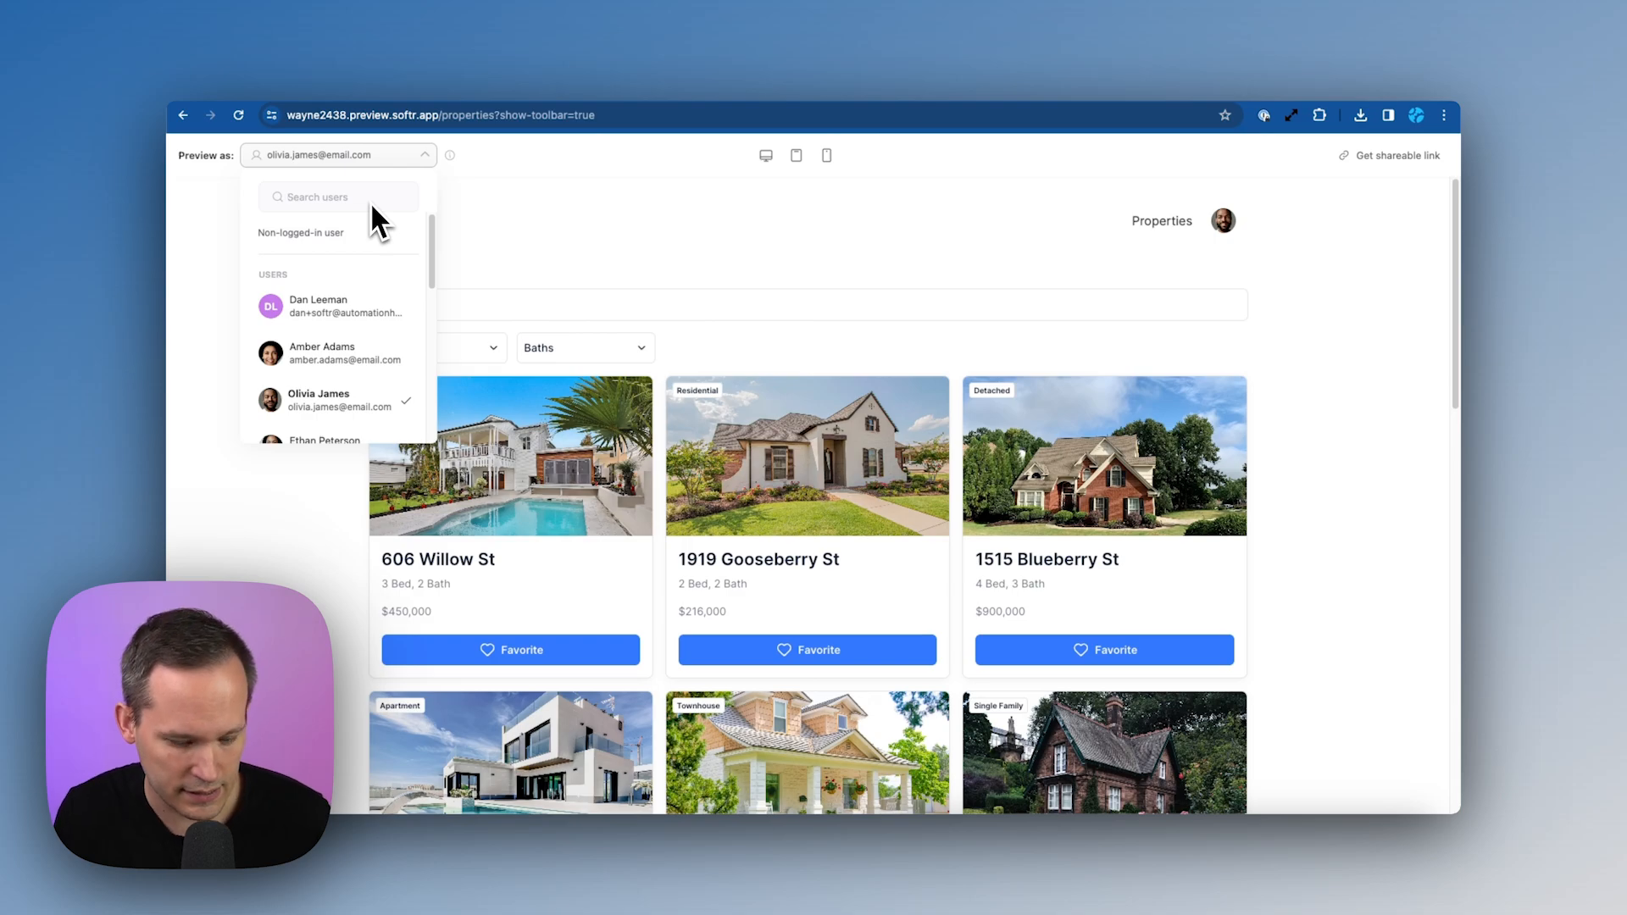
left_click(345, 278)
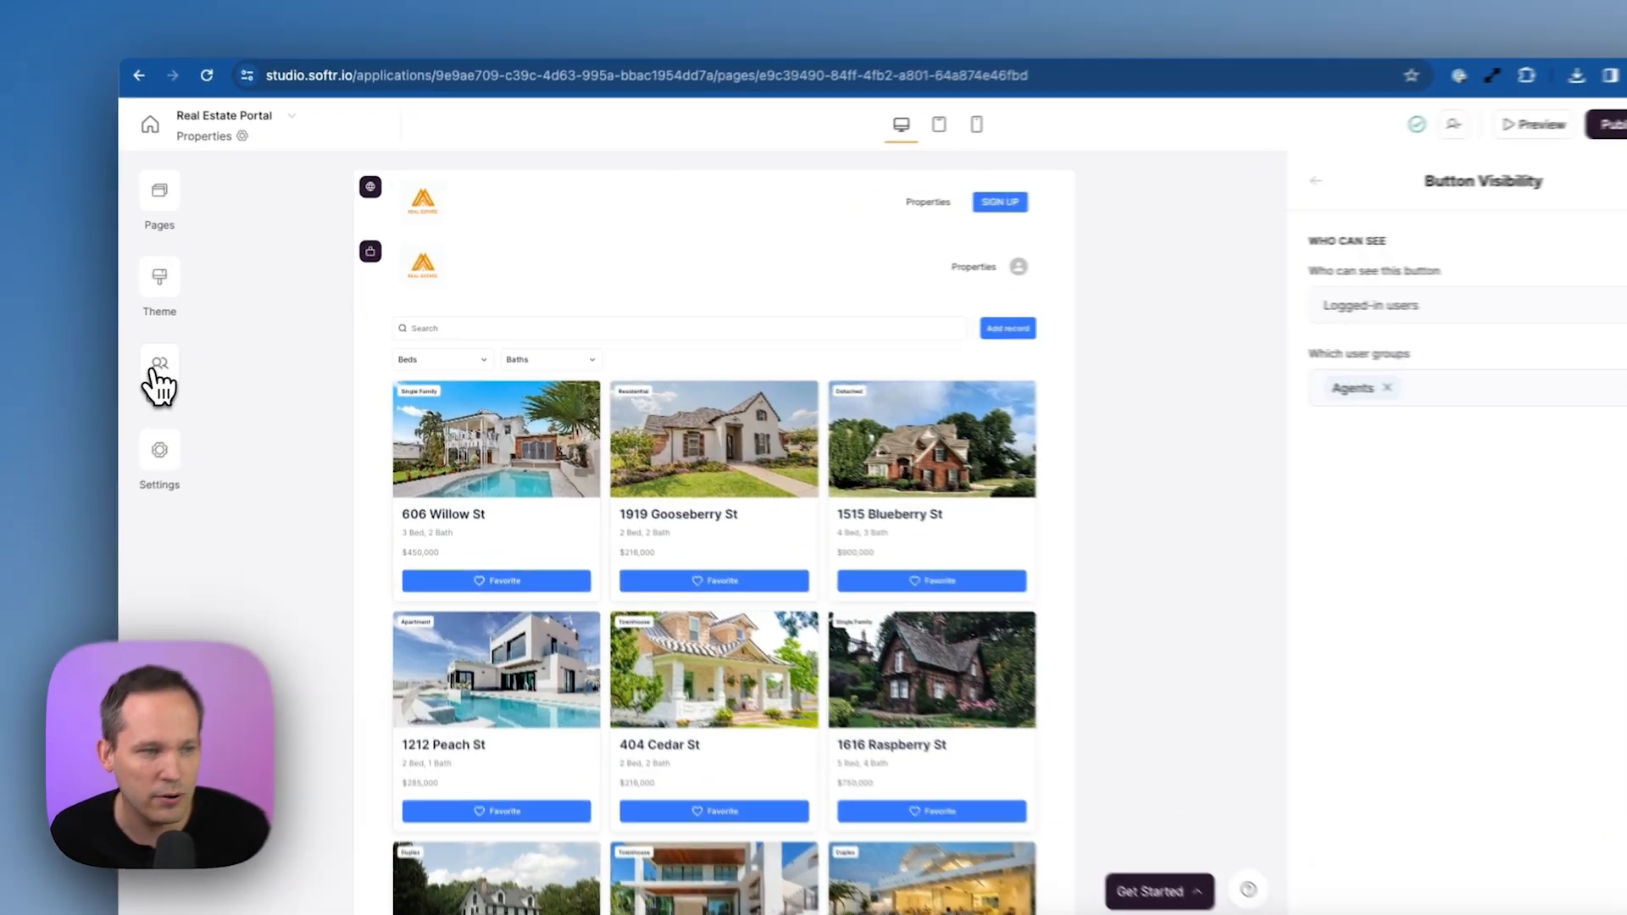
Add a data restriction on [Demo] Real Estate Properties barring Clients from creating new records
left_click(203, 363)
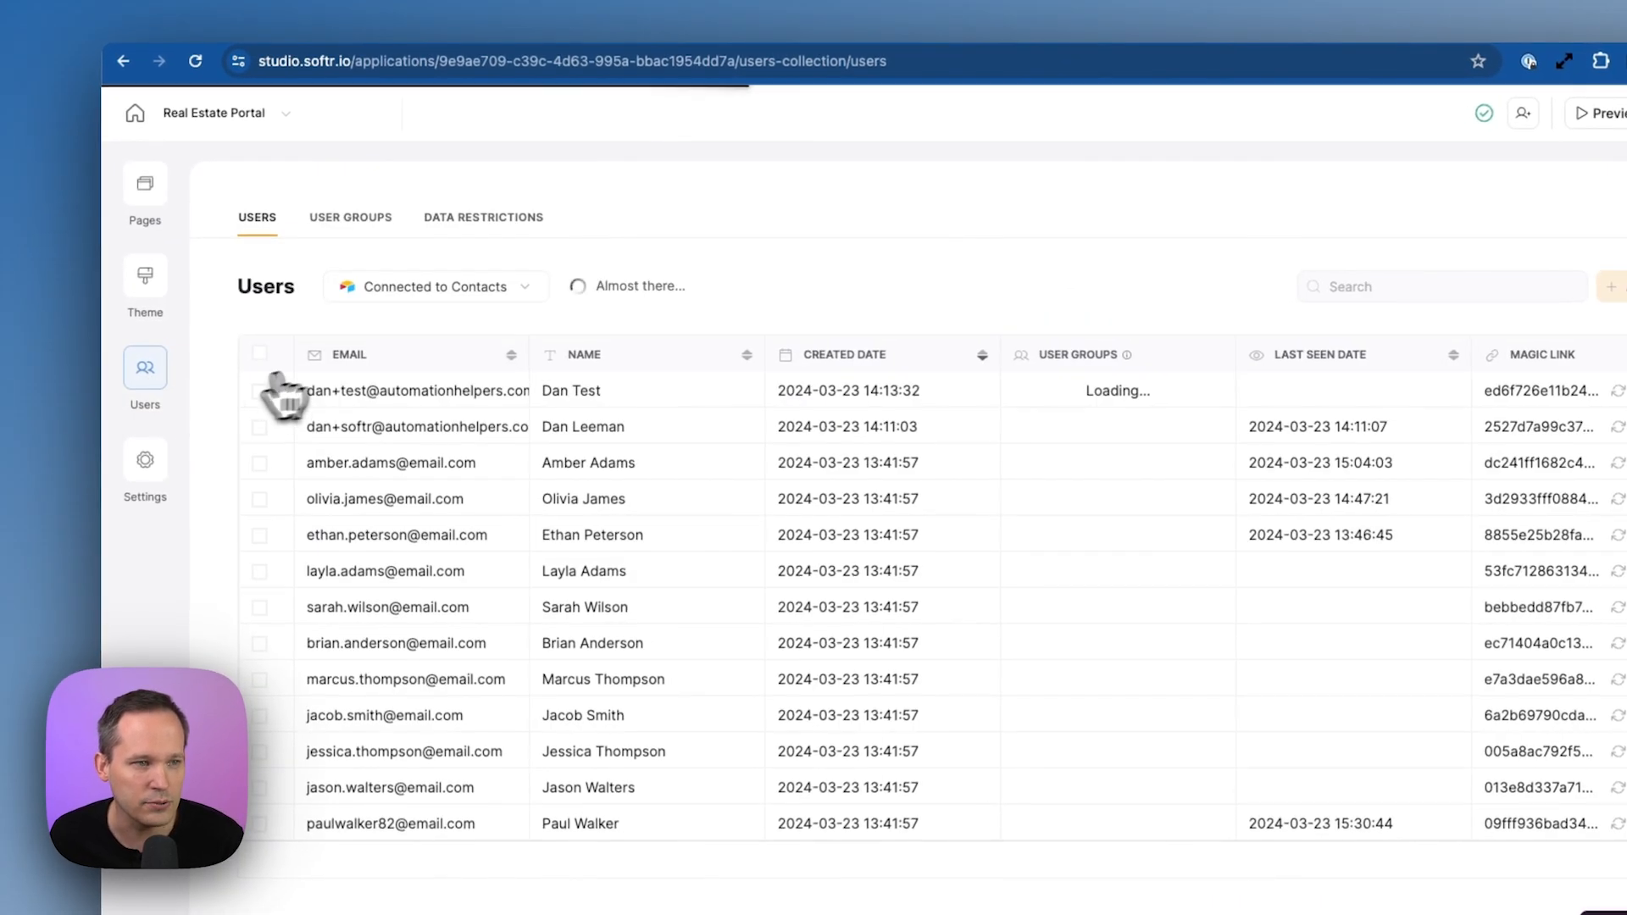
left_click(503, 218)
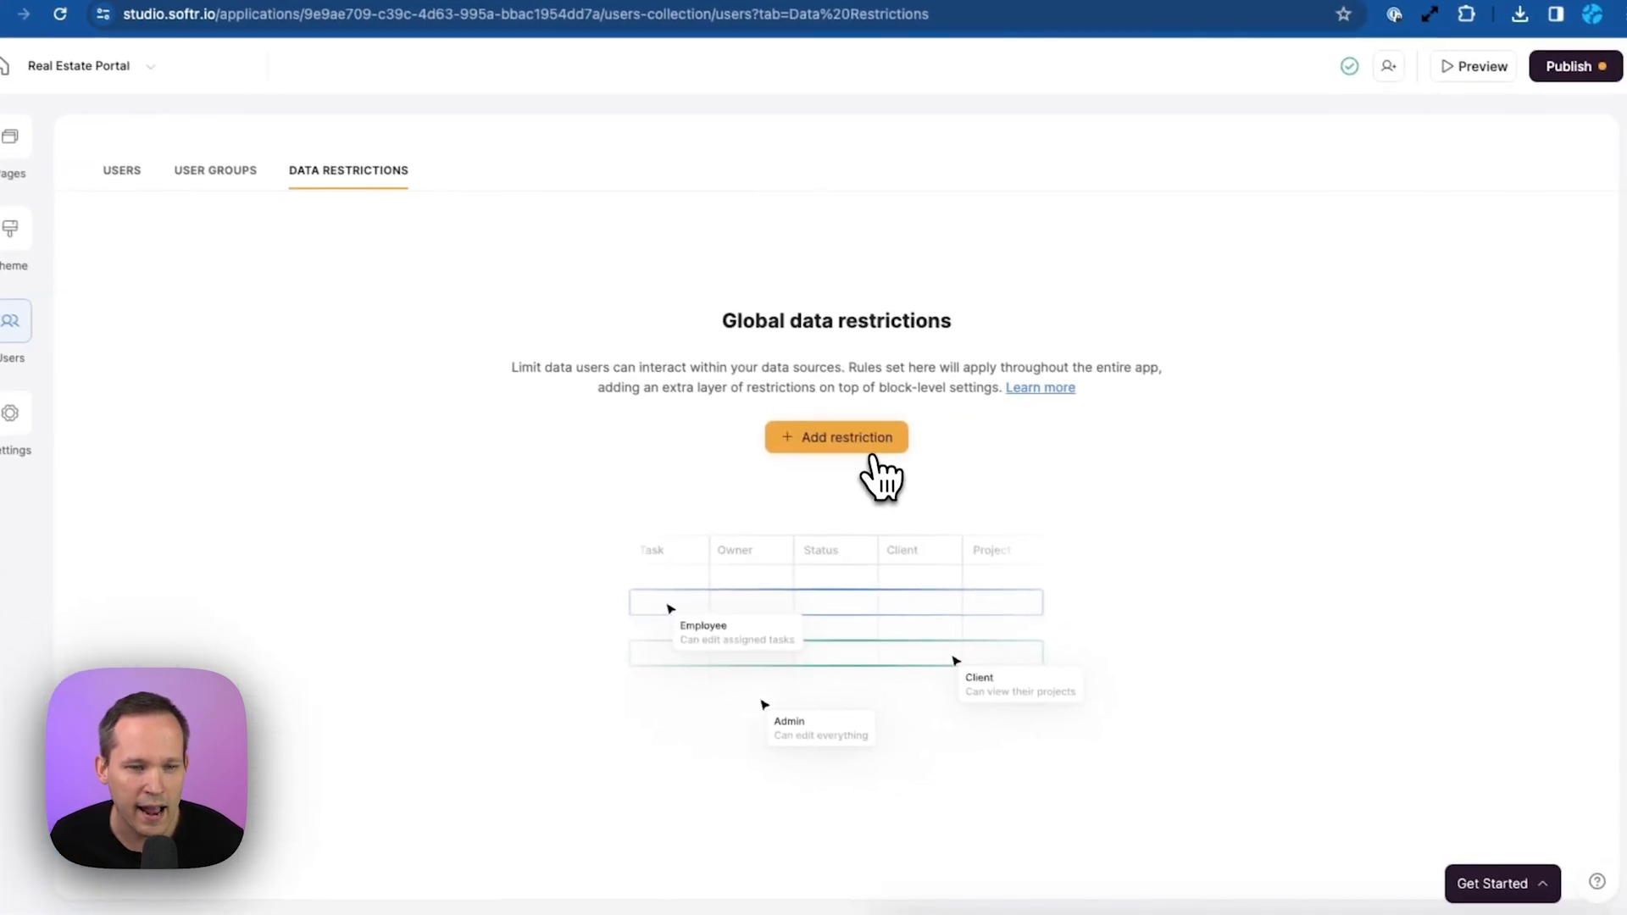
left_click(871, 455)
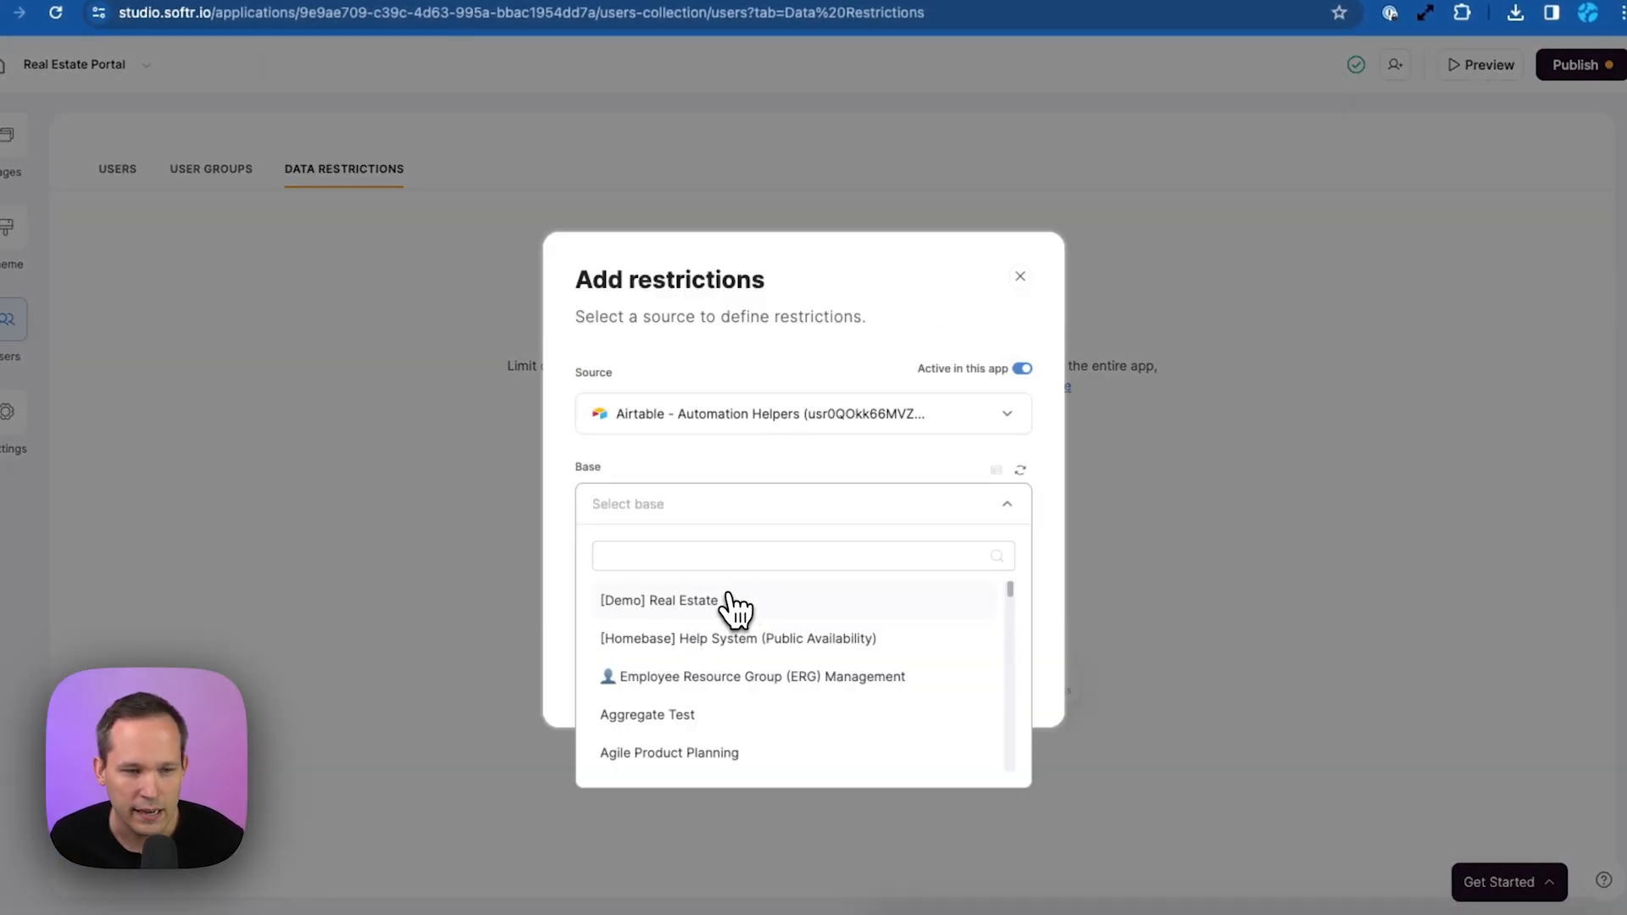
left_click(729, 604)
left_click(740, 597)
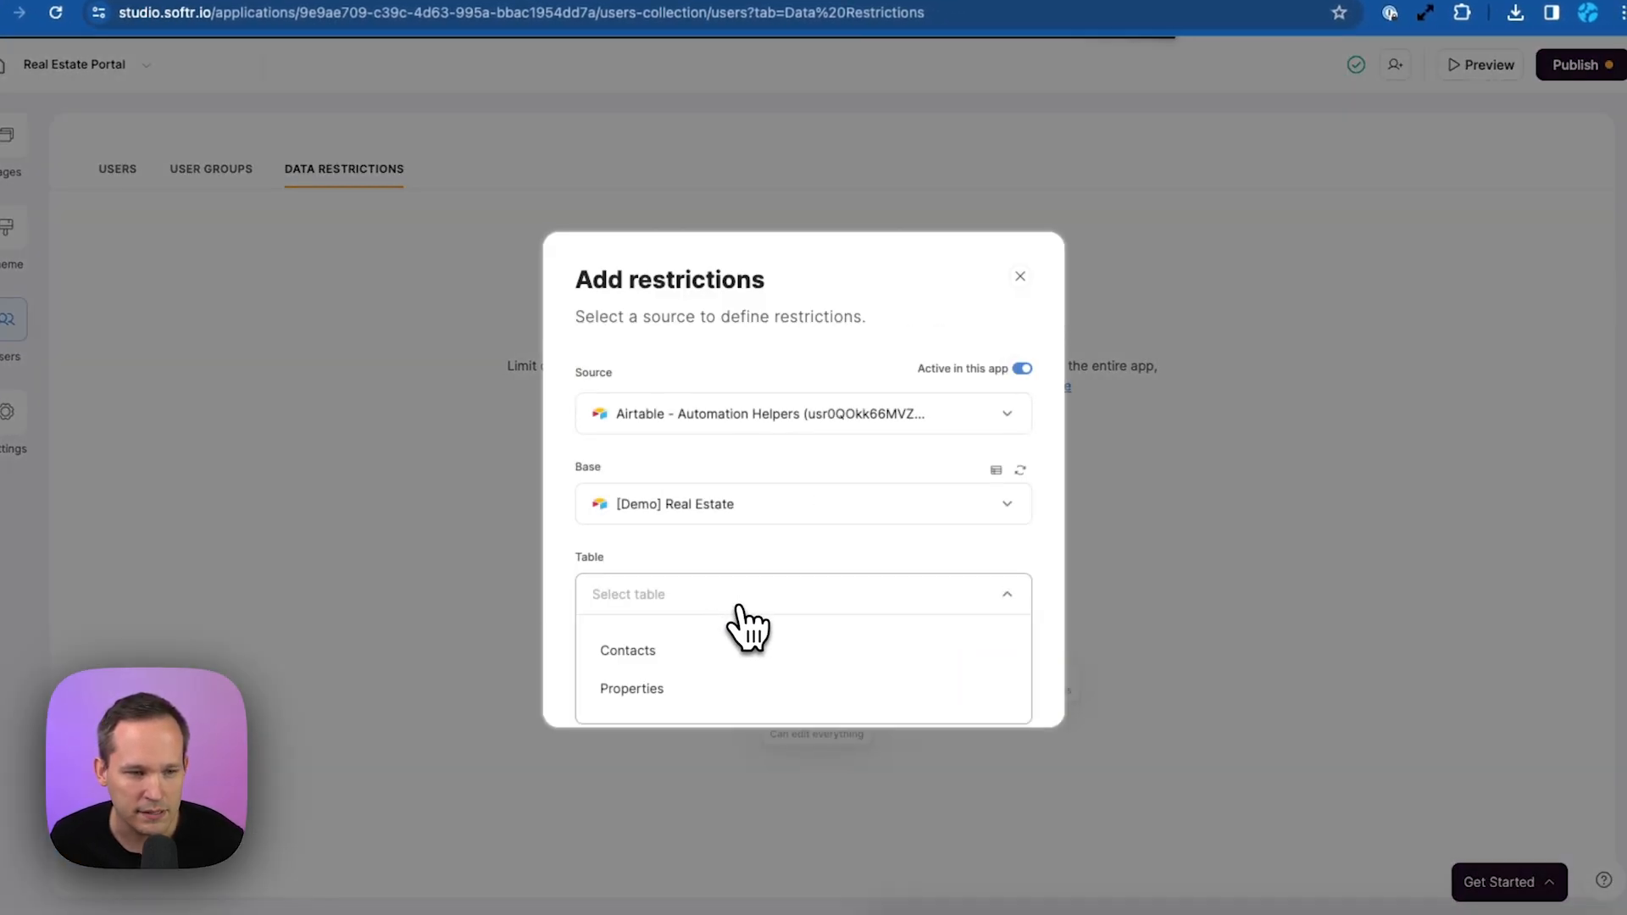
left_click(691, 684)
left_click(966, 682)
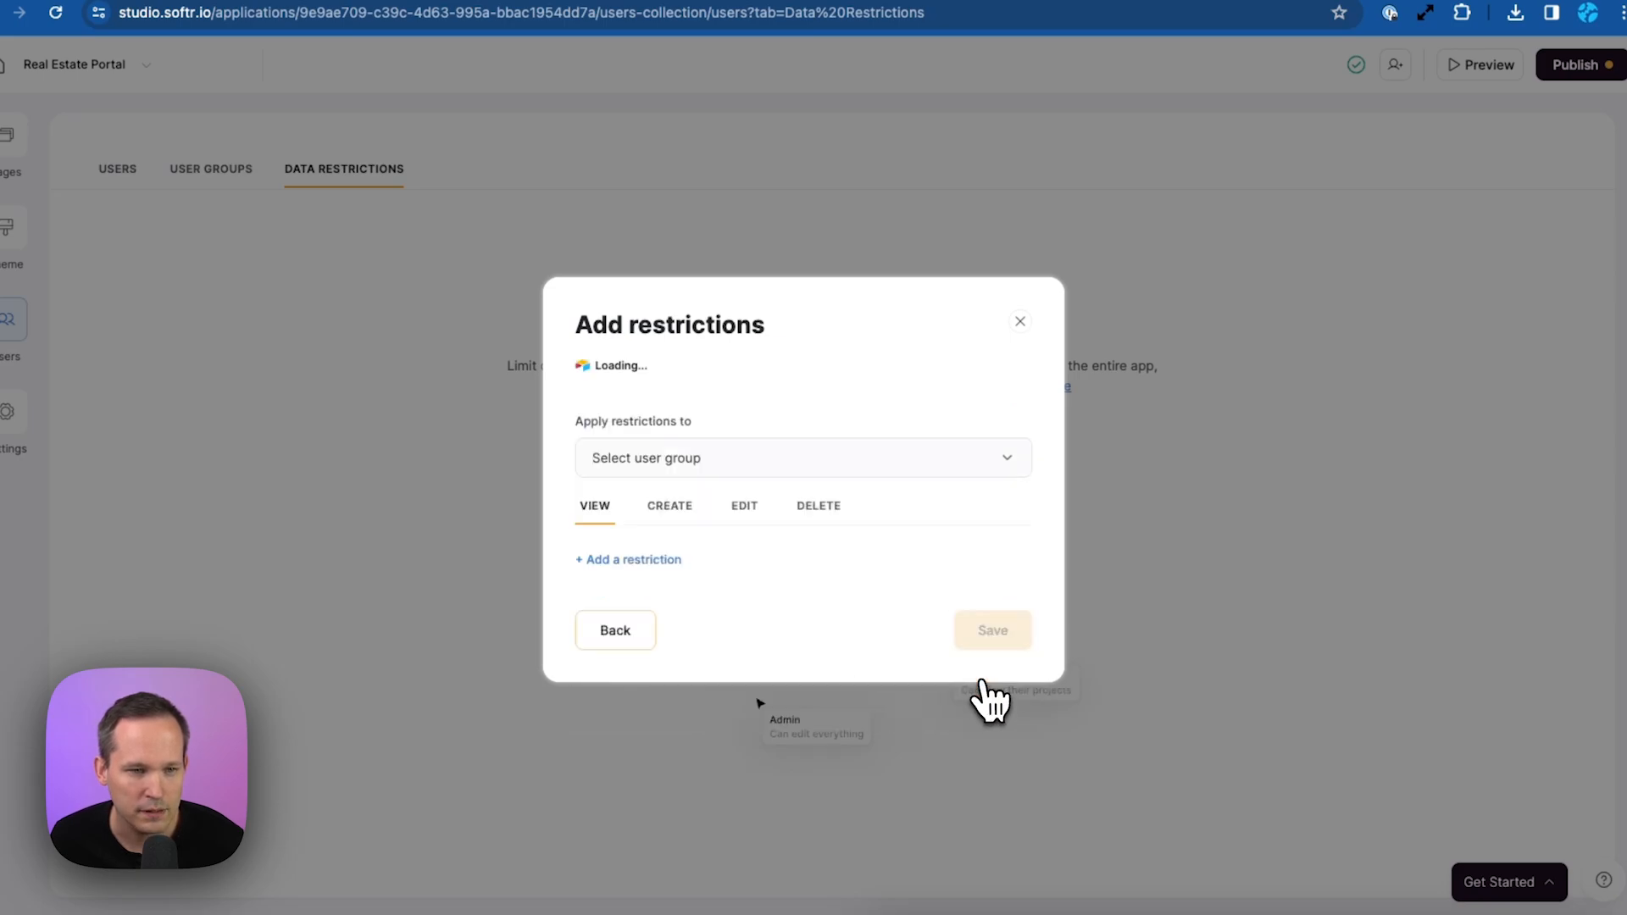
left_click(796, 475)
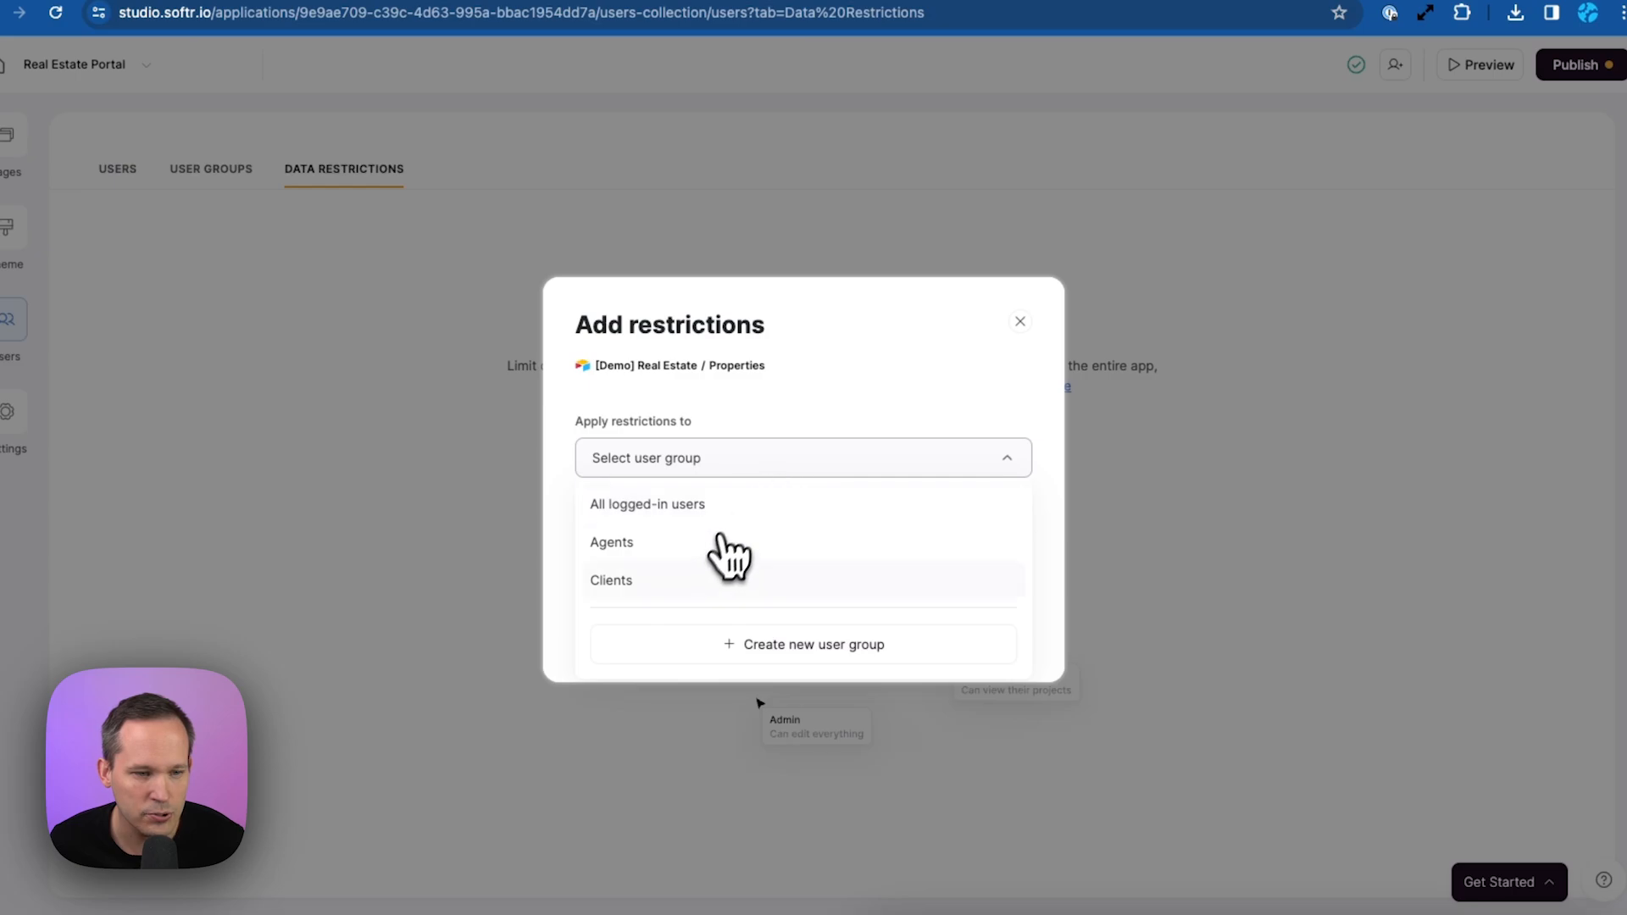
left_click(708, 580)
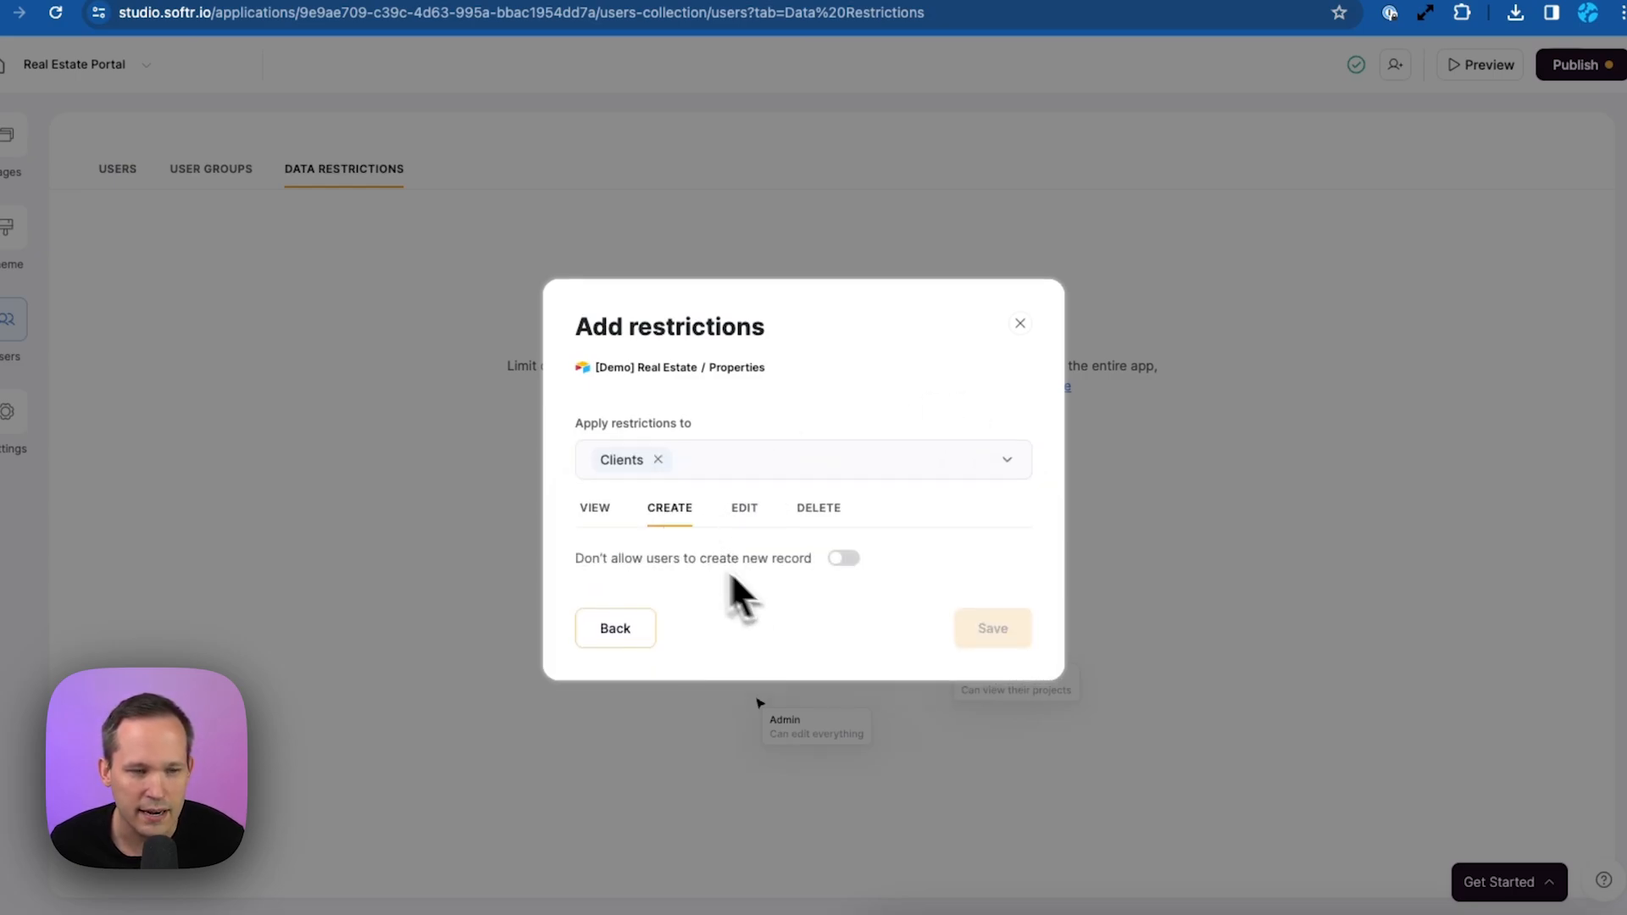
left_click(843, 559)
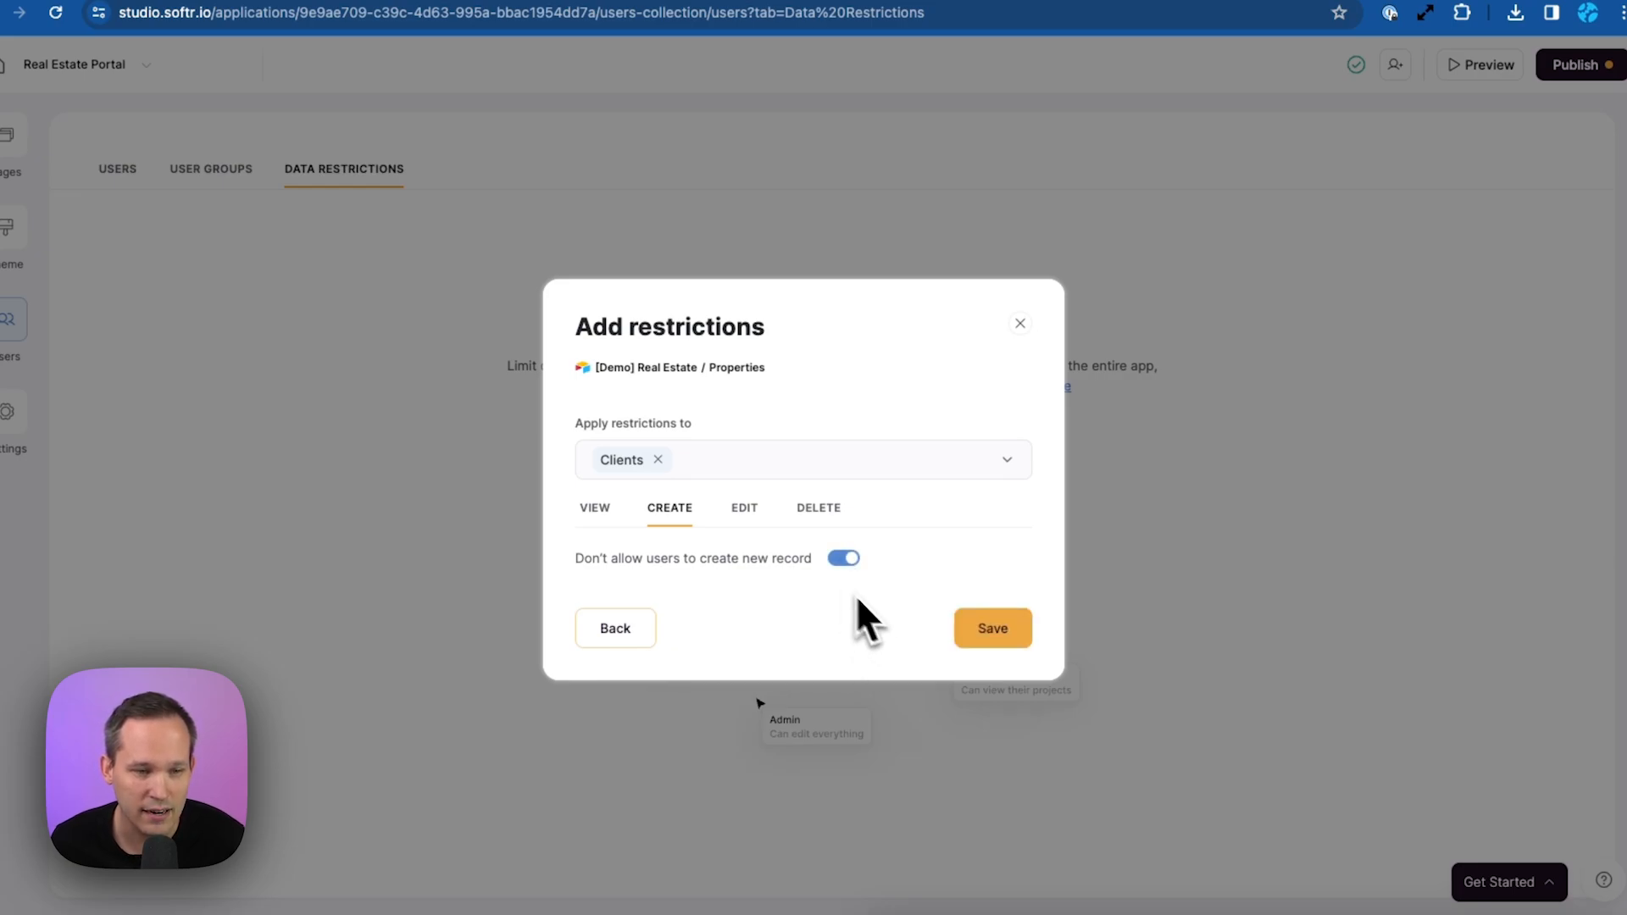